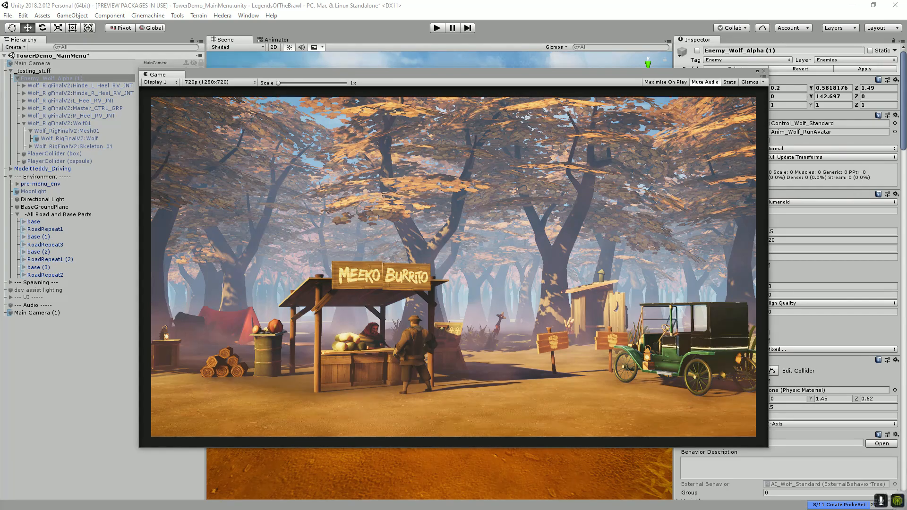
Switch to the pre_menu_scene.psd sketch in Photoshop and collapse the Character panel covering the canvas.
{"action": "key", "text": "alt+Tab"}
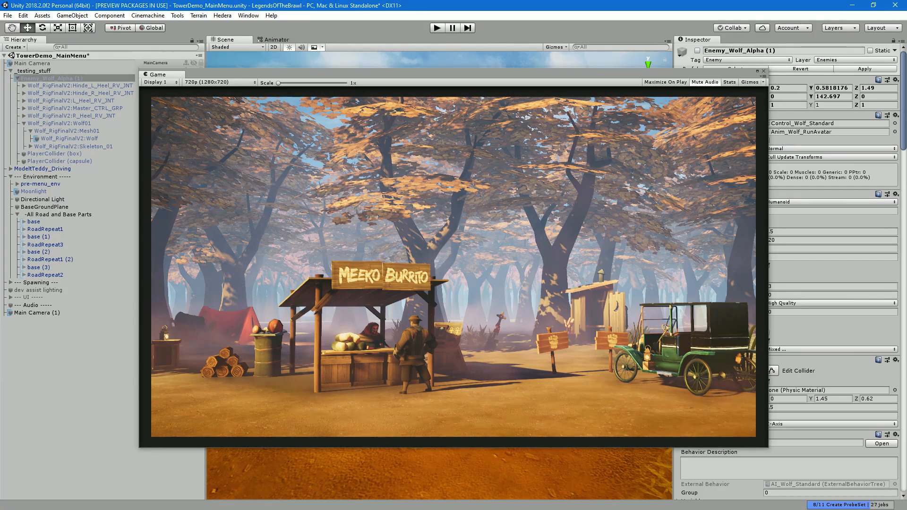
{"action": "key", "text": "alt+Tab"}
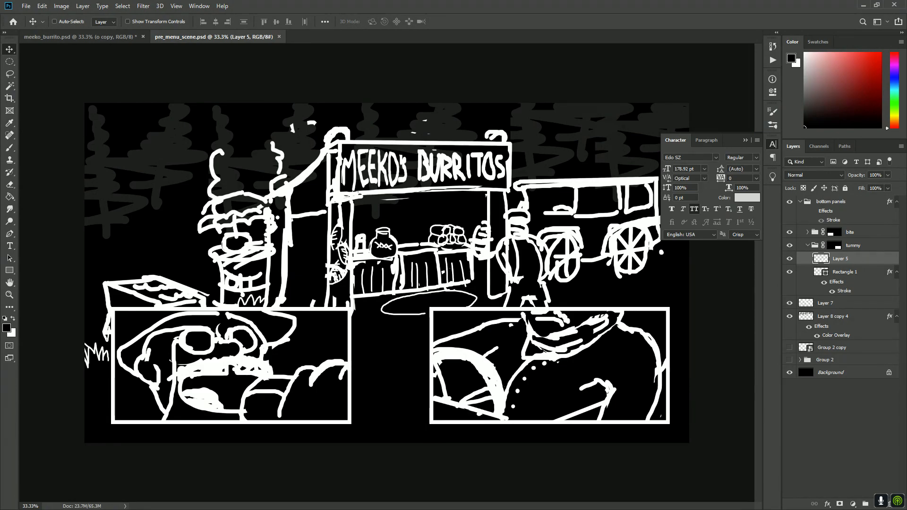
{"action": "left_click", "coordinate": [745, 140]}
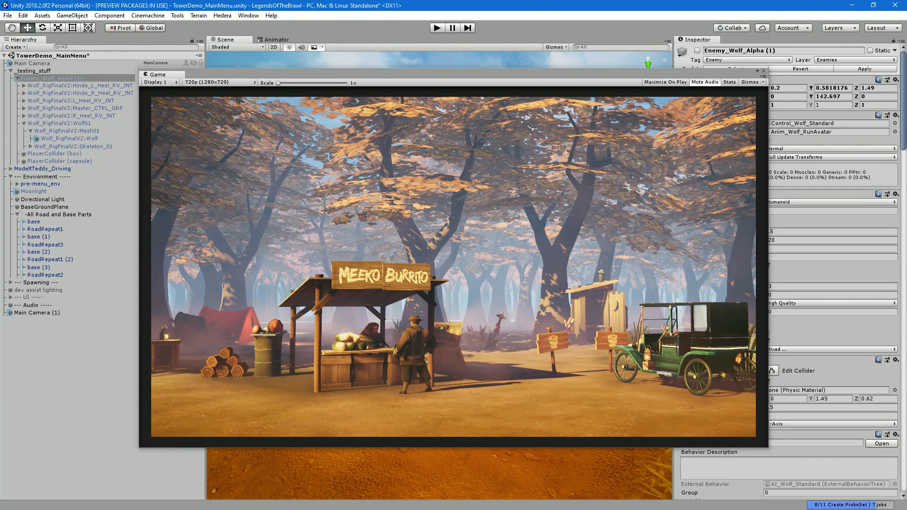
Return to Unity and move the floating Game window aside to uncover the Scene view.
{"action": "left_click_drag", "start_coordinate": [184, 71], "coordinate": [901, 83]}
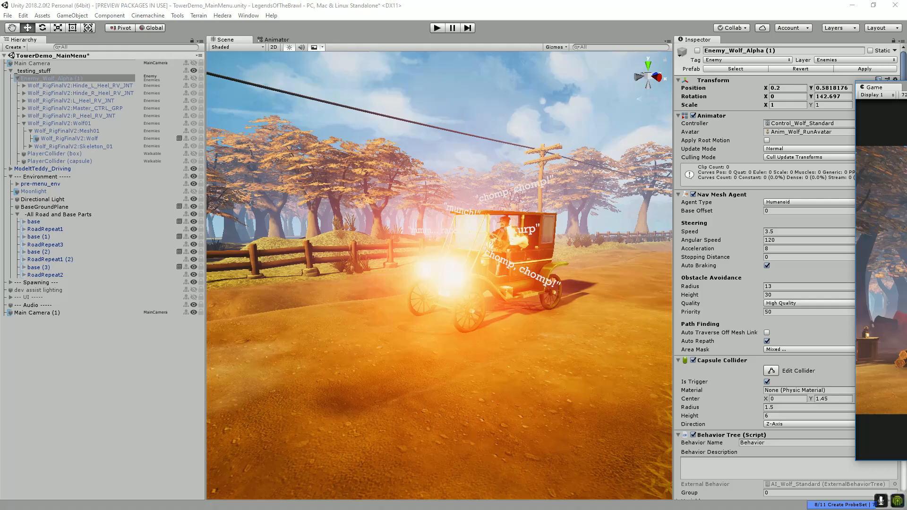
{"action": "mouse_move", "coordinate": [440, 275]}
{"action": "left_mouse_down"}
{"action": "mouse_move", "coordinate": [453, 335]}
{"action": "mouse_move", "coordinate": [440, 286]}
{"action": "left_mouse_up"}
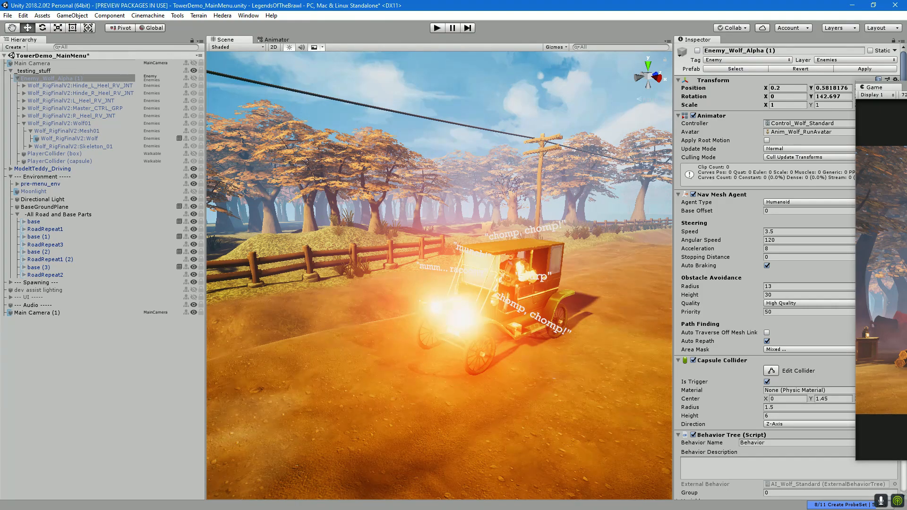
Toggle the Moonlight on and off and reactivate the sunset light inside the pre-menu_env group.
{"action": "left_click", "coordinate": [194, 192]}
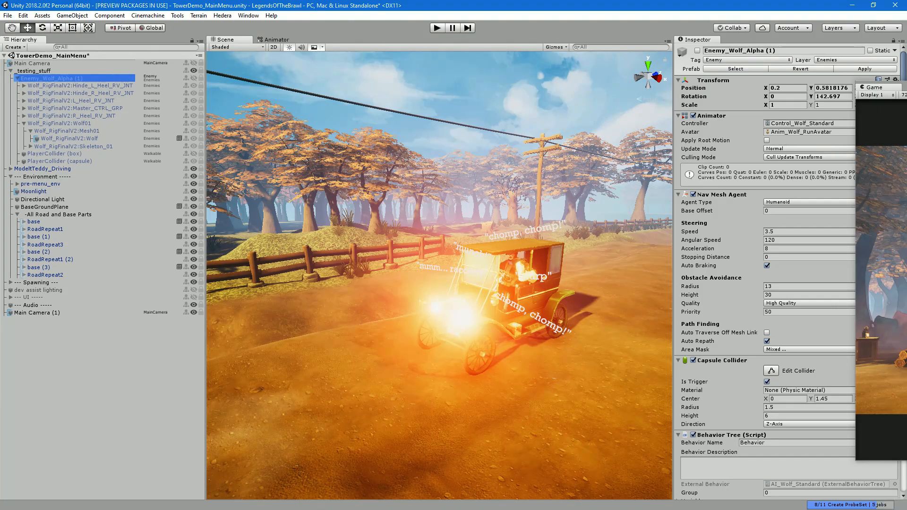
{"action": "left_click", "coordinate": [18, 184]}
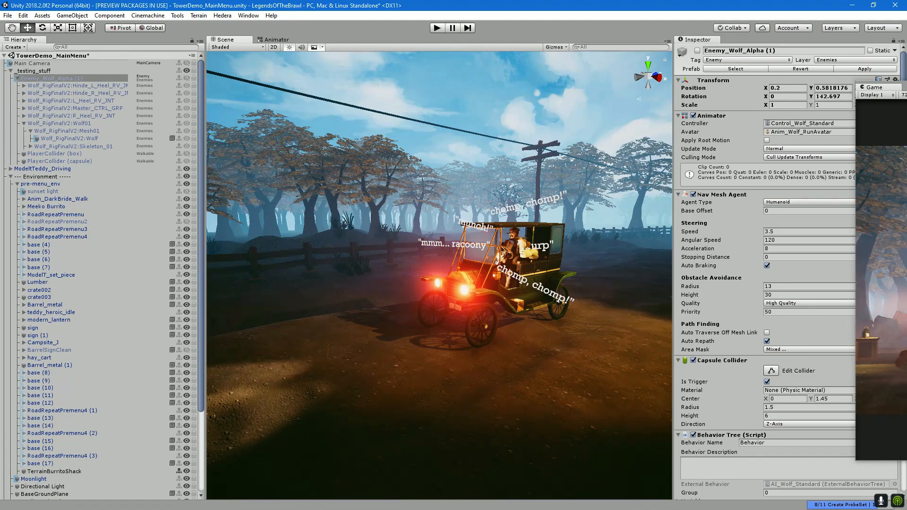
{"action": "left_click", "coordinate": [43, 192]}
{"action": "key", "text": "f"}
{"action": "key", "text": "alt+shift+a"}
{"action": "left_click_drag", "start_coordinate": [439, 276], "coordinate": [400, 90]}
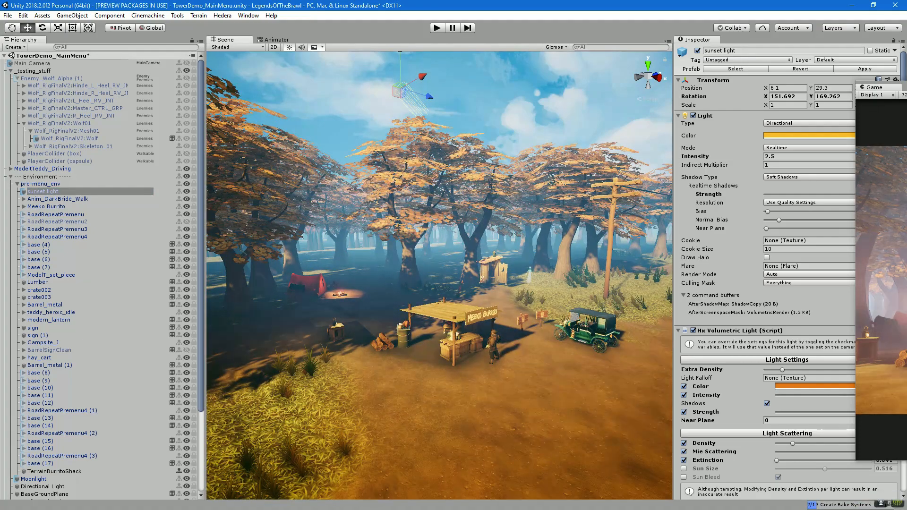
{"action": "left_click", "coordinate": [17, 184]}
{"action": "left_click", "coordinate": [194, 192]}
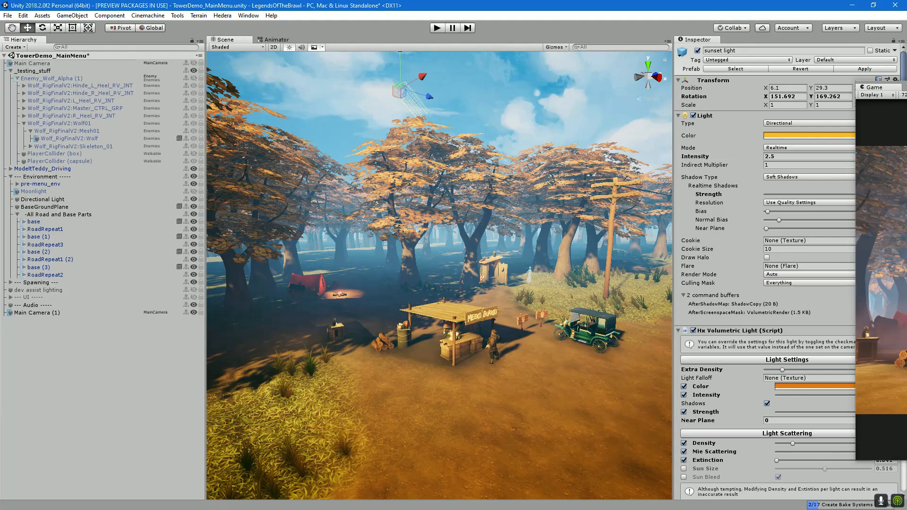
Move the floating Game window farther aside to uncover the Inspector values.
{"action": "left_click_drag", "start_coordinate": [861, 84], "coordinate": [906, 94]}
{"action": "left_click_drag", "start_coordinate": [440, 265], "coordinate": [428, 260]}
{"action": "key", "text": "w"}
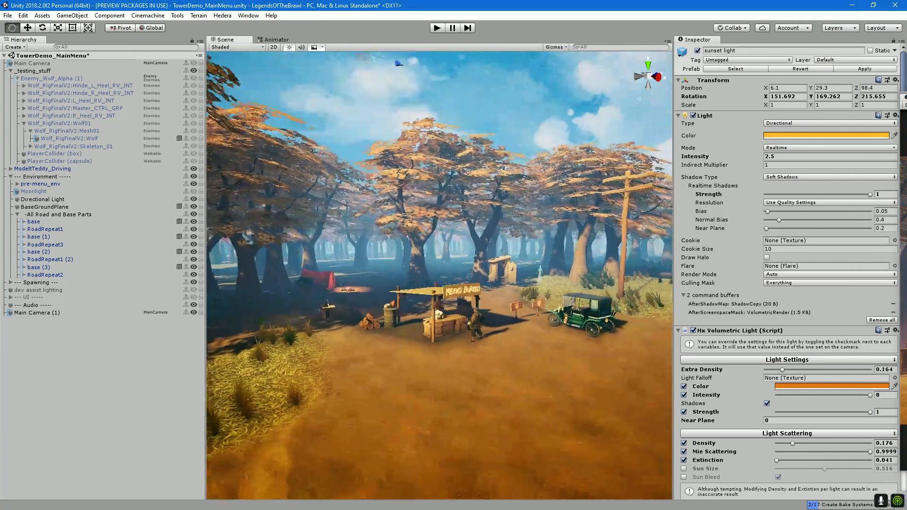
Find the ghost bride beside the outhouse, deactivate its Anim_DarkBride_Walk object and collapse its hierarchy.
{"action": "left_click", "coordinate": [542, 270]}
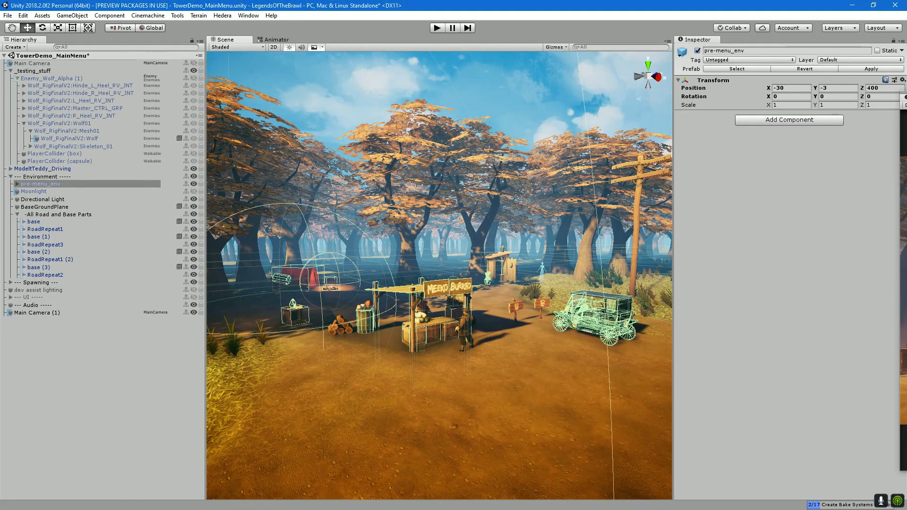
{"action": "left_click", "coordinate": [542, 271]}
{"action": "key", "text": "f"}
{"action": "mouse_move", "coordinate": [542, 270]}
{"action": "left_mouse_down"}
{"action": "mouse_move", "coordinate": [530, 271]}
{"action": "mouse_move", "coordinate": [547, 269]}
{"action": "mouse_move", "coordinate": [536, 272]}
{"action": "left_mouse_up"}
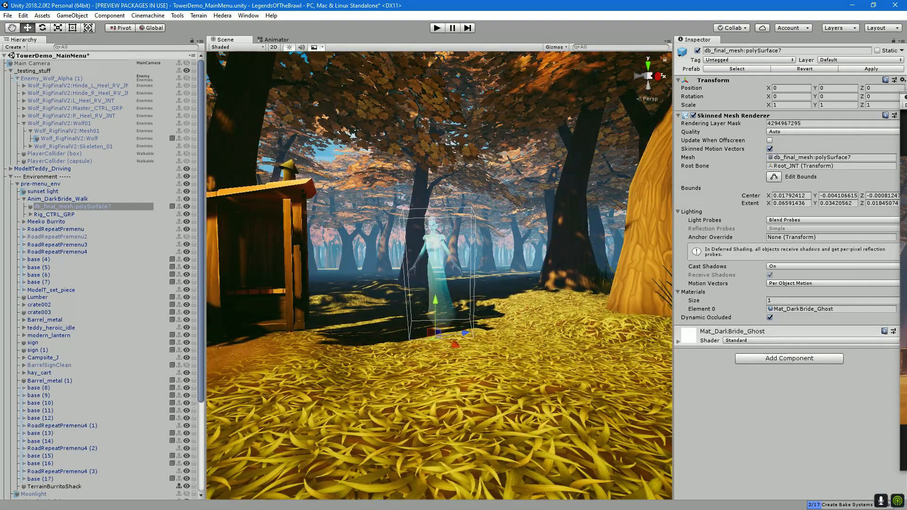
{"action": "left_click", "coordinate": [187, 199]}
{"action": "left_click", "coordinate": [25, 199]}
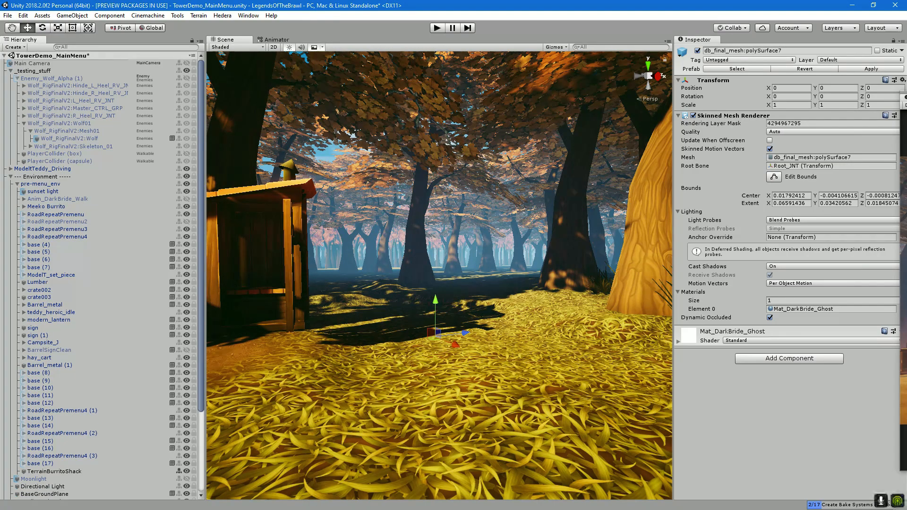
Select the outhouse's door2 mesh and examine the outhouse from behind and inside.
{"action": "key", "text": "s"}
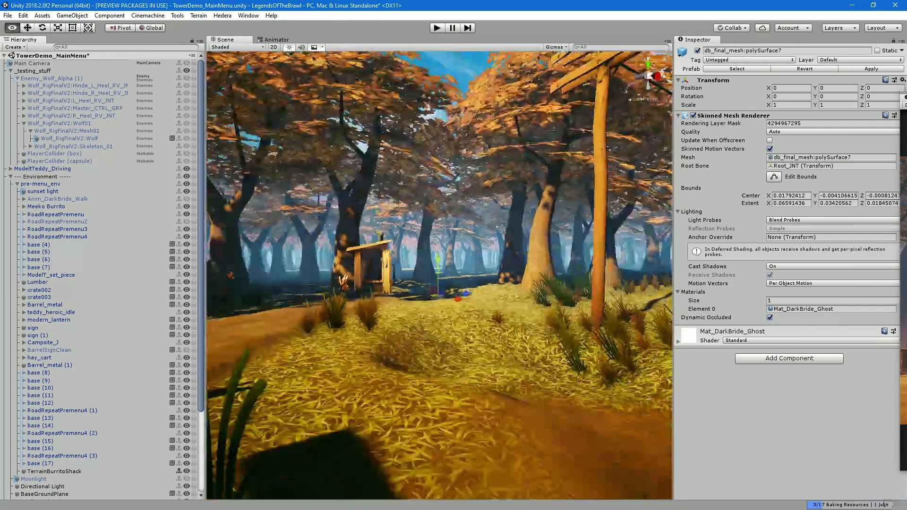
{"action": "key", "text": "a"}
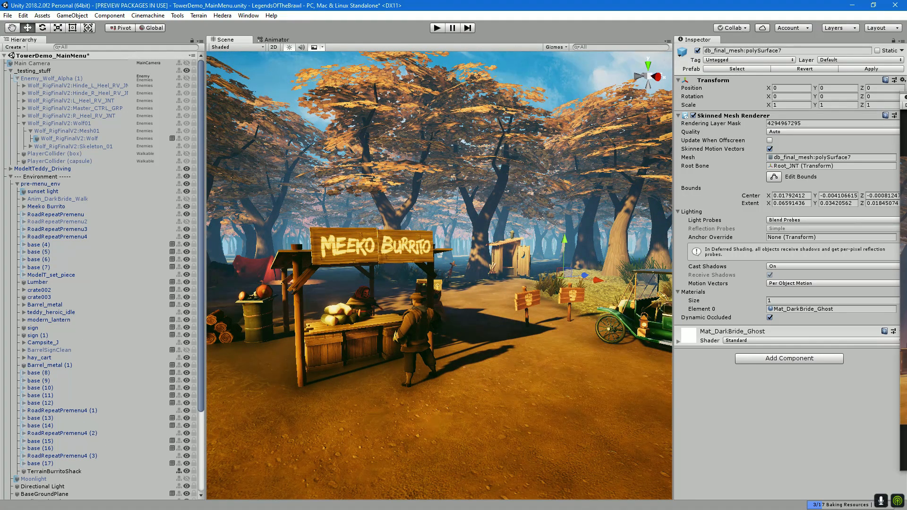
{"action": "left_click", "coordinate": [524, 261]}
{"action": "left_click", "coordinate": [524, 261]}
{"action": "key", "text": "f"}
{"action": "left_click_drag", "start_coordinate": [523, 262], "coordinate": [210, 253]}
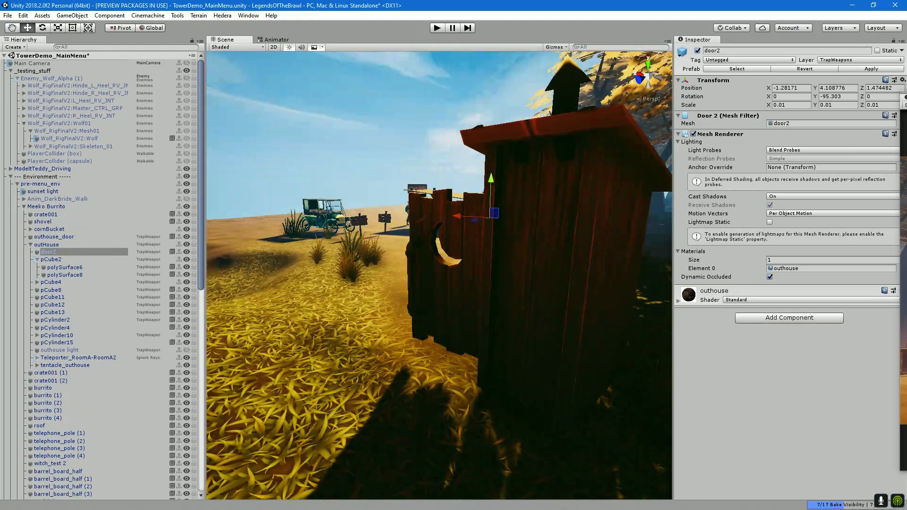
{"action": "left_click_drag", "start_coordinate": [496, 265], "coordinate": [390, 333]}
{"action": "scroll", "coordinate": [442, 271], "scroll_direction": "up", "scroll_amount": 7}
{"action": "scroll", "coordinate": [385, 333], "scroll_direction": "up", "scroll_amount": 1}
{"action": "scroll", "coordinate": [385, 333], "scroll_direction": "down", "scroll_amount": 4}
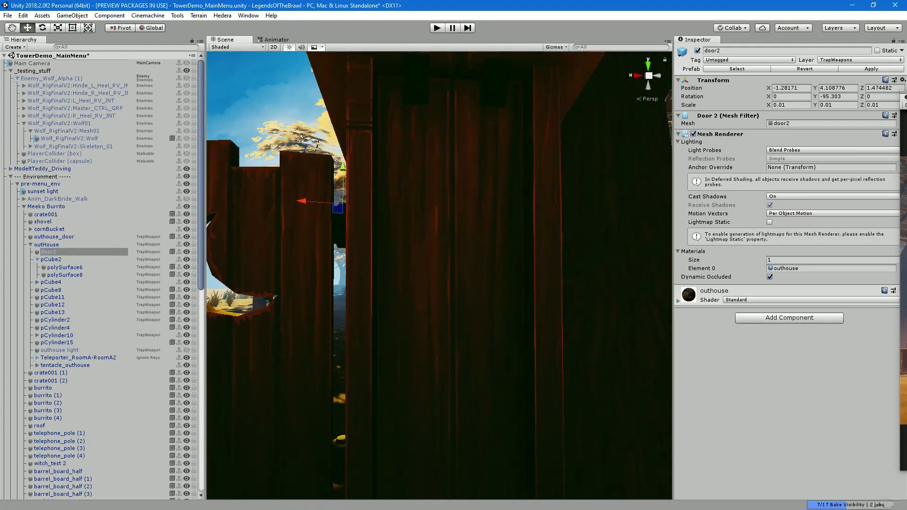
{"action": "scroll", "coordinate": [390, 334], "scroll_direction": "up", "scroll_amount": 3}
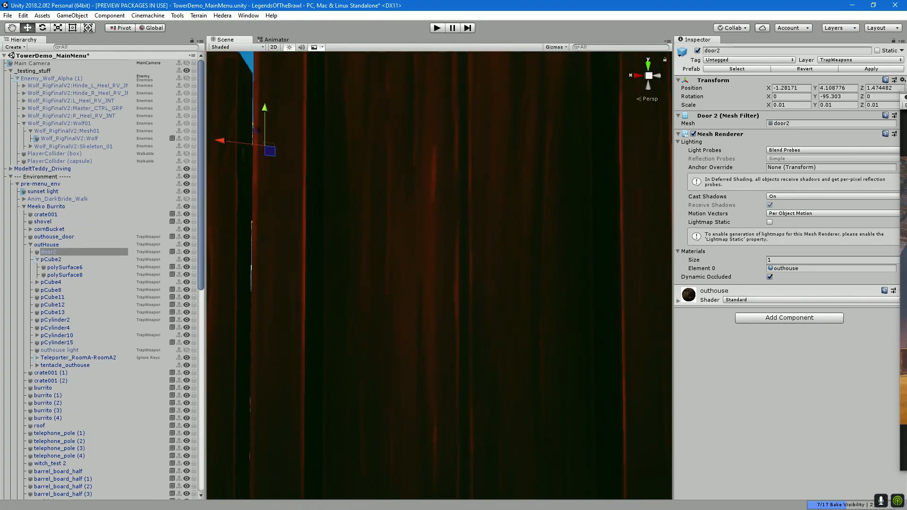
{"action": "left_click_drag", "start_coordinate": [390, 334], "coordinate": [652, 373]}
{"action": "scroll", "coordinate": [439, 275], "scroll_direction": "down", "scroll_amount": 5}
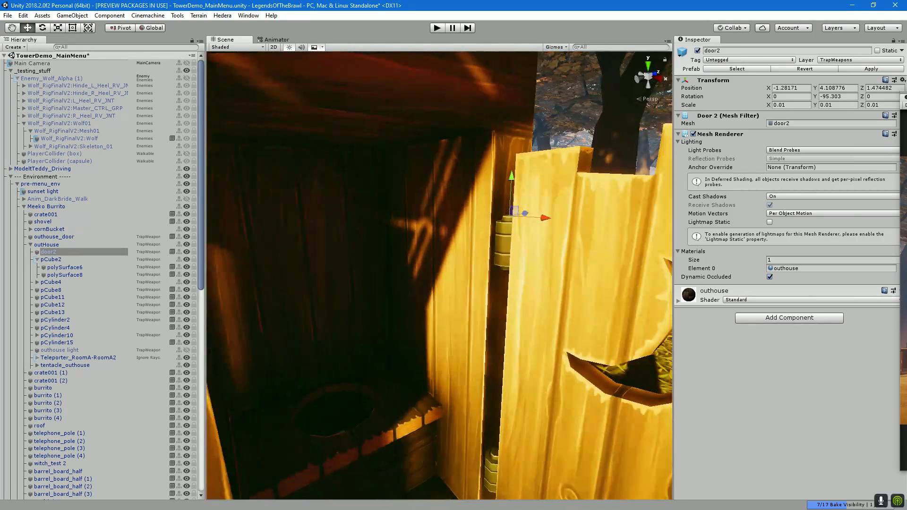
Examine the painted wood grain on the front of the outhouse door up close.
{"action": "left_click_drag", "start_coordinate": [439, 276], "coordinate": [520, 256]}
{"action": "left_click_drag", "start_coordinate": [425, 340], "coordinate": [456, 189]}
{"action": "scroll", "coordinate": [440, 275], "scroll_direction": "up", "scroll_amount": 5}
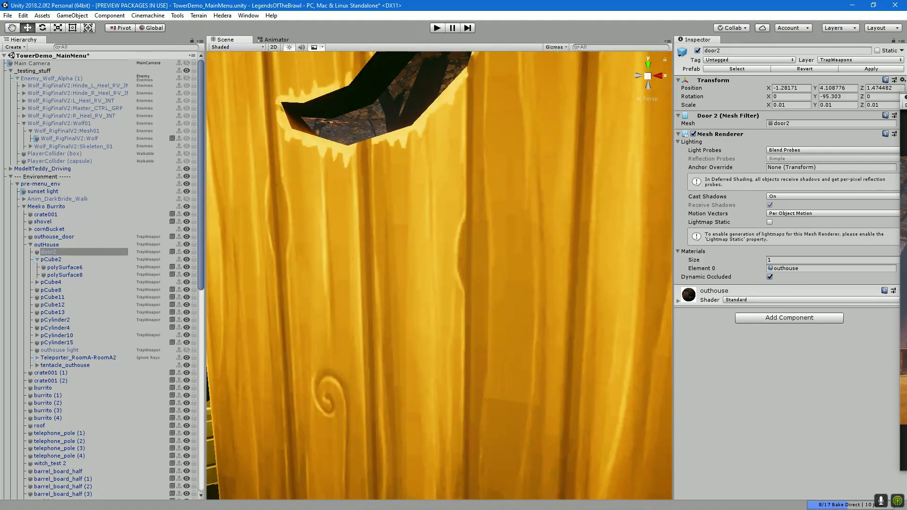
{"action": "scroll", "coordinate": [439, 275], "scroll_direction": "down", "scroll_amount": 2}
{"action": "left_click_drag", "start_coordinate": [439, 302], "coordinate": [431, 229]}
{"action": "scroll", "coordinate": [440, 275], "scroll_direction": "up", "scroll_amount": 1}
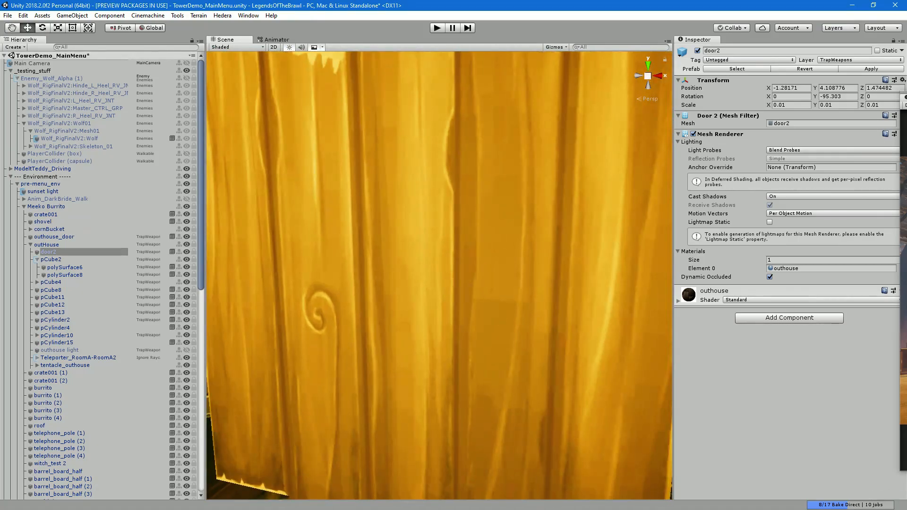
Examine the Meeko Burrito stand and its surroundings from a distance and from several closer angles.
{"action": "scroll", "coordinate": [439, 276], "scroll_direction": "down", "scroll_amount": 6}
{"action": "scroll", "coordinate": [440, 275], "scroll_direction": "down", "scroll_amount": 3}
{"action": "left_click_drag", "start_coordinate": [439, 275], "coordinate": [453, 236]}
{"action": "scroll", "coordinate": [440, 276], "scroll_direction": "down", "scroll_amount": 3}
{"action": "scroll", "coordinate": [439, 276], "scroll_direction": "down", "scroll_amount": 2}
{"action": "scroll", "coordinate": [439, 276], "scroll_direction": "down", "scroll_amount": 6}
{"action": "scroll", "coordinate": [439, 275], "scroll_direction": "down", "scroll_amount": 2}
{"action": "mouse_move", "coordinate": [439, 275]}
{"action": "left_mouse_down"}
{"action": "mouse_move", "coordinate": [460, 296]}
{"action": "mouse_move", "coordinate": [441, 286]}
{"action": "left_mouse_up"}
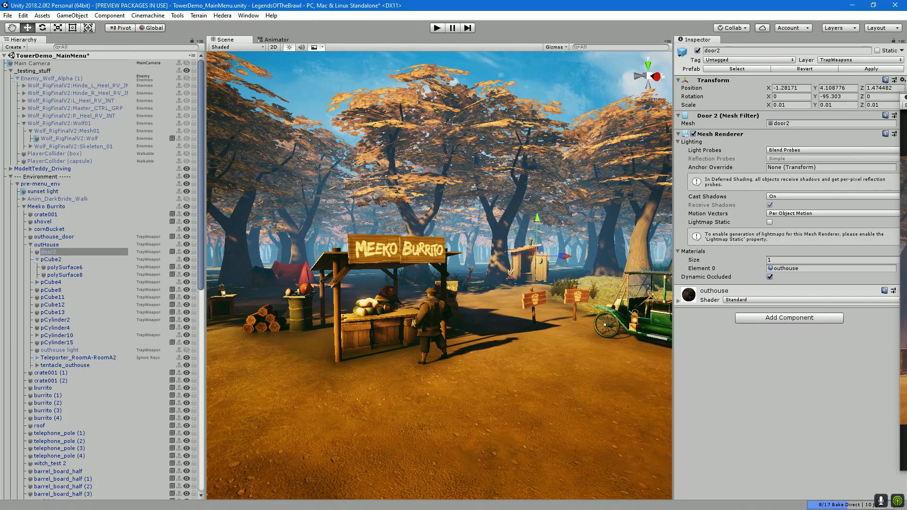
{"action": "scroll", "coordinate": [440, 276], "scroll_direction": "up", "scroll_amount": 6}
{"action": "scroll", "coordinate": [439, 275], "scroll_direction": "down", "scroll_amount": 3}
{"action": "left_click_drag", "start_coordinate": [440, 275], "coordinate": [428, 258]}
{"action": "scroll", "coordinate": [439, 276], "scroll_direction": "down", "scroll_amount": 1}
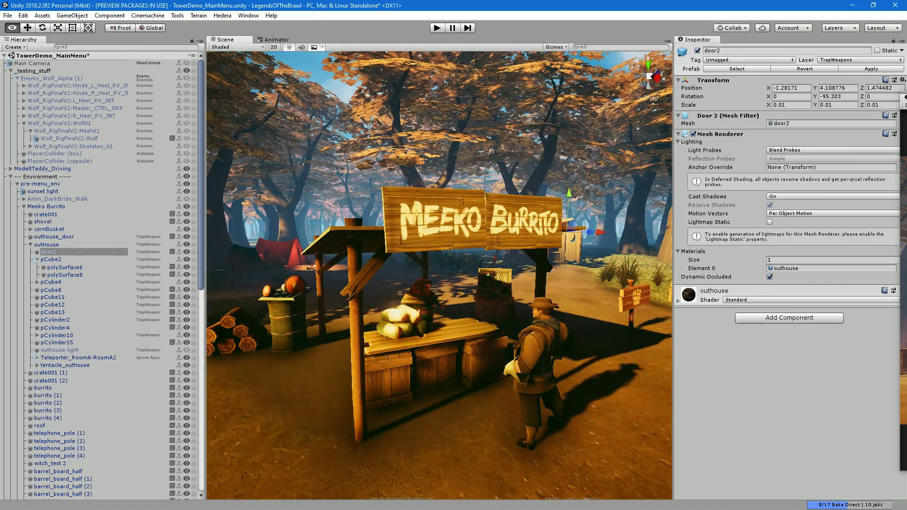
{"action": "scroll", "coordinate": [567, 238], "scroll_direction": "down", "scroll_amount": 5}
{"action": "left_click_drag", "start_coordinate": [567, 343], "coordinate": [557, 264]}
{"action": "scroll", "coordinate": [439, 276], "scroll_direction": "up", "scroll_amount": 4}
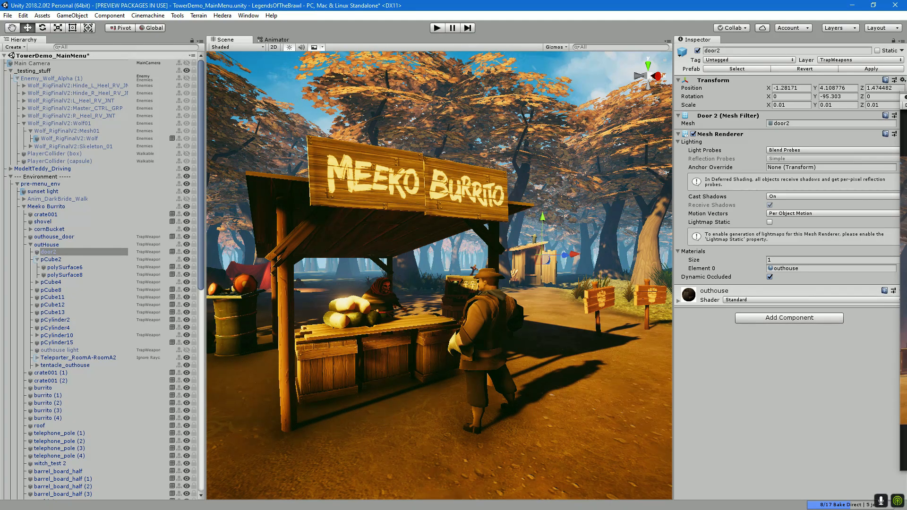
{"action": "left_click_drag", "start_coordinate": [440, 274], "coordinate": [472, 269]}
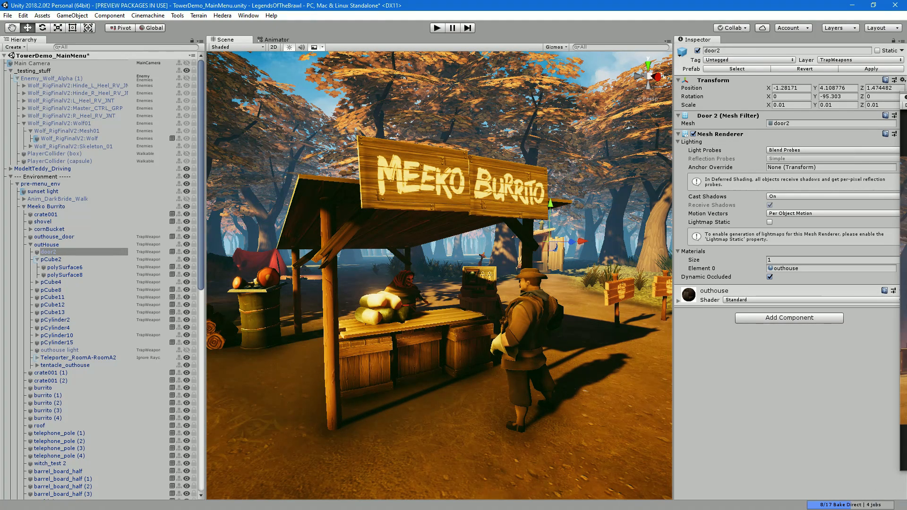
Select the _testing_stuff group and collapse the Enemy_Wolf_Alpha (1) hierarchy inside it.
{"action": "left_click", "coordinate": [33, 71]}
{"action": "left_click", "coordinate": [18, 79]}
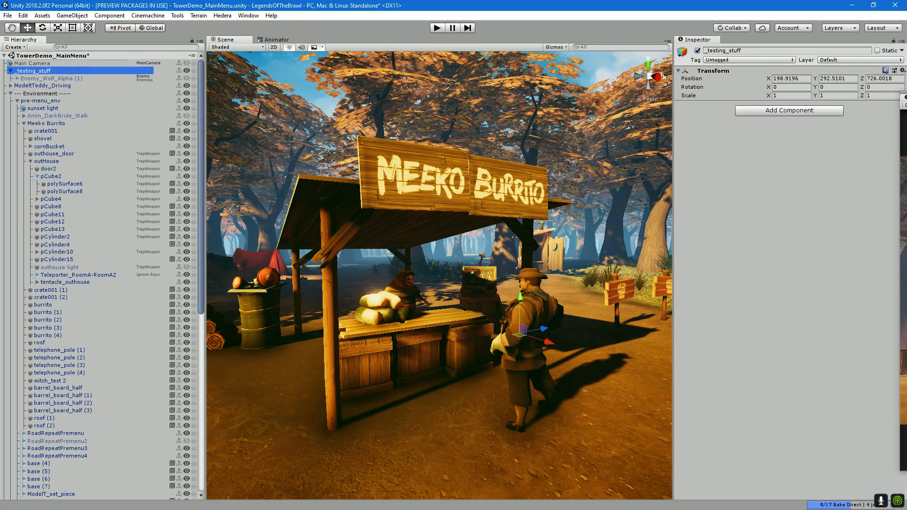
{"action": "left_click_drag", "start_coordinate": [472, 265], "coordinate": [387, 319]}
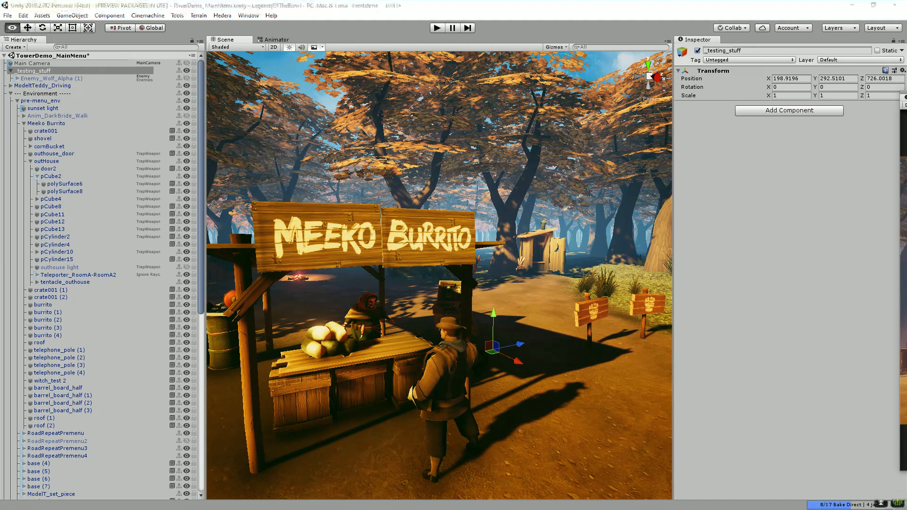
Bring up meeko_burrito.psd in Photoshop, and go up to the [ Legends of the Brawl ] folder in File Explorer.
{"action": "key", "text": "alt+Tab"}
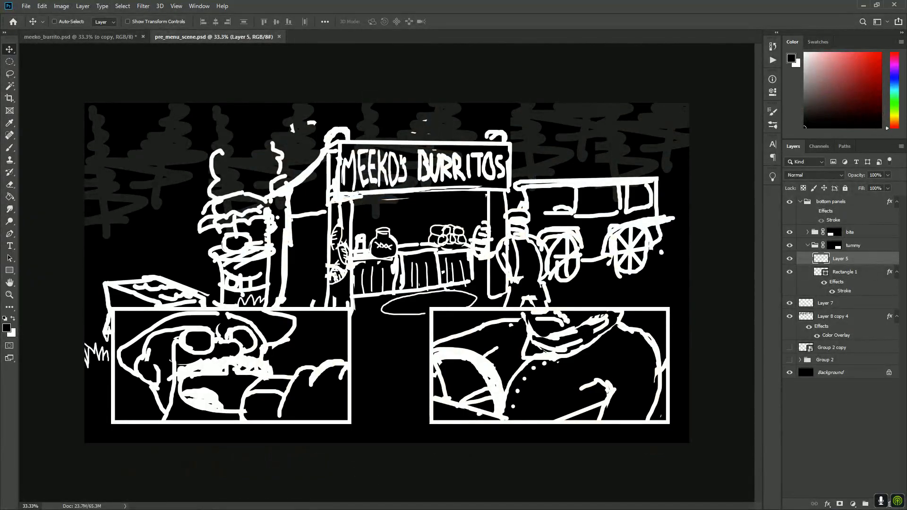
{"action": "left_click", "coordinate": [85, 37]}
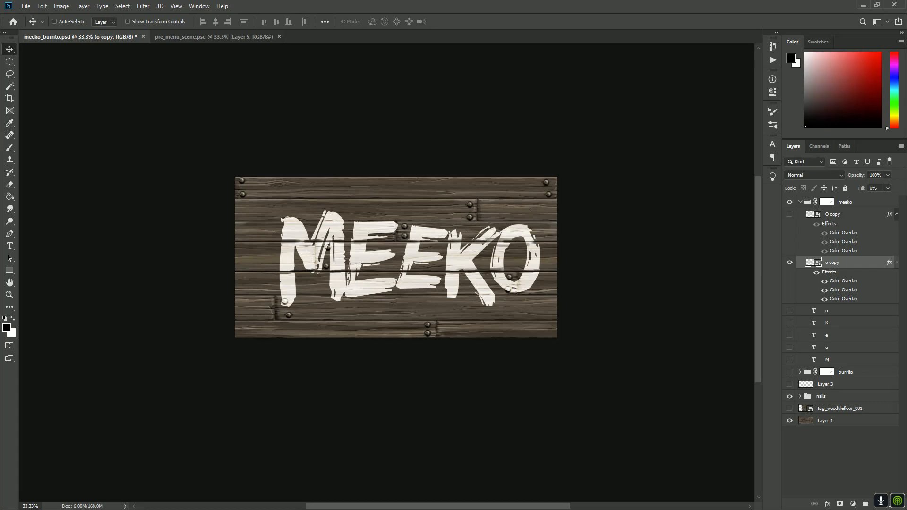
{"action": "key", "text": "alt+Tab"}
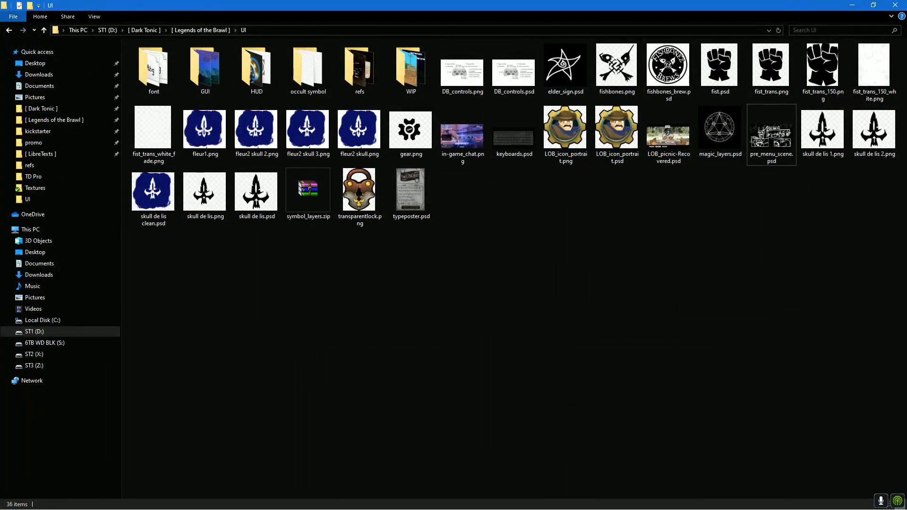
{"action": "key", "text": "alt+Up"}
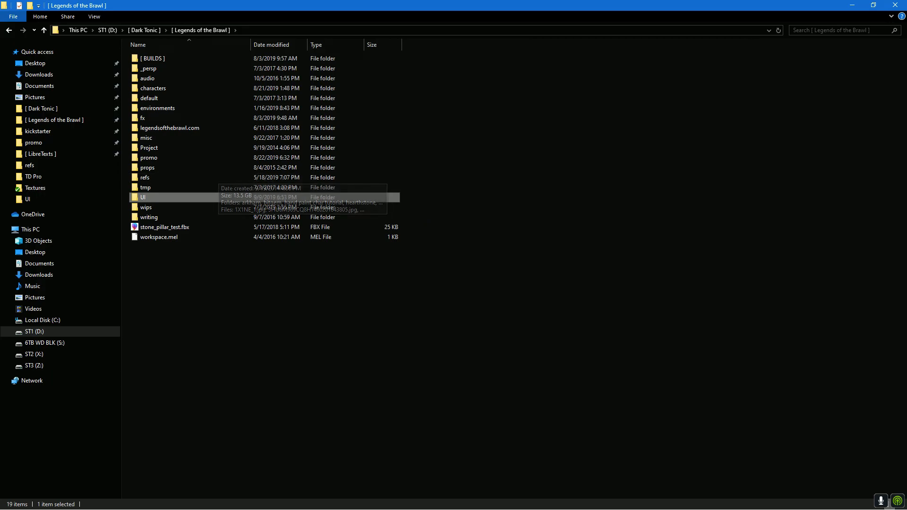
Switch back to Unity, select the stand's MEEKO sign board and locate its meeko_burrito_a material in the Project window.
{"action": "key", "text": "alt+Tab"}
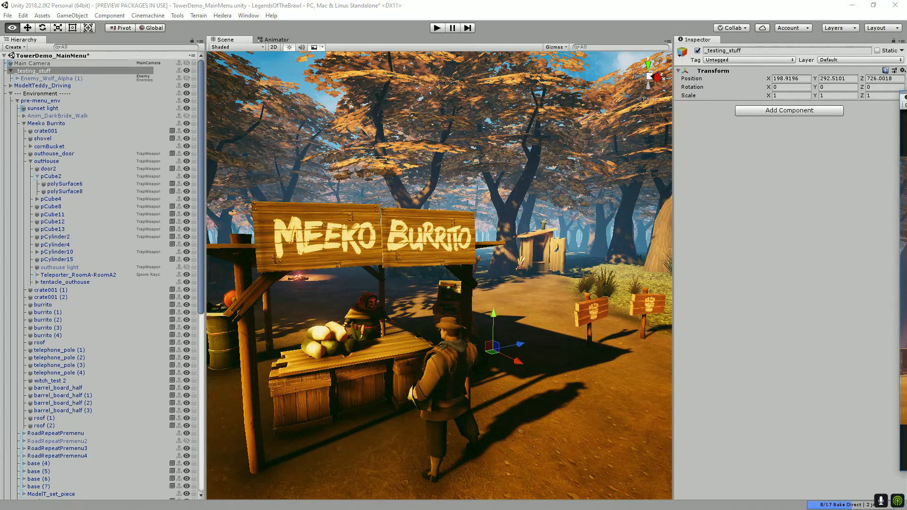
{"action": "left_click", "coordinate": [318, 237]}
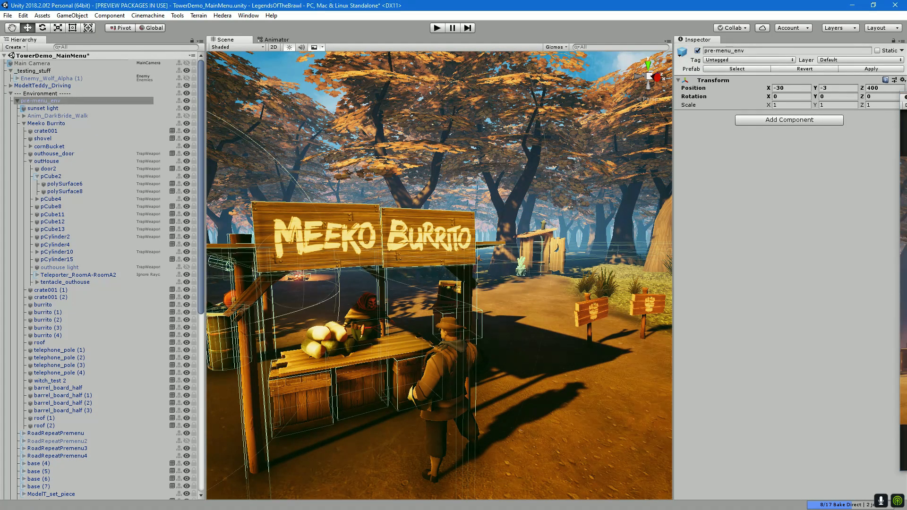
{"action": "left_click", "coordinate": [318, 237]}
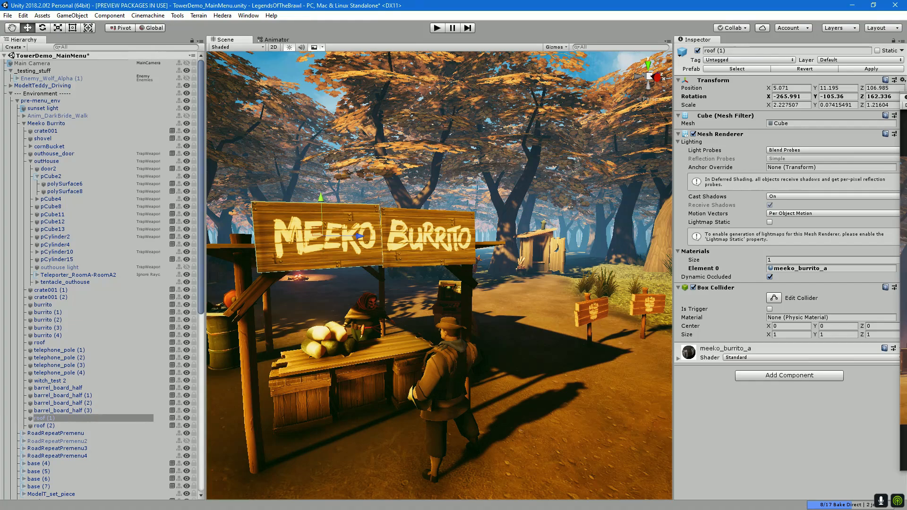
{"action": "left_click", "coordinate": [800, 268]}
{"action": "left_click_drag", "start_coordinate": [0, 66], "coordinate": [227, 61]}
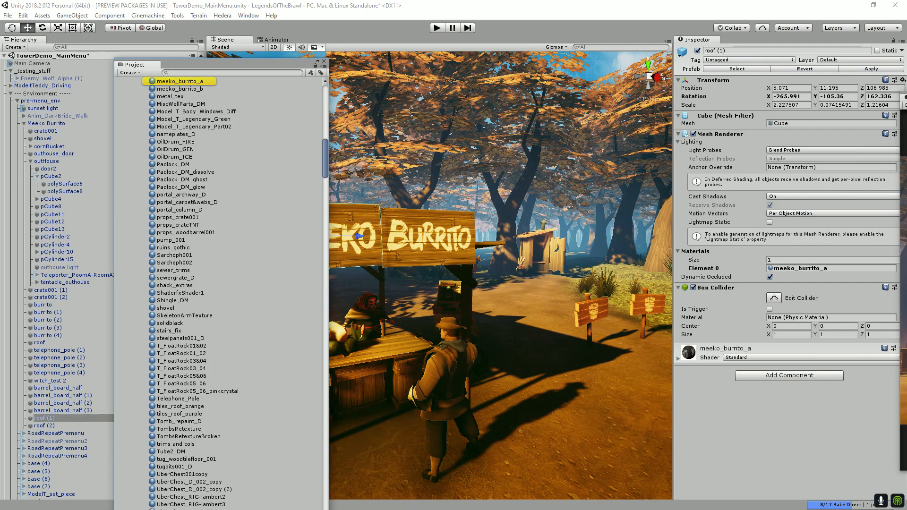
Expand the meeko_burrito_a material's properties and locate its Albedo texture in the Project window.
{"action": "left_click", "coordinate": [679, 358]}
{"action": "scroll", "coordinate": [786, 272], "scroll_direction": "down", "scroll_amount": 3}
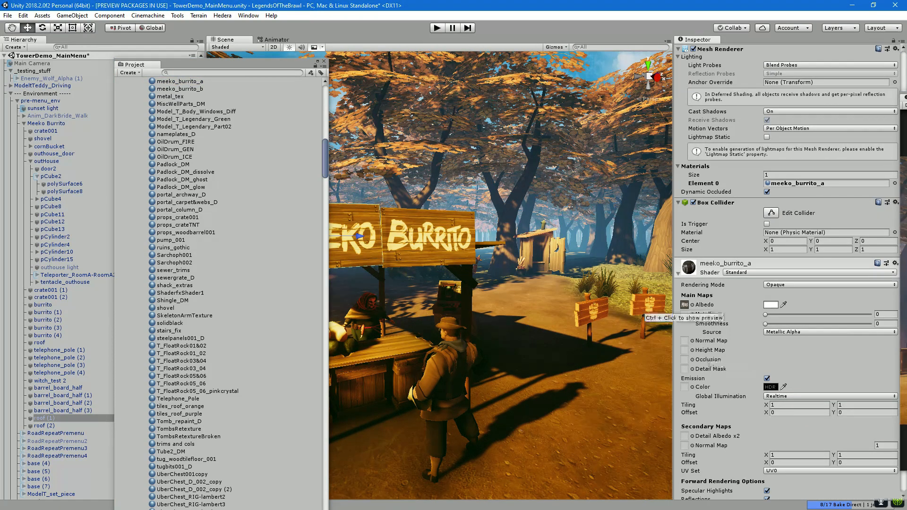
{"action": "left_click", "coordinate": [685, 306]}
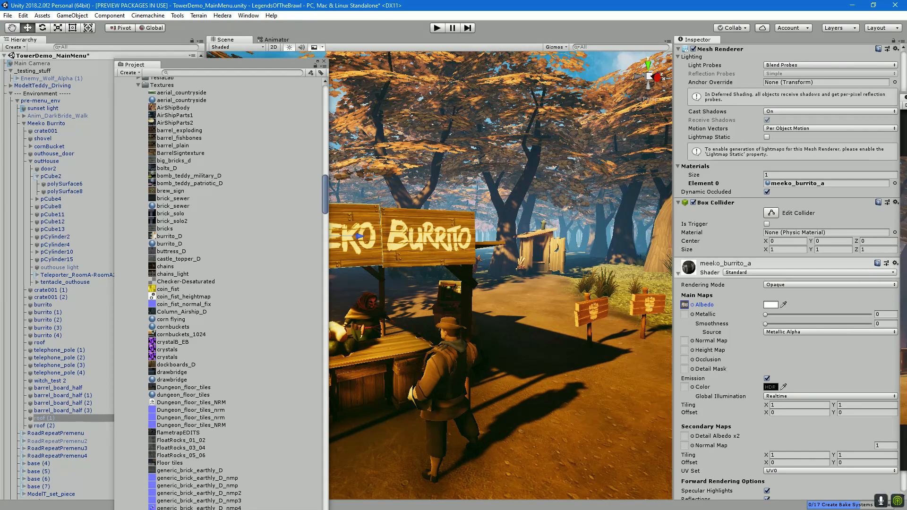
Select the meeko_burrito texture in the Textures folder and reveal its source file in File Explorer.
{"action": "scroll", "coordinate": [198, 284], "scroll_direction": "down", "scroll_amount": 3}
{"action": "scroll", "coordinate": [199, 472], "scroll_direction": "down", "scroll_amount": 1}
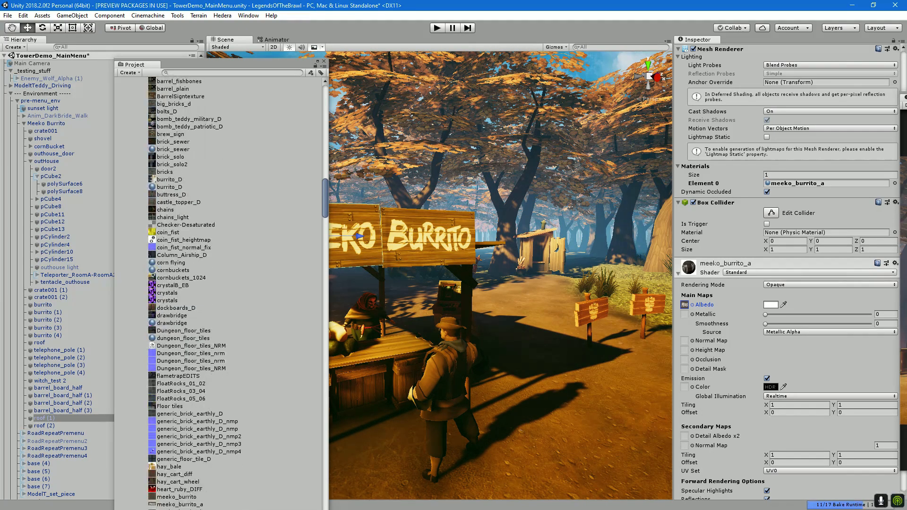
{"action": "left_click", "coordinate": [176, 497]}
{"action": "right_click", "coordinate": [189, 497]}
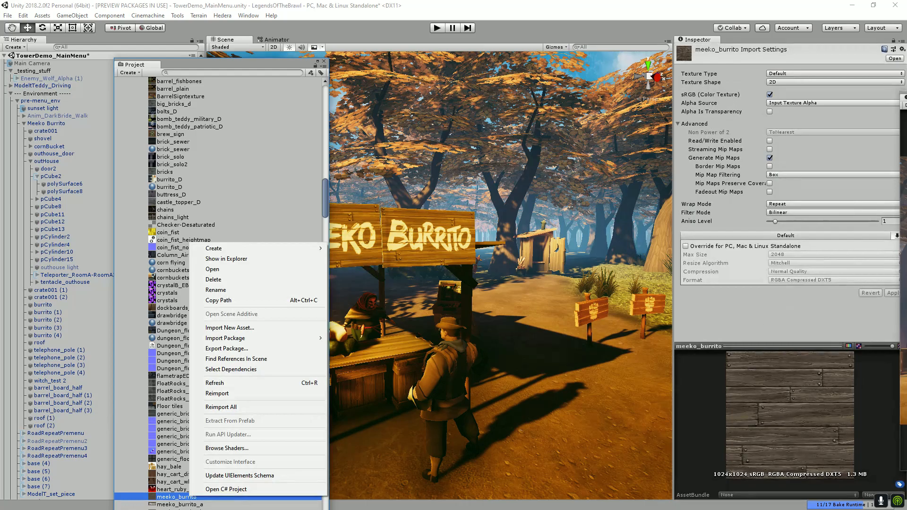
{"action": "left_click", "coordinate": [227, 259]}
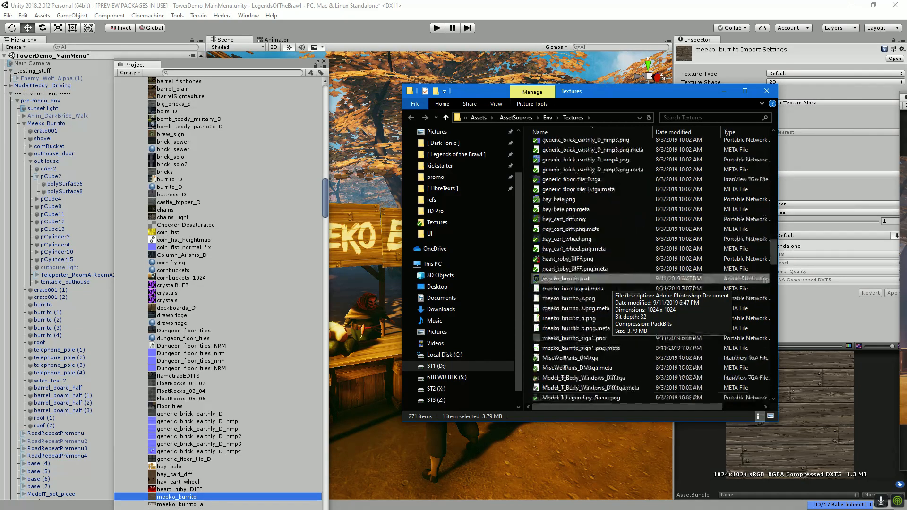
Find tug_woodtilefloor_001.png among the files in the Textures folder and open it in Photoshop.
{"action": "scroll", "coordinate": [609, 287], "scroll_direction": "down", "scroll_amount": 4}
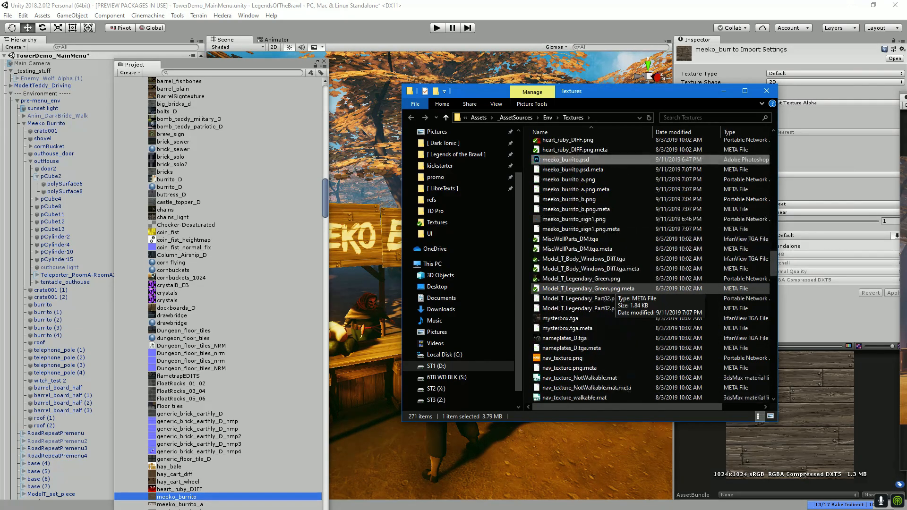
{"action": "scroll", "coordinate": [612, 289], "scroll_direction": "down", "scroll_amount": 10}
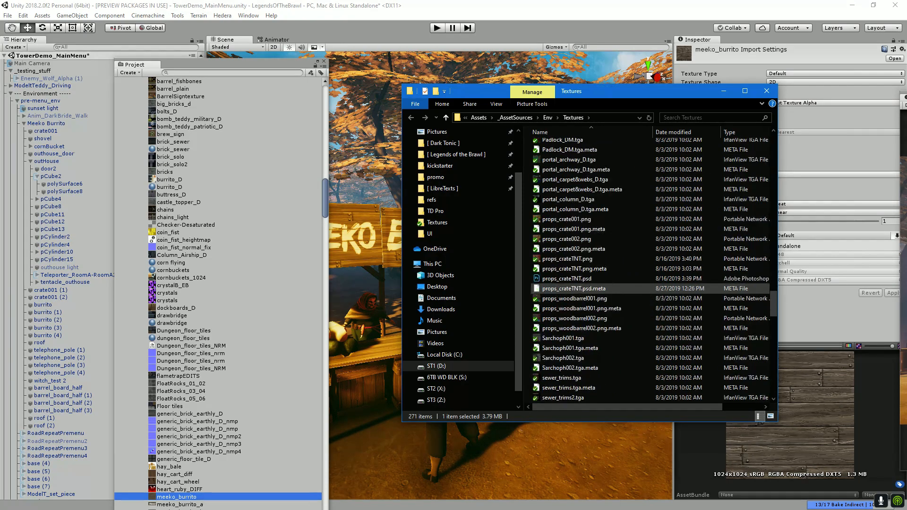
{"action": "scroll", "coordinate": [612, 289], "scroll_direction": "down", "scroll_amount": 9}
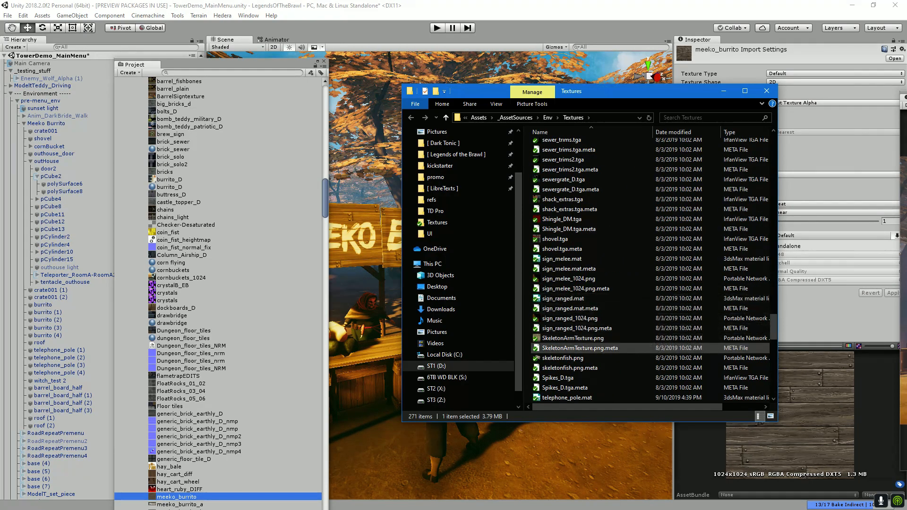
{"action": "scroll", "coordinate": [609, 321], "scroll_direction": "down", "scroll_amount": 6}
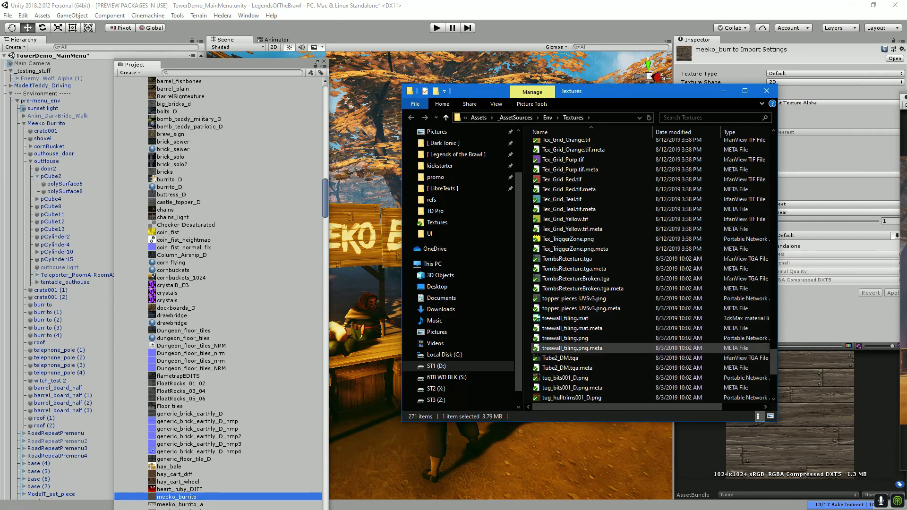
{"action": "scroll", "coordinate": [586, 358], "scroll_direction": "down", "scroll_amount": 2}
{"action": "scroll", "coordinate": [591, 373], "scroll_direction": "down", "scroll_amount": 2}
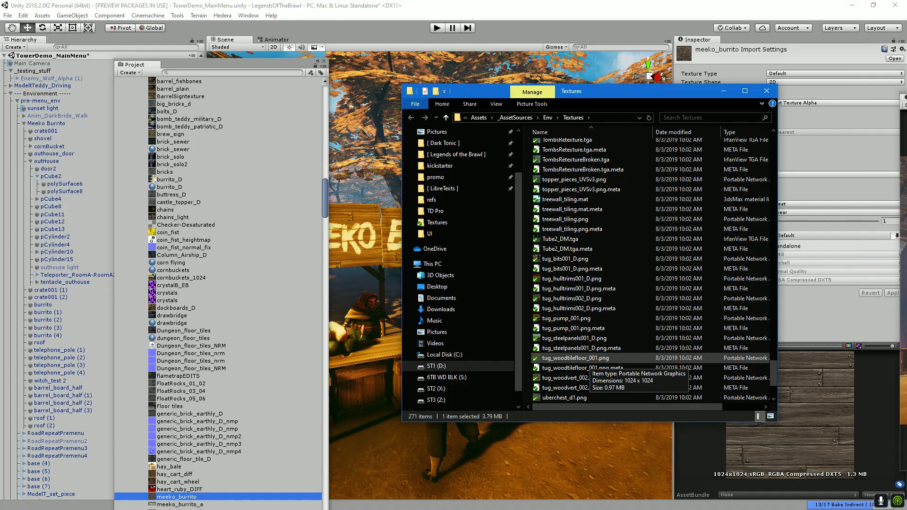
{"action": "left_click", "coordinate": [590, 359]}
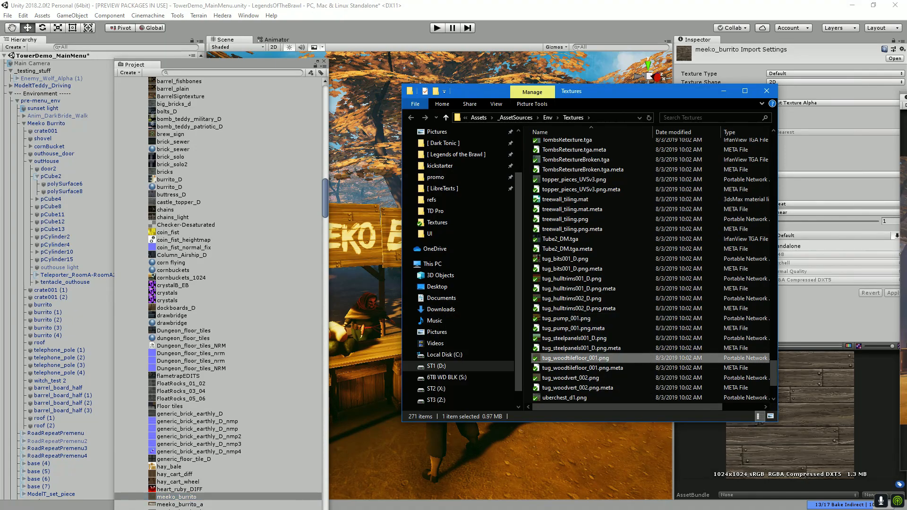
{"action": "double_click", "coordinate": [586, 358]}
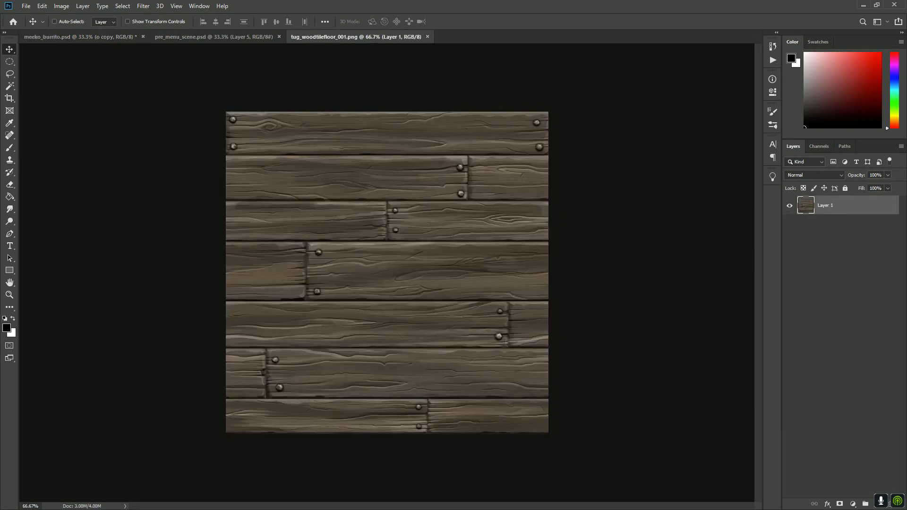
Find dt_presents_logo.png in the [ Legends of the Brawl ] promo folder and place it centred on the wood texture in Photoshop.
{"action": "key", "text": "alt+Tab"}
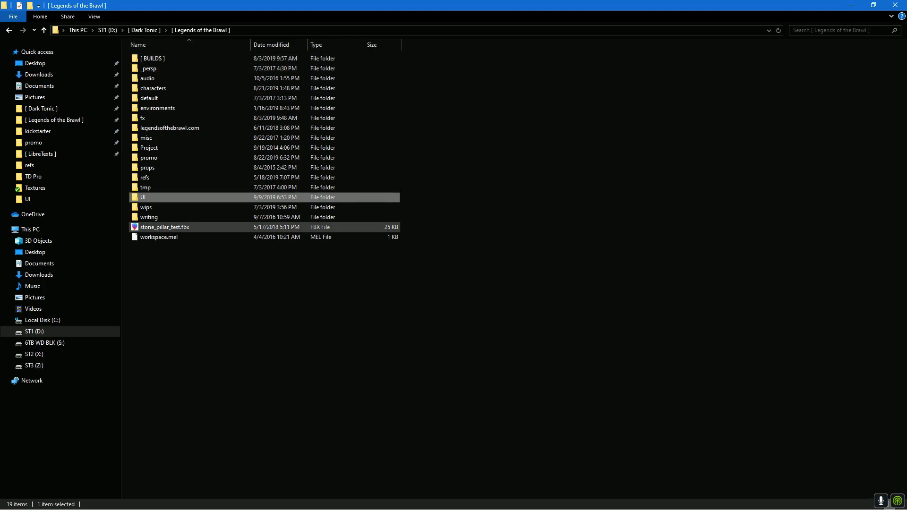
{"action": "double_click", "coordinate": [149, 157]}
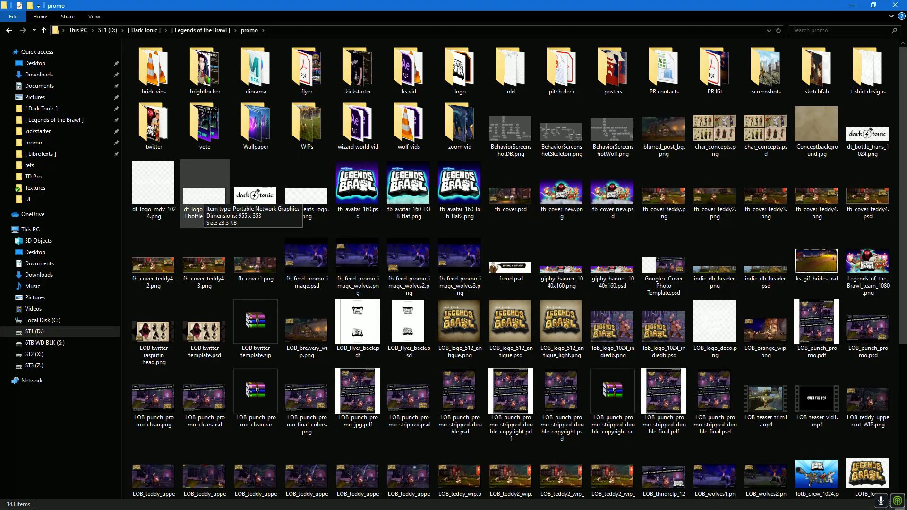
{"action": "left_click", "coordinate": [163, 192]}
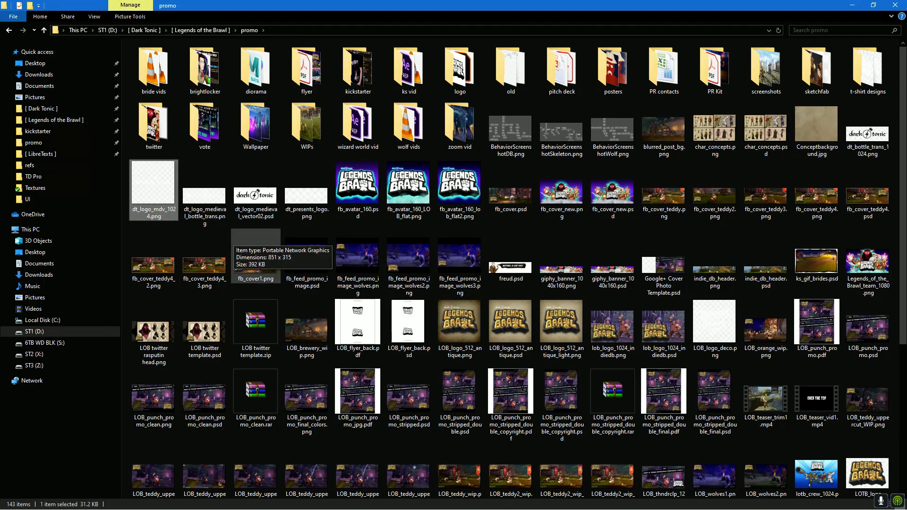
{"action": "double_click", "coordinate": [307, 198]}
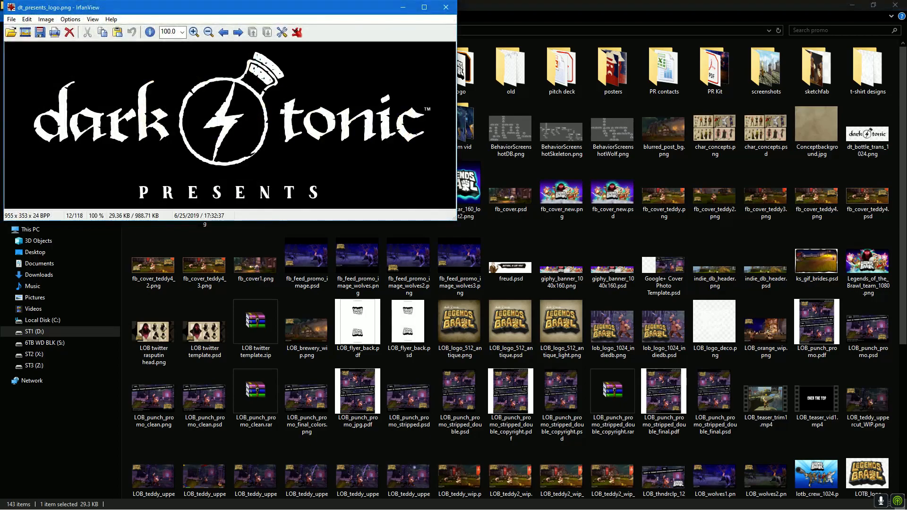
{"action": "left_click", "coordinate": [446, 7]}
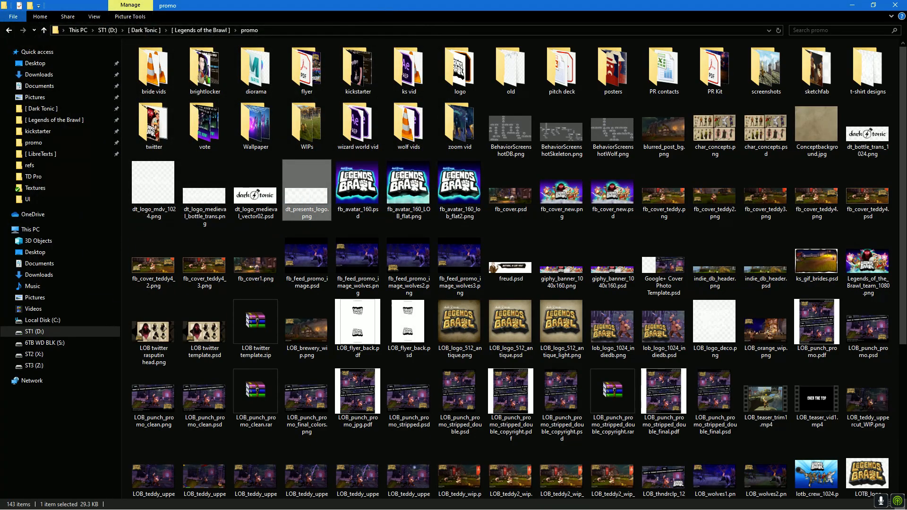
{"action": "key", "text": "alt+Tab"}
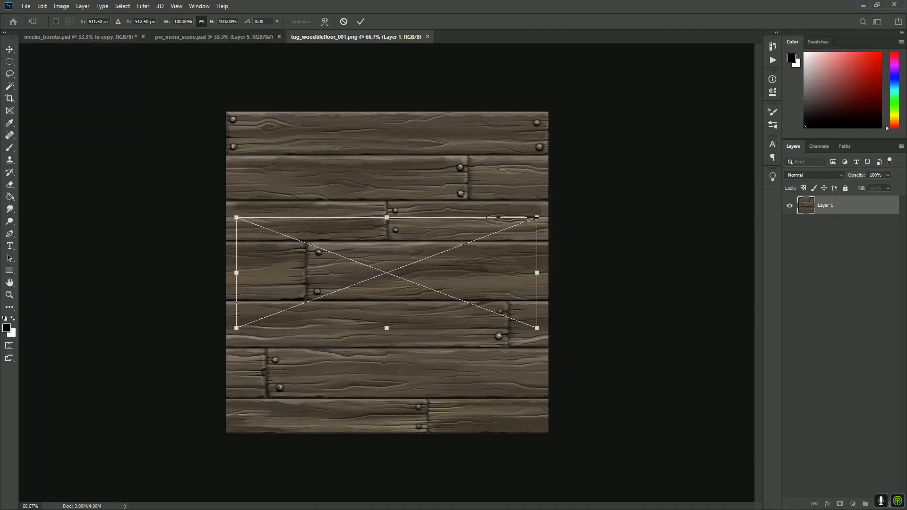
{"action": "key", "text": "Return"}
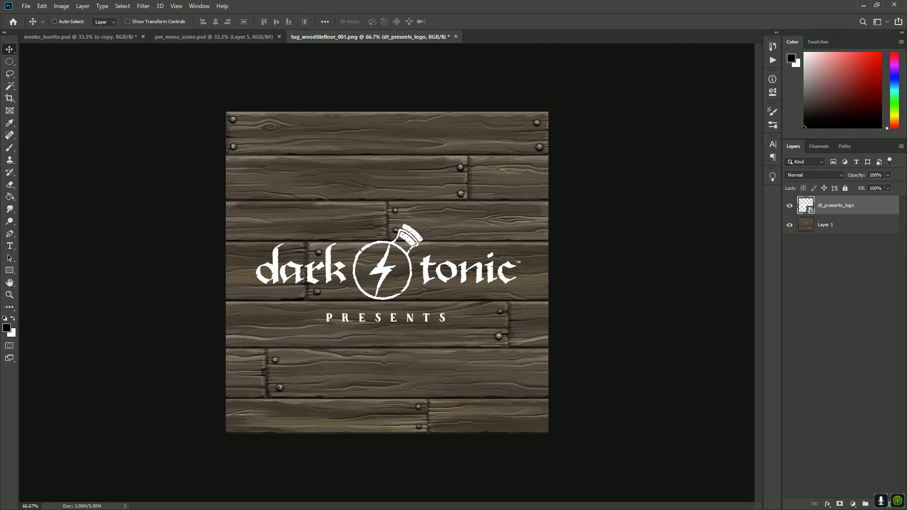
Duplicate the dt_presents_logo layer and hide the original.
{"action": "key", "text": "z"}
{"action": "left_click", "coordinate": [387, 252]}
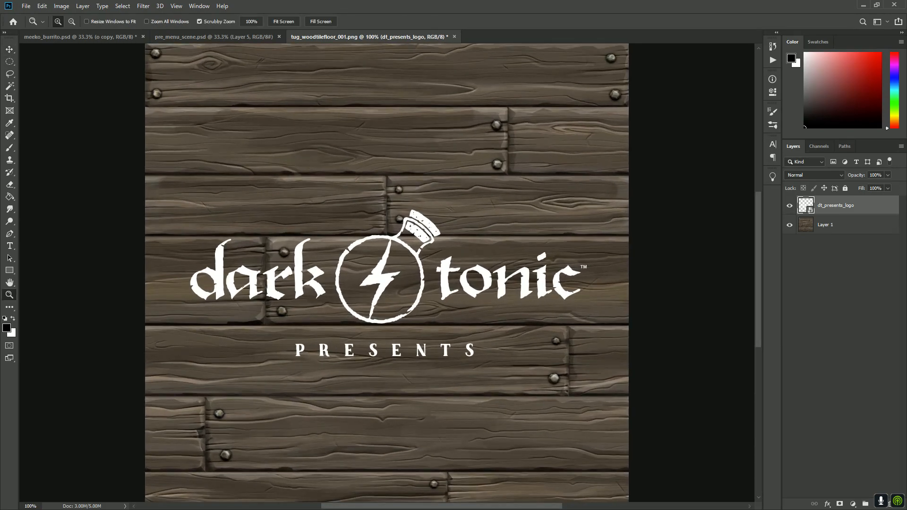
{"action": "key", "text": "ctrl+plus"}
{"action": "key", "text": "ctrl+minus"}
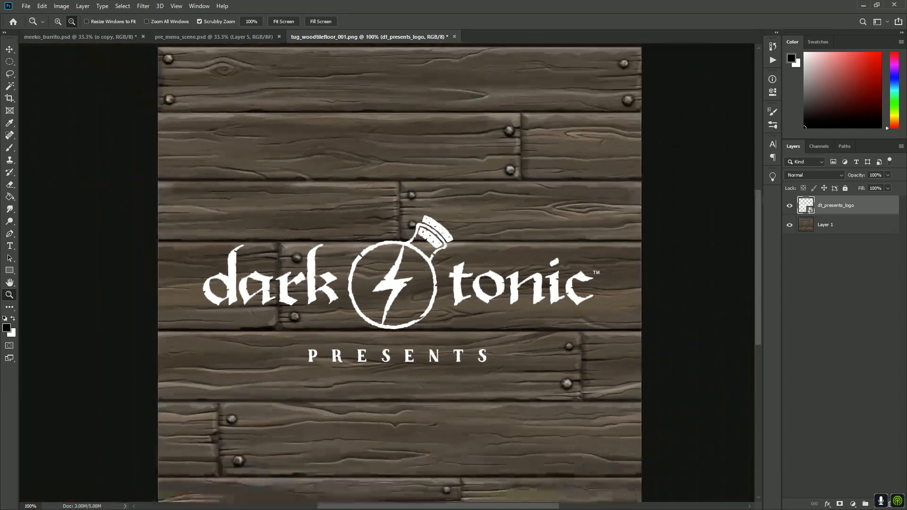
{"action": "scroll", "coordinate": [460, 275], "scroll_direction": "down", "scroll_amount": 1}
{"action": "key", "text": "v"}
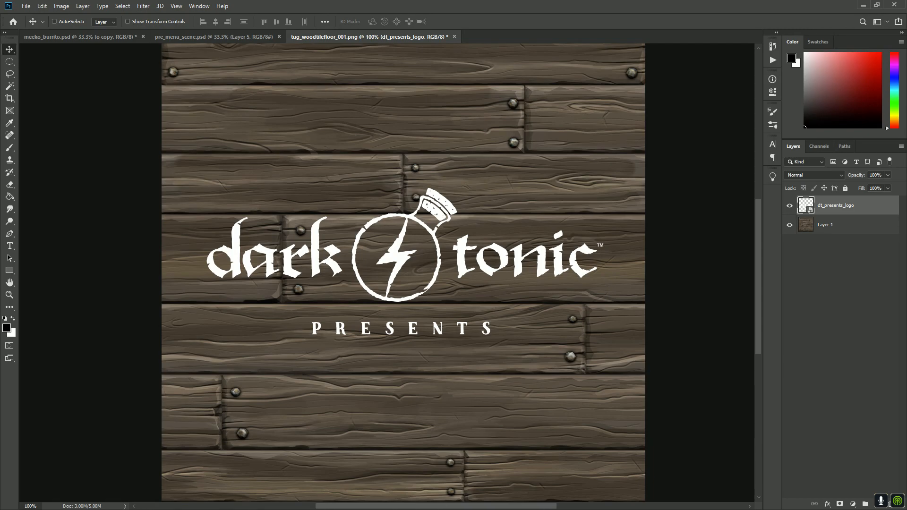
{"action": "left_click_drag", "start_coordinate": [835, 205], "coordinate": [878, 504]}
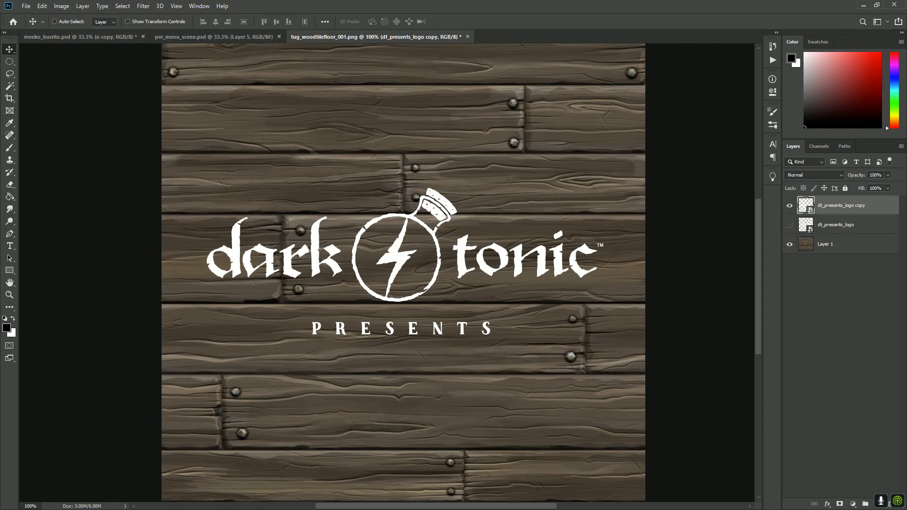
Set the fill of the duplicated logo layer to 0%.
{"action": "double_click", "coordinate": [879, 205]}
{"action": "key", "text": "Escape"}
{"action": "key", "text": "shift+0"}
{"action": "key", "text": "shift+0"}
{"action": "key", "text": "h"}
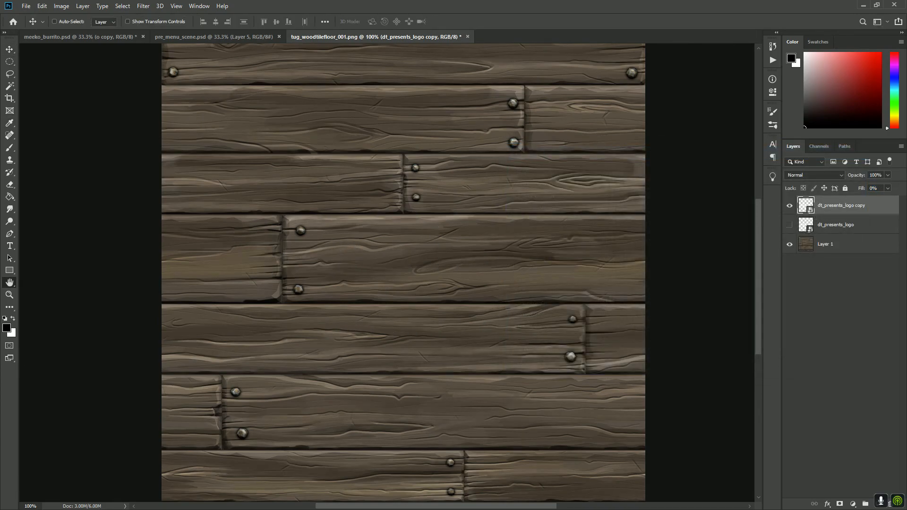
Add a Bevel & Emboss effect to the logo copy as a smooth Inner Bevel with its direction set to Down.
{"action": "double_click", "coordinate": [874, 205]}
{"action": "left_click", "coordinate": [533, 194]}
{"action": "left_click", "coordinate": [694, 217]}
{"action": "mouse_move", "coordinate": [709, 150]}
{"action": "left_mouse_down"}
{"action": "mouse_move", "coordinate": [812, 67]}
{"action": "mouse_move", "coordinate": [786, 77]}
{"action": "left_mouse_up"}
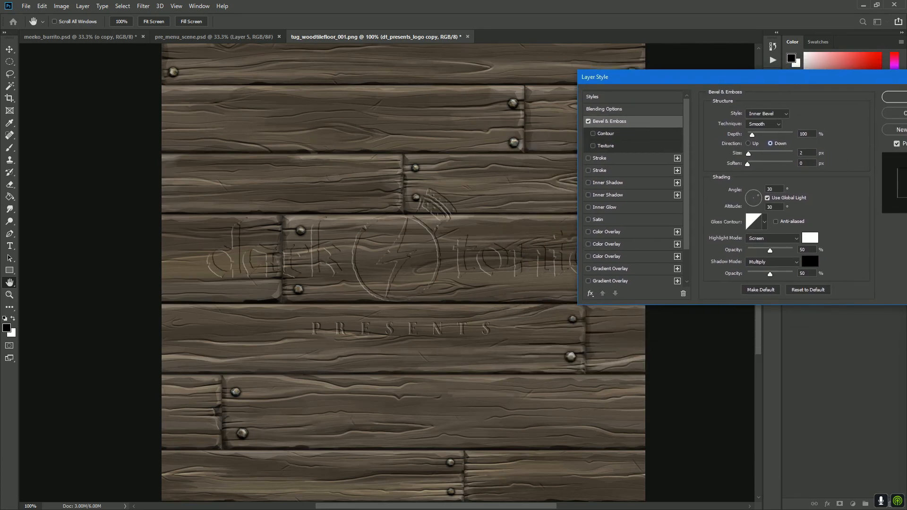
Add an Inner Shadow to the logo copy in Multiply mode with 100% opacity and a 90° global light angle.
{"action": "left_click", "coordinate": [608, 183]}
{"action": "left_click", "coordinate": [608, 183]}
{"action": "mouse_move", "coordinate": [789, 127]}
{"action": "left_mouse_down"}
{"action": "mouse_move", "coordinate": [776, 127]}
{"action": "mouse_move", "coordinate": [790, 127]}
{"action": "left_mouse_up"}
{"action": "key", "text": "Tab"}
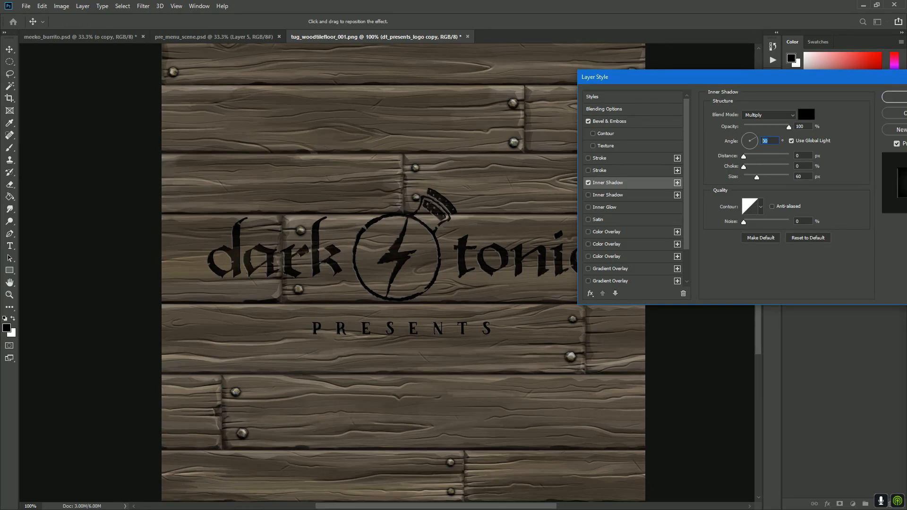
{"action": "type", "text": "90"}
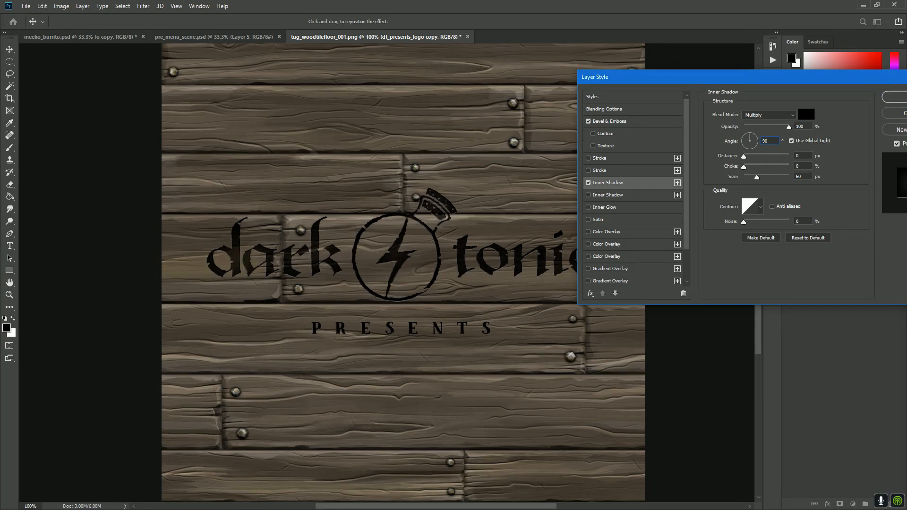
{"action": "left_click_drag", "start_coordinate": [700, 77], "coordinate": [660, 187]}
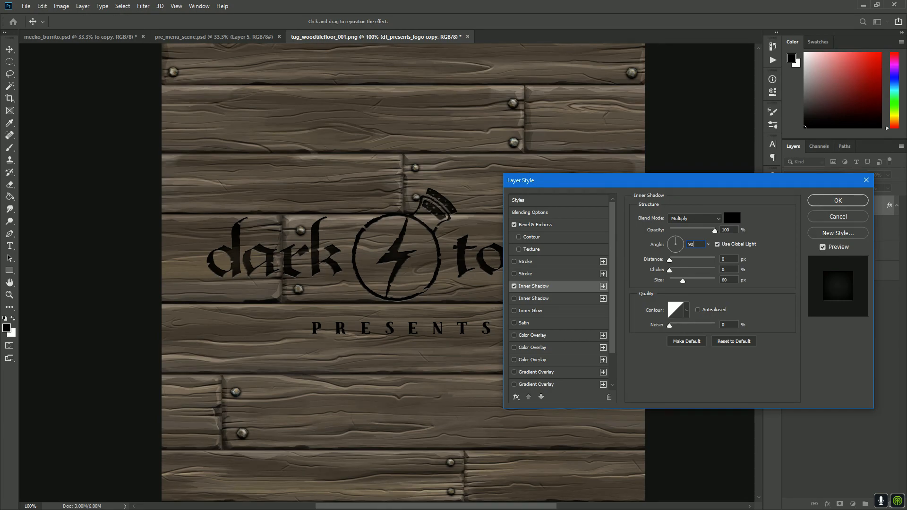
Reduce the Inner Shadow's size to 13 px.
{"action": "mouse_move", "coordinate": [682, 281]}
{"action": "left_mouse_down"}
{"action": "mouse_move", "coordinate": [690, 281]}
{"action": "mouse_move", "coordinate": [674, 281]}
{"action": "left_mouse_up"}
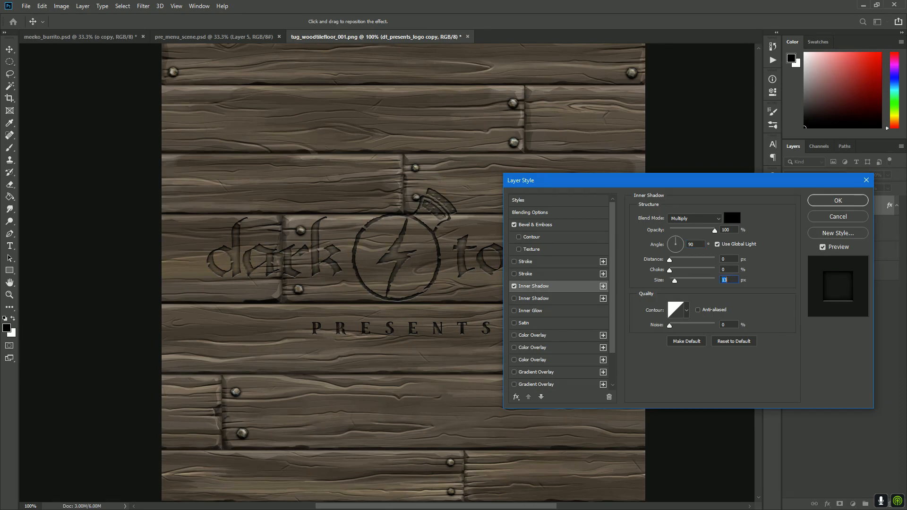
{"action": "left_click_drag", "start_coordinate": [766, 184], "coordinate": [812, 145]}
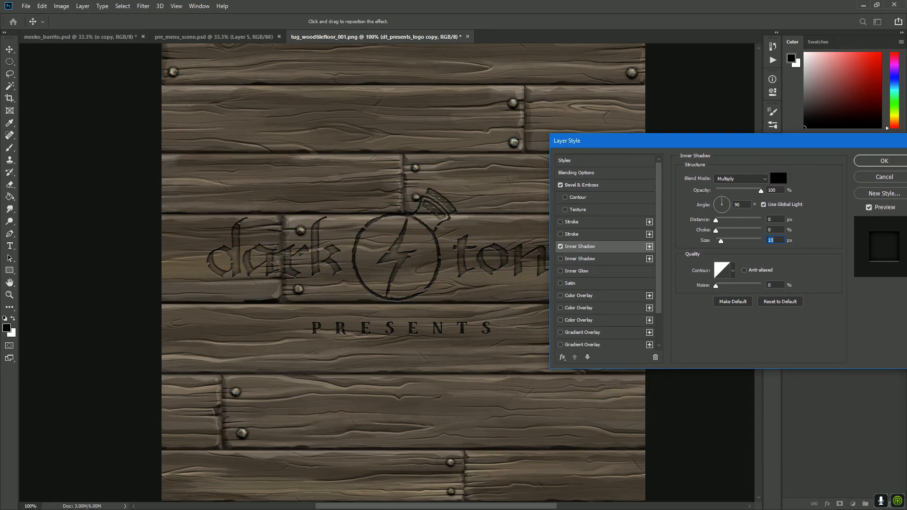
{"action": "key", "text": "Up"}
{"action": "key", "text": "Up"}
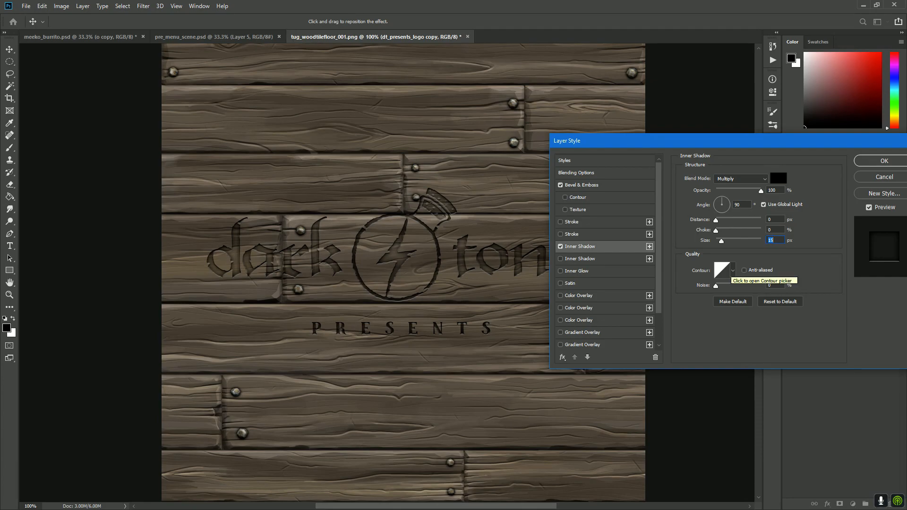
{"action": "key", "text": "Down"}
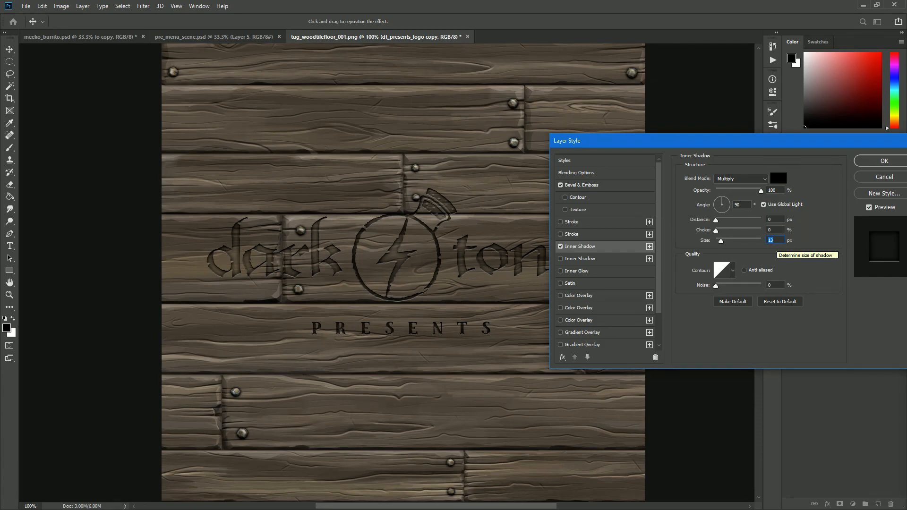
Add a light gray #d9d9d9 Color Overlay to the logo copy in Overlay mode at 100% opacity.
{"action": "left_click", "coordinate": [579, 295]}
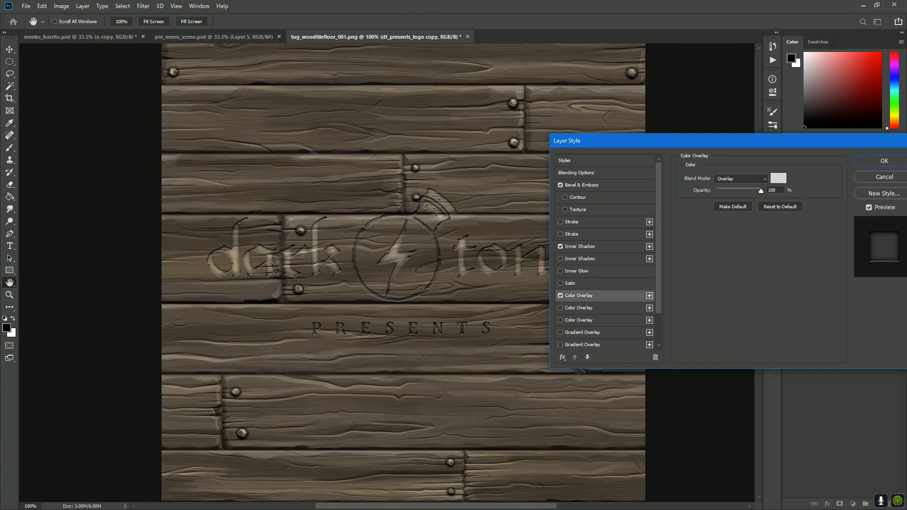
{"action": "mouse_move", "coordinate": [760, 191]}
{"action": "left_mouse_down"}
{"action": "mouse_move", "coordinate": [747, 191]}
{"action": "mouse_move", "coordinate": [762, 191]}
{"action": "left_mouse_up"}
{"action": "left_click", "coordinate": [778, 178]}
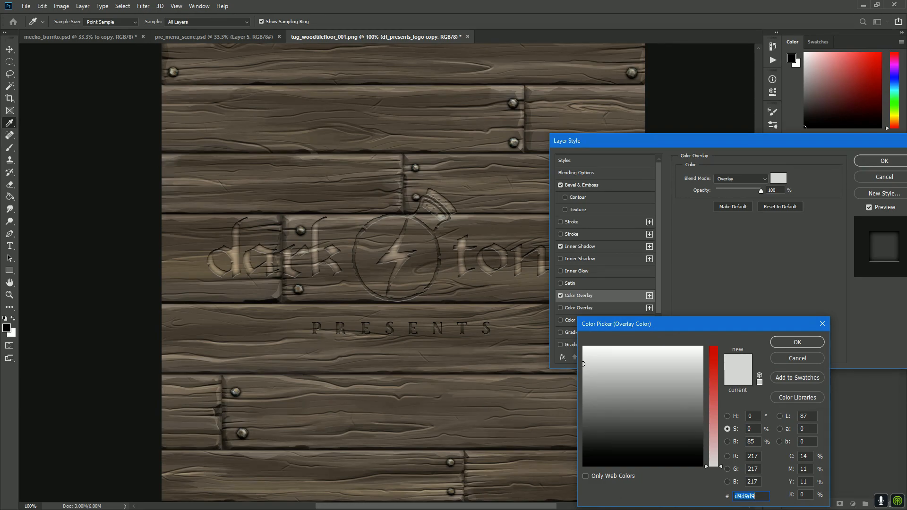
{"action": "left_click", "coordinate": [797, 342]}
{"action": "left_click", "coordinate": [740, 178]}
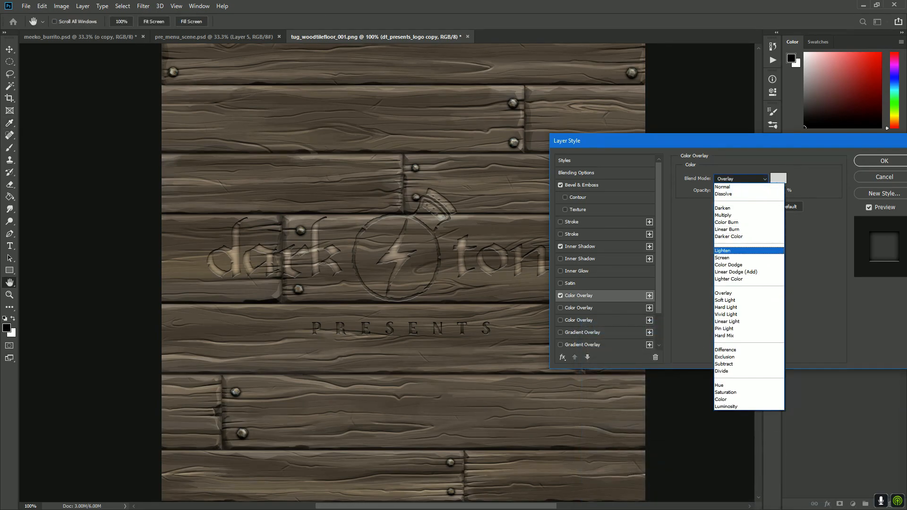
{"action": "left_click", "coordinate": [723, 250]}
{"action": "key", "text": "Down"}
{"action": "key", "text": "Down"}
{"action": "key", "text": "Down"}
{"action": "key", "text": "Down"}
{"action": "key", "text": "Down"}
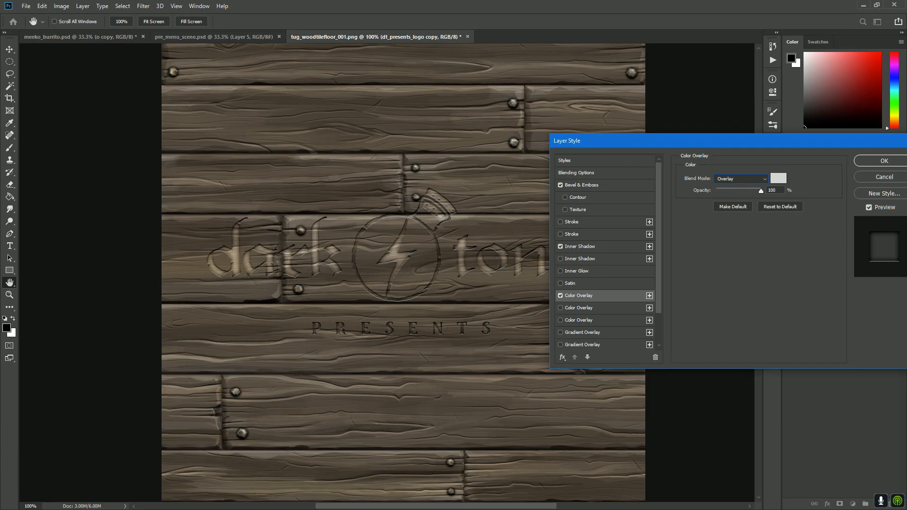
Change the Bevel & Emboss technique to Chisel Hard and increase its size to 11 px.
{"action": "left_click", "coordinate": [582, 186]}
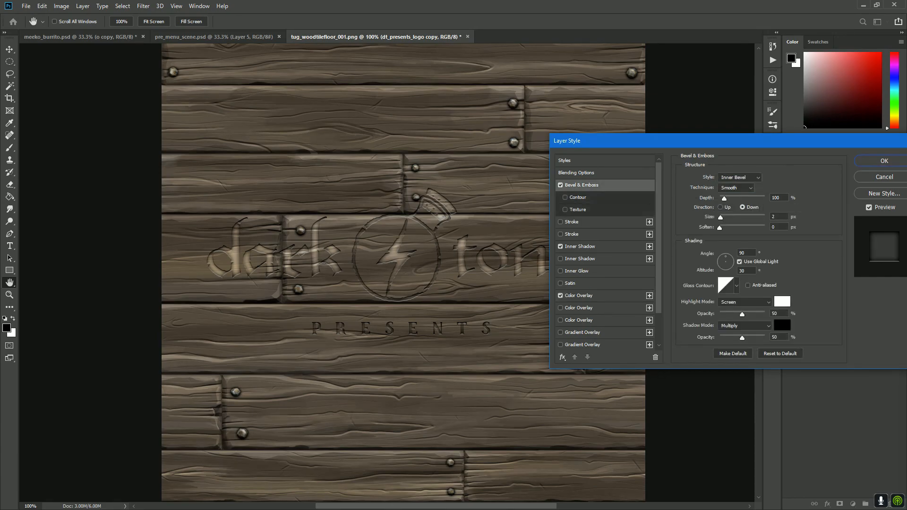
{"action": "left_click", "coordinate": [737, 188]}
{"action": "left_click", "coordinate": [734, 202]}
{"action": "left_click_drag", "start_coordinate": [721, 217], "coordinate": [725, 217]}
{"action": "key", "text": "Down"}
{"action": "key", "text": "Down"}
{"action": "key", "text": "Down"}
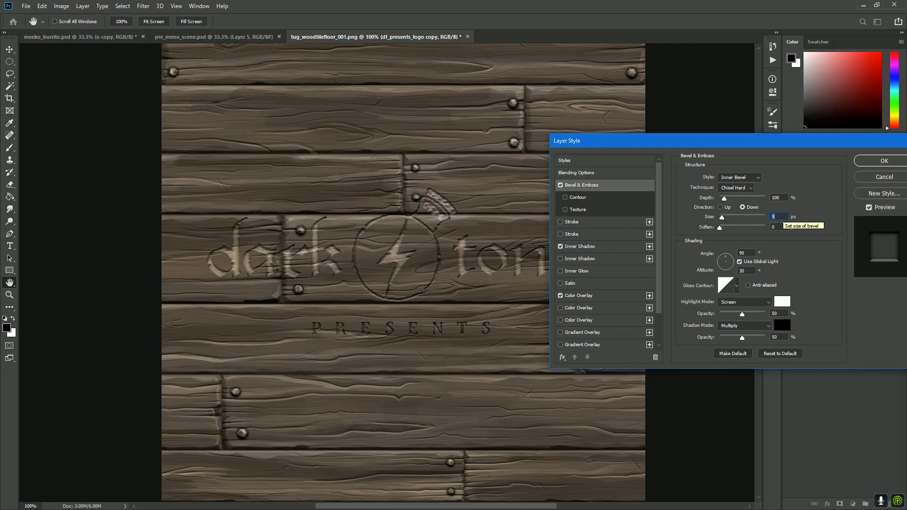
Set the bevel's highlight mode to Linear Dodge (Add) with 44% opacity.
{"action": "left_click", "coordinate": [745, 302]}
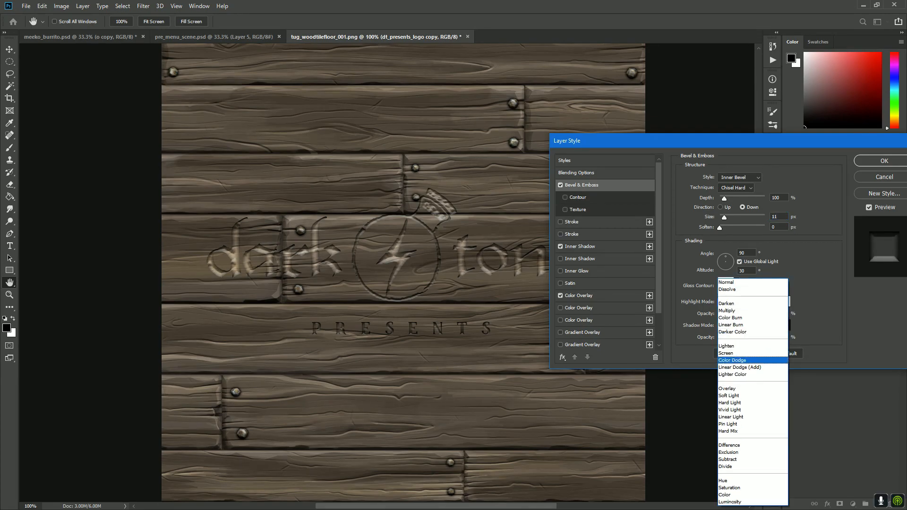
{"action": "key", "text": "Return"}
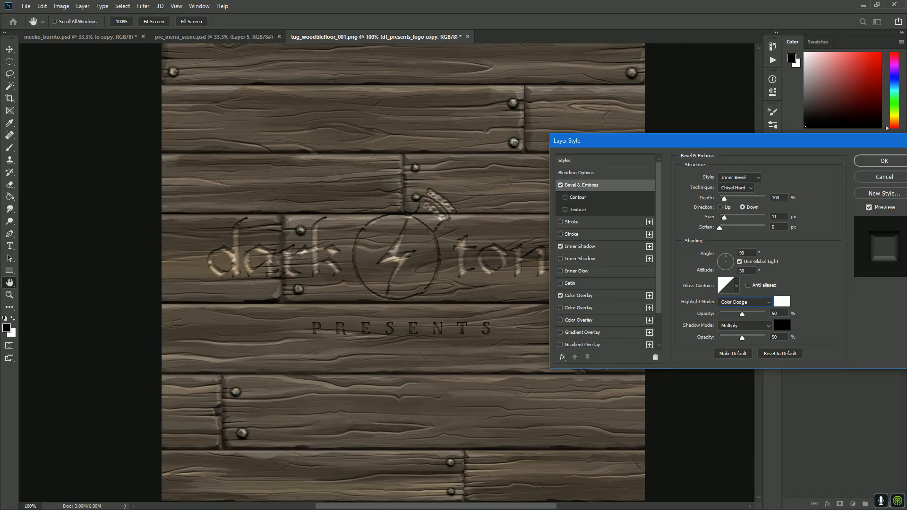
{"action": "key", "text": "Down"}
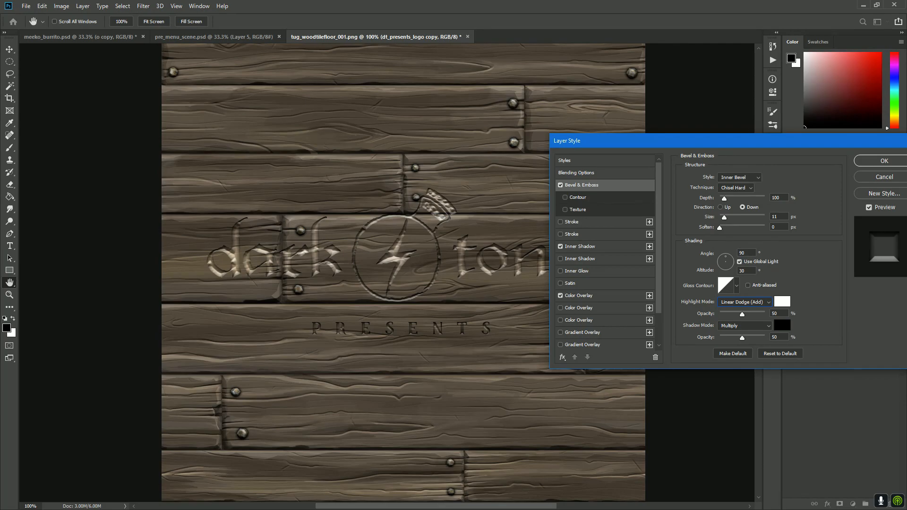
{"action": "mouse_move", "coordinate": [742, 314]}
{"action": "left_mouse_down"}
{"action": "mouse_move", "coordinate": [765, 314]}
{"action": "mouse_move", "coordinate": [739, 314]}
{"action": "left_mouse_up"}
Set the bevel's highlight color to pale yellow-orange #ffdb8d at 58% opacity and apply the layer style.
{"action": "left_click", "coordinate": [783, 302]}
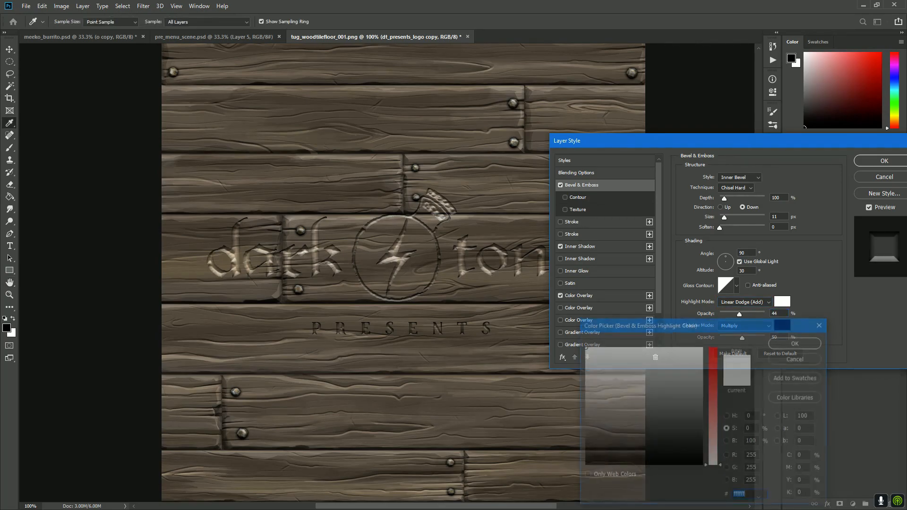
{"action": "type", "text": "ff6600"}
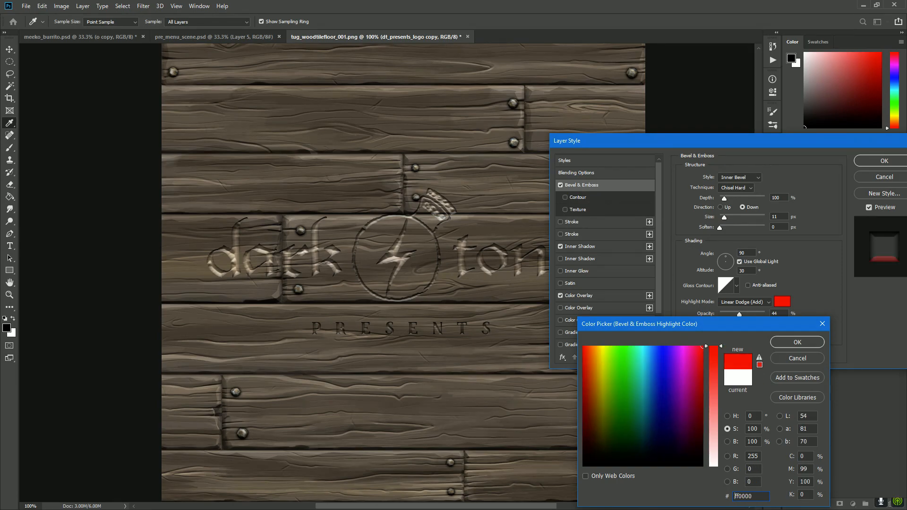
{"action": "left_click_drag", "start_coordinate": [590, 346], "coordinate": [596, 347]}
{"action": "left_click", "coordinate": [713, 399]}
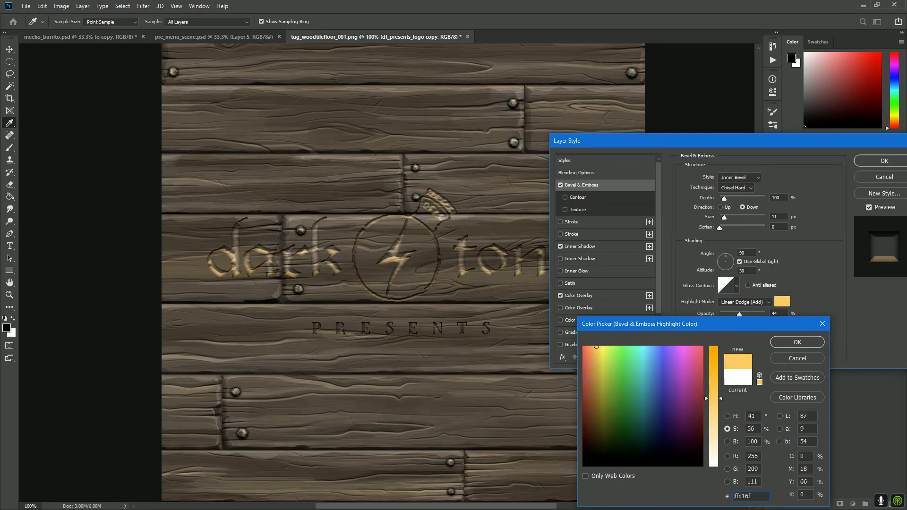
{"action": "left_click", "coordinate": [713, 412]}
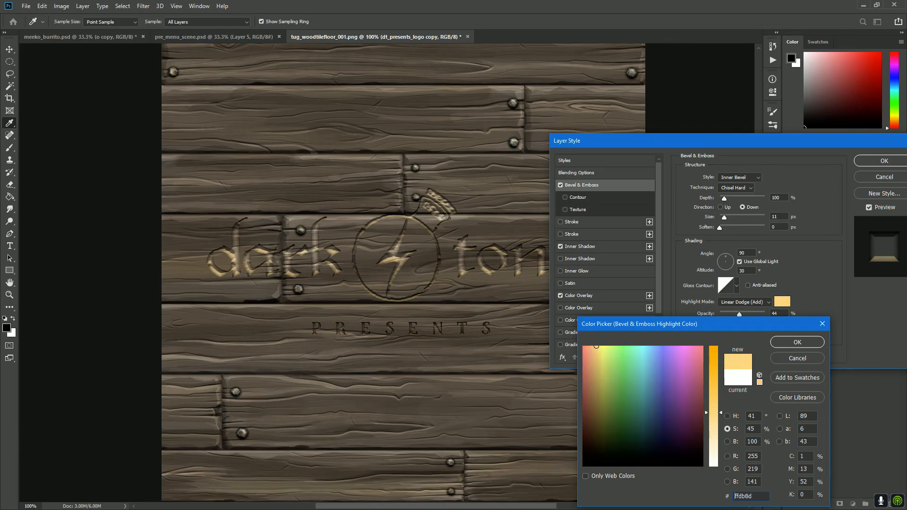
{"action": "left_click", "coordinate": [797, 342]}
{"action": "mouse_move", "coordinate": [740, 314]}
{"action": "left_mouse_down"}
{"action": "mouse_move", "coordinate": [764, 314]}
{"action": "mouse_move", "coordinate": [746, 314]}
{"action": "left_mouse_up"}
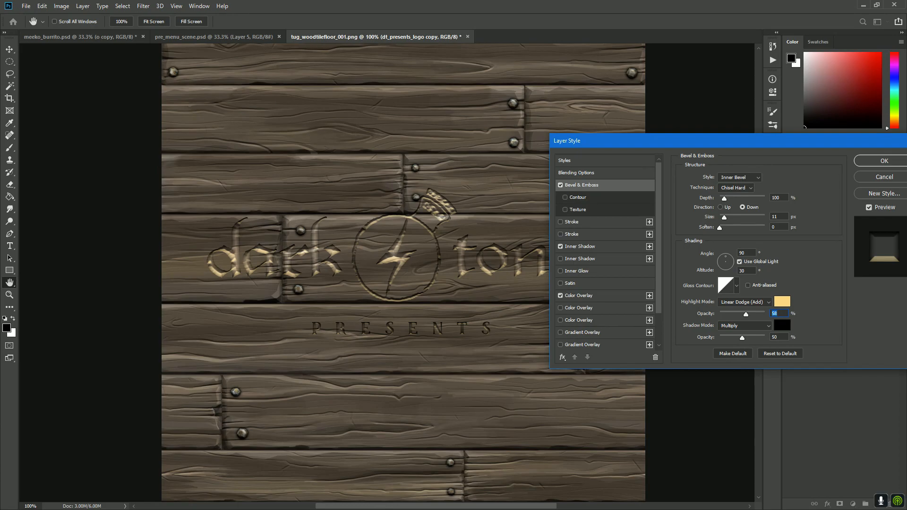
{"action": "left_click", "coordinate": [884, 161]}
Reopen the logo copy's Bevel & Emboss settings and set the shadow color to orange #ff8400 with 53% opacity.
{"action": "key", "text": "z"}
{"action": "left_click", "coordinate": [416, 252]}
{"action": "left_click", "coordinate": [416, 251]}
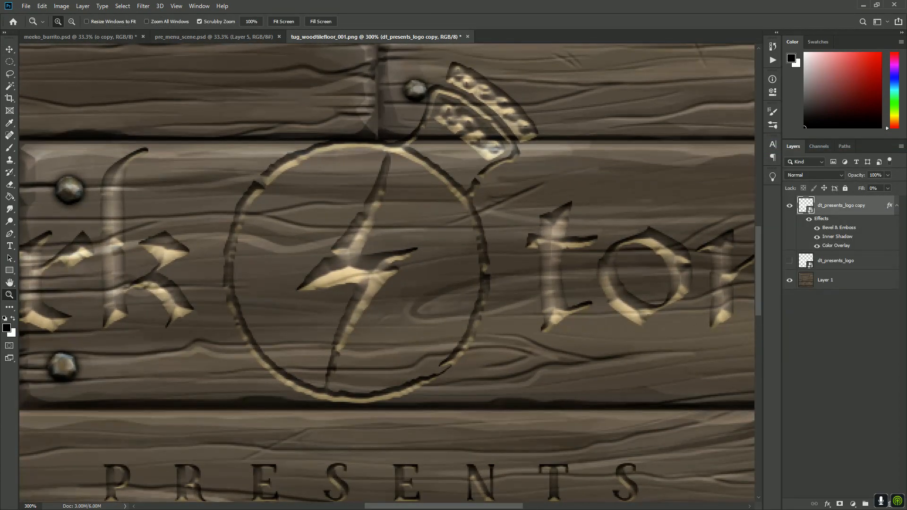
{"action": "left_click_drag", "start_coordinate": [576, 307], "coordinate": [454, 272]}
{"action": "left_click", "coordinate": [454, 272], "text": "alt"}
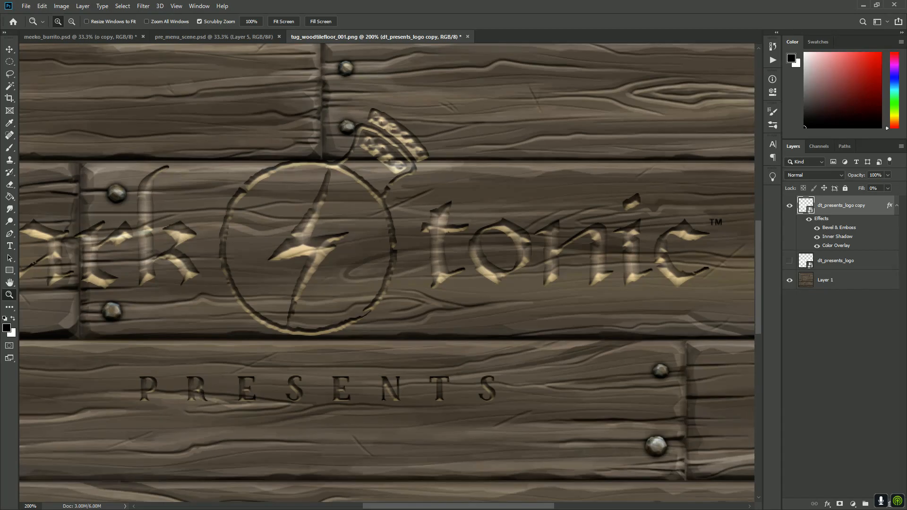
{"action": "double_click", "coordinate": [837, 237]}
{"action": "left_click", "coordinate": [566, 185]}
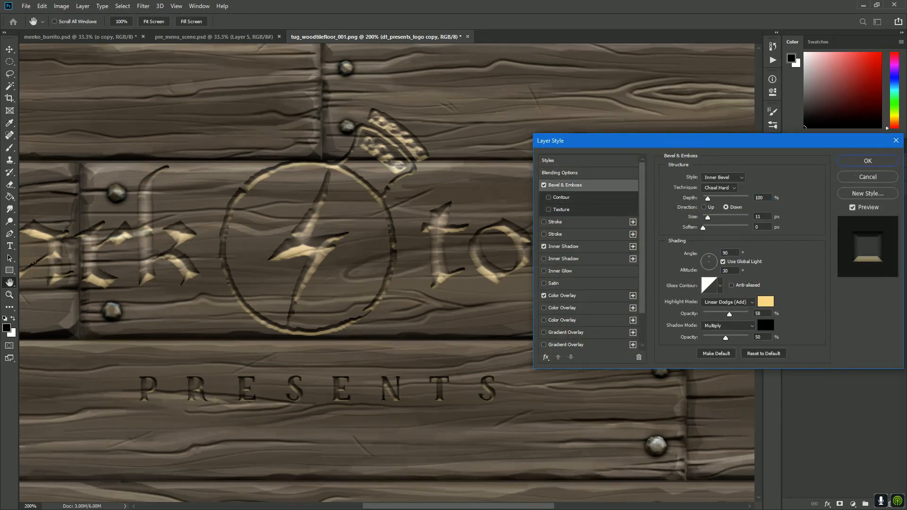
{"action": "left_click", "coordinate": [766, 325]}
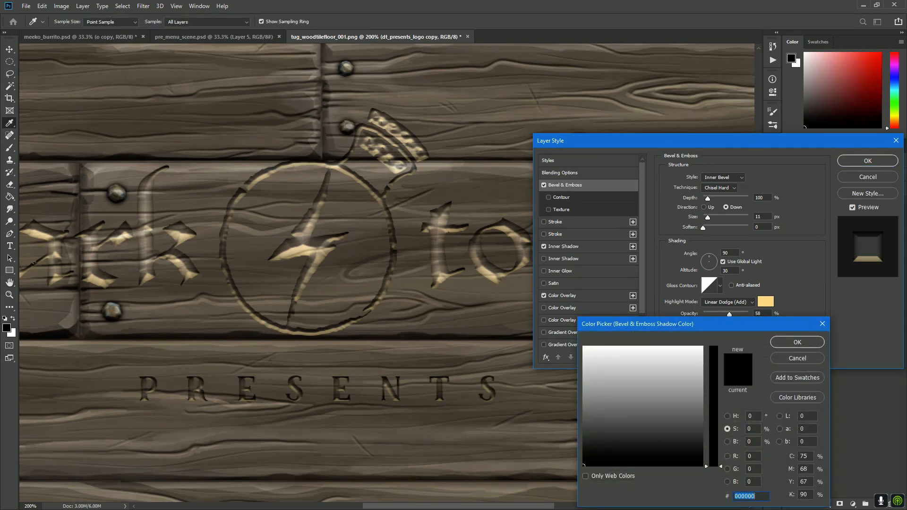
{"action": "type", "text": "ff8a00"}
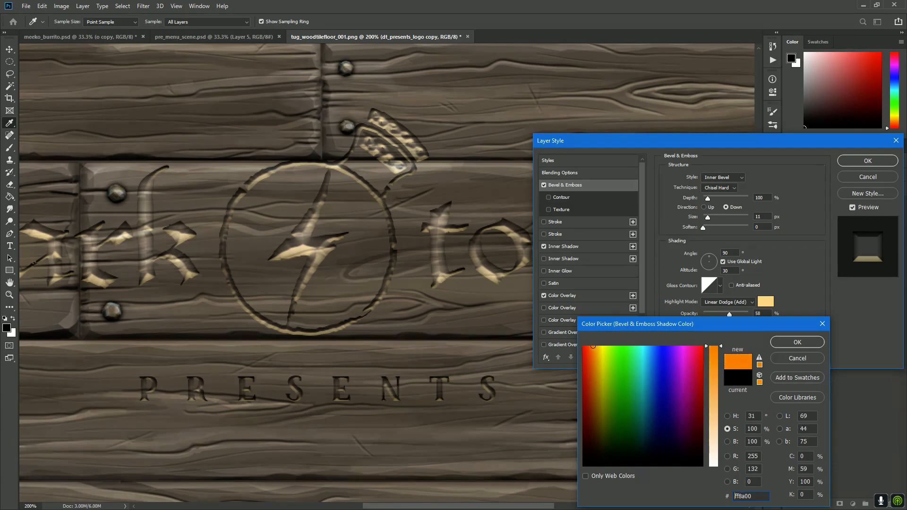
{"action": "left_click_drag", "start_coordinate": [594, 347], "coordinate": [593, 347]}
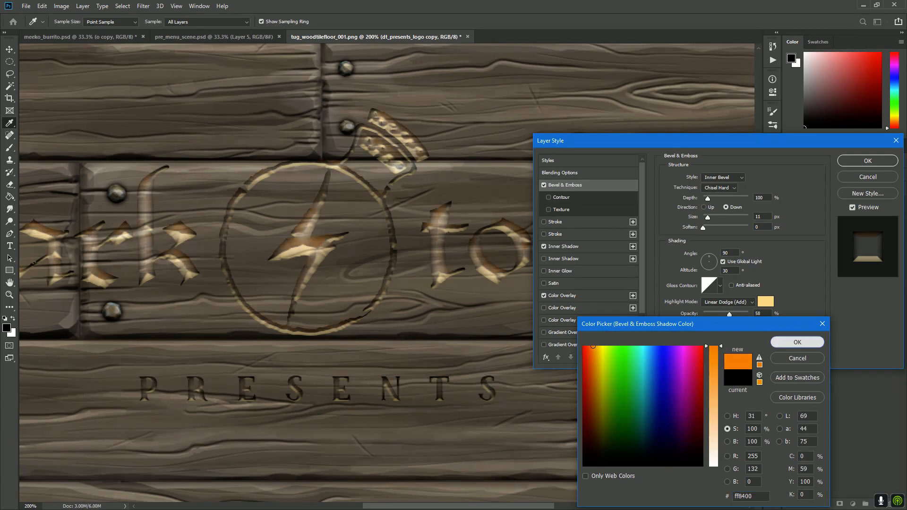
{"action": "left_click", "coordinate": [798, 343]}
{"action": "left_click_drag", "start_coordinate": [737, 339], "coordinate": [733, 338]}
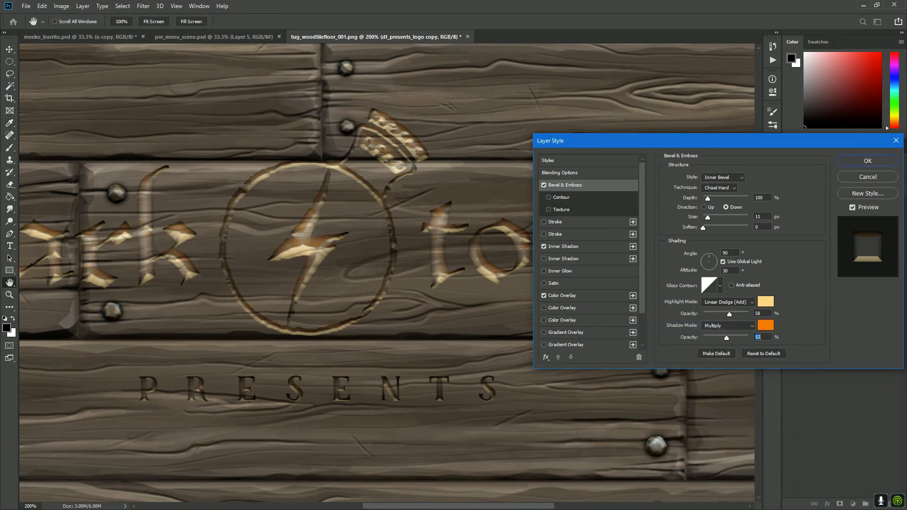
Darken the bevel's shadow color to a deep brown with about 30% brightness.
{"action": "left_click", "coordinate": [766, 325]}
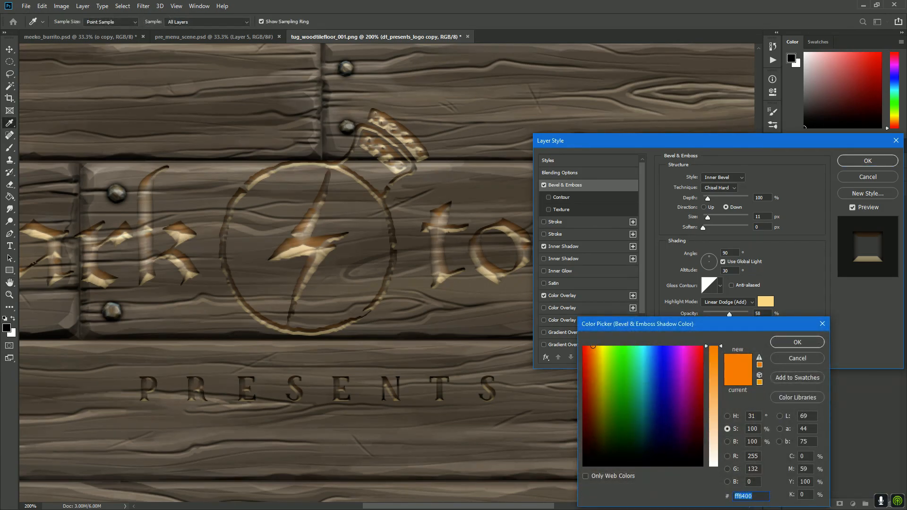
{"action": "left_click", "coordinate": [753, 442]}
{"action": "scroll", "coordinate": [753, 442], "scroll_direction": "down", "scroll_amount": 20}
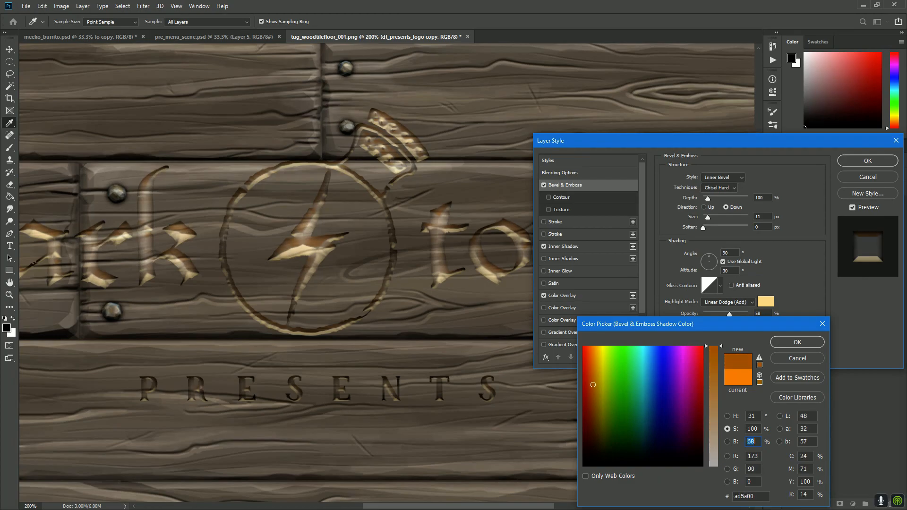
{"action": "scroll", "coordinate": [748, 441], "scroll_direction": "down", "scroll_amount": 20}
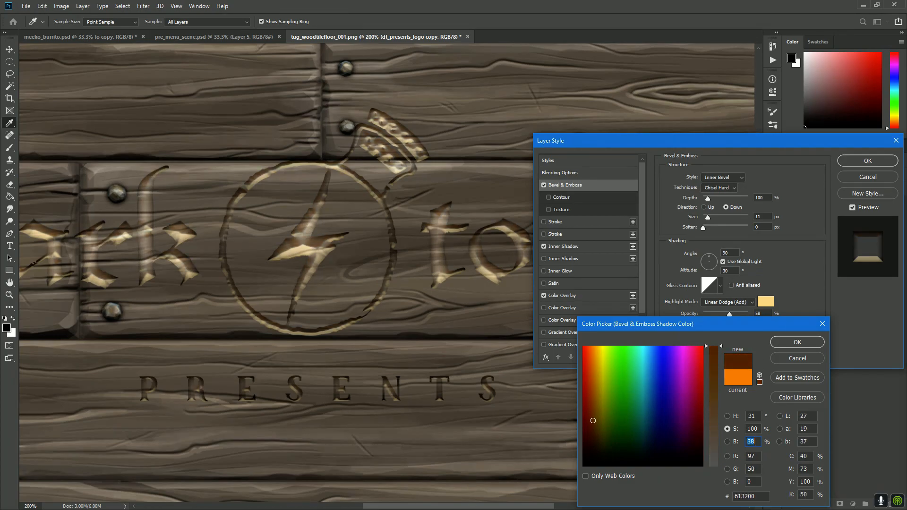
{"action": "scroll", "coordinate": [752, 442], "scroll_direction": "down", "scroll_amount": 5}
{"action": "scroll", "coordinate": [751, 441], "scroll_direction": "down", "scroll_amount": 3}
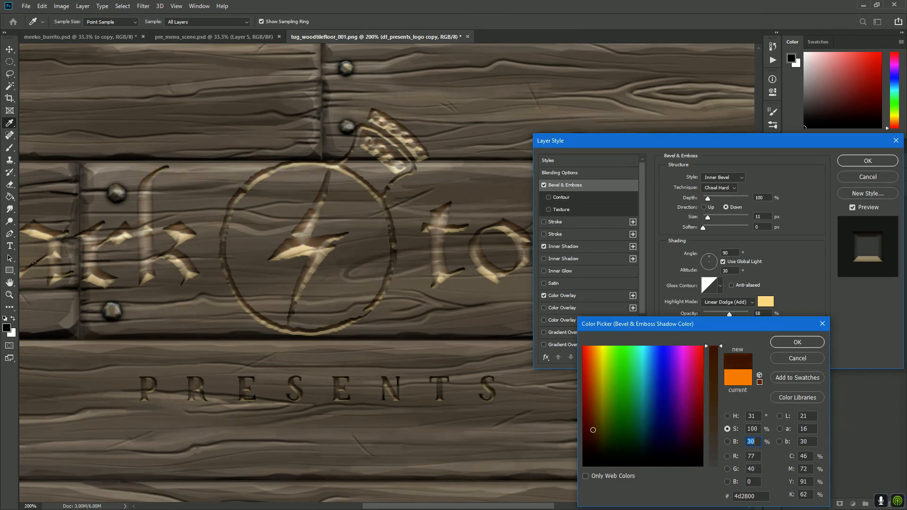
{"action": "scroll", "coordinate": [752, 442], "scroll_direction": "down", "scroll_amount": 3}
{"action": "left_click", "coordinate": [798, 342]}
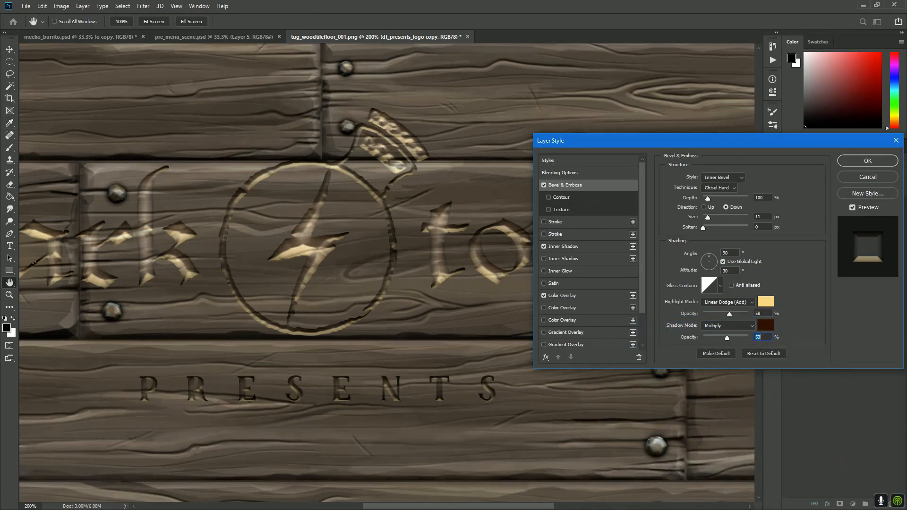
Change the logo copy's Inner Shadow color to brown #5f3400.
{"action": "left_click", "coordinate": [563, 246]}
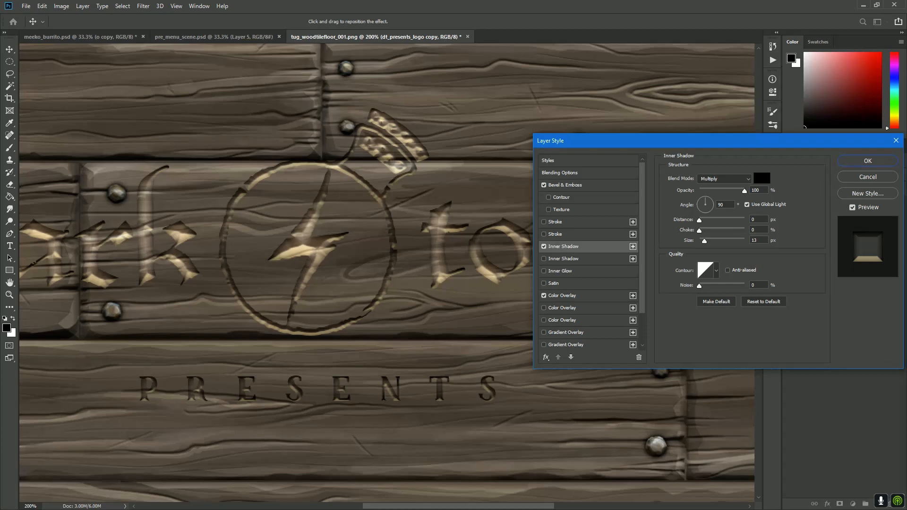
{"action": "left_click", "coordinate": [762, 178]}
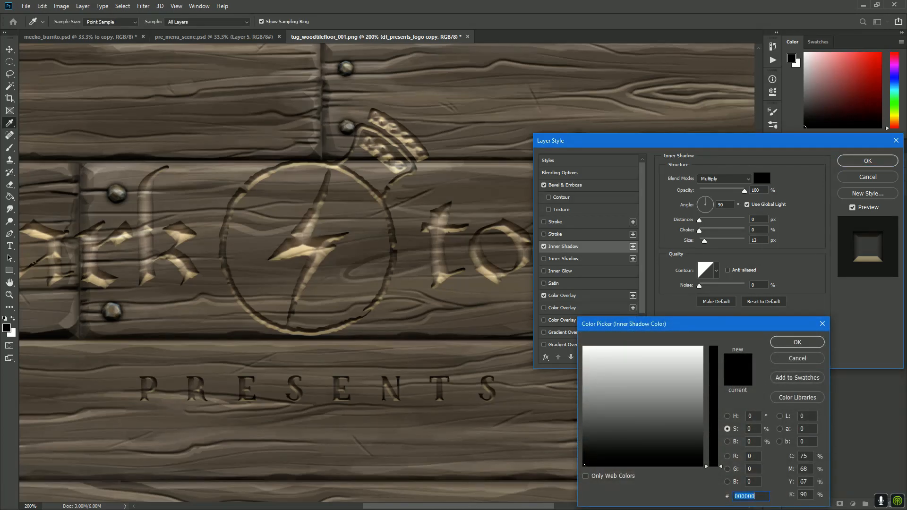
{"action": "type", "text": "5f3400"}
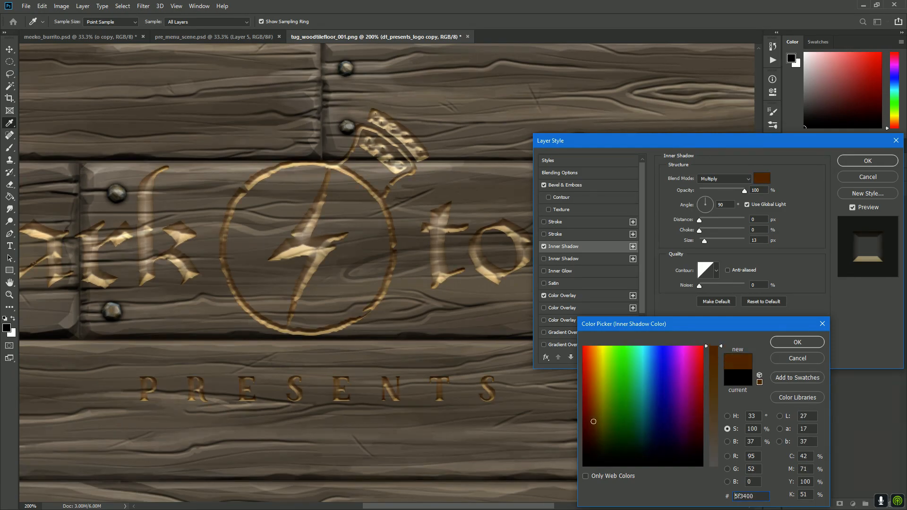
Lower the Inner Shadow color's brightness to about 15% and apply the layer style.
{"action": "double_click", "coordinate": [751, 442]}
{"action": "key", "text": "Down"}
{"action": "key", "text": "Down"}
{"action": "key", "text": "Down"}
{"action": "key", "text": "Down"}
{"action": "key", "text": "Down"}
{"action": "key", "text": "Down"}
{"action": "key", "text": "Down"}
{"action": "key", "text": "Down"}
{"action": "key", "text": "Down"}
{"action": "key", "text": "Down"}
{"action": "key", "text": "Down"}
{"action": "key", "text": "Down"}
{"action": "key", "text": "Down"}
{"action": "key", "text": "Down"}
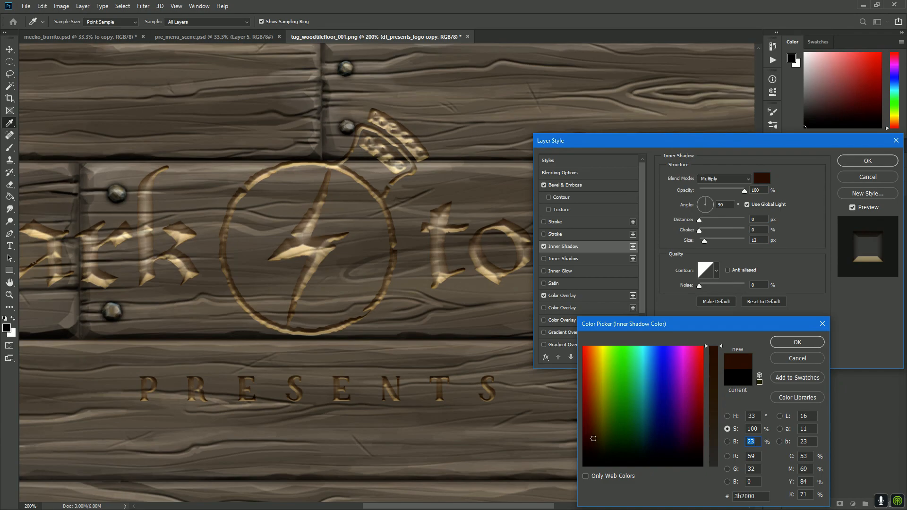
{"action": "key", "text": "Down"}
{"action": "key", "text": "Down"}
{"action": "key", "text": "Down"}
{"action": "key", "text": "Down"}
{"action": "key", "text": "Down"}
{"action": "key", "text": "Down"}
{"action": "key", "text": "Down"}
{"action": "key", "text": "Down"}
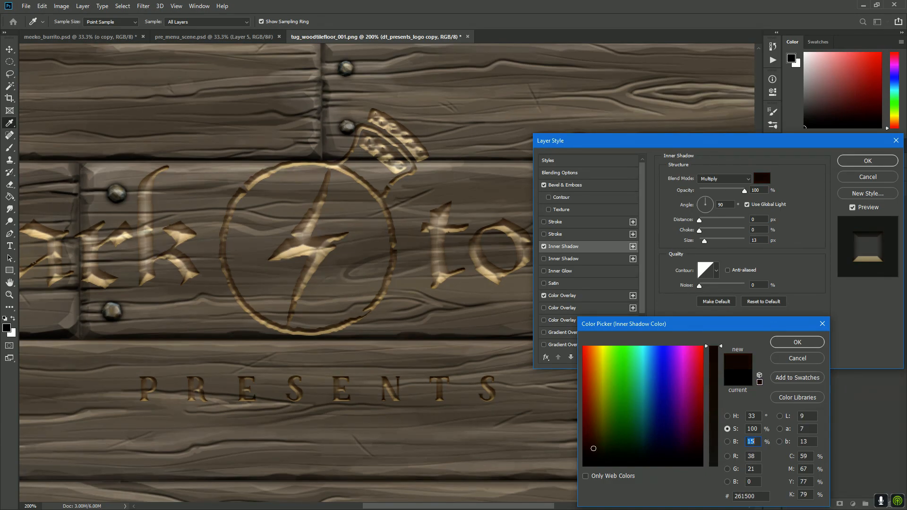
{"action": "key", "text": "Down"}
{"action": "key", "text": "Down"}
{"action": "key", "text": "Down"}
{"action": "key", "text": "Down"}
{"action": "key", "text": "Down"}
{"action": "key", "text": "Up"}
{"action": "key", "text": "Up"}
{"action": "key", "text": "Up"}
{"action": "key", "text": "Up"}
{"action": "key", "text": "Up"}
{"action": "left_click", "coordinate": [797, 343]}
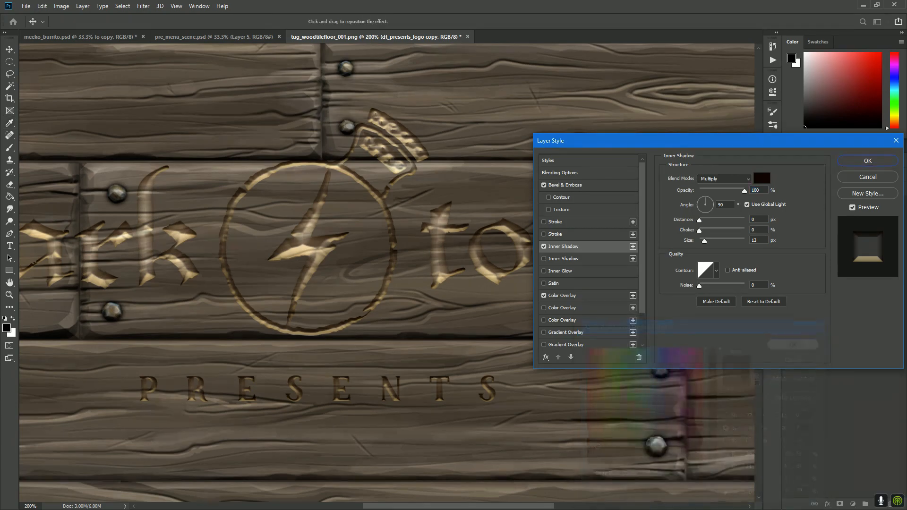
{"action": "left_click", "coordinate": [868, 161]}
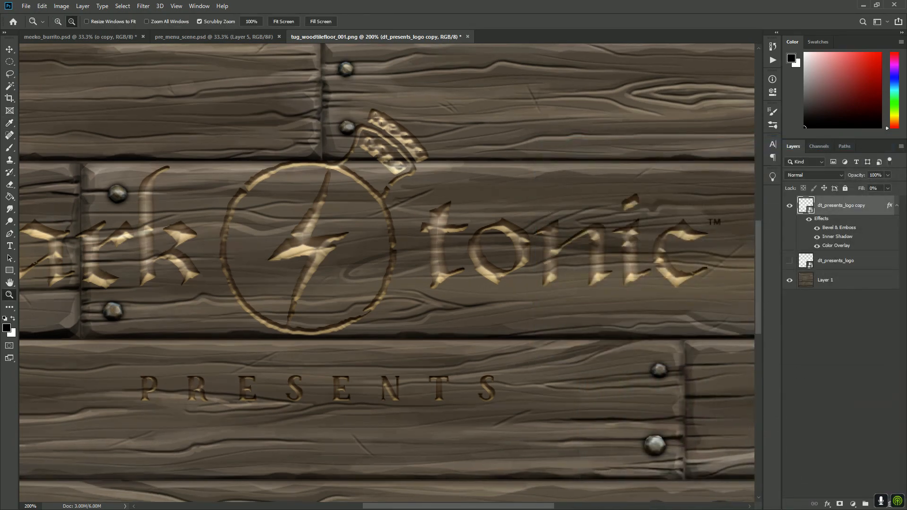
{"action": "left_click", "coordinate": [327, 257], "text": "alt"}
{"action": "left_click_drag", "start_coordinate": [327, 257], "coordinate": [402, 272]}
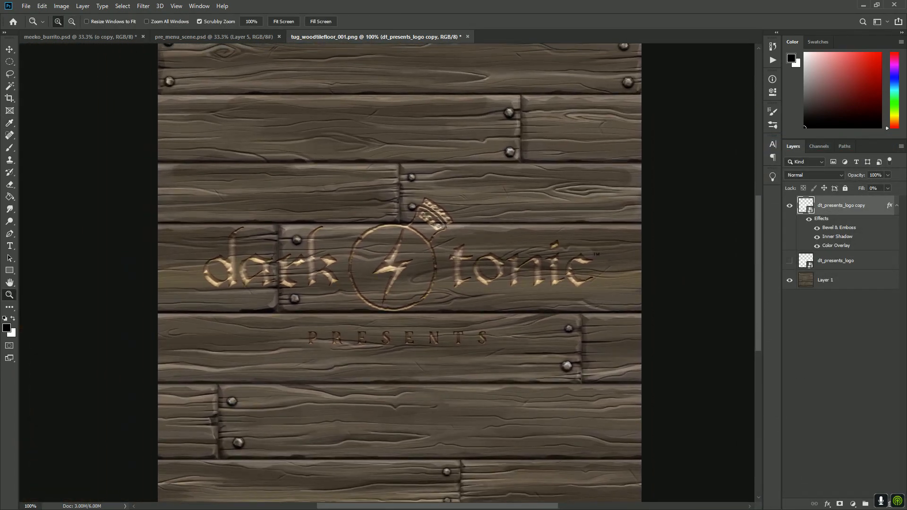
{"action": "left_click", "coordinate": [386, 272]}
{"action": "left_click", "coordinate": [387, 272], "text": "alt"}
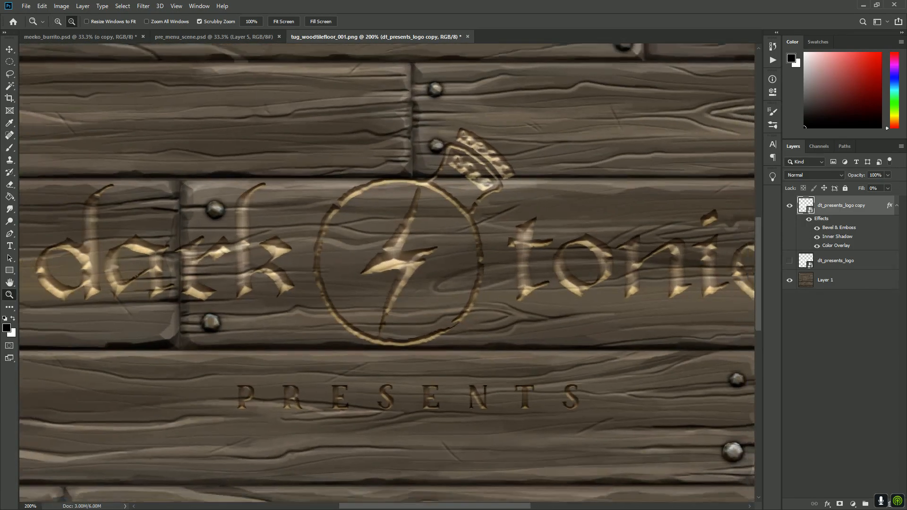
Show the original dt_presents_logo layer for comparison with the carved copy, and hide it again.
{"action": "key", "text": "v"}
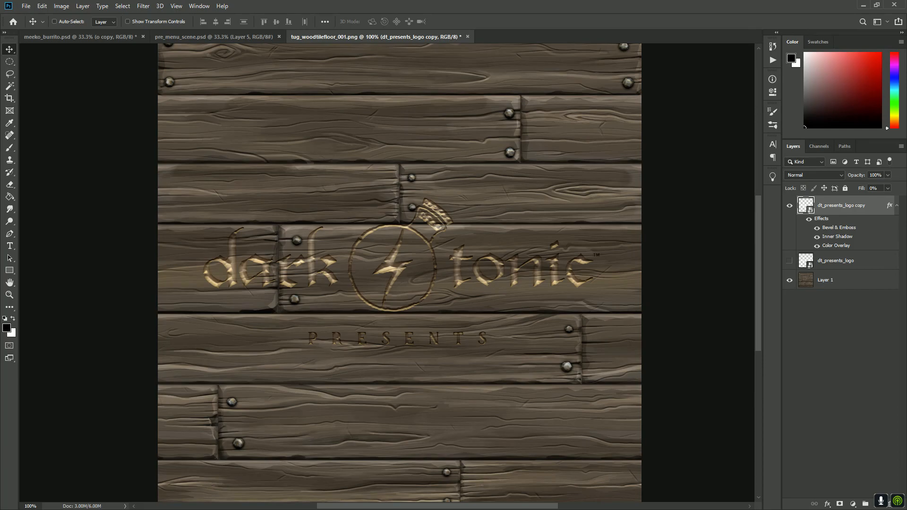
{"action": "left_click", "coordinate": [790, 261]}
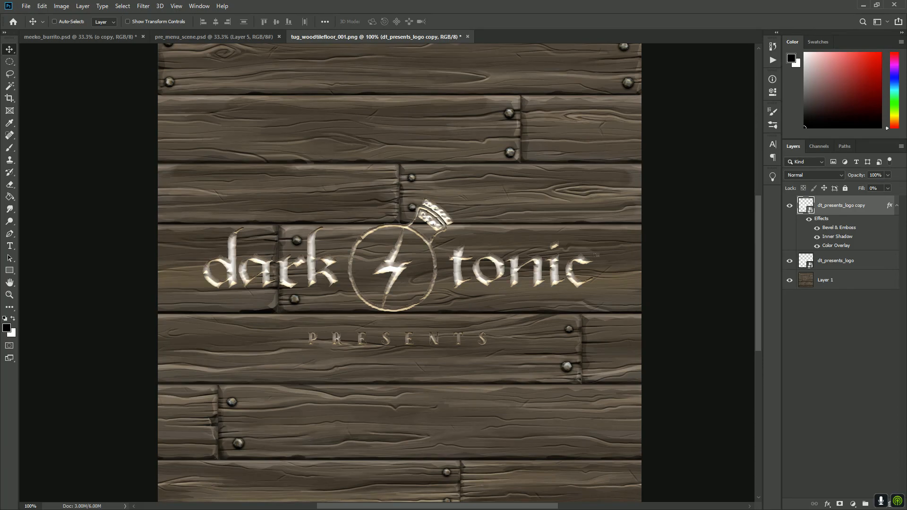
{"action": "left_click", "coordinate": [789, 260]}
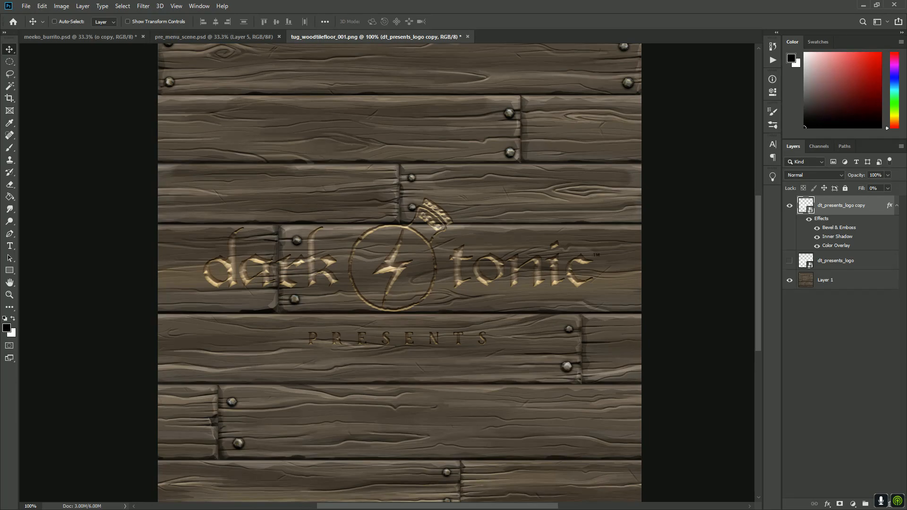
Add an Outer Glow to the logo copy using the color #a19788 sampled from the wood texture.
{"action": "double_click", "coordinate": [877, 206]}
{"action": "scroll", "coordinate": [588, 253], "scroll_direction": "down", "scroll_amount": 1}
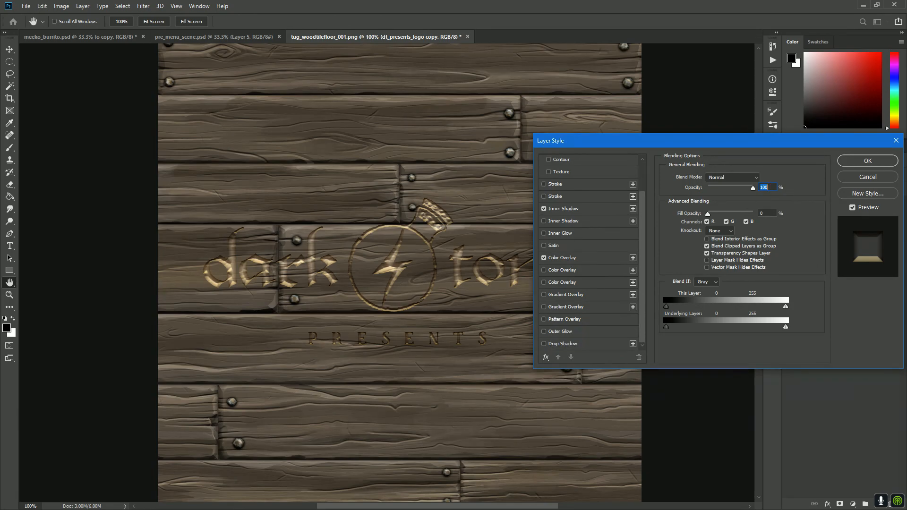
{"action": "left_click", "coordinate": [544, 332]}
{"action": "left_click", "coordinate": [560, 332]}
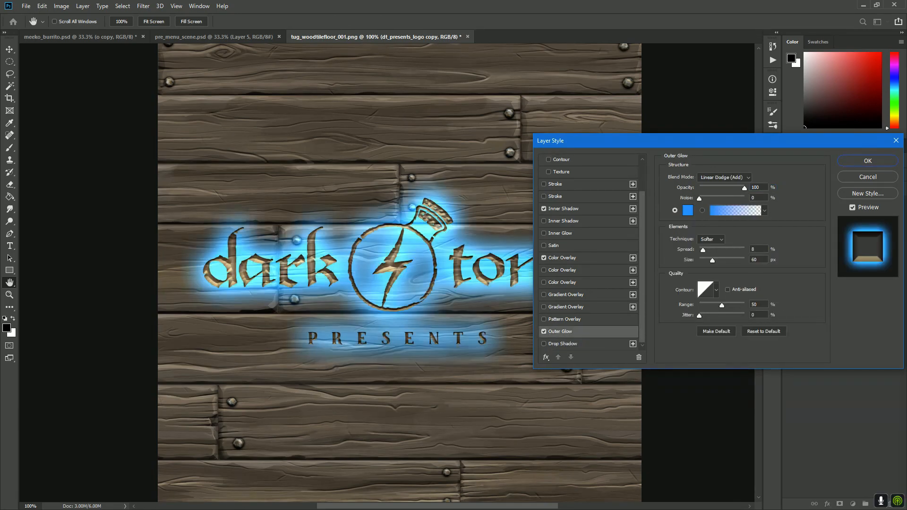
{"action": "left_click", "coordinate": [688, 211]}
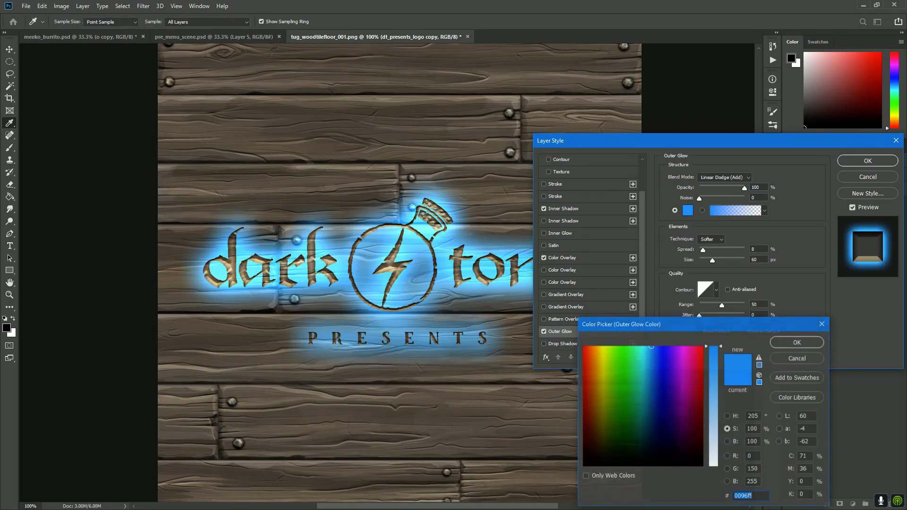
{"action": "left_click", "coordinate": [558, 102]}
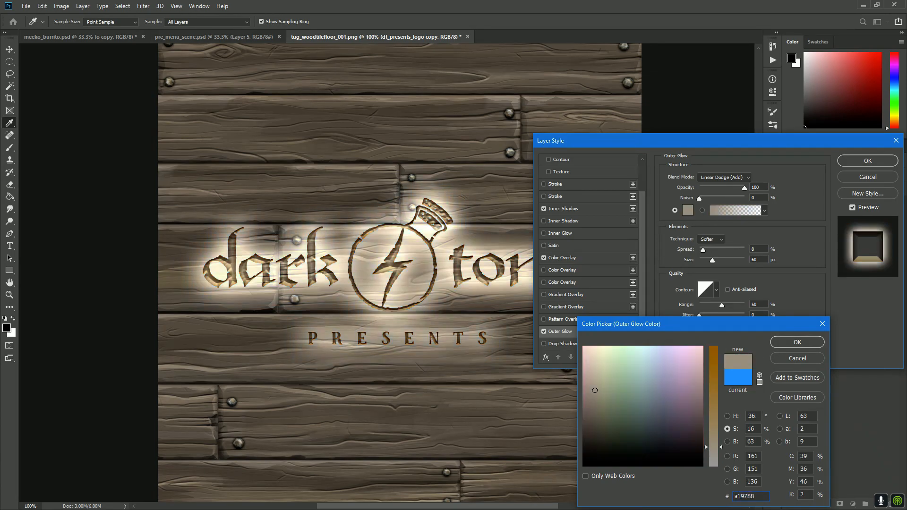
{"action": "key", "text": "Return"}
Reduce the Outer Glow size to 3 px, try 26% opacity, and set the opacity back to 100%.
{"action": "left_click_drag", "start_coordinate": [712, 261], "coordinate": [701, 261]}
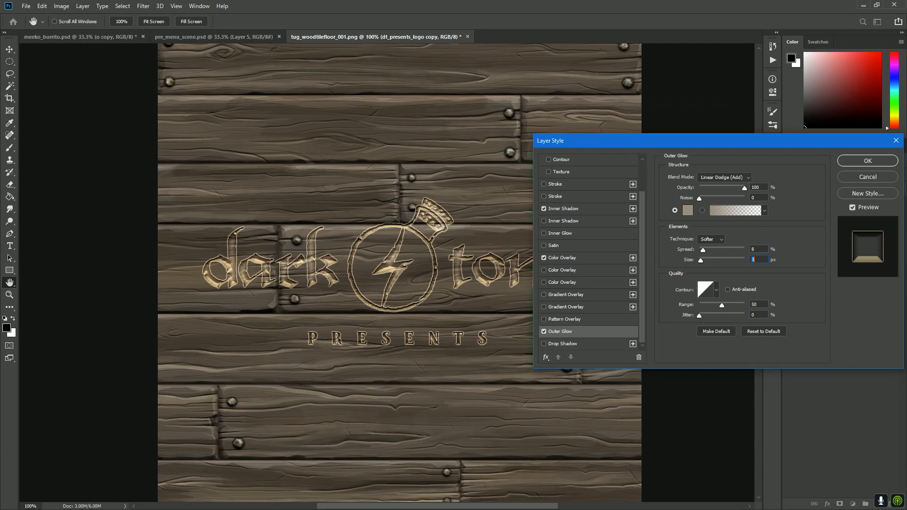
{"action": "left_click_drag", "start_coordinate": [745, 189], "coordinate": [710, 188]}
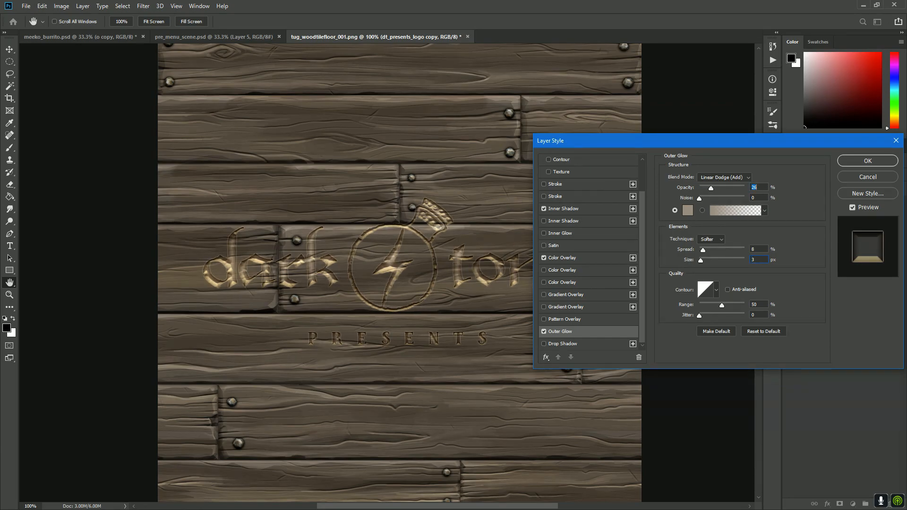
{"action": "type", "text": "100"}
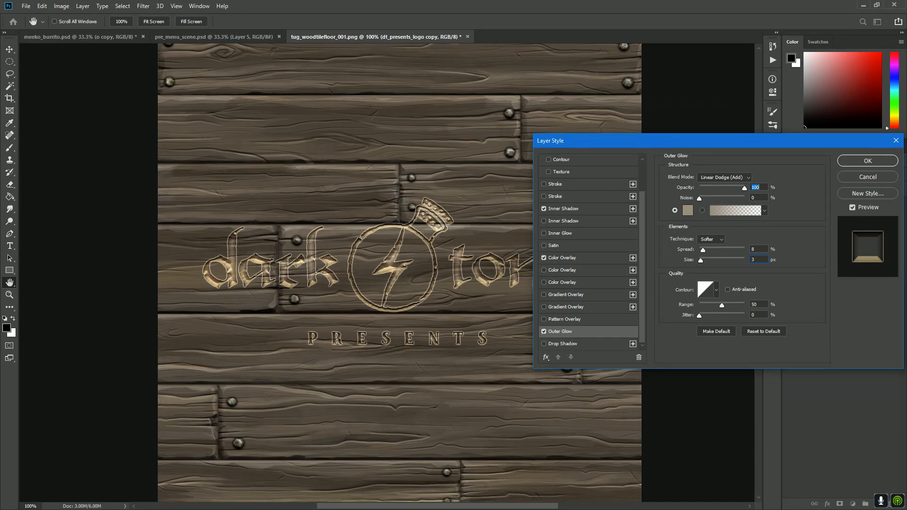
Try the Outer Glow at a size of 9 px and an opacity of 55%.
{"action": "double_click", "coordinate": [754, 260]}
{"action": "key", "text": "Up"}
{"action": "key", "text": "Up"}
{"action": "key", "text": "Up"}
{"action": "key", "text": "Up"}
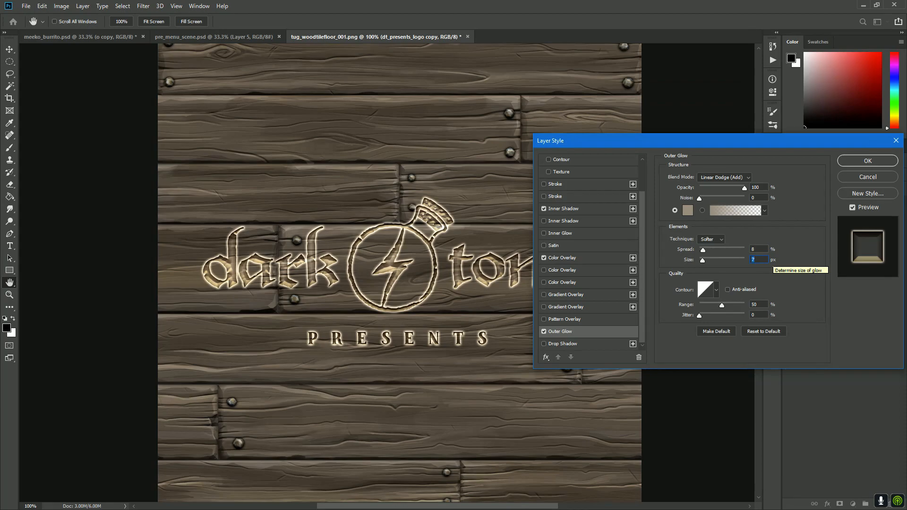
{"action": "key", "text": "Up"}
{"action": "key", "text": "Up"}
{"action": "left_click_drag", "start_coordinate": [744, 188], "coordinate": [724, 188]}
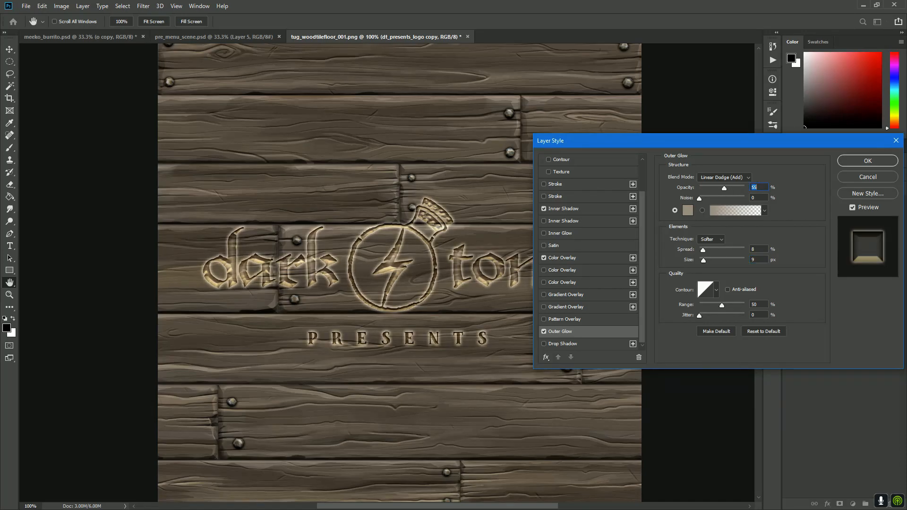
Try Color Dodge for the Outer Glow, return it to Linear Dodge (Add), and lower its opacity to 14%.
{"action": "left_click", "coordinate": [724, 177]}
{"action": "left_click", "coordinate": [719, 263]}
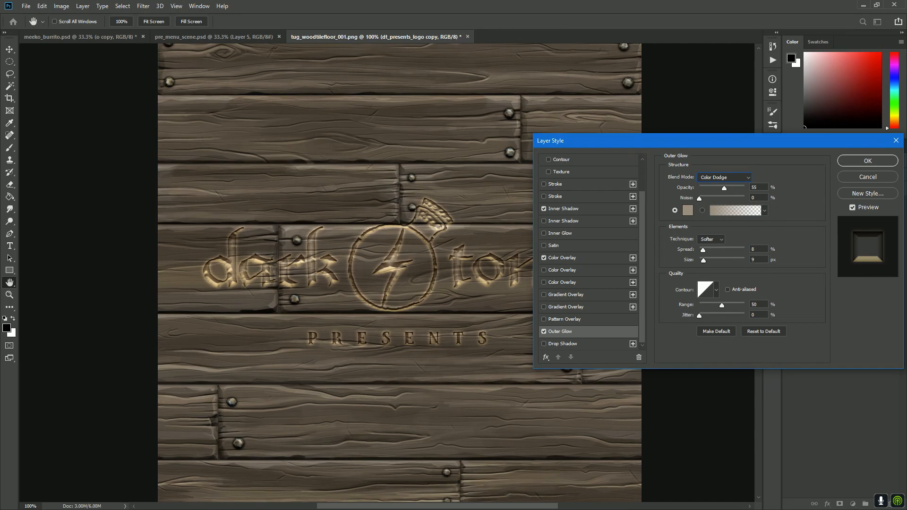
{"action": "mouse_move", "coordinate": [724, 188]}
{"action": "left_mouse_down"}
{"action": "mouse_move", "coordinate": [744, 188]}
{"action": "mouse_move", "coordinate": [699, 188]}
{"action": "mouse_move", "coordinate": [716, 188]}
{"action": "left_mouse_up"}
{"action": "type", "text": "18"}
{"action": "left_click", "coordinate": [724, 177]}
{"action": "left_click", "coordinate": [719, 244]}
{"action": "key", "text": "Down"}
{"action": "key", "text": "Down"}
{"action": "key", "text": "Tab"}
{"action": "type", "text": "10"}
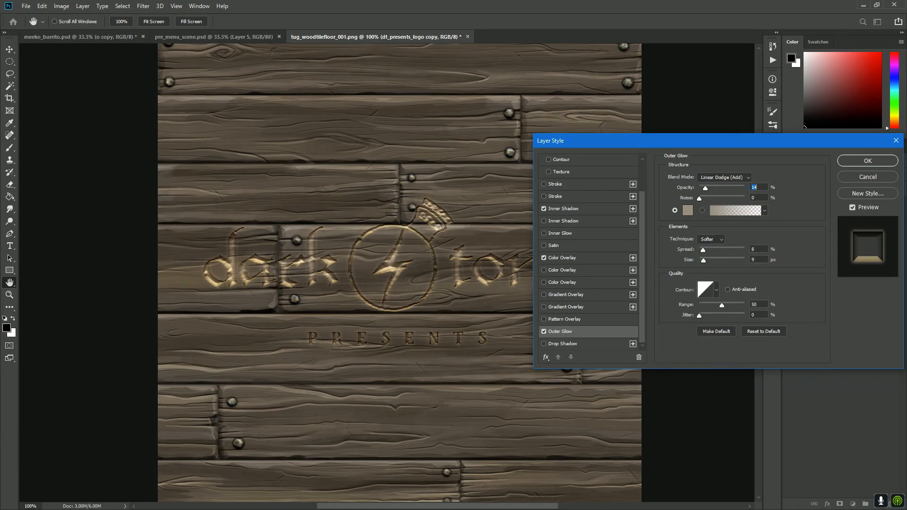
Raise the Outer Glow opacity in increments to 100%.
{"action": "key", "text": "Up"}
{"action": "key", "text": "Up"}
{"action": "key", "text": "Up"}
{"action": "key", "text": "Up"}
{"action": "key", "text": "shift+Down"}
{"action": "key", "text": "shift+Down"}
{"action": "key", "text": "shift+Up"}
{"action": "key", "text": "shift+Up"}
{"action": "key", "text": "shift+Up"}
{"action": "key", "text": "shift+Up"}
{"action": "key", "text": "shift+Up"}
{"action": "key", "text": "shift+Up"}
{"action": "key", "text": "shift+Up"}
{"action": "key", "text": "shift+Up"}
{"action": "key", "text": "shift+Up"}
{"action": "key", "text": "shift+Up"}
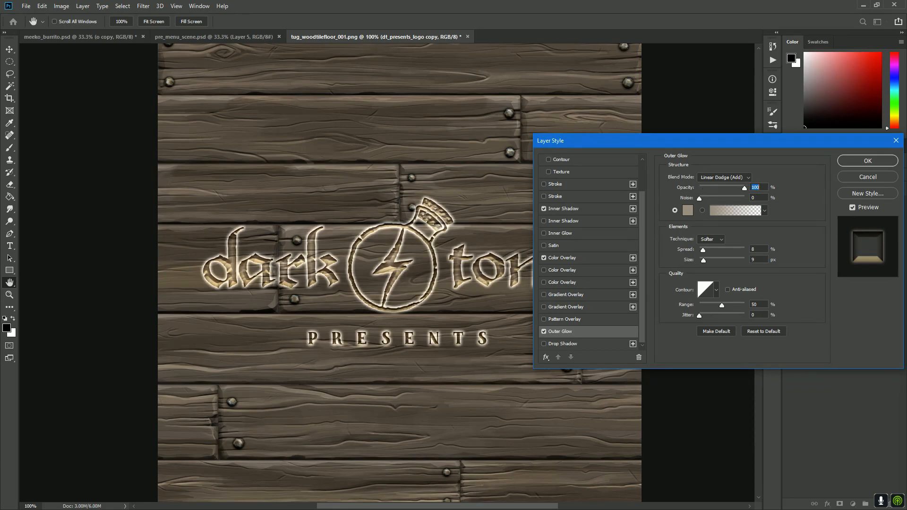
Change the Outer Glow technique to Precise and raise its spread to 100%.
{"action": "left_click", "coordinate": [711, 240]}
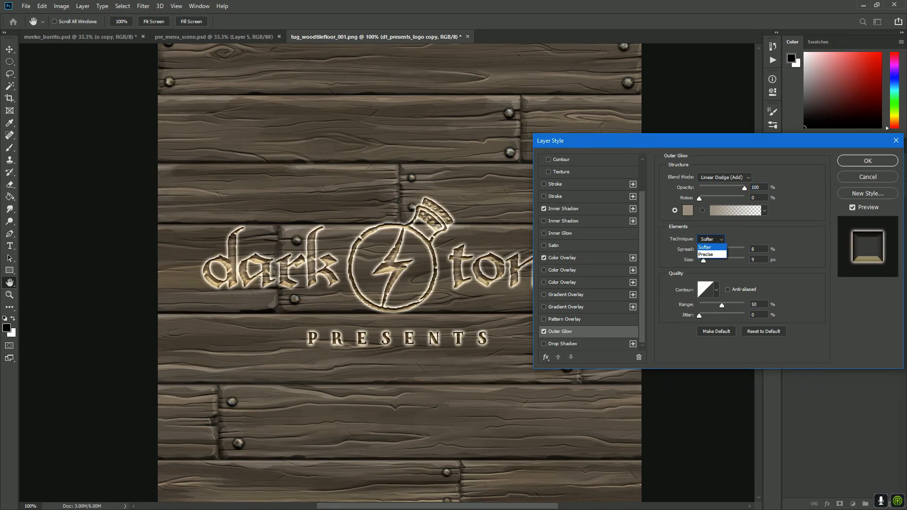
{"action": "left_click", "coordinate": [710, 255]}
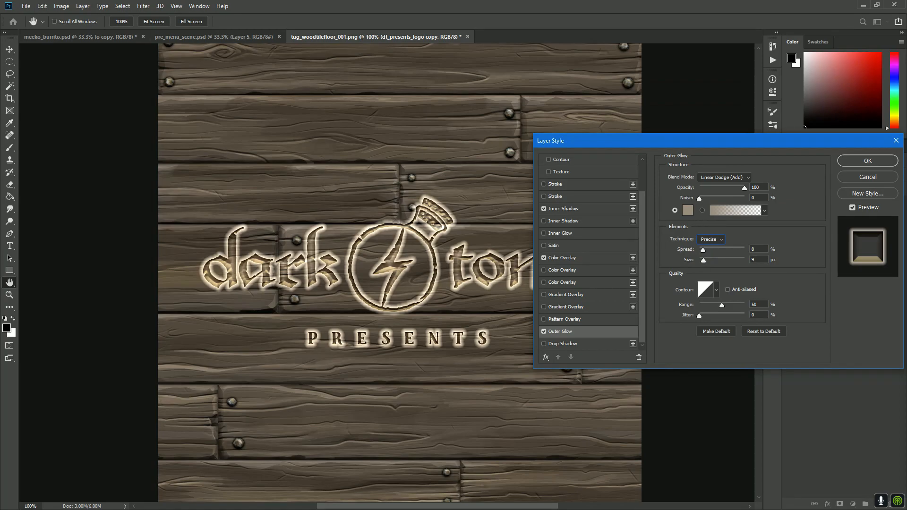
{"action": "key", "text": "Tab"}
{"action": "key", "text": "shift+Up"}
{"action": "key", "text": "shift+Up"}
{"action": "key", "text": "shift+Up"}
{"action": "key", "text": "shift+Up"}
{"action": "key", "text": "shift+Up"}
{"action": "key", "text": "shift+Up"}
{"action": "key", "text": "shift+Up"}
{"action": "key", "text": "shift+Up"}
{"action": "key", "text": "shift+Up"}
{"action": "key", "text": "shift+Up"}
Adjust the Outer Glow to a size of 3 px, a spread of 51% and an opacity of 55%.
{"action": "left_click_drag", "start_coordinate": [745, 188], "coordinate": [705, 189]}
{"action": "left_click_drag", "start_coordinate": [704, 260], "coordinate": [701, 261]}
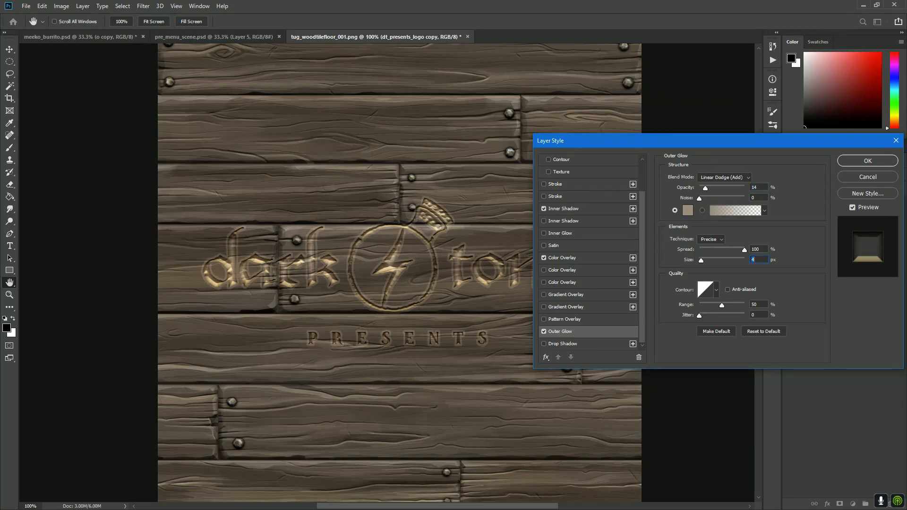
{"action": "key", "text": "Down"}
{"action": "left_click_drag", "start_coordinate": [705, 189], "coordinate": [724, 188]}
{"action": "left_click_drag", "start_coordinate": [745, 251], "coordinate": [722, 250]}
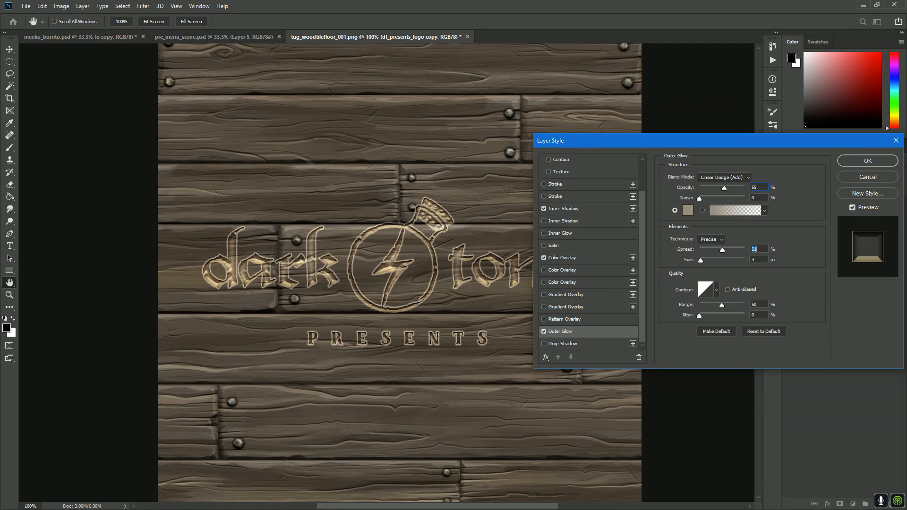
Lower the Outer Glow opacity to 18% and apply the layer style.
{"action": "left_click_drag", "start_coordinate": [724, 189], "coordinate": [706, 188]}
{"action": "key", "text": "Up"}
{"action": "key", "text": "Up"}
{"action": "key", "text": "Up"}
{"action": "key", "text": "Up"}
{"action": "key", "text": "Up"}
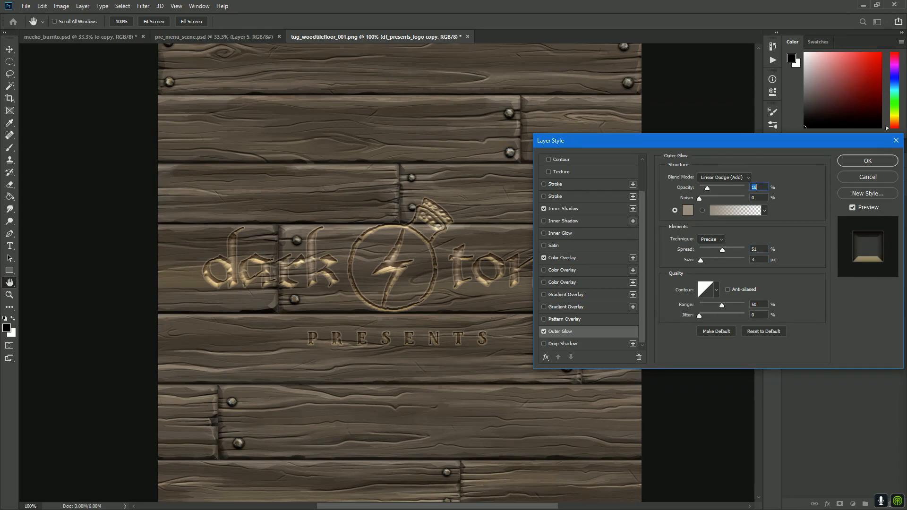
{"action": "key", "text": "Return"}
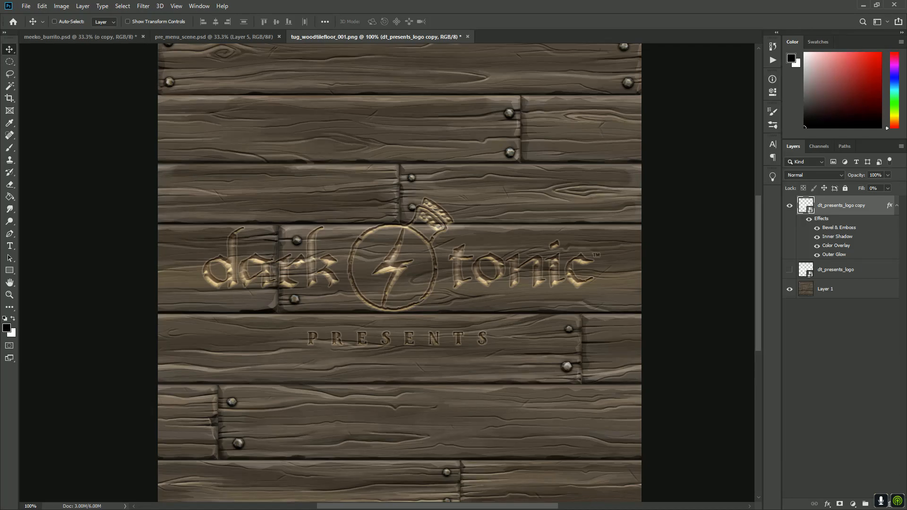
Scale the logo copy proportionally to 107.40% so its bounds span the width of the wood texture.
{"action": "key", "text": "ctrl+t"}
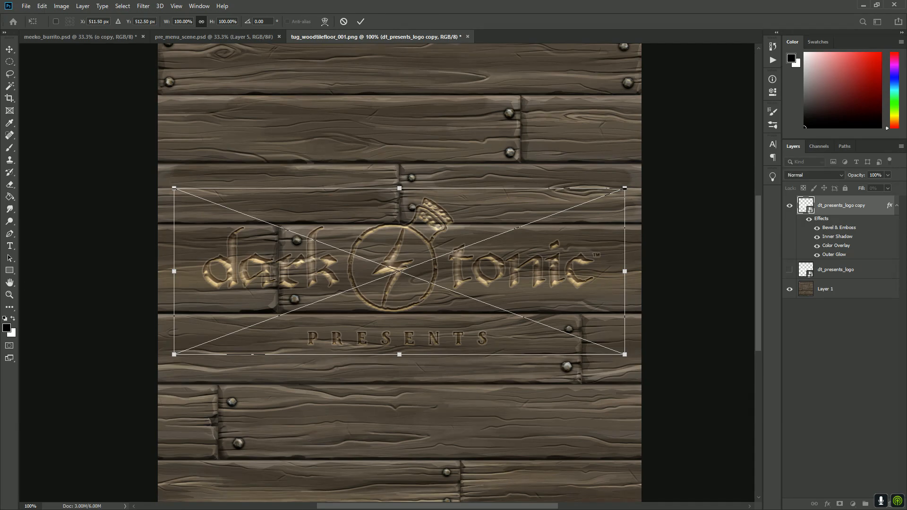
{"action": "left_click_drag", "start_coordinate": [175, 188], "coordinate": [157, 182]}
{"action": "left_click_drag", "start_coordinate": [625, 182], "coordinate": [641, 176]}
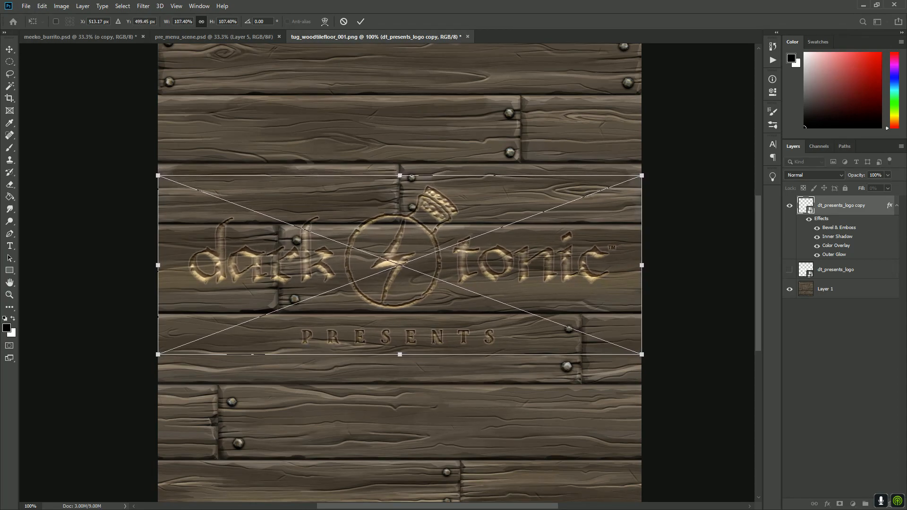
{"action": "key", "text": "Return"}
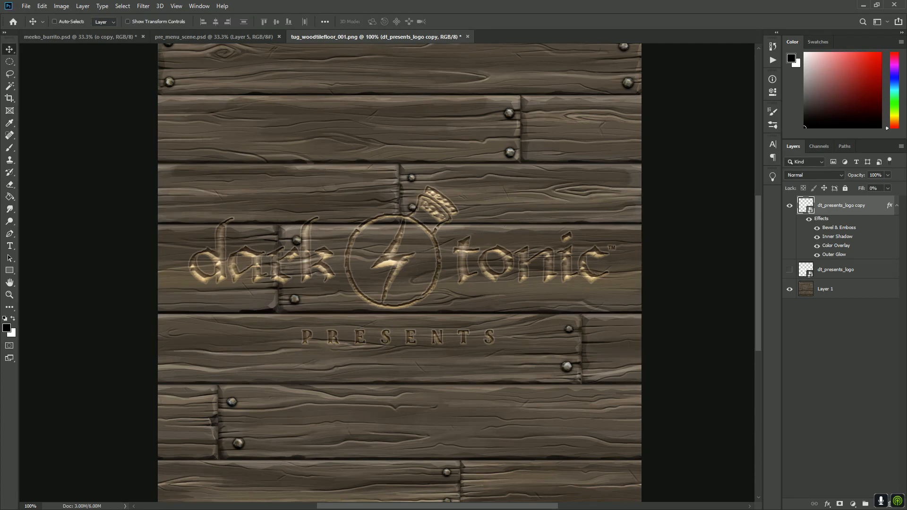
Move the enlarged logo copy slightly down and nudge it right to fit the planks.
{"action": "left_click_drag", "start_coordinate": [497, 248], "coordinate": [498, 255]}
{"action": "key", "text": "Right"}
{"action": "key", "text": "Right"}
{"action": "key", "text": "Right"}
{"action": "key", "text": "Right"}
{"action": "key", "text": "Right"}
{"action": "key", "text": "Right"}
{"action": "key", "text": "Right"}
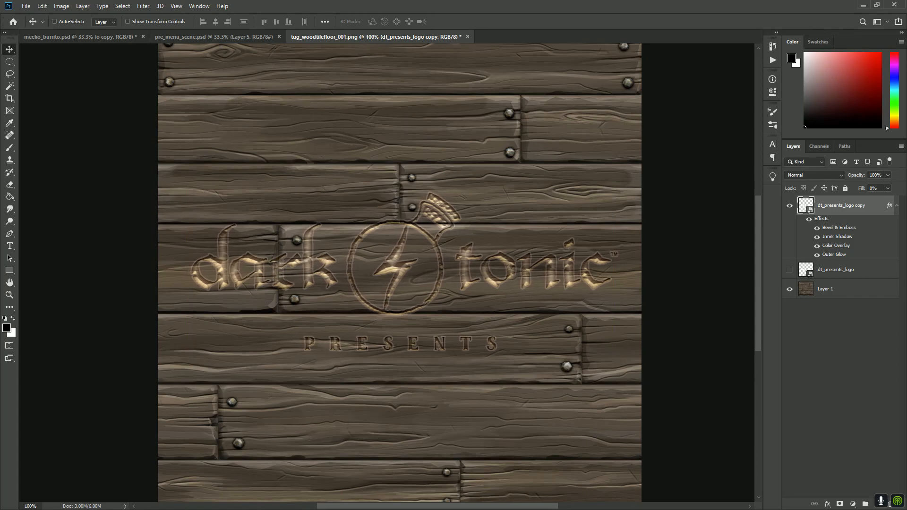
{"action": "key", "text": "Left"}
{"action": "key", "text": "Left"}
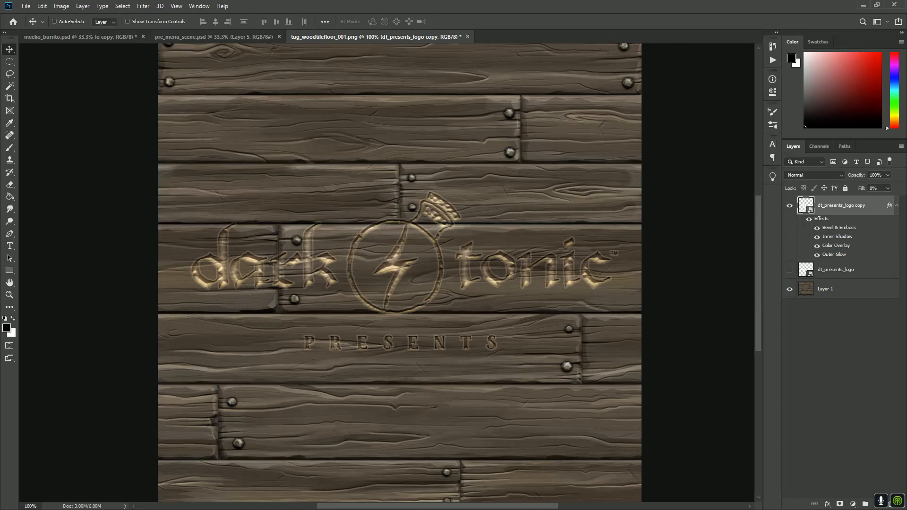
Create a layer group, move the logo copy into it, and select the group.
{"action": "key", "text": "ctrl+g"}
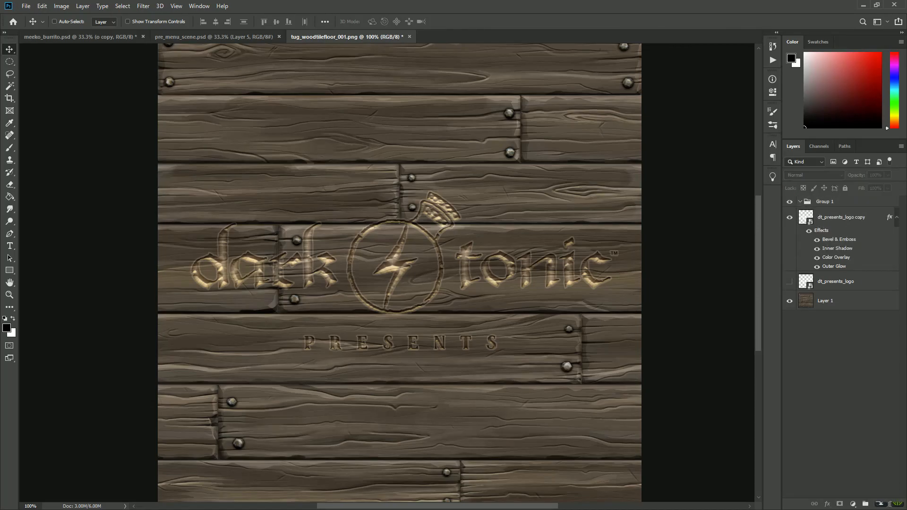
{"action": "left_click_drag", "start_coordinate": [841, 217], "coordinate": [840, 203]}
{"action": "left_click", "coordinate": [839, 202]}
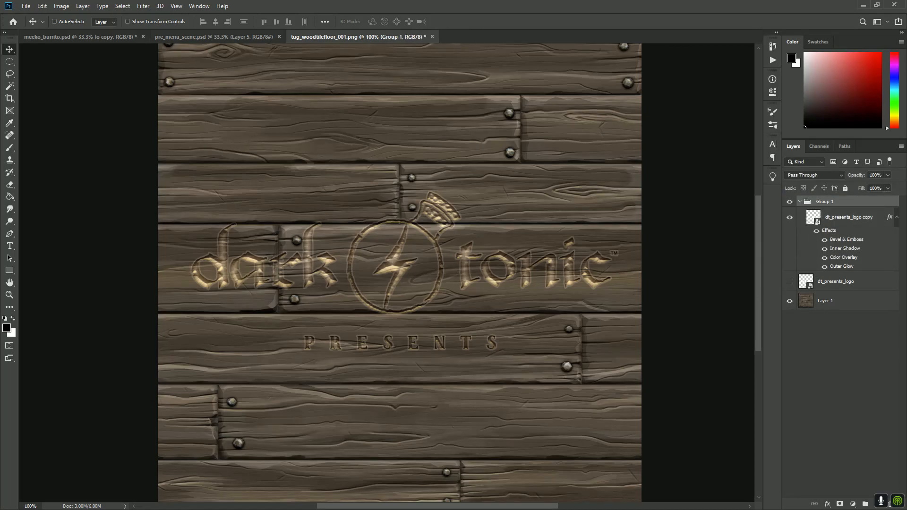
Add a white layer mask to the group containing the logo copy.
{"action": "key", "text": "z"}
{"action": "left_click", "coordinate": [404, 238]}
{"action": "left_click_drag", "start_coordinate": [404, 265], "coordinate": [438, 277]}
{"action": "left_click", "coordinate": [840, 504]}
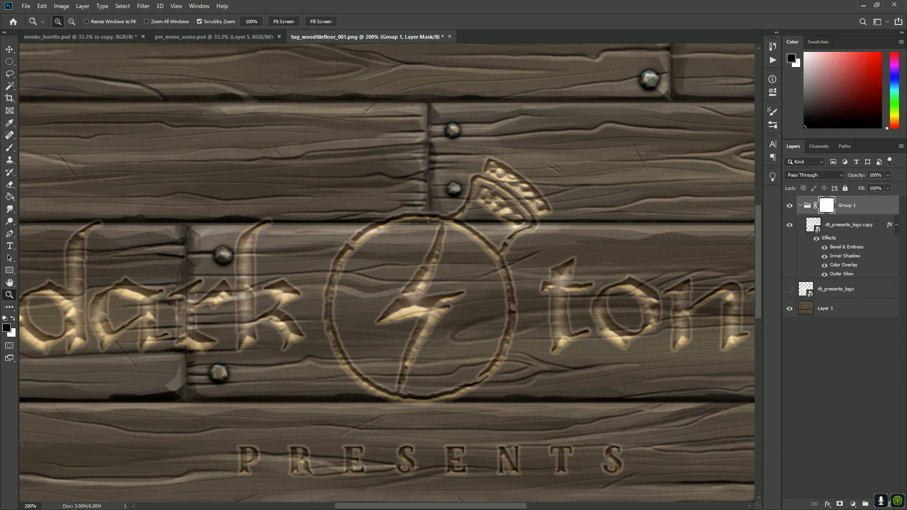
Paint black on the group mask with an 8 px brush where the circle and bottle neck cross the upper plank seam.
{"action": "key", "text": "b"}
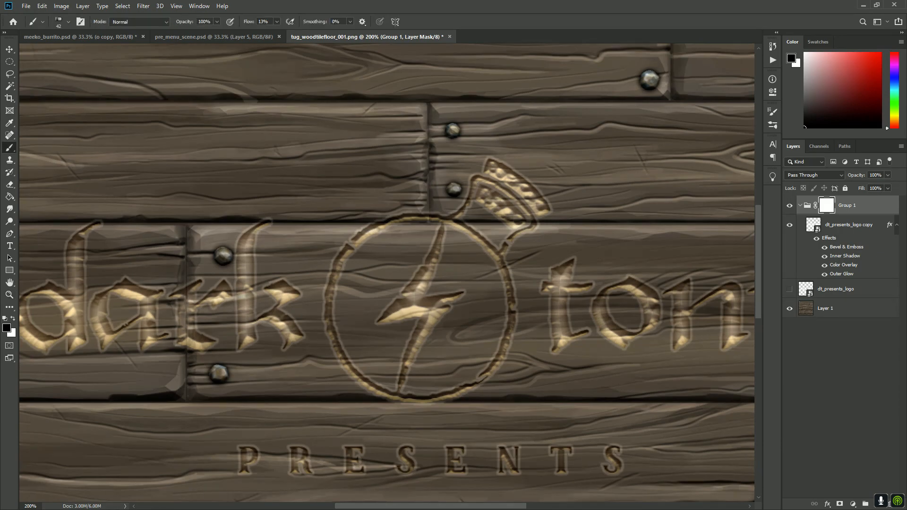
{"action": "right_click", "coordinate": [563, 233]}
{"action": "type", "text": "8"}
{"action": "key", "text": "Return"}
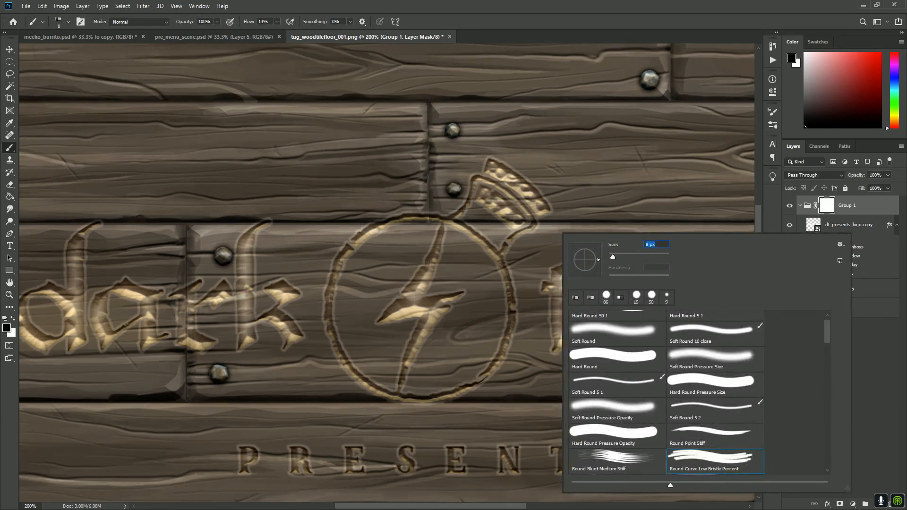
{"action": "key", "text": "Return"}
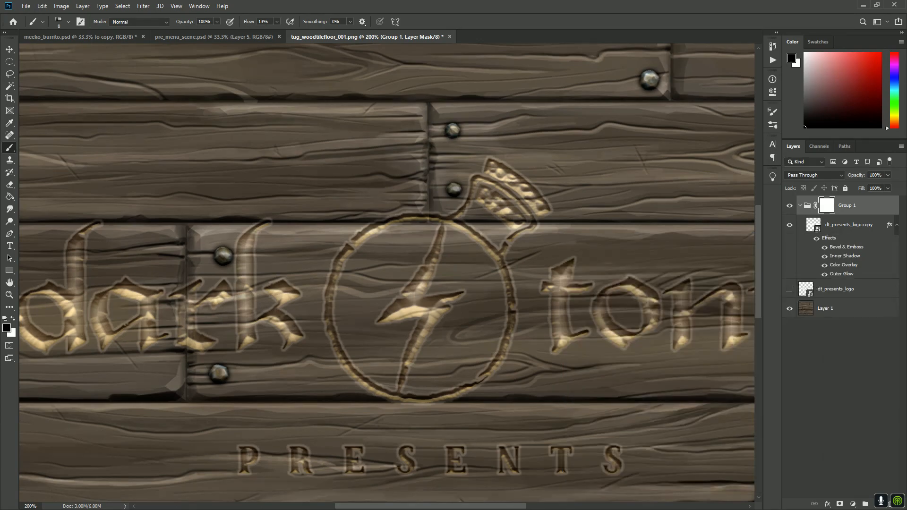
{"action": "mouse_move", "coordinate": [441, 220]}
{"action": "left_mouse_down"}
{"action": "mouse_move", "coordinate": [395, 219]}
{"action": "mouse_move", "coordinate": [451, 221]}
{"action": "mouse_move", "coordinate": [389, 222]}
{"action": "mouse_move", "coordinate": [455, 223]}
{"action": "left_mouse_up"}
{"action": "left_click_drag", "start_coordinate": [515, 226], "coordinate": [522, 224]}
Mask out the logo where the circle's bottom meets the lower seam and the "dark" lettering crosses the vertical seam.
{"action": "left_click_drag", "start_coordinate": [449, 245], "coordinate": [677, 257]}
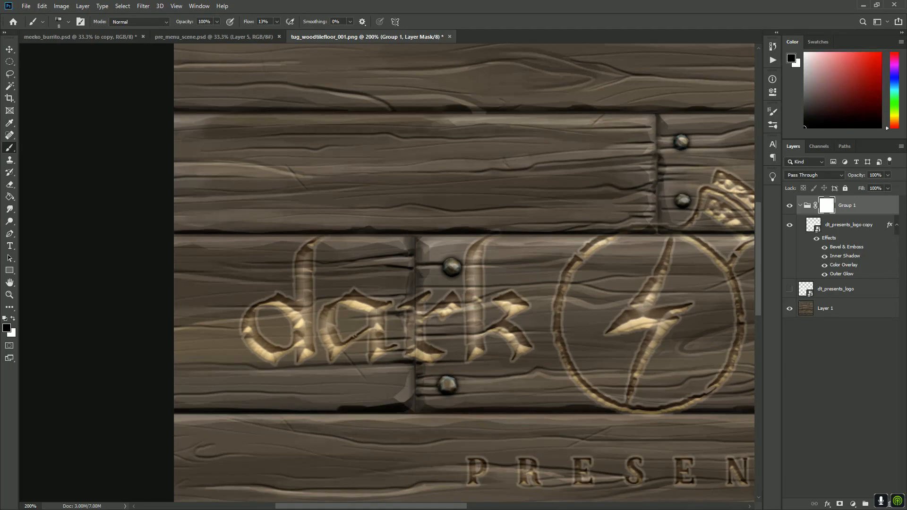
{"action": "scroll", "coordinate": [464, 272], "scroll_direction": "right", "scroll_amount": 10}
{"action": "scroll", "coordinate": [387, 272], "scroll_direction": "left", "scroll_amount": 6}
{"action": "scroll", "coordinate": [386, 273], "scroll_direction": "down", "scroll_amount": 2}
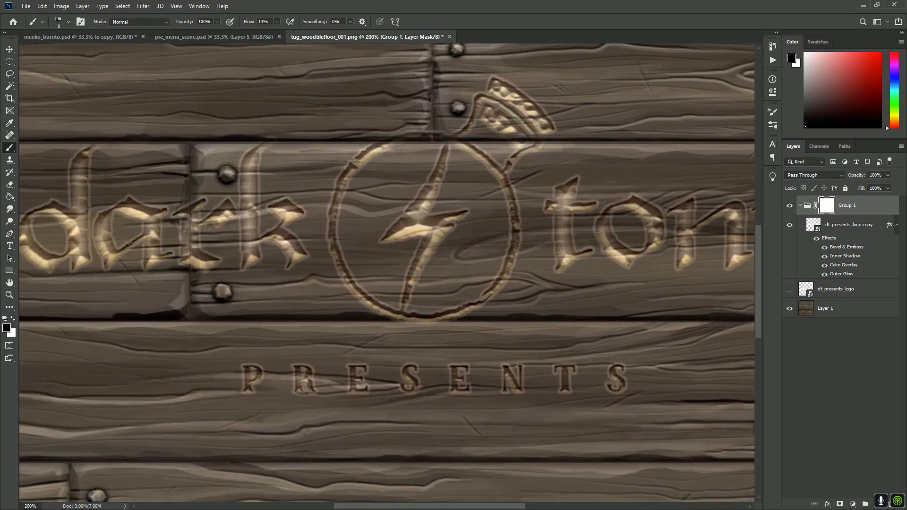
{"action": "mouse_move", "coordinate": [410, 306]}
{"action": "left_mouse_down"}
{"action": "mouse_move", "coordinate": [481, 304]}
{"action": "mouse_move", "coordinate": [428, 310]}
{"action": "mouse_move", "coordinate": [455, 310]}
{"action": "left_mouse_up"}
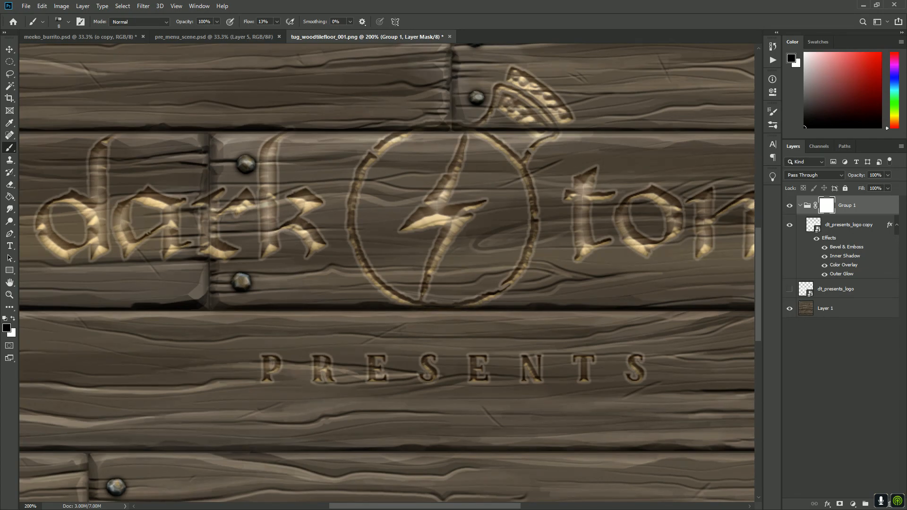
{"action": "scroll", "coordinate": [387, 273], "scroll_direction": "left", "scroll_amount": 3}
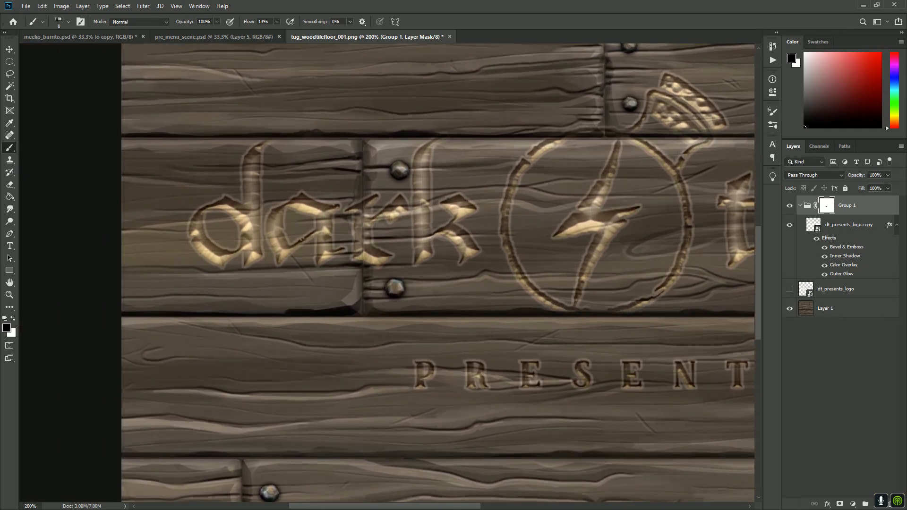
{"action": "mouse_move", "coordinate": [360, 228]}
{"action": "left_mouse_down"}
{"action": "mouse_move", "coordinate": [368, 261]}
{"action": "mouse_move", "coordinate": [291, 269]}
{"action": "mouse_move", "coordinate": [228, 260]}
{"action": "left_mouse_up"}
Select the logo copy layer inside the masked group.
{"action": "key", "text": "alt+space"}
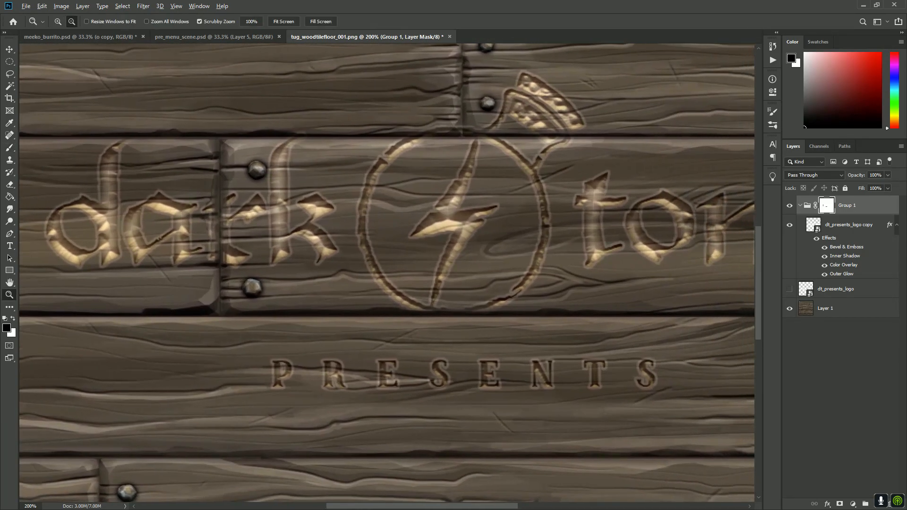
{"action": "left_click", "coordinate": [486, 296], "text": "alt"}
{"action": "left_click", "coordinate": [849, 225]}
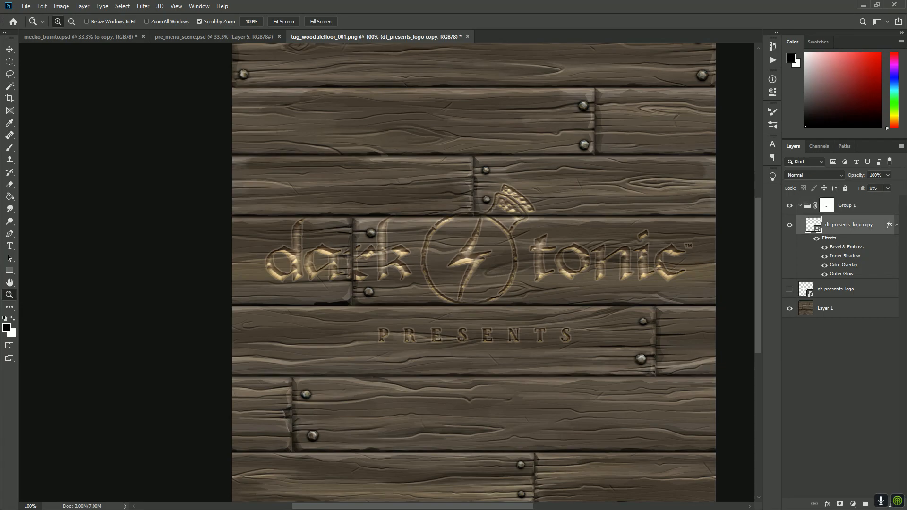
{"action": "key", "text": "b"}
{"action": "left_click", "coordinate": [472, 258]}
{"action": "left_click", "coordinate": [441, 198]}
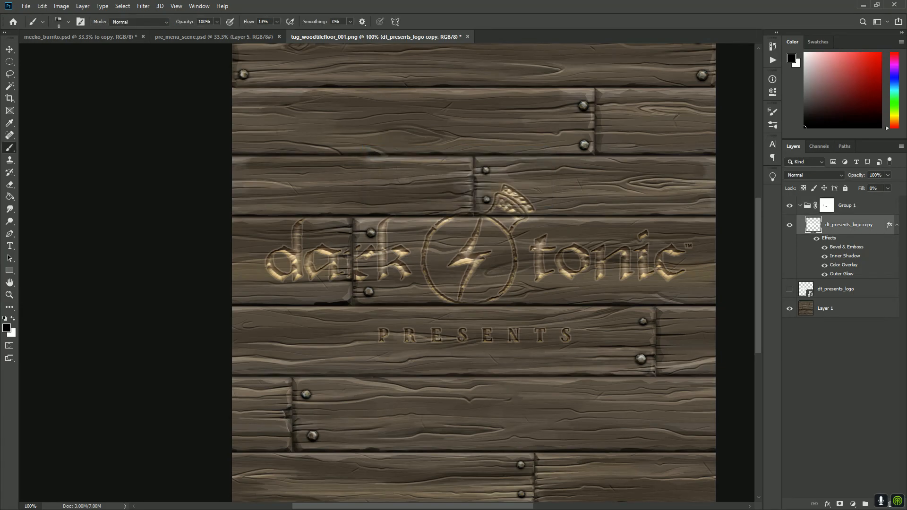
{"action": "key", "text": "ctrl+z"}
Move the logo copy slightly to the right within the masked group and check it against the plank seams.
{"action": "key", "text": "v"}
{"action": "mouse_move", "coordinate": [541, 229]}
{"action": "left_mouse_down"}
{"action": "mouse_move", "coordinate": [508, 201]}
{"action": "mouse_move", "coordinate": [512, 230]}
{"action": "mouse_move", "coordinate": [511, 210]}
{"action": "mouse_move", "coordinate": [525, 229]}
{"action": "mouse_move", "coordinate": [515, 240]}
{"action": "mouse_move", "coordinate": [538, 233]}
{"action": "mouse_move", "coordinate": [531, 241]}
{"action": "mouse_move", "coordinate": [537, 229]}
{"action": "left_mouse_up"}
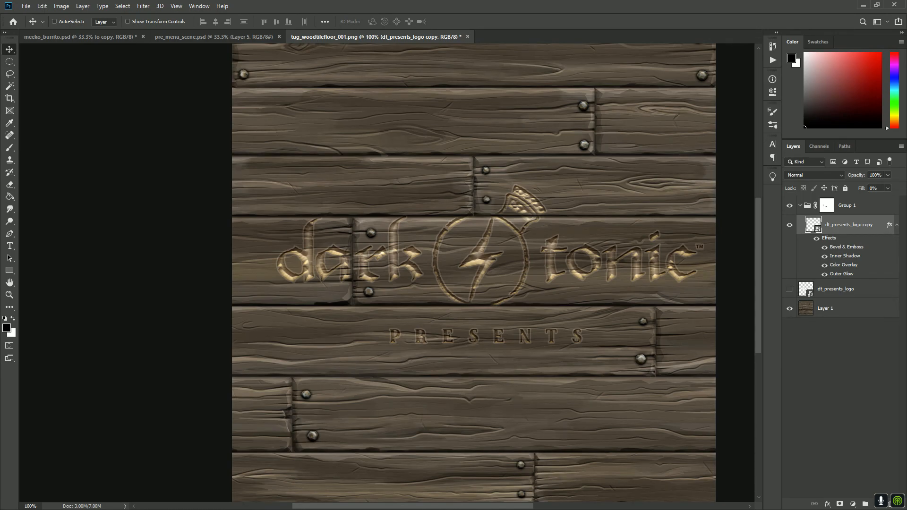
{"action": "key", "text": "z"}
{"action": "left_click", "coordinate": [538, 210]}
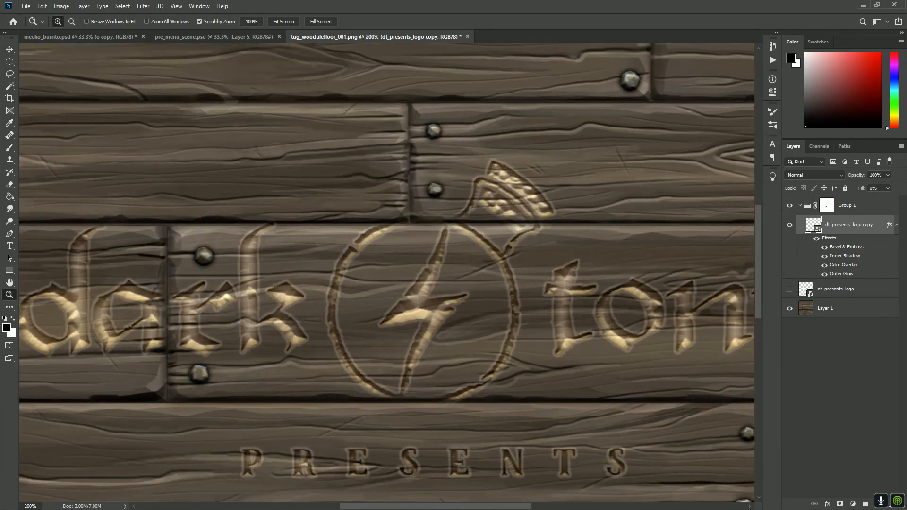
{"action": "left_click", "coordinate": [478, 245], "text": "alt"}
{"action": "key", "text": "v"}
{"action": "key", "text": "z"}
{"action": "left_click", "coordinate": [529, 282]}
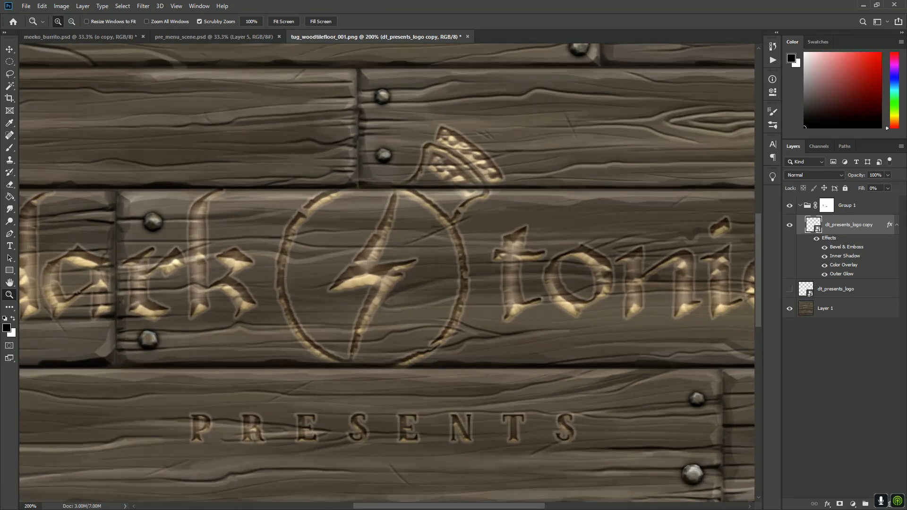
{"action": "left_click", "coordinate": [512, 290], "text": "alt"}
{"action": "left_click_drag", "start_coordinate": [509, 293], "coordinate": [526, 281]}
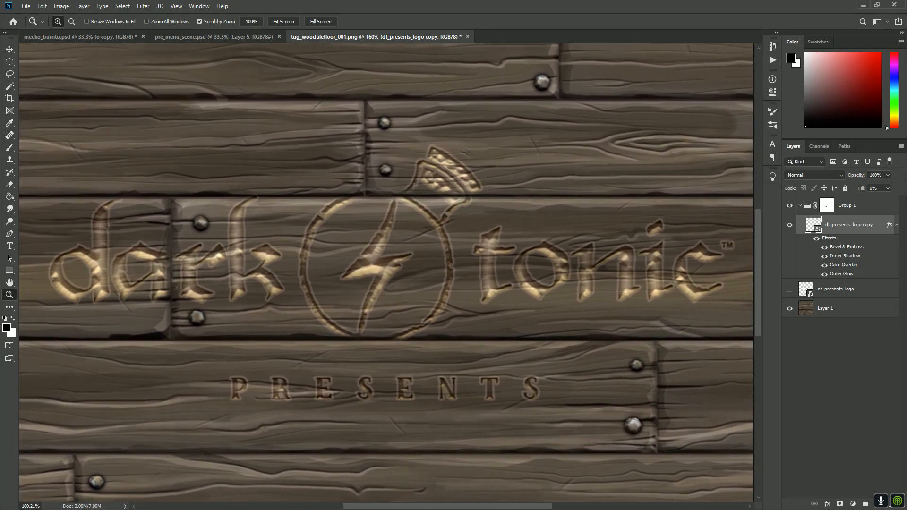
Set the logo copy's Bevel & Emboss highlight to the wood colour #8d8172, sampled from the plank below the lettering.
{"action": "key", "text": "v"}
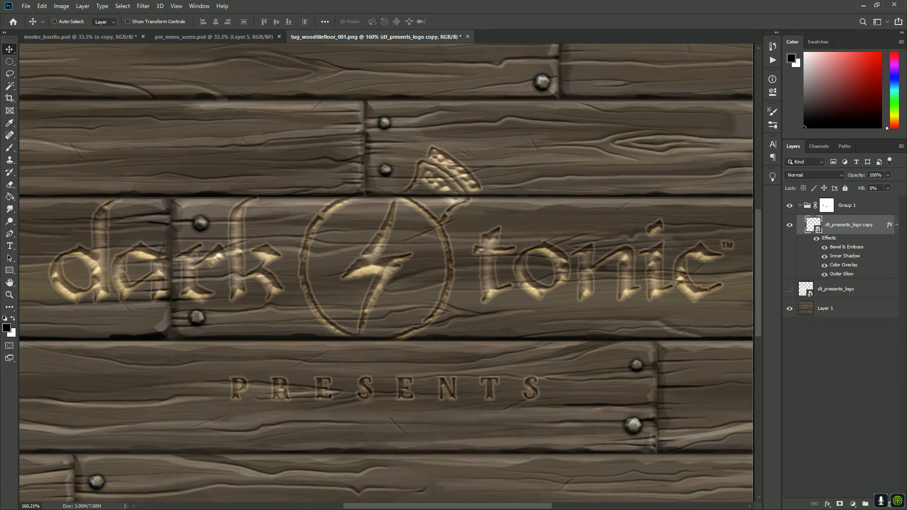
{"action": "double_click", "coordinate": [846, 248]}
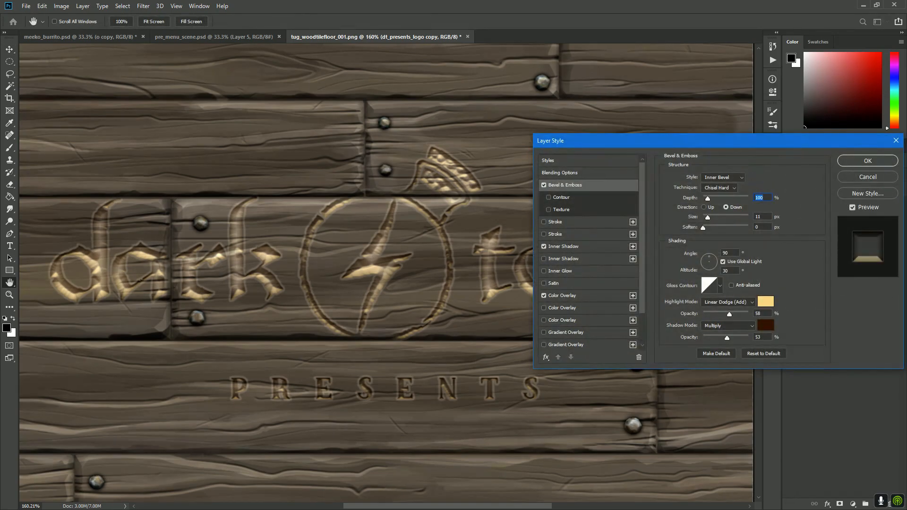
{"action": "left_click", "coordinate": [766, 302]}
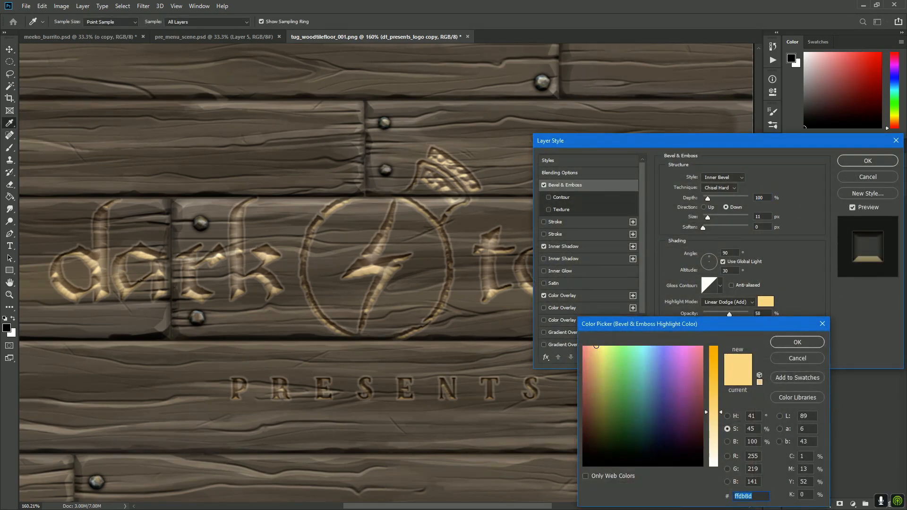
{"action": "left_click", "coordinate": [163, 326]}
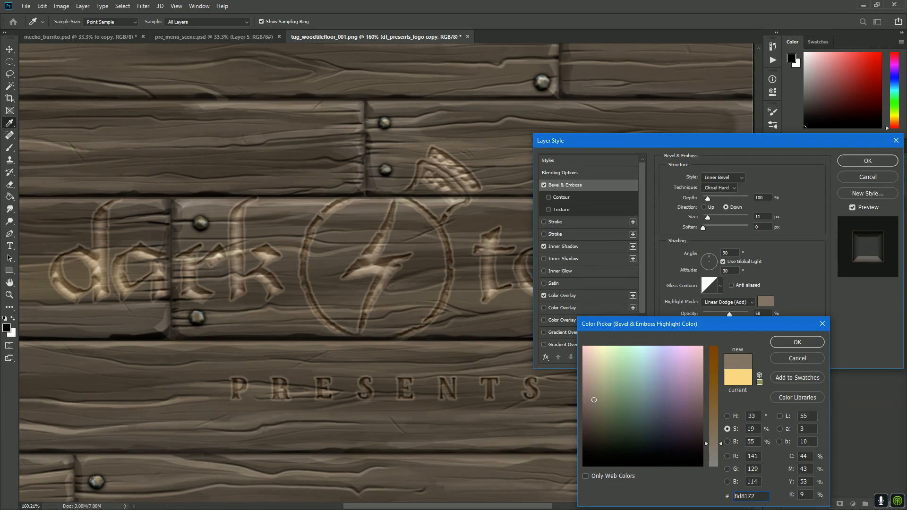
{"action": "key", "text": "Return"}
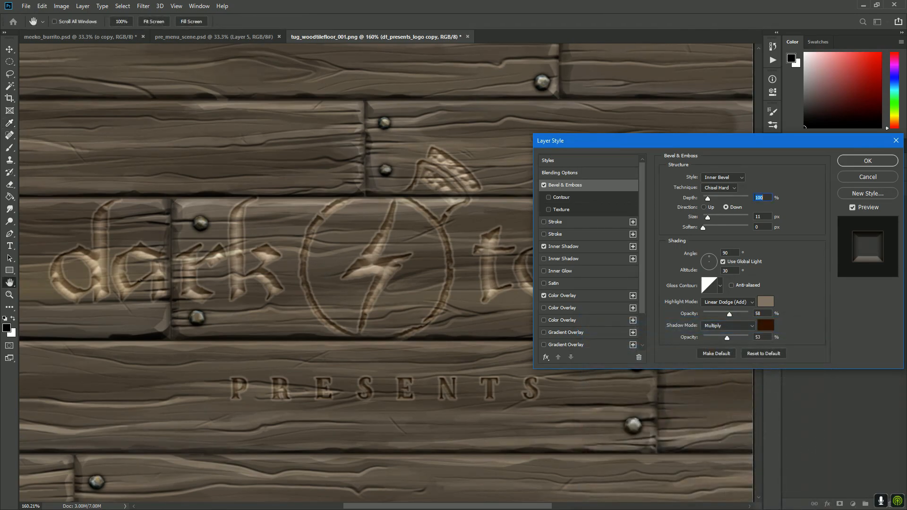
Set the bevel depth to 365% and the highlight opacity to 100%.
{"action": "type", "text": "1000"}
{"action": "mouse_move", "coordinate": [748, 199]}
{"action": "left_mouse_down"}
{"action": "mouse_move", "coordinate": [710, 199]}
{"action": "mouse_move", "coordinate": [732, 198]}
{"action": "left_mouse_up"}
{"action": "type", "text": "417"}
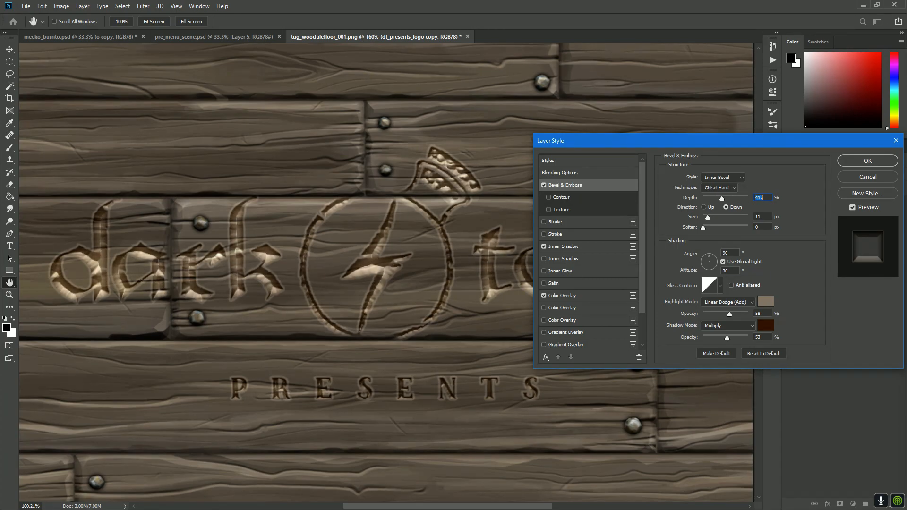
{"action": "left_click_drag", "start_coordinate": [730, 314], "coordinate": [749, 314]}
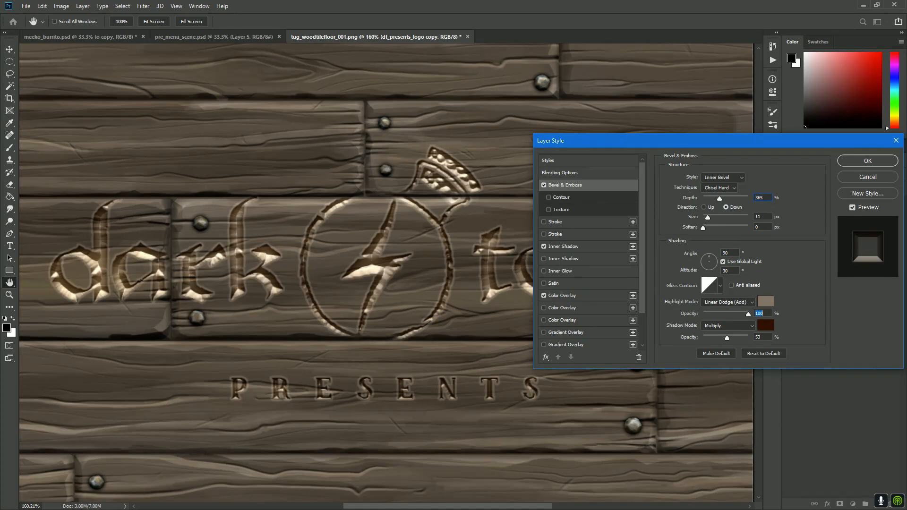
Try the Normal blend mode for the bevel highlight.
{"action": "left_click", "coordinate": [728, 302]}
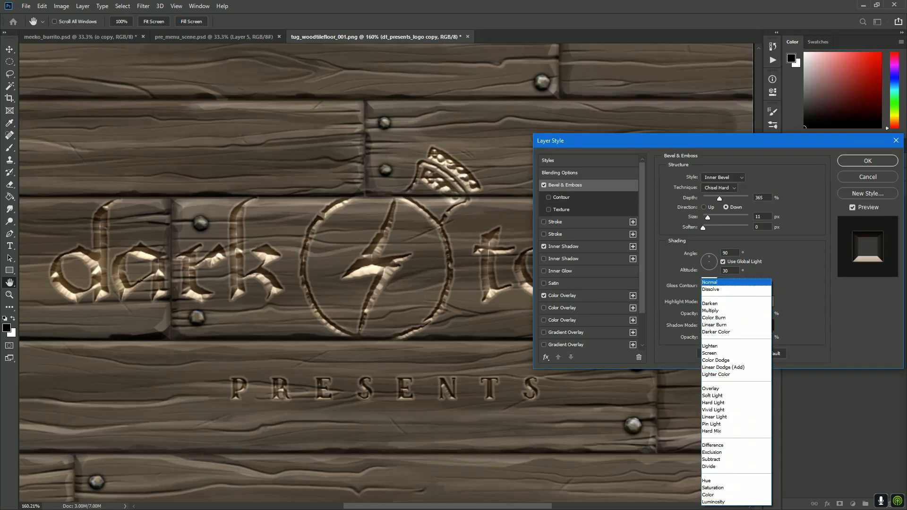
{"action": "left_click", "coordinate": [723, 282]}
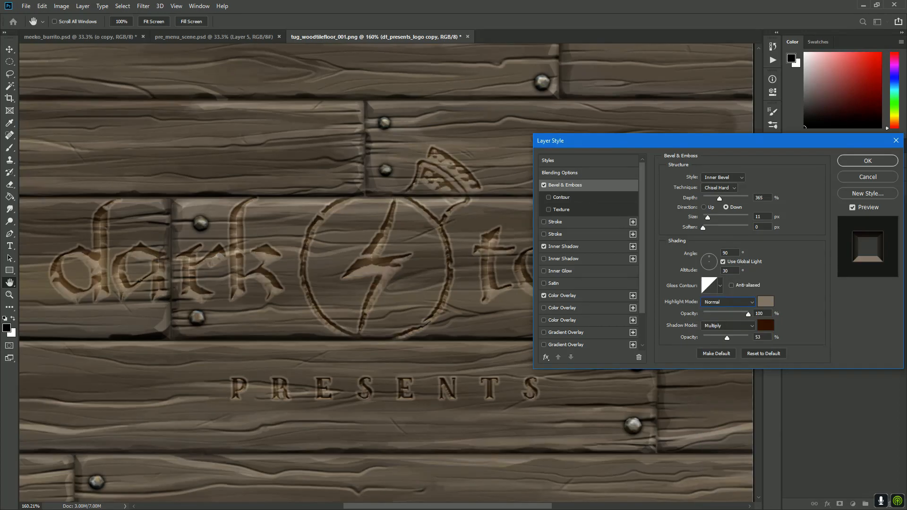
{"action": "mouse_move", "coordinate": [748, 315]}
{"action": "left_mouse_down"}
{"action": "mouse_move", "coordinate": [711, 315]}
{"action": "mouse_move", "coordinate": [748, 314]}
{"action": "left_mouse_up"}
Set the bevel's highlight mode to Lighter Color.
{"action": "left_click", "coordinate": [729, 302]}
{"action": "key", "text": "Down"}
{"action": "key", "text": "Down"}
{"action": "key", "text": "Down"}
{"action": "key", "text": "Down"}
{"action": "key", "text": "Down"}
{"action": "key", "text": "Down"}
{"action": "key", "text": "Down"}
{"action": "key", "text": "Down"}
{"action": "key", "text": "Down"}
{"action": "key", "text": "Down"}
{"action": "key", "text": "Down"}
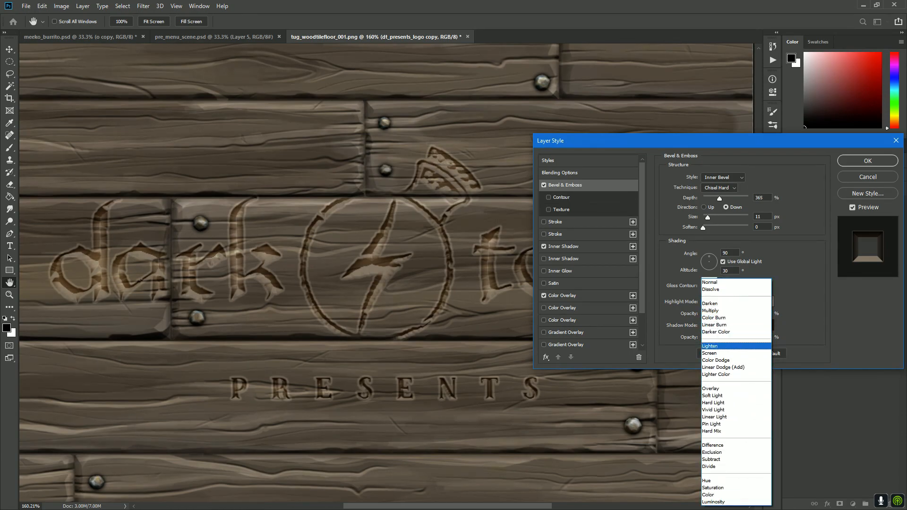
{"action": "key", "text": "Return"}
{"action": "key", "text": "Tab"}
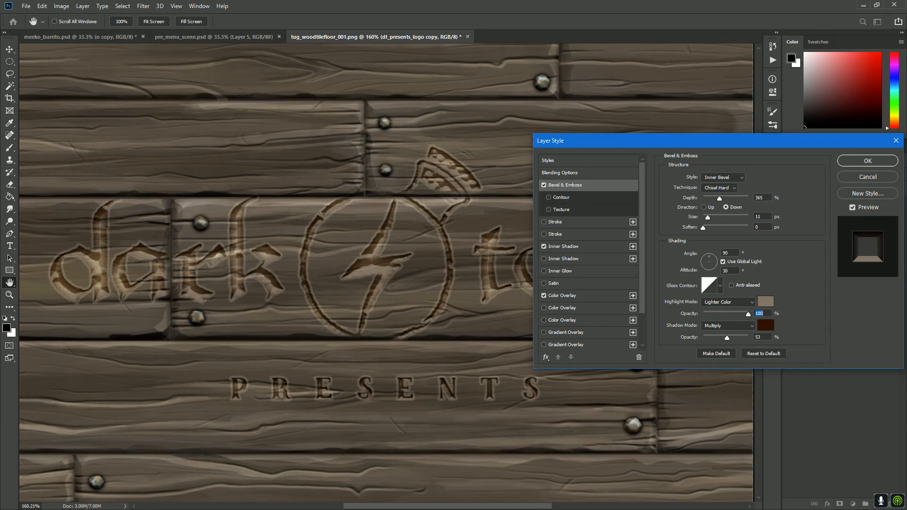
Try slightly lower highlight opacities for the bevel and return the opacity to 100%.
{"action": "key", "text": "Down"}
{"action": "key", "text": "Down"}
{"action": "key", "text": "Down"}
{"action": "key", "text": "Down"}
{"action": "key", "text": "Down"}
{"action": "key", "text": "Down"}
{"action": "key", "text": "Down"}
{"action": "key", "text": "Up"}
{"action": "key", "text": "Up"}
{"action": "key", "text": "Up"}
{"action": "key", "text": "Up"}
{"action": "key", "text": "Up"}
{"action": "key", "text": "Up"}
{"action": "key", "text": "Up"}
{"action": "mouse_move", "coordinate": [748, 314]}
{"action": "left_mouse_down"}
{"action": "mouse_move", "coordinate": [714, 314]}
{"action": "mouse_move", "coordinate": [749, 314]}
{"action": "left_mouse_up"}
Set the bevel shadow to colour #332e29 in Darker Color mode at 78% opacity.
{"action": "left_click", "coordinate": [765, 325]}
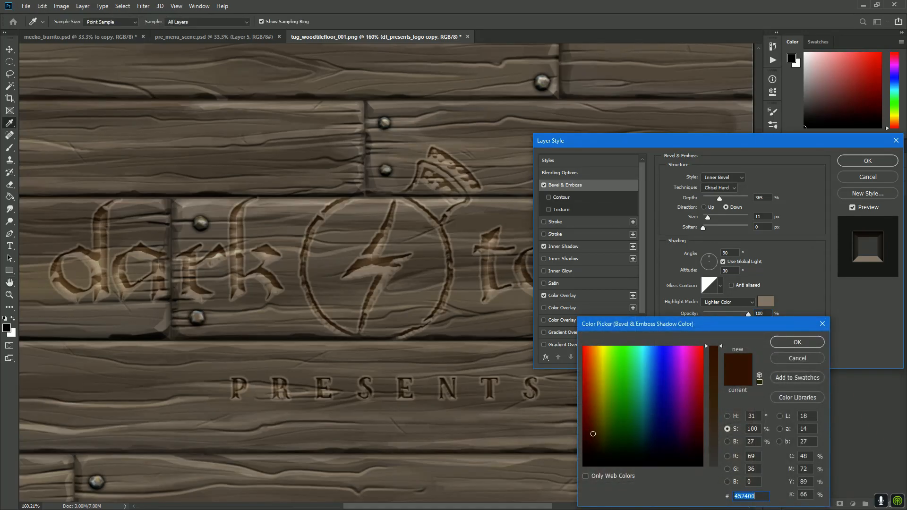
{"action": "type", "text": "332e29"}
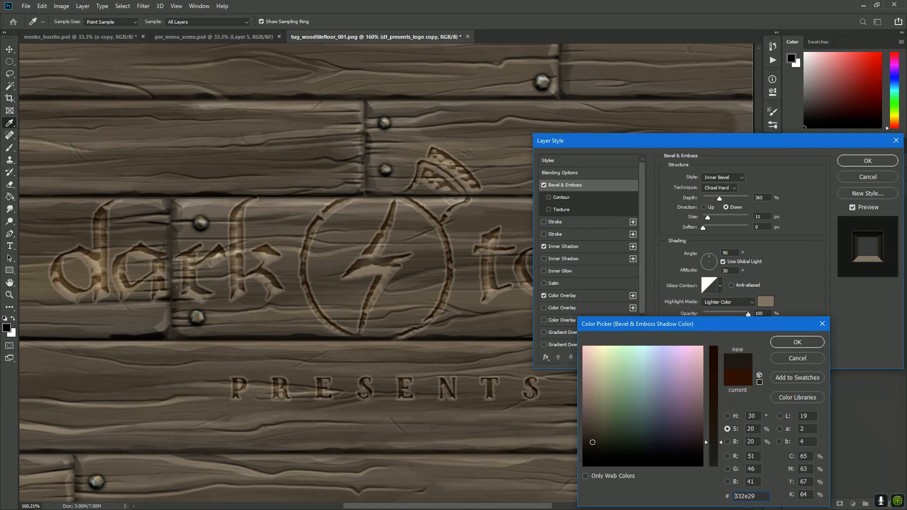
{"action": "left_click", "coordinate": [798, 342]}
{"action": "left_click", "coordinate": [730, 325]}
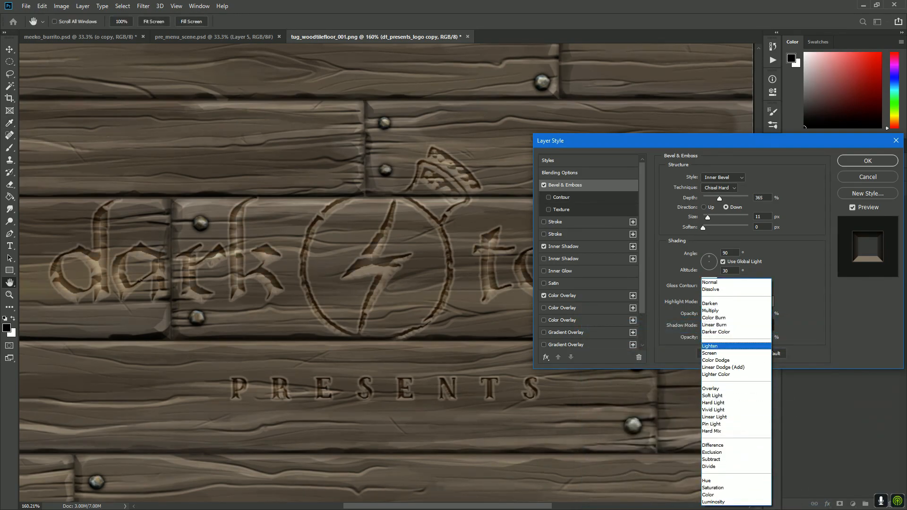
{"action": "key", "text": "Return"}
{"action": "mouse_move", "coordinate": [727, 338]}
{"action": "left_mouse_down"}
{"action": "mouse_move", "coordinate": [750, 338]}
{"action": "mouse_move", "coordinate": [731, 338]}
{"action": "mouse_move", "coordinate": [746, 338]}
{"action": "mouse_move", "coordinate": [738, 337]}
{"action": "left_mouse_up"}
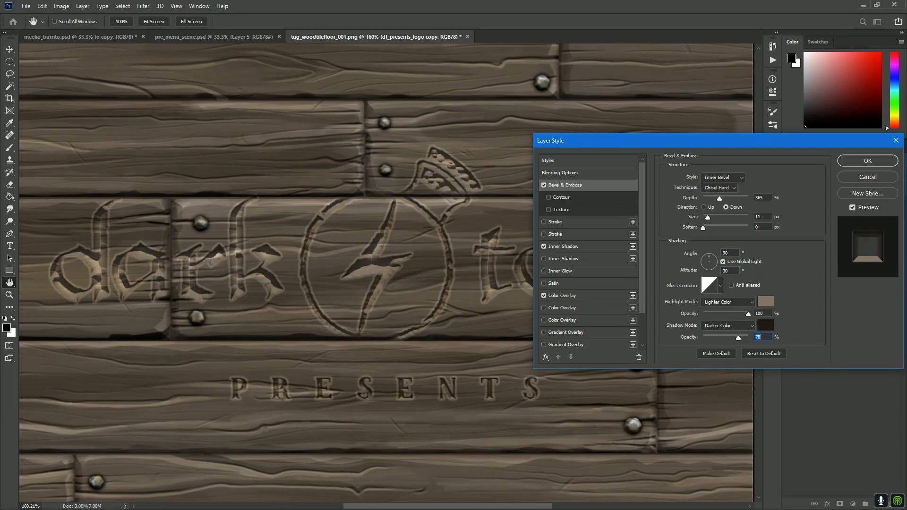
Change the logo copy's Outer Glow blend mode to Lighter Color.
{"action": "scroll", "coordinate": [591, 253], "scroll_direction": "down", "scroll_amount": 2}
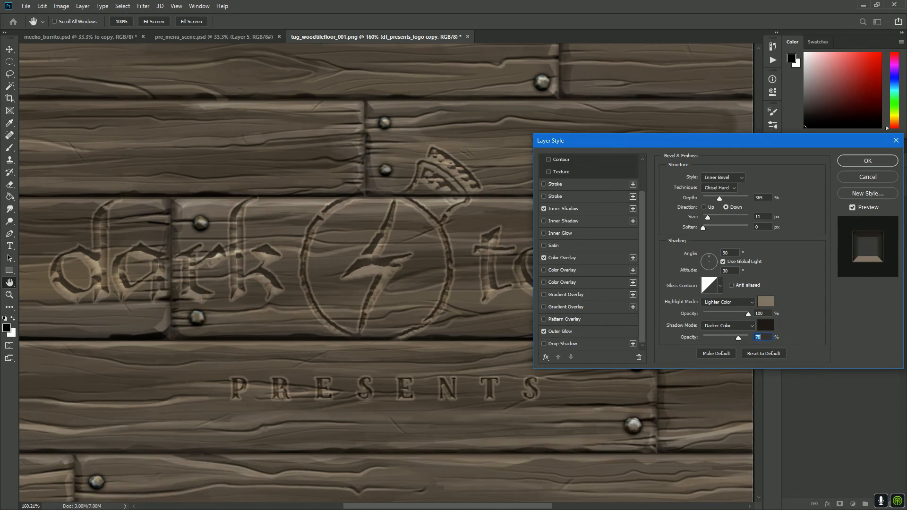
{"action": "left_click", "coordinate": [560, 332]}
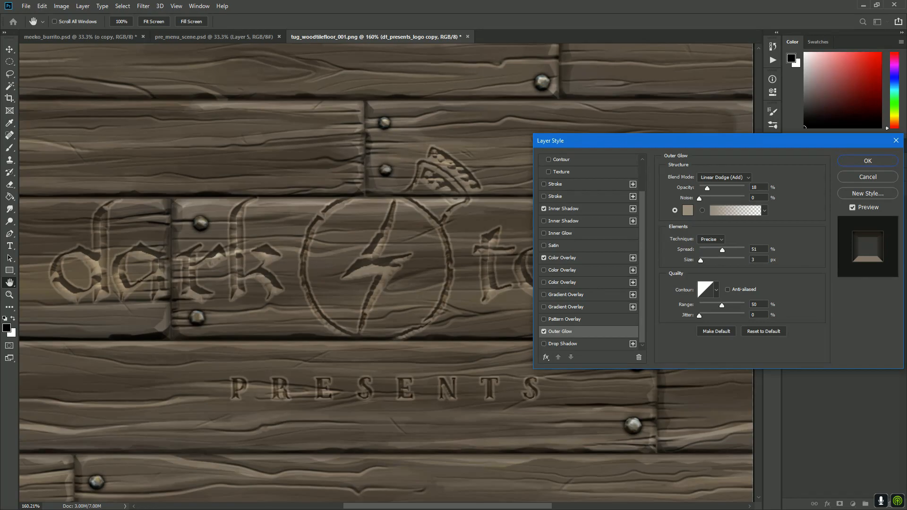
{"action": "left_click", "coordinate": [723, 177]}
{"action": "left_click", "coordinate": [718, 278]}
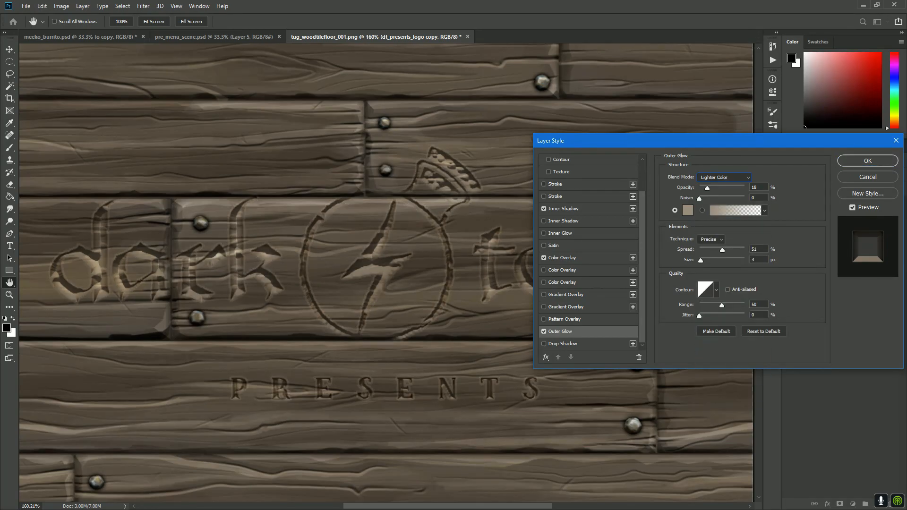
Set the Outer Glow spread to 57% and opacity to 35%, apply the layer style, and view the whole texture.
{"action": "left_click_drag", "start_coordinate": [722, 250], "coordinate": [745, 250]}
{"action": "left_click_drag", "start_coordinate": [707, 188], "coordinate": [745, 188]}
{"action": "left_click_drag", "start_coordinate": [744, 250], "coordinate": [725, 250]}
{"action": "left_click_drag", "start_coordinate": [744, 188], "coordinate": [712, 188]}
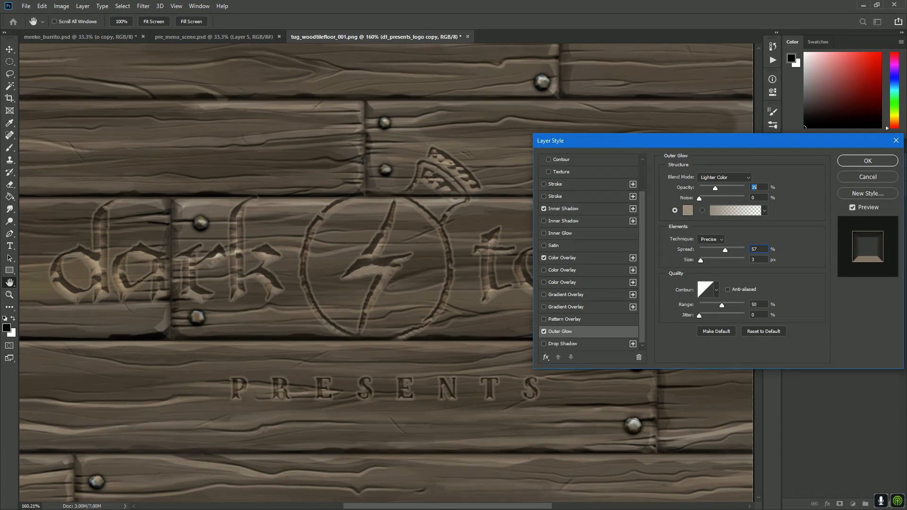
{"action": "key", "text": "Return"}
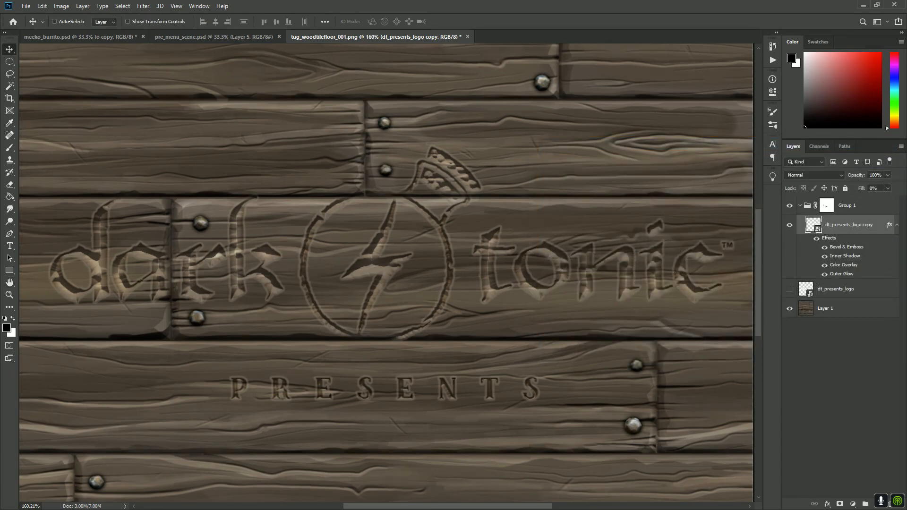
{"action": "key", "text": "z"}
{"action": "left_click", "coordinate": [533, 250], "text": "alt"}
{"action": "left_click", "coordinate": [95, 312], "text": "alt"}
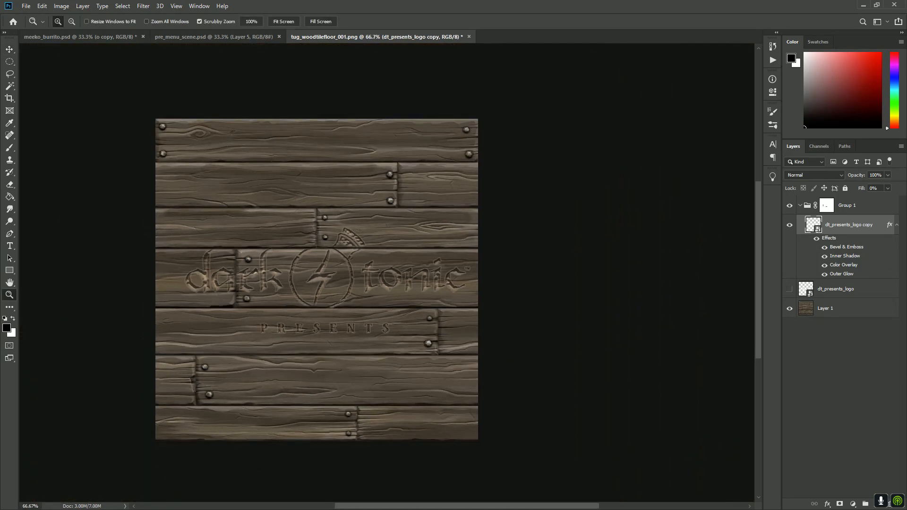
Examine the carved logo against the wood grain at 200% and at 100% zoom.
{"action": "key", "text": "ctrl+plus"}
{"action": "left_click_drag", "start_coordinate": [359, 283], "coordinate": [463, 256]}
{"action": "key", "text": "v"}
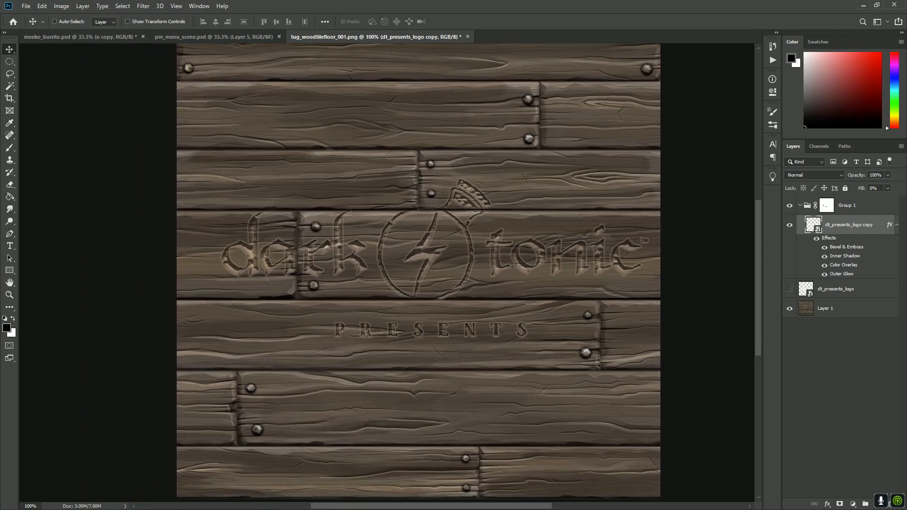
{"action": "key", "text": "z"}
{"action": "key", "text": "ctrl+plus"}
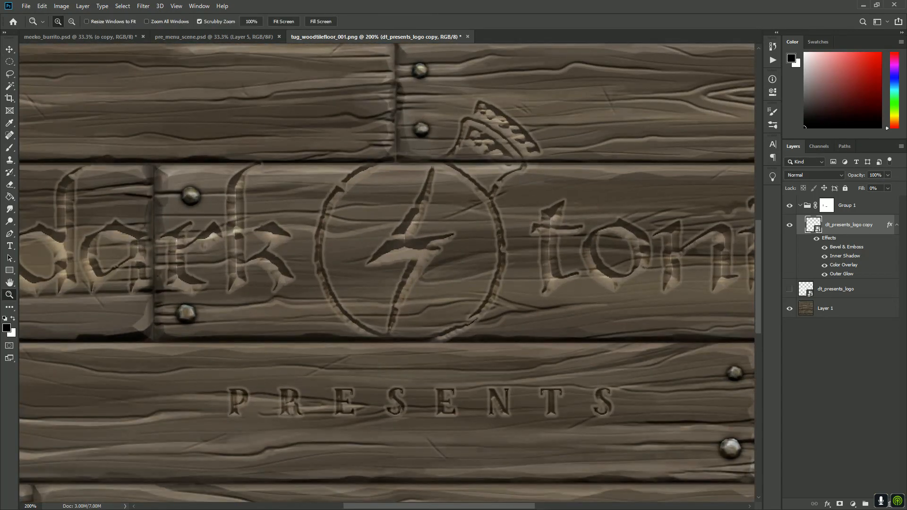
{"action": "key", "text": "ctrl+minus"}
{"action": "key", "text": "v"}
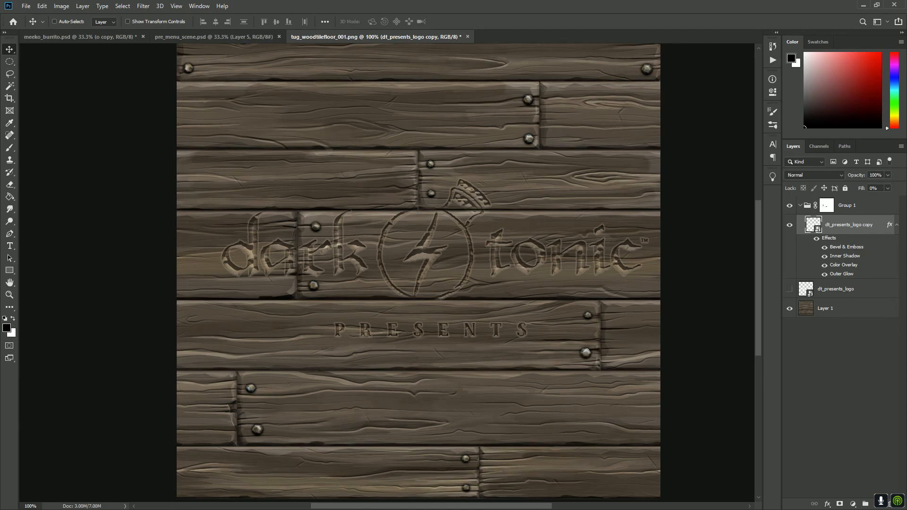
Duplicate the styled dt_presents_logo copy layer and hide the source layer.
{"action": "left_click_drag", "start_coordinate": [849, 225], "coordinate": [865, 503]}
{"action": "left_click_drag", "start_coordinate": [841, 456], "coordinate": [840, 503]}
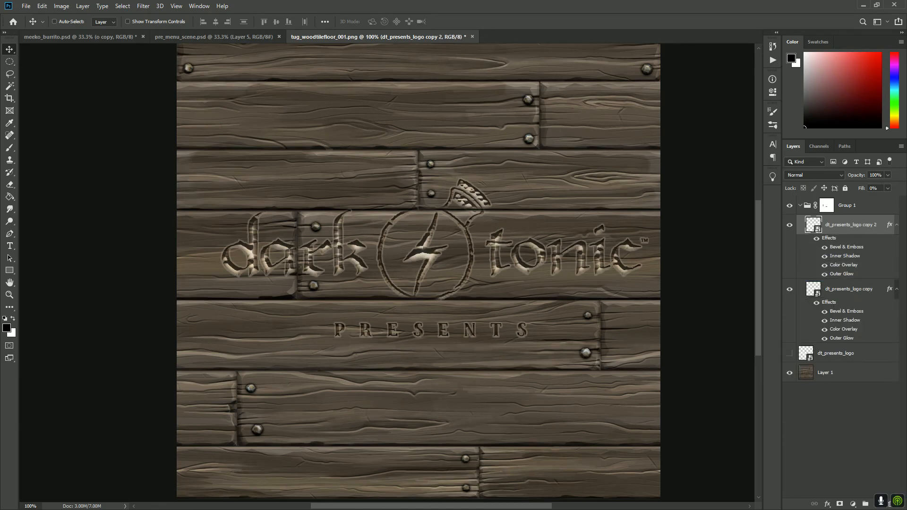
{"action": "left_click", "coordinate": [789, 289]}
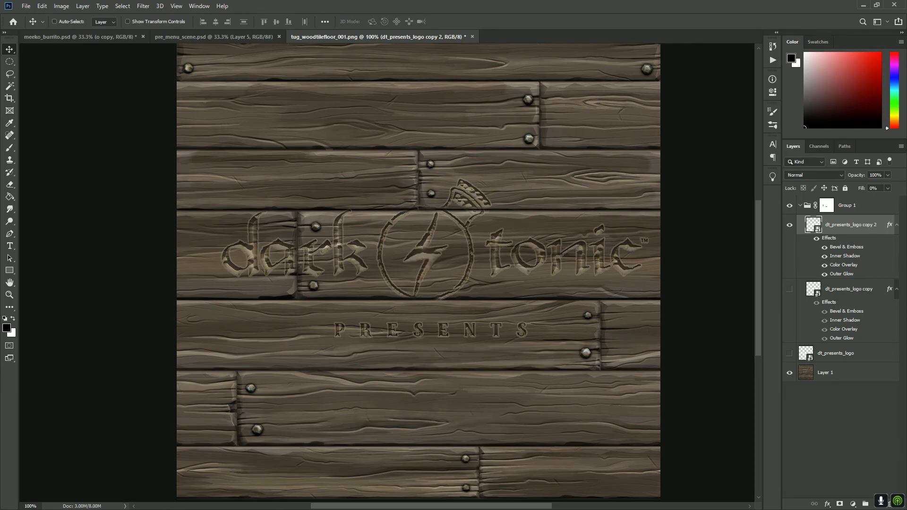
Add an empty layer beneath the logo duplicate, try merging the two with effects on, and undo the merge.
{"action": "left_click", "coordinate": [866, 504]}
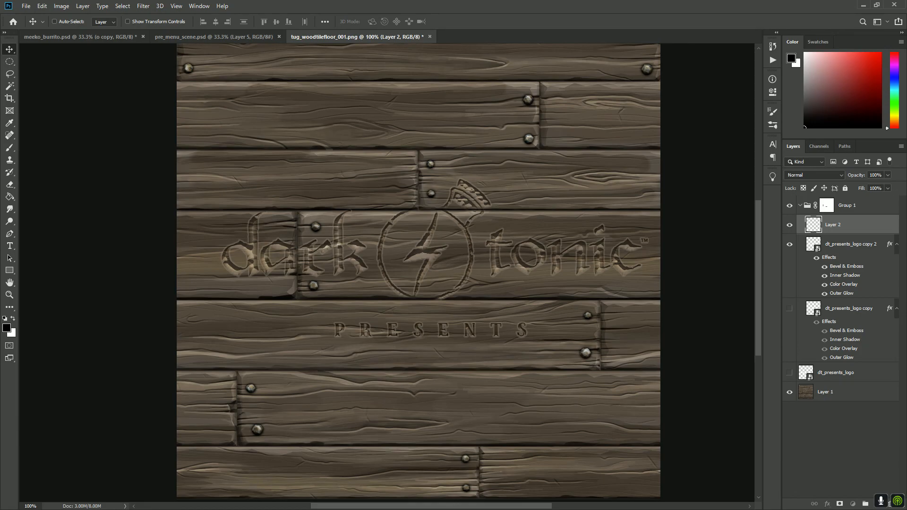
{"action": "key", "text": "ctrl+e"}
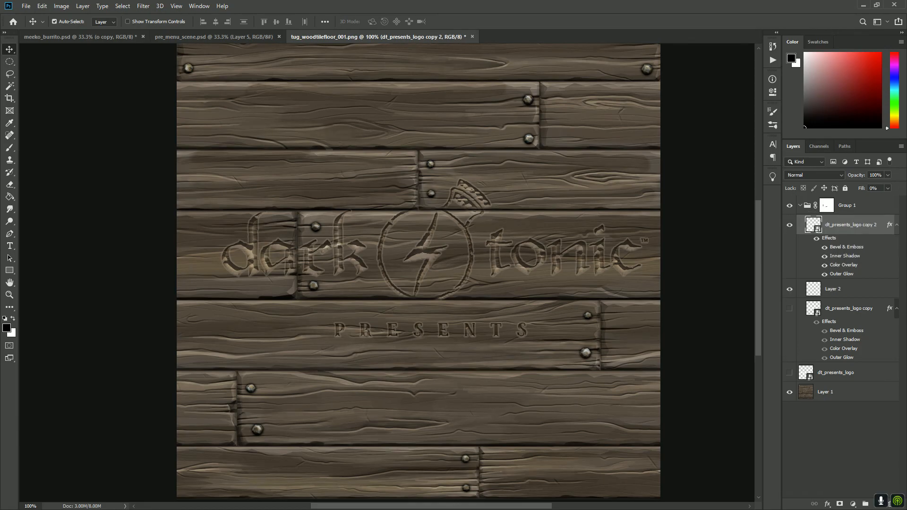
{"action": "key", "text": "ctrl"}
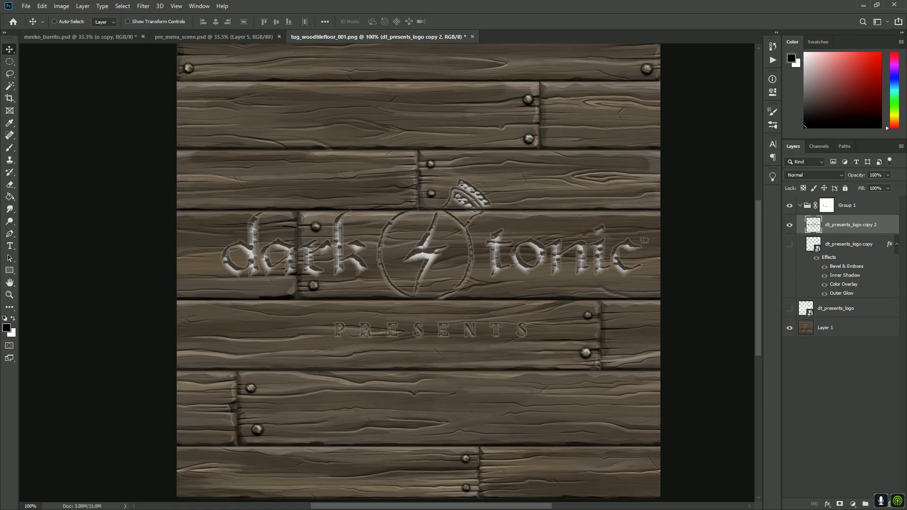
{"action": "key", "text": "ctrl+z"}
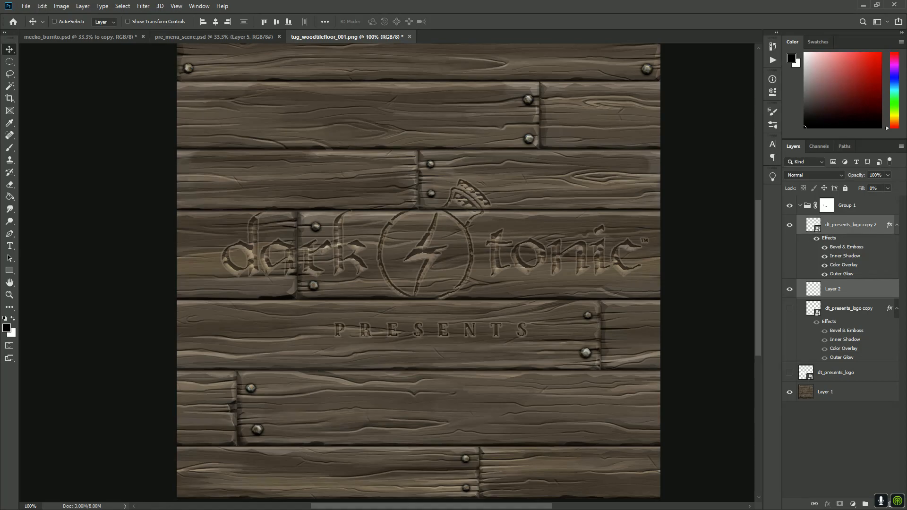
Turn off the duplicate's layer effects and merge it with the empty layer into a plain raster logo.
{"action": "left_click", "coordinate": [817, 239]}
{"action": "key", "text": "ctrl+e"}
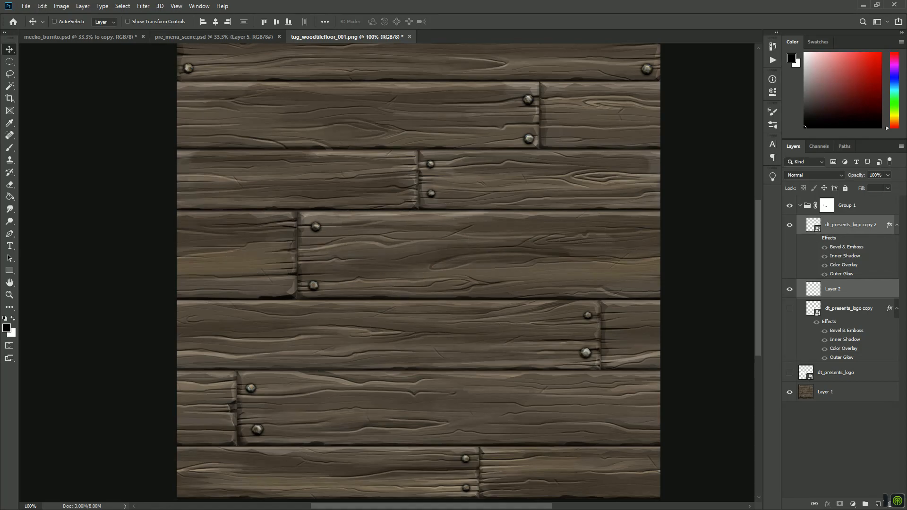
{"action": "left_click", "coordinate": [54, 21]}
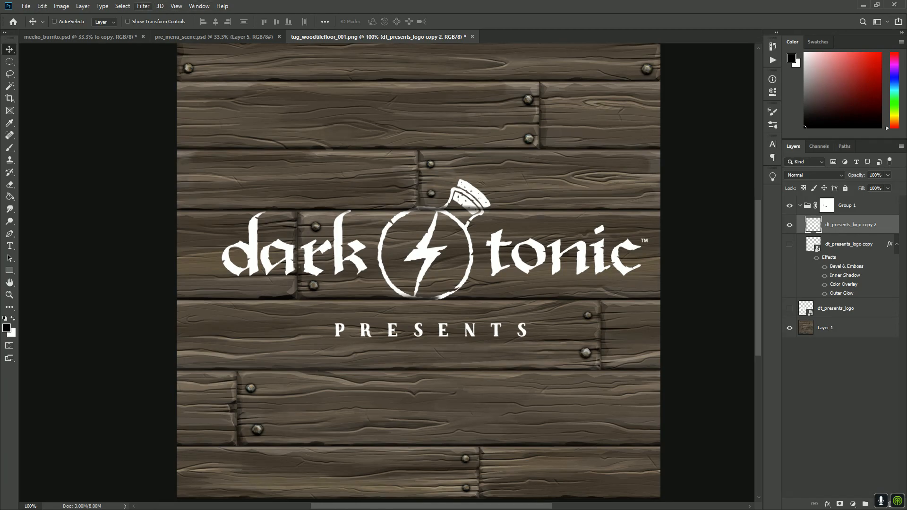
Try the Minimum filter on the raster logo at several radii, ending at 3 pixels with Roundness preserved.
{"action": "left_click", "coordinate": [143, 5]}
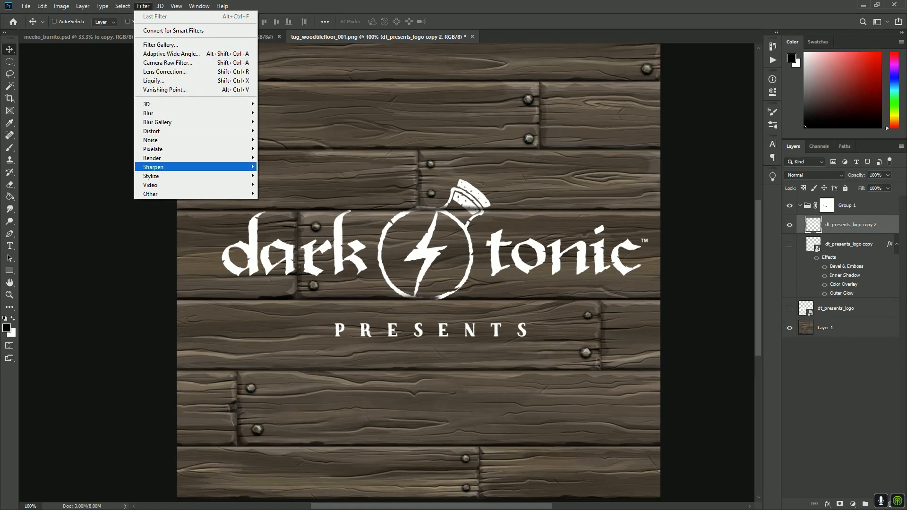
{"action": "mouse_move", "coordinate": [156, 193]}
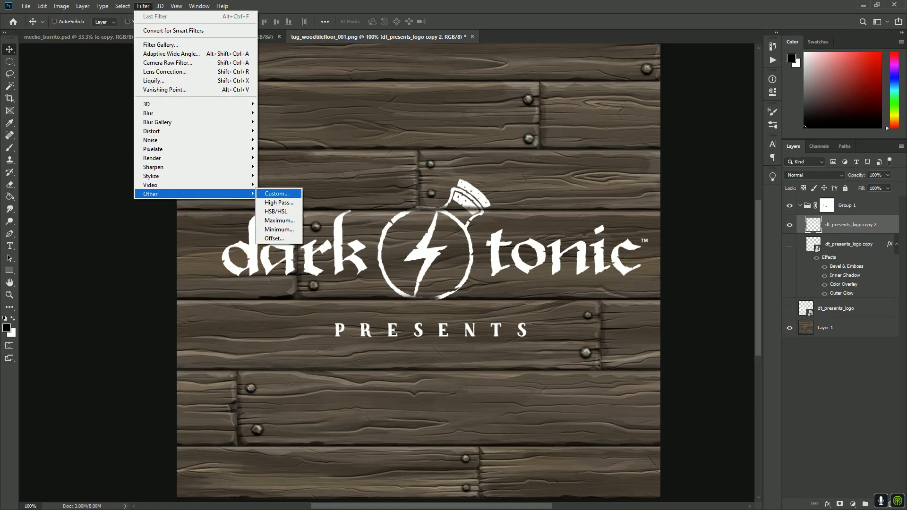
{"action": "left_click", "coordinate": [278, 230]}
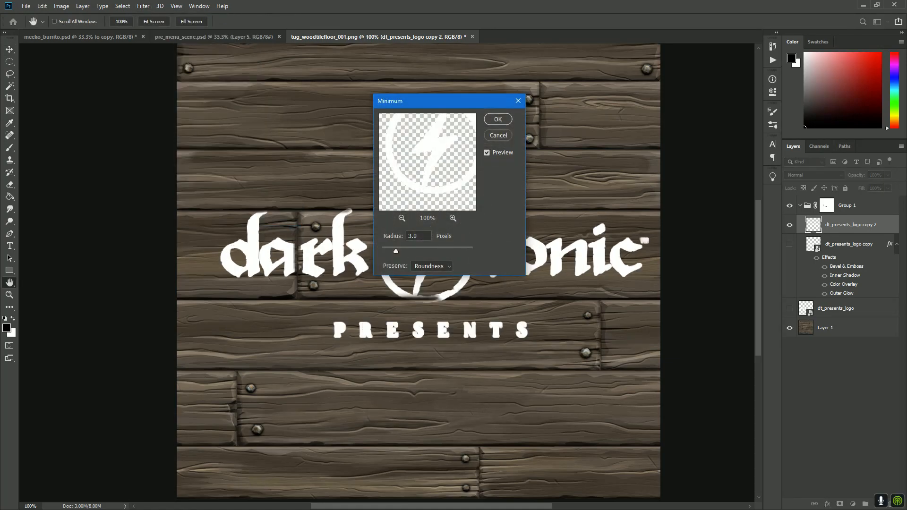
{"action": "left_click_drag", "start_coordinate": [444, 101], "coordinate": [637, 31]}
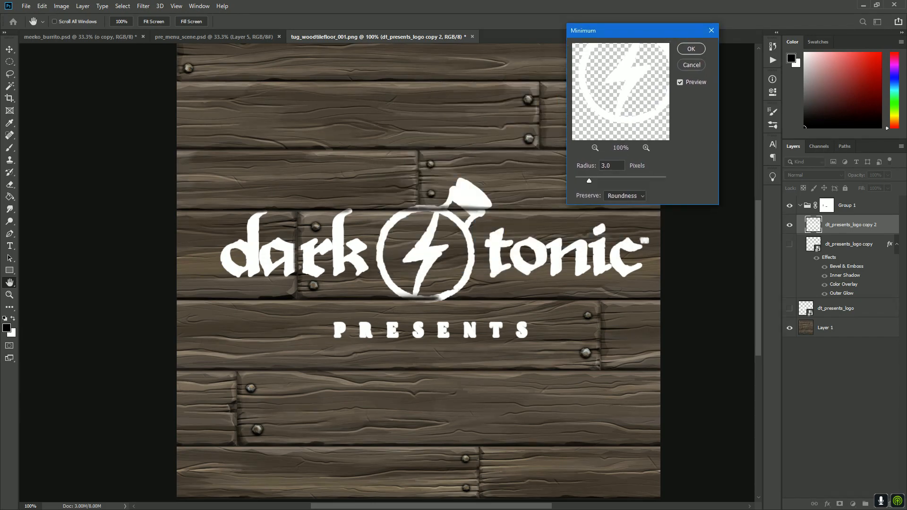
{"action": "left_click_drag", "start_coordinate": [590, 180], "coordinate": [585, 181]}
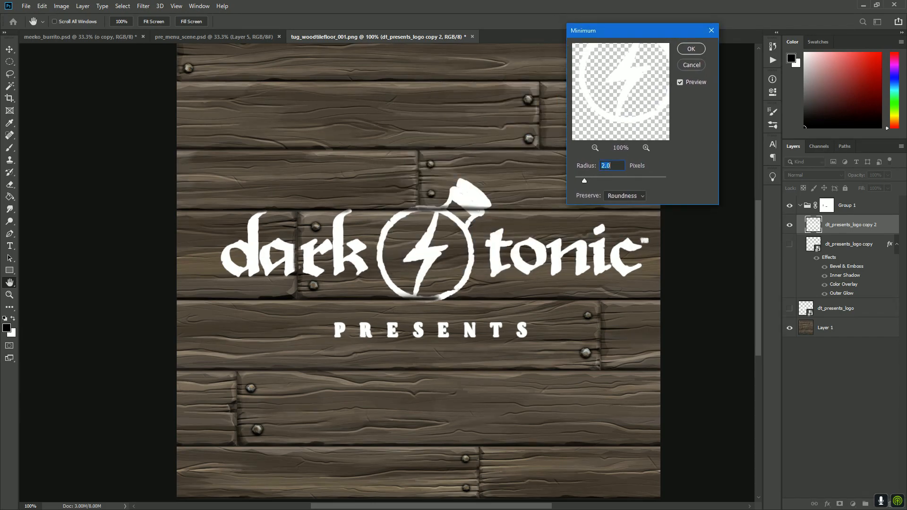
{"action": "key", "text": "shift+Down"}
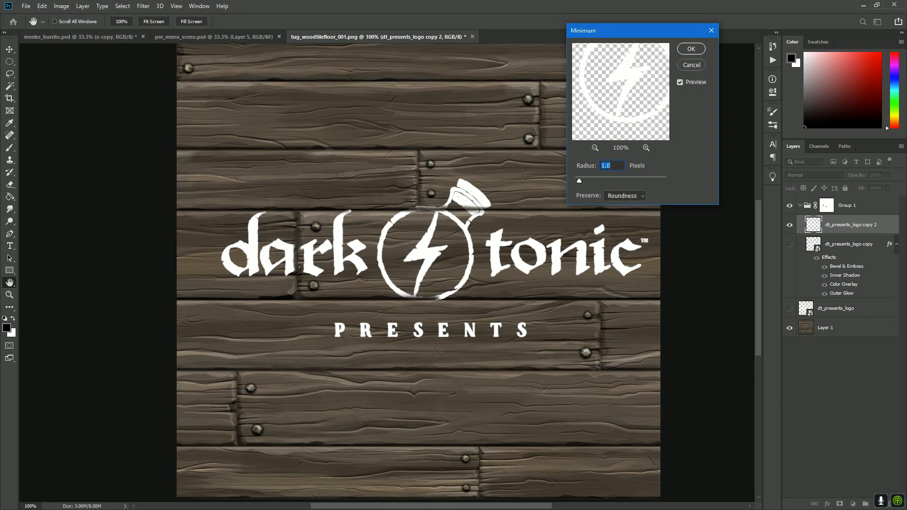
{"action": "type", "text": "5"}
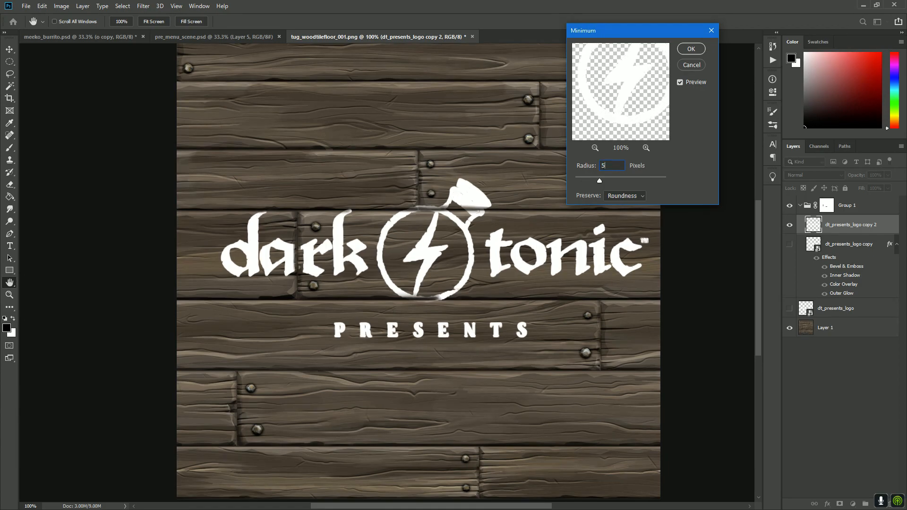
{"action": "key", "text": "Tab"}
{"action": "type", "text": "3"}
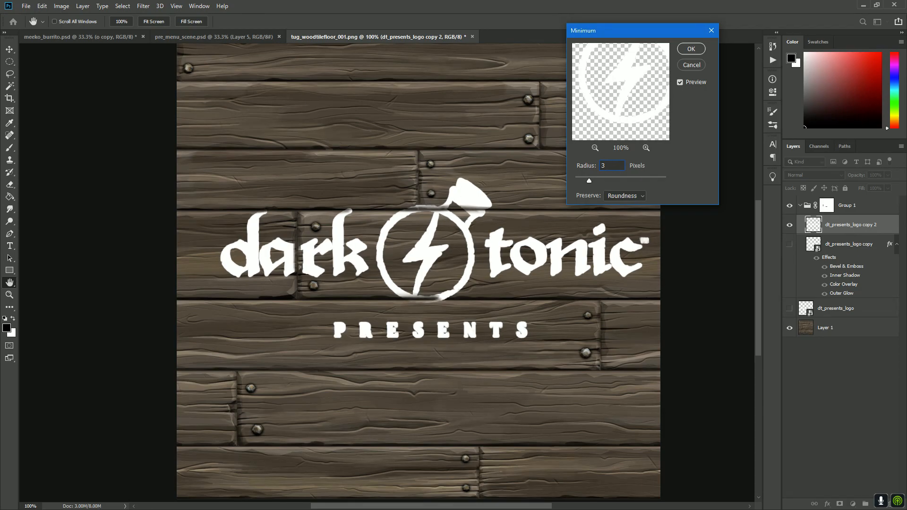
{"action": "key", "text": "Return"}
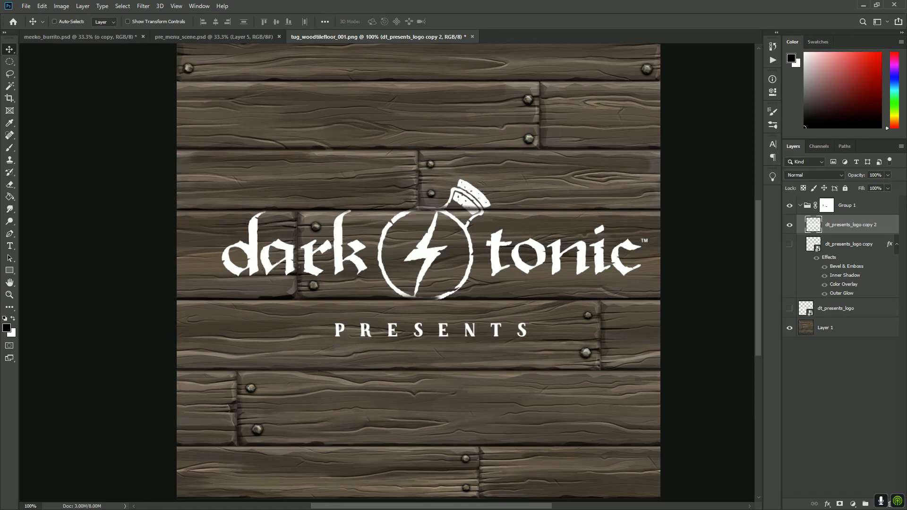
Duplicate the raster logo, hide its source layer, and thicken the duplicate with a 3-pixel Minimum filter preserving roundness.
{"action": "left_click_drag", "start_coordinate": [851, 226], "coordinate": [879, 504]}
{"action": "left_click", "coordinate": [790, 244]}
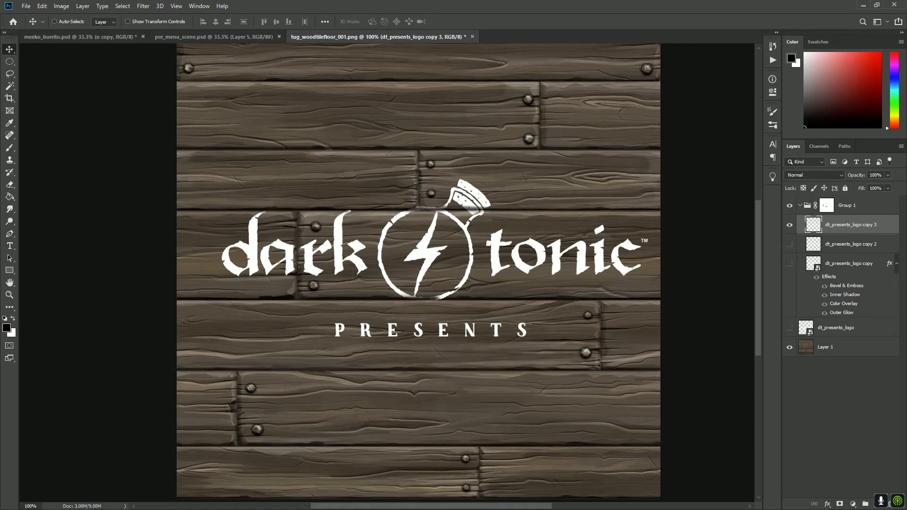
{"action": "left_click", "coordinate": [143, 5]}
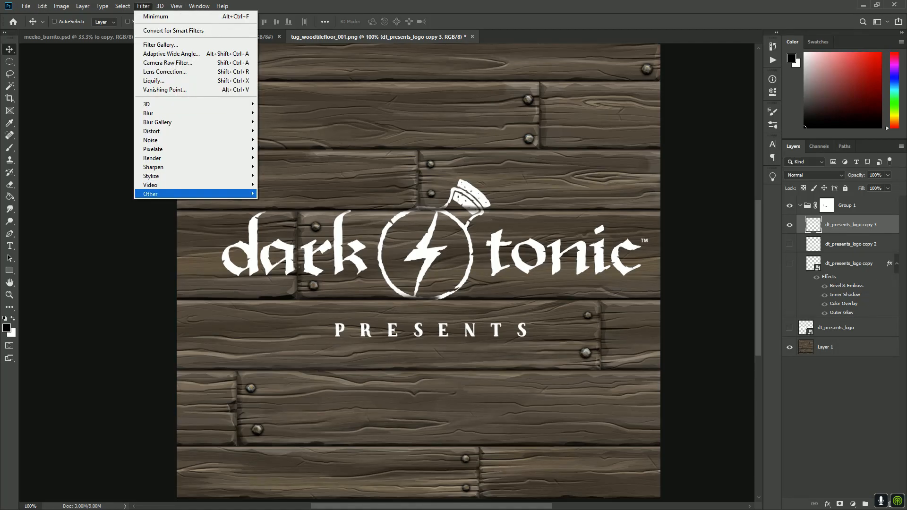
{"action": "mouse_move", "coordinate": [217, 194]}
{"action": "left_click", "coordinate": [279, 230]}
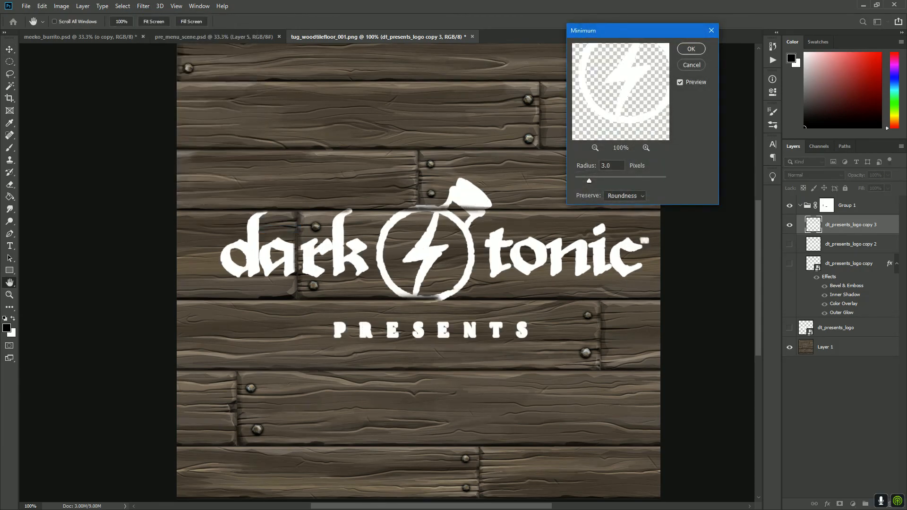
{"action": "left_click", "coordinate": [691, 49]}
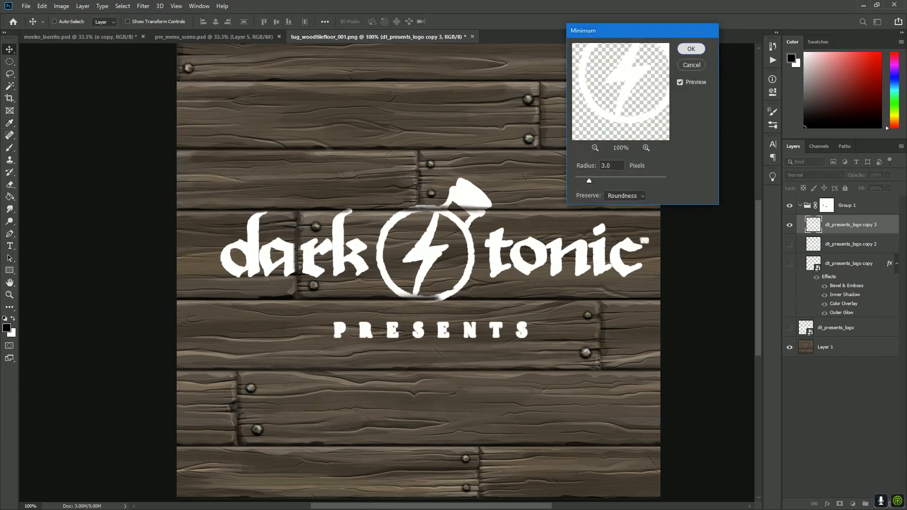
Copy the layer effects from dt_presents_logo copy to the thickened logo and set its fill to 0%.
{"action": "left_click_drag", "start_coordinate": [889, 264], "coordinate": [881, 225]}
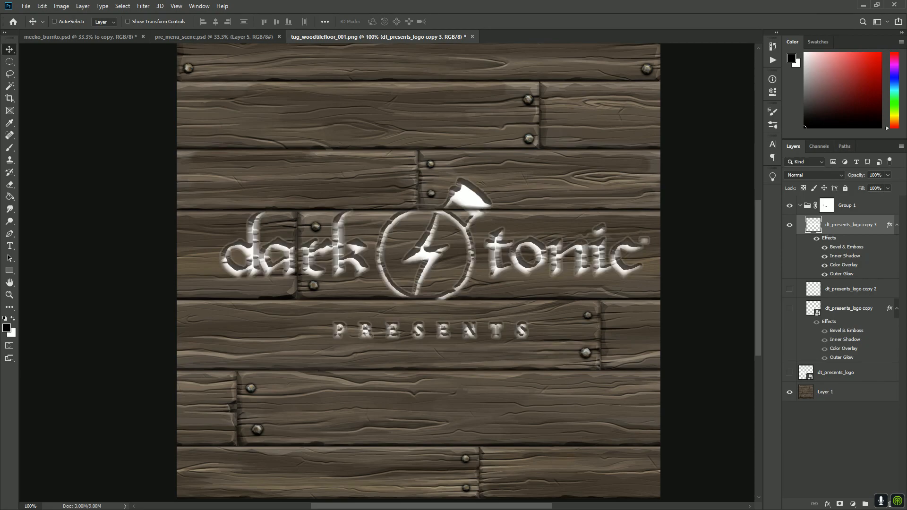
{"action": "key", "text": "shift+0"}
{"action": "key", "text": "shift+0"}
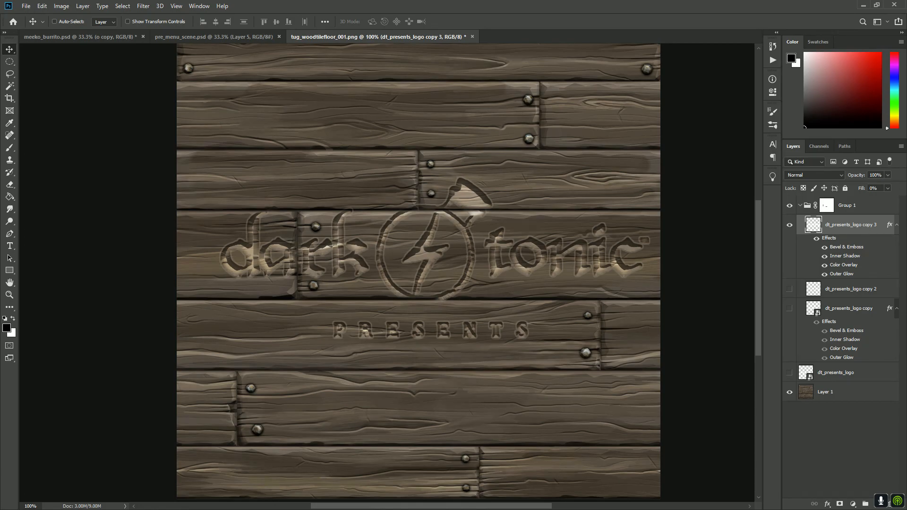
Compare the thickened carving with the original styled logo copy, each alone and both shown together.
{"action": "left_click", "coordinate": [789, 308]}
{"action": "left_click", "coordinate": [789, 225]}
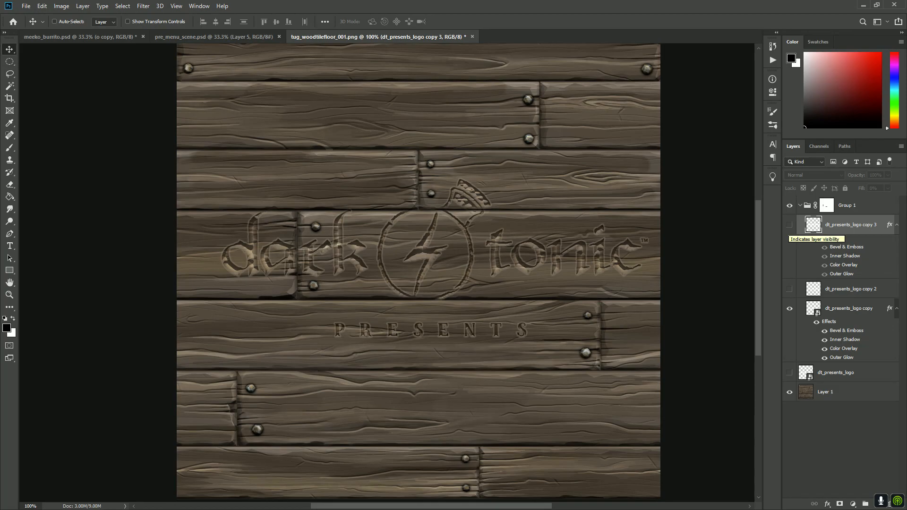
{"action": "left_click", "coordinate": [789, 224]}
{"action": "left_click", "coordinate": [789, 309]}
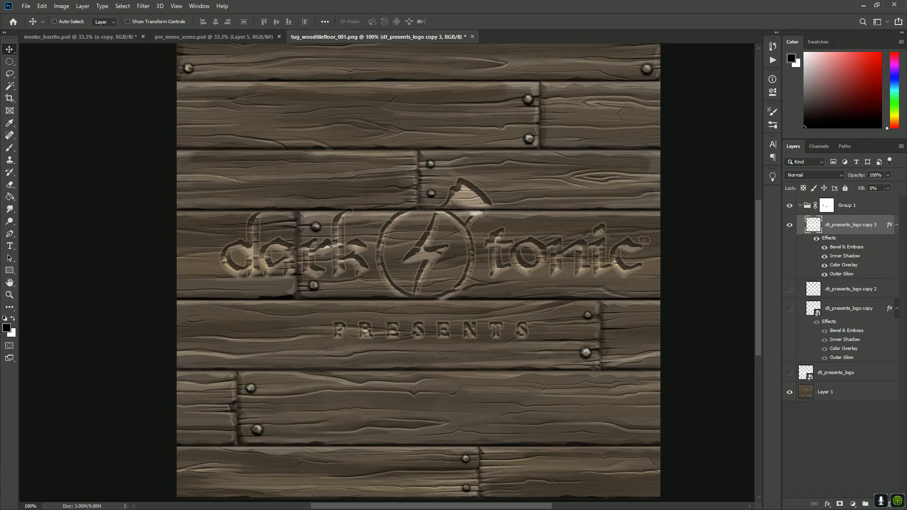
{"action": "left_click", "coordinate": [789, 309]}
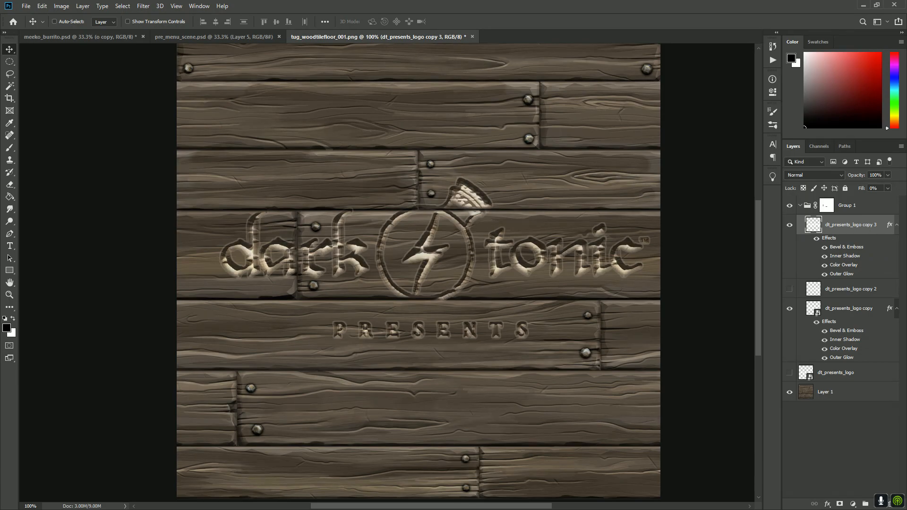
Duplicate the styled dt_presents_logo copy, hiding the source layer, and try merging the duplicate with a new empty layer.
{"action": "left_click_drag", "start_coordinate": [849, 309], "coordinate": [877, 504]}
{"action": "left_click_drag", "start_coordinate": [849, 455], "coordinate": [848, 454]}
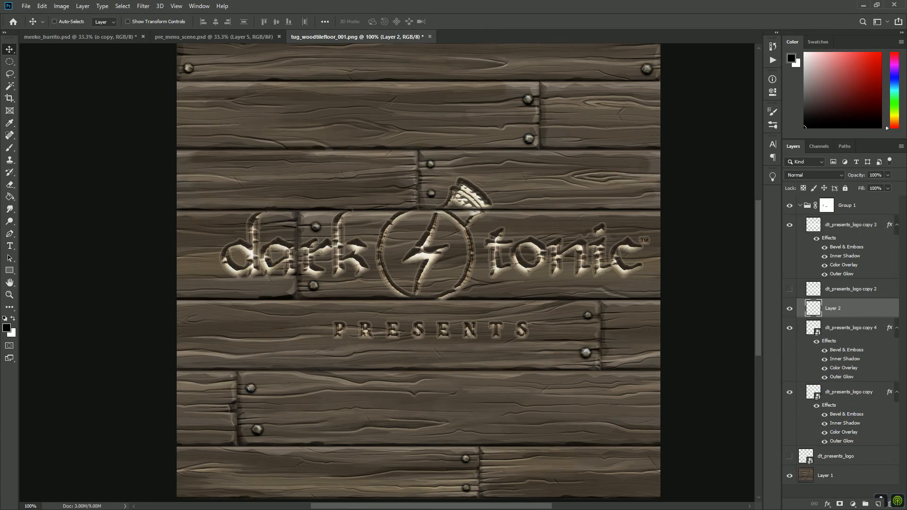
{"action": "left_click", "coordinate": [853, 504], "text": "ctrl"}
{"action": "left_click", "coordinate": [849, 308], "text": "ctrl"}
{"action": "key", "text": "ctrl+e"}
{"action": "left_click", "coordinate": [790, 328]}
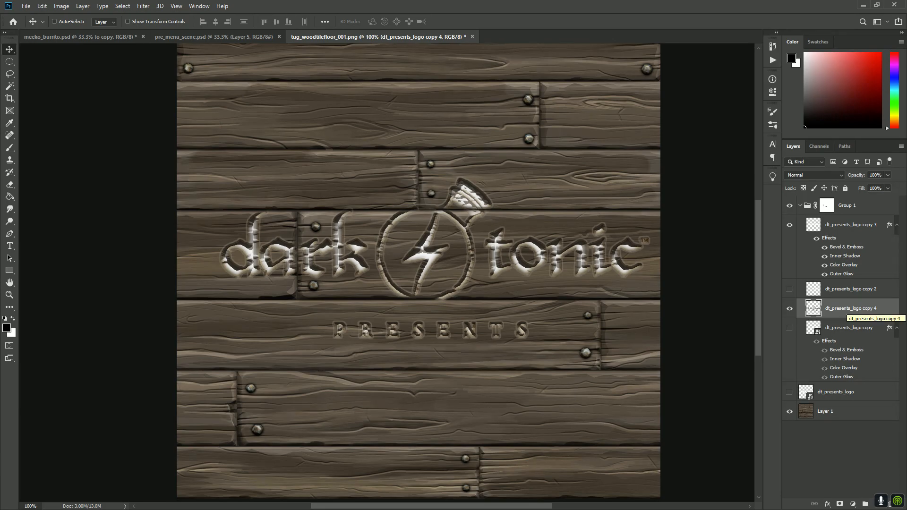
Undo the merge and remove its empty layer, and hide the thickened dt_presents_logo copy 3 layer.
{"action": "key", "text": "ctrl"}
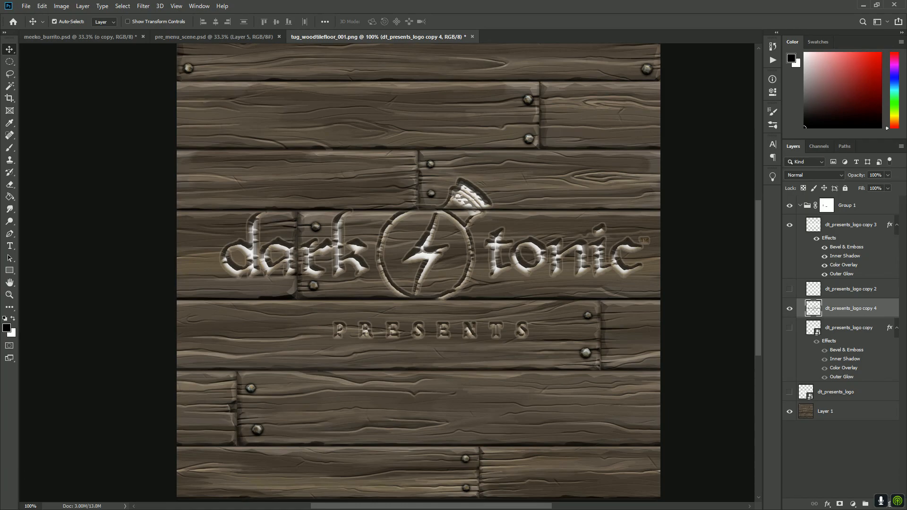
{"action": "key", "text": "ctrl+z"}
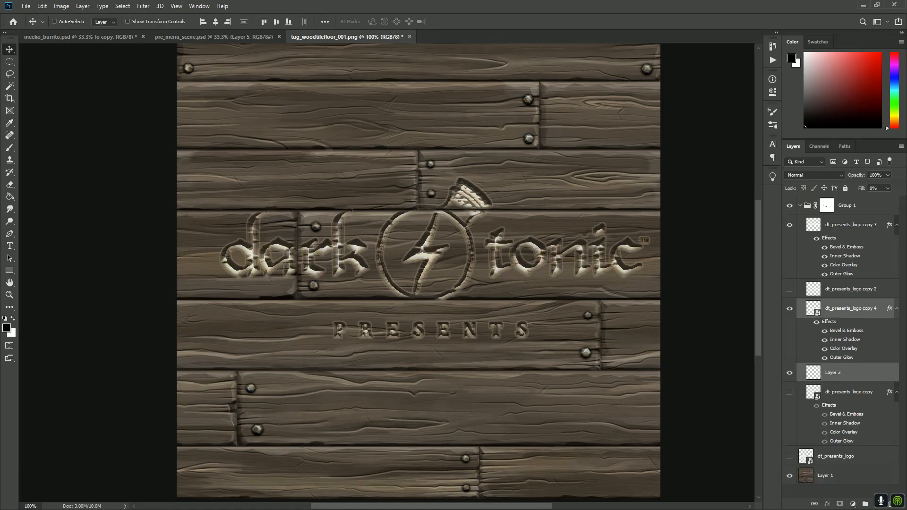
{"action": "key", "text": "Delete"}
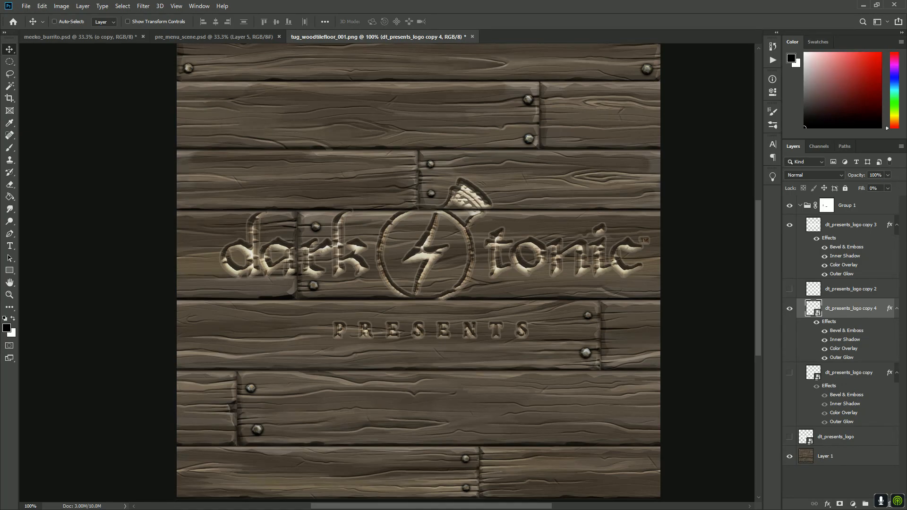
{"action": "left_click", "coordinate": [789, 224]}
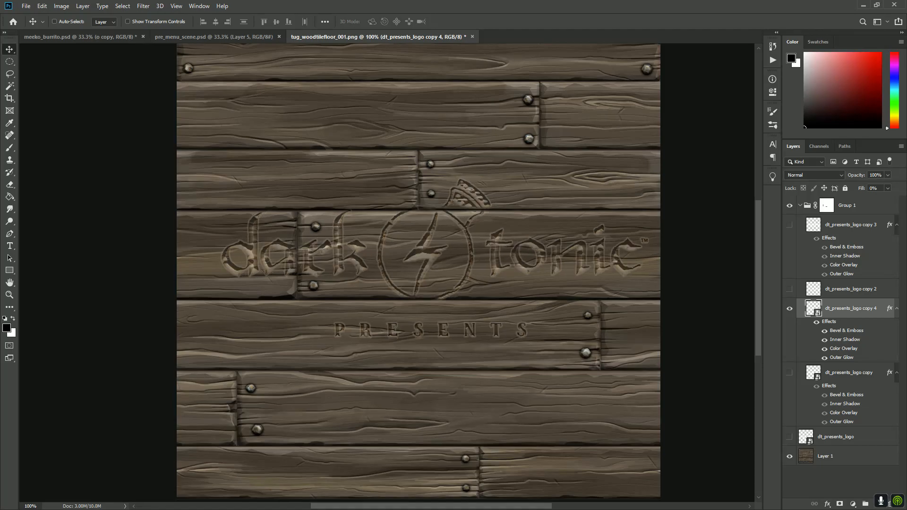
Duplicate Group 1 and Layer 1, placing Layer 1 copy directly beneath Group 1 copy.
{"action": "left_click", "coordinate": [800, 205]}
{"action": "left_click_drag", "start_coordinate": [855, 205], "coordinate": [877, 504]}
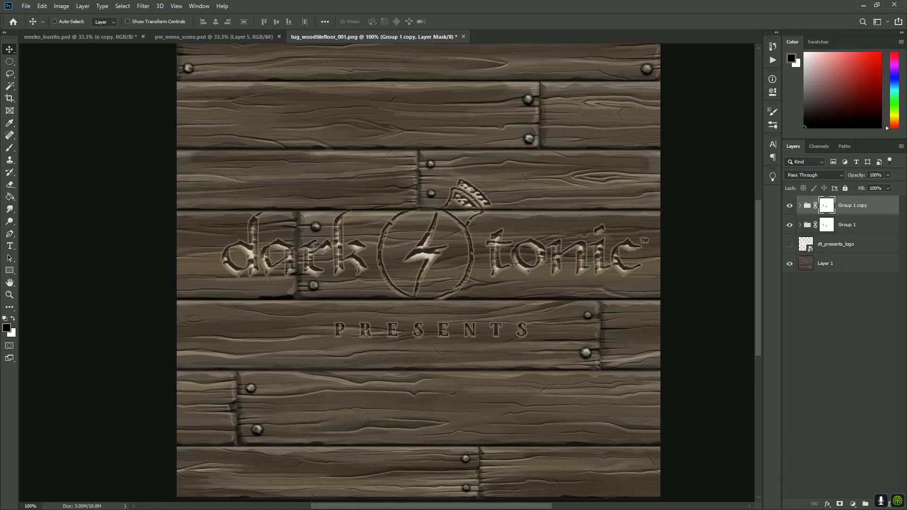
{"action": "left_click_drag", "start_coordinate": [851, 264], "coordinate": [850, 213]}
{"action": "key", "text": "ctrl+z"}
{"action": "left_click_drag", "start_coordinate": [832, 263], "coordinate": [831, 220]}
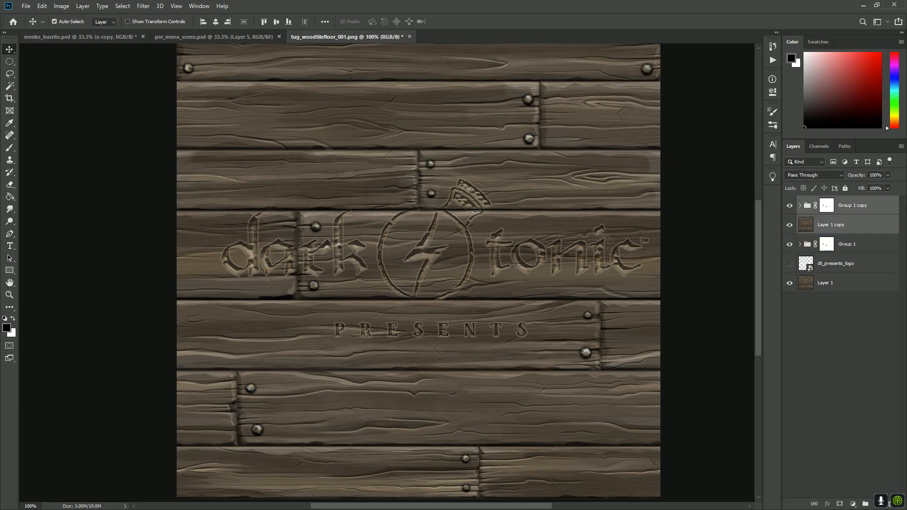
Load the thickened logo's outline from Group 1 copy as a selection.
{"action": "key", "text": "ctrl"}
{"action": "left_click", "coordinate": [800, 205]}
{"action": "left_click", "coordinate": [813, 308], "text": "ctrl"}
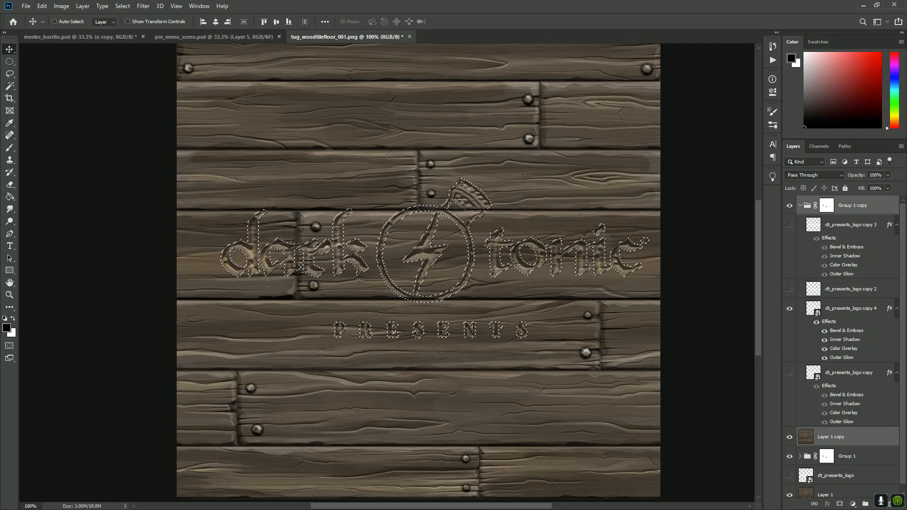
Merge Group 1 copy with Layer 1 copy into a single layer, keeping the logo selection active.
{"action": "left_click", "coordinate": [853, 206]}
{"action": "left_click", "coordinate": [800, 205]}
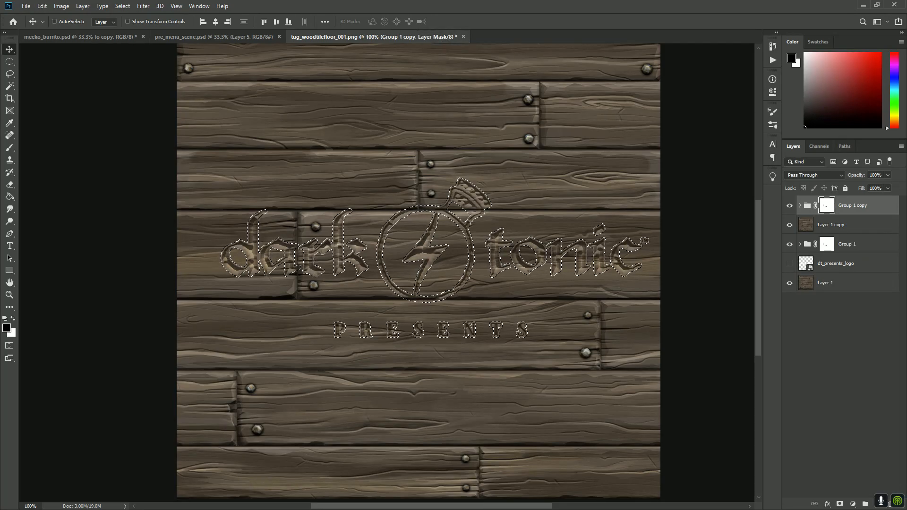
{"action": "left_click", "coordinate": [799, 205]}
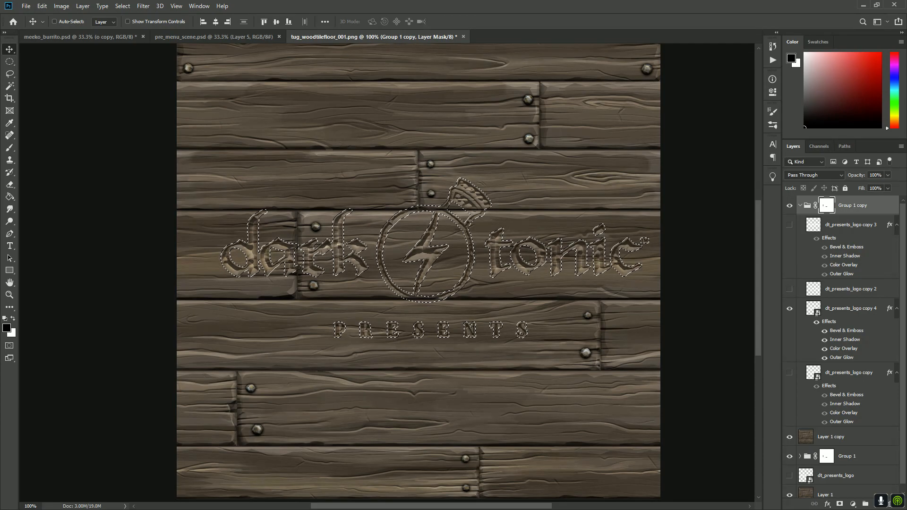
{"action": "left_click", "coordinate": [800, 205]}
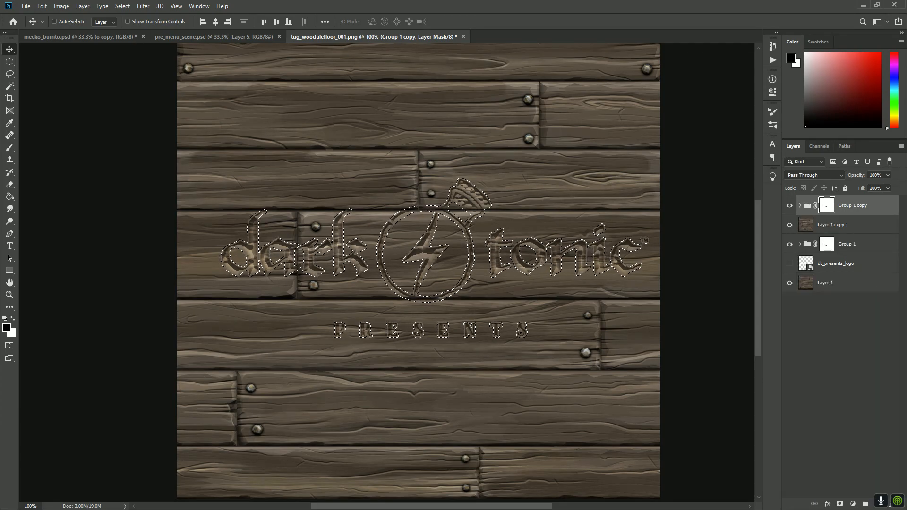
{"action": "left_click", "coordinate": [841, 225], "text": "ctrl"}
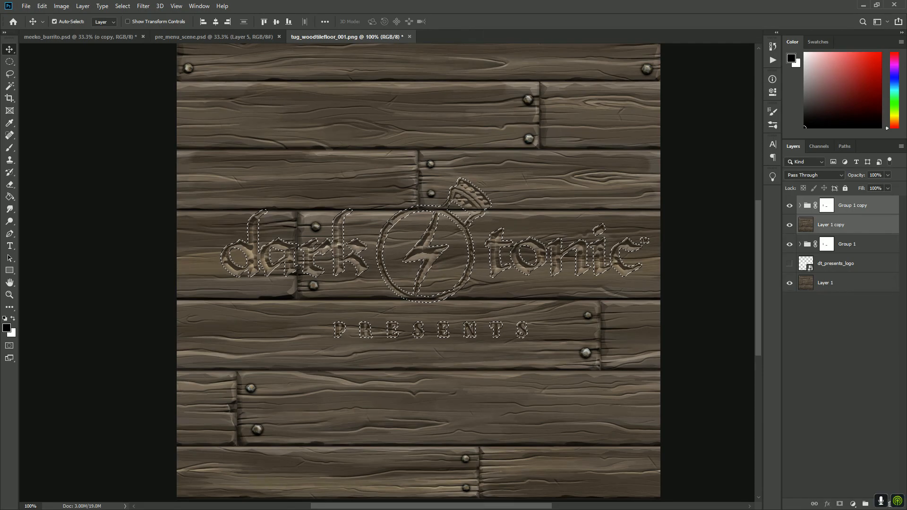
{"action": "key", "text": "ctrl"}
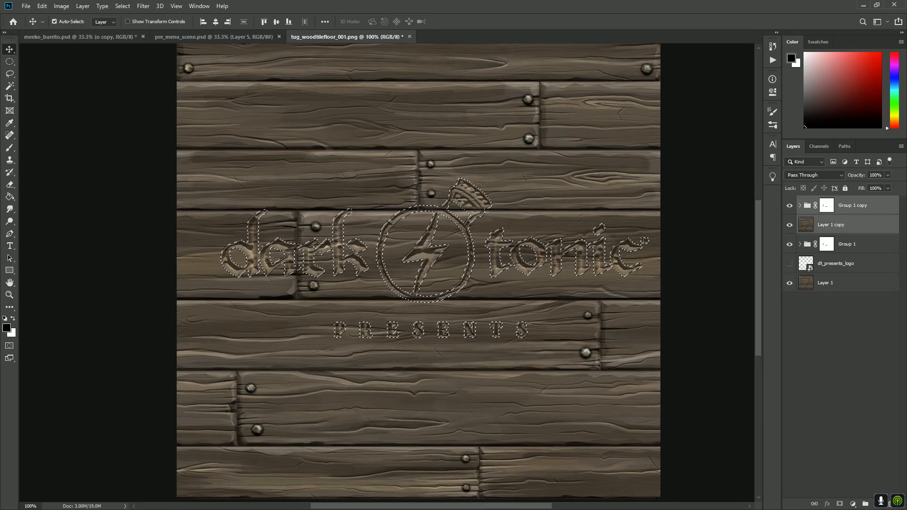
{"action": "key", "text": "ctrl+e"}
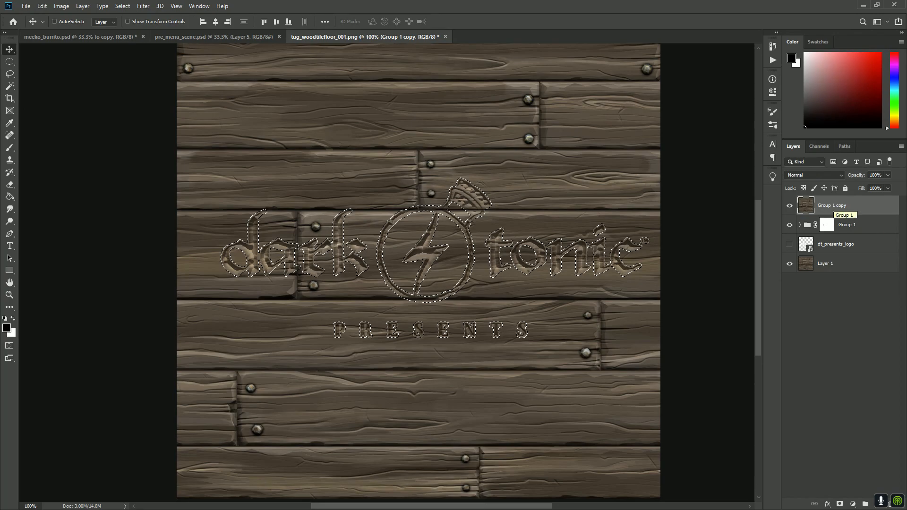
Delete everything outside the logo outline from the merged Group 1 copy layer and deselect.
{"action": "key", "text": "ctrl+shift+i"}
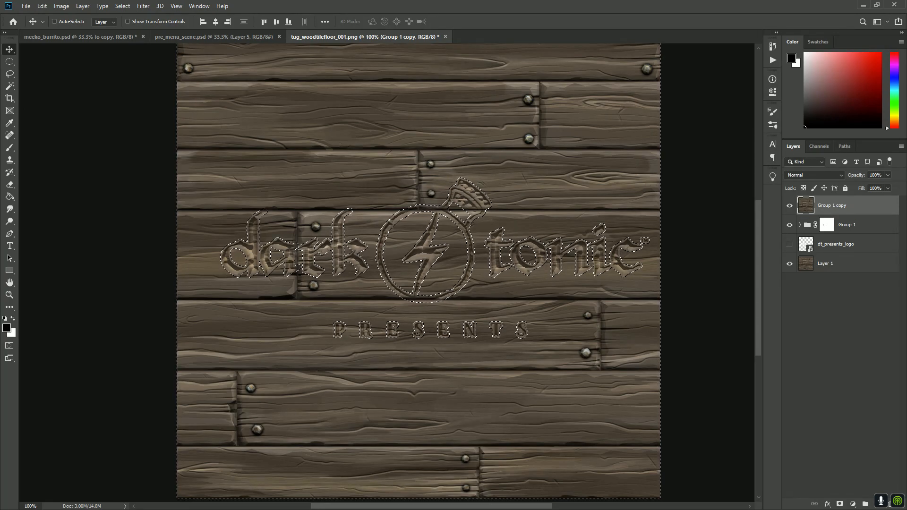
{"action": "key", "text": "Delete"}
{"action": "key", "text": "ctrl+d"}
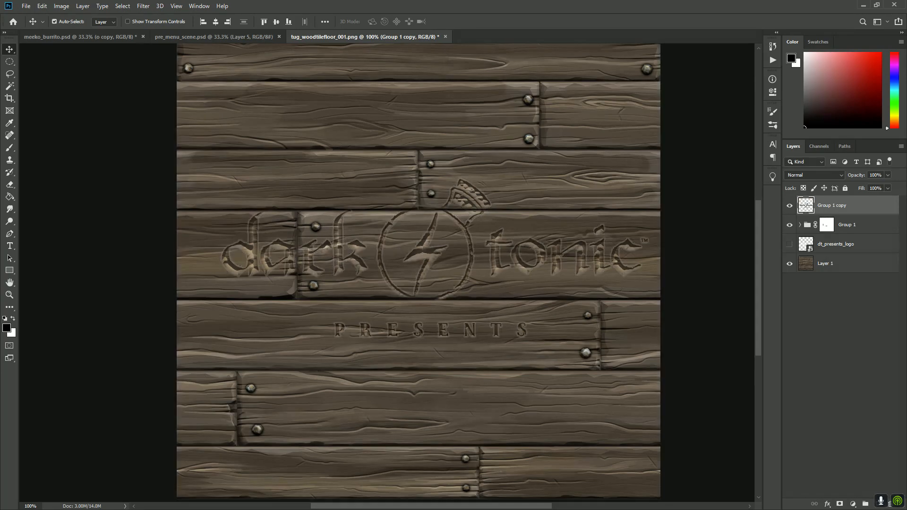
View the Group 1 copy cut-out on its own and turn the other layers' visibility back on.
{"action": "left_click", "coordinate": [790, 205], "text": "alt"}
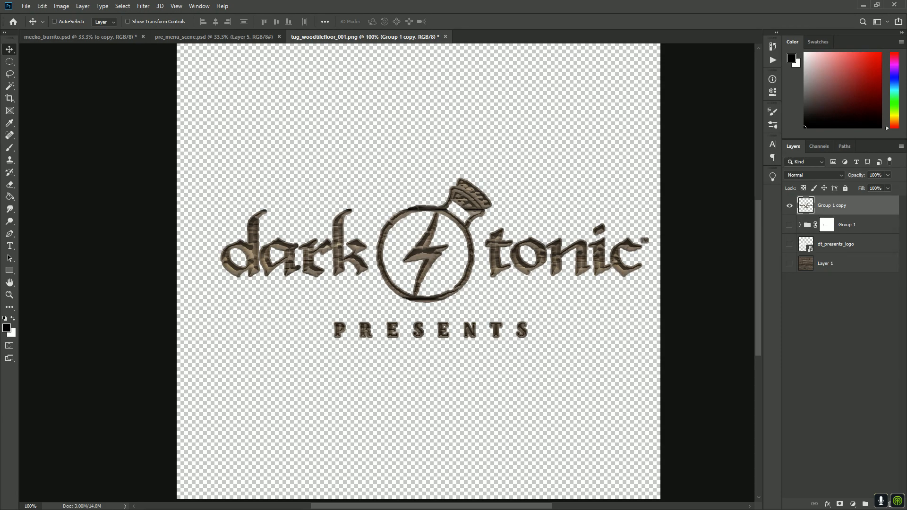
{"action": "left_click", "coordinate": [789, 225]}
{"action": "left_click", "coordinate": [790, 244]}
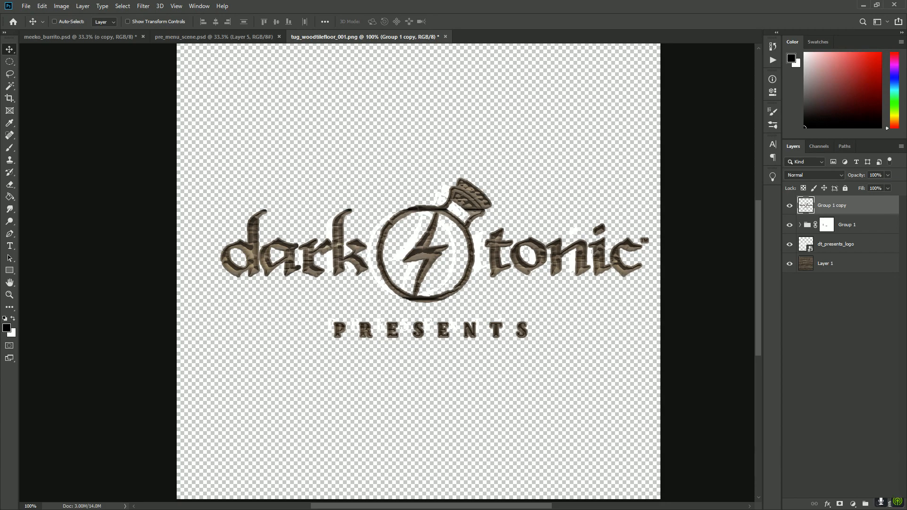
{"action": "left_click", "coordinate": [789, 263]}
Show the thickened dt_presents_logo copy 3 beneath the cut-out, with dt_presents_logo copy 4 and the base dt_presents_logo hidden.
{"action": "left_click", "coordinate": [800, 225]}
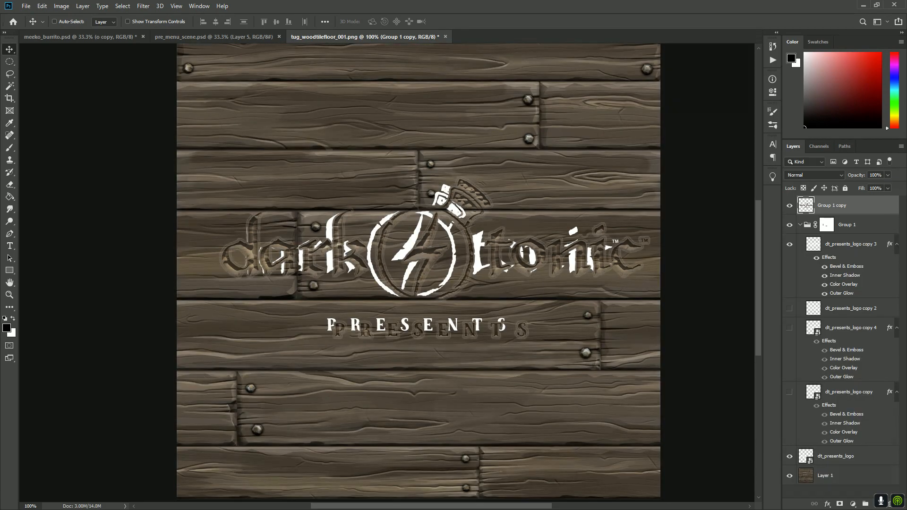
{"action": "left_click", "coordinate": [788, 205]}
{"action": "left_click", "coordinate": [850, 244]}
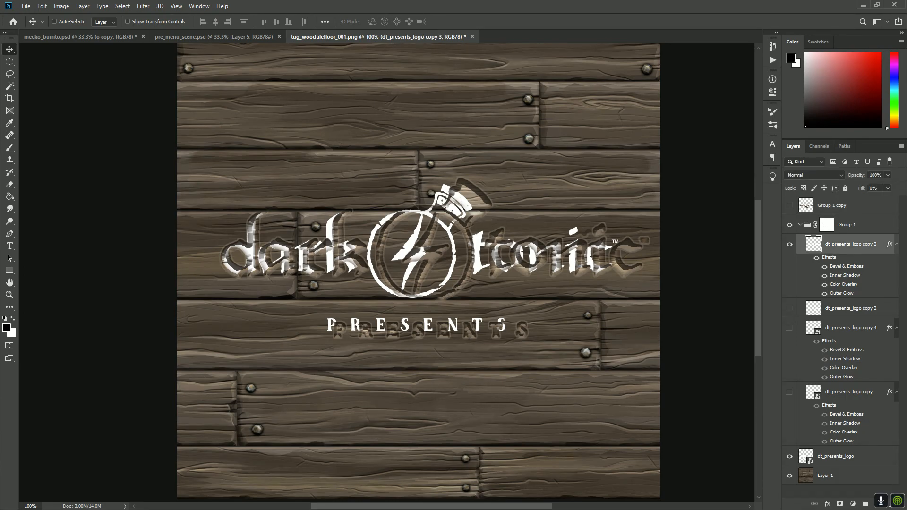
{"action": "left_click", "coordinate": [789, 456]}
{"action": "left_click", "coordinate": [789, 205]}
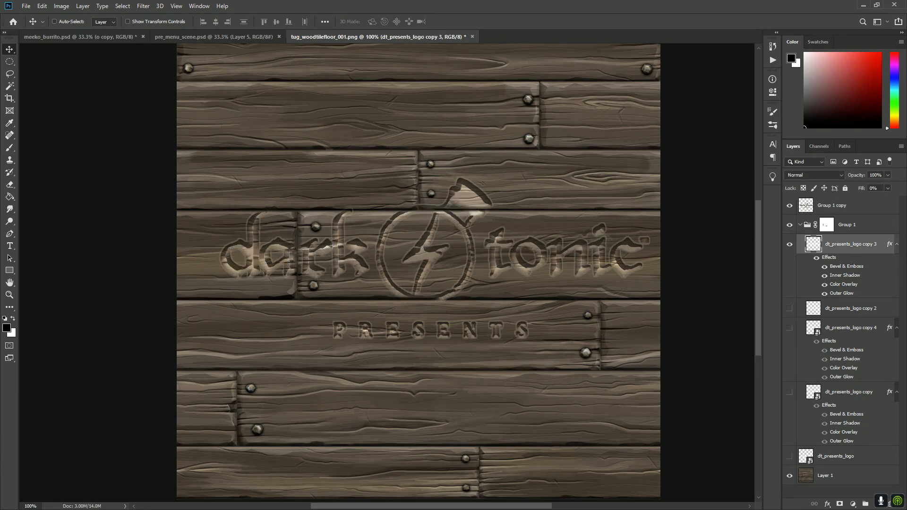
Compare the thickened carving with and without the Group 1 copy cut-out, leaving the cut-out visible.
{"action": "left_click", "coordinate": [789, 205]}
{"action": "left_click", "coordinate": [788, 205]}
{"action": "left_click", "coordinate": [789, 205]}
{"action": "left_click", "coordinate": [789, 205]}
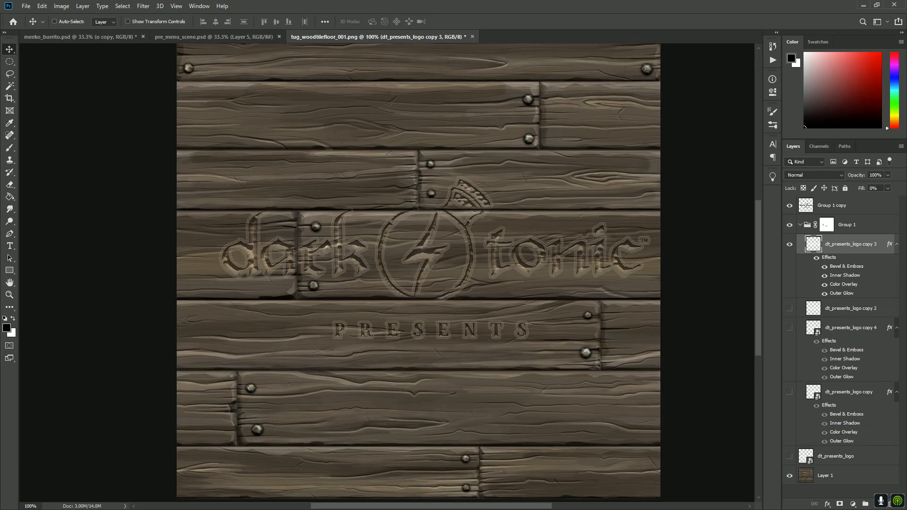
{"action": "left_click", "coordinate": [789, 205]}
{"action": "left_click", "coordinate": [789, 205]}
{"action": "left_click", "coordinate": [789, 205]}
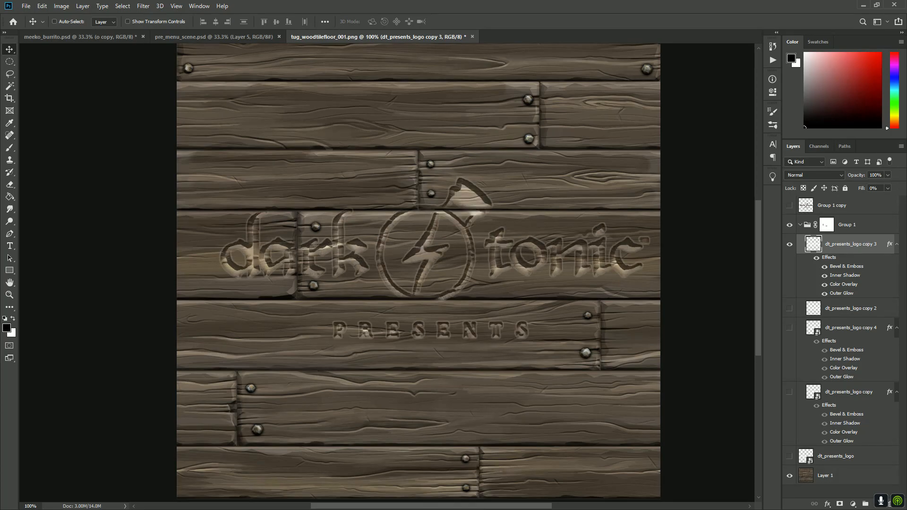
{"action": "left_click", "coordinate": [789, 205]}
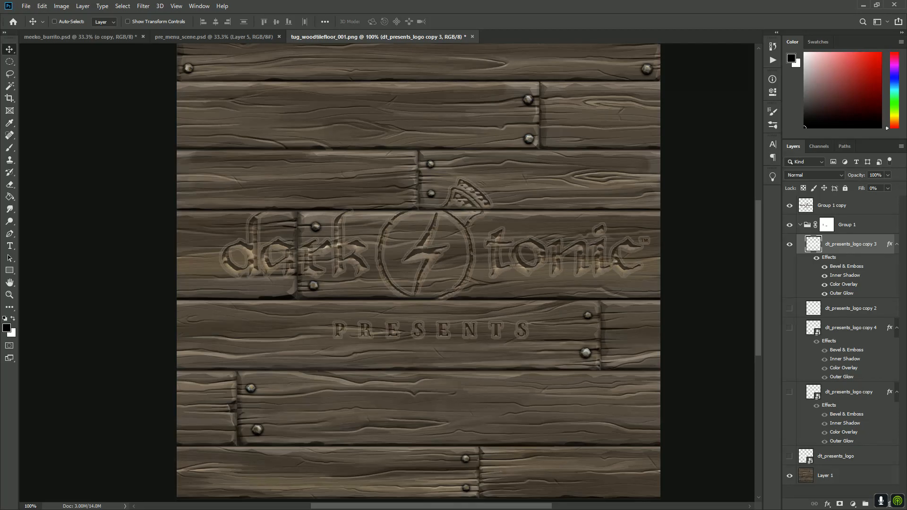
{"action": "left_click", "coordinate": [789, 205]}
{"action": "left_click", "coordinate": [789, 205]}
Add a layer mask to Group 1 copy and fill the mask with black.
{"action": "left_click", "coordinate": [846, 205]}
{"action": "left_click", "coordinate": [840, 504]}
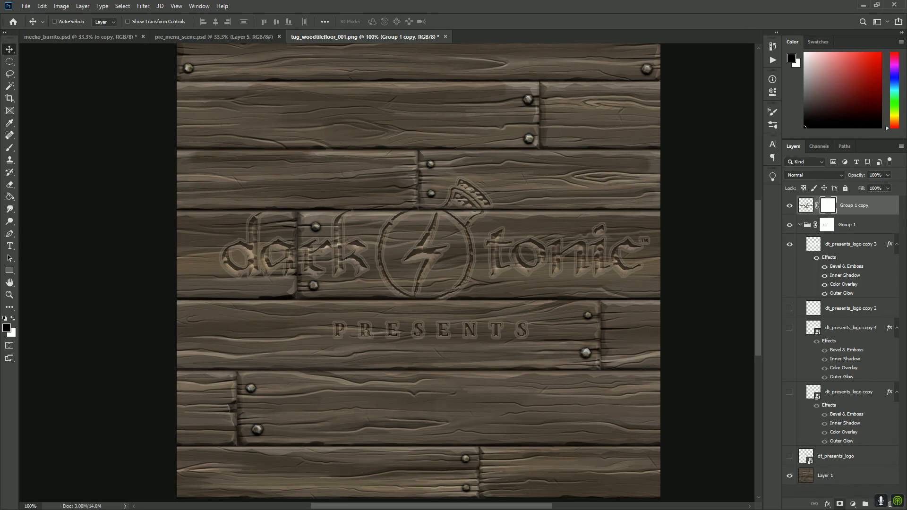
{"action": "key", "text": "z"}
{"action": "left_click", "coordinate": [493, 213]}
{"action": "left_click", "coordinate": [493, 213]}
{"action": "left_click_drag", "start_coordinate": [460, 158], "coordinate": [473, 208]}
{"action": "left_click", "coordinate": [474, 208]}
{"action": "left_click", "coordinate": [505, 272], "text": "alt"}
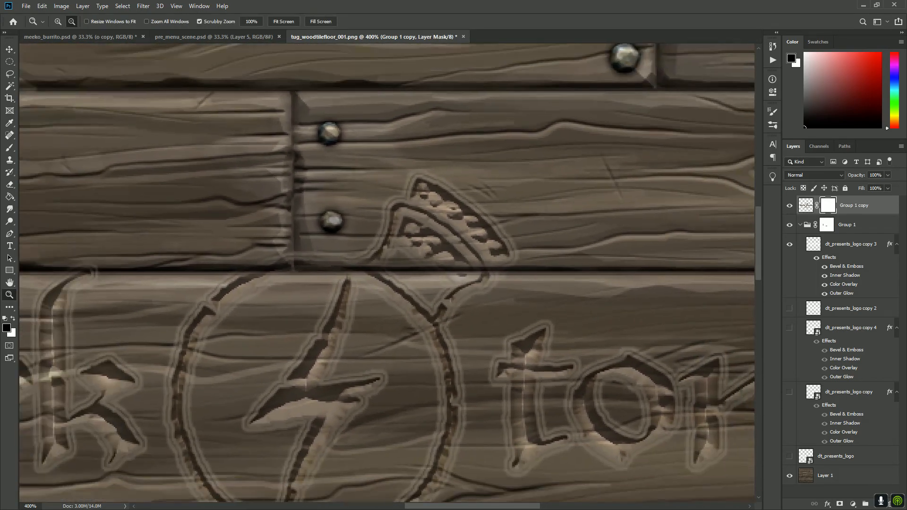
{"action": "left_click", "coordinate": [522, 279], "text": "alt"}
{"action": "left_click", "coordinate": [513, 278], "text": "alt"}
{"action": "left_click_drag", "start_coordinate": [513, 279], "coordinate": [508, 259]}
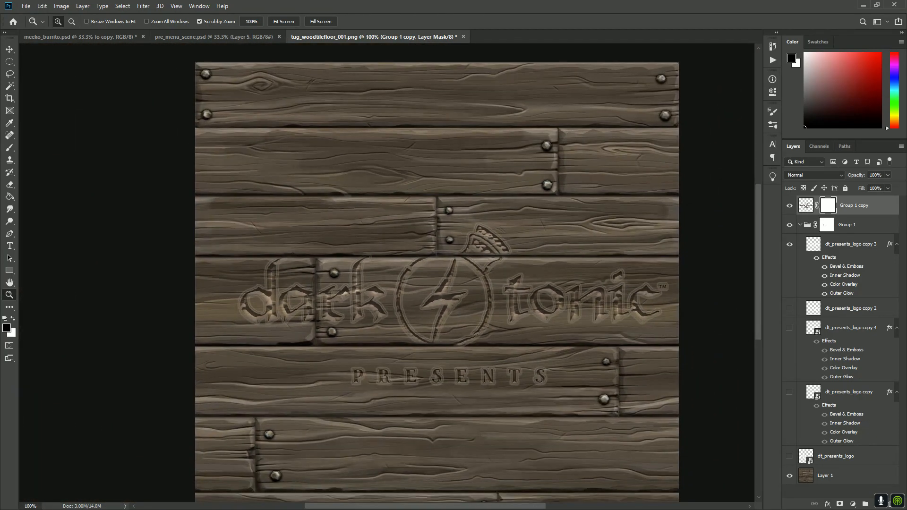
{"action": "key", "text": "g"}
{"action": "left_click", "coordinate": [508, 259]}
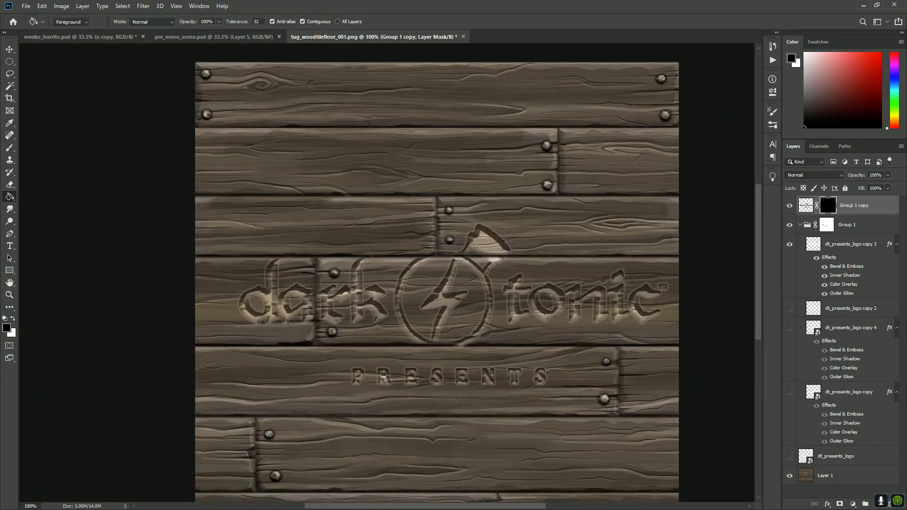
Choose a hard round brush and set its size to 7 px for masking the bottle-neck detail.
{"action": "key", "text": "z"}
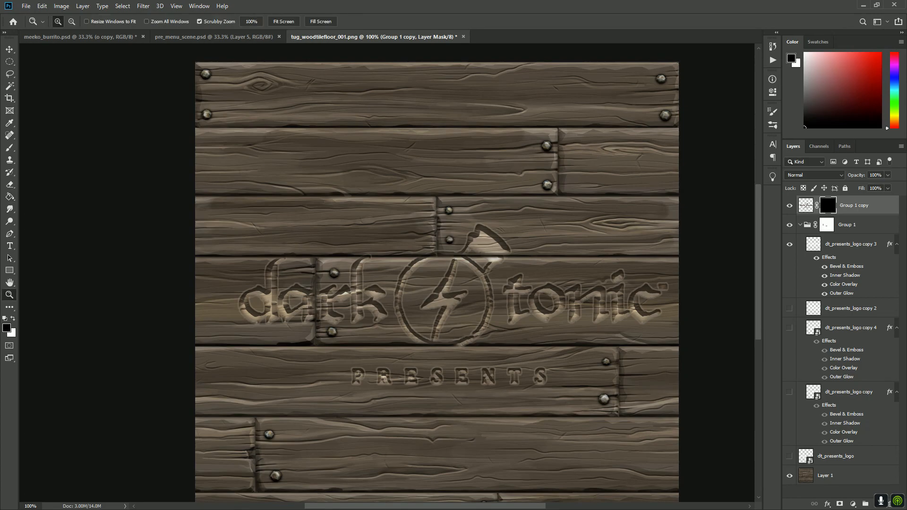
{"action": "left_click", "coordinate": [490, 247]}
{"action": "left_click", "coordinate": [496, 247]}
{"action": "left_click", "coordinate": [496, 246]}
{"action": "key", "text": "b"}
{"action": "right_click", "coordinate": [495, 259]}
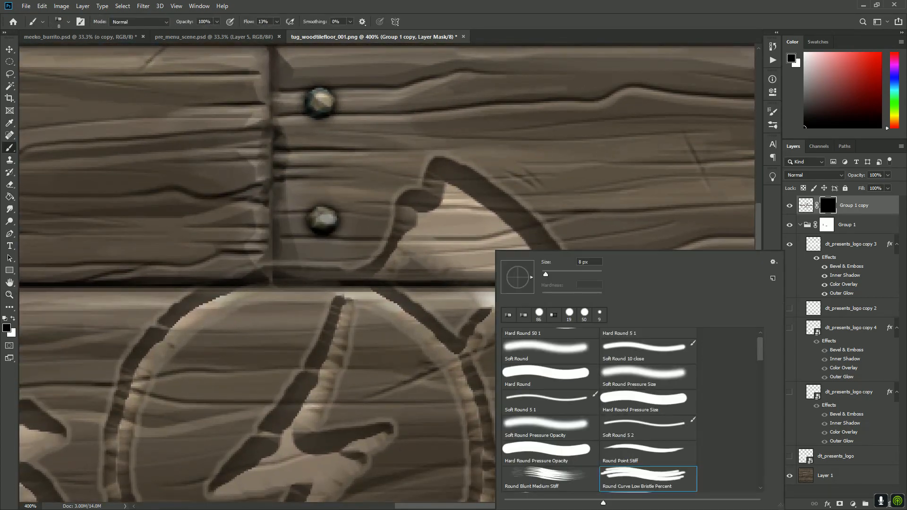
{"action": "scroll", "coordinate": [599, 410], "scroll_direction": "up", "scroll_amount": 1}
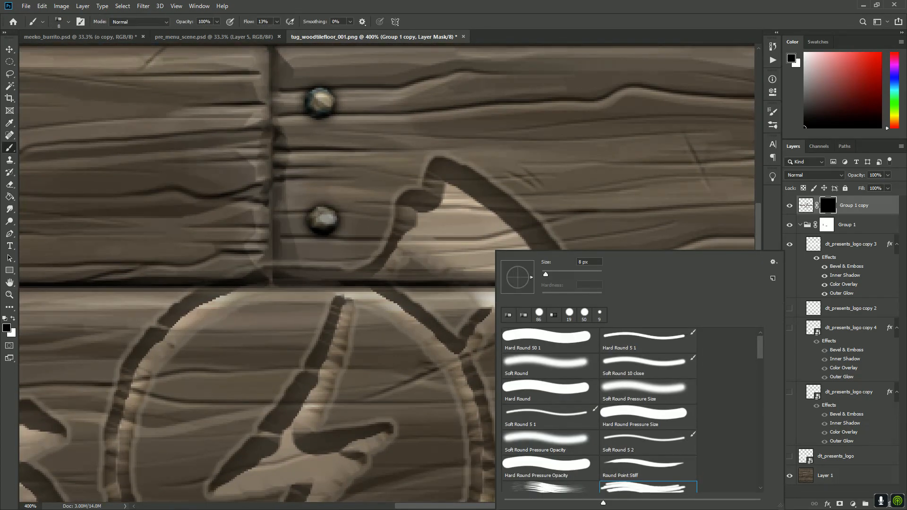
{"action": "left_click", "coordinate": [550, 340]}
{"action": "left_click_drag", "start_coordinate": [556, 274], "coordinate": [544, 275]}
{"action": "key", "text": "Return"}
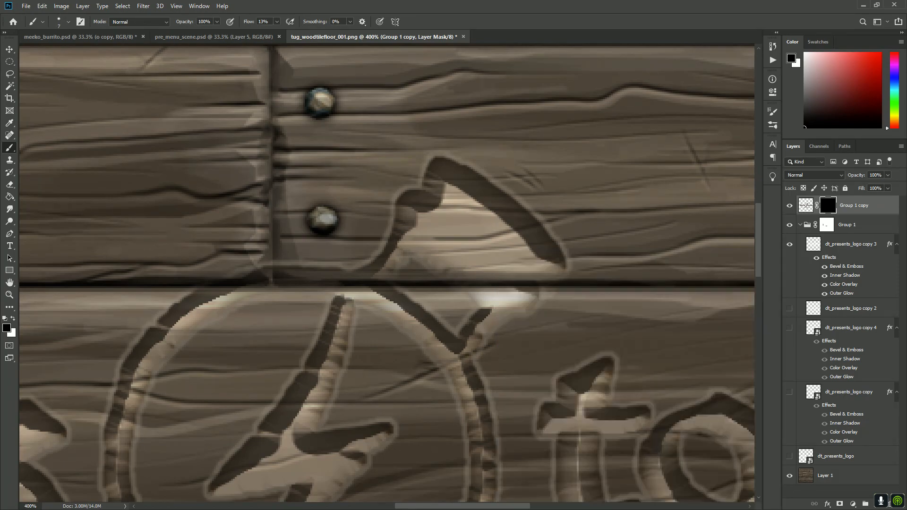
Paint white on the Group 1 copy mask over the bottle neck above the lightning circle to restore its fine detail.
{"action": "key", "text": "x"}
{"action": "mouse_move", "coordinate": [456, 217]}
{"action": "left_mouse_down"}
{"action": "mouse_move", "coordinate": [441, 229]}
{"action": "mouse_move", "coordinate": [444, 205]}
{"action": "mouse_move", "coordinate": [458, 195]}
{"action": "mouse_move", "coordinate": [516, 242]}
{"action": "mouse_move", "coordinate": [507, 270]}
{"action": "mouse_move", "coordinate": [534, 267]}
{"action": "mouse_move", "coordinate": [491, 295]}
{"action": "mouse_move", "coordinate": [493, 264]}
{"action": "mouse_move", "coordinate": [468, 227]}
{"action": "mouse_move", "coordinate": [435, 258]}
{"action": "mouse_move", "coordinate": [408, 243]}
{"action": "mouse_move", "coordinate": [393, 257]}
{"action": "mouse_move", "coordinate": [458, 186]}
{"action": "mouse_move", "coordinate": [544, 250]}
{"action": "mouse_move", "coordinate": [494, 302]}
{"action": "mouse_move", "coordinate": [525, 295]}
{"action": "mouse_move", "coordinate": [484, 301]}
{"action": "mouse_move", "coordinate": [500, 304]}
{"action": "left_mouse_up"}
{"action": "mouse_move", "coordinate": [504, 274]}
{"action": "left_mouse_down"}
{"action": "mouse_move", "coordinate": [448, 267]}
{"action": "mouse_move", "coordinate": [419, 229]}
{"action": "left_mouse_up"}
{"action": "mouse_move", "coordinate": [427, 216]}
{"action": "left_mouse_down"}
{"action": "mouse_move", "coordinate": [431, 209]}
{"action": "mouse_move", "coordinate": [420, 212]}
{"action": "mouse_move", "coordinate": [445, 173]}
{"action": "mouse_move", "coordinate": [487, 201]}
{"action": "left_mouse_up"}
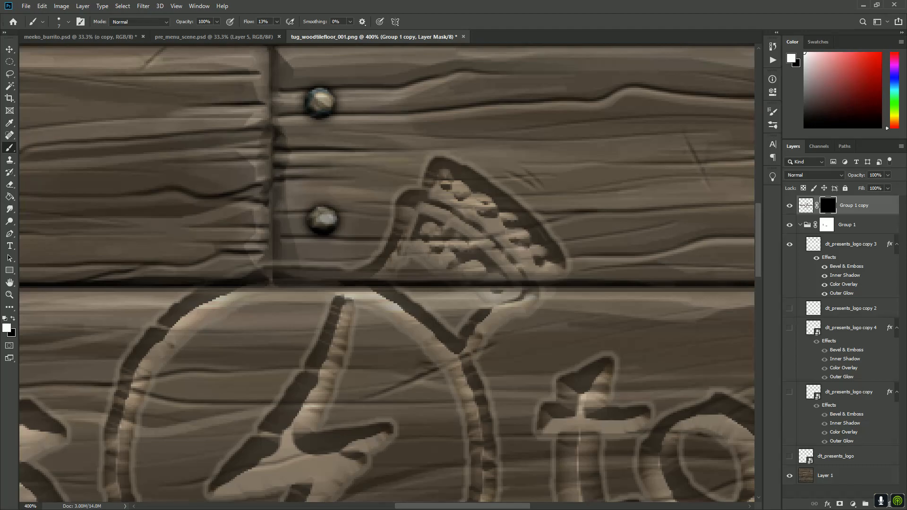
{"action": "left_click_drag", "start_coordinate": [546, 262], "coordinate": [549, 265]}
{"action": "mouse_move", "coordinate": [514, 302]}
{"action": "left_mouse_down"}
{"action": "mouse_move", "coordinate": [495, 306]}
{"action": "mouse_move", "coordinate": [502, 306]}
{"action": "left_mouse_up"}
{"action": "left_click_drag", "start_coordinate": [496, 312], "coordinate": [522, 145]}
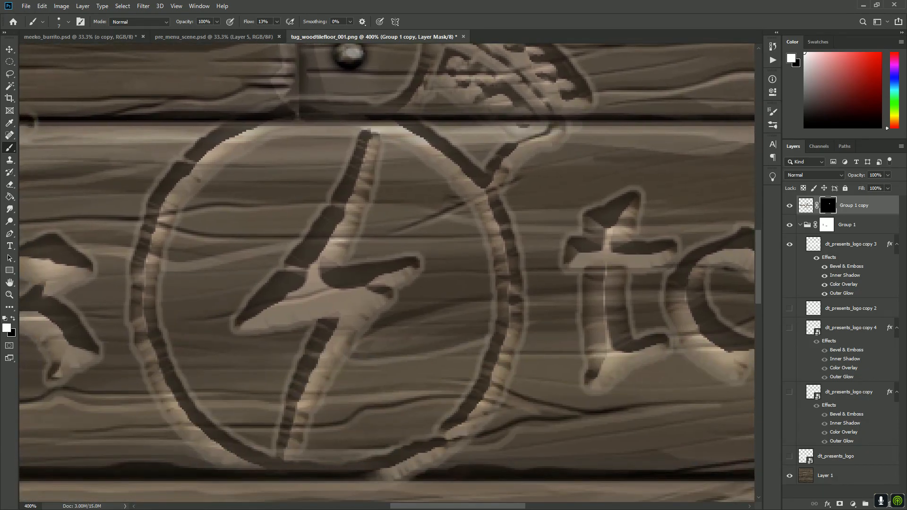
Examine the masked bottle neck and the rest of the carved logo across the wood planks.
{"action": "left_click_drag", "start_coordinate": [416, 283], "coordinate": [481, 267]}
{"action": "key", "text": "z"}
{"action": "left_click", "coordinate": [465, 203], "text": "alt"}
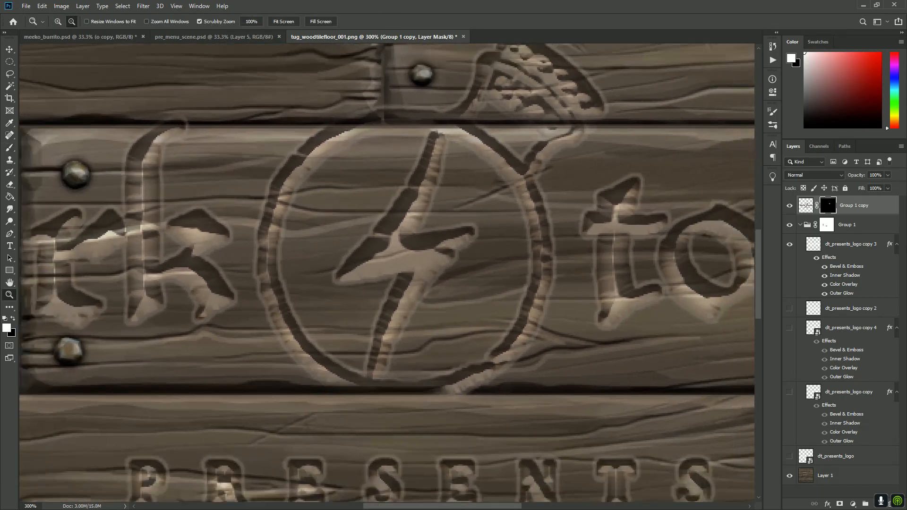
{"action": "left_click", "coordinate": [465, 203], "text": "alt"}
{"action": "scroll", "coordinate": [386, 273], "scroll_direction": "left", "scroll_amount": 6}
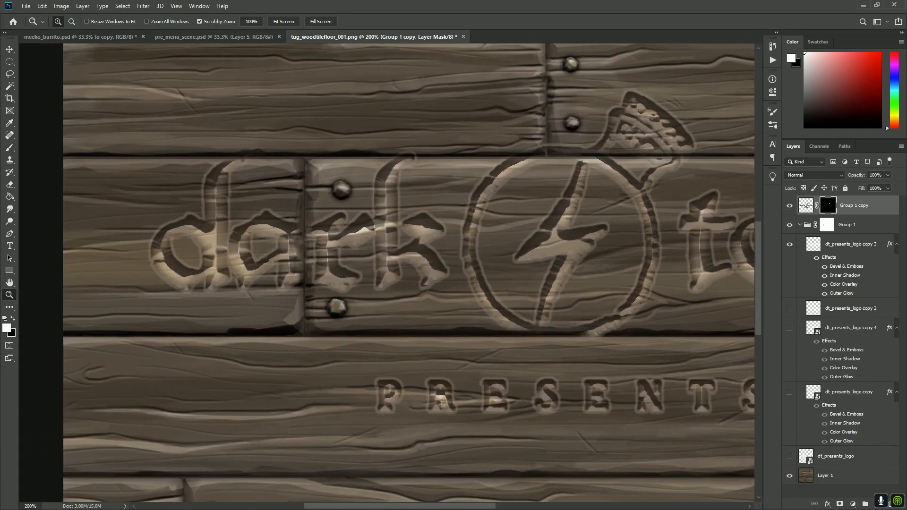
{"action": "key", "text": "b"}
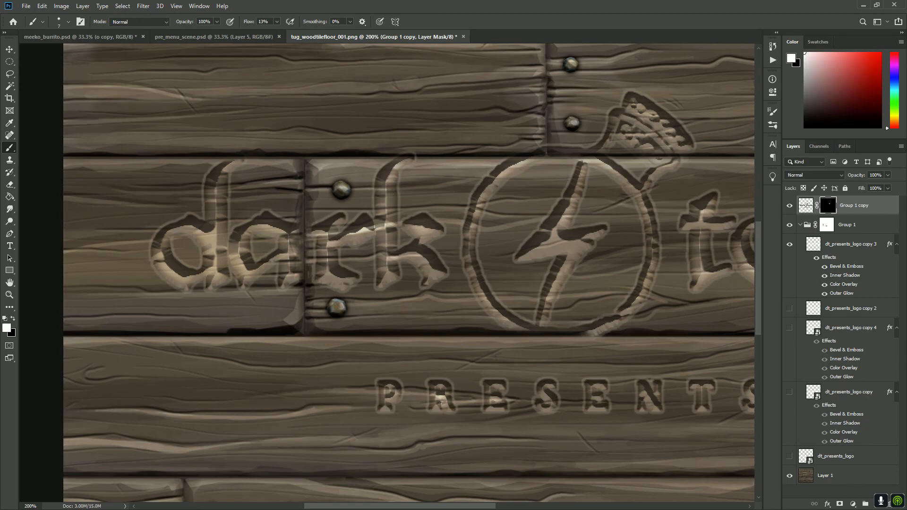
{"action": "scroll", "coordinate": [386, 273], "scroll_direction": "right", "scroll_amount": 10}
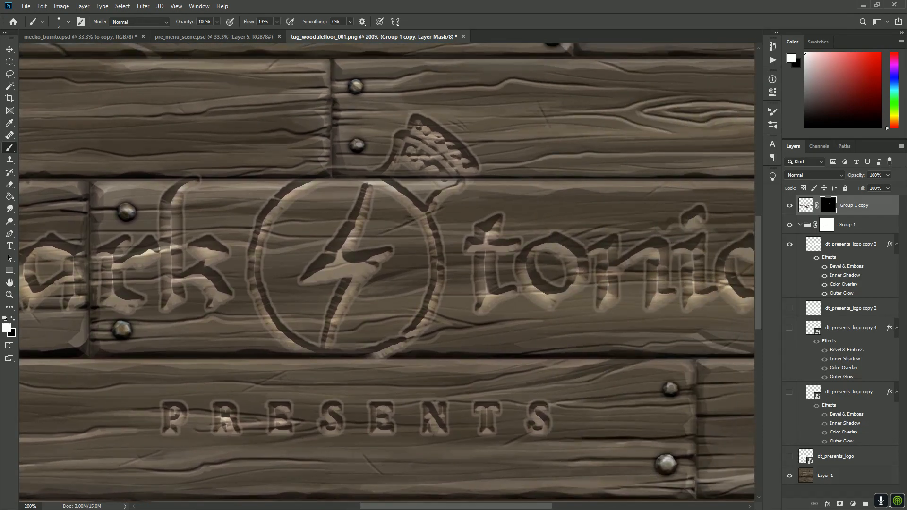
{"action": "key", "text": "z"}
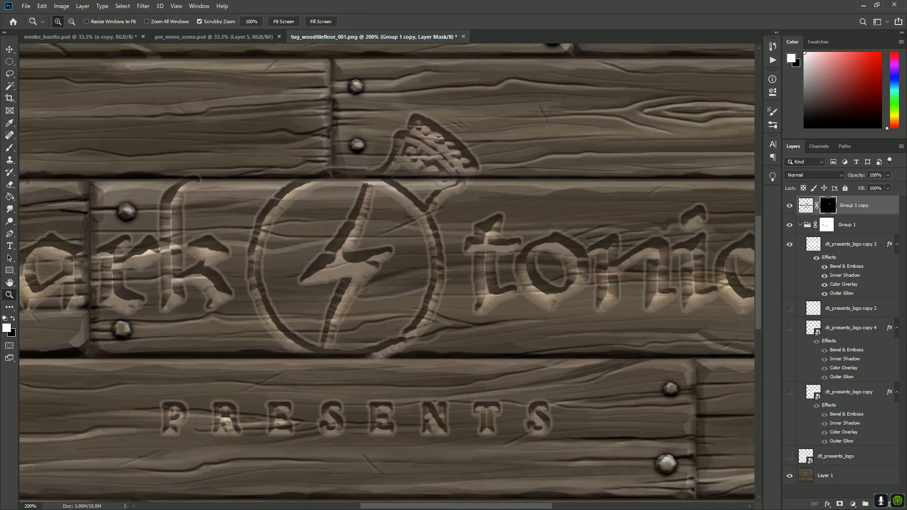
{"action": "left_click", "coordinate": [457, 245], "text": "alt"}
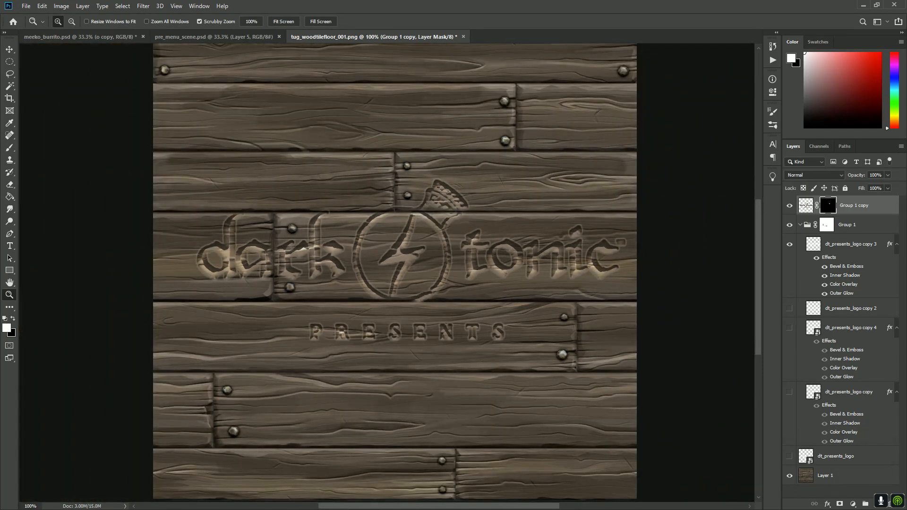
Paint black on the Group 1 layer mask around the TM mark to remove its surrounding halo.
{"action": "left_click", "coordinate": [626, 245]}
{"action": "left_click", "coordinate": [627, 245]}
{"action": "left_click", "coordinate": [627, 245]}
{"action": "left_click", "coordinate": [626, 244]}
{"action": "key", "text": "b"}
{"action": "mouse_move", "coordinate": [601, 232]}
{"action": "left_mouse_down"}
{"action": "mouse_move", "coordinate": [586, 235]}
{"action": "mouse_move", "coordinate": [613, 235]}
{"action": "left_mouse_up"}
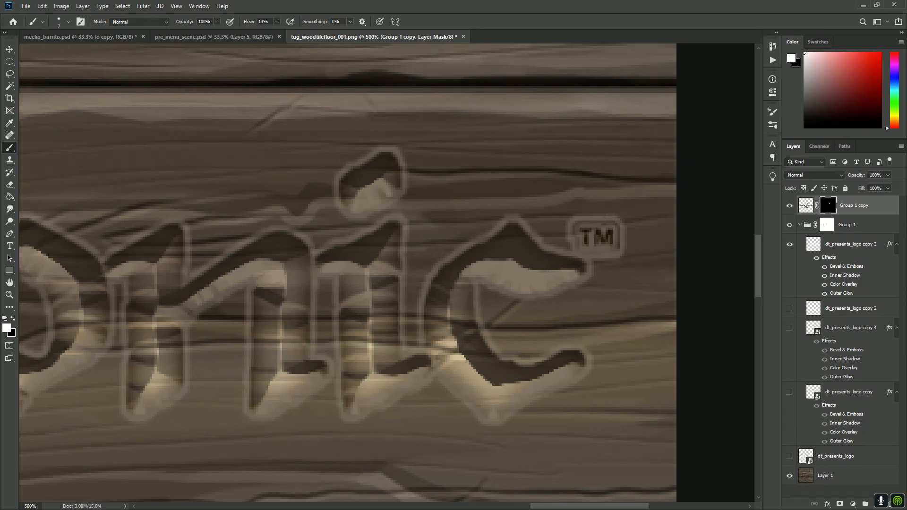
{"action": "left_click", "coordinate": [826, 225]}
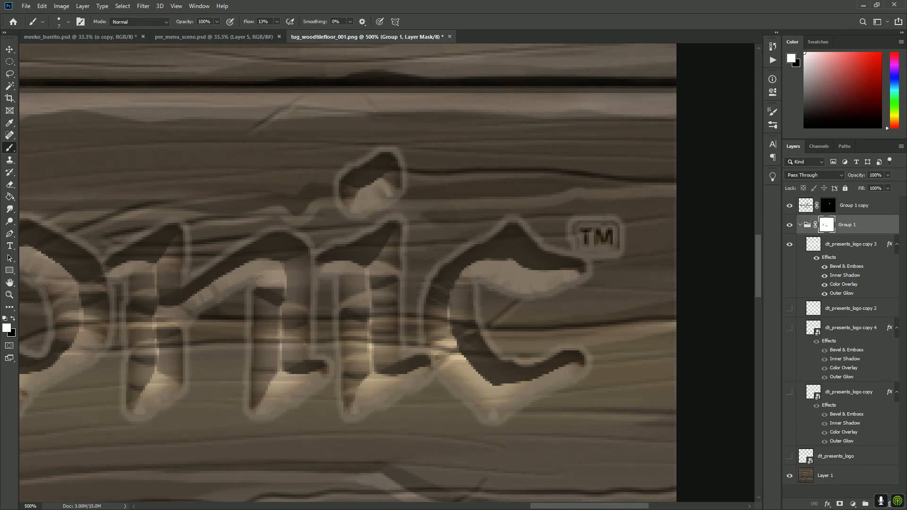
{"action": "key", "text": "x"}
{"action": "mouse_move", "coordinate": [619, 223]}
{"action": "left_mouse_down"}
{"action": "mouse_move", "coordinate": [576, 217]}
{"action": "mouse_move", "coordinate": [570, 230]}
{"action": "mouse_move", "coordinate": [622, 243]}
{"action": "mouse_move", "coordinate": [606, 256]}
{"action": "mouse_move", "coordinate": [571, 246]}
{"action": "left_mouse_up"}
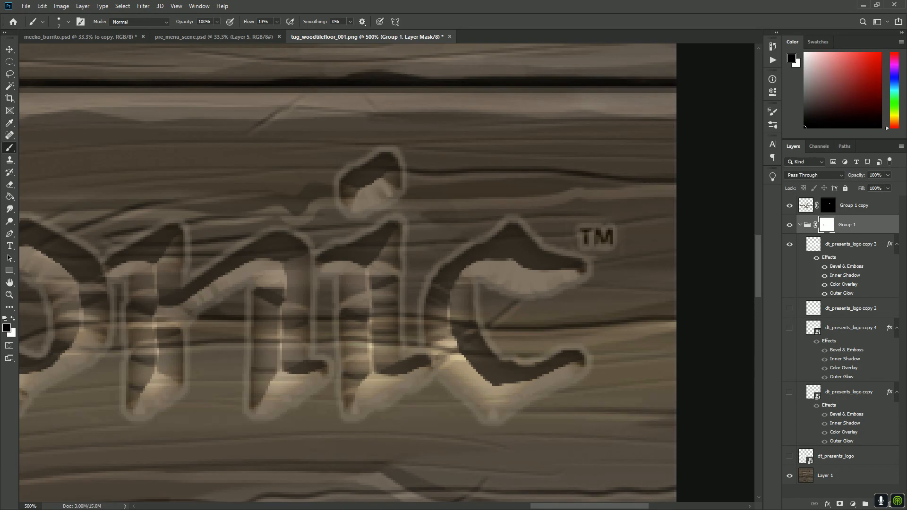
Examine the cleaned-up TM mark and the whole carved logo at several zoom levels.
{"action": "left_click_drag", "start_coordinate": [323, 304], "coordinate": [452, 274]}
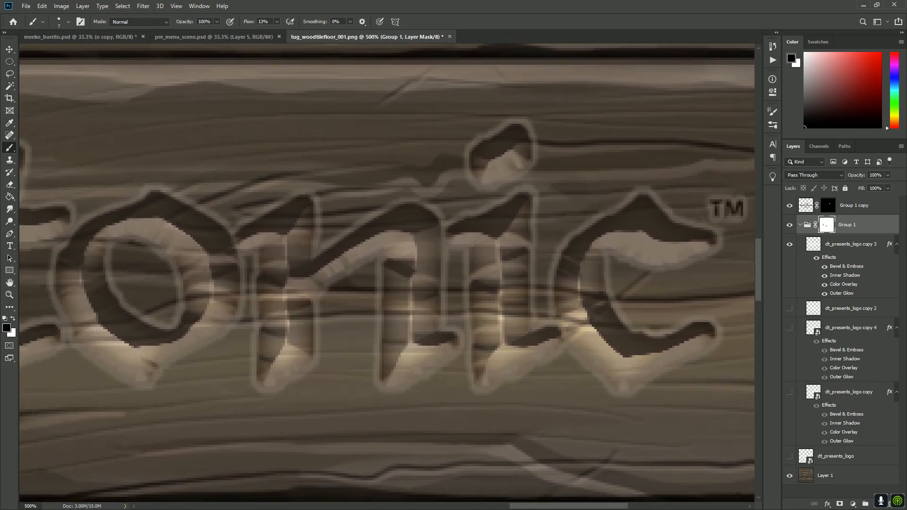
{"action": "key", "text": "alt+space"}
{"action": "left_click", "coordinate": [451, 274], "text": "alt"}
{"action": "left_click", "coordinate": [451, 274], "text": "alt"}
{"action": "left_click", "coordinate": [451, 274], "text": "alt"}
{"action": "key", "text": "ctrl+minus"}
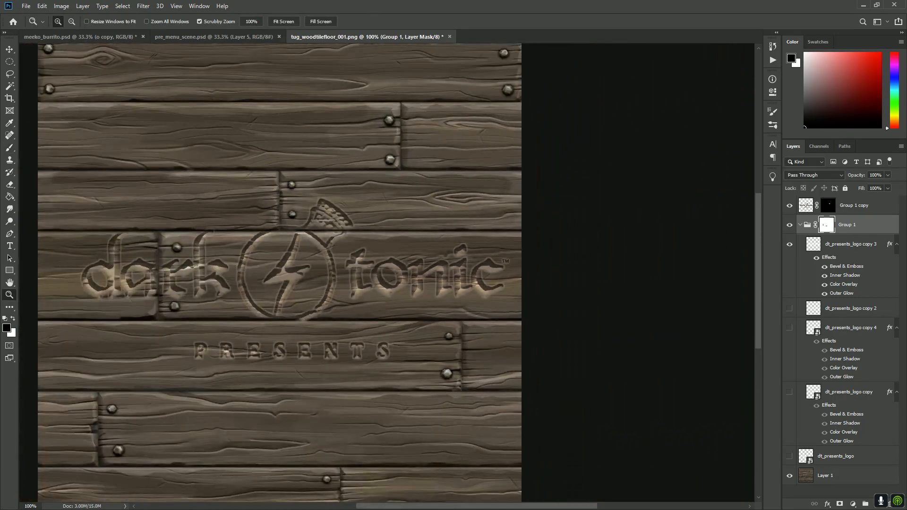
{"action": "key", "text": "b"}
{"action": "left_click", "coordinate": [828, 206]}
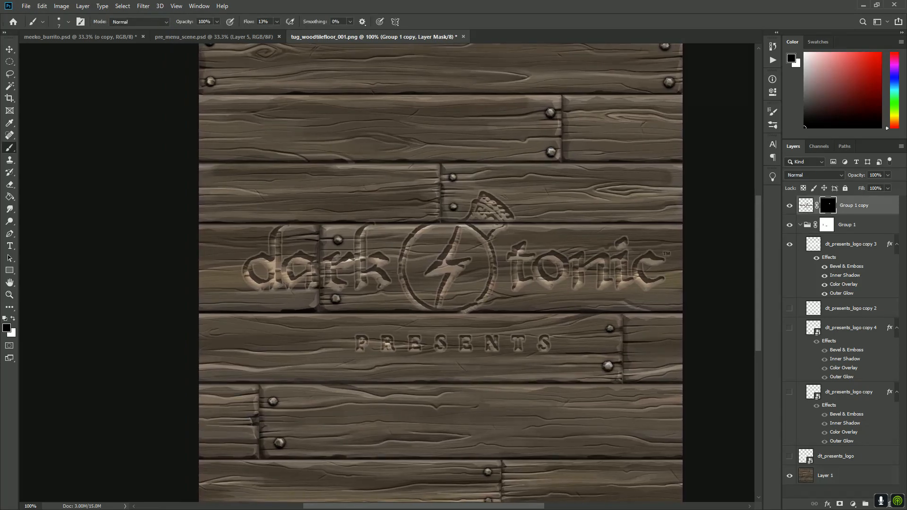
{"action": "key", "text": "z"}
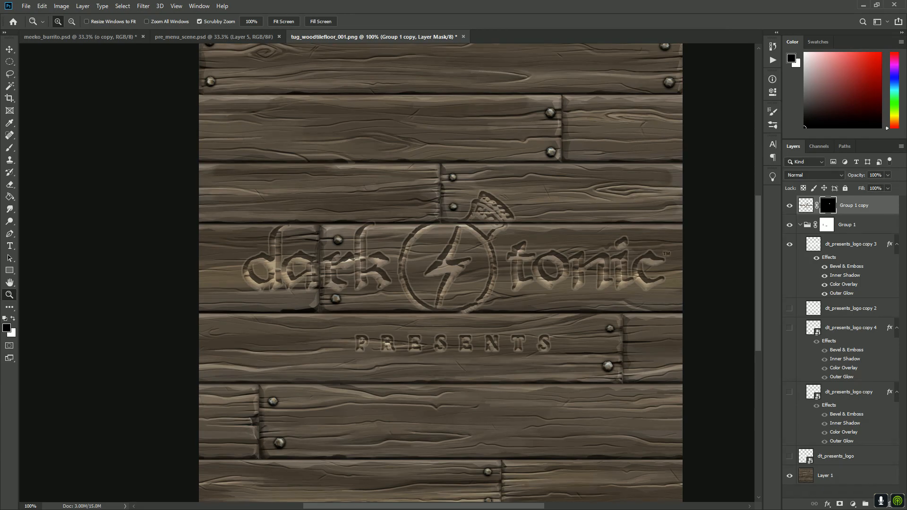
{"action": "key", "text": "v"}
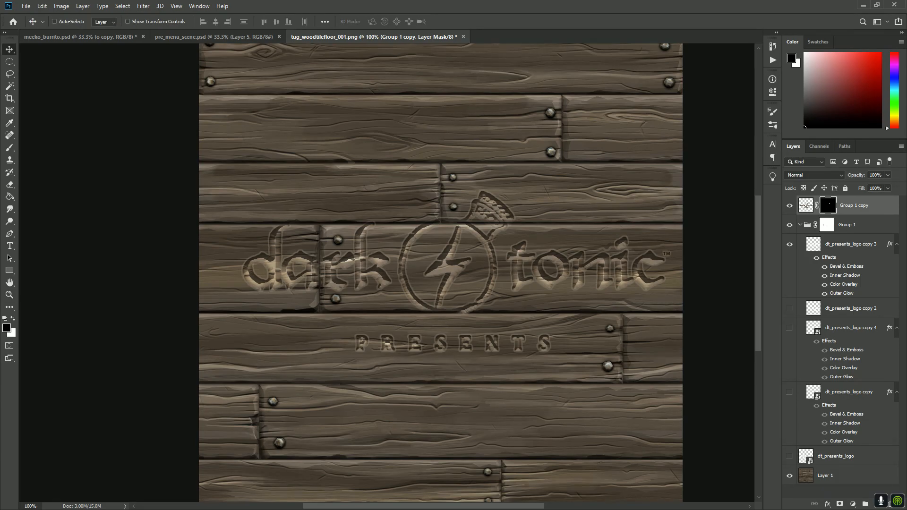
{"action": "key", "text": "z"}
{"action": "left_click", "coordinate": [531, 271], "text": "alt"}
{"action": "left_click", "coordinate": [531, 270], "text": "alt"}
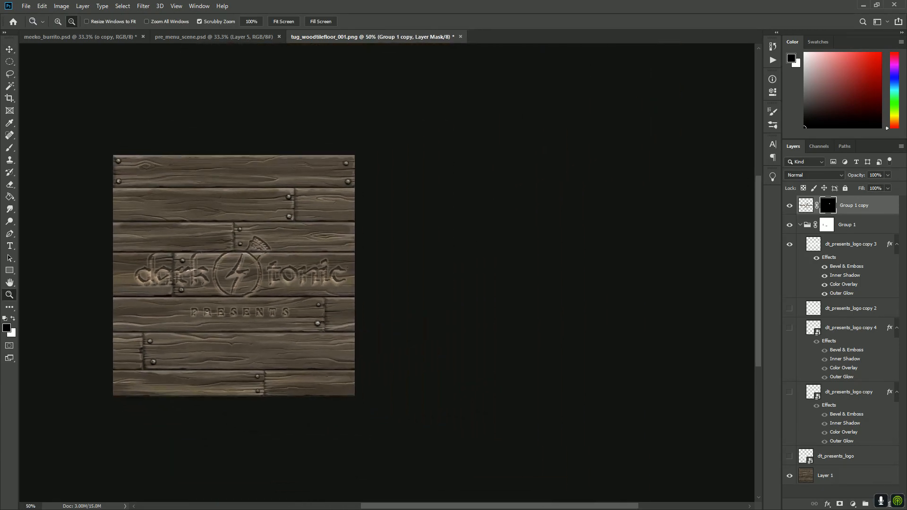
{"action": "key", "text": "ctrl+plus"}
{"action": "key", "text": "ctrl+plus"}
{"action": "key", "text": "ctrl+plus"}
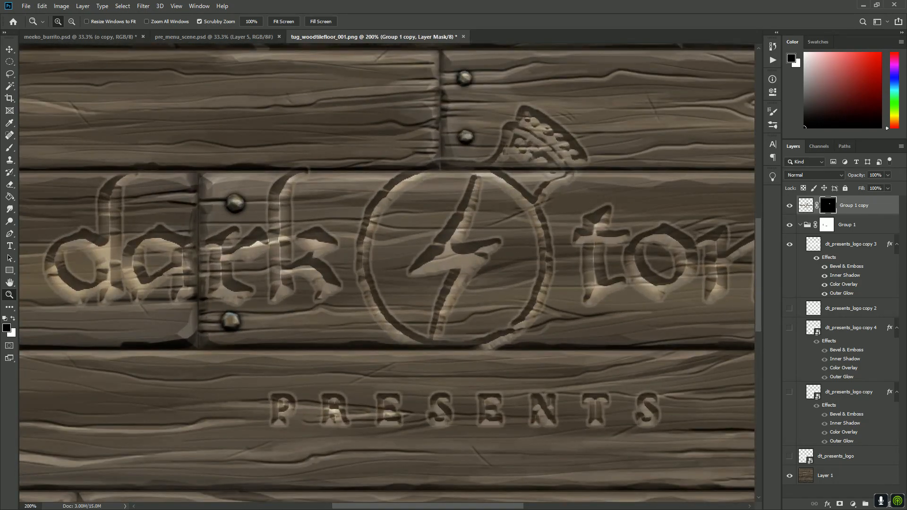
{"action": "key", "text": "v"}
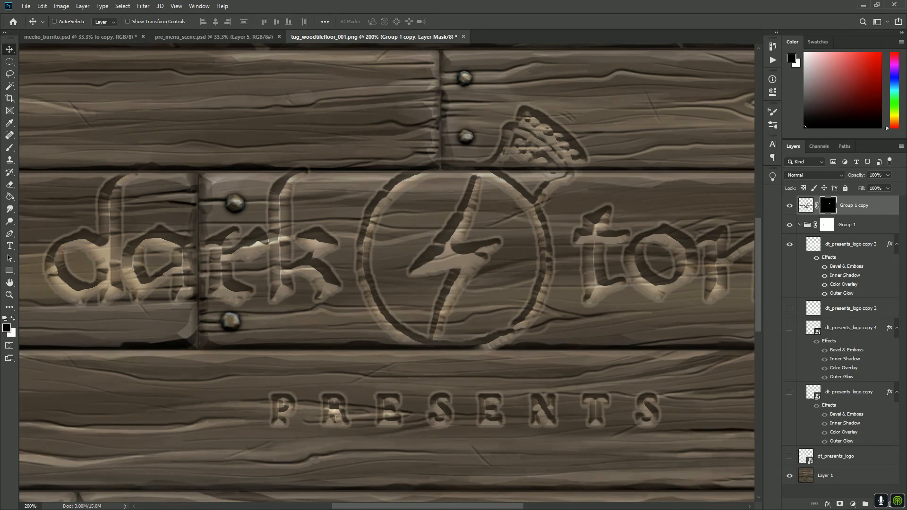
Set the Inner Shadow of dt_presents_logo copy 3 to color #3b352f with the Darker Color blend mode.
{"action": "double_click", "coordinate": [846, 265]}
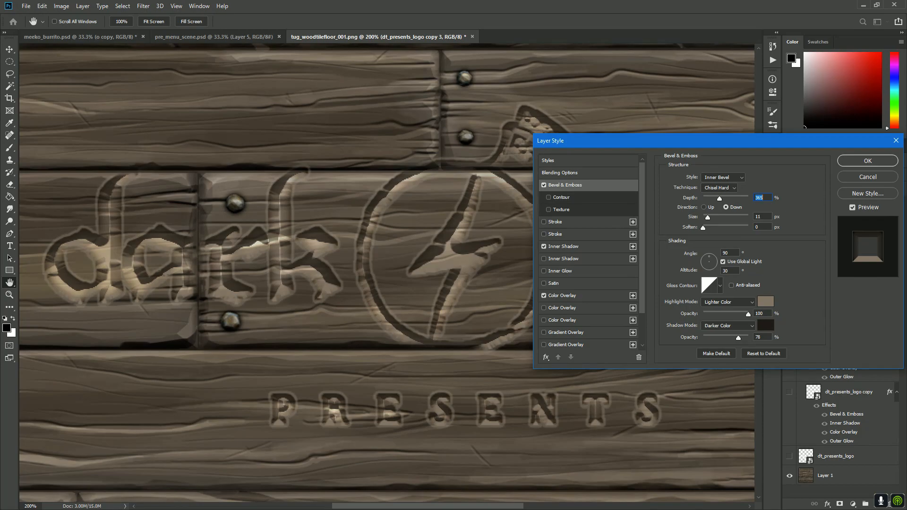
{"action": "left_click", "coordinate": [564, 246]}
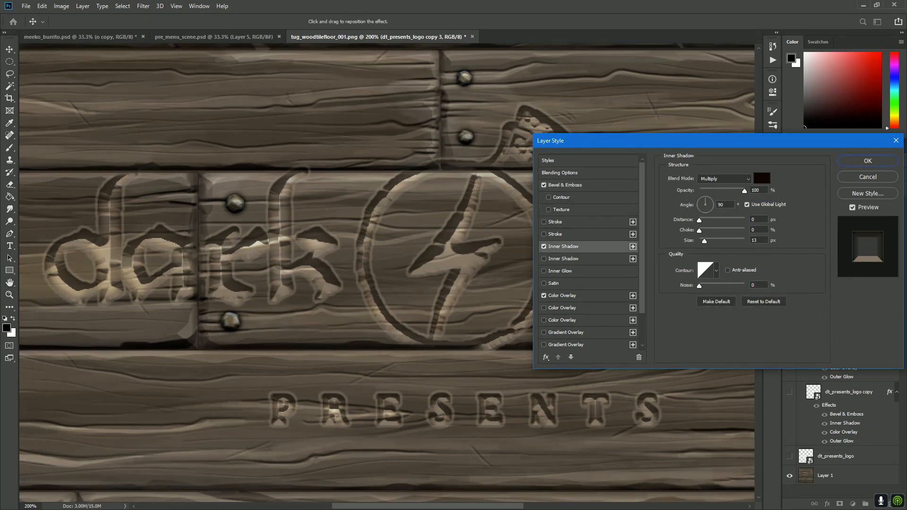
{"action": "left_click", "coordinate": [761, 179]}
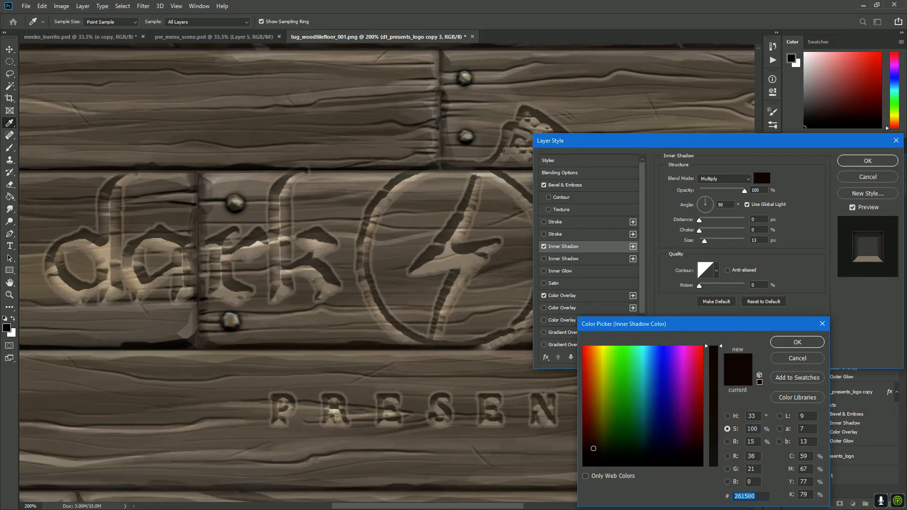
{"action": "type", "text": "3b352f"}
{"action": "key", "text": "Return"}
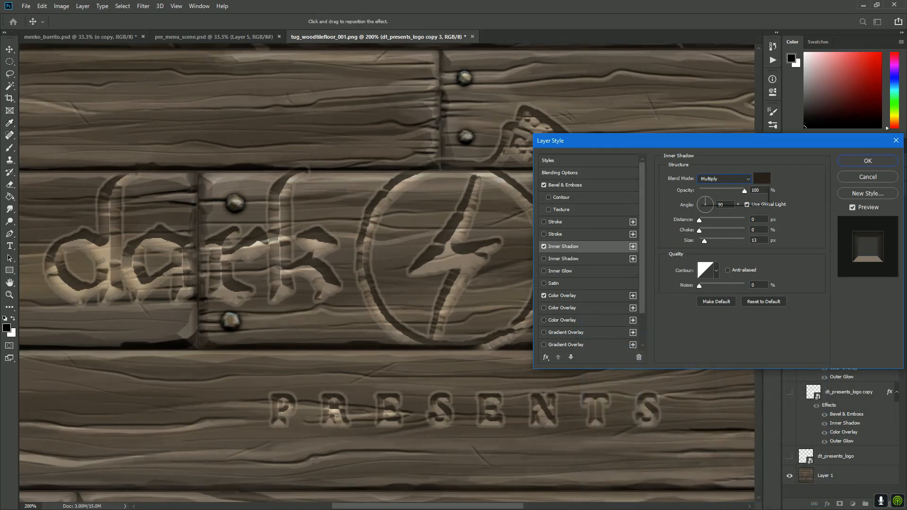
{"action": "left_click", "coordinate": [723, 179]}
{"action": "left_click", "coordinate": [712, 237]}
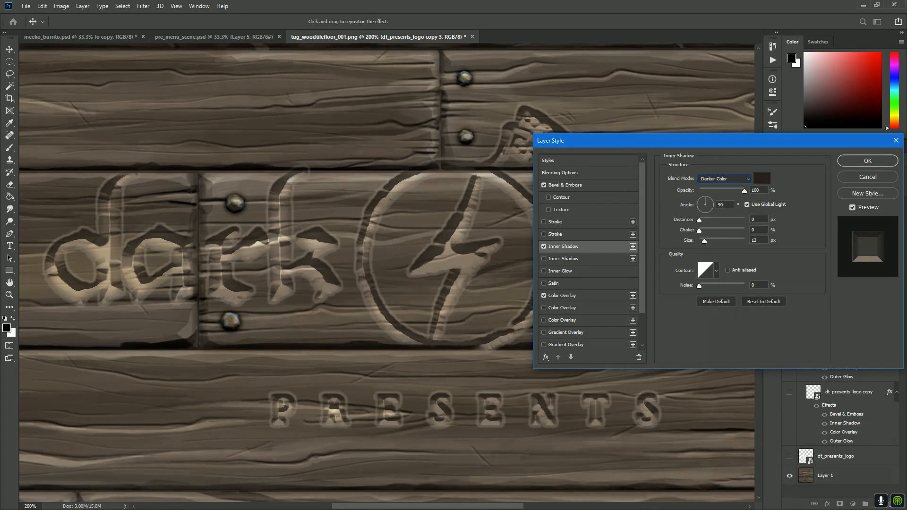
Set the Inner Shadow choke to 16%.
{"action": "mouse_move", "coordinate": [699, 230]}
{"action": "left_mouse_down"}
{"action": "mouse_move", "coordinate": [744, 230]}
{"action": "mouse_move", "coordinate": [699, 231]}
{"action": "mouse_move", "coordinate": [714, 231]}
{"action": "left_mouse_up"}
{"action": "key", "text": "Down"}
{"action": "key", "text": "Down"}
{"action": "key", "text": "Down"}
{"action": "key", "text": "Down"}
{"action": "key", "text": "Down"}
{"action": "key", "text": "Down"}
{"action": "key", "text": "Down"}
{"action": "key", "text": "Down"}
{"action": "key", "text": "Down"}
{"action": "key", "text": "Down"}
{"action": "key", "text": "Down"}
{"action": "key", "text": "Down"}
{"action": "key", "text": "Down"}
{"action": "key", "text": "Down"}
{"action": "key", "text": "Down"}
{"action": "key", "text": "Down"}
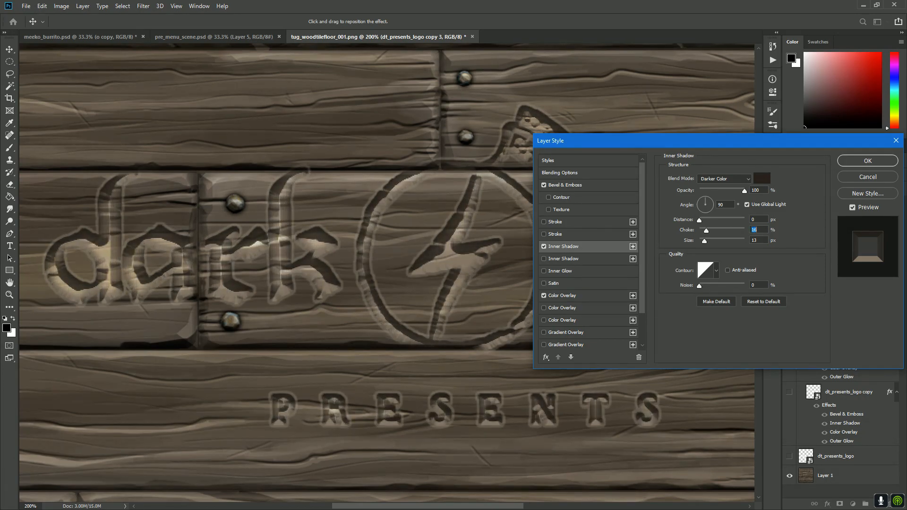
Try out various Inner Shadow sizes between 4 px and 109 px on the carved logo.
{"action": "key", "text": "Tab"}
{"action": "key", "text": "Down"}
{"action": "key", "text": "Down"}
{"action": "key", "text": "Down"}
{"action": "key", "text": "Down"}
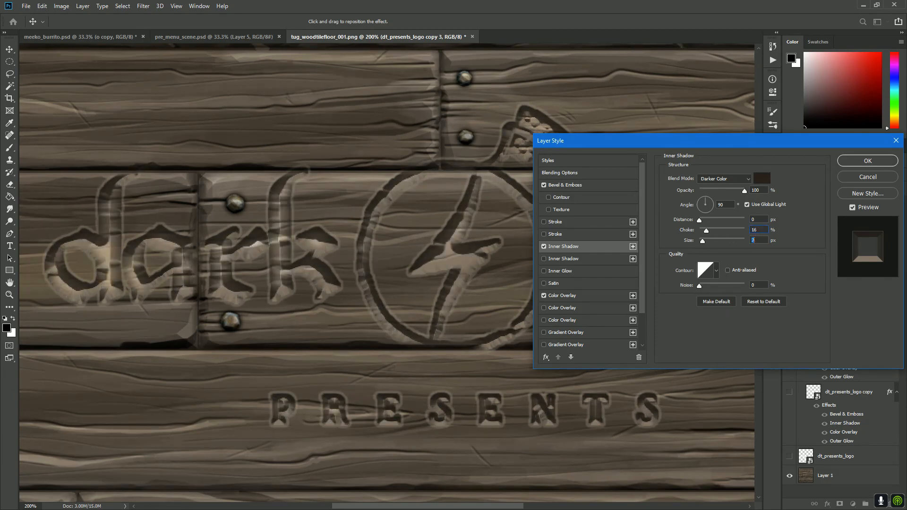
{"action": "key", "text": "Up"}
{"action": "key", "text": "Up"}
{"action": "key", "text": "Up"}
{"action": "key", "text": "Up"}
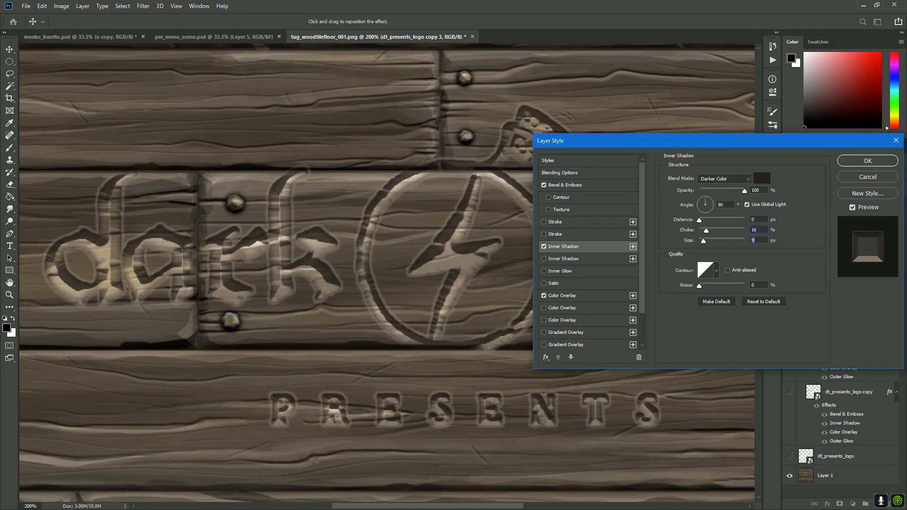
{"action": "key", "text": "Down"}
{"action": "key", "text": "Down"}
{"action": "key", "text": "Down"}
{"action": "key", "text": "Down"}
{"action": "key", "text": "Down"}
{"action": "key", "text": "Down"}
{"action": "key", "text": "Down"}
{"action": "key", "text": "Down"}
{"action": "key", "text": "Down"}
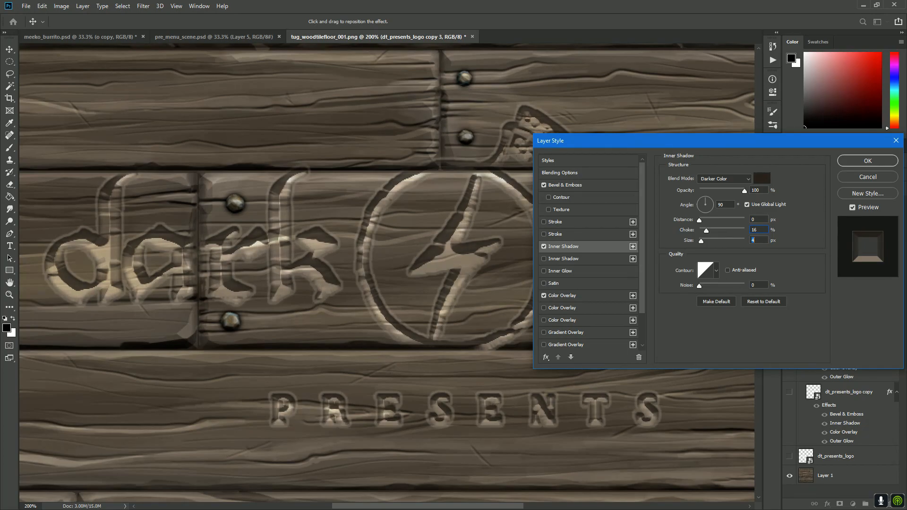
{"action": "key", "text": "Up"}
{"action": "key", "text": "Up"}
{"action": "key", "text": "Up"}
{"action": "key", "text": "Up"}
{"action": "key", "text": "Up"}
{"action": "key", "text": "Up"}
{"action": "key", "text": "Up"}
{"action": "key", "text": "Up"}
{"action": "key", "text": "Up"}
{"action": "key", "text": "Up"}
{"action": "key", "text": "Up"}
{"action": "key", "text": "Up"}
{"action": "key", "text": "Up"}
{"action": "key", "text": "Up"}
{"action": "key", "text": "Up"}
{"action": "key", "text": "Up"}
{"action": "key", "text": "Up"}
{"action": "key", "text": "Up"}
{"action": "key", "text": "Up"}
{"action": "key", "text": "Up"}
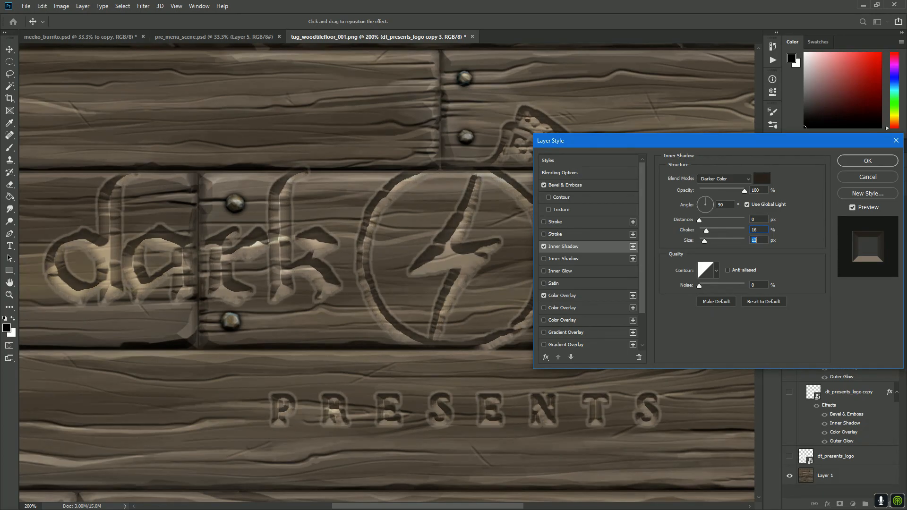
{"action": "key", "text": "Up"}
{"action": "key", "text": "Up"}
{"action": "key", "text": "Up"}
{"action": "key", "text": "Up"}
{"action": "key", "text": "Up"}
{"action": "key", "text": "Up"}
{"action": "key", "text": "Up"}
{"action": "key", "text": "Up"}
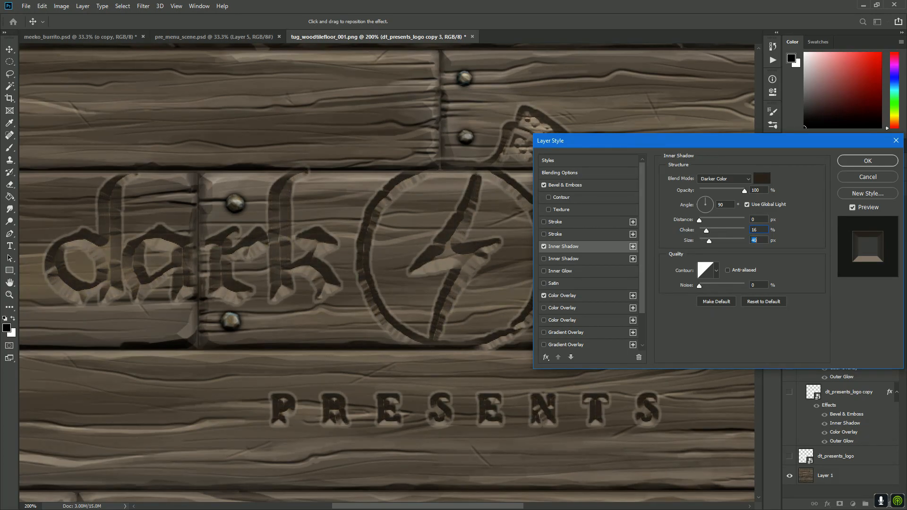
{"action": "key", "text": "Down"}
{"action": "key", "text": "Down"}
{"action": "key", "text": "Down"}
{"action": "key", "text": "Down"}
{"action": "key", "text": "Down"}
{"action": "key", "text": "Down"}
{"action": "key", "text": "Down"}
{"action": "key", "text": "Down"}
{"action": "key", "text": "Down"}
{"action": "key", "text": "Down"}
{"action": "key", "text": "Down"}
{"action": "key", "text": "Down"}
{"action": "key", "text": "Down"}
{"action": "key", "text": "Down"}
{"action": "key", "text": "Down"}
{"action": "key", "text": "Down"}
{"action": "key", "text": "Down"}
{"action": "key", "text": "Down"}
{"action": "key", "text": "Down"}
{"action": "key", "text": "Down"}
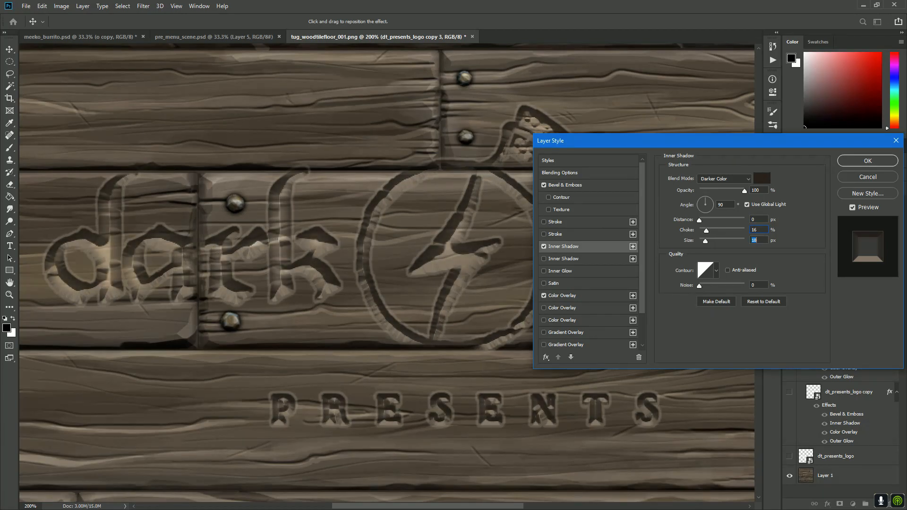
{"action": "key", "text": "Down"}
{"action": "key", "text": "Down"}
{"action": "key", "text": "Down"}
{"action": "key", "text": "Down"}
{"action": "key", "text": "Down"}
{"action": "key", "text": "Down"}
{"action": "key", "text": "Down"}
{"action": "key", "text": "Down"}
{"action": "key", "text": "Down"}
{"action": "key", "text": "Down"}
{"action": "key", "text": "Down"}
{"action": "key", "text": "Down"}
{"action": "key", "text": "Down"}
{"action": "type", "text": "150"}
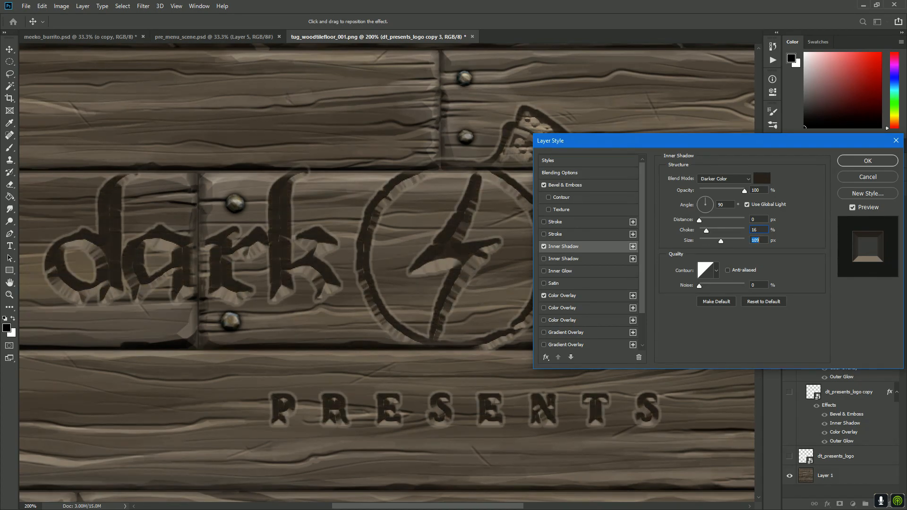
Set the Inner Shadow size to 38 px and apply the layer style.
{"action": "type", "text": "125"}
{"action": "key", "text": "Return"}
{"action": "type", "text": "40"}
{"action": "key", "text": "Return"}
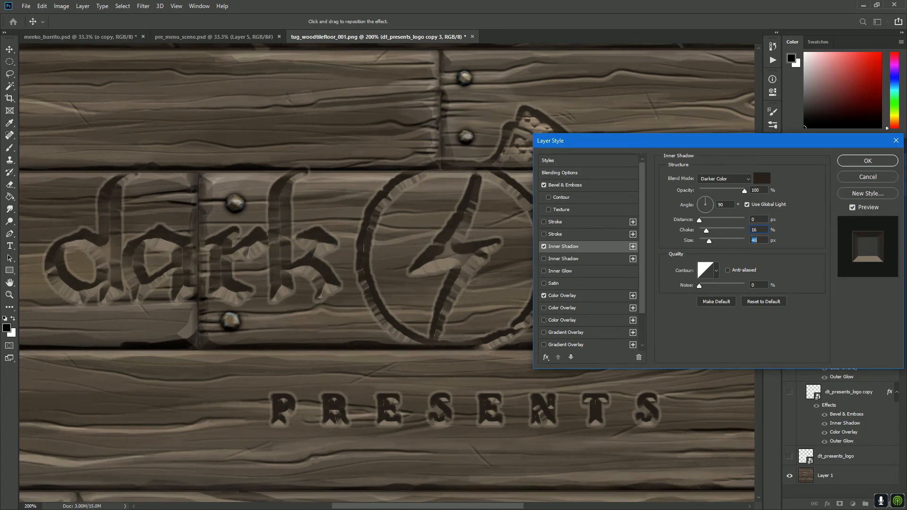
{"action": "type", "text": "46"}
{"action": "key", "text": "Return"}
{"action": "type", "text": "38"}
{"action": "key", "text": "Return"}
{"action": "key", "text": "Return"}
Try painting white on the Group 1 copy mask over the R of PRESENTS, and undo the stroke.
{"action": "key", "text": "z"}
{"action": "left_click", "coordinate": [549, 225], "text": "alt"}
{"action": "left_click_drag", "start_coordinate": [549, 225], "coordinate": [434, 224]}
{"action": "key", "text": "v"}
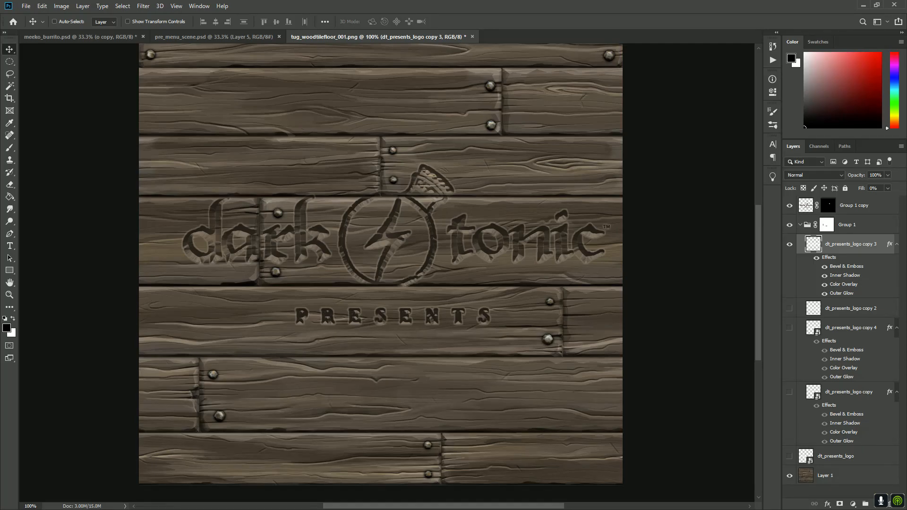
{"action": "left_click", "coordinate": [447, 243], "text": "ctrl"}
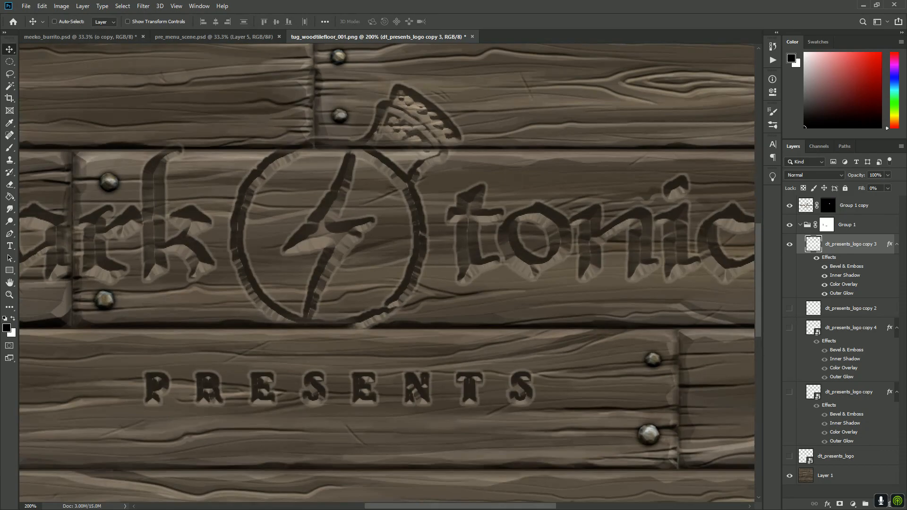
{"action": "scroll", "coordinate": [446, 248], "scroll_direction": "down", "scroll_amount": 1}
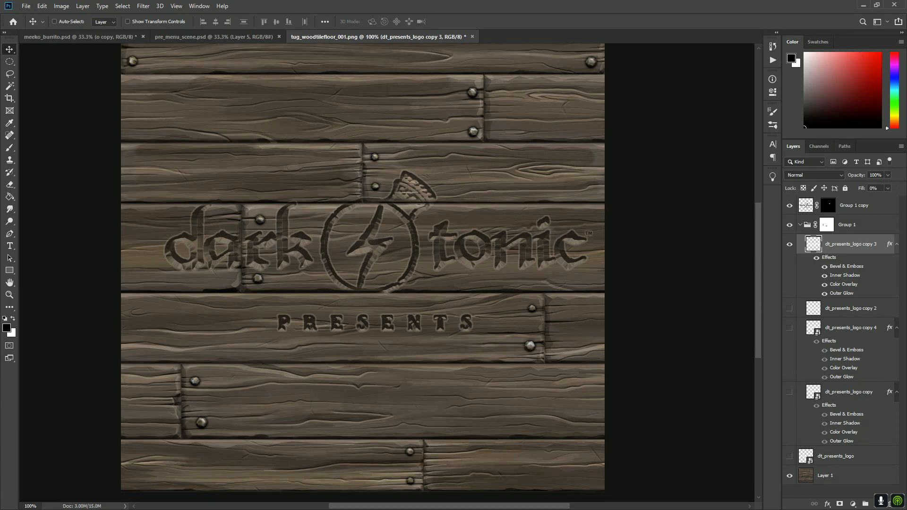
{"action": "left_click", "coordinate": [828, 206]}
{"action": "left_click", "coordinate": [312, 327], "text": "ctrl"}
{"action": "left_click", "coordinate": [314, 326], "text": "ctrl"}
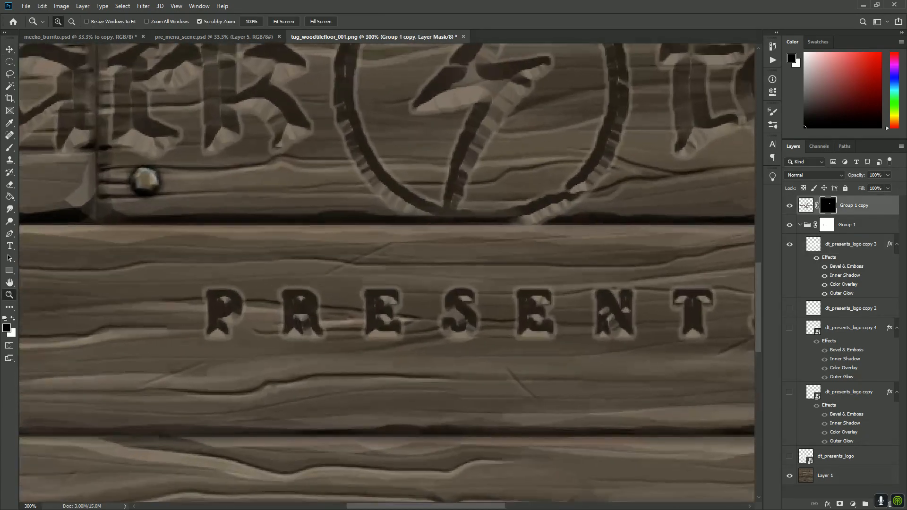
{"action": "key", "text": "b"}
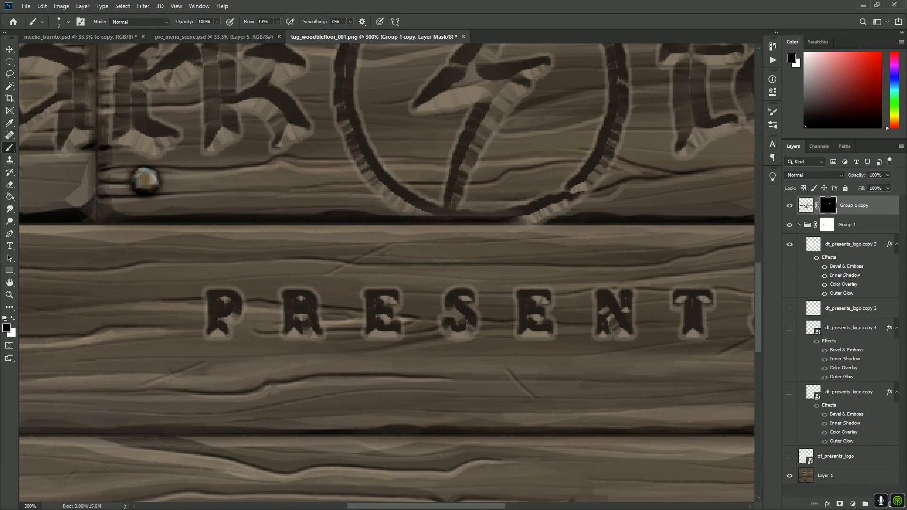
{"action": "mouse_move", "coordinate": [300, 301]}
{"action": "left_mouse_down"}
{"action": "mouse_move", "coordinate": [290, 316]}
{"action": "mouse_move", "coordinate": [301, 327]}
{"action": "mouse_move", "coordinate": [286, 329]}
{"action": "mouse_move", "coordinate": [296, 292]}
{"action": "mouse_move", "coordinate": [307, 293]}
{"action": "mouse_move", "coordinate": [286, 330]}
{"action": "mouse_move", "coordinate": [302, 333]}
{"action": "left_mouse_up"}
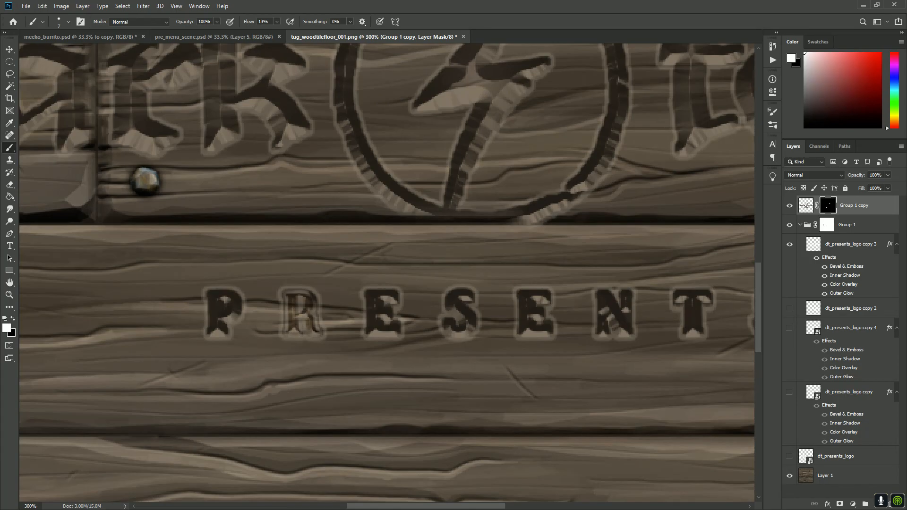
{"action": "key", "text": "ctrl+z"}
Hide PRESENTS by painting black over the word on the Group 1 mask with a 50 px Hard Round brush.
{"action": "key", "text": "z"}
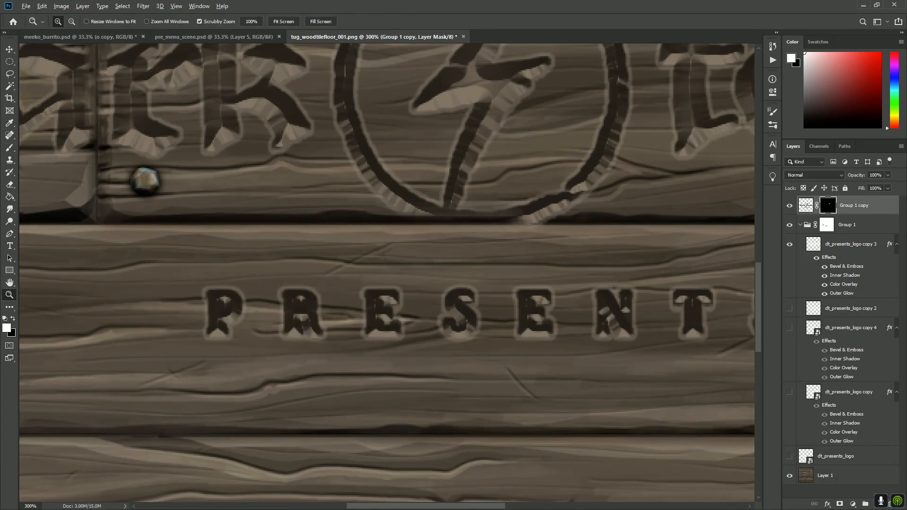
{"action": "left_click", "coordinate": [453, 327], "text": "alt"}
{"action": "left_click", "coordinate": [500, 338], "text": "alt"}
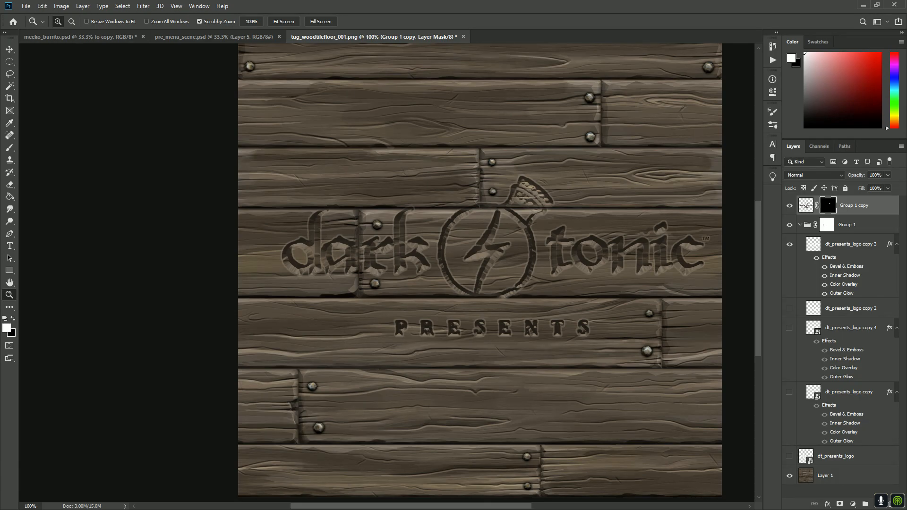
{"action": "key", "text": "b"}
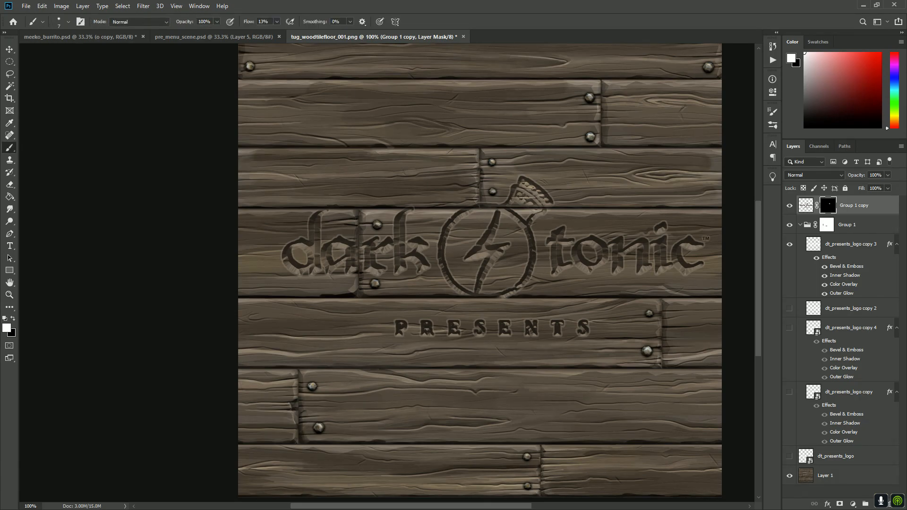
{"action": "left_click", "coordinate": [826, 225]}
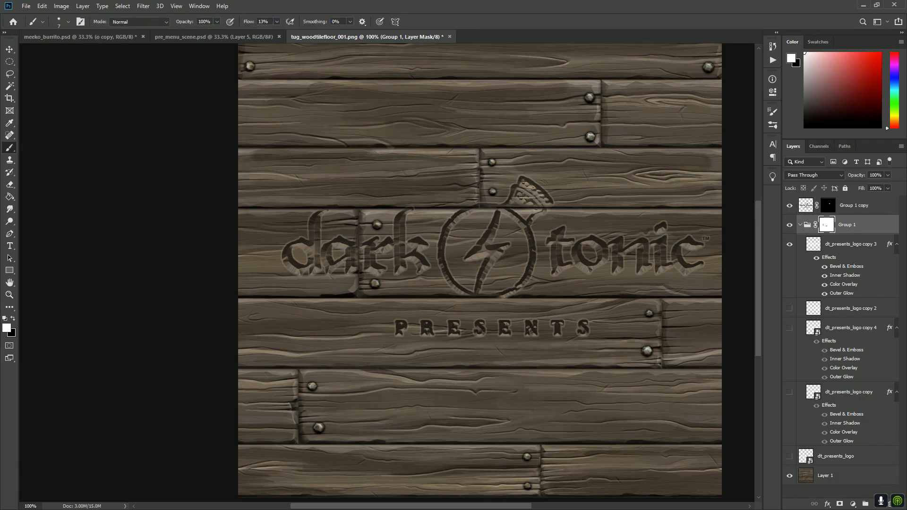
{"action": "right_click", "coordinate": [524, 251]}
{"action": "left_click", "coordinate": [629, 315]}
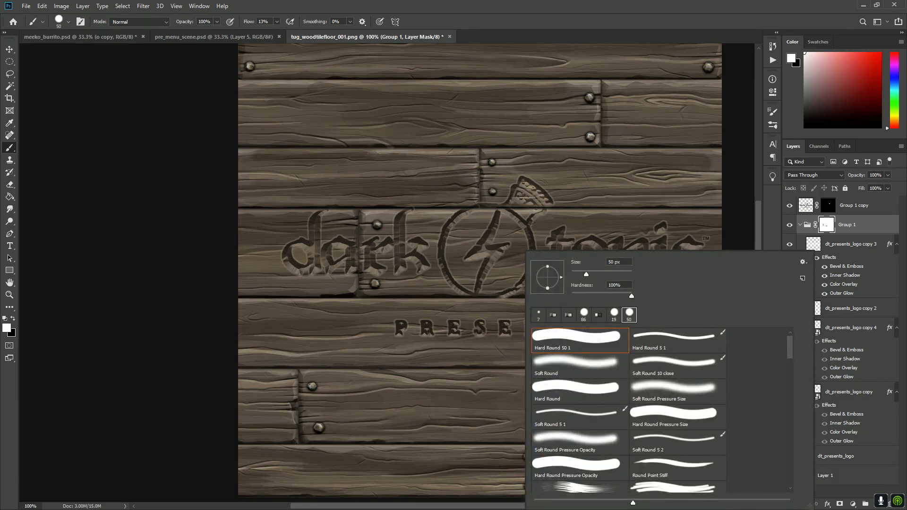
{"action": "key", "text": "Return"}
{"action": "key", "text": "x"}
{"action": "left_click_drag", "start_coordinate": [586, 328], "coordinate": [396, 328]}
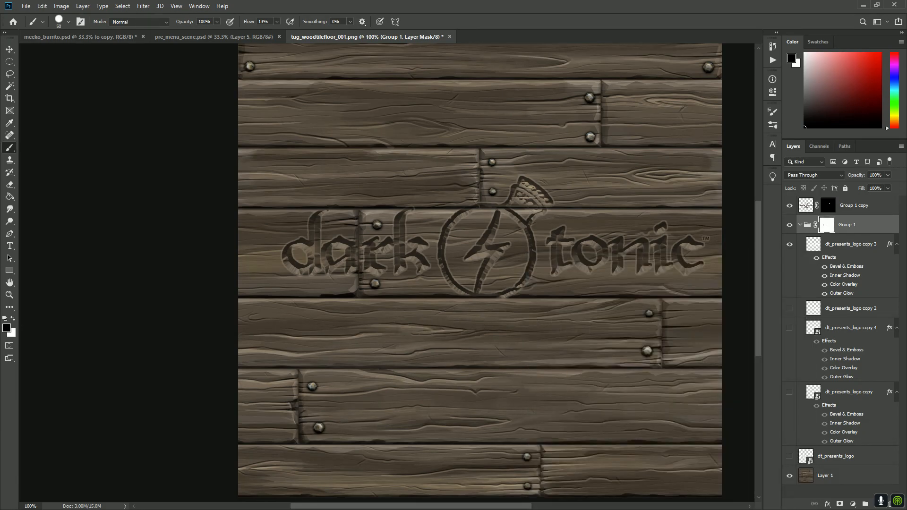
Paint white over PRESENTS on the Group 1 copy mask, comparing before and after by undoing and redoing the stroke.
{"action": "left_click", "coordinate": [827, 206]}
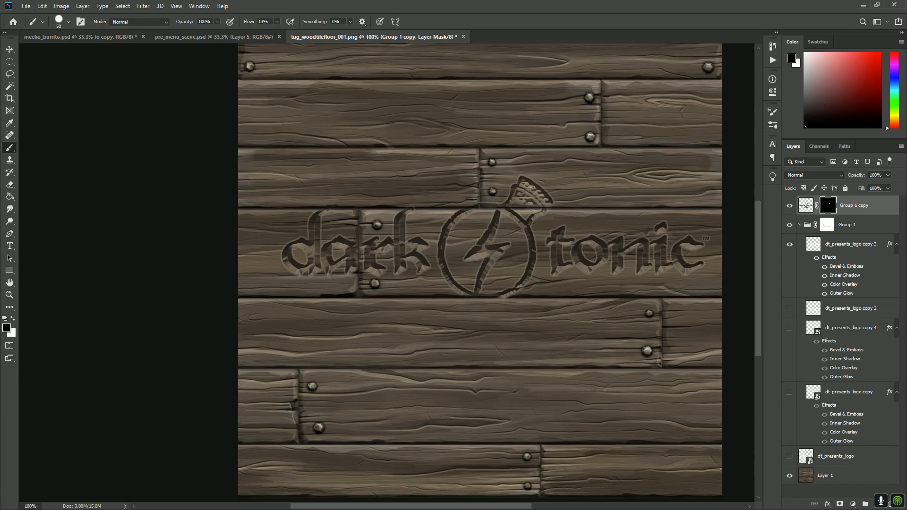
{"action": "key", "text": "x"}
{"action": "mouse_move", "coordinate": [396, 328]}
{"action": "left_mouse_down"}
{"action": "mouse_move", "coordinate": [588, 328]}
{"action": "mouse_move", "coordinate": [451, 296]}
{"action": "left_mouse_up"}
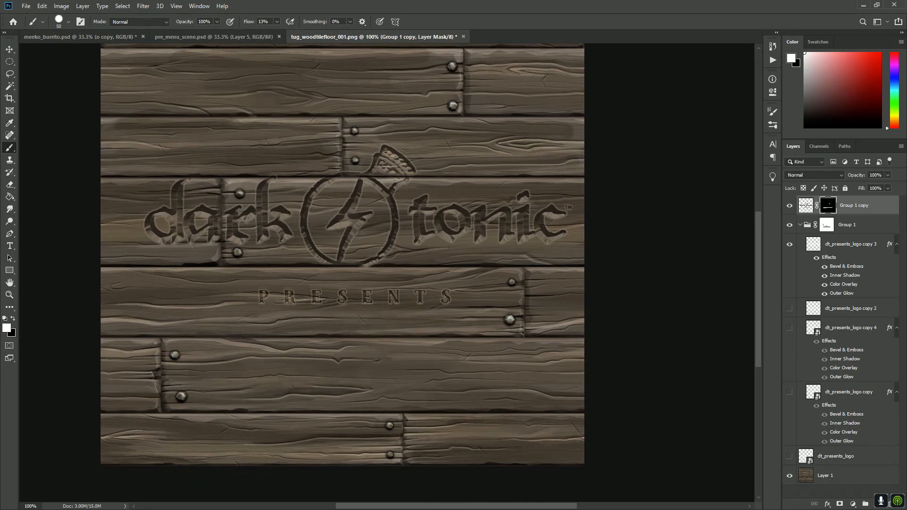
{"action": "key", "text": "v"}
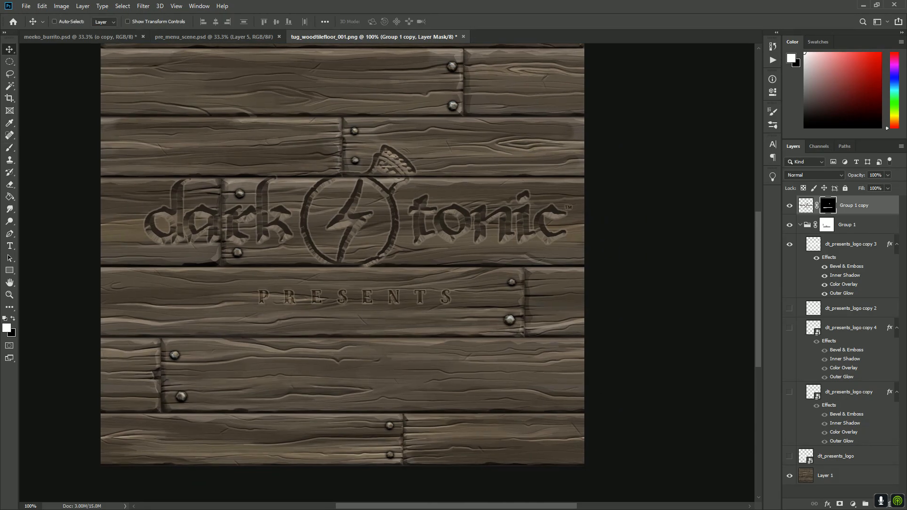
{"action": "key", "text": "ctrl+z"}
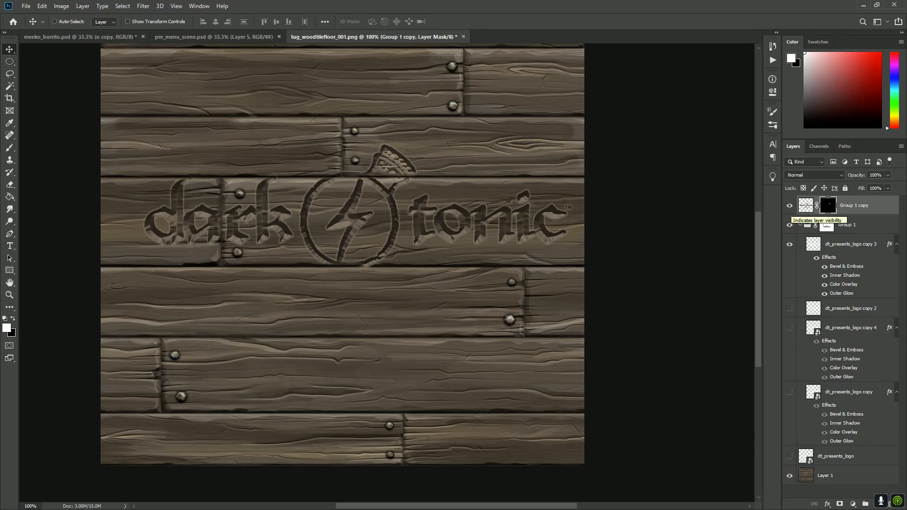
{"action": "key", "text": "ctrl+shift+z"}
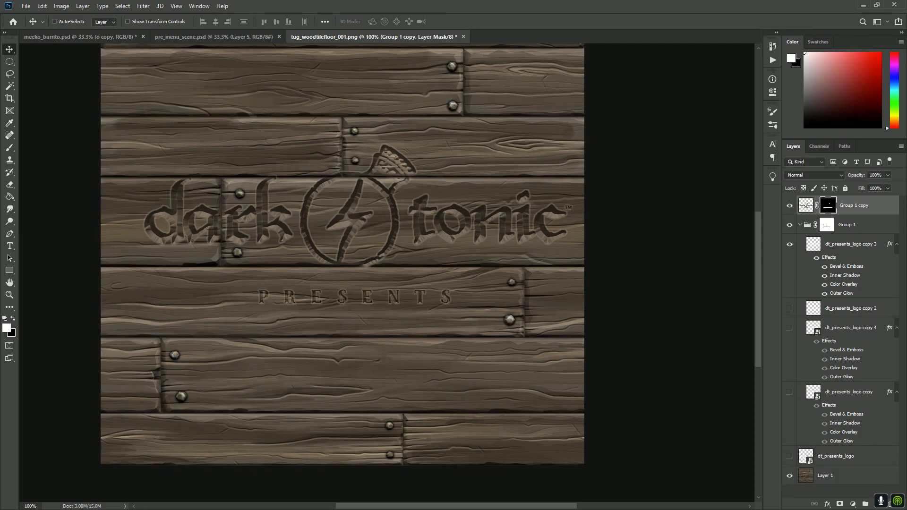
Examine the edges and fine carved detail of the PRESENTS lettering up close.
{"action": "key", "text": "z"}
{"action": "left_click", "coordinate": [388, 281]}
{"action": "left_click_drag", "start_coordinate": [389, 282], "coordinate": [533, 257]}
{"action": "left_click", "coordinate": [410, 291]}
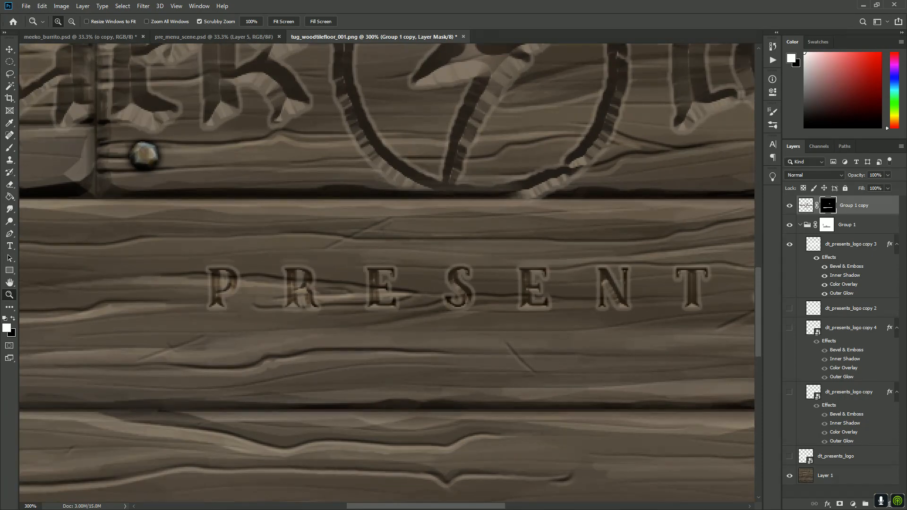
{"action": "left_click", "coordinate": [348, 289]}
{"action": "left_click", "coordinate": [348, 289]}
{"action": "left_click_drag", "start_coordinate": [348, 289], "coordinate": [466, 289]}
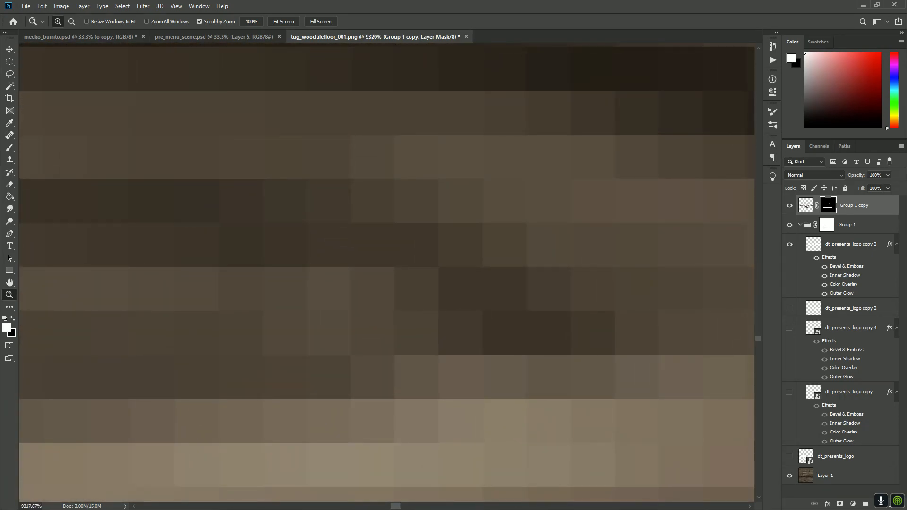
{"action": "key", "text": "ctrl+1"}
{"action": "left_click", "coordinate": [354, 275]}
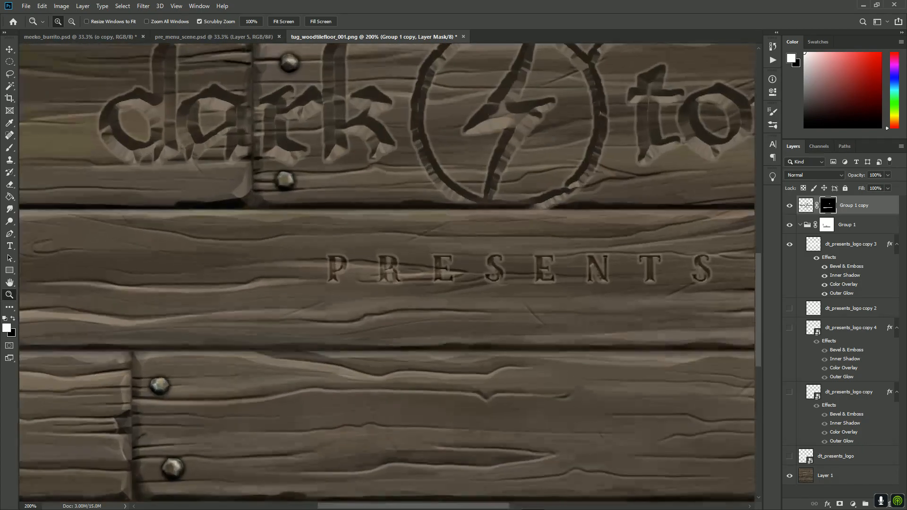
{"action": "left_click", "coordinate": [352, 271]}
{"action": "left_click", "coordinate": [350, 270]}
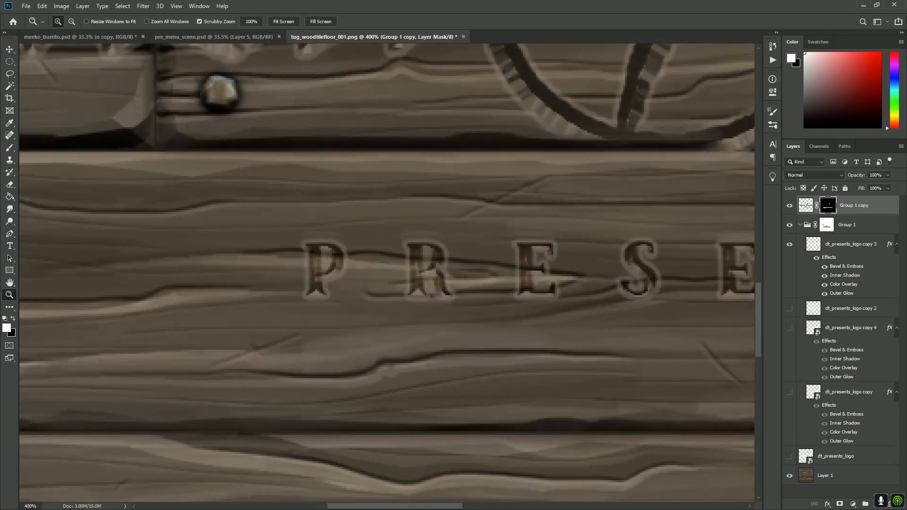
Try the Hard Round 5 1 brush at a size of 3 px.
{"action": "key", "text": "b"}
{"action": "right_click", "coordinate": [379, 251]}
{"action": "left_click", "coordinate": [530, 340]}
{"action": "left_click_drag", "start_coordinate": [438, 274], "coordinate": [424, 274]}
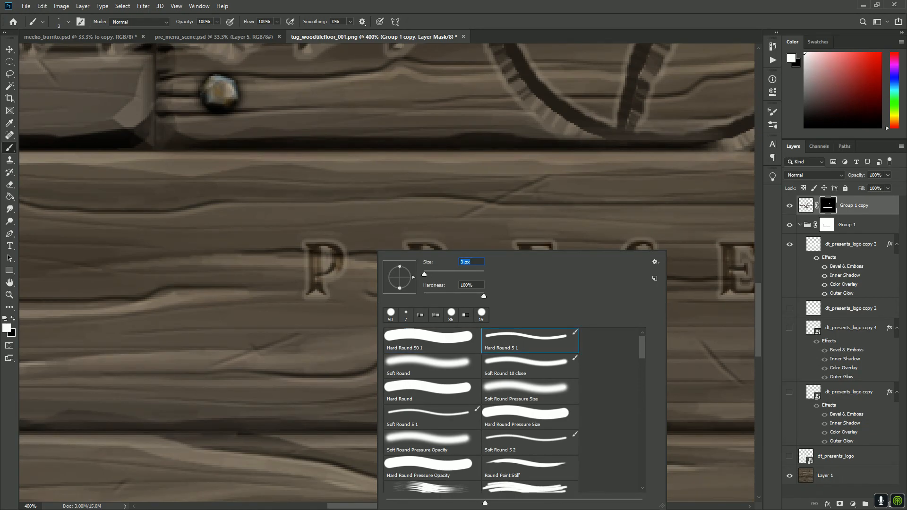
{"action": "key", "text": "Return"}
Choose the Round Curve Low Bristle Percent brush at 3 px and make black the foreground colour.
{"action": "right_click", "coordinate": [378, 251]}
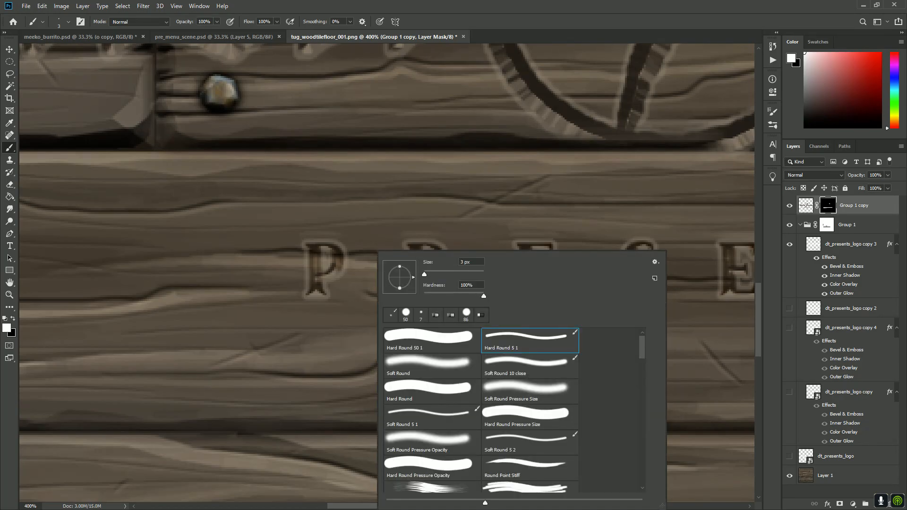
{"action": "left_click", "coordinate": [451, 315]}
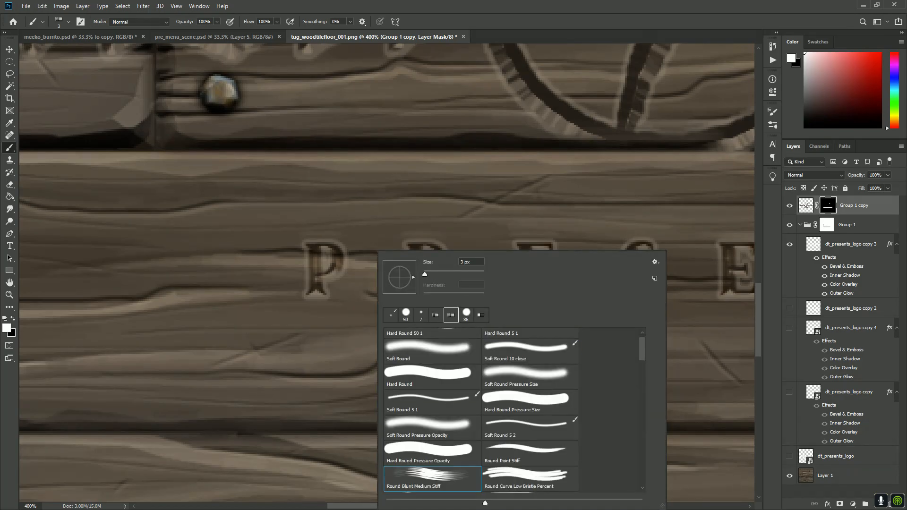
{"action": "scroll", "coordinate": [513, 425], "scroll_direction": "down", "scroll_amount": 2}
{"action": "left_click", "coordinate": [524, 448]}
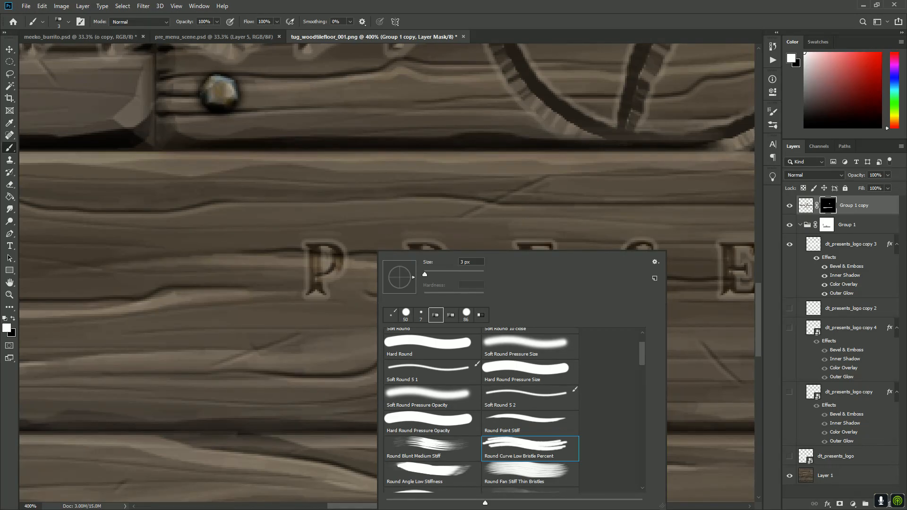
{"action": "key", "text": "Return"}
{"action": "key", "text": "x"}
{"action": "key", "text": "x"}
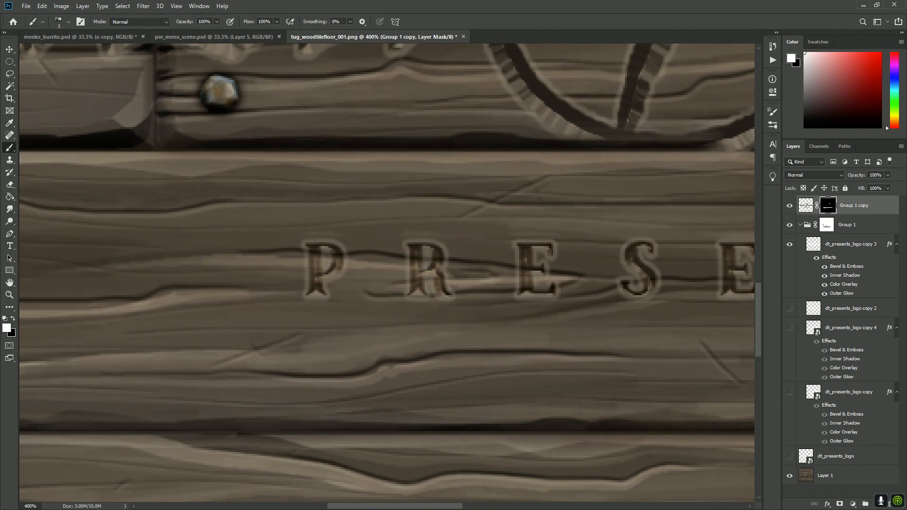
{"action": "key", "text": "x"}
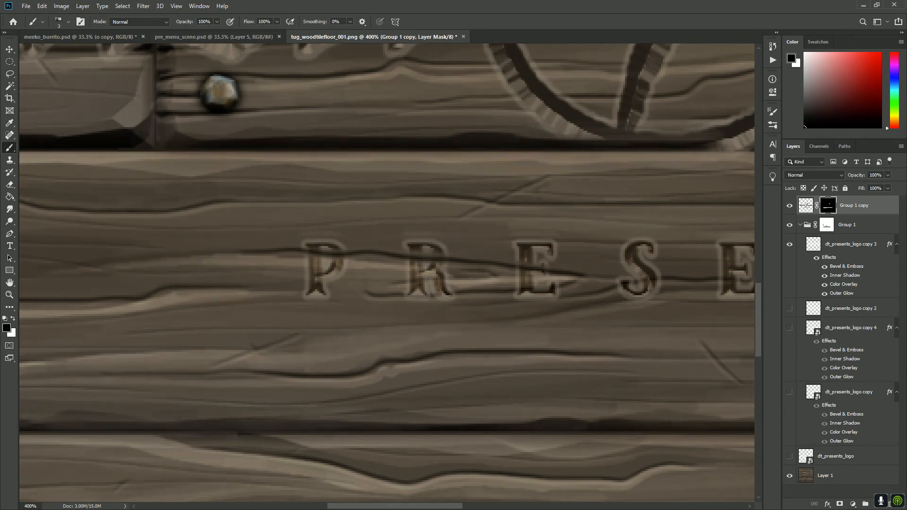
Inspect the remaining PRESENTS letters up close, and check the whole word at 200% zoom.
{"action": "left_click_drag", "start_coordinate": [558, 288], "coordinate": [267, 256]}
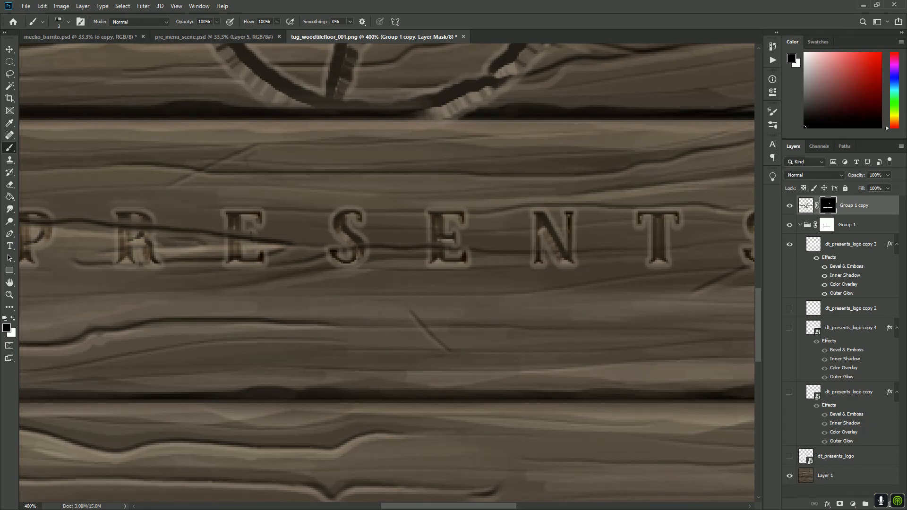
{"action": "left_click_drag", "start_coordinate": [534, 250], "coordinate": [368, 257]}
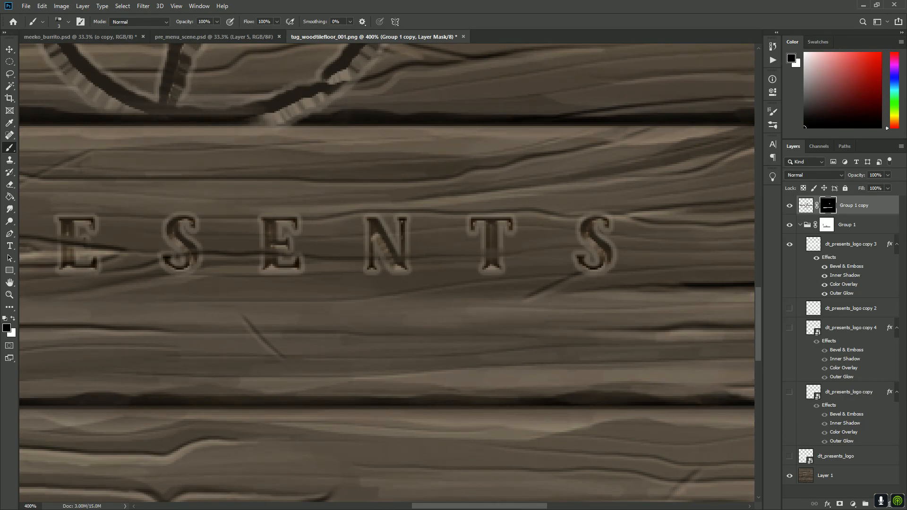
{"action": "key", "text": "z"}
{"action": "left_click", "coordinate": [500, 282], "text": "alt"}
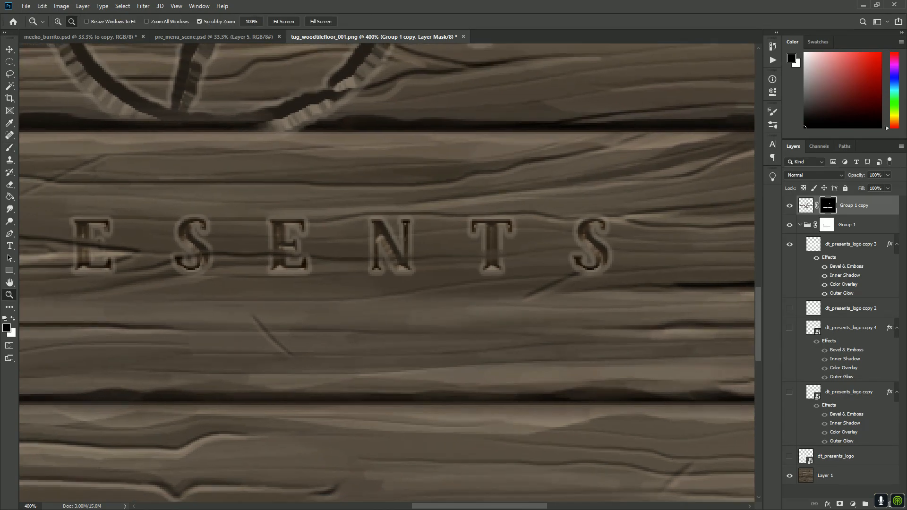
{"action": "left_click", "coordinate": [501, 283], "text": "alt"}
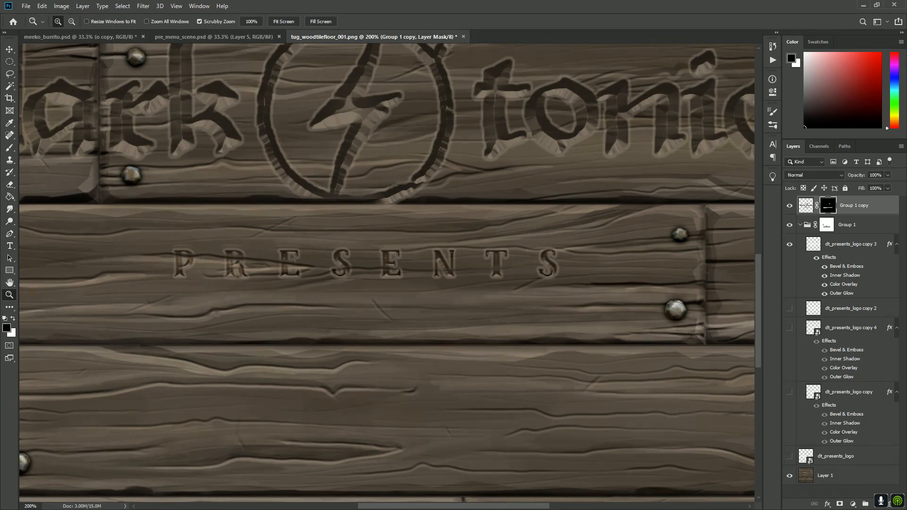
{"action": "key", "text": "b"}
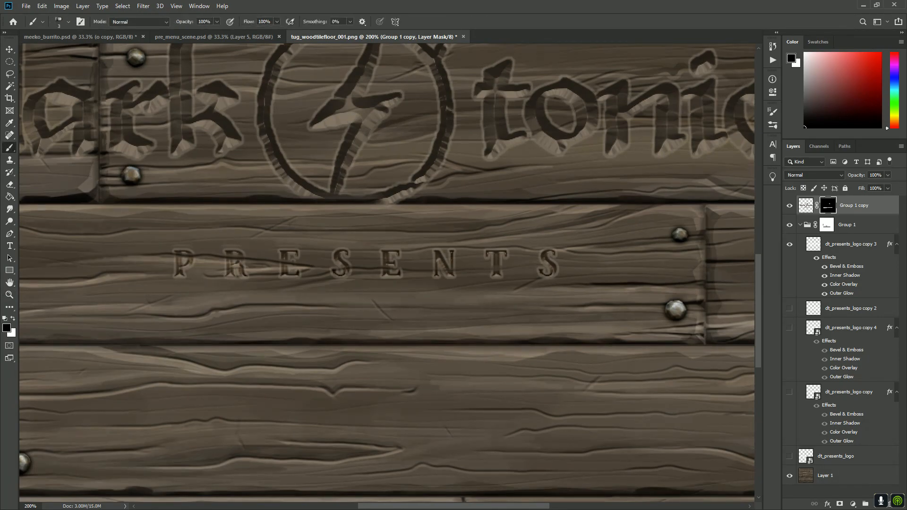
Paint white over the PRESENTS lettering on the Group 1 copy layer mask with a 100 px brush.
{"action": "right_click", "coordinate": [415, 283]}
{"action": "left_click", "coordinate": [466, 347]}
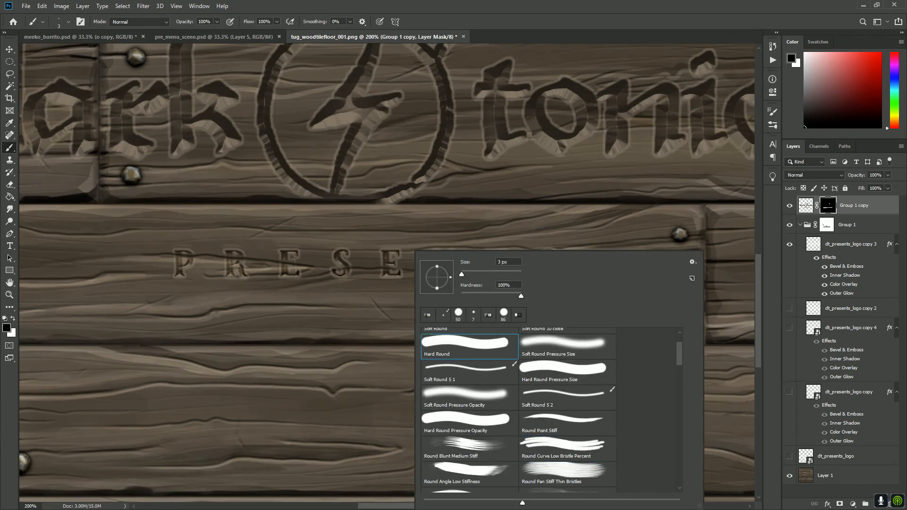
{"action": "type", "text": "100"}
{"action": "key", "text": "Return"}
{"action": "left_click_drag", "start_coordinate": [176, 264], "coordinate": [297, 264]}
{"action": "key", "text": "ctrl+z"}
{"action": "key", "text": "x"}
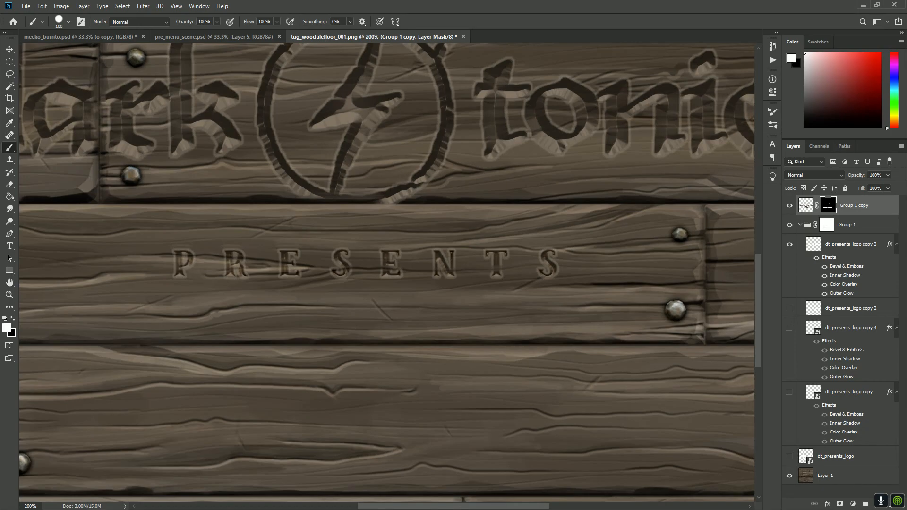
{"action": "key", "text": "v"}
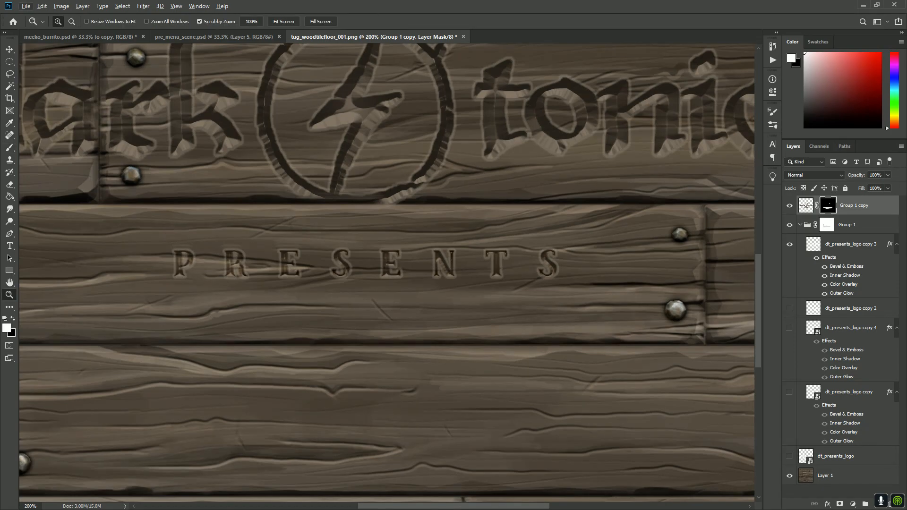
Examine the carved dark tonic logo and PRESENTS lettering on the planks, both overall and close up.
{"action": "key", "text": "ctrl+minus"}
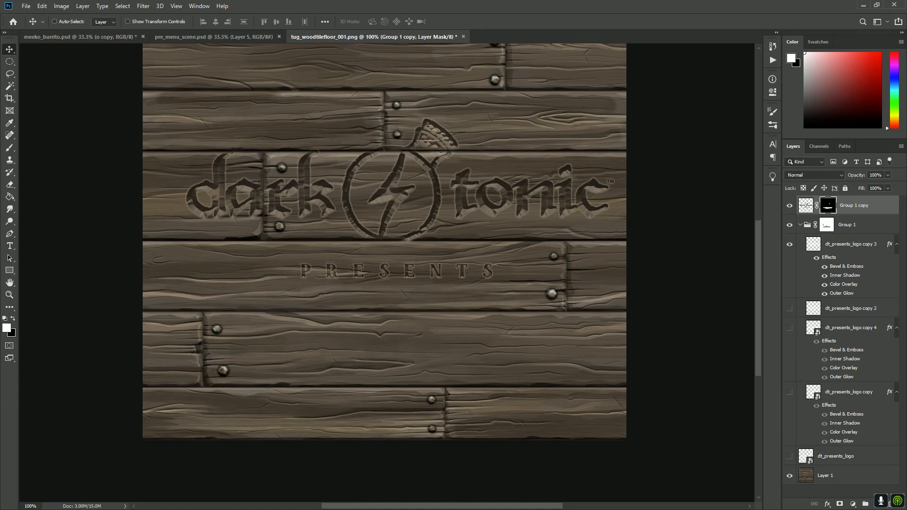
{"action": "scroll", "coordinate": [385, 264], "scroll_direction": "up", "scroll_amount": 3}
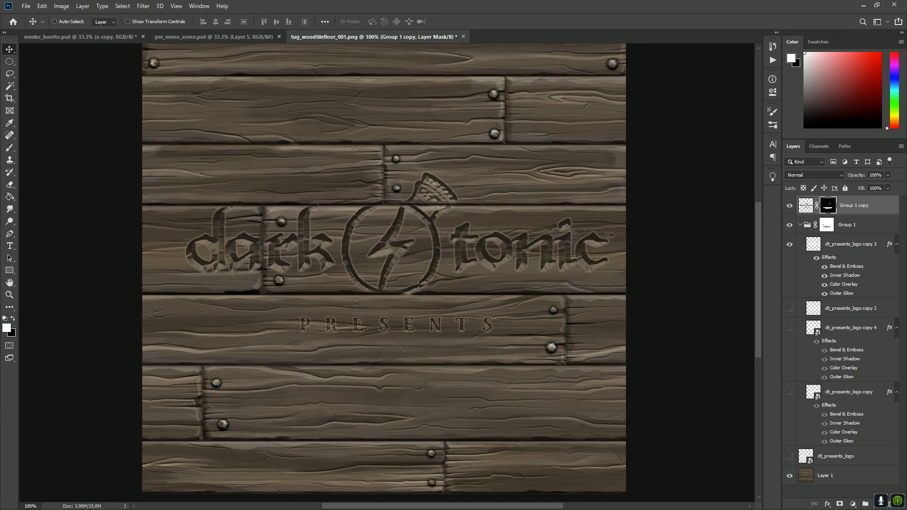
{"action": "mouse_move", "coordinate": [384, 265]}
{"action": "left_mouse_down"}
{"action": "mouse_move", "coordinate": [368, 326]}
{"action": "mouse_move", "coordinate": [375, 266]}
{"action": "left_mouse_up"}
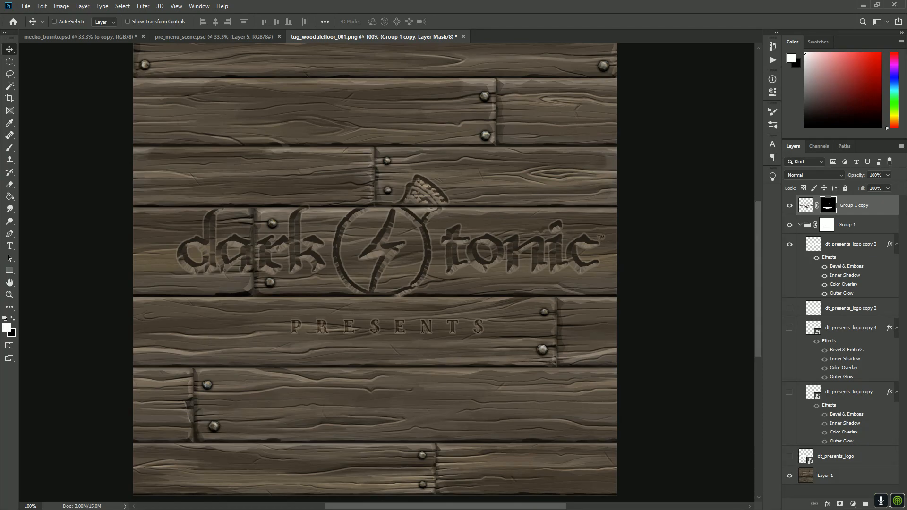
{"action": "key", "text": "z"}
{"action": "left_click", "coordinate": [467, 251]}
{"action": "left_click_drag", "start_coordinate": [468, 251], "coordinate": [529, 265]}
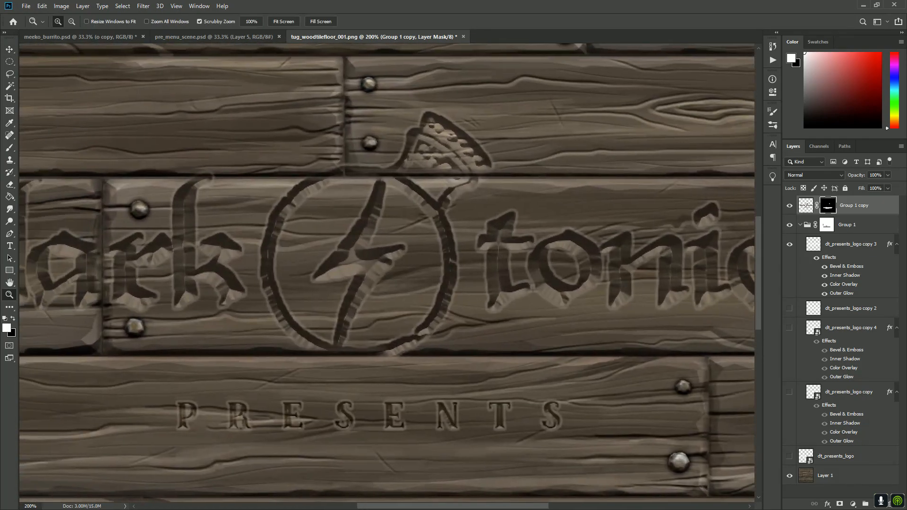
{"action": "key", "text": "ctrl+minus"}
{"action": "key", "text": "v"}
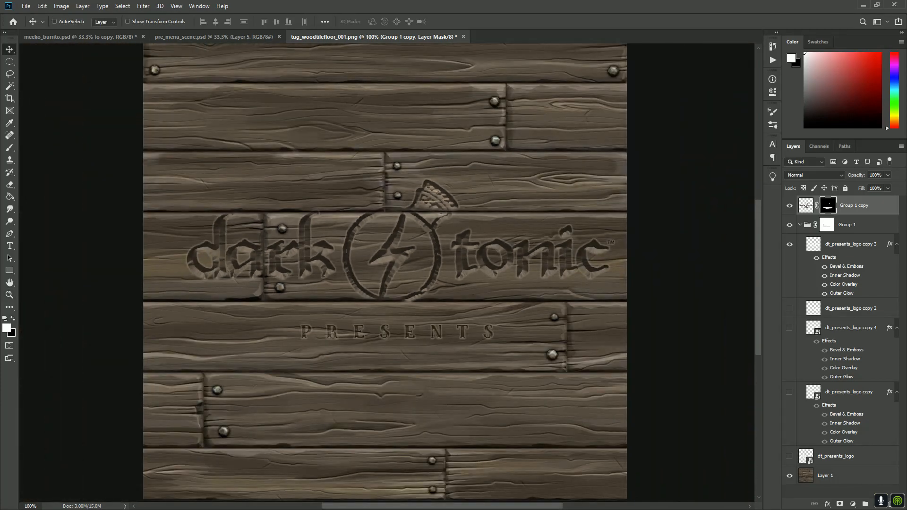
Save the document as wood_sign_dt_presents.psd in the Textures folder with Maximize Compatibility on.
{"action": "key", "text": "ctrl"}
{"action": "key", "text": "ctrl+shift+s"}
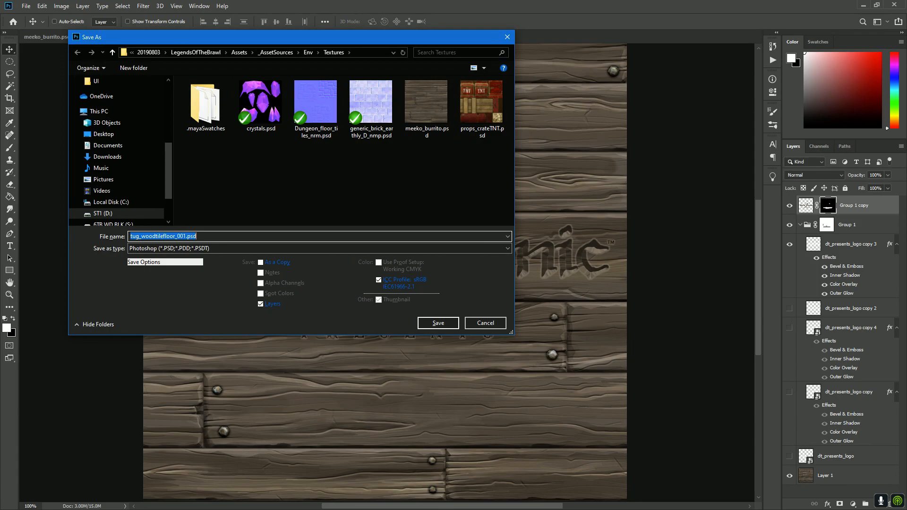
{"action": "left_click", "coordinate": [189, 236]}
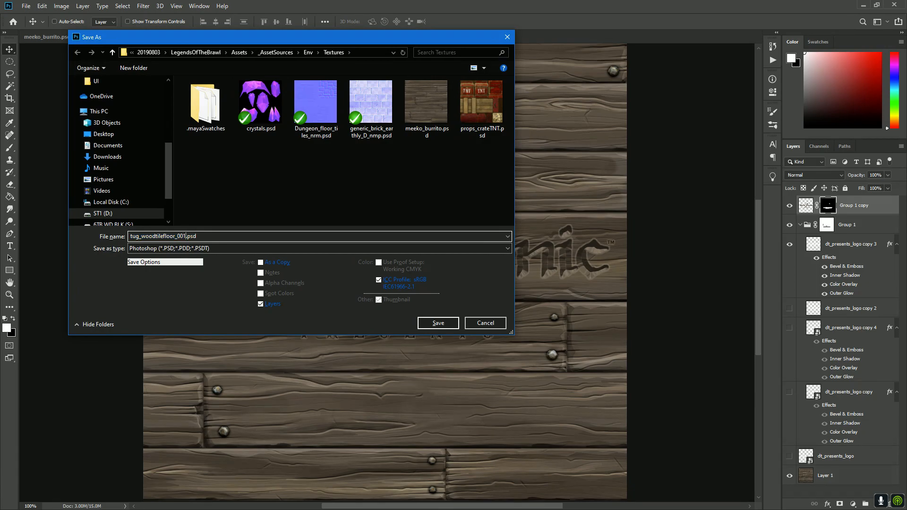
{"action": "double_click", "coordinate": [186, 236]}
{"action": "type", "text": "wood_sign_dt_presents"}
{"action": "key", "text": "Return"}
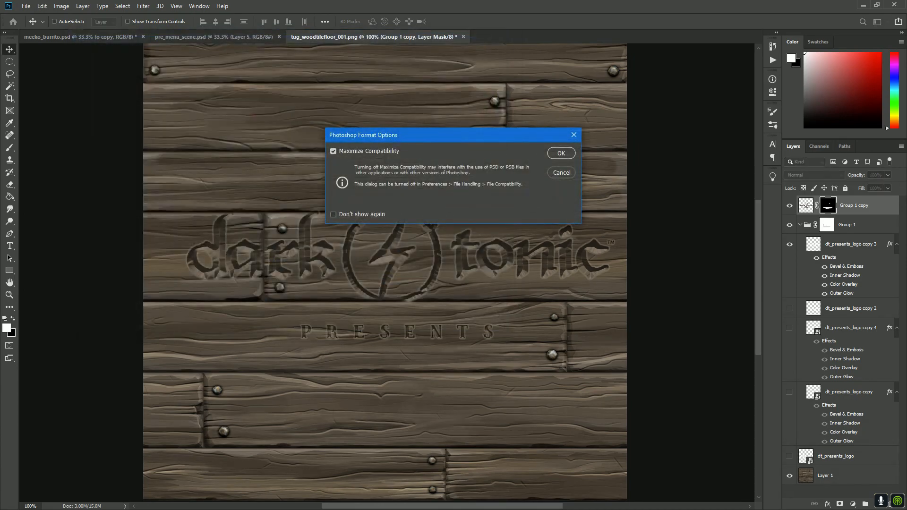
{"action": "left_click", "coordinate": [561, 153]}
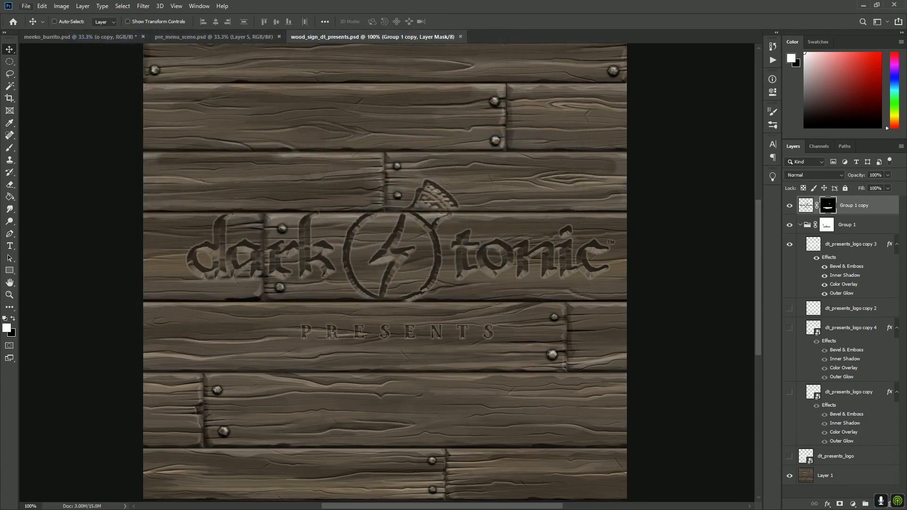
Try to quick export the wood sign as a PNG.
{"action": "left_click", "coordinate": [26, 6]}
{"action": "mouse_move", "coordinate": [76, 134]}
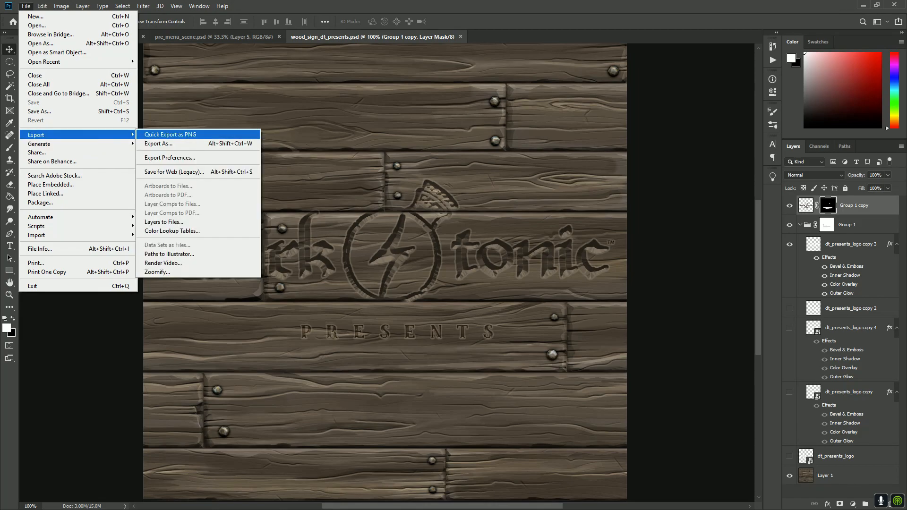
{"action": "left_click", "coordinate": [170, 135]}
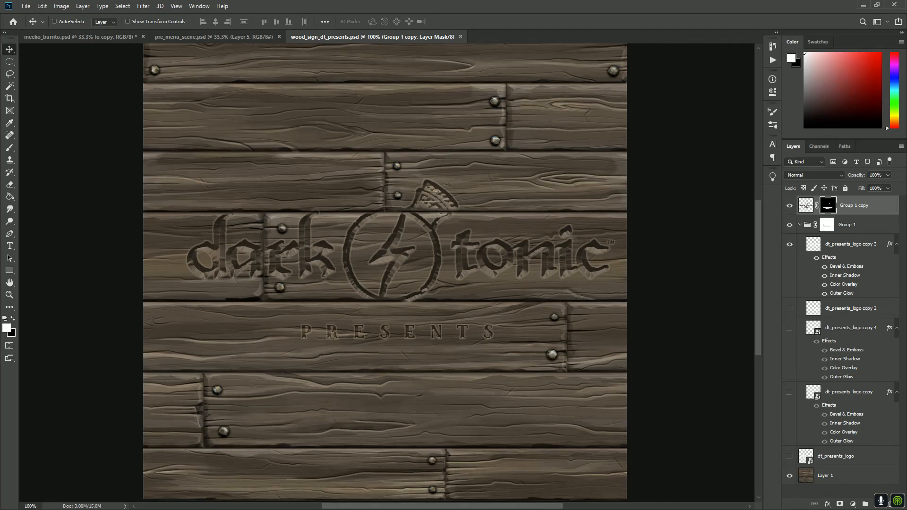
Look in the Textures folder for the exported wood_sign_dt_presents PNG.
{"action": "key", "text": "alt+Tab"}
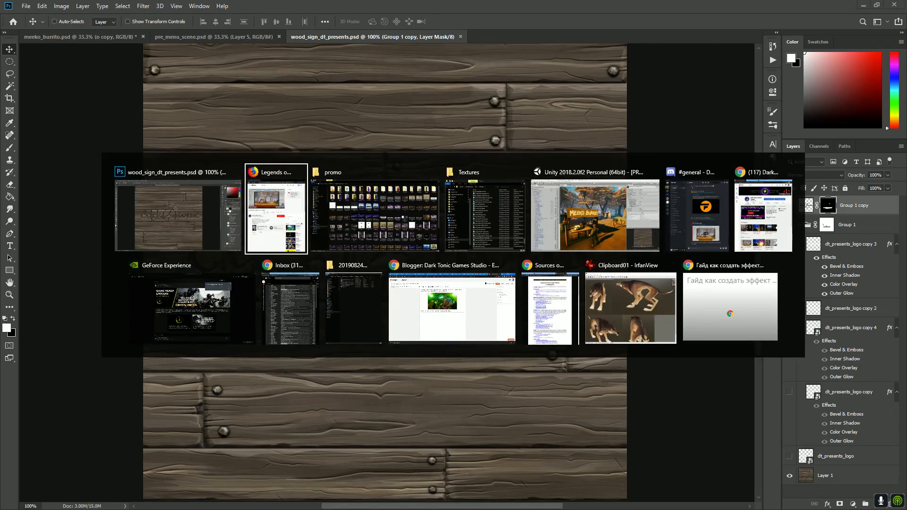
{"action": "key", "text": "alt+Tab"}
{"action": "key", "text": "alt+Tab"}
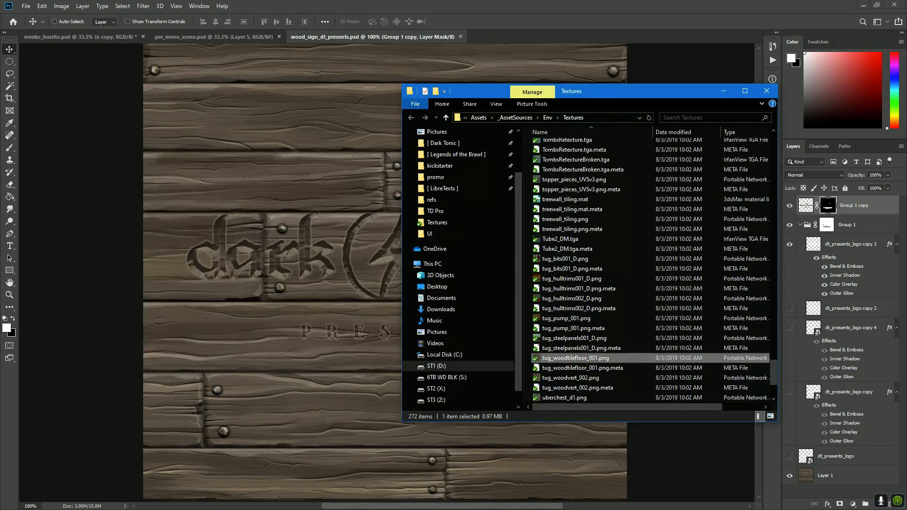
{"action": "scroll", "coordinate": [650, 269], "scroll_direction": "down", "scroll_amount": 4}
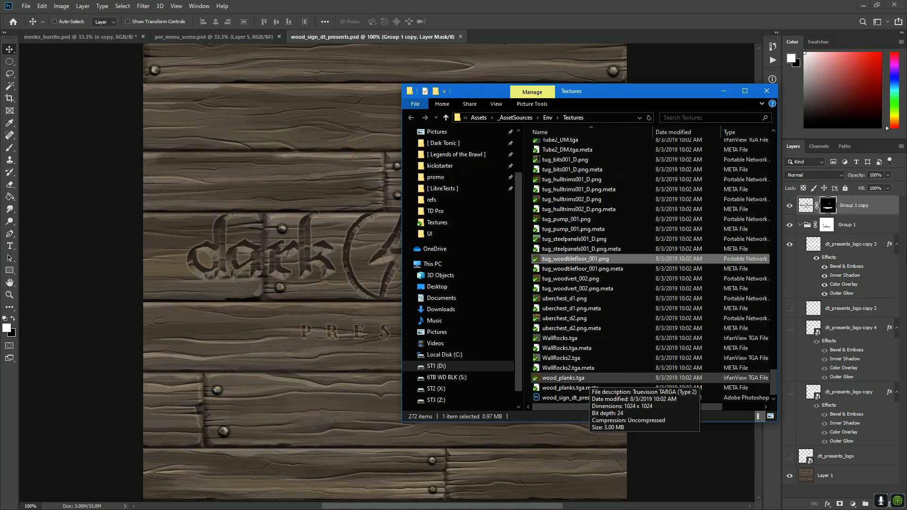
{"action": "left_click", "coordinate": [596, 398]}
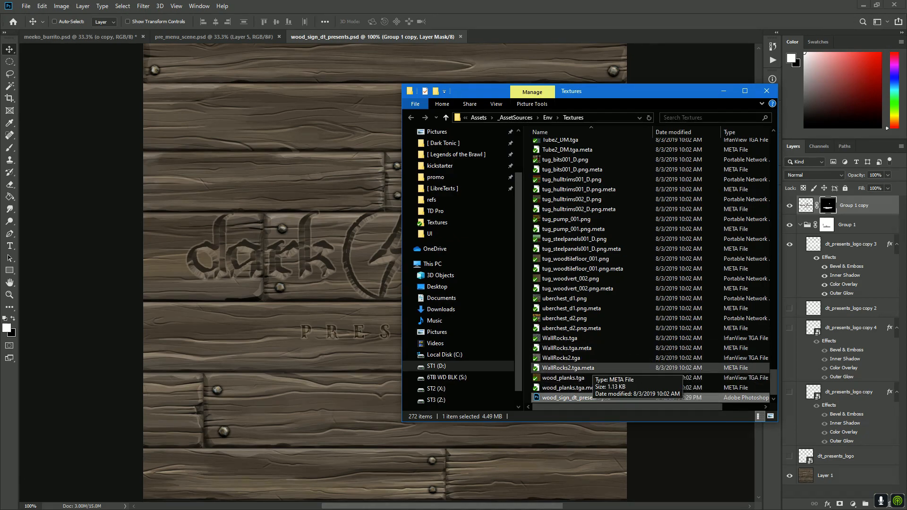
{"action": "scroll", "coordinate": [600, 352], "scroll_direction": "up", "scroll_amount": 4}
{"action": "scroll", "coordinate": [606, 355], "scroll_direction": "down", "scroll_amount": 4}
{"action": "key", "text": "alt+Tab"}
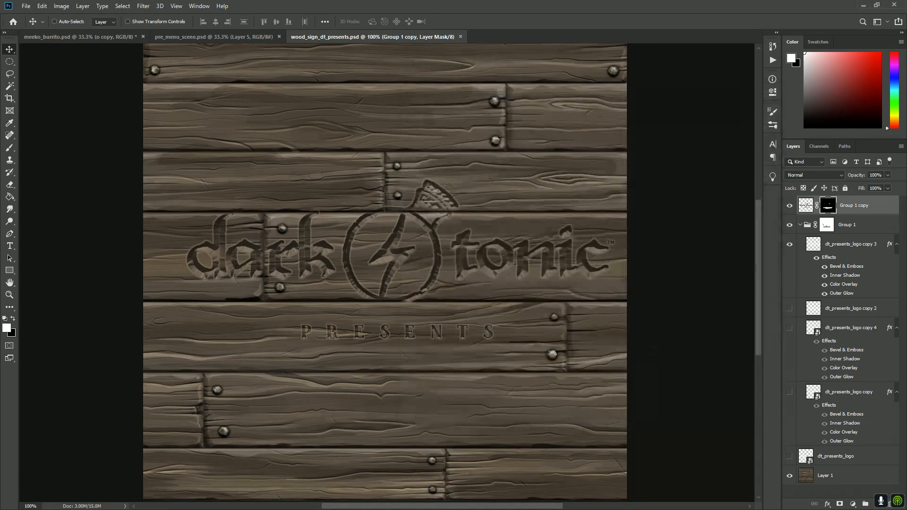
Try the quick PNG export of the sign document again.
{"action": "left_click", "coordinate": [26, 6]}
{"action": "mouse_move", "coordinate": [41, 136]}
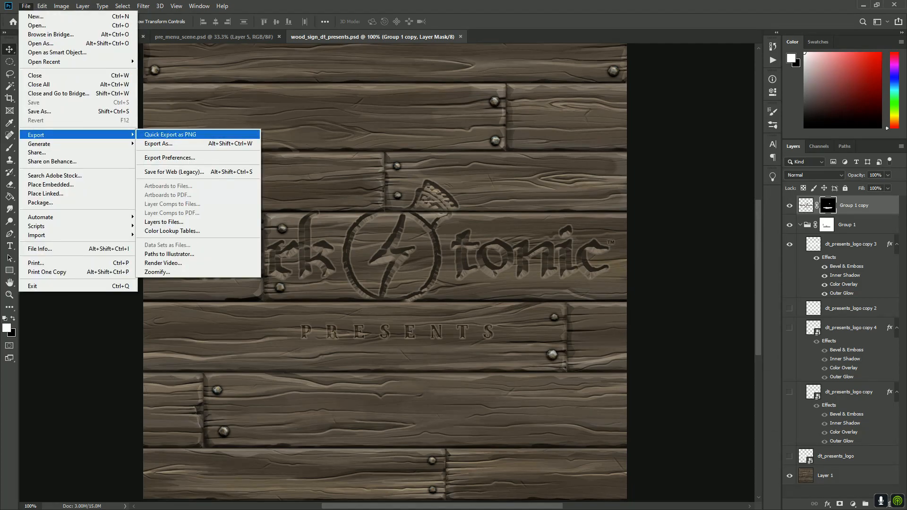
{"action": "left_click", "coordinate": [192, 134]}
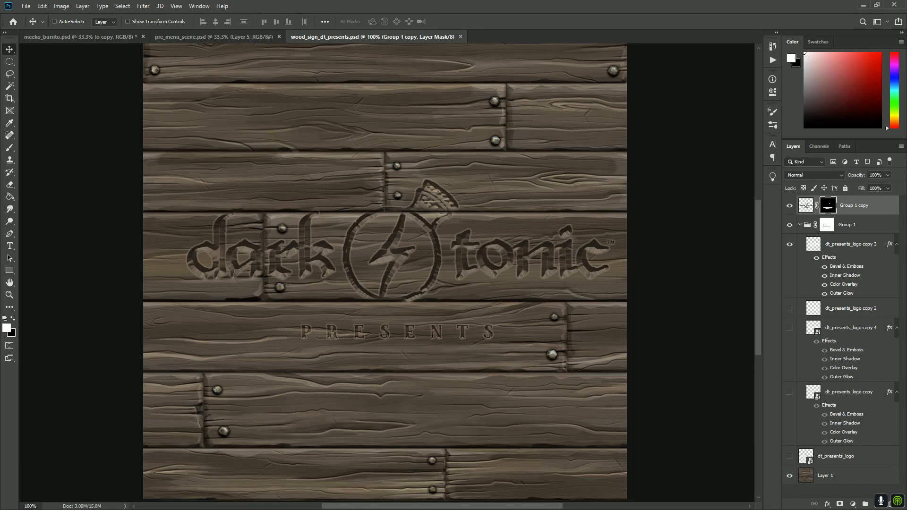
Add a new layer above Group 1 copy and stamp all visible artwork into it.
{"action": "left_click", "coordinate": [878, 504]}
{"action": "key", "text": "x"}
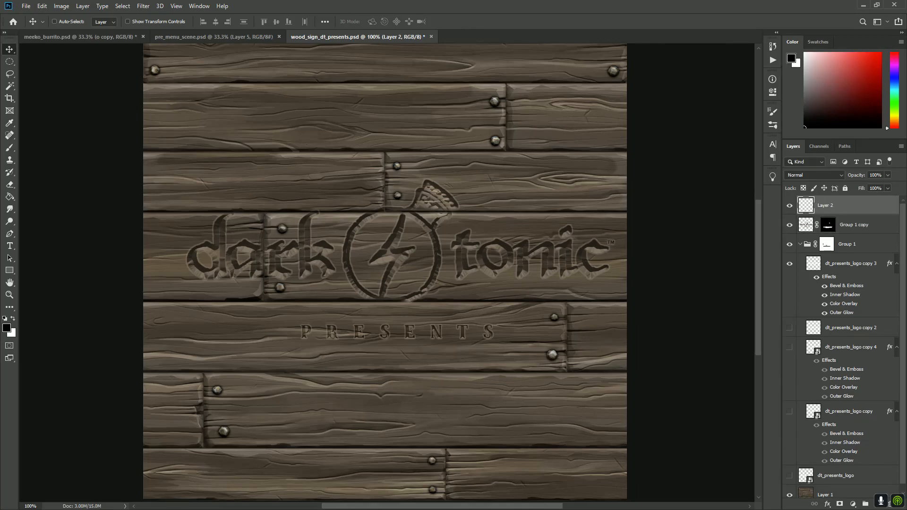
{"action": "key", "text": "ctrl+alt+shift+e"}
Hide every layer except the stamped Layer 2, compare it on and off, and save the document.
{"action": "left_click", "coordinate": [789, 206], "text": "alt"}
{"action": "left_click", "coordinate": [789, 206]}
{"action": "left_click", "coordinate": [789, 205]}
{"action": "left_click", "coordinate": [790, 205]}
{"action": "left_click", "coordinate": [790, 206]}
{"action": "left_click", "coordinate": [790, 206]}
{"action": "left_click", "coordinate": [790, 205]}
{"action": "right_click", "coordinate": [841, 206]}
{"action": "left_click", "coordinate": [813, 190]}
{"action": "key", "text": "ctrl+s"}
Check the Textures folder for the sign's PNG, sorting the files by date modified.
{"action": "key", "text": "alt+Tab"}
{"action": "scroll", "coordinate": [606, 270], "scroll_direction": "up", "scroll_amount": 8}
{"action": "scroll", "coordinate": [604, 271], "scroll_direction": "down", "scroll_amount": 8}
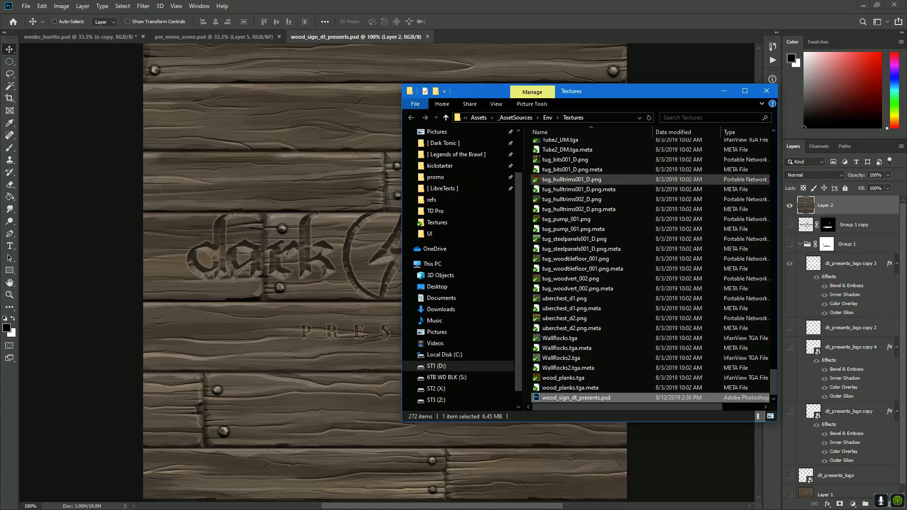
{"action": "scroll", "coordinate": [609, 242], "scroll_direction": "up", "scroll_amount": 8}
{"action": "scroll", "coordinate": [609, 242], "scroll_direction": "up", "scroll_amount": 20}
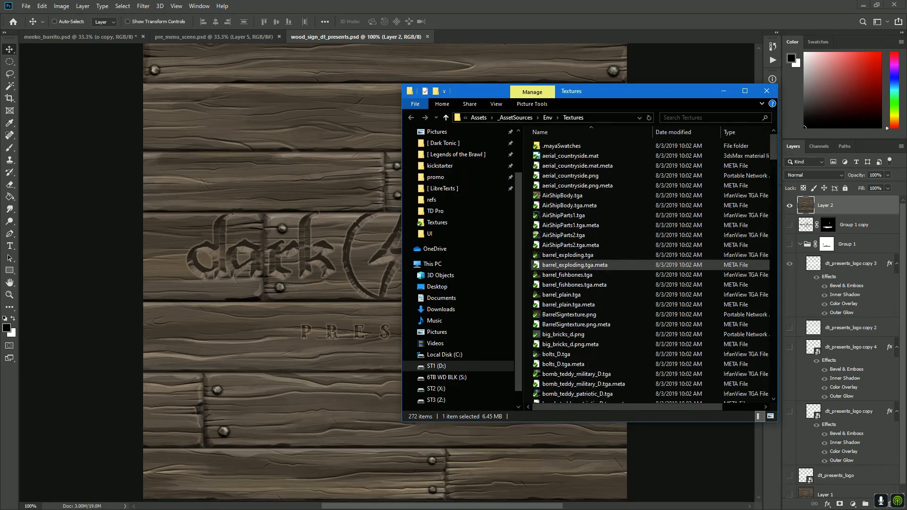
{"action": "left_click", "coordinate": [745, 91]}
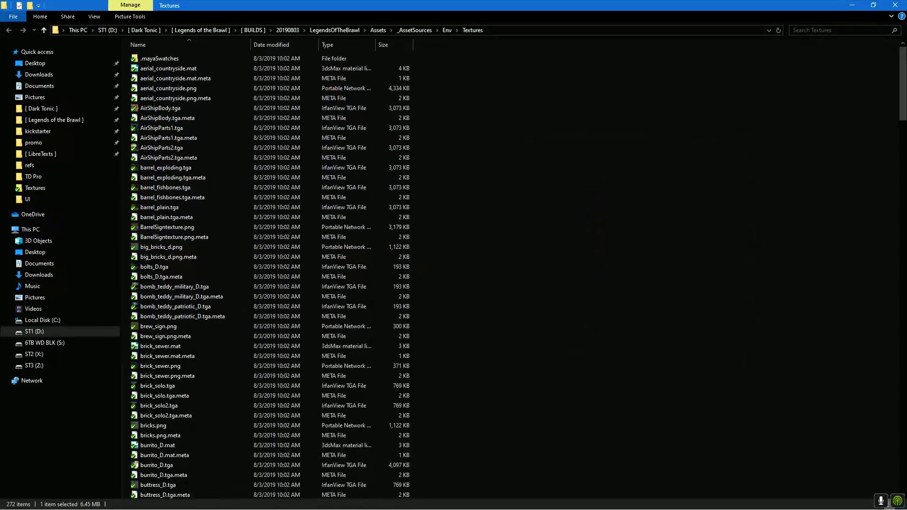
{"action": "left_click", "coordinate": [284, 44]}
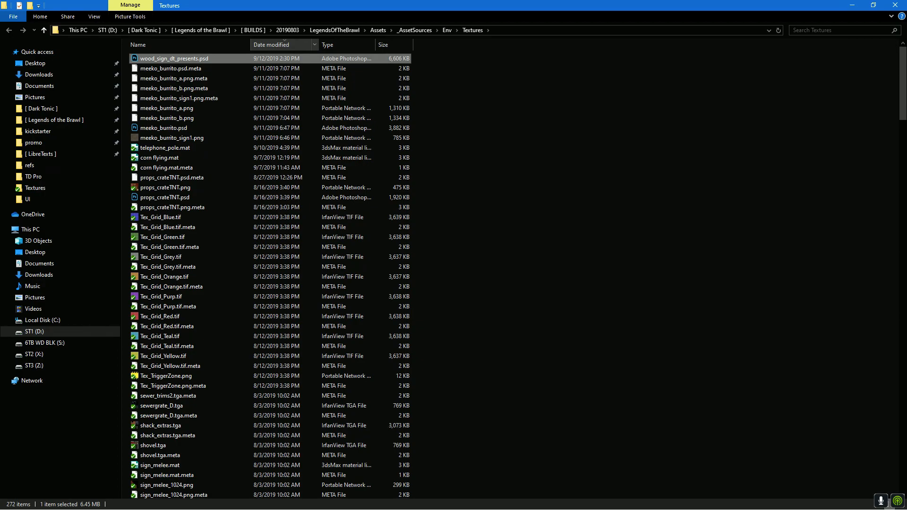
{"action": "left_click", "coordinate": [852, 4]}
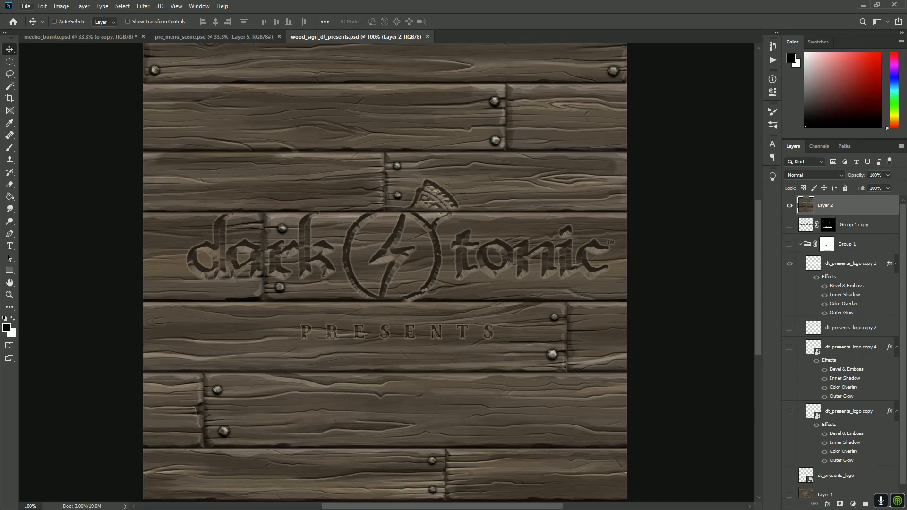
Save a PNG copy named wood_sign_dt_presents.png in the Textures folder, using the smallest file size option.
{"action": "left_click", "coordinate": [26, 6]}
{"action": "left_click", "coordinate": [40, 111]}
{"action": "key", "text": "ctrl+shift+s"}
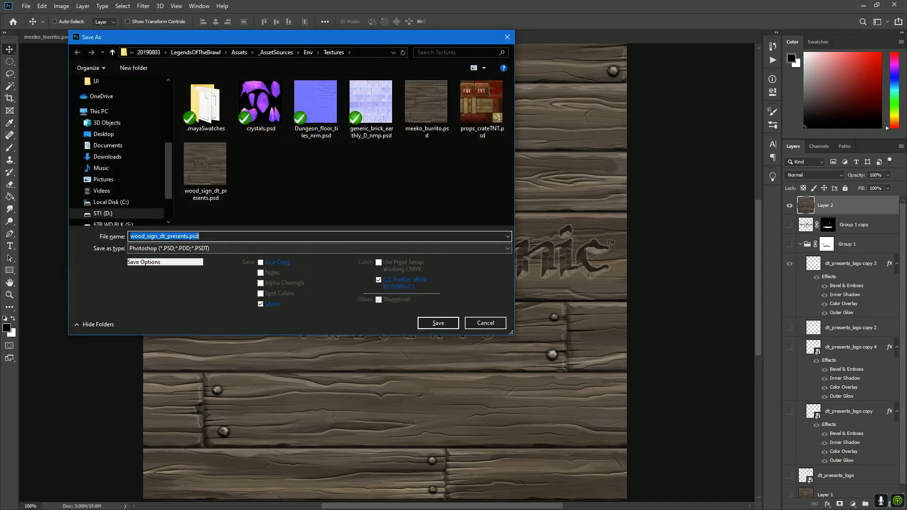
{"action": "left_click", "coordinate": [317, 248]}
{"action": "left_click", "coordinate": [189, 378]}
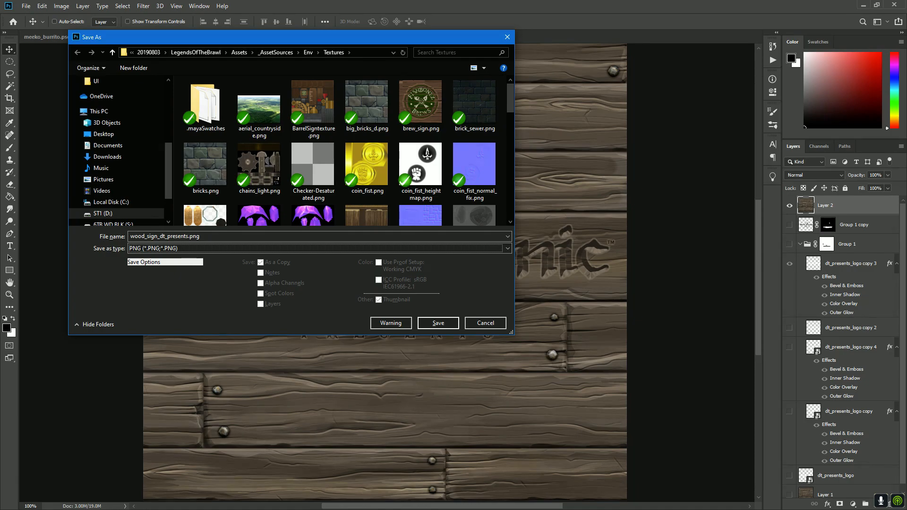
{"action": "key", "text": "Return"}
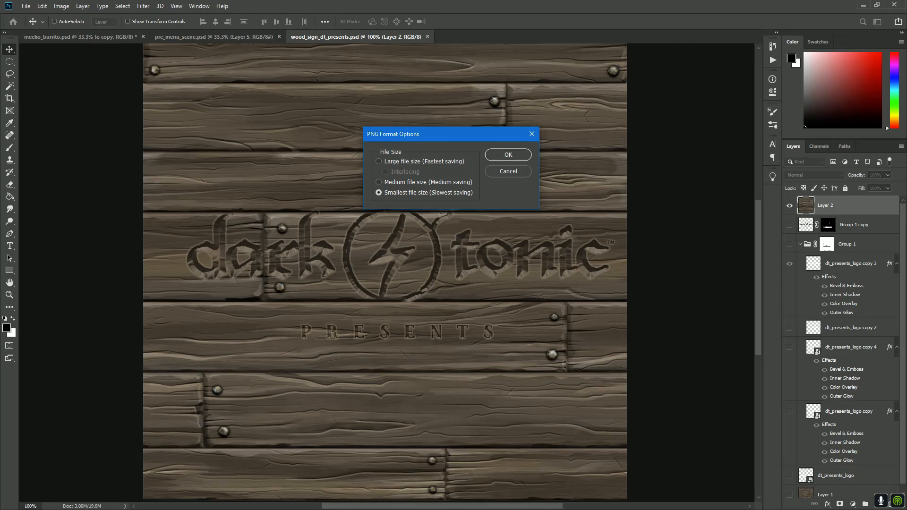
{"action": "key", "text": "Return"}
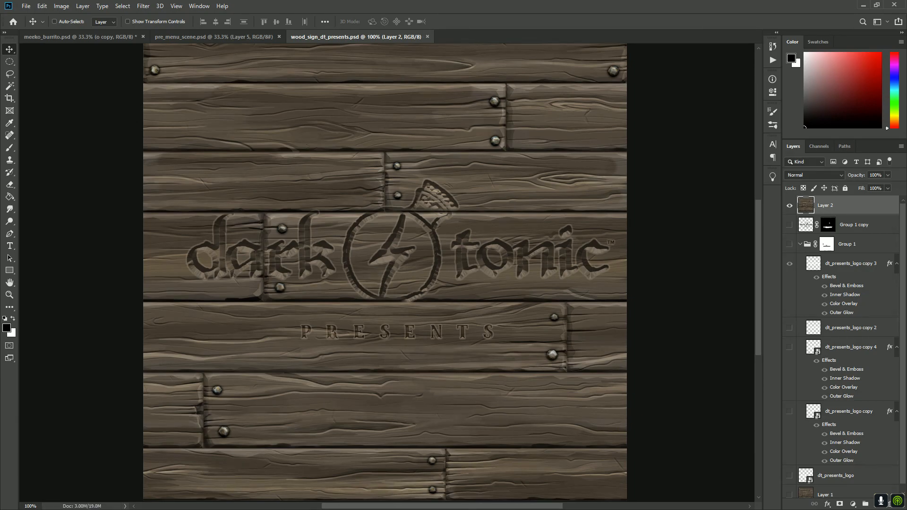
Open wood_sign_dt_presents.png from the Textures folder to inspect the image, and close the viewer.
{"action": "key", "text": "alt+Tab"}
{"action": "scroll", "coordinate": [389, 247], "scroll_direction": "down", "scroll_amount": 20}
{"action": "scroll", "coordinate": [388, 247], "scroll_direction": "up", "scroll_amount": 20}
{"action": "key", "text": "Up"}
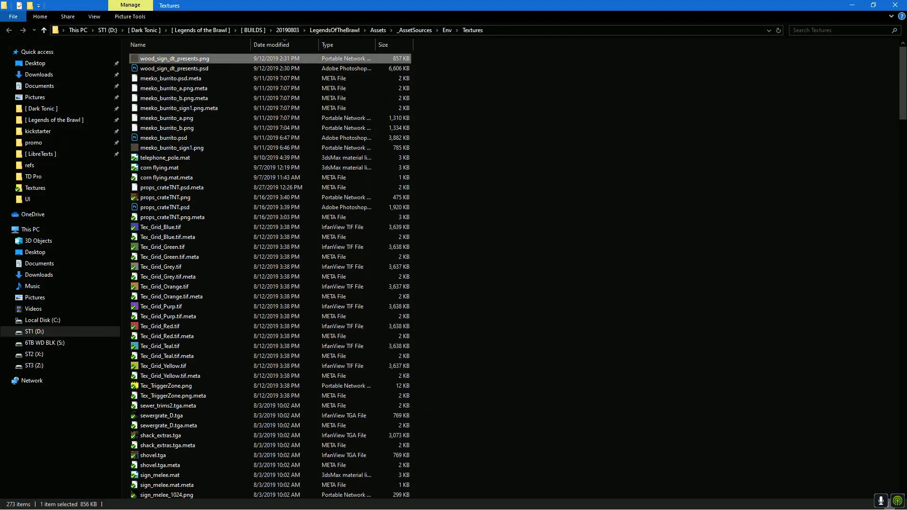
{"action": "key", "text": "Return"}
{"action": "scroll", "coordinate": [247, 268], "scroll_direction": "down", "scroll_amount": 1}
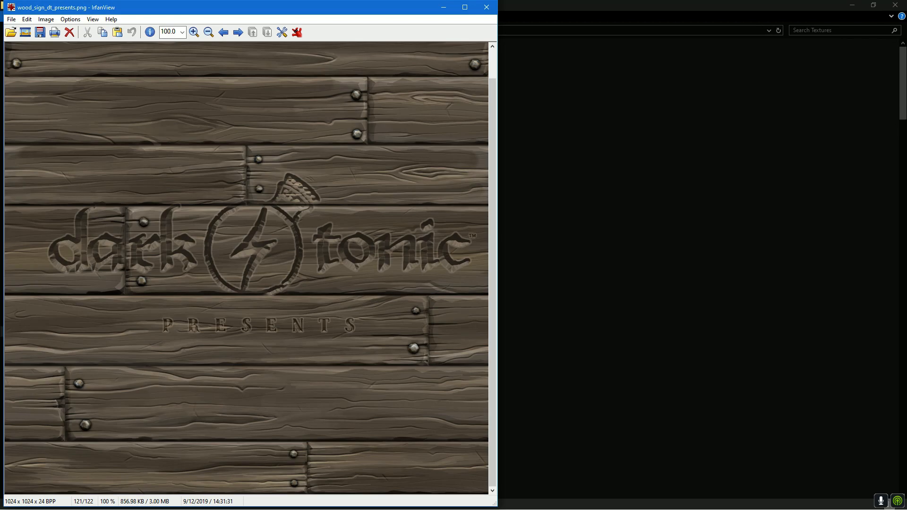
{"action": "scroll", "coordinate": [246, 268], "scroll_direction": "up", "scroll_amount": 1}
{"action": "key", "text": "Escape"}
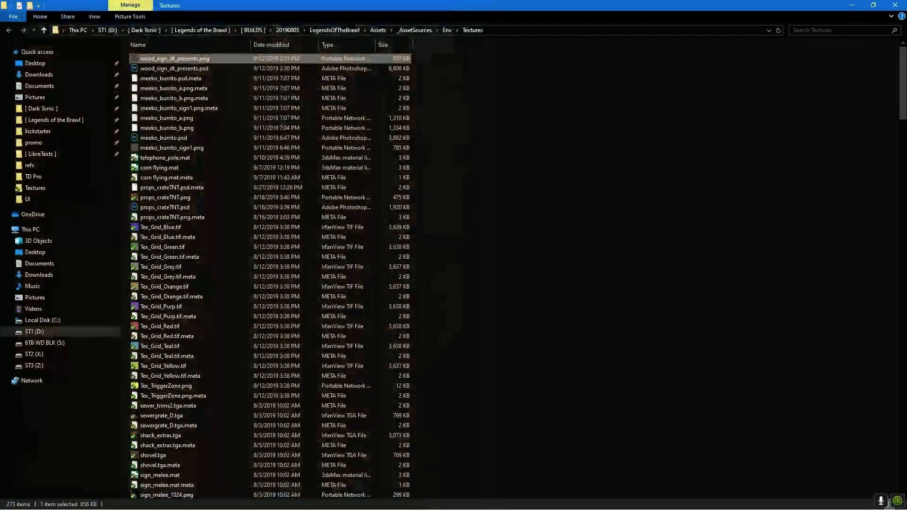
Switch to the Unity editor, shift the floating Project window away from the scene, and bring the whole Meeko Burrito stand into view.
{"action": "key", "text": "alt+Tab"}
{"action": "key", "text": "alt+Tab"}
{"action": "key", "text": "alt+Tab"}
{"action": "key", "text": "alt+Tab"}
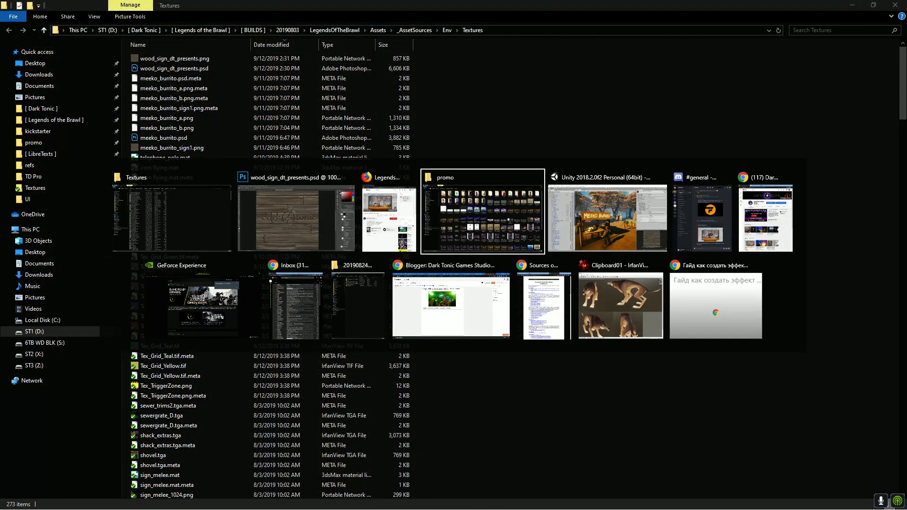
{"action": "key", "text": "Escape"}
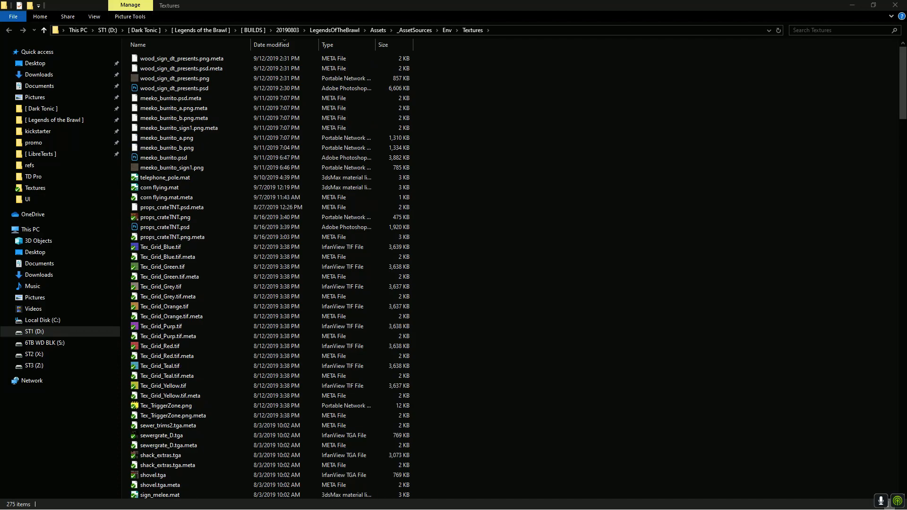
{"action": "key", "text": "alt+Tab"}
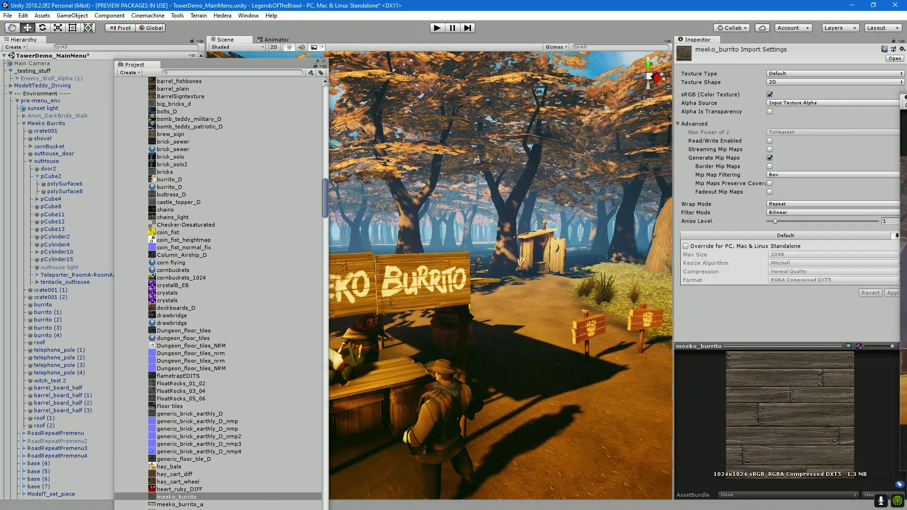
{"action": "left_click_drag", "start_coordinate": [217, 64], "coordinate": [162, 32]}
{"action": "left_click_drag", "start_coordinate": [100, 32], "coordinate": [91, 13]}
{"action": "left_click_drag", "start_coordinate": [586, 265], "coordinate": [425, 274]}
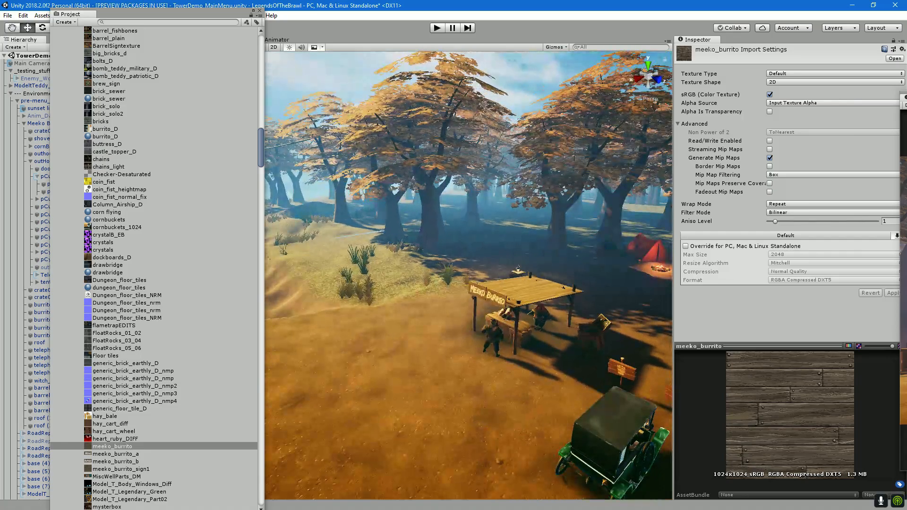
Duplicate the stand's Burrito sign board, roof (2), and move the copy onto open ground at about X 1.39, Z 121.17.
{"action": "left_click", "coordinate": [497, 299]}
{"action": "left_click", "coordinate": [497, 298]}
{"action": "left_click_drag", "start_coordinate": [497, 298], "coordinate": [548, 272]}
{"action": "key", "text": "f"}
{"action": "key", "text": "s"}
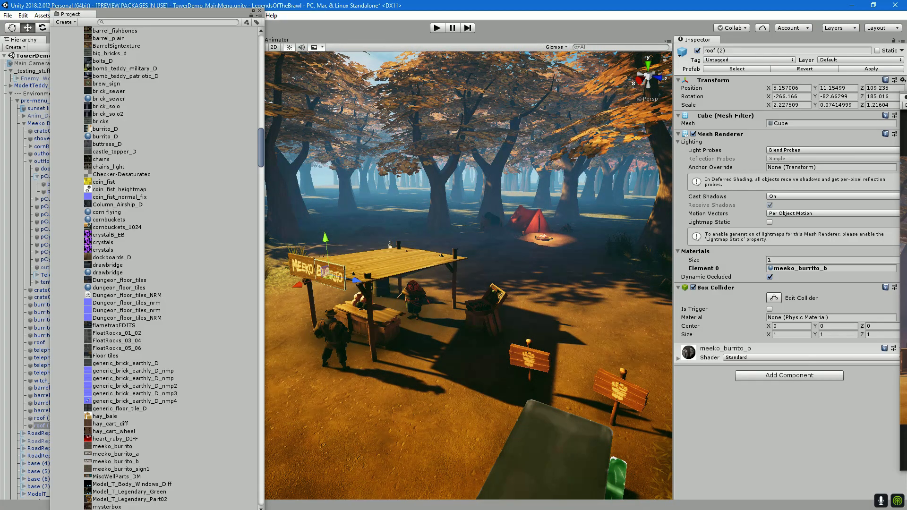
{"action": "key", "text": "ctrl+d"}
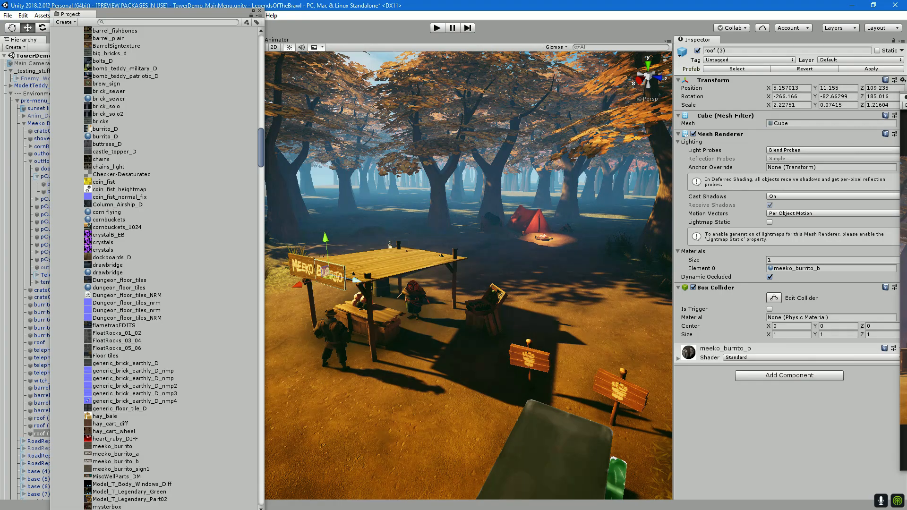
{"action": "left_click_drag", "start_coordinate": [329, 277], "coordinate": [649, 298]}
{"action": "key", "text": "w"}
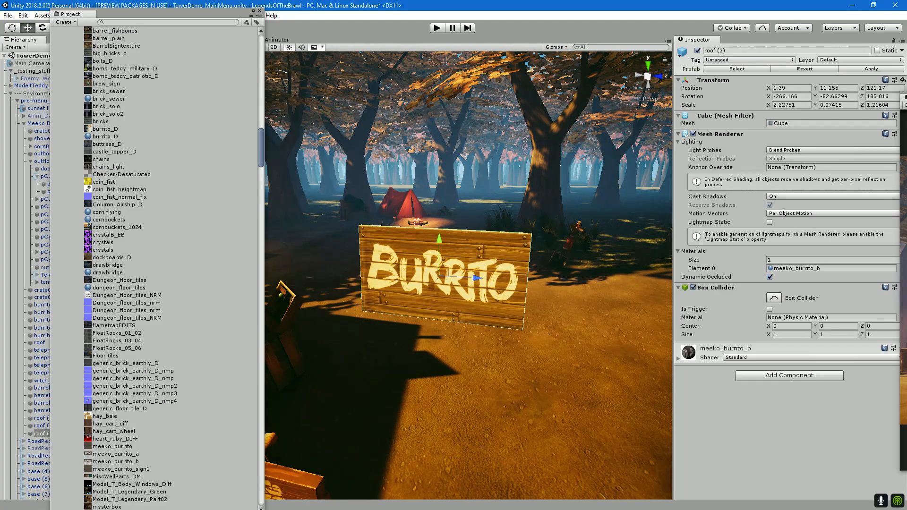
Find the two wood_sign_dt_presents textures in the project, compare them, and check in Explorer which source file the first one uses.
{"action": "left_click", "coordinate": [822, 268]}
{"action": "scroll", "coordinate": [156, 264], "scroll_direction": "up", "scroll_amount": 3}
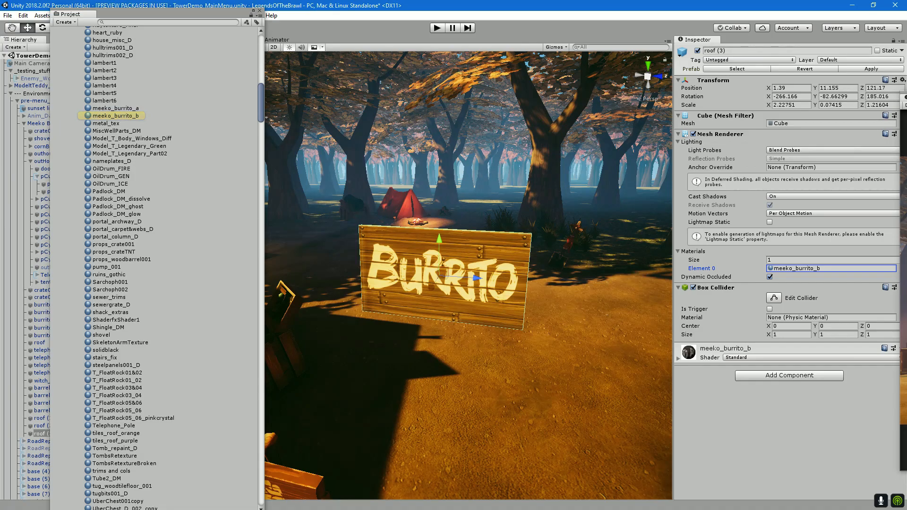
{"action": "scroll", "coordinate": [156, 264], "scroll_direction": "up", "scroll_amount": 7}
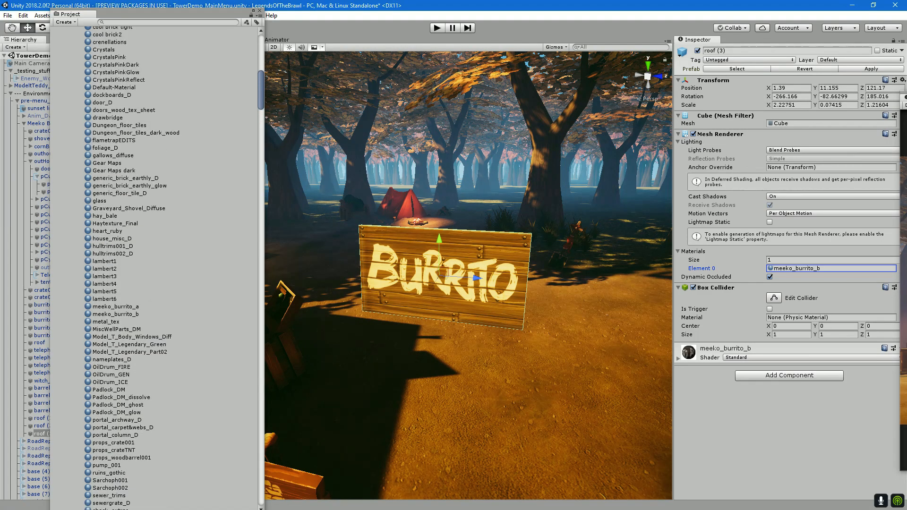
{"action": "scroll", "coordinate": [156, 265], "scroll_direction": "up", "scroll_amount": 15}
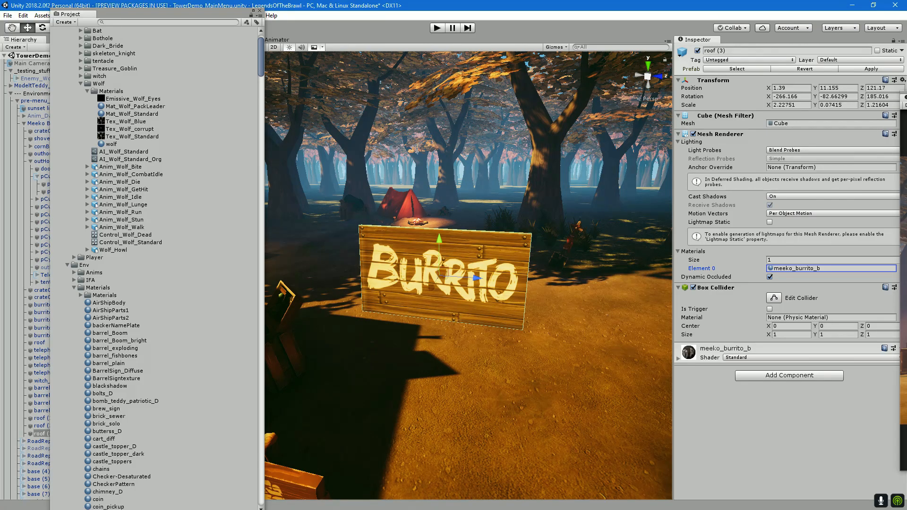
{"action": "scroll", "coordinate": [156, 265], "scroll_direction": "down", "scroll_amount": 20}
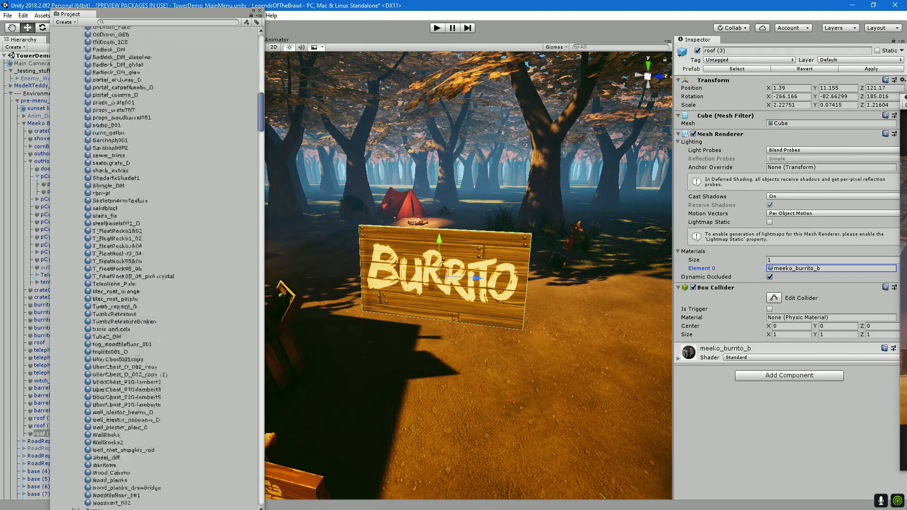
{"action": "scroll", "coordinate": [156, 264], "scroll_direction": "down", "scroll_amount": 20}
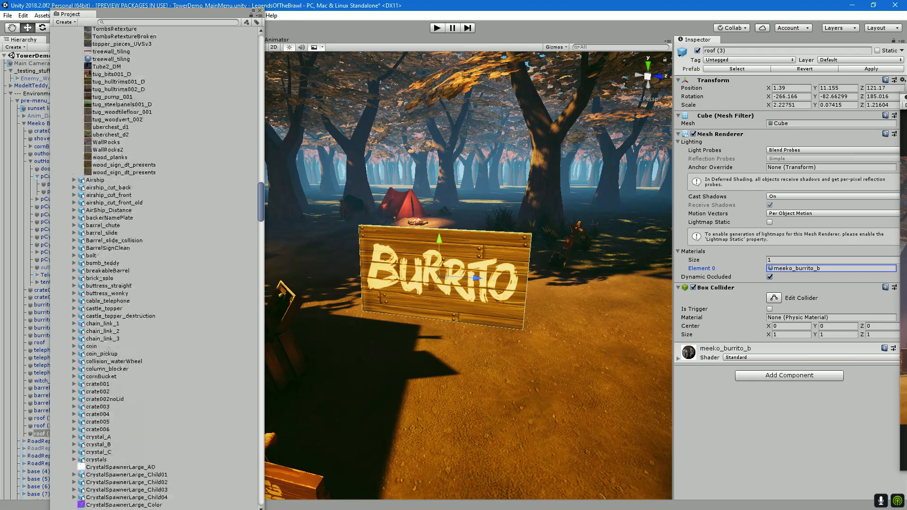
{"action": "left_click", "coordinate": [124, 165]}
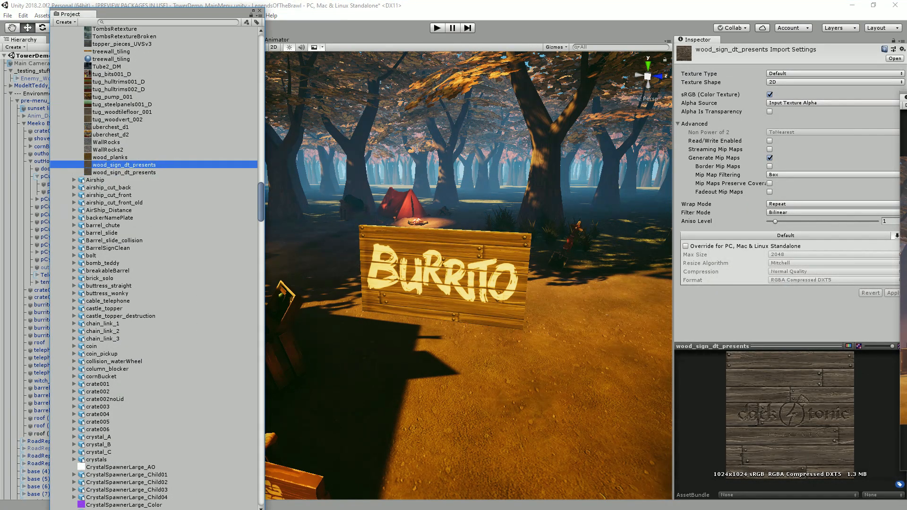
{"action": "left_click", "coordinate": [123, 172]}
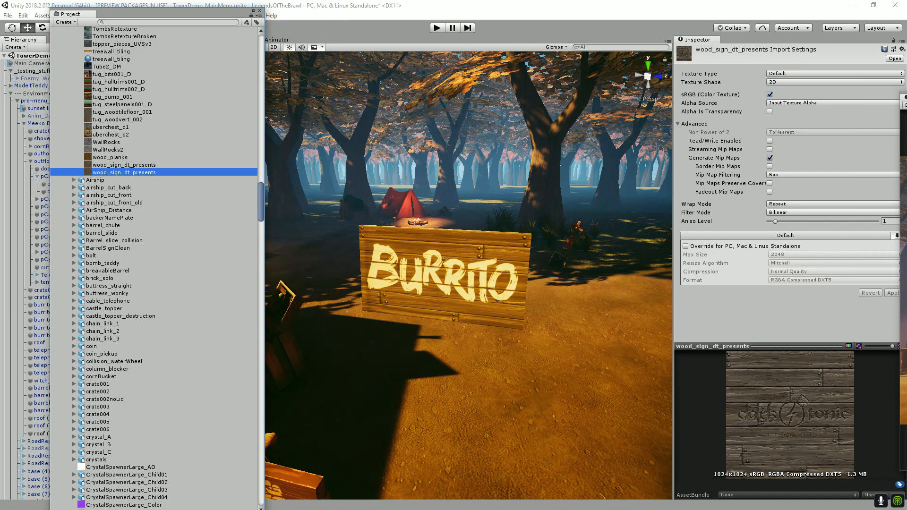
{"action": "left_click", "coordinate": [124, 165]}
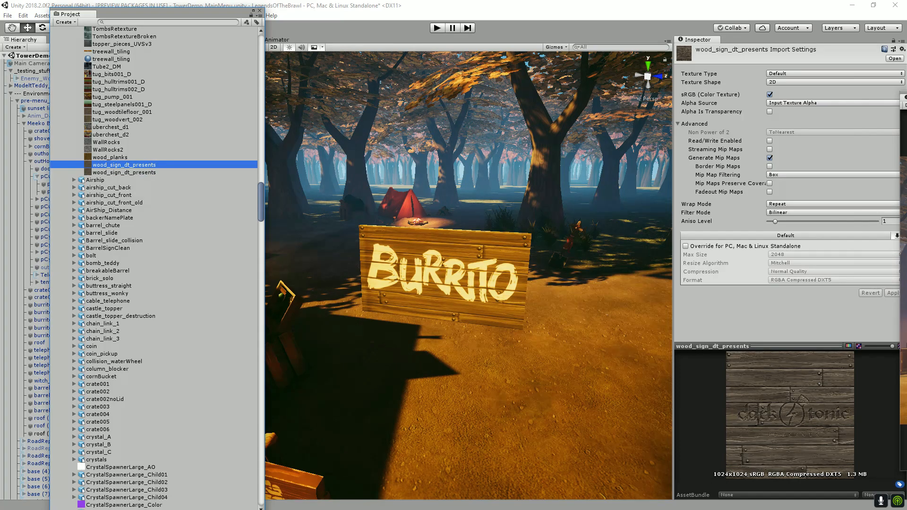
{"action": "right_click", "coordinate": [144, 165]}
{"action": "left_click", "coordinate": [161, 181]}
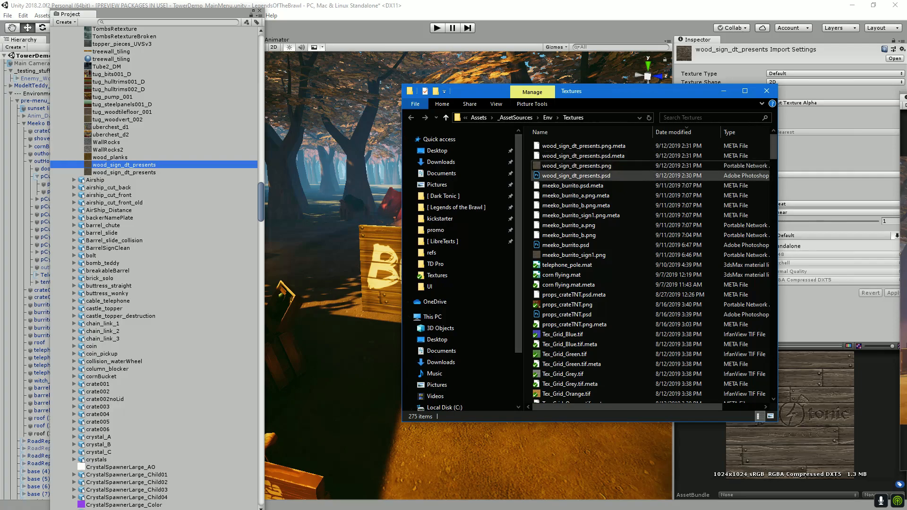
{"action": "left_click", "coordinate": [767, 90]}
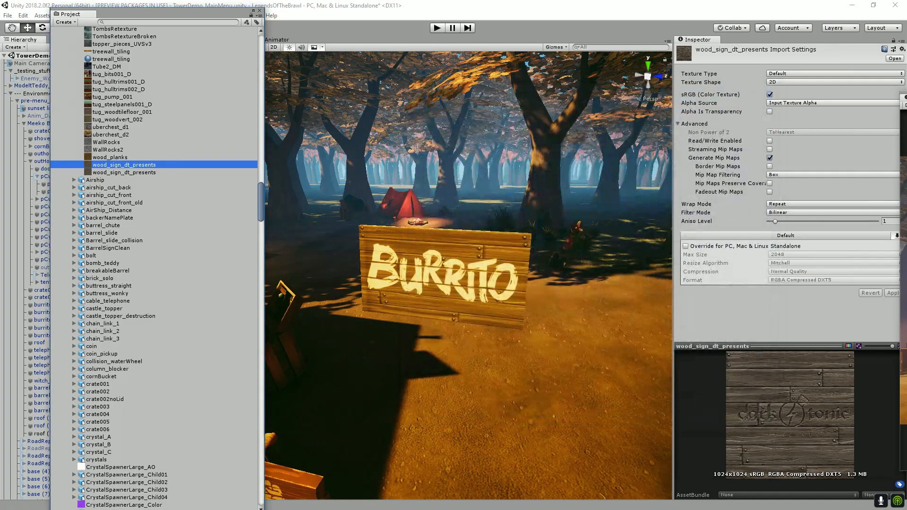
Create a new material in the Textures folder and name it wood_sign_dt_presents.
{"action": "right_click", "coordinate": [152, 166]}
{"action": "mouse_move", "coordinate": [189, 171]}
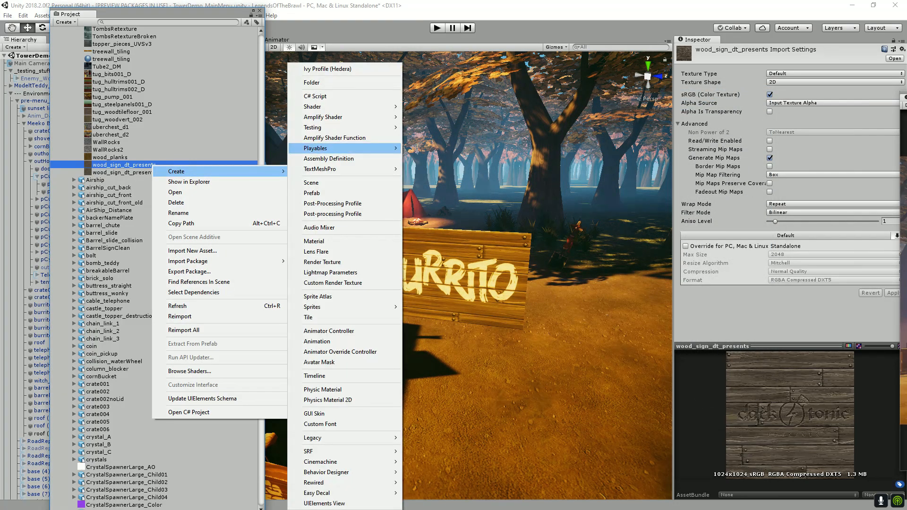
{"action": "mouse_move", "coordinate": [330, 117]}
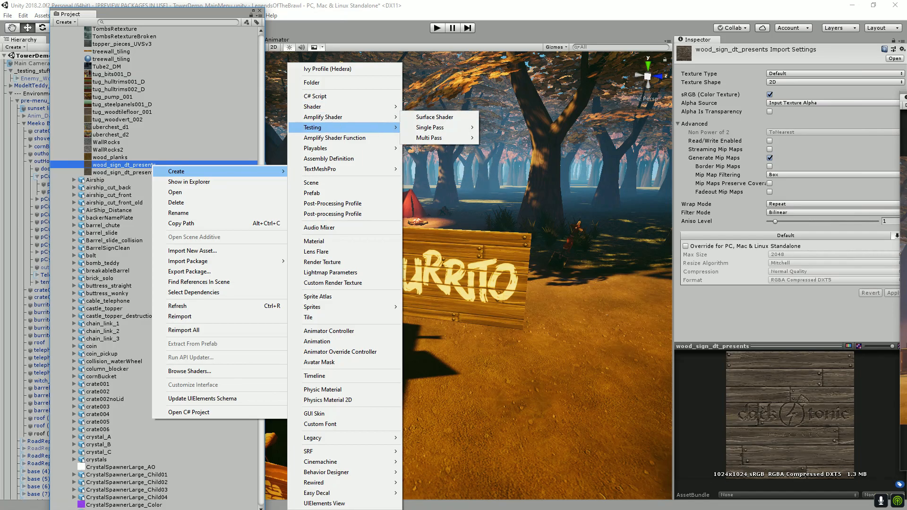
{"action": "left_click", "coordinate": [314, 241]}
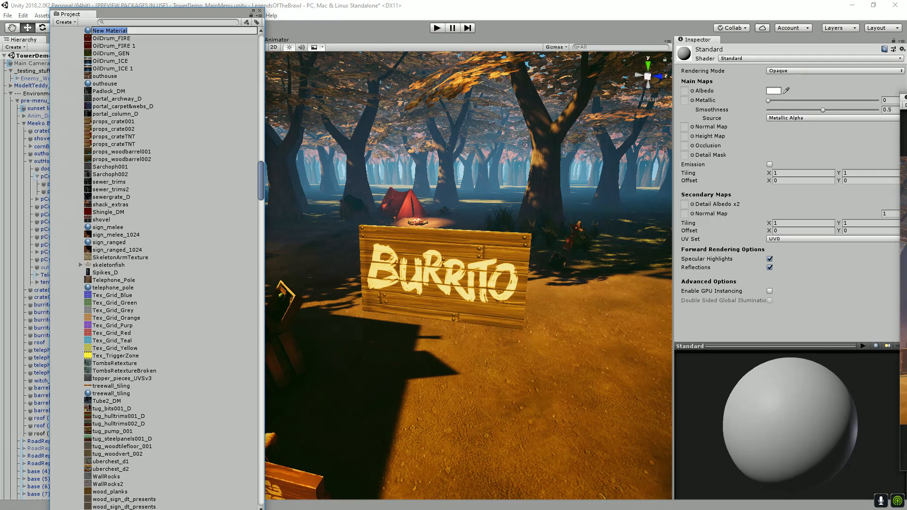
{"action": "type", "text": "wood_sign_dt_"}
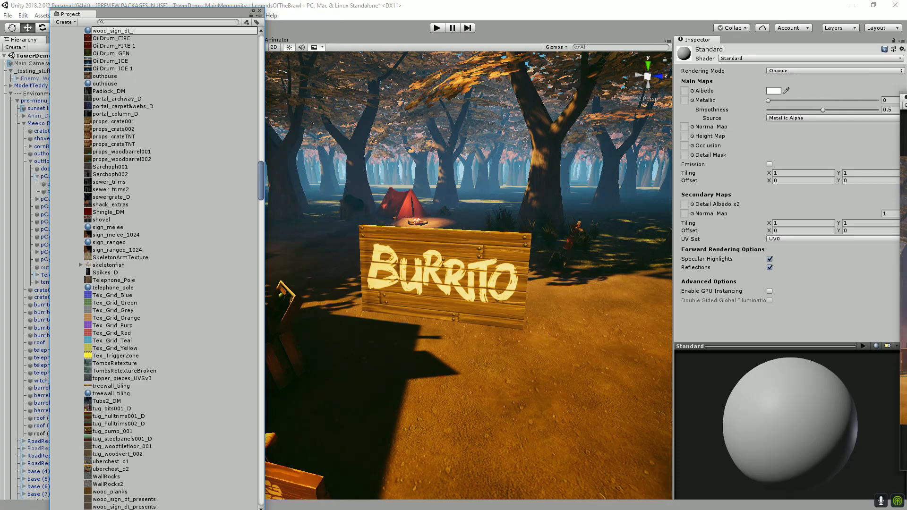
{"action": "type", "text": "presents"}
{"action": "key", "text": "Return"}
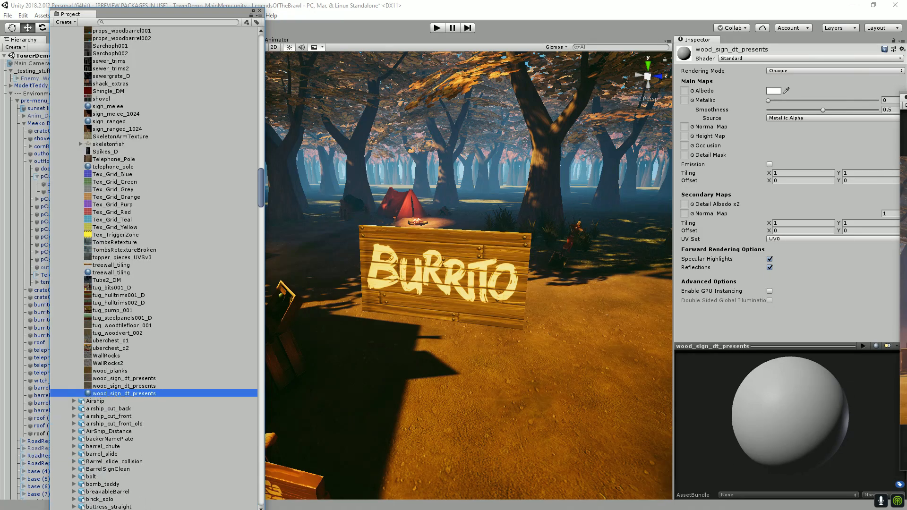
Assign the wood_sign_dt_presents texture as the new material's albedo and apply the material to the duplicated sign board, roof (3).
{"action": "left_click_drag", "start_coordinate": [123, 378], "coordinate": [684, 91]}
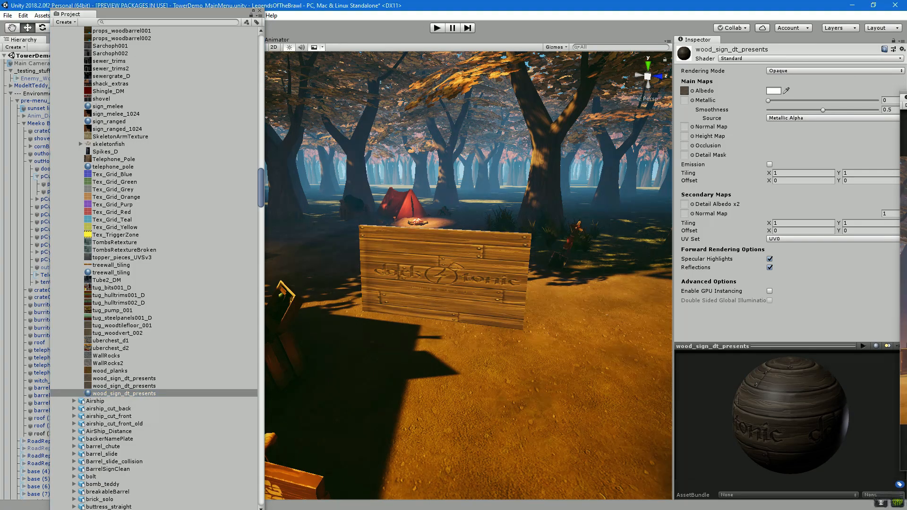
{"action": "double_click", "coordinate": [40, 434]}
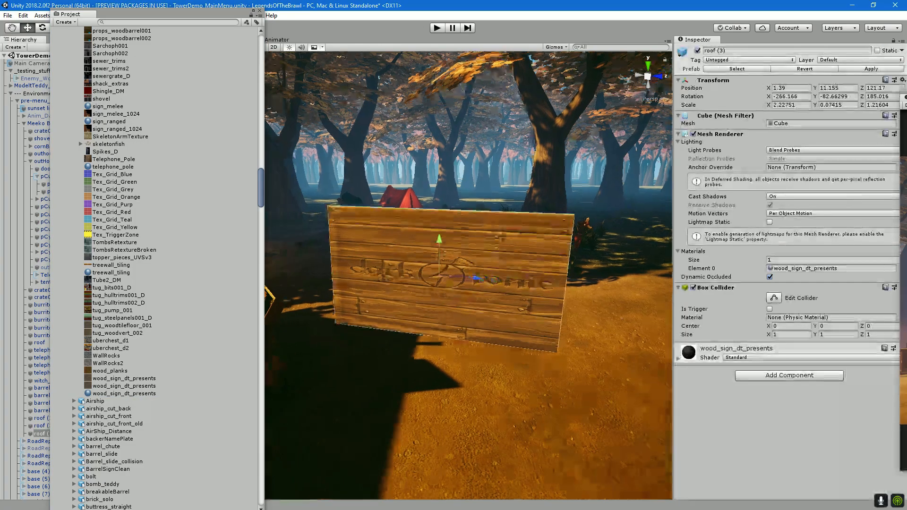
{"action": "left_click_drag", "start_coordinate": [456, 284], "coordinate": [503, 276]}
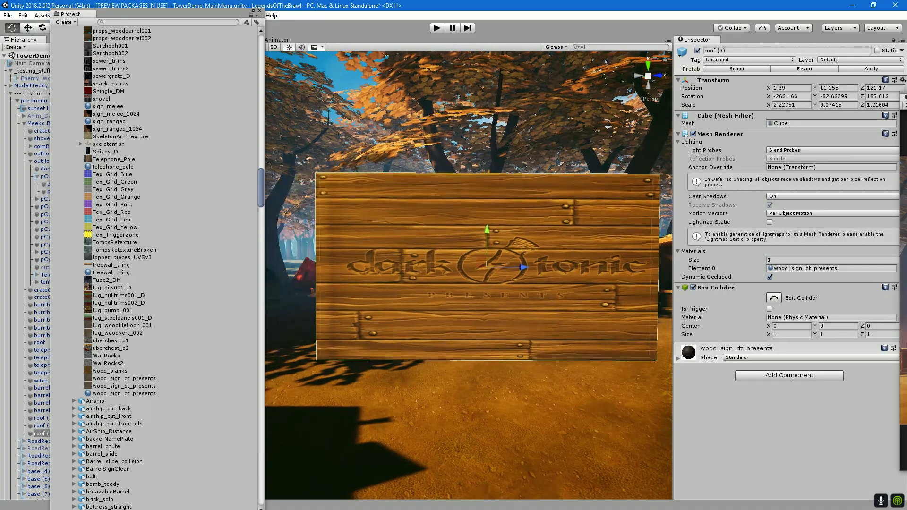
Scale the duplicated sign into a square board with scale X 1, Y 0.07167 and Z 1.
{"action": "scroll", "coordinate": [468, 276], "scroll_direction": "down", "scroll_amount": 6}
{"action": "key", "text": "r"}
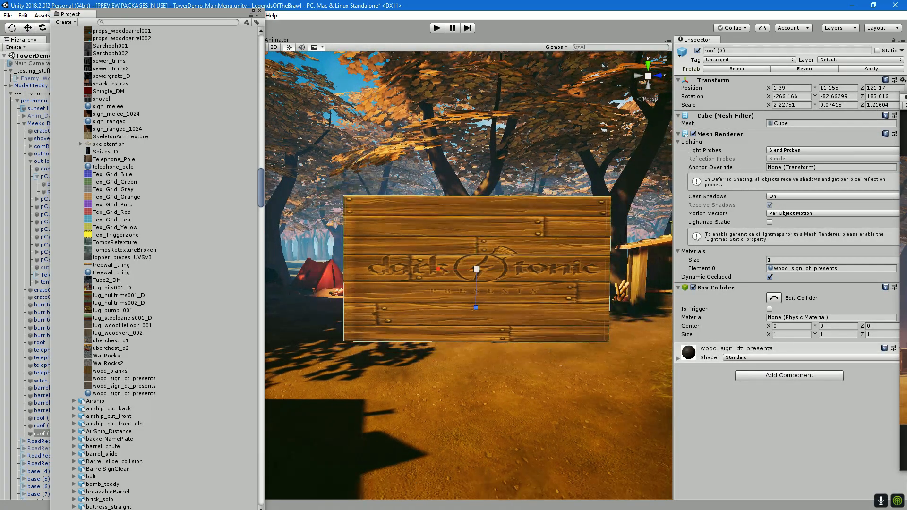
{"action": "left_click_drag", "start_coordinate": [438, 269], "coordinate": [457, 270]}
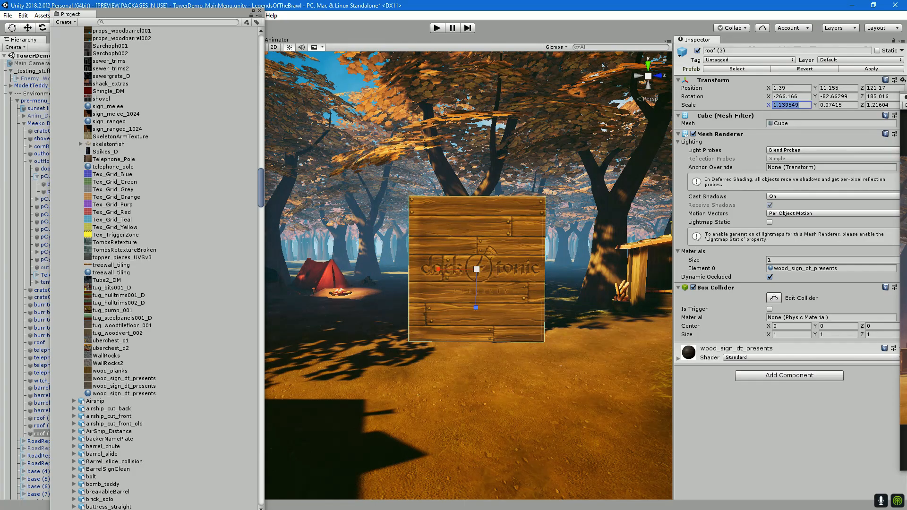
{"action": "left_click_drag", "start_coordinate": [473, 265], "coordinate": [396, 312]}
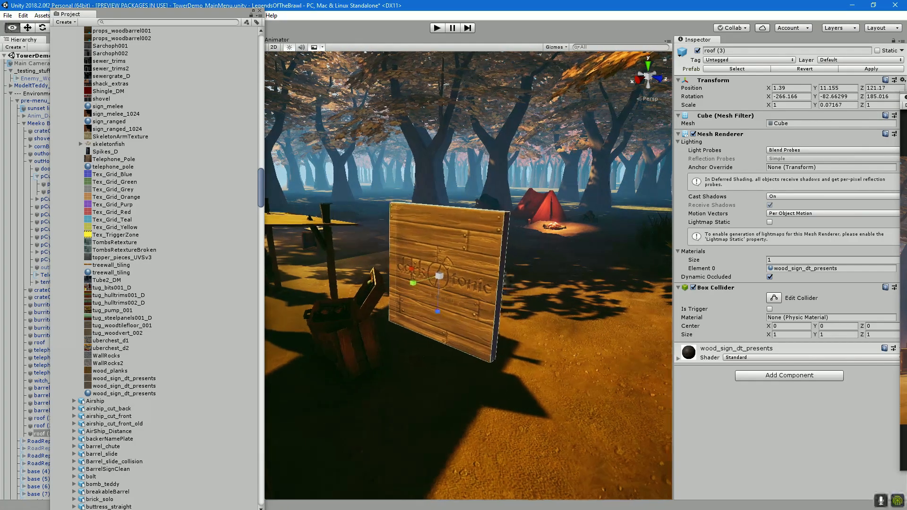
{"action": "left_click_drag", "start_coordinate": [439, 303], "coordinate": [456, 295]}
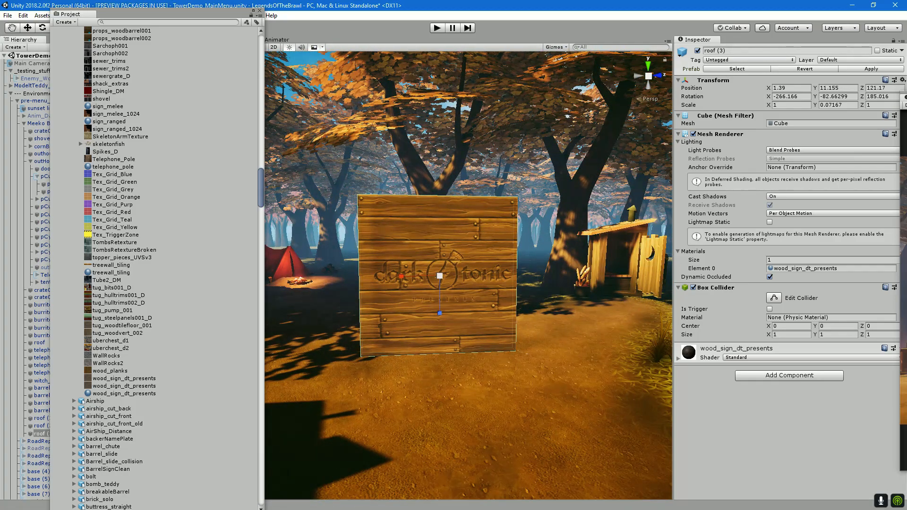
Move the Project window off the scene and place the sign board beside the outhouse at about X -19, Z 144.
{"action": "left_click_drag", "start_coordinate": [166, 13], "coordinate": [0, 20]}
{"action": "scroll", "coordinate": [440, 276], "scroll_direction": "up", "scroll_amount": 5}
{"action": "left_click_drag", "start_coordinate": [440, 302], "coordinate": [326, 310]}
{"action": "scroll", "coordinate": [439, 275], "scroll_direction": "down", "scroll_amount": 5}
{"action": "left_click_drag", "start_coordinate": [358, 219], "coordinate": [243, 222]}
{"action": "left_click_drag", "start_coordinate": [439, 277], "coordinate": [416, 240]}
{"action": "scroll", "coordinate": [378, 255], "scroll_direction": "down", "scroll_amount": 4}
{"action": "left_click_drag", "start_coordinate": [496, 292], "coordinate": [321, 263]}
{"action": "scroll", "coordinate": [351, 270], "scroll_direction": "down", "scroll_amount": 4}
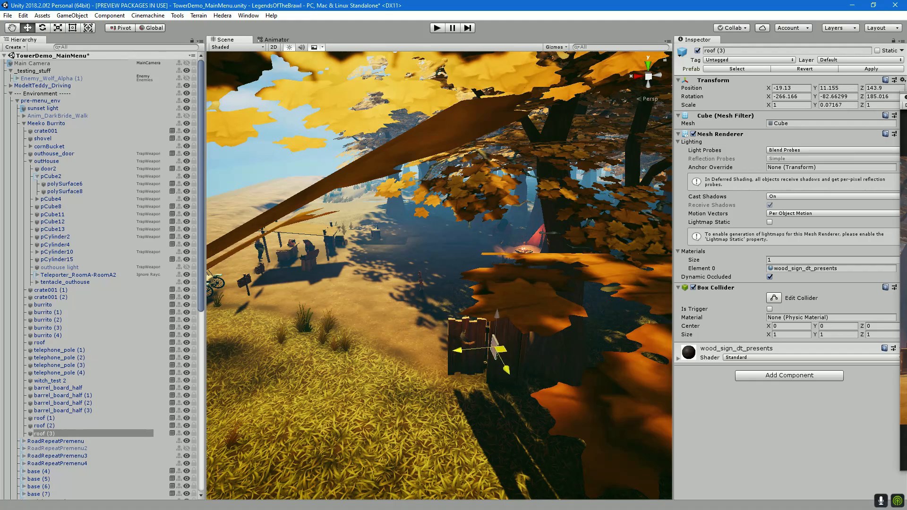
Rotate the sign board beside the outhouse to about -86.12 degrees on Y.
{"action": "key", "text": "f"}
{"action": "key", "text": "e"}
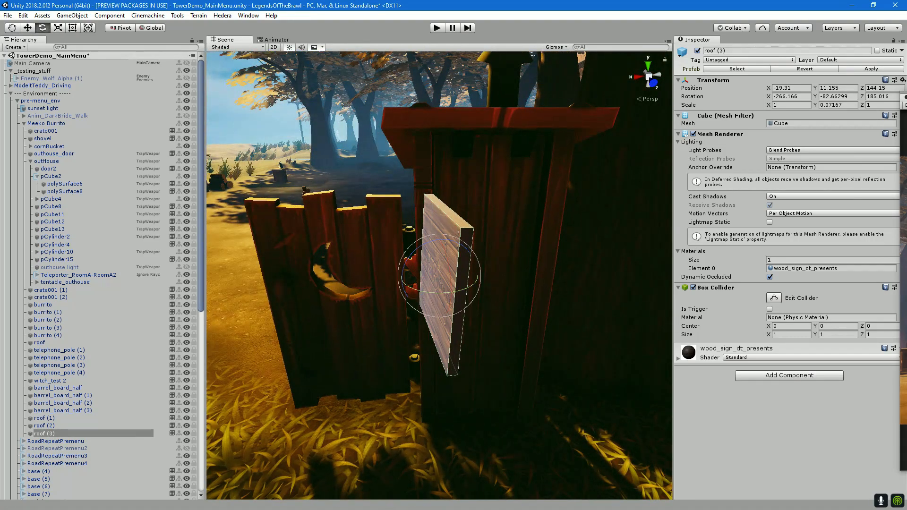
{"action": "left_click_drag", "start_coordinate": [440, 293], "coordinate": [432, 272]}
Turn off specular highlights and reflections in the wood_sign_dt_presents material and set its smoothness to 0.
{"action": "left_click", "coordinate": [678, 358]}
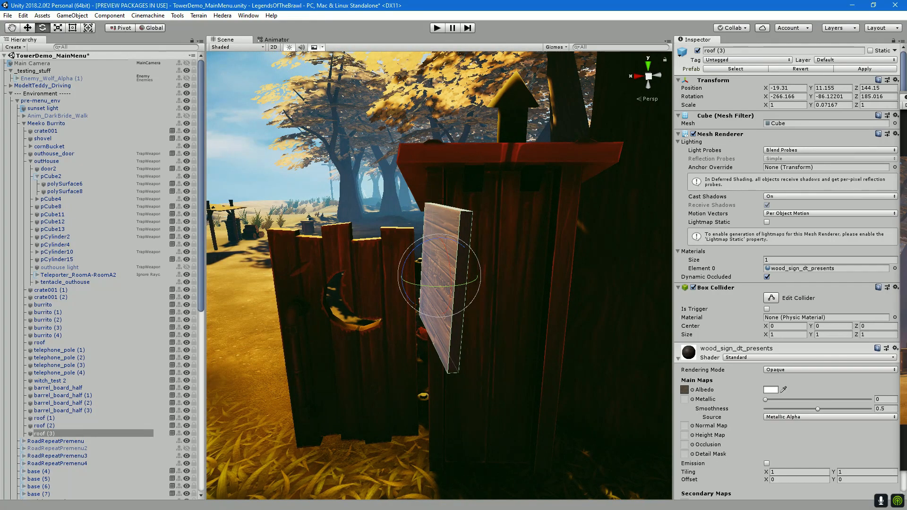
{"action": "scroll", "coordinate": [756, 359], "scroll_direction": "down", "scroll_amount": 5}
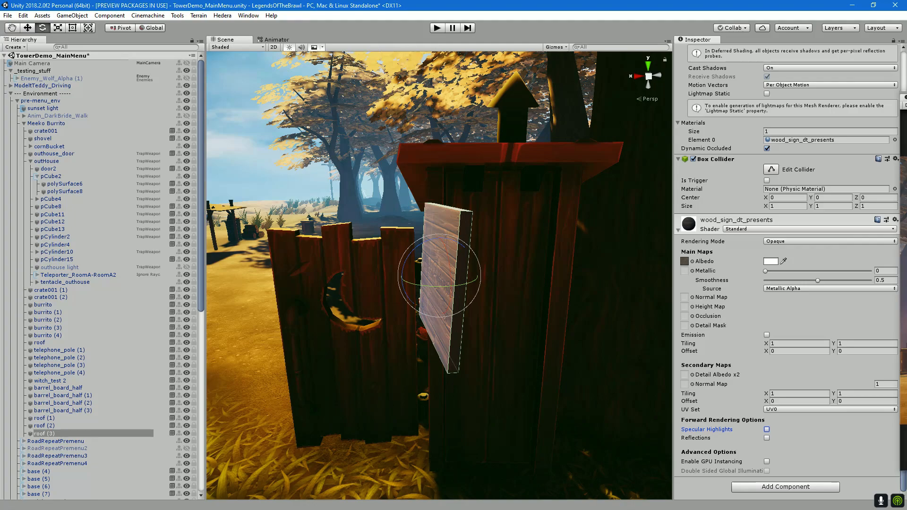
{"action": "left_click_drag", "start_coordinate": [818, 281], "coordinate": [765, 280]}
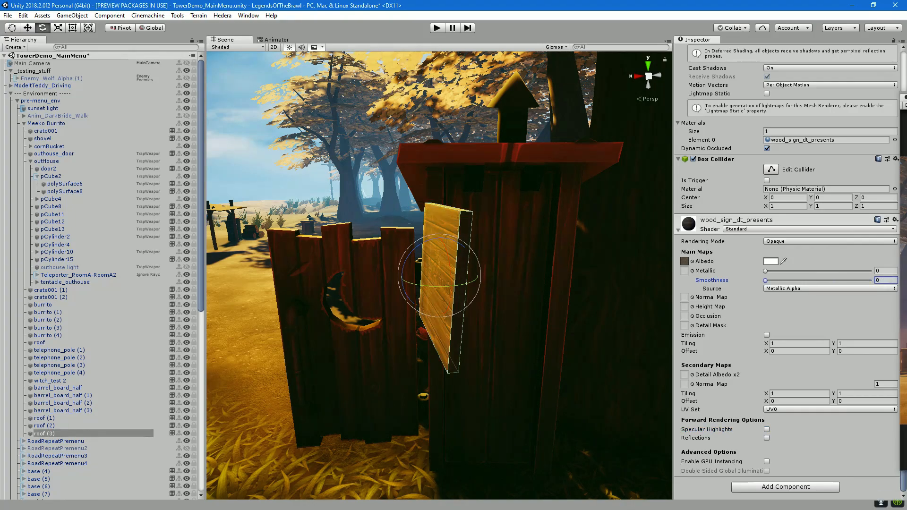
Move the sign board along its local axes toward the outhouse wall.
{"action": "left_click_drag", "start_coordinate": [440, 275], "coordinate": [404, 374], "text": "alt"}
{"action": "key", "text": "w"}
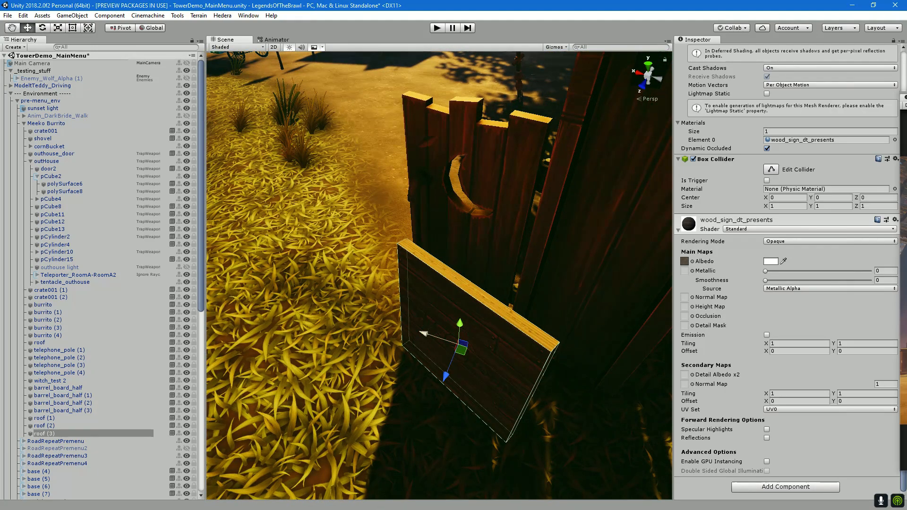
{"action": "left_click_drag", "start_coordinate": [424, 334], "coordinate": [447, 341]}
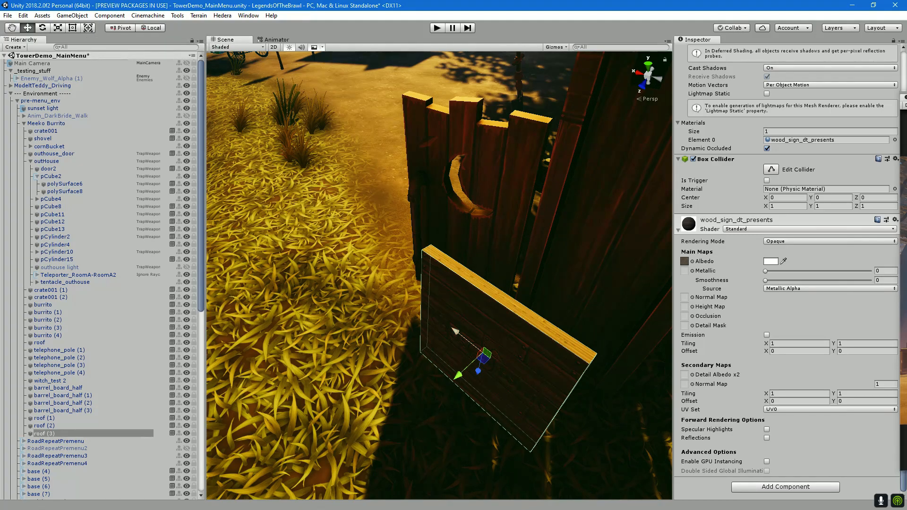
{"action": "left_click_drag", "start_coordinate": [485, 353], "coordinate": [496, 321]}
{"action": "key", "text": "f"}
{"action": "left_click_drag", "start_coordinate": [403, 285], "coordinate": [493, 289]}
{"action": "key", "text": "f"}
{"action": "left_click_drag", "start_coordinate": [437, 284], "coordinate": [472, 251]}
{"action": "key", "text": "f"}
Bring the sign board out in front of the sunlit outer wall of the outhouse.
{"action": "scroll", "coordinate": [439, 240], "scroll_direction": "up", "scroll_amount": 5}
{"action": "scroll", "coordinate": [440, 276], "scroll_direction": "down", "scroll_amount": 5}
{"action": "mouse_move", "coordinate": [440, 276]}
{"action": "left_mouse_down", "text": "alt"}
{"action": "mouse_move", "coordinate": [449, 258]}
{"action": "mouse_move", "coordinate": [458, 283]}
{"action": "mouse_move", "coordinate": [434, 278]}
{"action": "left_mouse_up", "text": "alt"}
{"action": "scroll", "coordinate": [440, 277], "scroll_direction": "up", "scroll_amount": 5}
{"action": "scroll", "coordinate": [439, 274], "scroll_direction": "down", "scroll_amount": 5}
{"action": "left_click_drag", "start_coordinate": [439, 277], "coordinate": [630, 274], "text": "alt"}
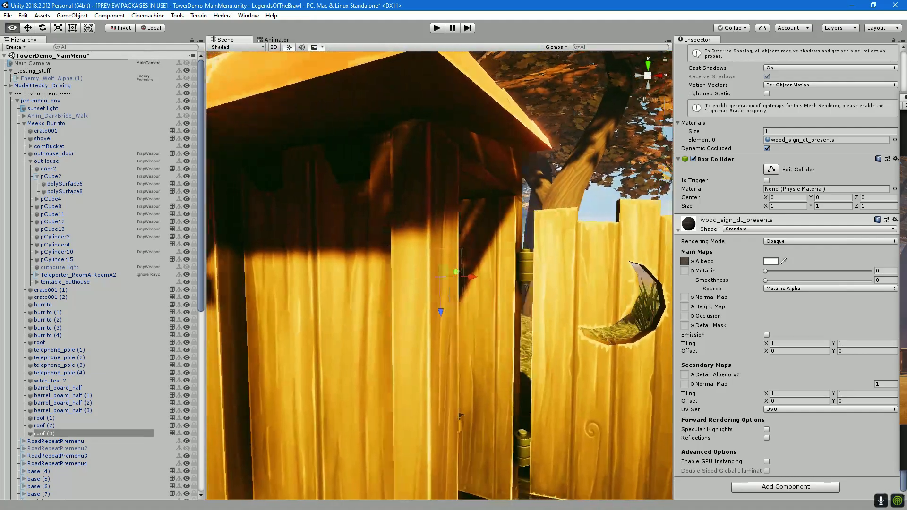
{"action": "scroll", "coordinate": [439, 277], "scroll_direction": "down", "scroll_amount": 4}
{"action": "left_click_drag", "start_coordinate": [427, 281], "coordinate": [415, 376]}
{"action": "key", "text": "f"}
Turn the sign board around so its carved Dark Tonic face points away from the sunlit outhouse wall.
{"action": "key", "text": "e"}
{"action": "left_click_drag", "start_coordinate": [426, 315], "coordinate": [615, 328]}
{"action": "left_click_drag", "start_coordinate": [614, 328], "coordinate": [614, 439], "text": "alt"}
{"action": "key", "text": "w"}
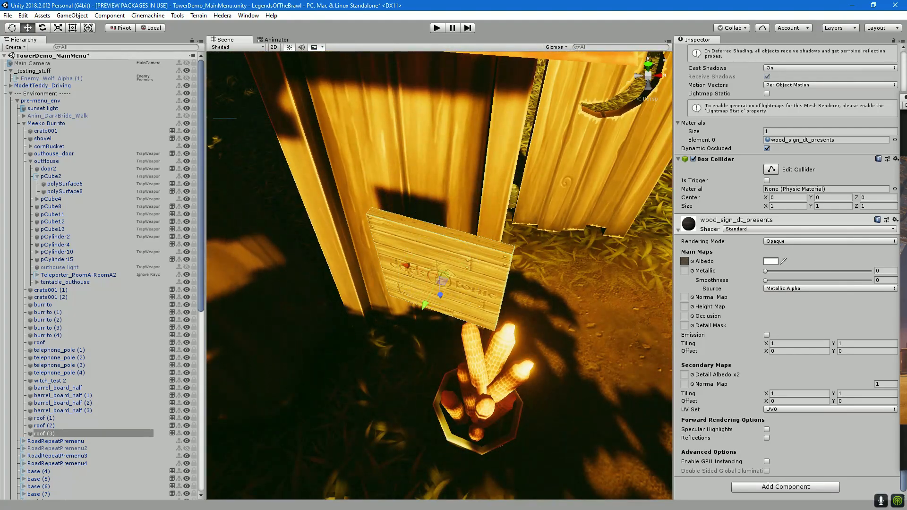
Raise the sign board and place it against the upper part of the sunlit outhouse wall.
{"action": "left_click_drag", "start_coordinate": [442, 281], "coordinate": [400, 158]}
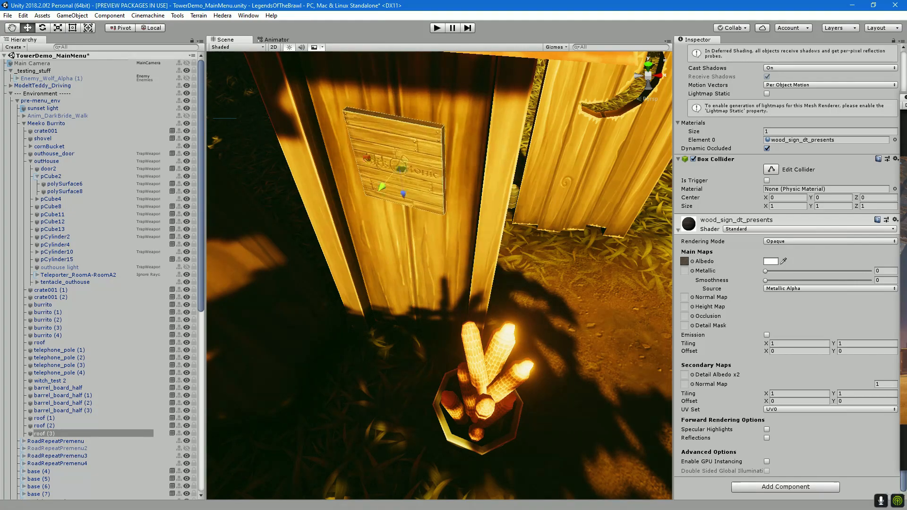
{"action": "key", "text": "f"}
{"action": "left_click_drag", "start_coordinate": [402, 302], "coordinate": [444, 162], "text": "alt"}
{"action": "scroll", "coordinate": [439, 276], "scroll_direction": "up", "scroll_amount": 6}
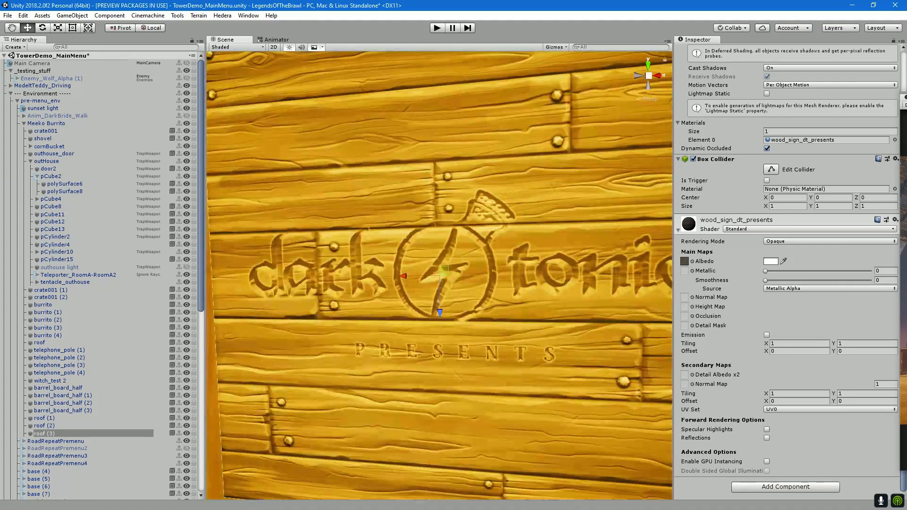
Rotate the sign board to line it up with the planks of the outhouse wall.
{"action": "scroll", "coordinate": [439, 275], "scroll_direction": "down", "scroll_amount": 5}
{"action": "left_click_drag", "start_coordinate": [442, 277], "coordinate": [414, 260]}
{"action": "scroll", "coordinate": [440, 275], "scroll_direction": "up", "scroll_amount": 5}
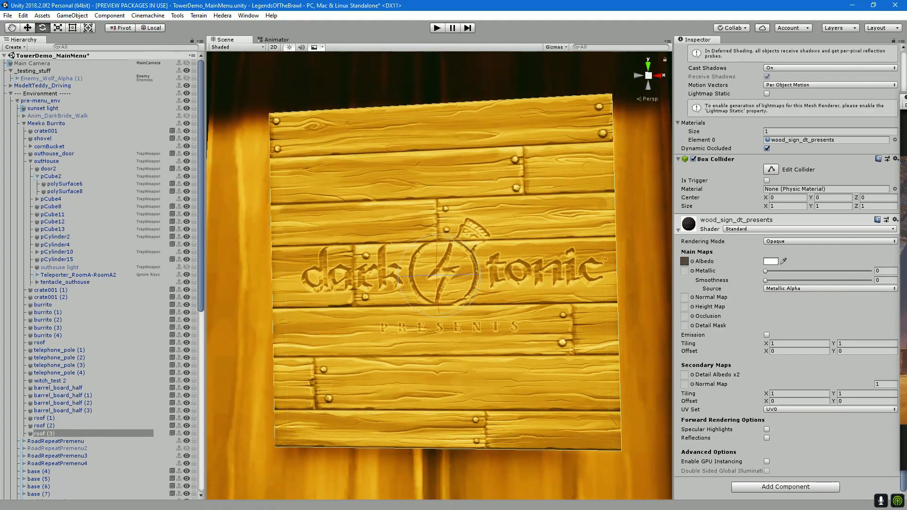
{"action": "scroll", "coordinate": [440, 274], "scroll_direction": "down", "scroll_amount": 5}
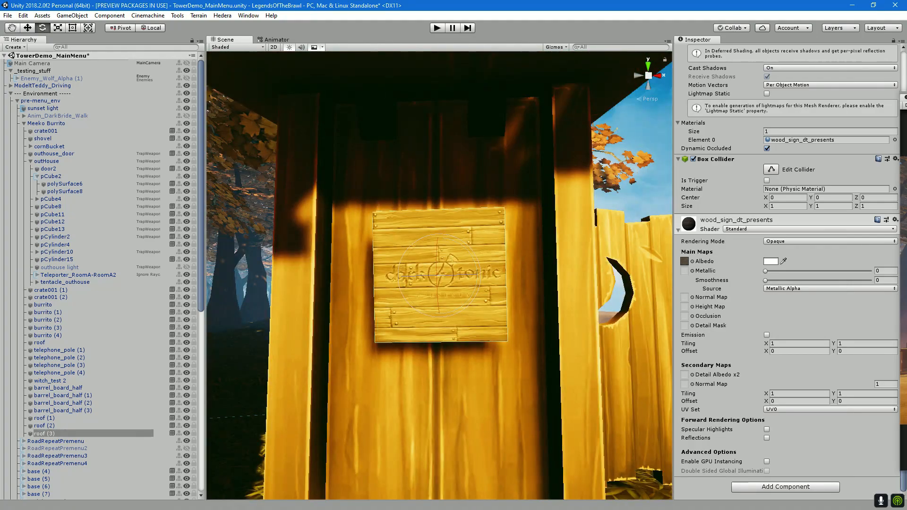
{"action": "scroll", "coordinate": [439, 274], "scroll_direction": "up", "scroll_amount": 2}
{"action": "left_click_drag", "start_coordinate": [439, 264], "coordinate": [390, 307], "text": "alt"}
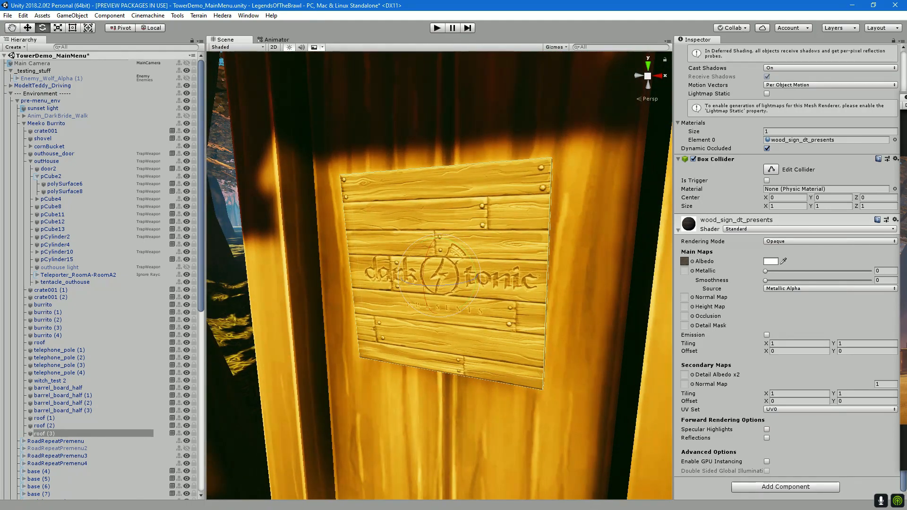
Adjust the sign board's distance from the outhouse wall and check its fit from the front and side.
{"action": "left_click_drag", "start_coordinate": [440, 265], "coordinate": [312, 337], "text": "alt"}
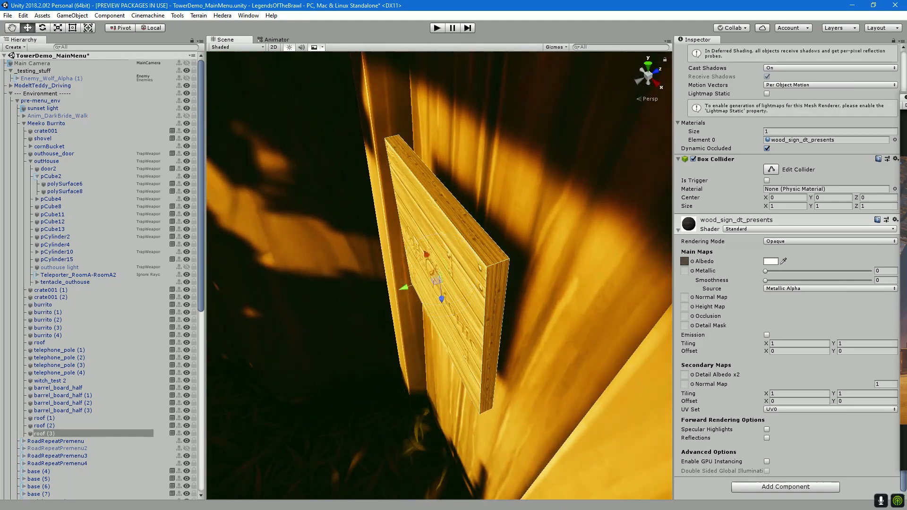
{"action": "mouse_move", "coordinate": [404, 288]}
{"action": "left_mouse_down"}
{"action": "mouse_move", "coordinate": [451, 270]}
{"action": "mouse_move", "coordinate": [391, 286]}
{"action": "left_mouse_up"}
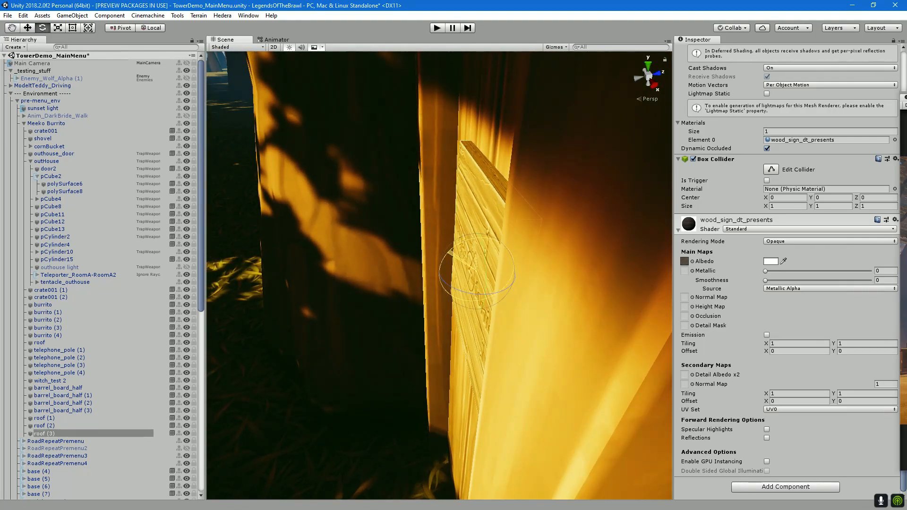
{"action": "left_click_drag", "start_coordinate": [391, 286], "coordinate": [614, 260], "text": "alt"}
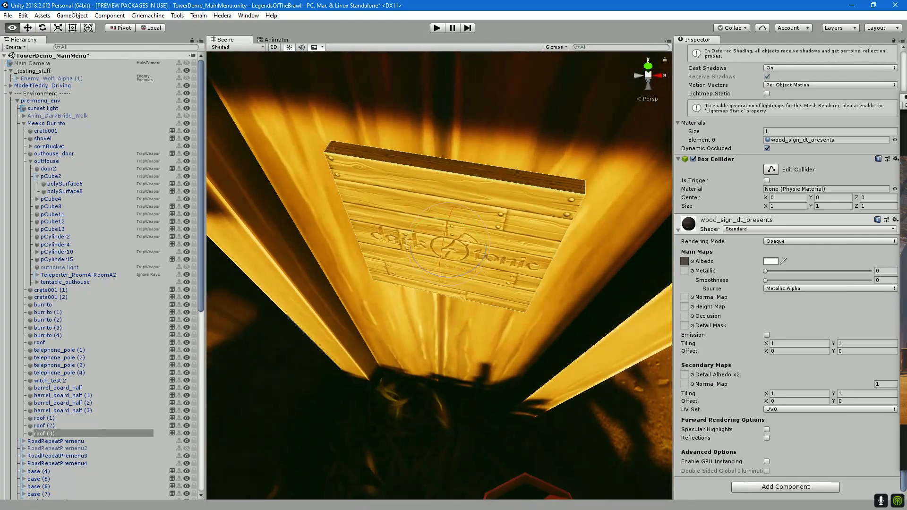
{"action": "left_click_drag", "start_coordinate": [465, 239], "coordinate": [465, 109], "text": "alt"}
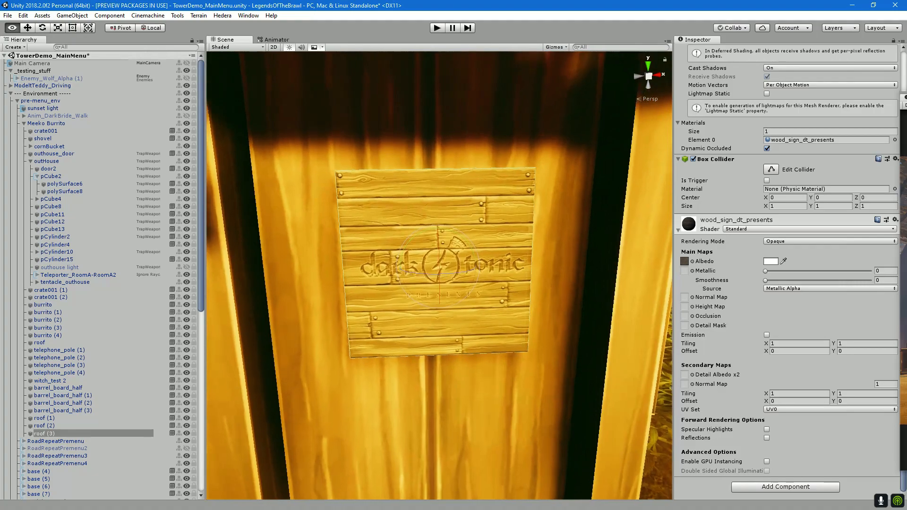
{"action": "scroll", "coordinate": [439, 275], "scroll_direction": "down", "scroll_amount": 12}
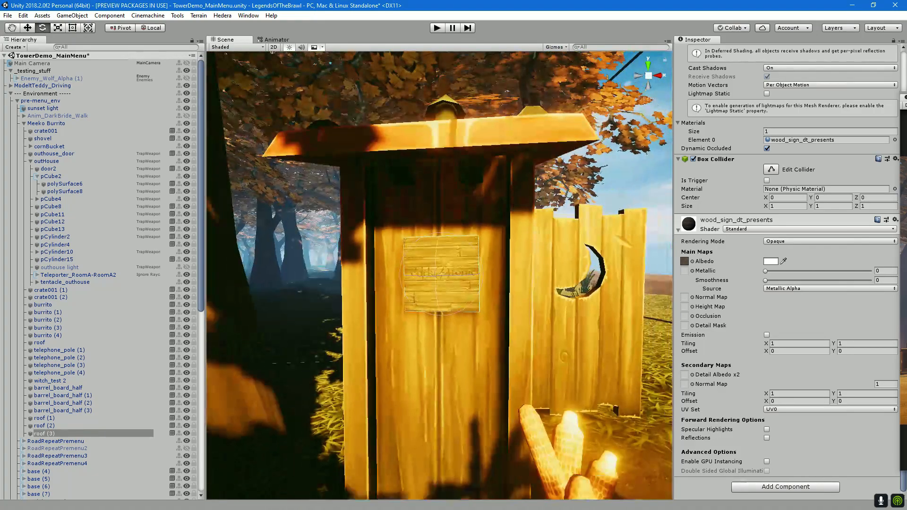
Lower the sign board along the sunlit outhouse wall.
{"action": "left_click_drag", "start_coordinate": [442, 274], "coordinate": [467, 136]}
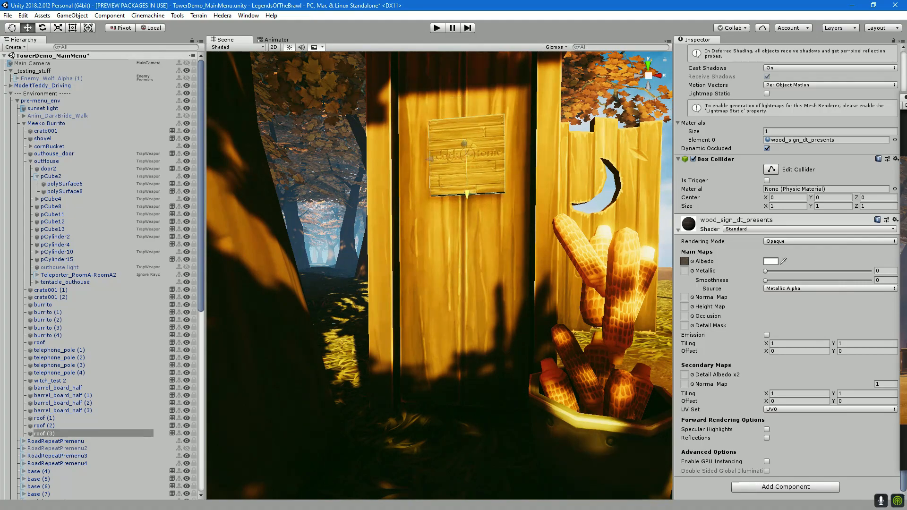
{"action": "left_click_drag", "start_coordinate": [467, 187], "coordinate": [467, 332]}
{"action": "key", "text": "f"}
{"action": "left_click_drag", "start_coordinate": [444, 279], "coordinate": [465, 302], "text": "alt"}
{"action": "scroll", "coordinate": [465, 303], "scroll_direction": "up", "scroll_amount": 8}
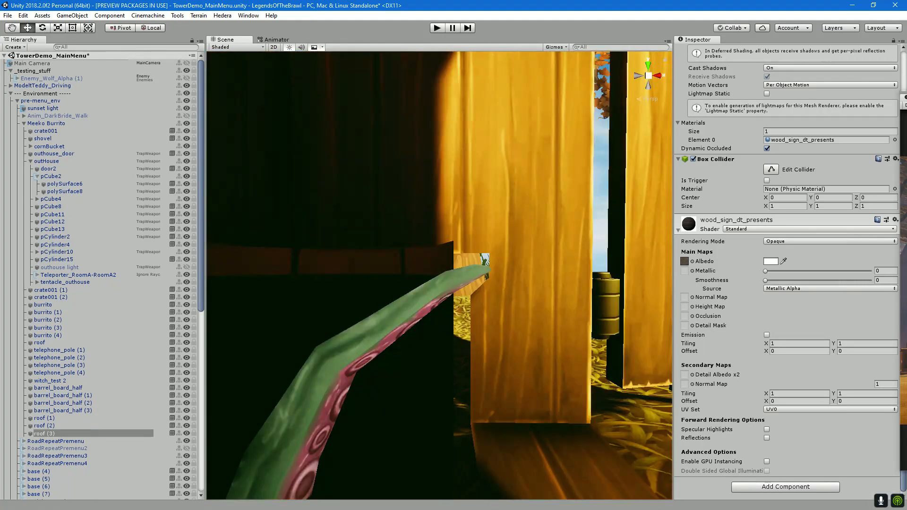
Examine how the lowered sign board sits on the outhouse wall from several angles and distances.
{"action": "left_click_drag", "start_coordinate": [465, 302], "coordinate": [487, 307], "text": "alt"}
{"action": "scroll", "coordinate": [487, 307], "scroll_direction": "up", "scroll_amount": 5}
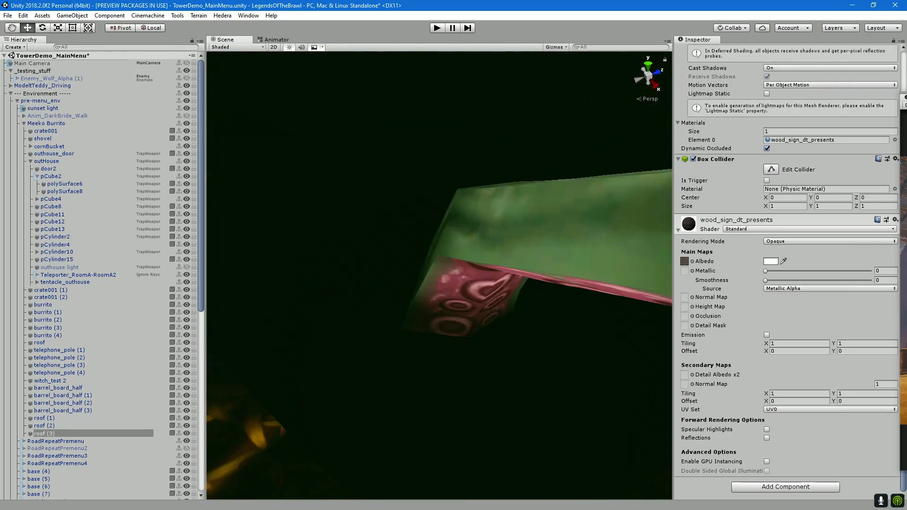
{"action": "left_click_drag", "start_coordinate": [473, 222], "coordinate": [576, 308]}
{"action": "scroll", "coordinate": [472, 314], "scroll_direction": "down", "scroll_amount": 4}
{"action": "scroll", "coordinate": [577, 307], "scroll_direction": "down", "scroll_amount": 5}
{"action": "left_click_drag", "start_coordinate": [491, 307], "coordinate": [558, 227], "text": "alt"}
{"action": "key", "text": "f"}
{"action": "scroll", "coordinate": [440, 275], "scroll_direction": "down", "scroll_amount": 4}
{"action": "left_click_drag", "start_coordinate": [439, 275], "coordinate": [446, 210], "text": "alt"}
{"action": "scroll", "coordinate": [462, 203], "scroll_direction": "up", "scroll_amount": 5}
{"action": "scroll", "coordinate": [466, 177], "scroll_direction": "down", "scroll_amount": 5}
{"action": "scroll", "coordinate": [447, 210], "scroll_direction": "down", "scroll_amount": 4}
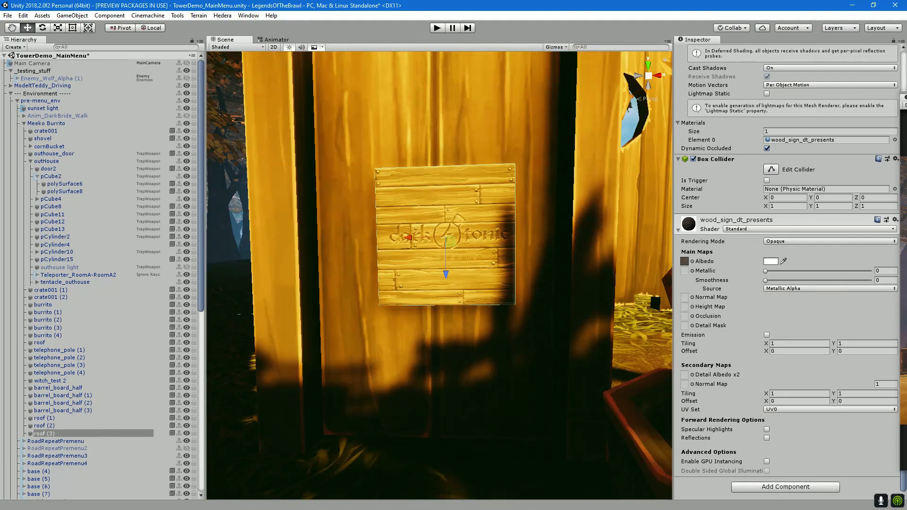
Nudge the sign board down and sideways on the outhouse wall to about X -21.48, Y 7.711, Z 137.989.
{"action": "scroll", "coordinate": [440, 275], "scroll_direction": "up", "scroll_amount": 6}
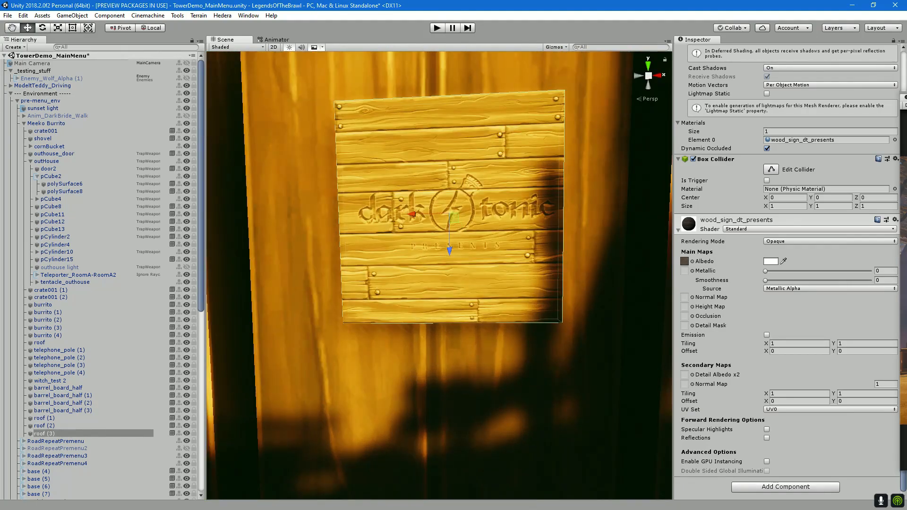
{"action": "left_click_drag", "start_coordinate": [449, 251], "coordinate": [449, 252]}
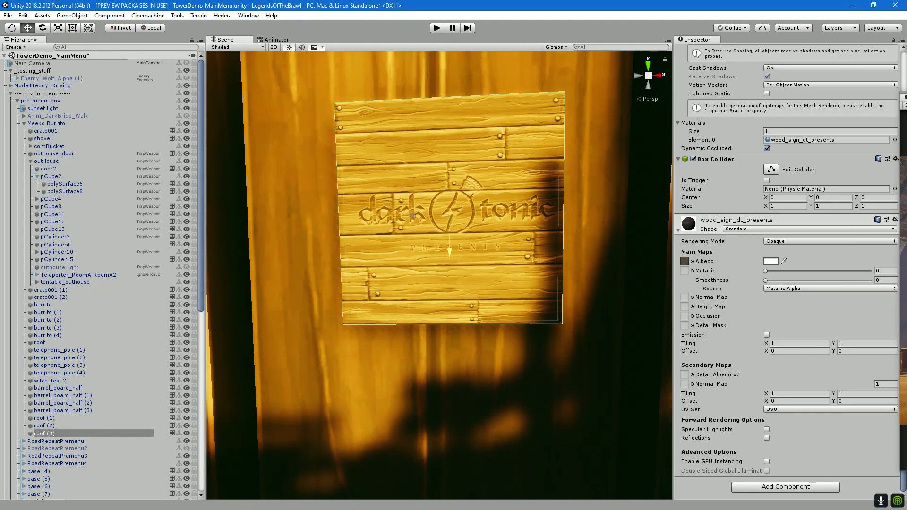
{"action": "left_click_drag", "start_coordinate": [412, 216], "coordinate": [452, 212]}
{"action": "key", "text": "f"}
{"action": "scroll", "coordinate": [439, 275], "scroll_direction": "up", "scroll_amount": 12}
{"action": "scroll", "coordinate": [439, 276], "scroll_direction": "down", "scroll_amount": 4}
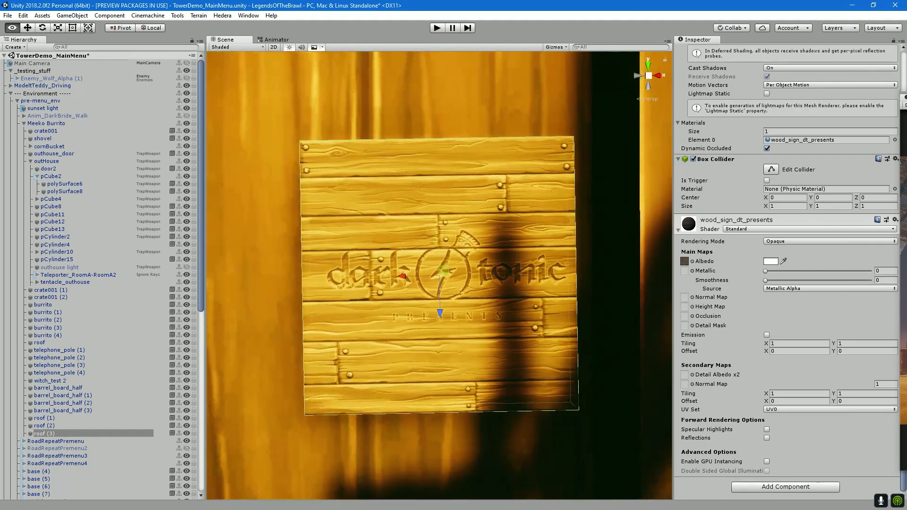
Set the sign board's rotation to 90 on Z and -270 on X.
{"action": "scroll", "coordinate": [787, 269], "scroll_direction": "up", "scroll_amount": 5}
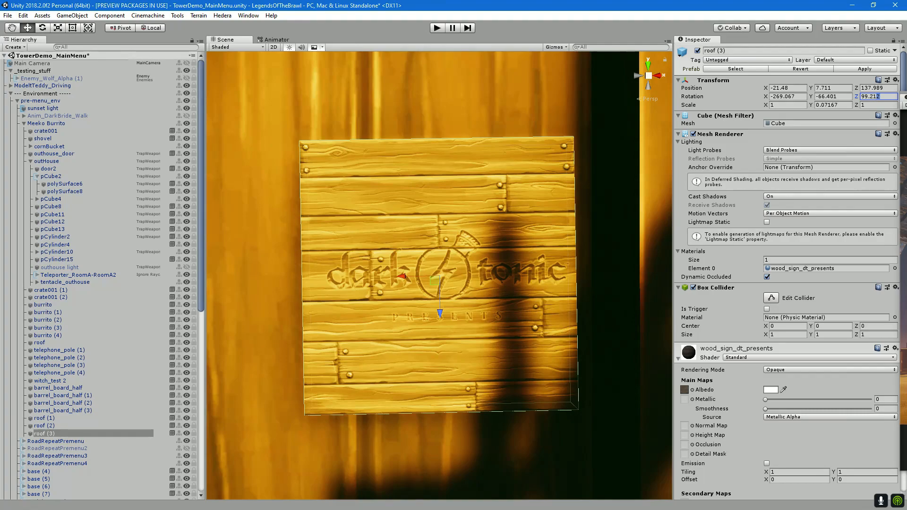
{"action": "type", "text": "90"}
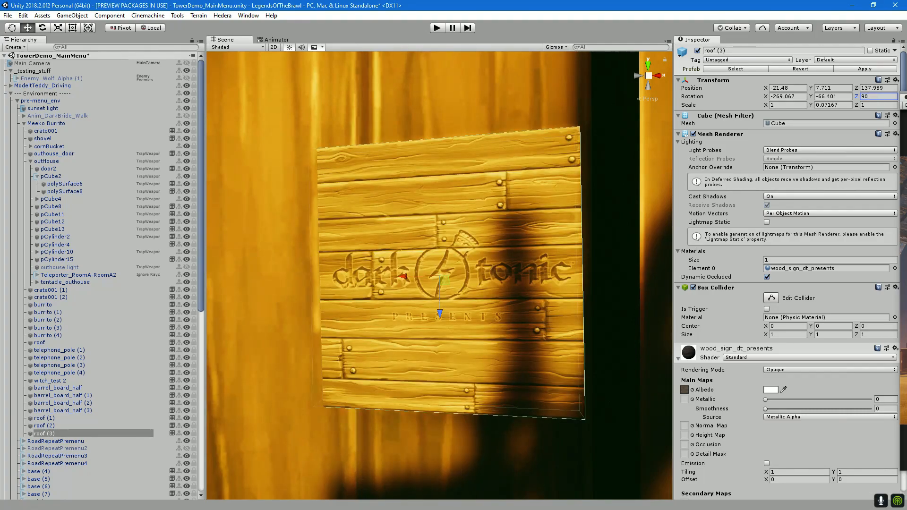
{"action": "left_click_drag", "start_coordinate": [439, 274], "coordinate": [454, 292]}
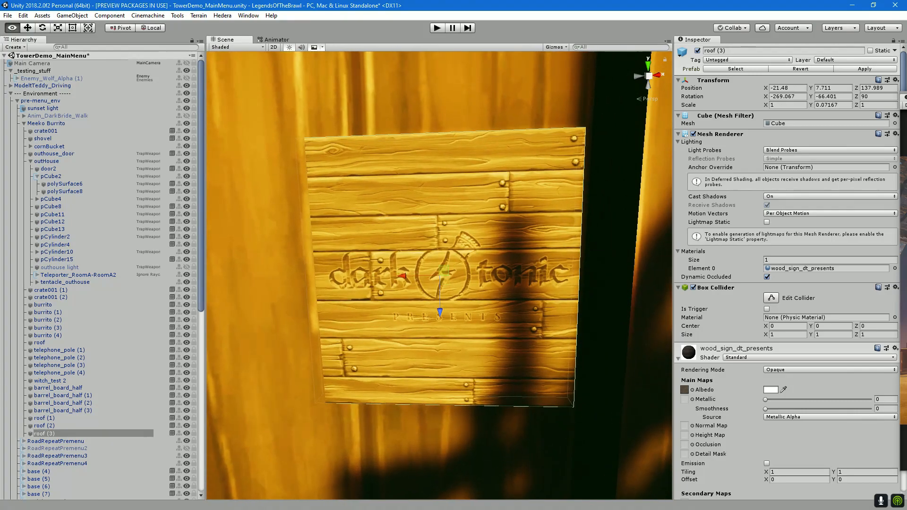
{"action": "type", "text": "-270"}
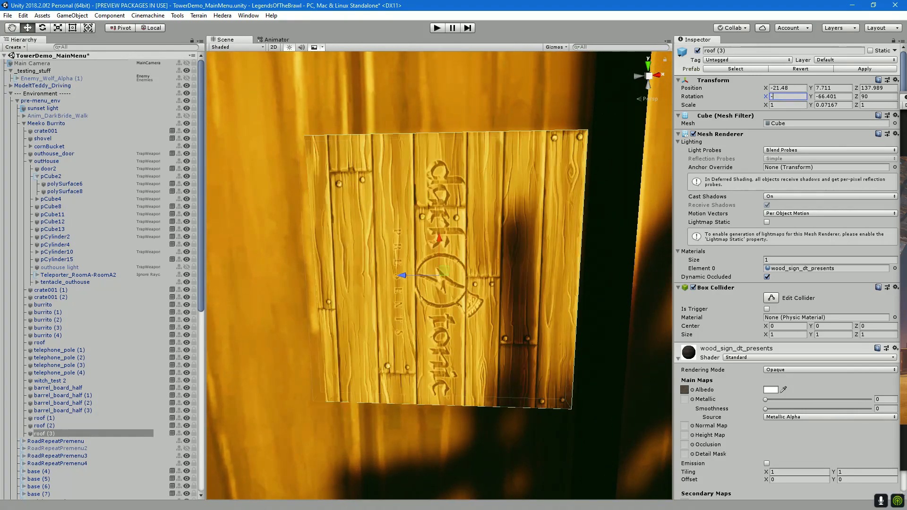
Rotate the sign board parallel to the outhouse wall, to about 168.075 on Z.
{"action": "left_click_drag", "start_coordinate": [439, 274], "coordinate": [388, 350]}
{"action": "key", "text": "e"}
{"action": "left_click_drag", "start_coordinate": [439, 302], "coordinate": [496, 208]}
{"action": "left_click_drag", "start_coordinate": [439, 269], "coordinate": [628, 267]}
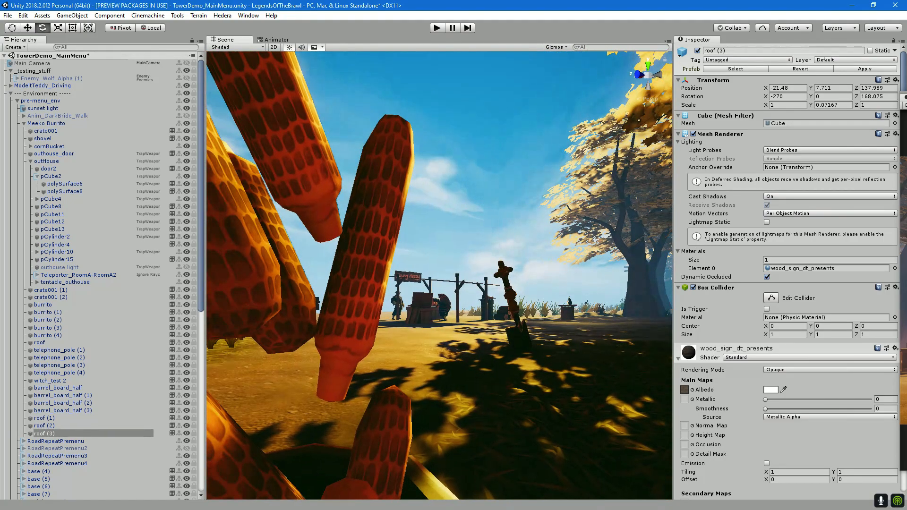
{"action": "key", "text": "f"}
{"action": "mouse_move", "coordinate": [454, 264]}
{"action": "left_mouse_down"}
{"action": "mouse_move", "coordinate": [435, 264]}
{"action": "mouse_move", "coordinate": [457, 274]}
{"action": "left_mouse_up"}
{"action": "scroll", "coordinate": [440, 274], "scroll_direction": "down", "scroll_amount": 8}
{"action": "scroll", "coordinate": [439, 274], "scroll_direction": "up", "scroll_amount": 3}
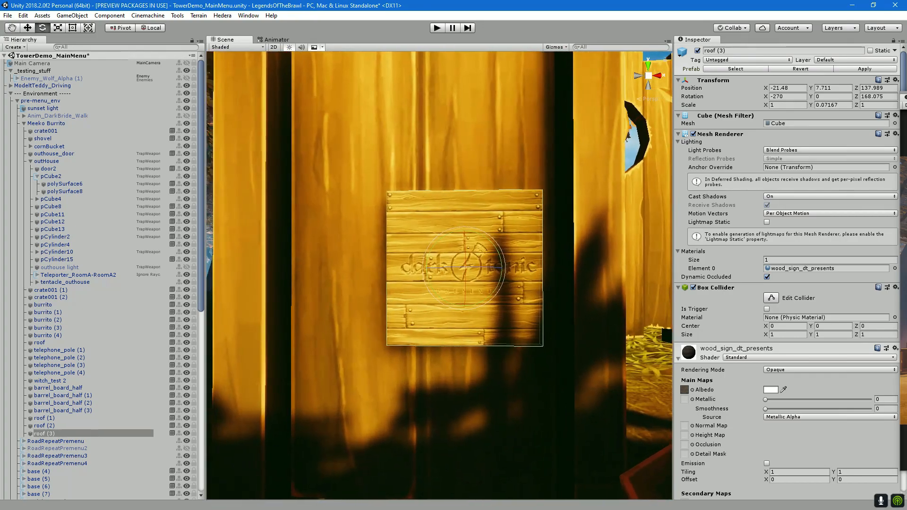
Shift the sign board sideways along the outhouse wall to about X -21.973, Z 138.093.
{"action": "mouse_move", "coordinate": [357, 268]}
{"action": "left_mouse_down"}
{"action": "mouse_move", "coordinate": [341, 269]}
{"action": "mouse_move", "coordinate": [348, 269]}
{"action": "left_mouse_up"}
{"action": "key", "text": "f"}
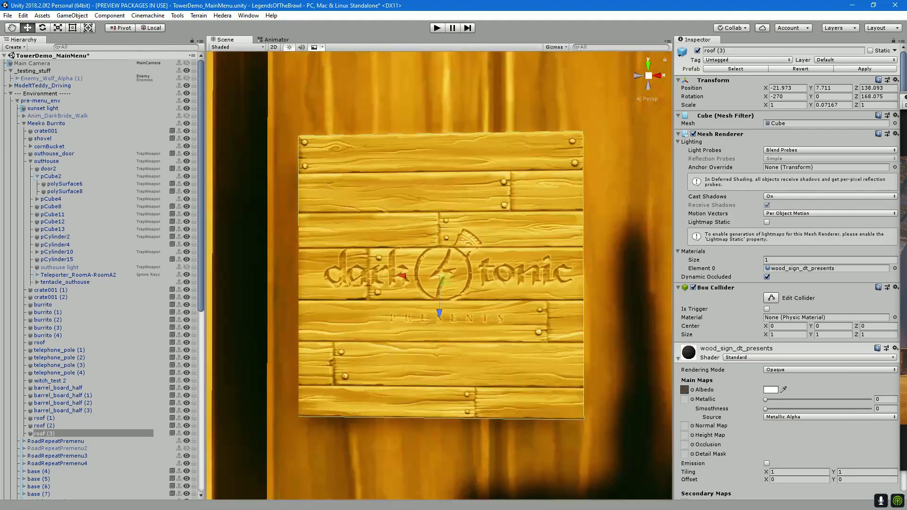
{"action": "mouse_move", "coordinate": [439, 284]}
{"action": "left_mouse_down"}
{"action": "mouse_move", "coordinate": [458, 302]}
{"action": "mouse_move", "coordinate": [442, 269]}
{"action": "left_mouse_up"}
{"action": "scroll", "coordinate": [439, 276], "scroll_direction": "up", "scroll_amount": 2}
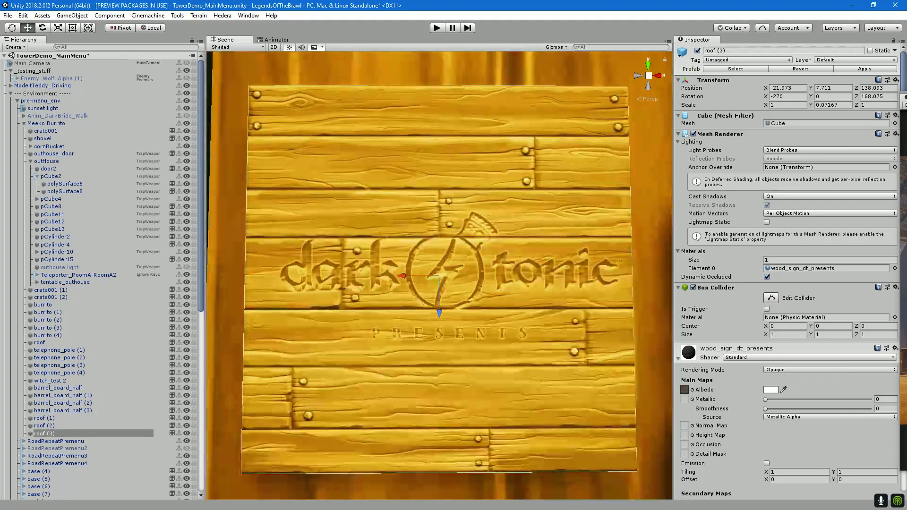
Tilt the sign board slightly on the wall so it hangs crooked, with an X rotation of about -265.015.
{"action": "key", "text": "e"}
{"action": "mouse_move", "coordinate": [473, 256]}
{"action": "left_mouse_down"}
{"action": "mouse_move", "coordinate": [466, 246]}
{"action": "mouse_move", "coordinate": [457, 263]}
{"action": "left_mouse_up"}
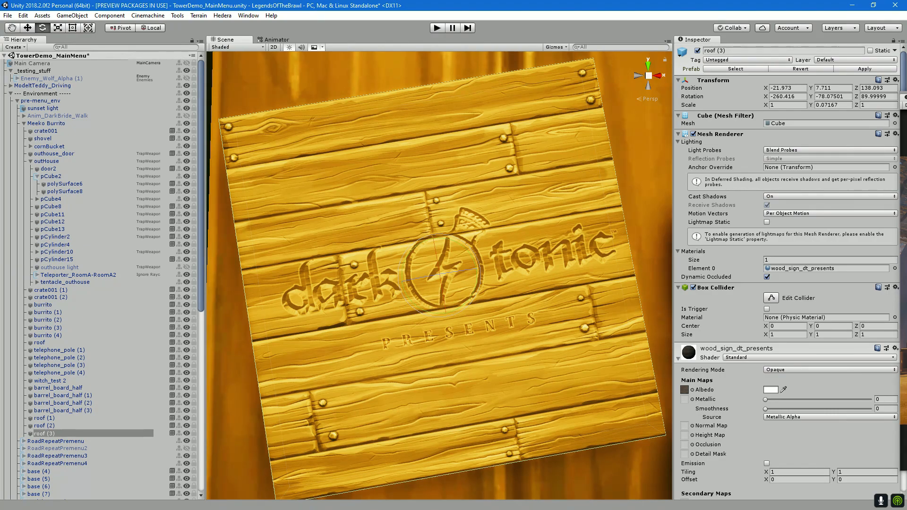
{"action": "scroll", "coordinate": [439, 276], "scroll_direction": "down", "scroll_amount": 10}
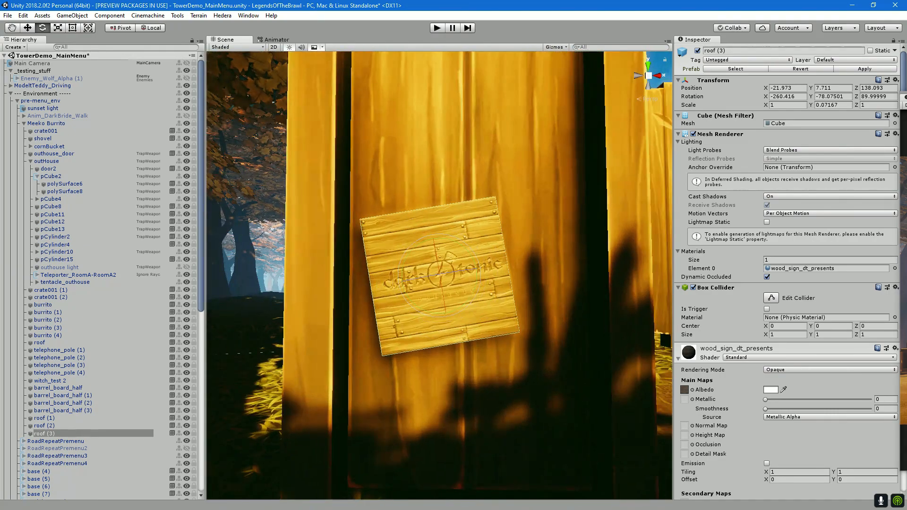
{"action": "scroll", "coordinate": [439, 277], "scroll_direction": "up", "scroll_amount": 12}
{"action": "scroll", "coordinate": [440, 277], "scroll_direction": "down", "scroll_amount": 4}
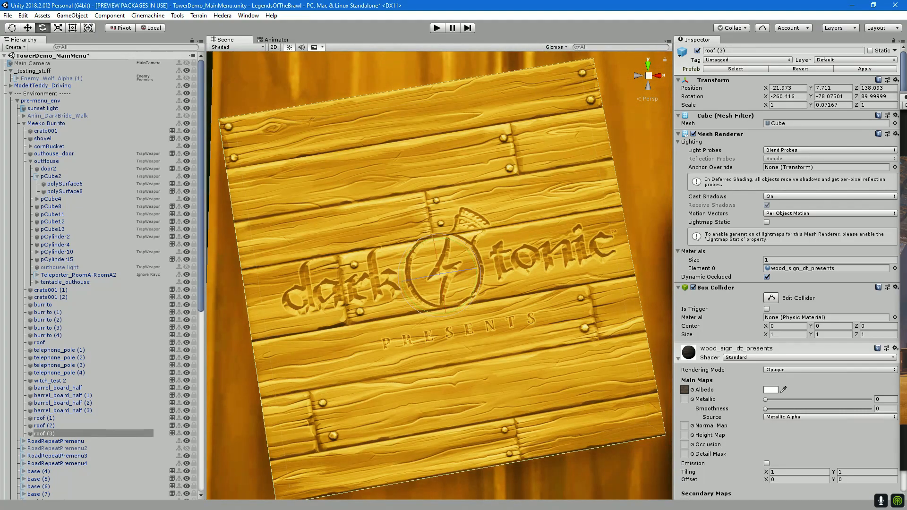
{"action": "scroll", "coordinate": [439, 276], "scroll_direction": "down", "scroll_amount": 3}
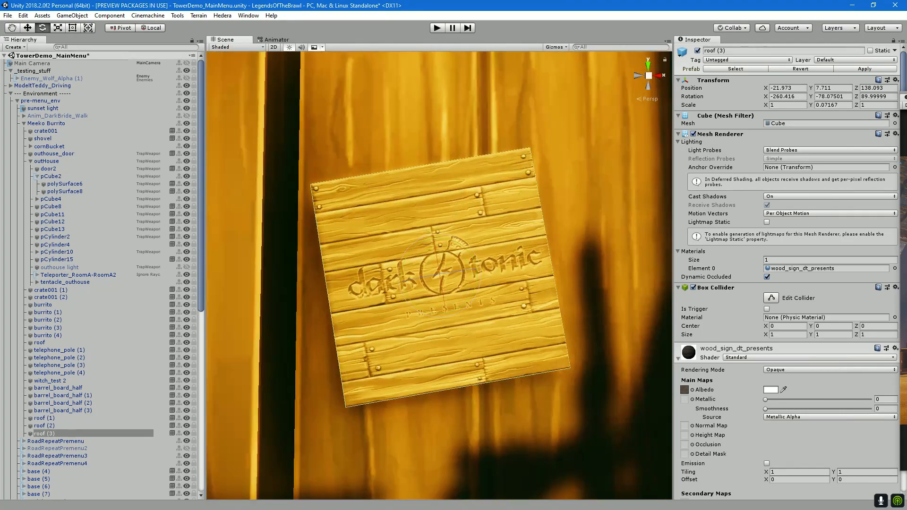
{"action": "left_click_drag", "start_coordinate": [466, 252], "coordinate": [469, 255]}
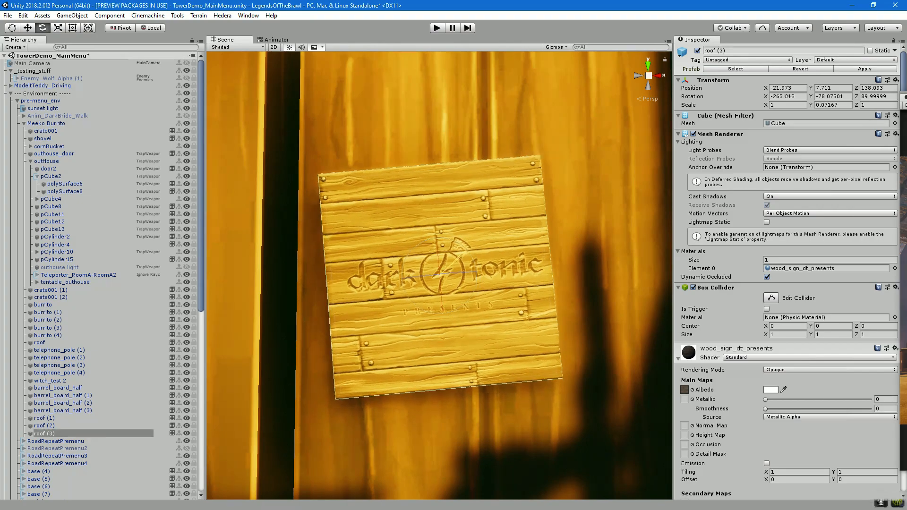
{"action": "scroll", "coordinate": [439, 276], "scroll_direction": "up", "scroll_amount": 6}
{"action": "scroll", "coordinate": [439, 276], "scroll_direction": "down", "scroll_amount": 2}
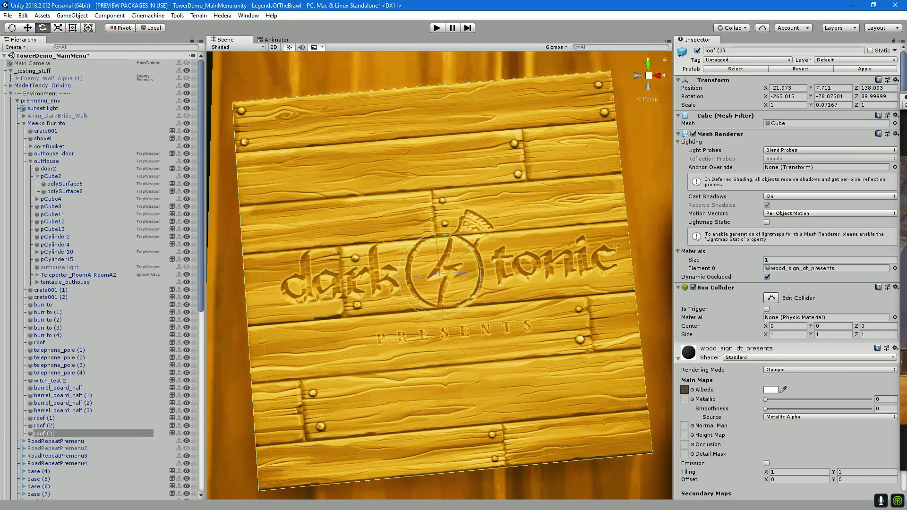
Scale the sign board up uniformly to about 1.66 and shift it sideways along the outhouse wall to about X -21.725, Z 138.041.
{"action": "mouse_move", "coordinate": [440, 276]}
{"action": "left_mouse_down"}
{"action": "mouse_move", "coordinate": [378, 279]}
{"action": "mouse_move", "coordinate": [442, 278]}
{"action": "left_mouse_up"}
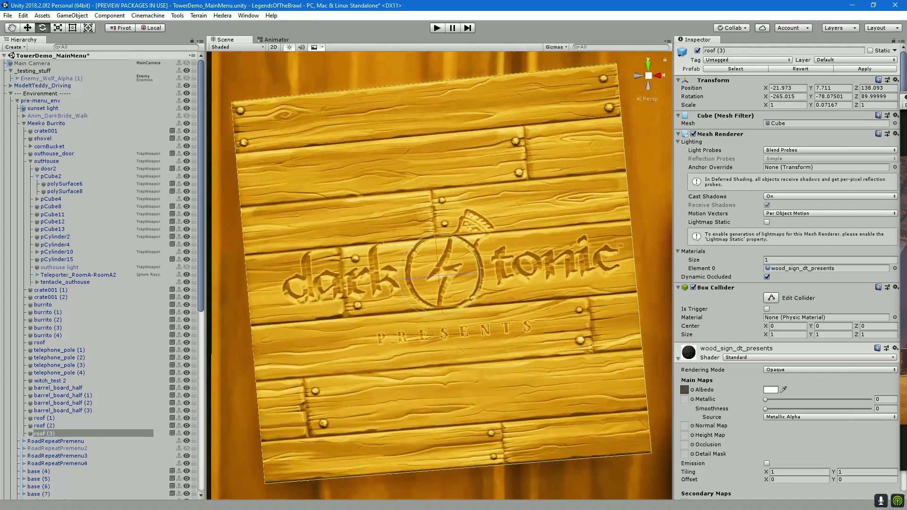
{"action": "scroll", "coordinate": [439, 276], "scroll_direction": "down", "scroll_amount": 5}
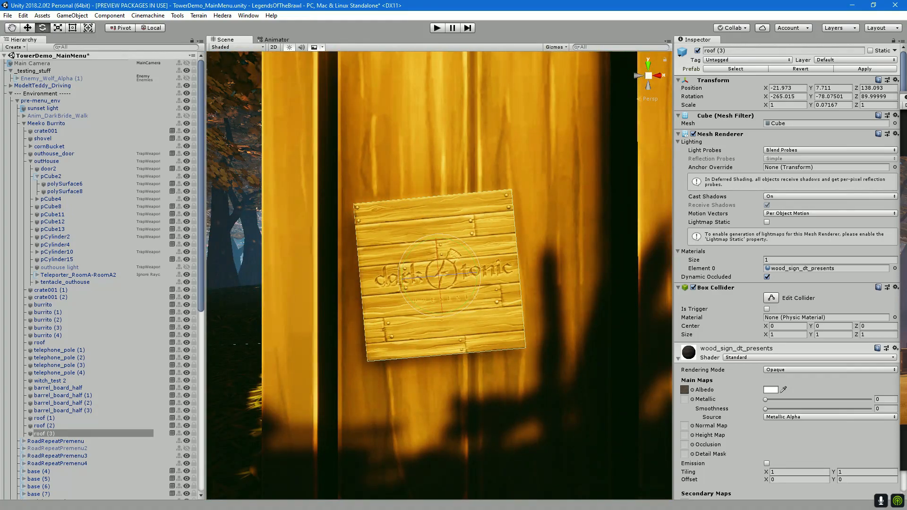
{"action": "key", "text": "r"}
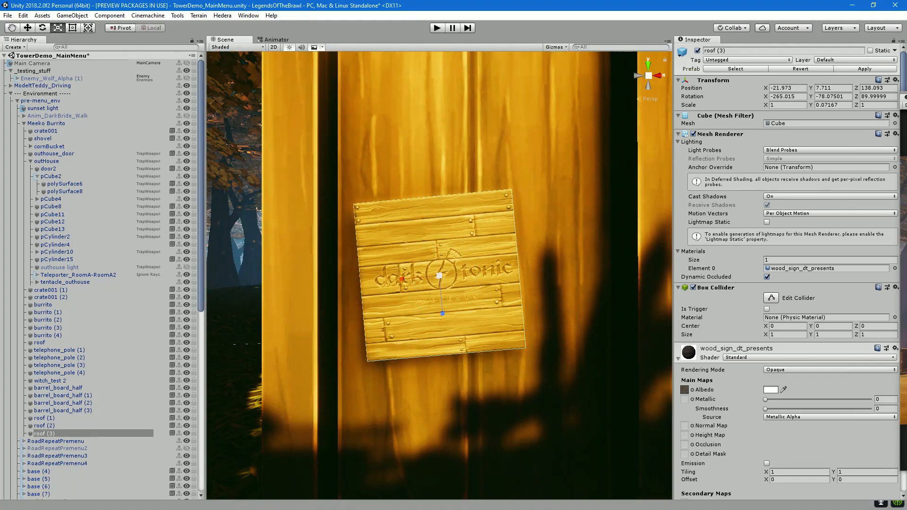
{"action": "left_click_drag", "start_coordinate": [440, 275], "coordinate": [465, 265]}
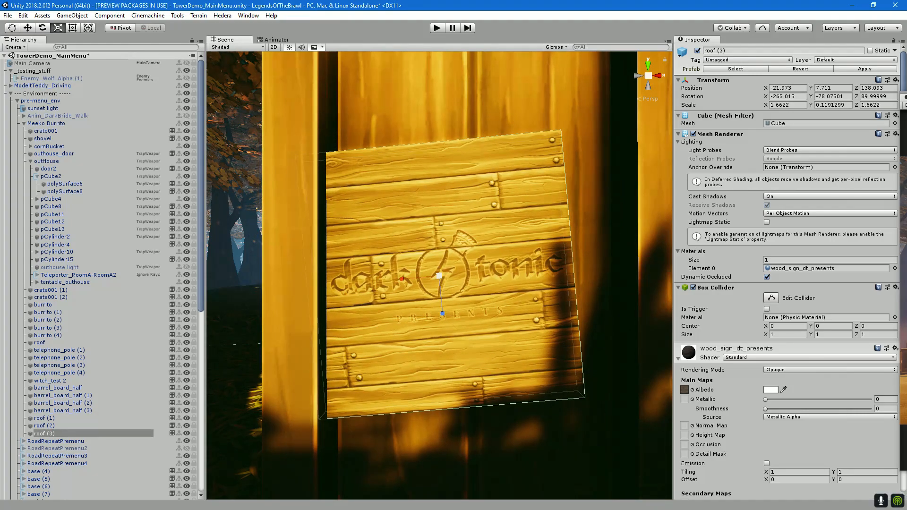
{"action": "key", "text": "w"}
{"action": "left_click_drag", "start_coordinate": [403, 279], "coordinate": [442, 275]}
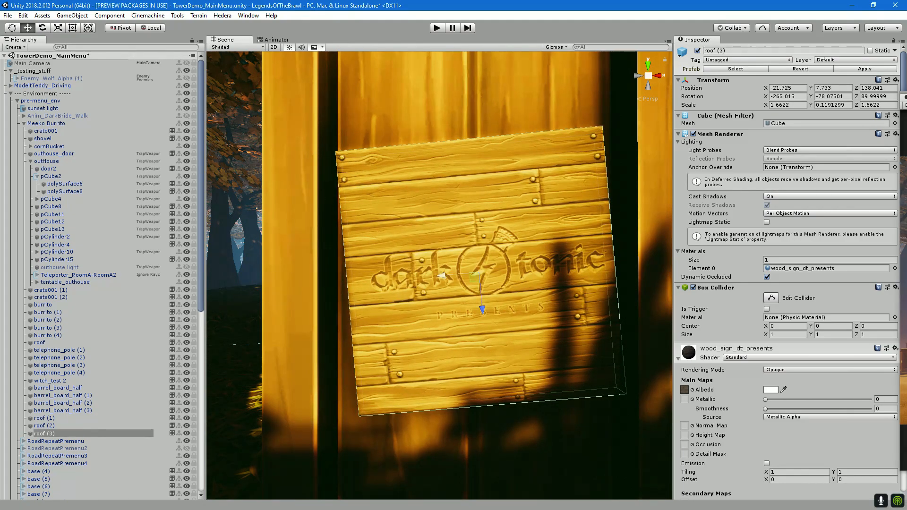
Straighten the tilted sign board so it hangs level, with a rotation of about -270.056 on X, 0 on Y and 168.011 on Z.
{"action": "scroll", "coordinate": [442, 275], "scroll_direction": "up", "scroll_amount": 5}
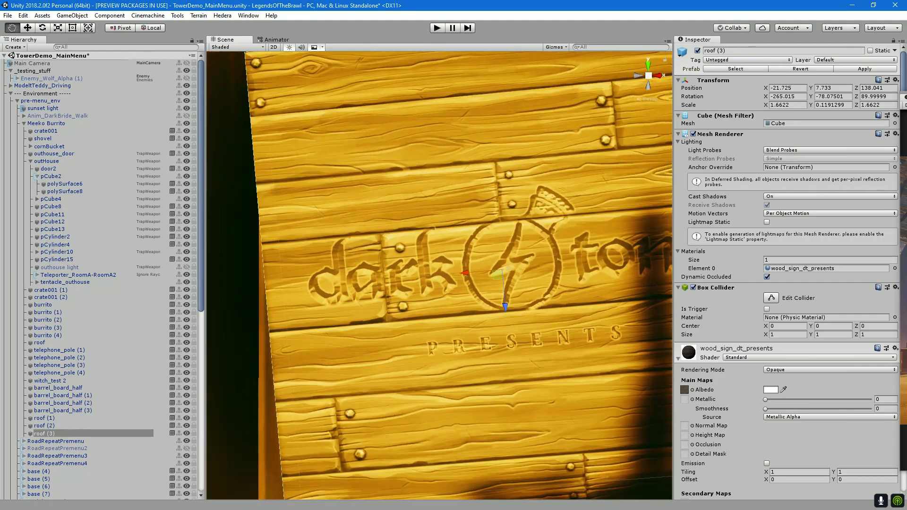
{"action": "left_click_drag", "start_coordinate": [510, 268], "coordinate": [440, 276]}
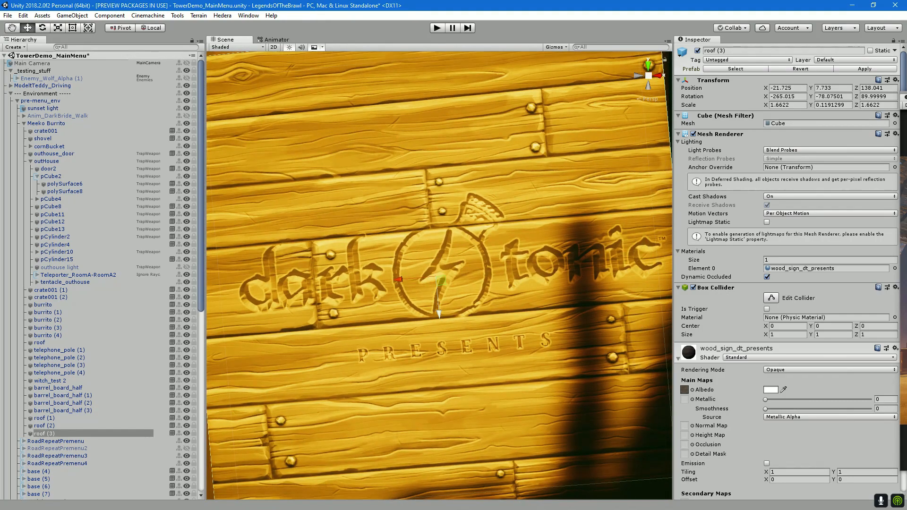
{"action": "scroll", "coordinate": [440, 275], "scroll_direction": "down", "scroll_amount": 5}
{"action": "left_click_drag", "start_coordinate": [411, 251], "coordinate": [416, 246]}
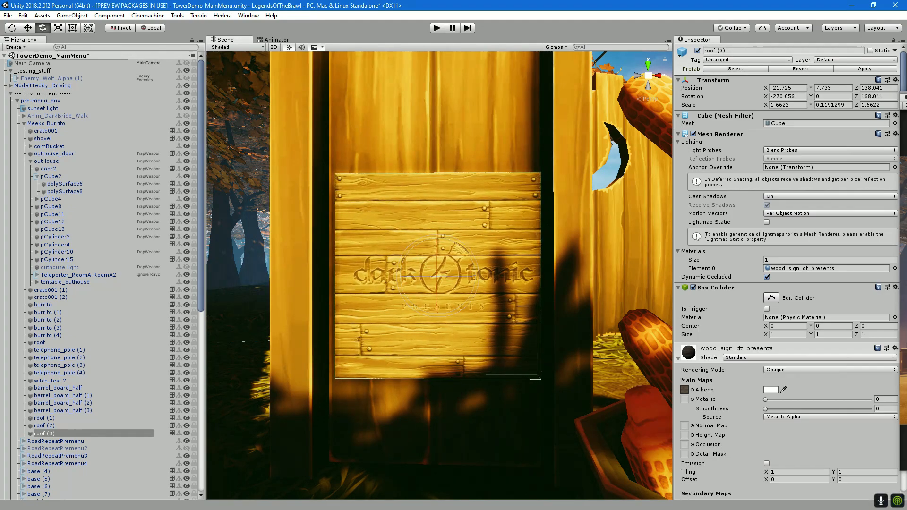
Raise the sign board up the outhouse wall to just below the roof, at about Y 10.153.
{"action": "key", "text": "w"}
{"action": "left_click_drag", "start_coordinate": [437, 315], "coordinate": [443, 246]}
{"action": "scroll", "coordinate": [437, 182], "scroll_direction": "down", "scroll_amount": 6}
{"action": "scroll", "coordinate": [443, 246], "scroll_direction": "up", "scroll_amount": 6}
{"action": "scroll", "coordinate": [444, 246], "scroll_direction": "up", "scroll_amount": 6}
{"action": "left_click_drag", "start_coordinate": [443, 160], "coordinate": [403, 494]}
{"action": "scroll", "coordinate": [439, 275], "scroll_direction": "down", "scroll_amount": 4}
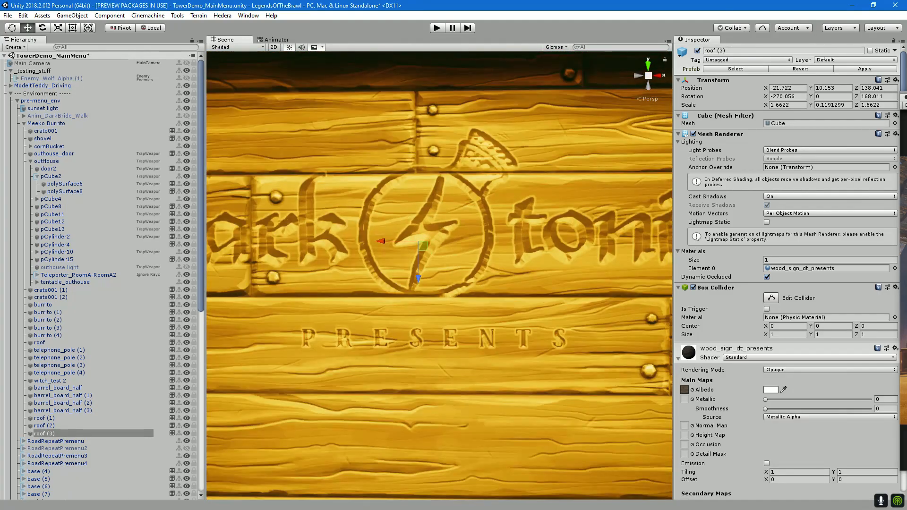
{"action": "scroll", "coordinate": [439, 276], "scroll_direction": "down", "scroll_amount": 2}
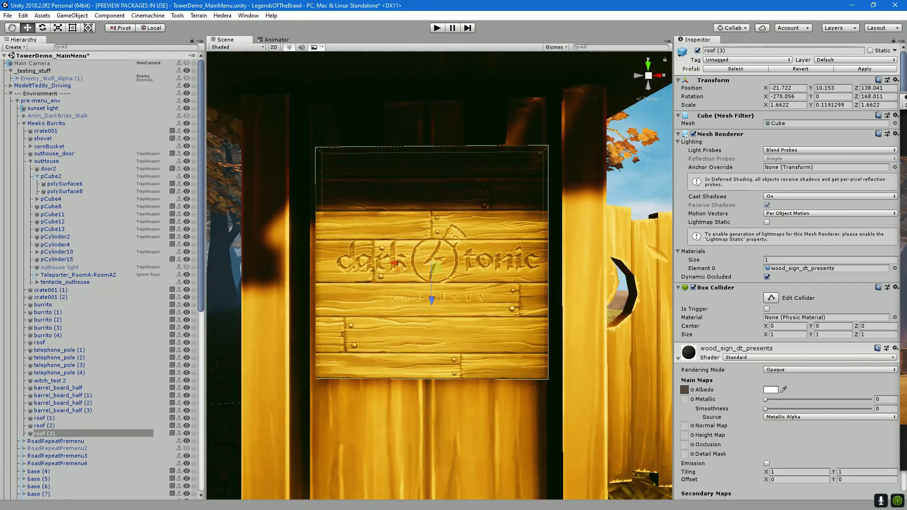
Enlarge the sign board to about 2.01 and shift it to fill the wall between the posts, at about X -21.811, Z 138.06.
{"action": "key", "text": "r"}
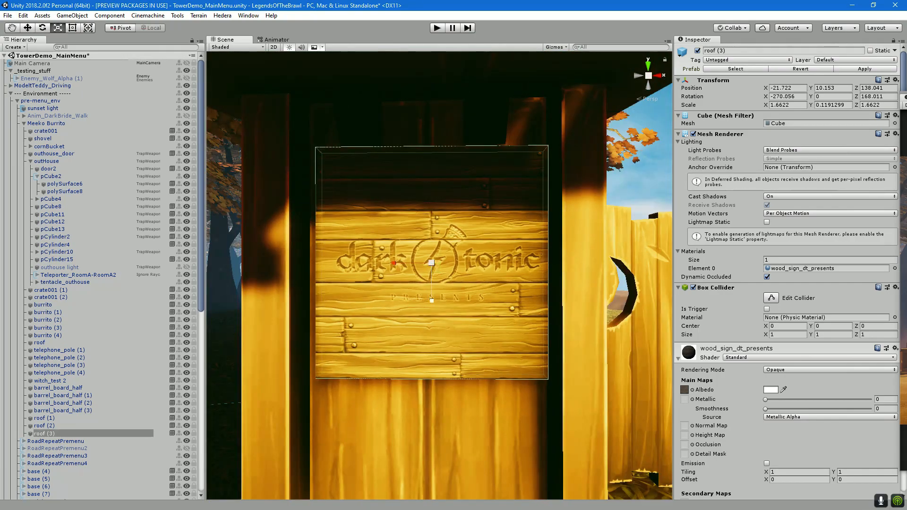
{"action": "left_click_drag", "start_coordinate": [431, 262], "coordinate": [438, 258]}
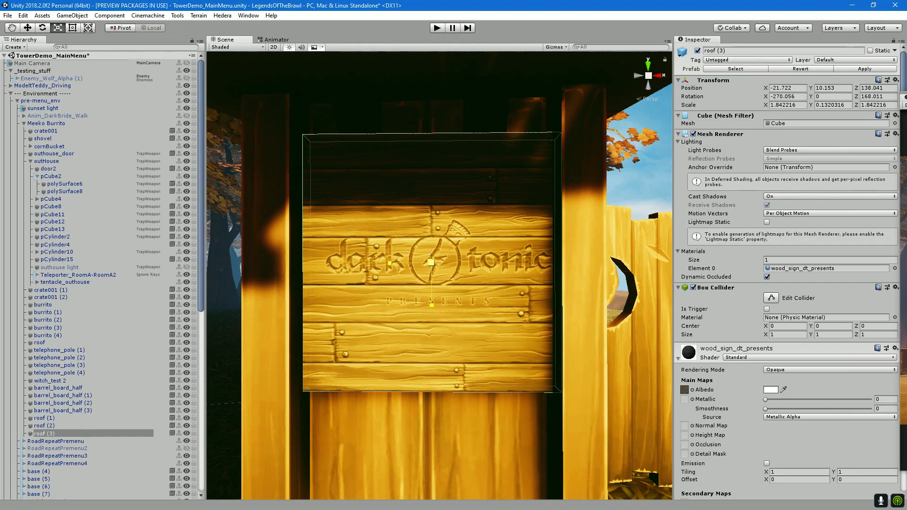
{"action": "key", "text": "w"}
{"action": "mouse_move", "coordinate": [431, 295]}
{"action": "left_mouse_down"}
{"action": "mouse_move", "coordinate": [431, 257]}
{"action": "mouse_move", "coordinate": [431, 298]}
{"action": "left_mouse_up"}
{"action": "mouse_move", "coordinate": [396, 261]}
{"action": "left_mouse_down"}
{"action": "mouse_move", "coordinate": [388, 260]}
{"action": "mouse_move", "coordinate": [429, 258]}
{"action": "mouse_move", "coordinate": [381, 262]}
{"action": "left_mouse_up"}
{"action": "key", "text": "r"}
{"action": "key", "text": "w"}
{"action": "key", "text": "r"}
{"action": "key", "text": "w"}
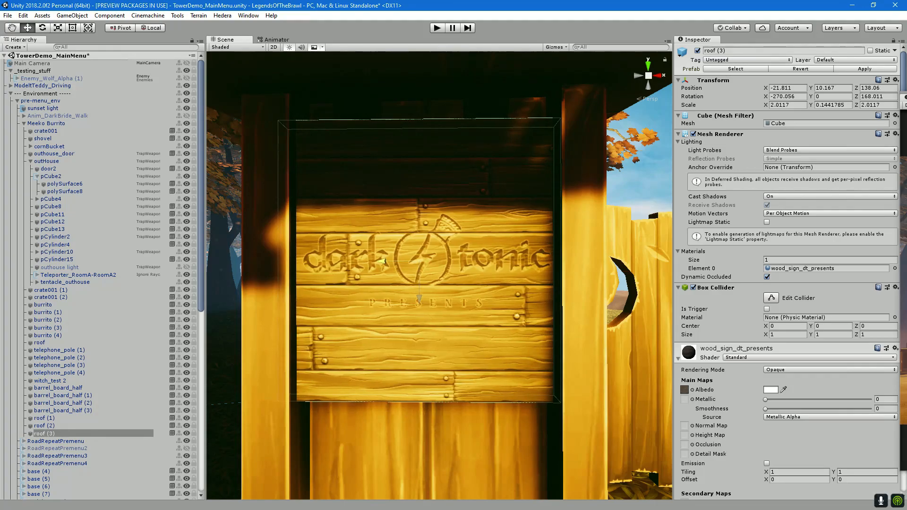
Lower the sign board slightly on the outhouse wall to about Y 10.132.
{"action": "left_click_drag", "start_coordinate": [419, 299], "coordinate": [420, 302]}
{"action": "scroll", "coordinate": [420, 302], "scroll_direction": "up", "scroll_amount": 4}
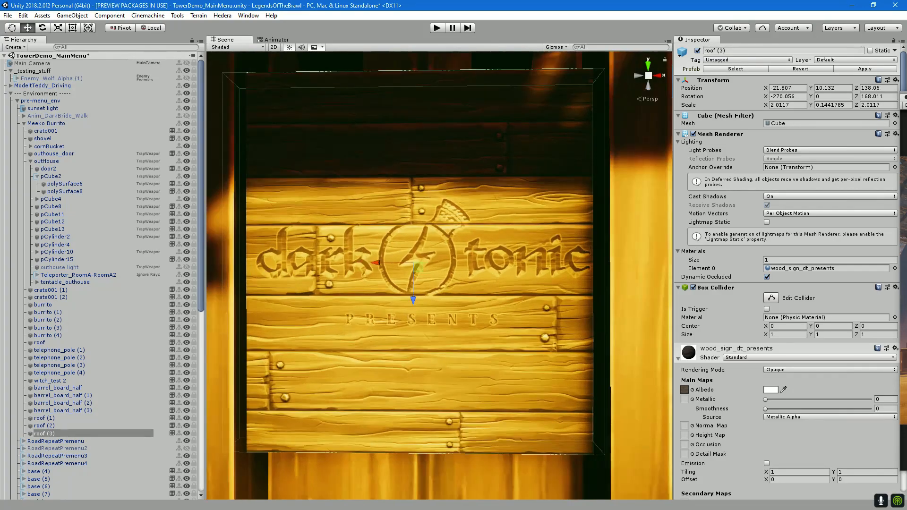
{"action": "scroll", "coordinate": [419, 302], "scroll_direction": "down", "scroll_amount": 5}
{"action": "scroll", "coordinate": [439, 276], "scroll_direction": "down", "scroll_amount": 6}
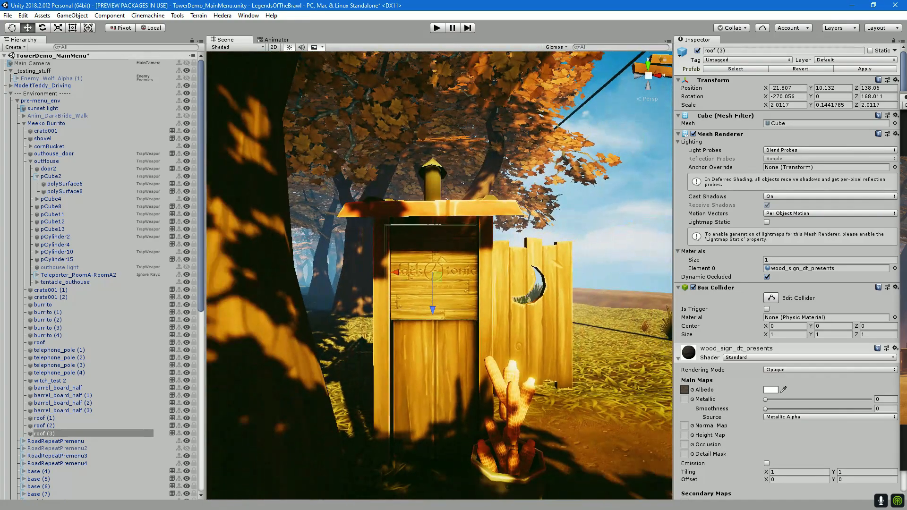
Examine how the sign board reads on the outhouse from close up, from an angle and from far away.
{"action": "left_click", "coordinate": [605, 189]}
{"action": "left_click_drag", "start_coordinate": [605, 189], "coordinate": [586, 212]}
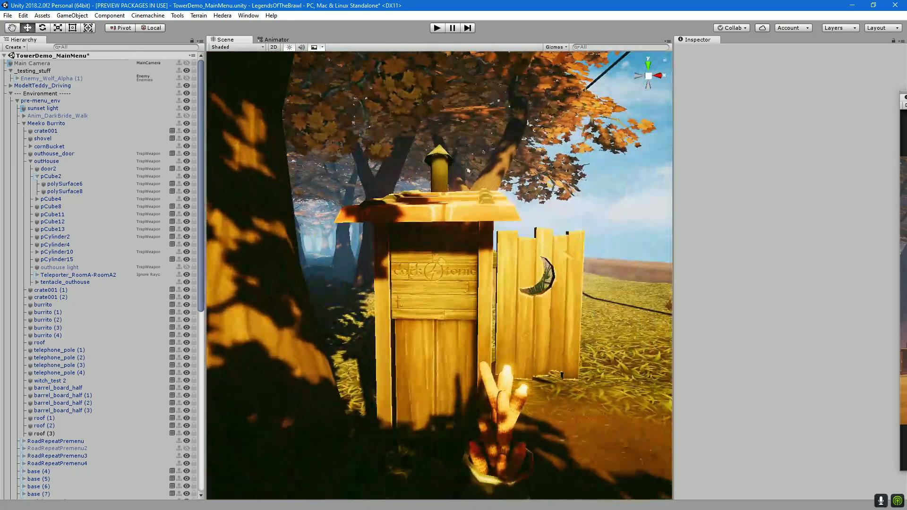
{"action": "scroll", "coordinate": [440, 264], "scroll_direction": "up", "scroll_amount": 15}
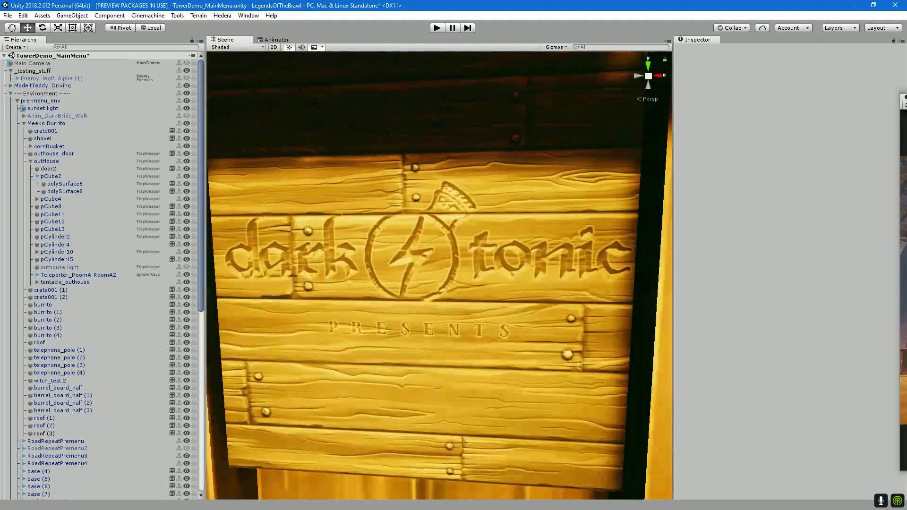
{"action": "scroll", "coordinate": [439, 265], "scroll_direction": "down", "scroll_amount": 5}
{"action": "left_click_drag", "start_coordinate": [440, 264], "coordinate": [401, 267]}
{"action": "scroll", "coordinate": [439, 264], "scroll_direction": "down", "scroll_amount": 10}
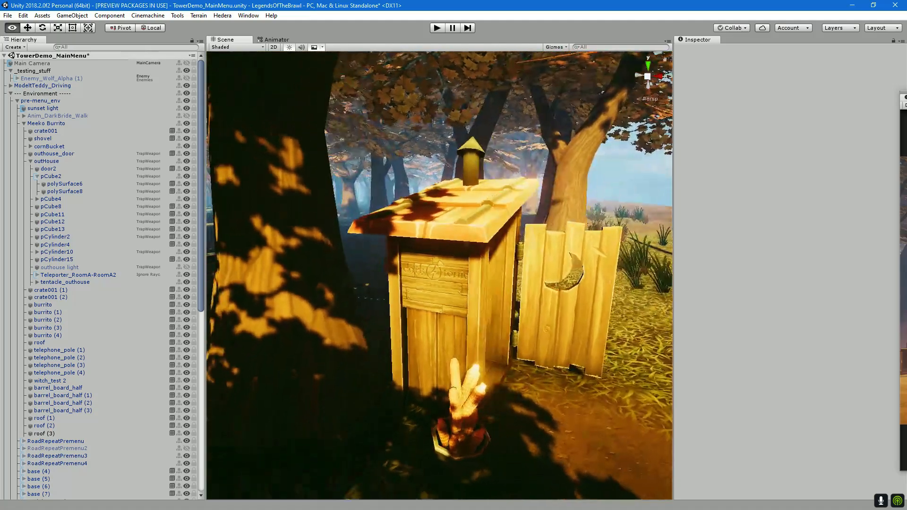
{"action": "scroll", "coordinate": [439, 265], "scroll_direction": "down", "scroll_amount": 8}
{"action": "scroll", "coordinate": [439, 264], "scroll_direction": "down", "scroll_amount": 4}
{"action": "scroll", "coordinate": [439, 264], "scroll_direction": "down", "scroll_amount": 3}
{"action": "scroll", "coordinate": [439, 264], "scroll_direction": "up", "scroll_amount": 4}
{"action": "scroll", "coordinate": [439, 265], "scroll_direction": "up", "scroll_amount": 3}
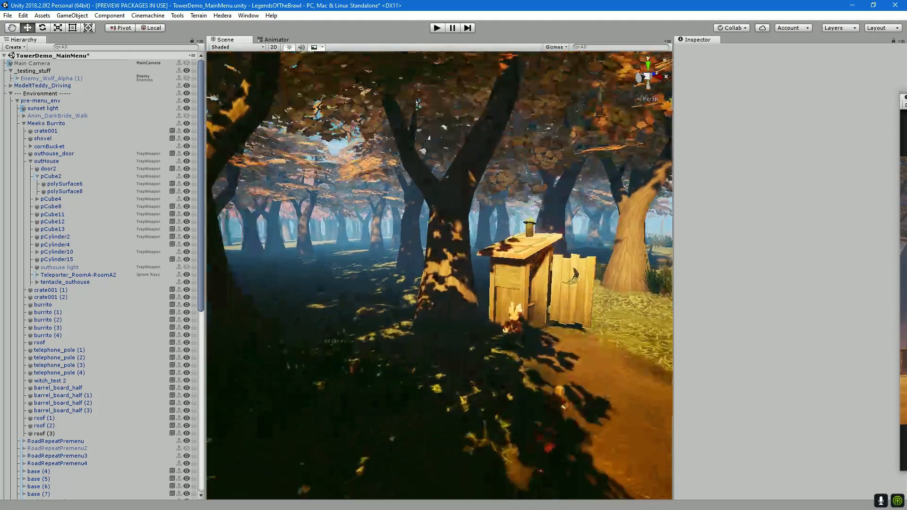
{"action": "left_click", "coordinate": [510, 276]}
{"action": "key", "text": "f"}
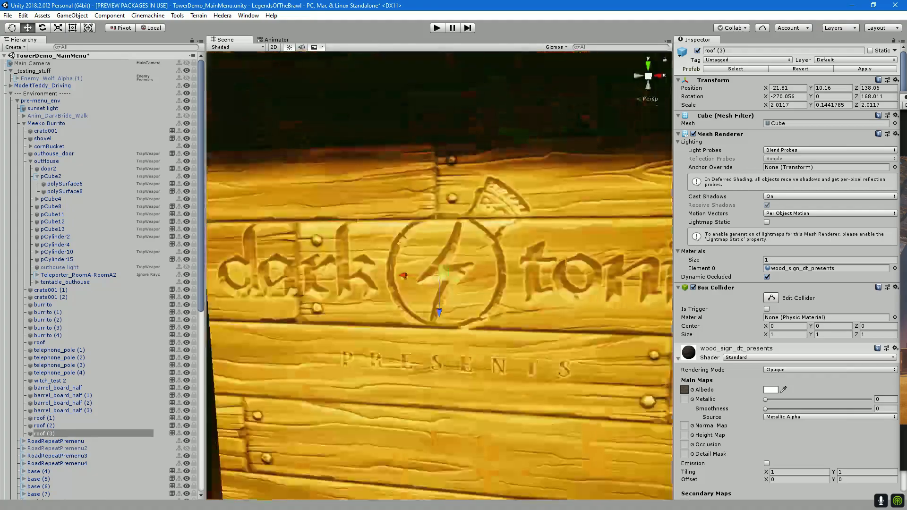
{"action": "left_click_drag", "start_coordinate": [472, 274], "coordinate": [524, 245]}
{"action": "scroll", "coordinate": [501, 283], "scroll_direction": "down", "scroll_amount": 4}
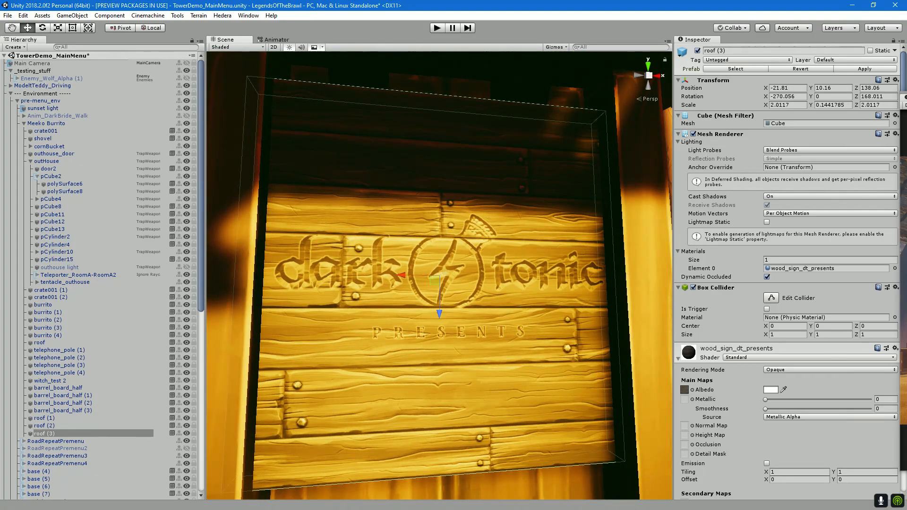
{"action": "scroll", "coordinate": [440, 276], "scroll_direction": "down", "scroll_amount": 10}
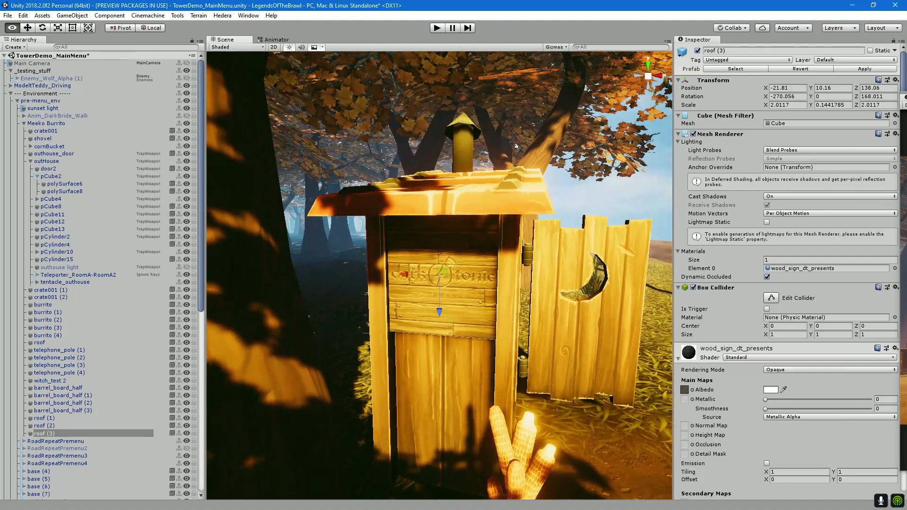
{"action": "left_click_drag", "start_coordinate": [470, 152], "coordinate": [454, 145]}
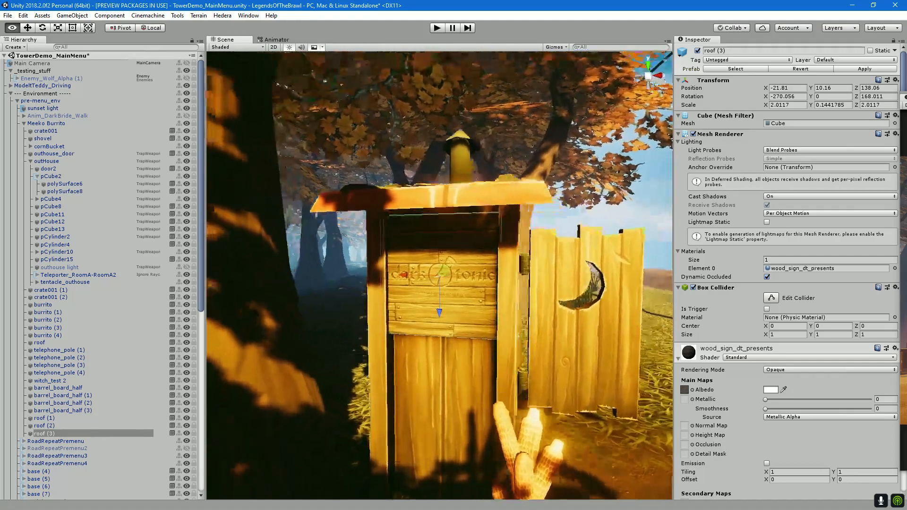
Duplicate the plank roof of the burrito stand and move the copy in front of the outhouse, to about X -16.95, Y 8.42, Z 131.79.
{"action": "scroll", "coordinate": [439, 275], "scroll_direction": "down", "scroll_amount": 5}
{"action": "left_click_drag", "start_coordinate": [519, 189], "coordinate": [345, 227]}
{"action": "key", "text": "s"}
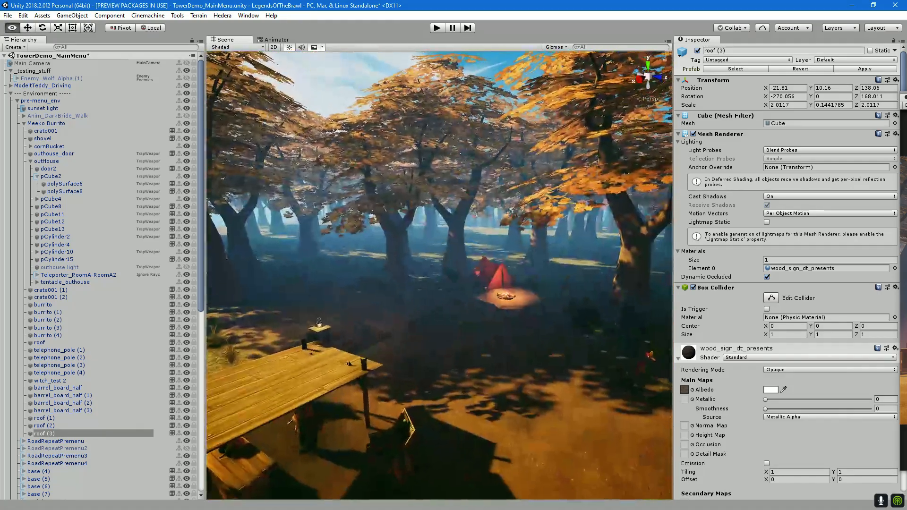
{"action": "left_click_drag", "start_coordinate": [439, 276], "coordinate": [407, 293]}
{"action": "left_click", "coordinate": [373, 324]}
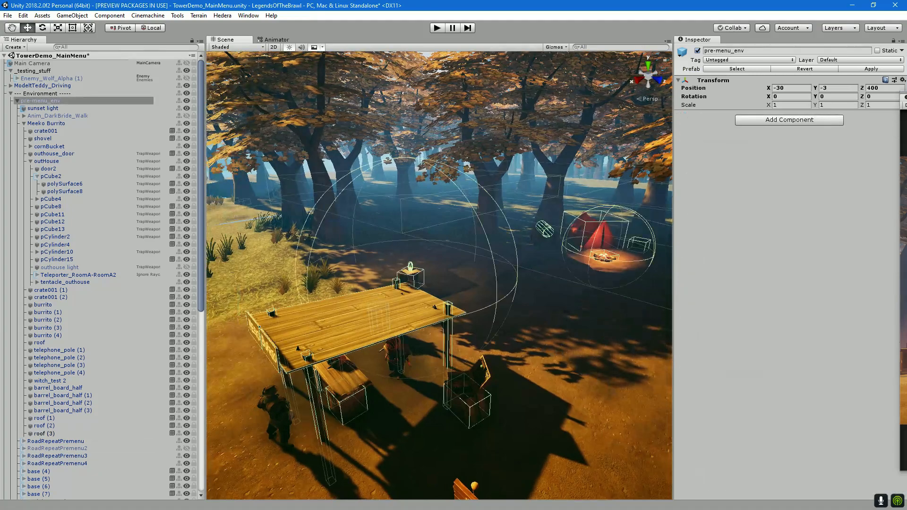
{"action": "left_click", "coordinate": [374, 323]}
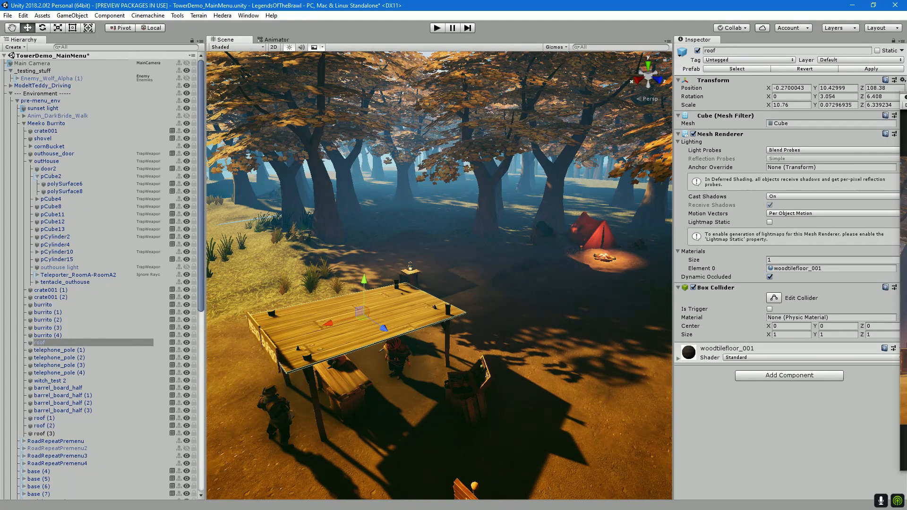
{"action": "key", "text": "ctrl+d"}
{"action": "left_click_drag", "start_coordinate": [361, 318], "coordinate": [586, 352]}
{"action": "key", "text": "f"}
{"action": "left_click_drag", "start_coordinate": [473, 322], "coordinate": [657, 314]}
{"action": "left_click_drag", "start_coordinate": [462, 264], "coordinate": [551, 215]}
{"action": "scroll", "coordinate": [551, 215], "scroll_direction": "up", "scroll_amount": 3}
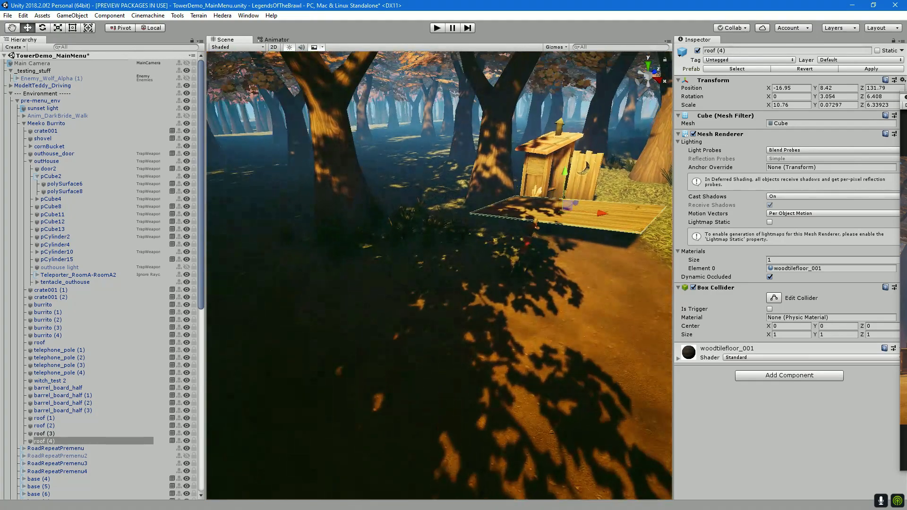
{"action": "key", "text": "f"}
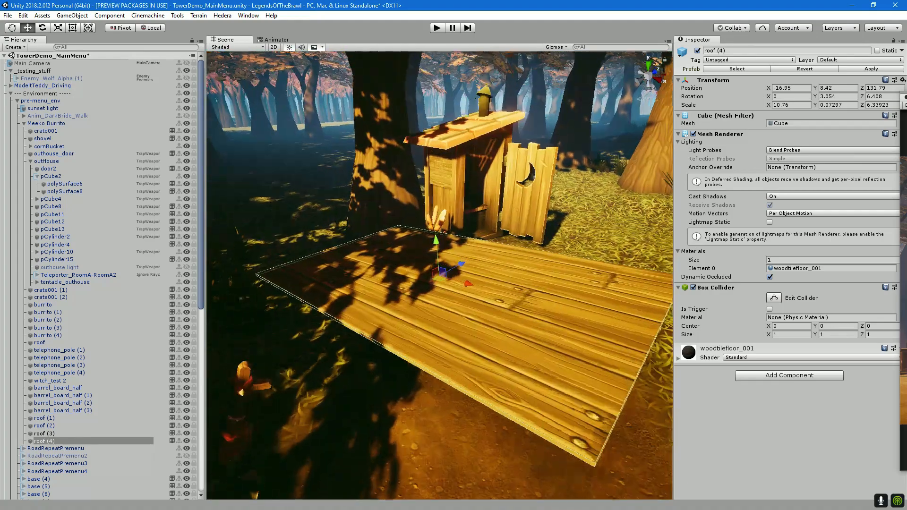
Copy the sign board's Transform component and paste its values onto the duplicated plank roof.
{"action": "left_click_drag", "start_coordinate": [440, 265], "coordinate": [548, 265]}
{"action": "left_click", "coordinate": [305, 186]}
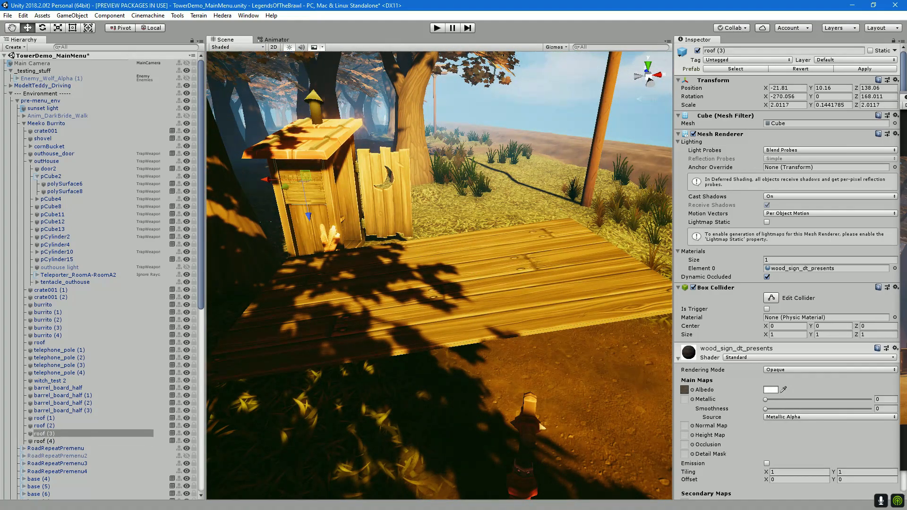
{"action": "right_click", "coordinate": [713, 81]}
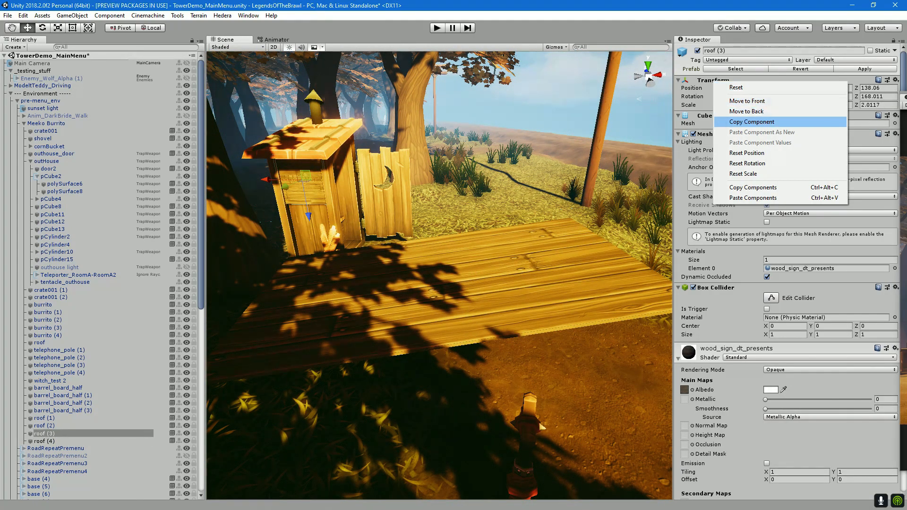
{"action": "left_click", "coordinate": [749, 120]}
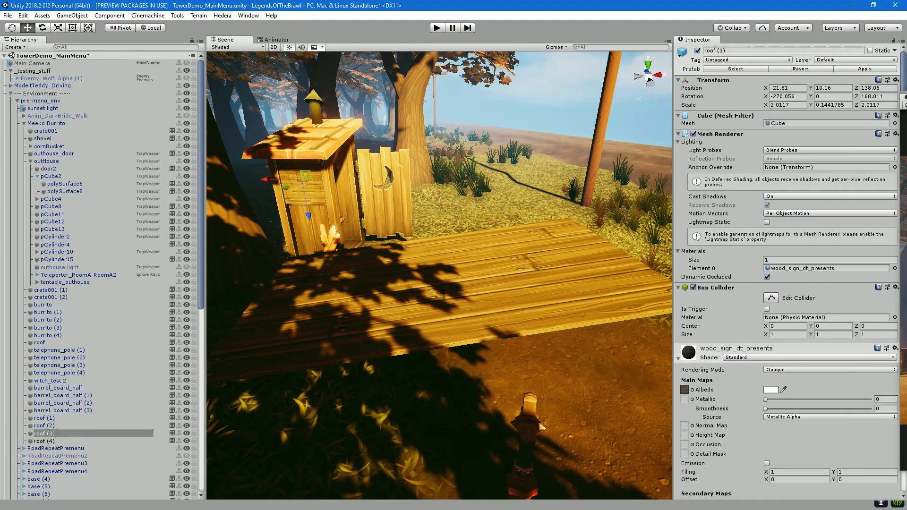
{"action": "left_click", "coordinate": [465, 281]}
{"action": "right_click", "coordinate": [725, 81]}
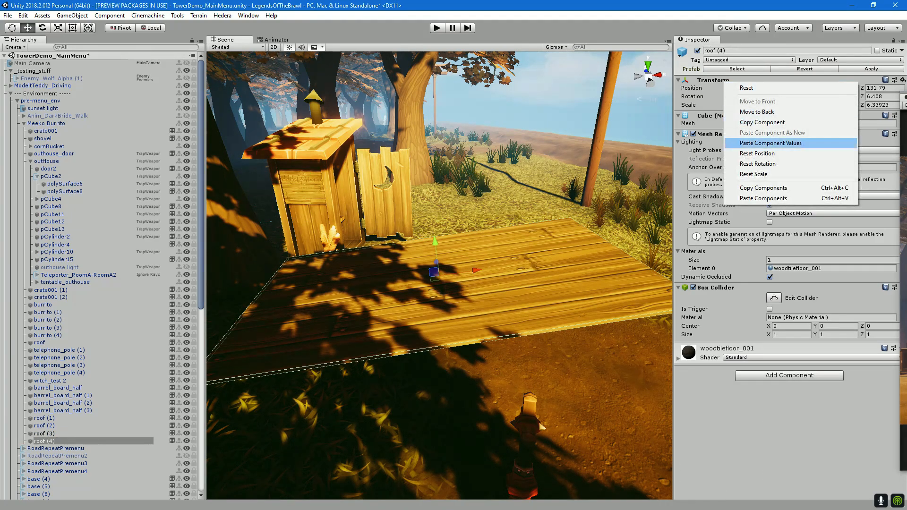
{"action": "left_click", "coordinate": [771, 142]}
Lower the duplicated plank board to about Y 8.145 so it sits directly beneath the sign board on the outhouse wall.
{"action": "key", "text": "f"}
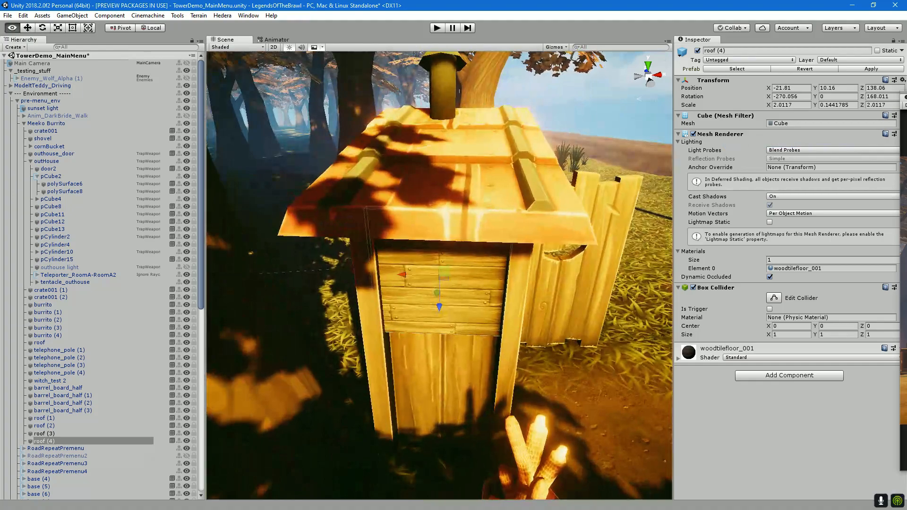
{"action": "left_click_drag", "start_coordinate": [439, 313], "coordinate": [439, 449]}
{"action": "key", "text": "f"}
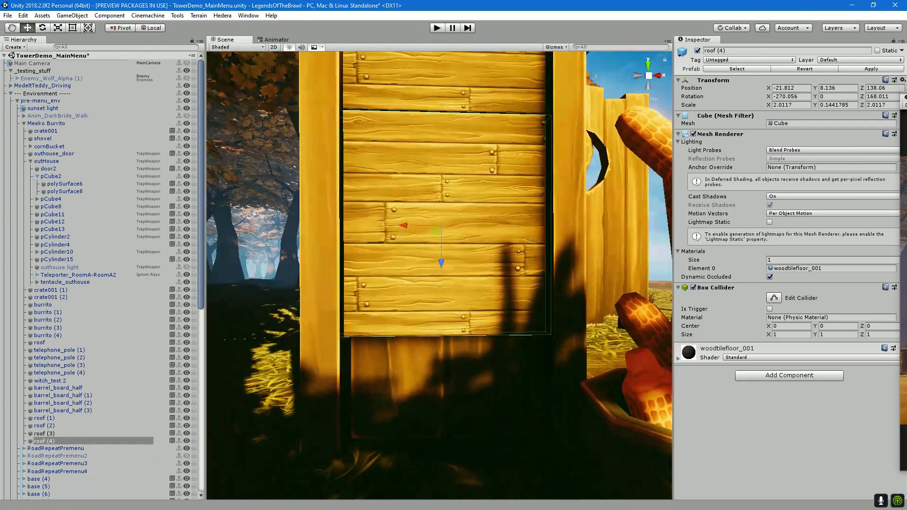
{"action": "mouse_move", "coordinate": [441, 262]}
{"action": "left_mouse_down"}
{"action": "mouse_move", "coordinate": [465, 255]}
{"action": "mouse_move", "coordinate": [439, 257]}
{"action": "mouse_move", "coordinate": [421, 243]}
{"action": "mouse_move", "coordinate": [515, 240]}
{"action": "mouse_move", "coordinate": [503, 253]}
{"action": "mouse_move", "coordinate": [439, 265]}
{"action": "left_mouse_up"}
{"action": "scroll", "coordinate": [440, 258], "scroll_direction": "up", "scroll_amount": 4}
{"action": "scroll", "coordinate": [439, 258], "scroll_direction": "down", "scroll_amount": 7}
{"action": "scroll", "coordinate": [515, 241], "scroll_direction": "down", "scroll_amount": 3}
{"action": "scroll", "coordinate": [440, 265], "scroll_direction": "down", "scroll_amount": 5}
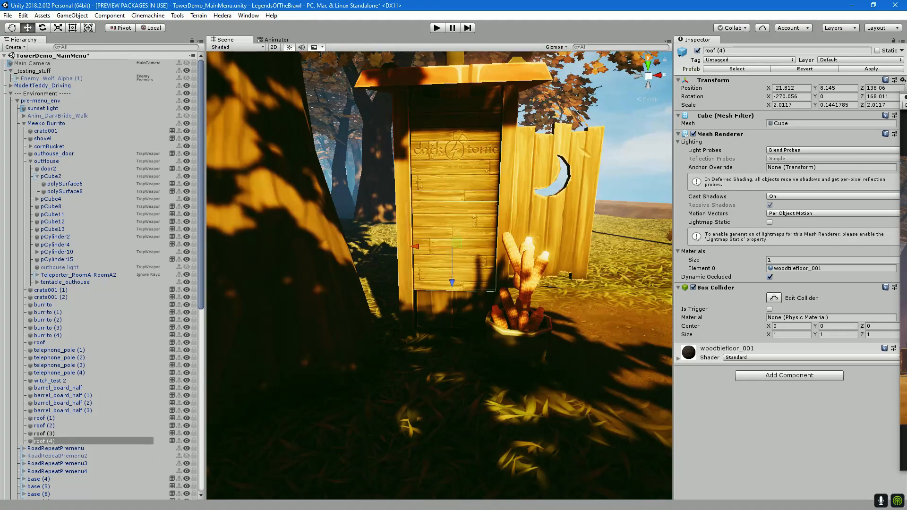
Duplicate the plain plank board and lower the copy to about Y 6.135, directly beneath the original on the outhouse wall.
{"action": "key", "text": "ctrl+d"}
{"action": "left_click_drag", "start_coordinate": [452, 282], "coordinate": [451, 367]}
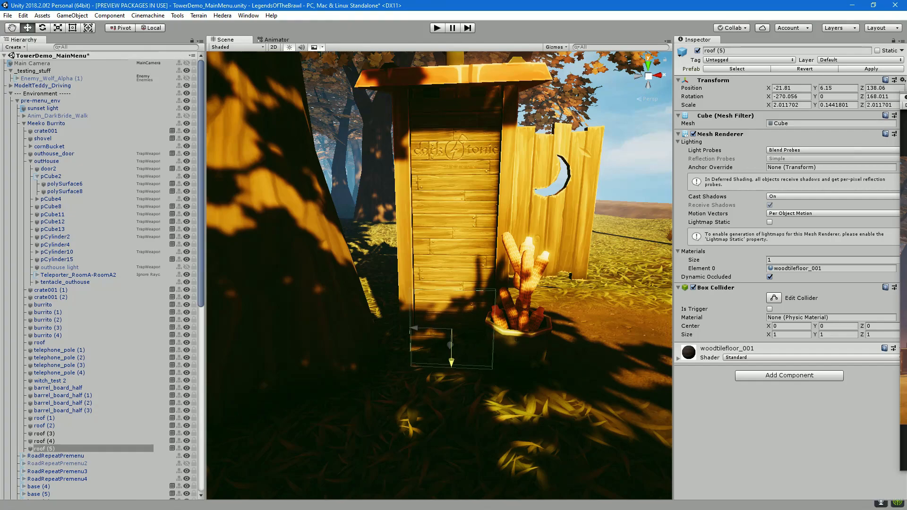
{"action": "key", "text": "f"}
{"action": "left_click_drag", "start_coordinate": [440, 312], "coordinate": [421, 473]}
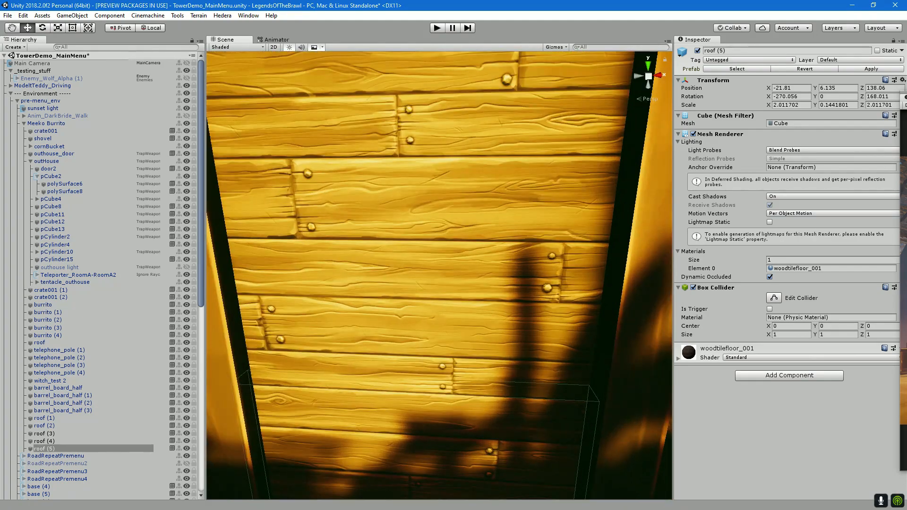
Try to rotate the plain plank board just beneath the Dark Tonic sign, undoing the change.
{"action": "scroll", "coordinate": [432, 274], "scroll_direction": "down", "scroll_amount": 3}
{"action": "left_click_drag", "start_coordinate": [433, 274], "coordinate": [437, 288]}
{"action": "scroll", "coordinate": [437, 283], "scroll_direction": "down", "scroll_amount": 3}
{"action": "left_click", "coordinate": [432, 264]}
{"action": "key", "text": "e"}
{"action": "left_click_drag", "start_coordinate": [408, 206], "coordinate": [590, 69]}
{"action": "left_click_drag", "start_coordinate": [463, 241], "coordinate": [399, 293]}
{"action": "key", "text": "ctrl+z"}
{"action": "scroll", "coordinate": [440, 275], "scroll_direction": "down", "scroll_amount": 4}
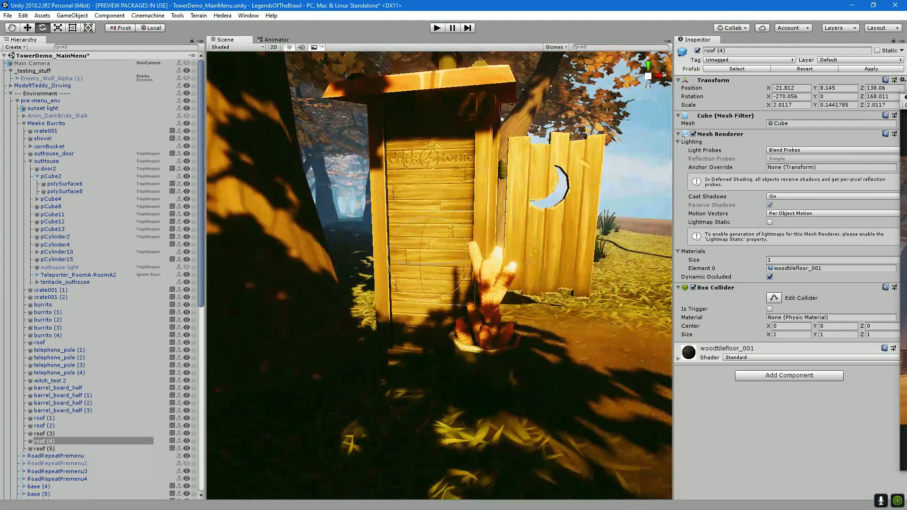
Examine the plank-covered outhouse wall and its Dark Tonic sign from several distances and angles.
{"action": "left_click", "coordinate": [633, 174]}
{"action": "mouse_move", "coordinate": [633, 175]}
{"action": "left_mouse_down"}
{"action": "mouse_move", "coordinate": [544, 241]}
{"action": "mouse_move", "coordinate": [629, 182]}
{"action": "left_mouse_up"}
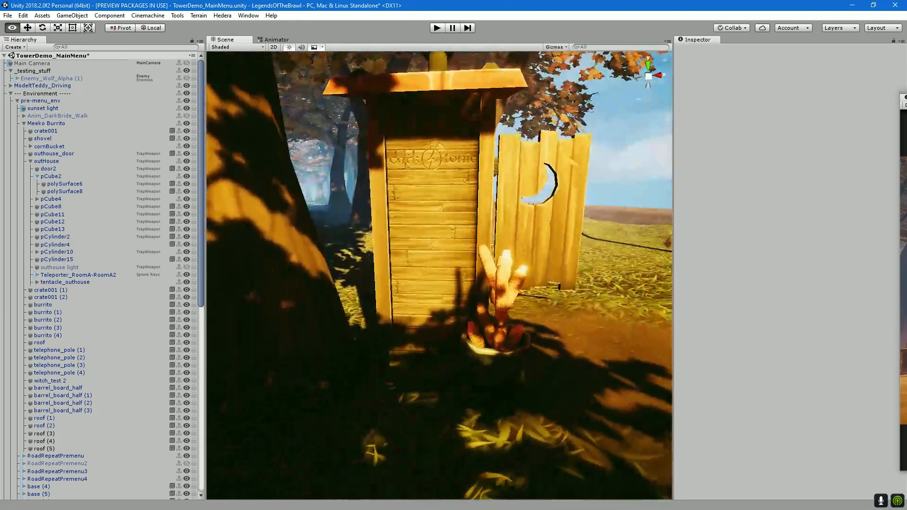
{"action": "scroll", "coordinate": [629, 181], "scroll_direction": "up", "scroll_amount": 3}
{"action": "scroll", "coordinate": [439, 276], "scroll_direction": "up", "scroll_amount": 1}
{"action": "left_click", "coordinate": [430, 248]}
{"action": "left_click_drag", "start_coordinate": [447, 258], "coordinate": [222, 256]}
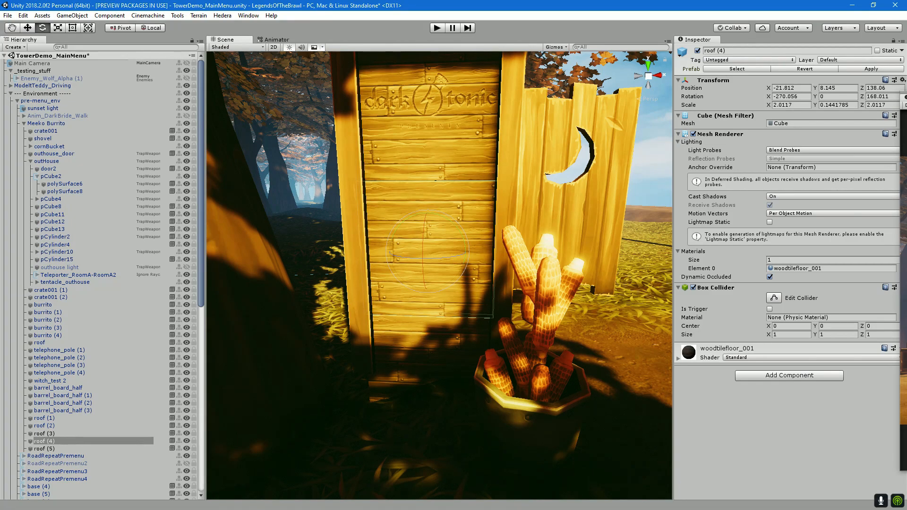
{"action": "left_click", "coordinate": [654, 151]}
{"action": "mouse_move", "coordinate": [654, 151]}
{"action": "left_mouse_down"}
{"action": "mouse_move", "coordinate": [675, 152]}
{"action": "mouse_move", "coordinate": [662, 152]}
{"action": "left_mouse_up"}
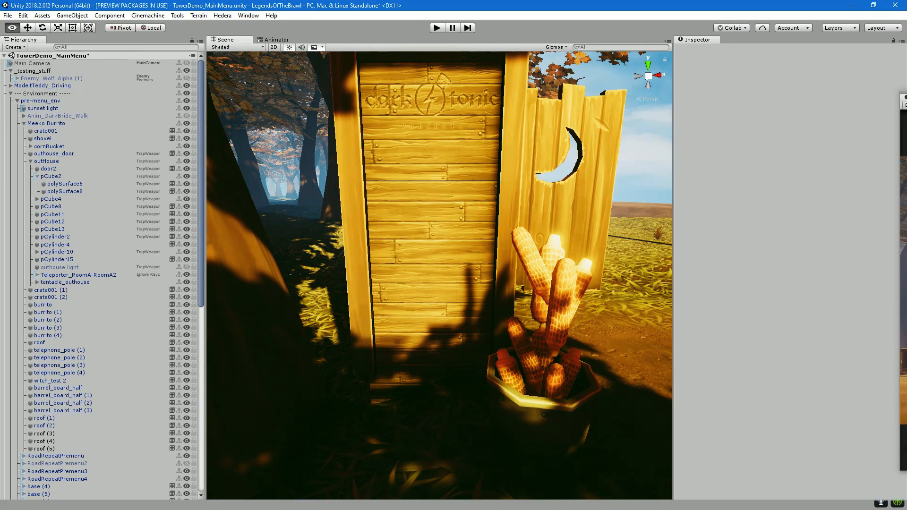
{"action": "scroll", "coordinate": [440, 275], "scroll_direction": "down", "scroll_amount": 8}
{"action": "left_click_drag", "start_coordinate": [439, 276], "coordinate": [473, 307]}
{"action": "scroll", "coordinate": [434, 357], "scroll_direction": "up", "scroll_amount": 8}
{"action": "scroll", "coordinate": [466, 321], "scroll_direction": "down", "scroll_amount": 5}
{"action": "key", "text": "w"}
{"action": "scroll", "coordinate": [439, 274], "scroll_direction": "down", "scroll_amount": 3}
{"action": "left_click_drag", "start_coordinate": [440, 274], "coordinate": [437, 165]}
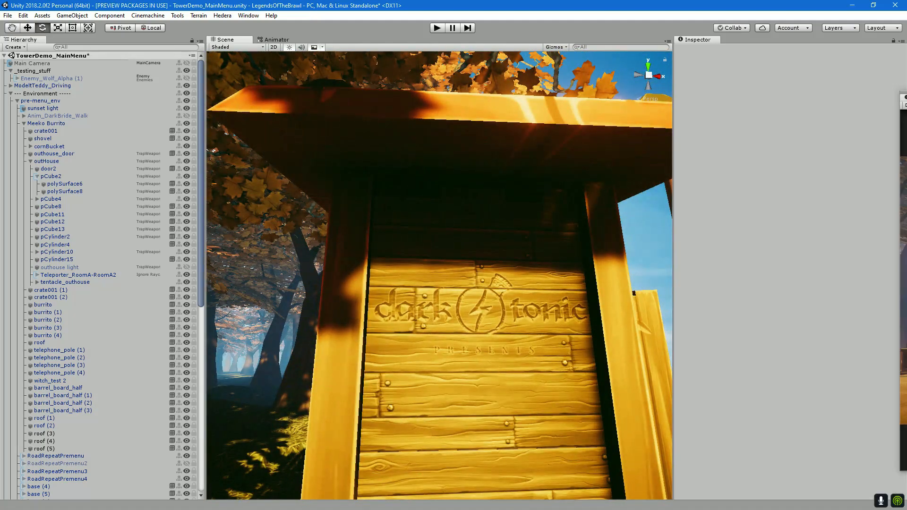
{"action": "left_click_drag", "start_coordinate": [477, 308], "coordinate": [416, 175]}
{"action": "scroll", "coordinate": [439, 274], "scroll_direction": "down", "scroll_amount": 4}
{"action": "left_click_drag", "start_coordinate": [439, 274], "coordinate": [414, 326]}
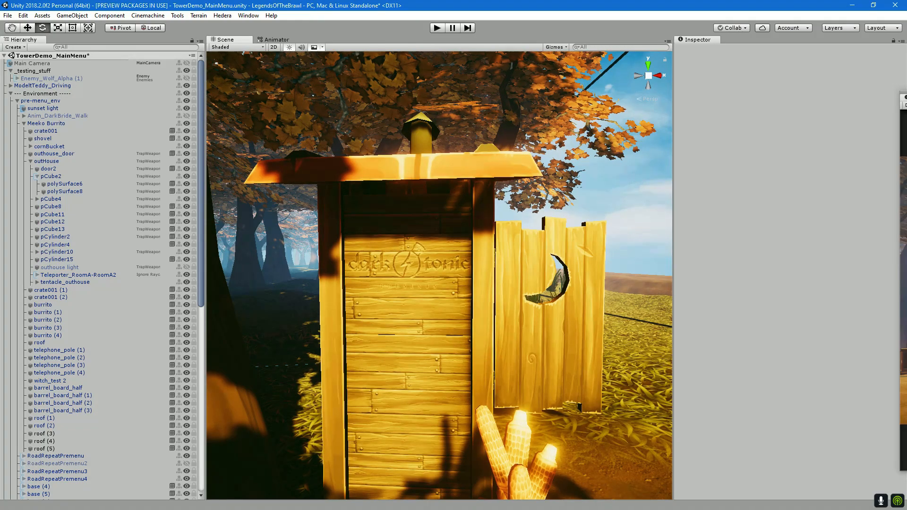
{"action": "scroll", "coordinate": [440, 275], "scroll_direction": "down", "scroll_amount": 3}
{"action": "left_click_drag", "start_coordinate": [439, 283], "coordinate": [463, 201]}
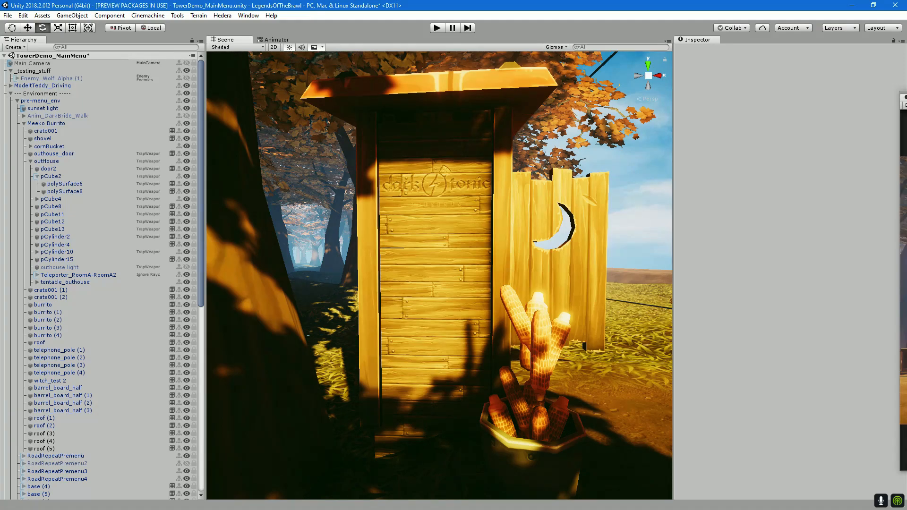
{"action": "scroll", "coordinate": [439, 274], "scroll_direction": "down", "scroll_amount": 3}
{"action": "left_click_drag", "start_coordinate": [439, 274], "coordinate": [422, 158]}
{"action": "scroll", "coordinate": [439, 236], "scroll_direction": "up", "scroll_amount": 4}
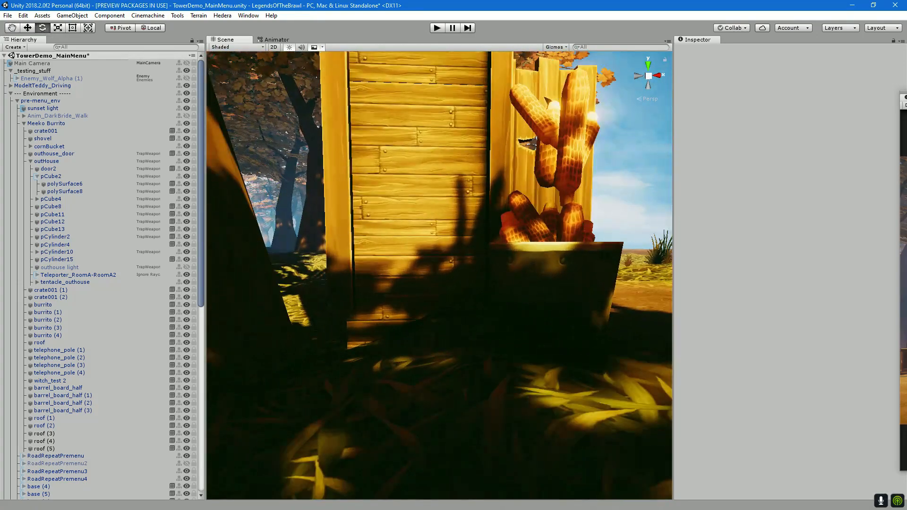
Move the Dark Tonic Presents sign board down from the top of the wall to the middle position.
{"action": "left_click_drag", "start_coordinate": [439, 189], "coordinate": [449, 258]}
{"action": "left_click", "coordinate": [407, 154]}
{"action": "key", "text": "w"}
{"action": "left_click_drag", "start_coordinate": [402, 142], "coordinate": [395, 393]}
Move the plain plank board from the middle of the outhouse wall up to the space above the sign board.
{"action": "left_click", "coordinate": [401, 274]}
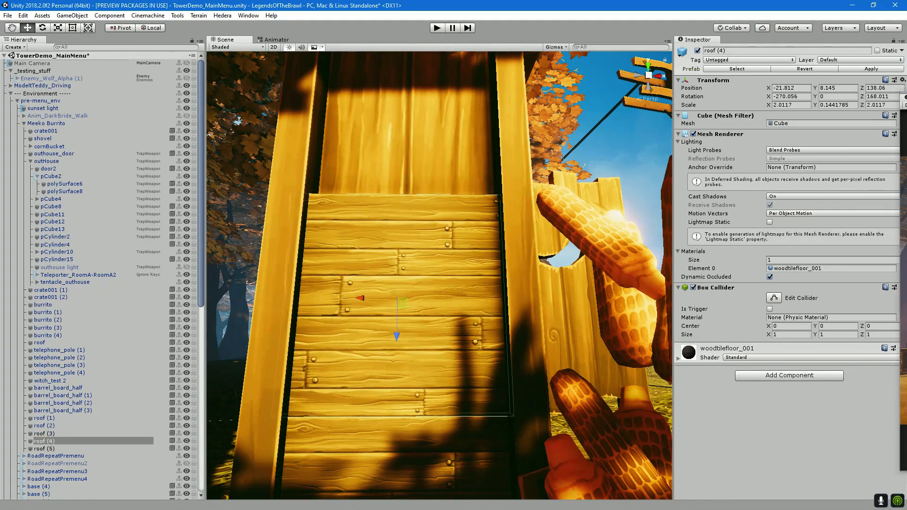
{"action": "left_click_drag", "start_coordinate": [401, 288], "coordinate": [401, 258]}
{"action": "left_click_drag", "start_coordinate": [391, 422], "coordinate": [392, 420]}
{"action": "left_click_drag", "start_coordinate": [390, 373], "coordinate": [403, 180]}
{"action": "left_click_drag", "start_coordinate": [404, 215], "coordinate": [425, 260]}
{"action": "left_click", "coordinate": [350, 407]}
{"action": "left_click_drag", "start_coordinate": [344, 419], "coordinate": [377, 200]}
Raise the lowest plank board to about Y 6.342 to close the gap beneath the sign board.
{"action": "left_click", "coordinate": [380, 332]}
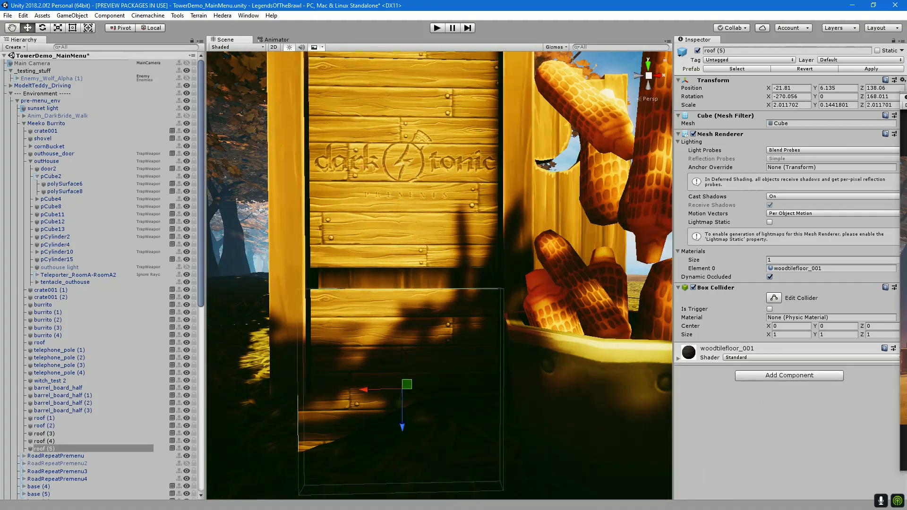
{"action": "left_click_drag", "start_coordinate": [402, 427], "coordinate": [402, 407]}
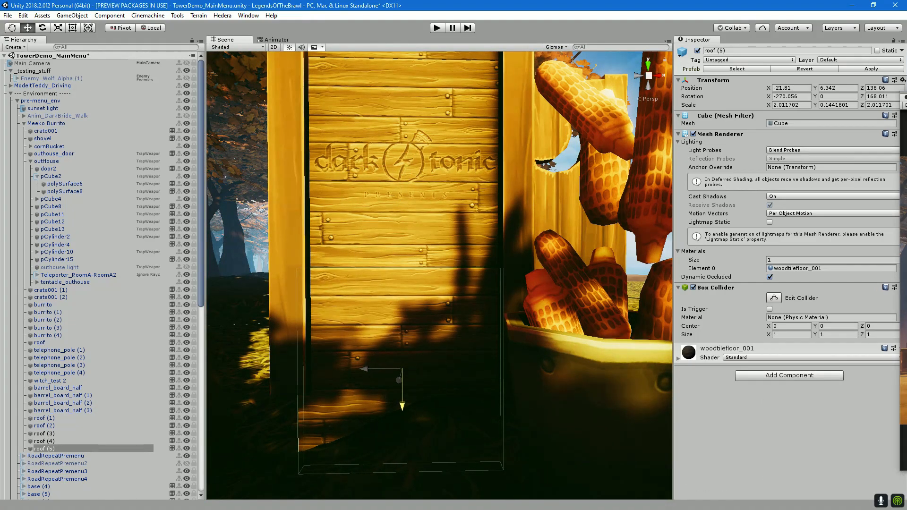
{"action": "scroll", "coordinate": [439, 276], "scroll_direction": "up", "scroll_amount": 3}
{"action": "scroll", "coordinate": [439, 275], "scroll_direction": "down", "scroll_amount": 3}
{"action": "scroll", "coordinate": [440, 276], "scroll_direction": "down", "scroll_amount": 3}
{"action": "left_click_drag", "start_coordinate": [439, 275], "coordinate": [458, 312]}
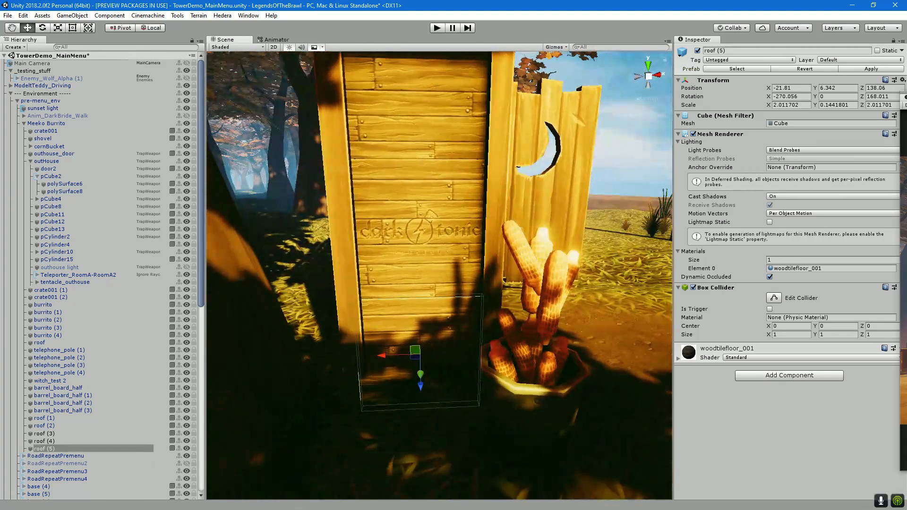
Examine the repositioned Dark Tonic sign and the plank joints around it from afar and close up.
{"action": "left_click", "coordinate": [623, 151]}
{"action": "left_click_drag", "start_coordinate": [623, 152], "coordinate": [605, 141]}
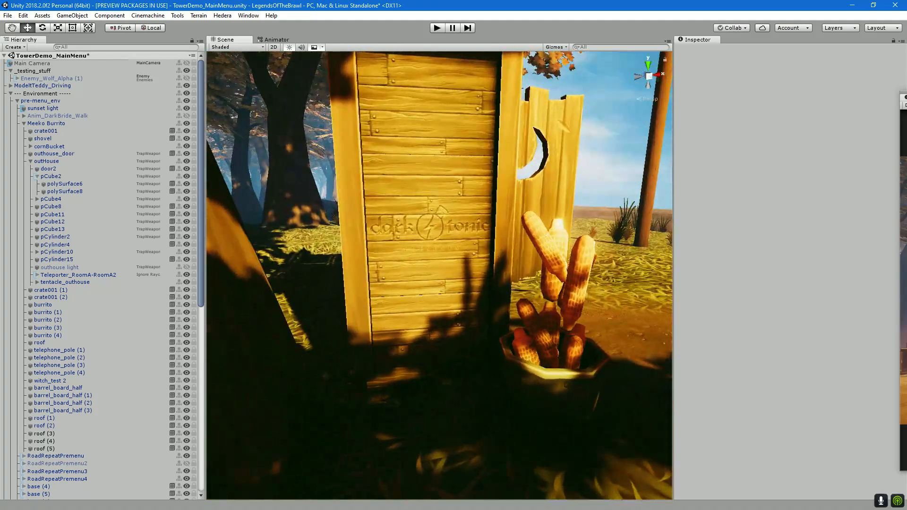
{"action": "scroll", "coordinate": [439, 275], "scroll_direction": "up", "scroll_amount": 3}
{"action": "scroll", "coordinate": [440, 276], "scroll_direction": "up", "scroll_amount": 3}
{"action": "left_click_drag", "start_coordinate": [426, 189], "coordinate": [430, 337]}
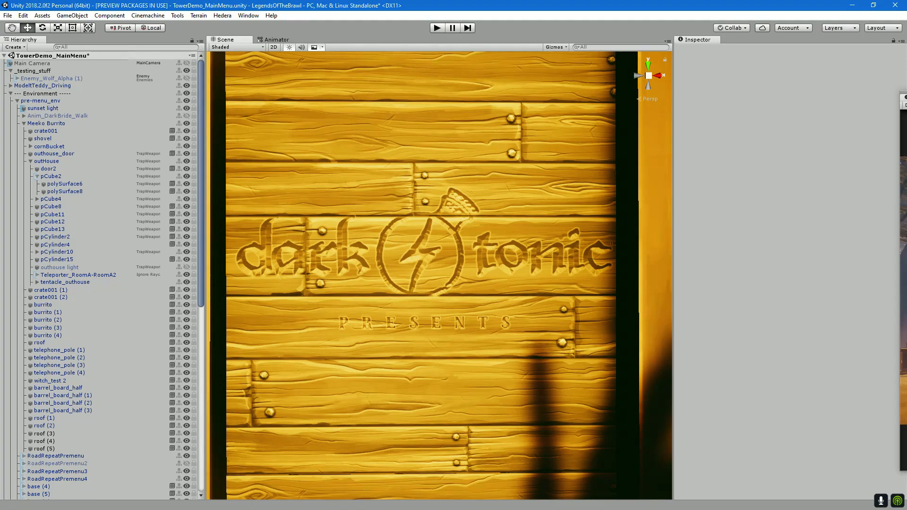
{"action": "mouse_move", "coordinate": [440, 276]}
{"action": "left_mouse_down"}
{"action": "mouse_move", "coordinate": [467, 274]}
{"action": "mouse_move", "coordinate": [449, 278]}
{"action": "left_mouse_up"}
{"action": "scroll", "coordinate": [439, 276], "scroll_direction": "down", "scroll_amount": 3}
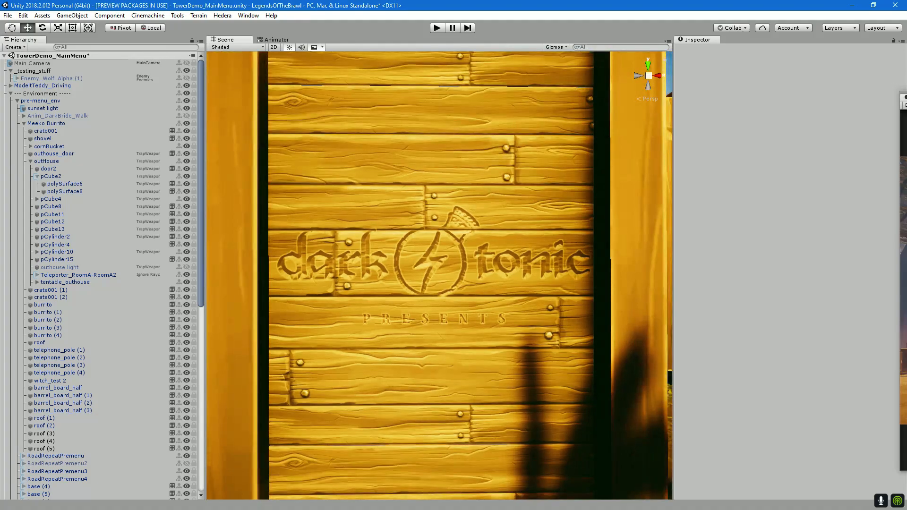
{"action": "scroll", "coordinate": [439, 275], "scroll_direction": "up", "scroll_amount": 4}
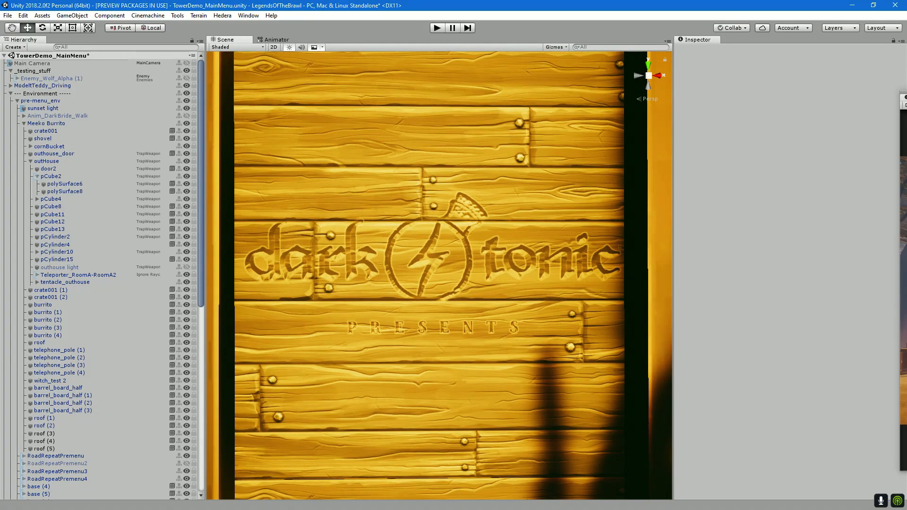
Detach the Scene view into a floating window and inspect the carved sign in it from near and far.
{"action": "left_click_drag", "start_coordinate": [226, 39], "coordinate": [510, 100]}
{"action": "scroll", "coordinate": [466, 249], "scroll_direction": "up", "scroll_amount": 3}
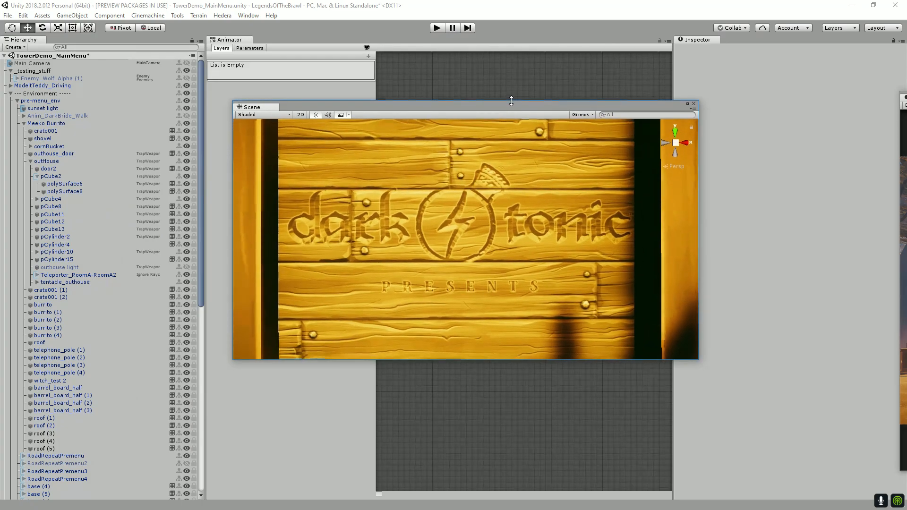
{"action": "left_click_drag", "start_coordinate": [477, 237], "coordinate": [483, 243]}
{"action": "scroll", "coordinate": [483, 244], "scroll_direction": "up", "scroll_amount": 3}
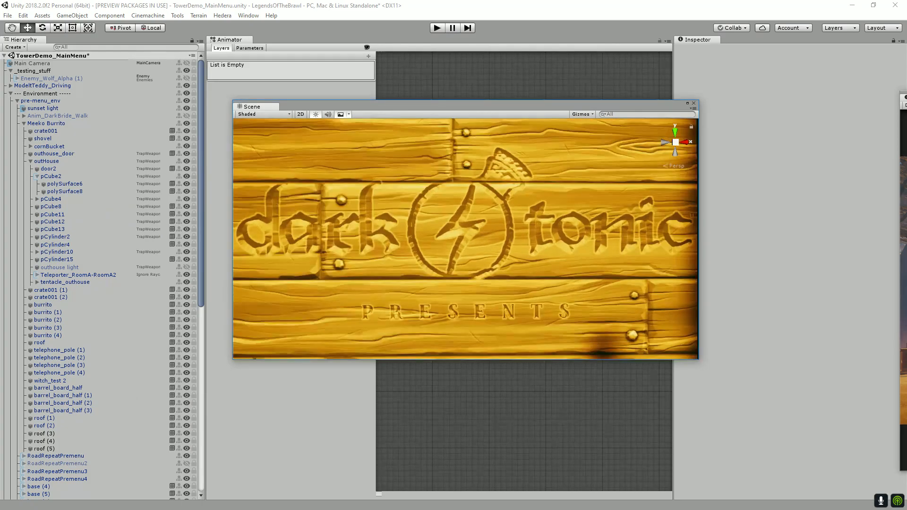
{"action": "scroll", "coordinate": [465, 239], "scroll_direction": "down", "scroll_amount": 3}
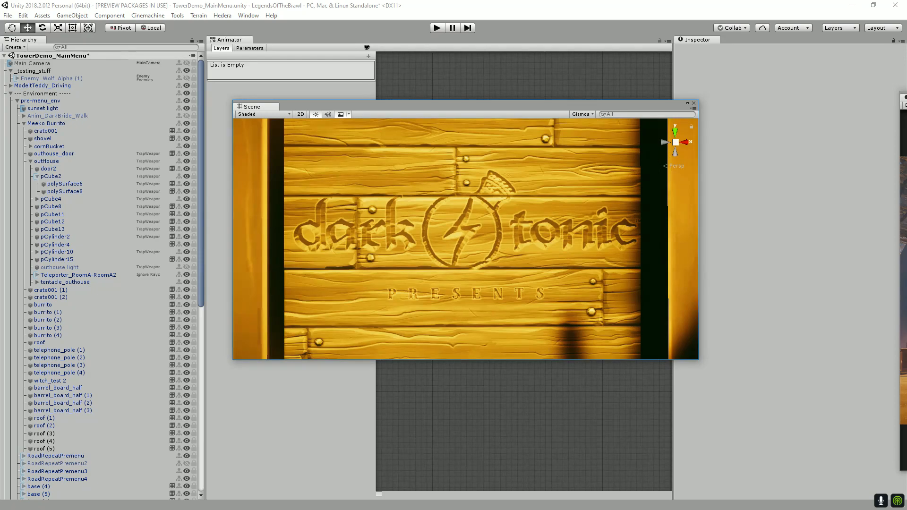
{"action": "left_click_drag", "start_coordinate": [472, 236], "coordinate": [388, 242]}
{"action": "scroll", "coordinate": [457, 229], "scroll_direction": "down", "scroll_amount": 3}
{"action": "scroll", "coordinate": [456, 229], "scroll_direction": "down", "scroll_amount": 5}
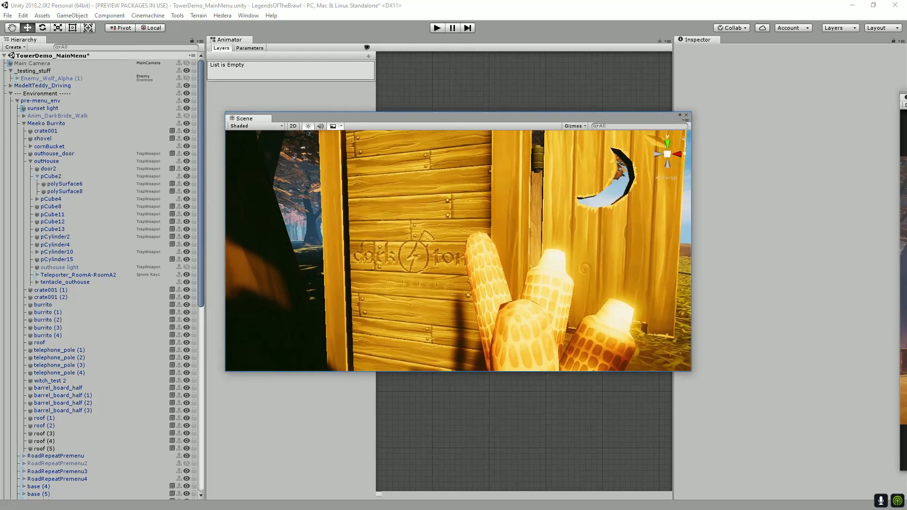
Switch to the promo folder in File Explorer and view LOB_logo_512_antique_light.png full screen, closing it when done.
{"action": "key", "text": "alt+Tab"}
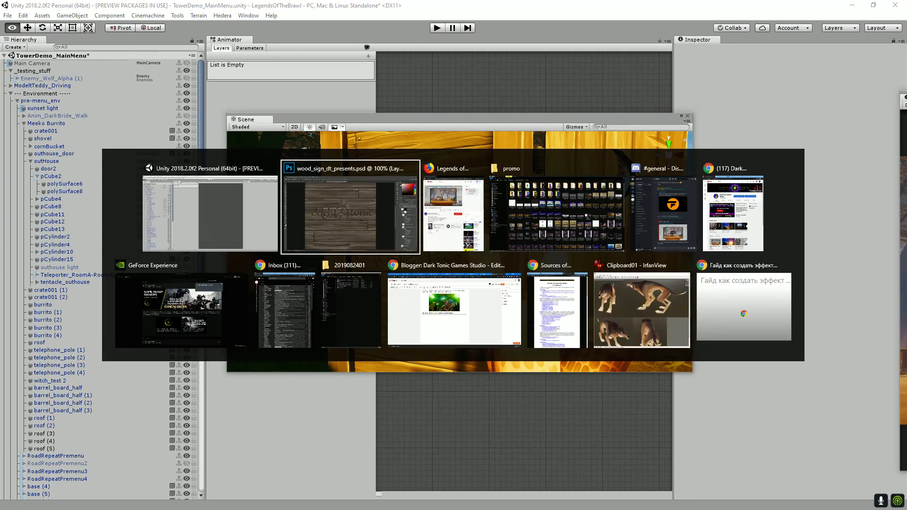
{"action": "key", "text": "Tab"}
{"action": "key", "text": "Tab"}
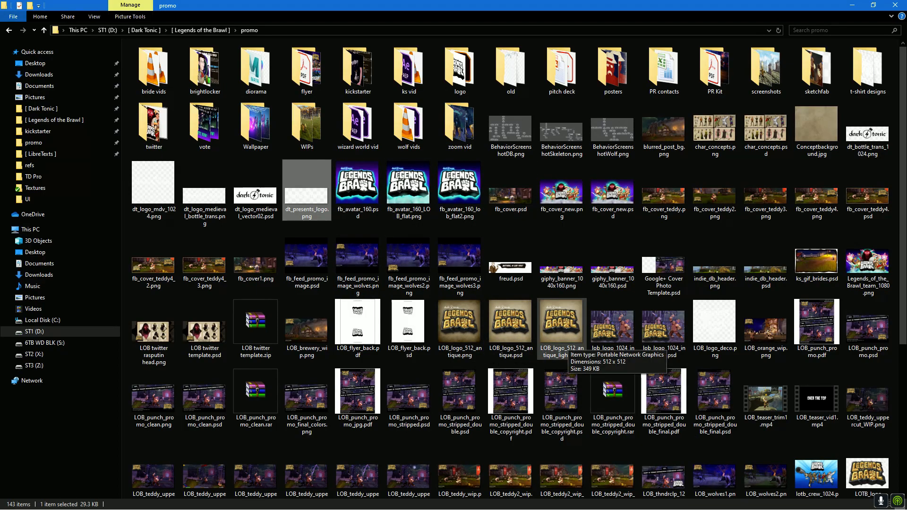
{"action": "double_click", "coordinate": [561, 341]}
{"action": "key", "text": "Return"}
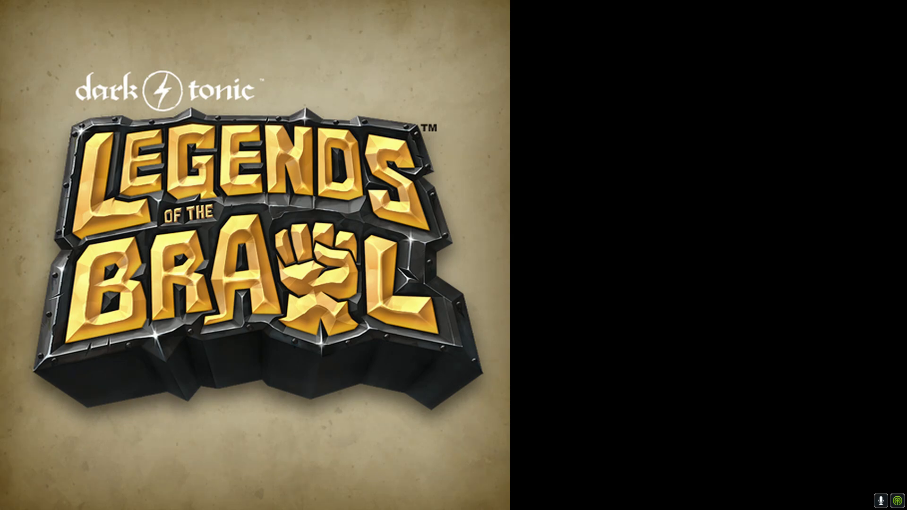
{"action": "key", "text": "Escape"}
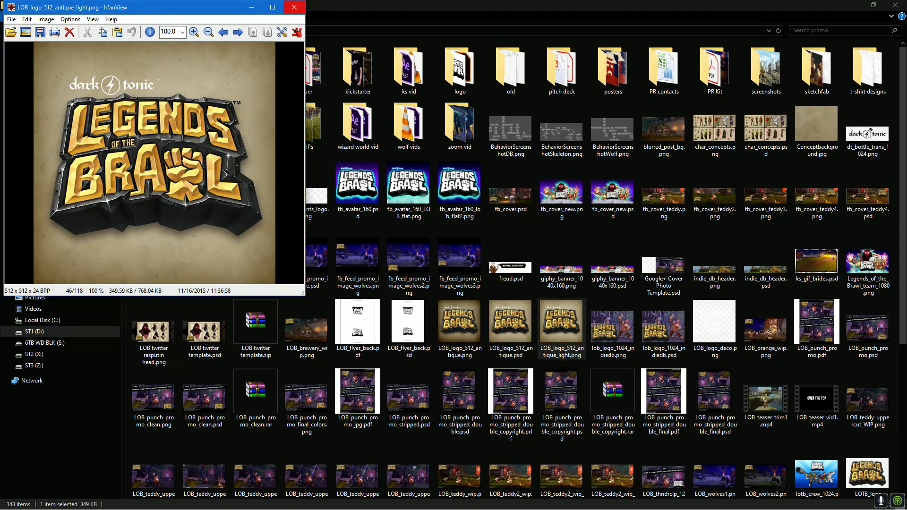
{"action": "left_click", "coordinate": [294, 7]}
Look through the promo folder for logo artwork and preview dt_logo_mdv_1024.png.
{"action": "scroll", "coordinate": [511, 210], "scroll_direction": "down", "scroll_amount": 5}
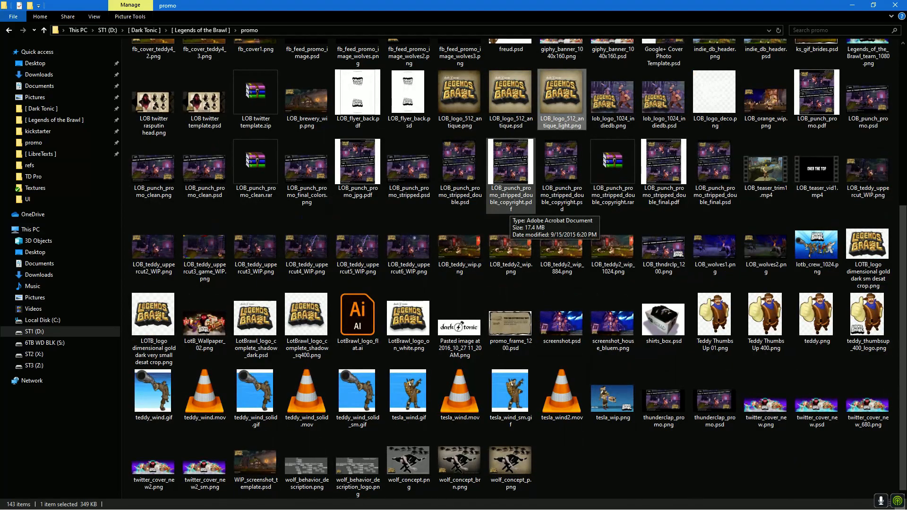
{"action": "scroll", "coordinate": [511, 211], "scroll_direction": "up", "scroll_amount": 5}
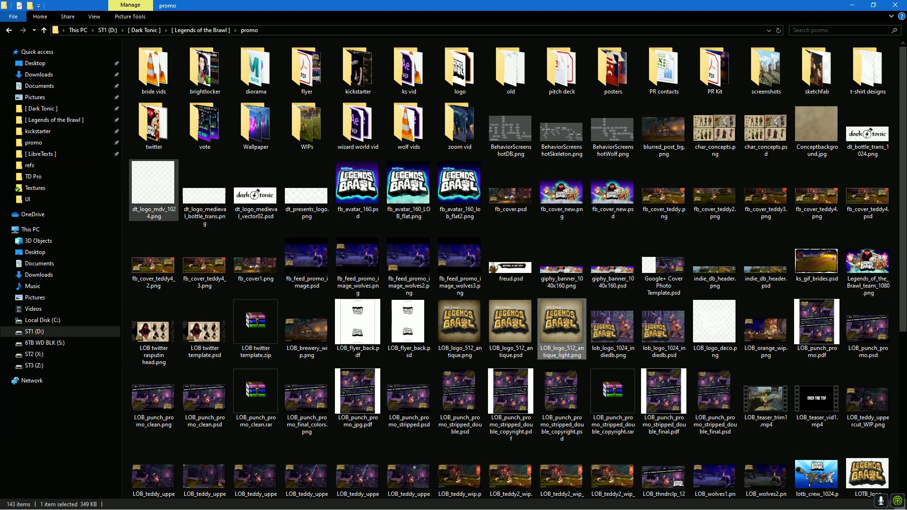
{"action": "double_click", "coordinate": [156, 188]}
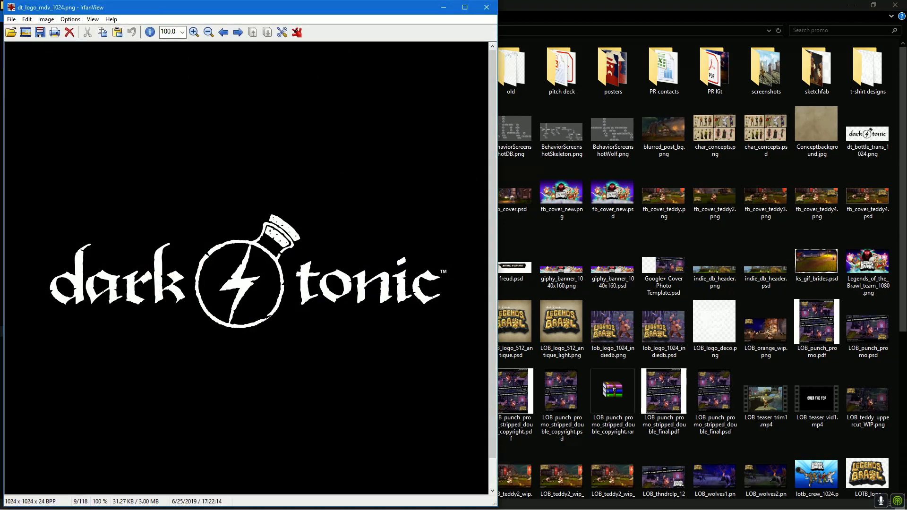
{"action": "left_click", "coordinate": [486, 7]}
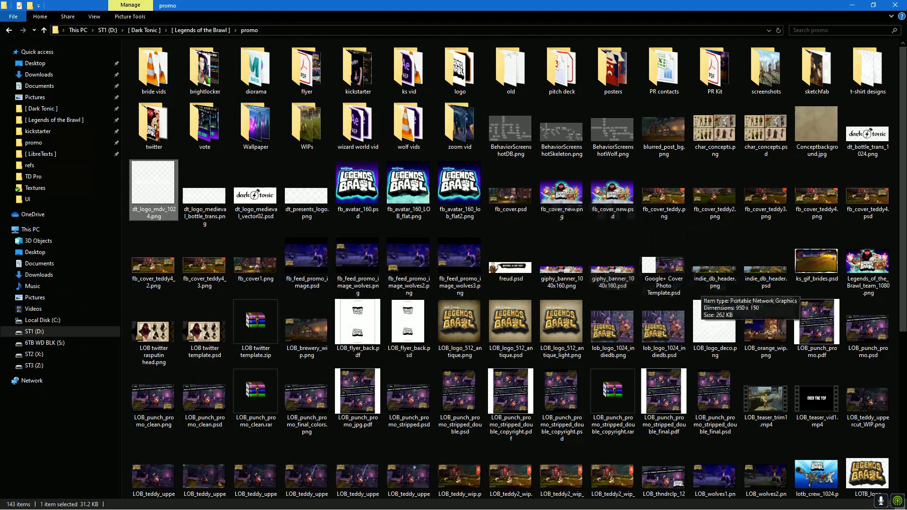
Preview LOB_logo_deco.png and place it at its offered size in wood_sign_dt_presents.psd in Photoshop.
{"action": "double_click", "coordinate": [714, 326]}
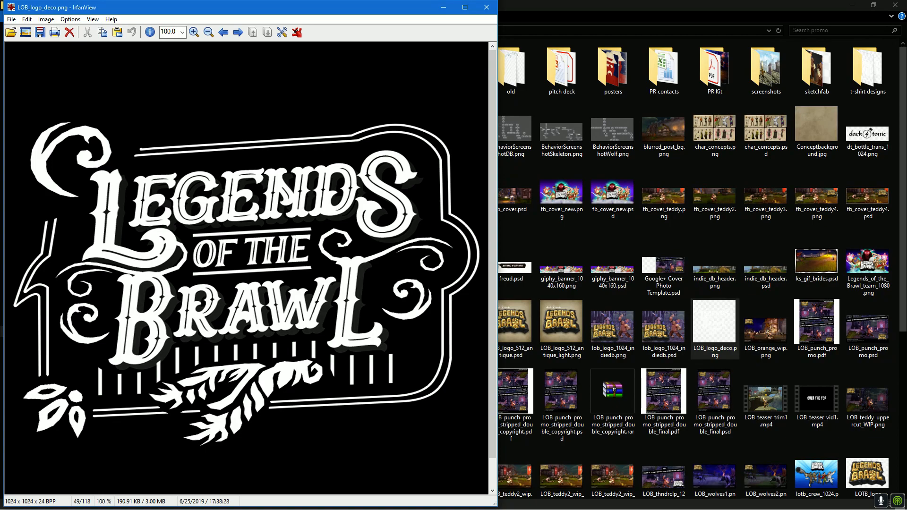
{"action": "left_click_drag", "start_coordinate": [375, 6], "coordinate": [468, 16]}
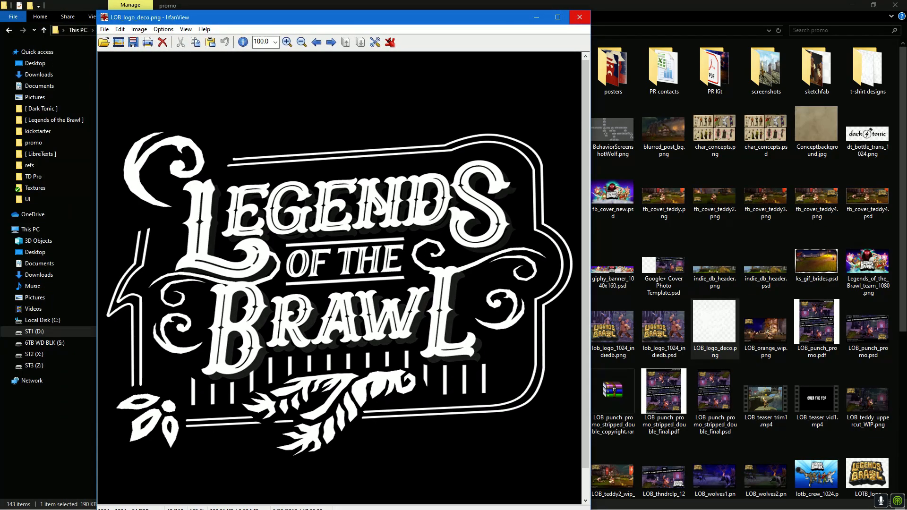
{"action": "left_click", "coordinate": [579, 17]}
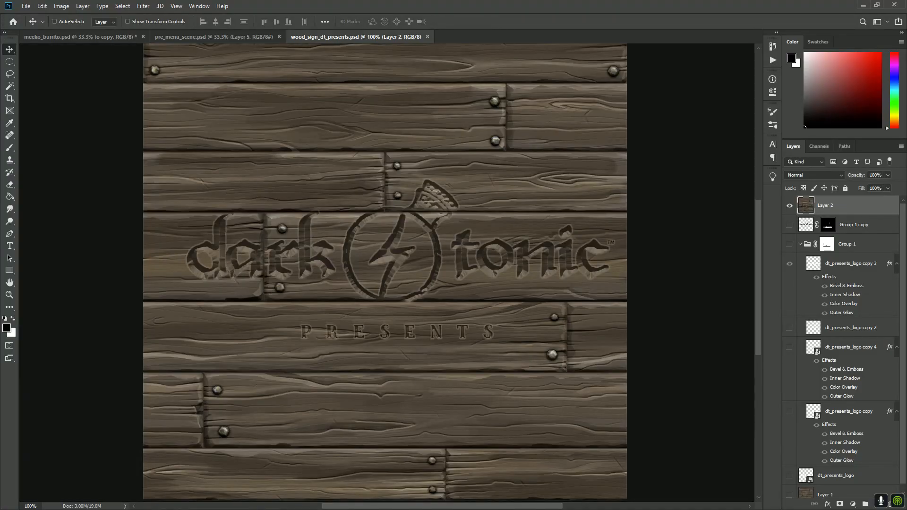
{"action": "key", "text": "Return"}
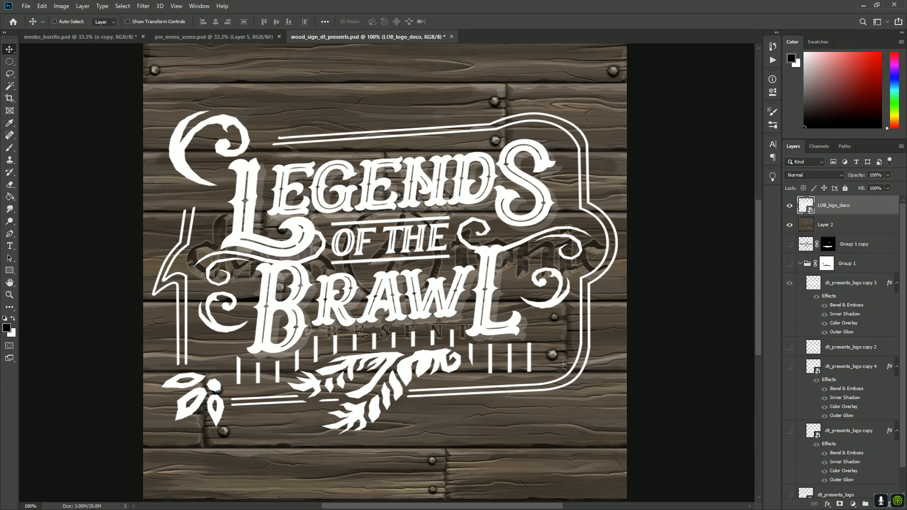
Hide the merged wood sign in Layer 2 and show Group 1 with the styled Dark Tonic logo.
{"action": "left_click", "coordinate": [790, 224]}
{"action": "left_click", "coordinate": [790, 263]}
{"action": "scroll", "coordinate": [790, 264], "scroll_direction": "down", "scroll_amount": 1}
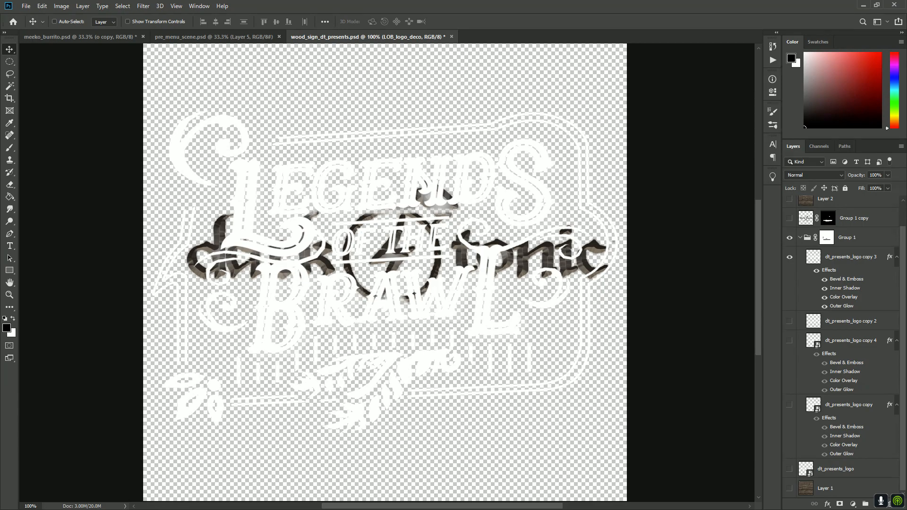
Show the wood planks in Layer 1, duplicate Group 1, and hide the original group.
{"action": "left_click", "coordinate": [789, 489]}
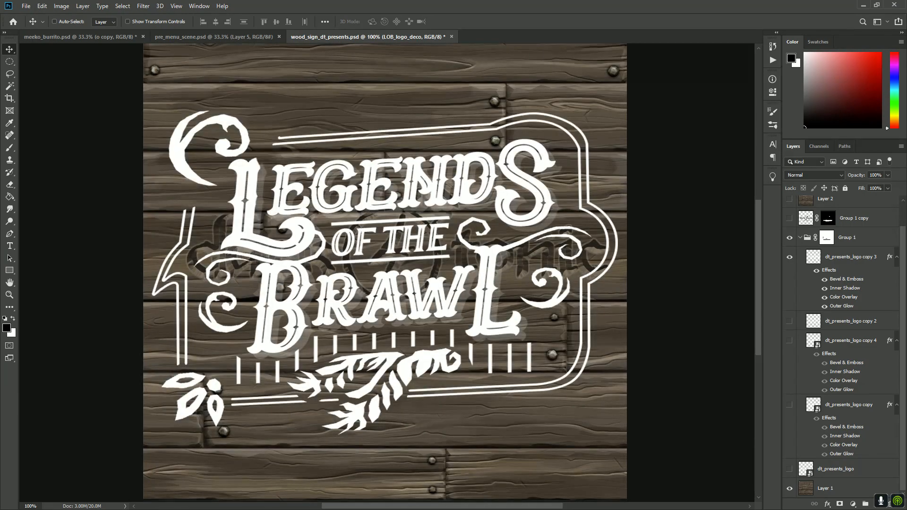
{"action": "scroll", "coordinate": [843, 347], "scroll_direction": "up", "scroll_amount": 1}
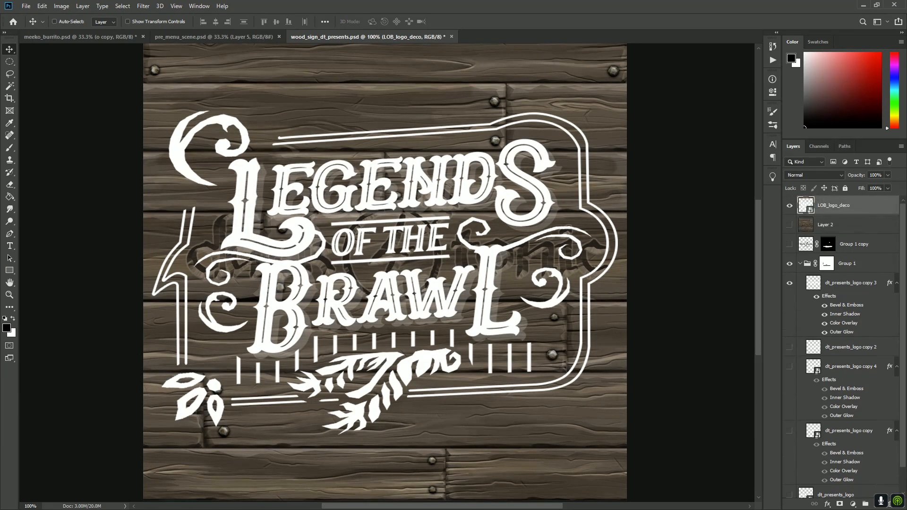
{"action": "left_click", "coordinate": [800, 263]}
{"action": "left_click_drag", "start_coordinate": [827, 263], "coordinate": [877, 503]}
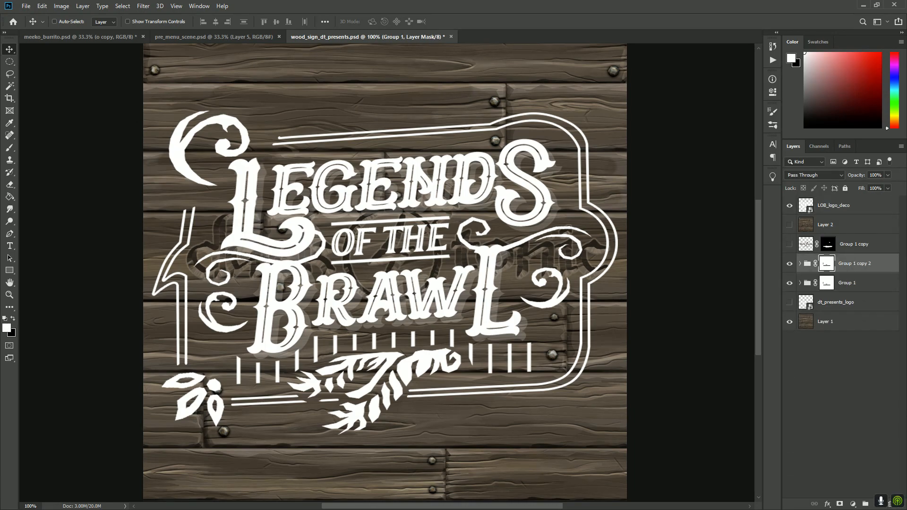
{"action": "left_click", "coordinate": [790, 283]}
{"action": "left_click", "coordinate": [800, 264]}
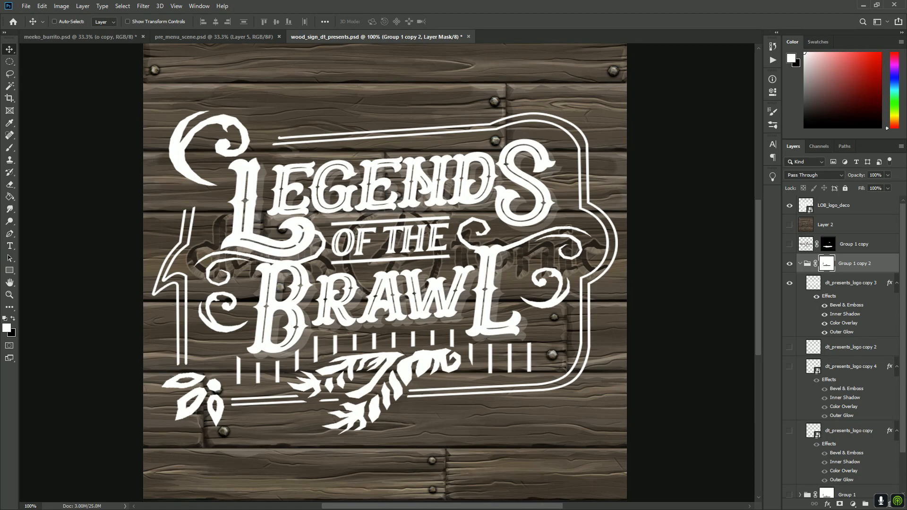
Place LOB_logo_deco inside Group 1 copy 2 with the layer effects of dt_presents_logo copy 3, and hide that Dark Tonic logo.
{"action": "left_click_drag", "start_coordinate": [834, 205], "coordinate": [827, 273]}
{"action": "left_click_drag", "start_coordinate": [889, 283], "coordinate": [886, 262]}
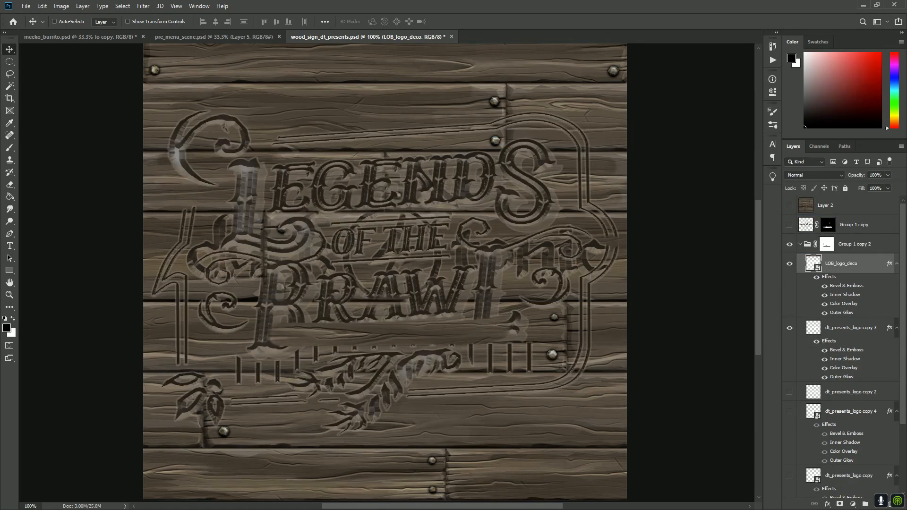
{"action": "left_click", "coordinate": [790, 328]}
{"action": "scroll", "coordinate": [841, 347], "scroll_direction": "down", "scroll_amount": 4}
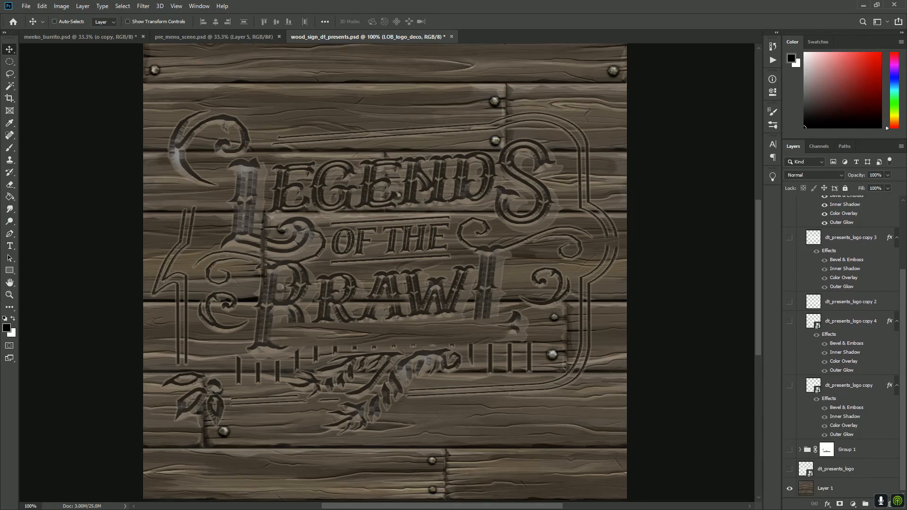
{"action": "scroll", "coordinate": [841, 348], "scroll_direction": "up", "scroll_amount": 4}
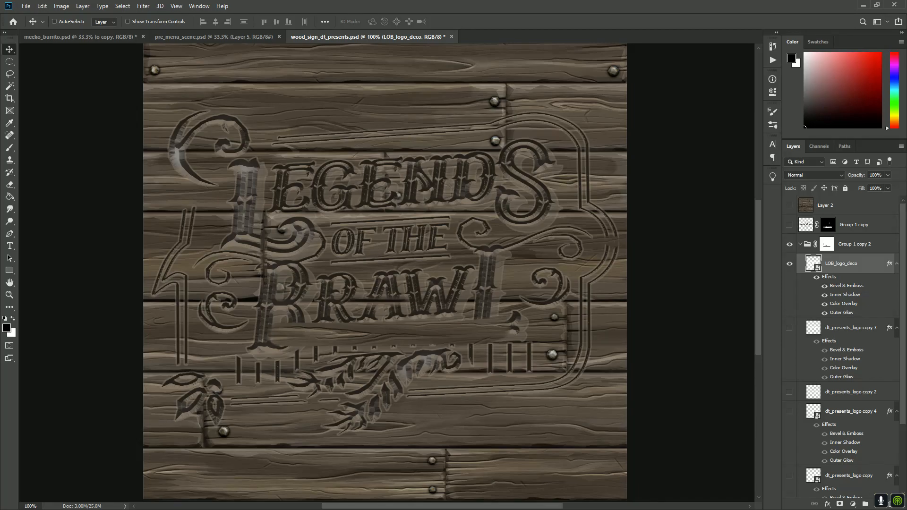
Paint white on the Group 1 copy 2 mask to restore the masked lower parts of the BRAWL lettering.
{"action": "left_click", "coordinate": [827, 244]}
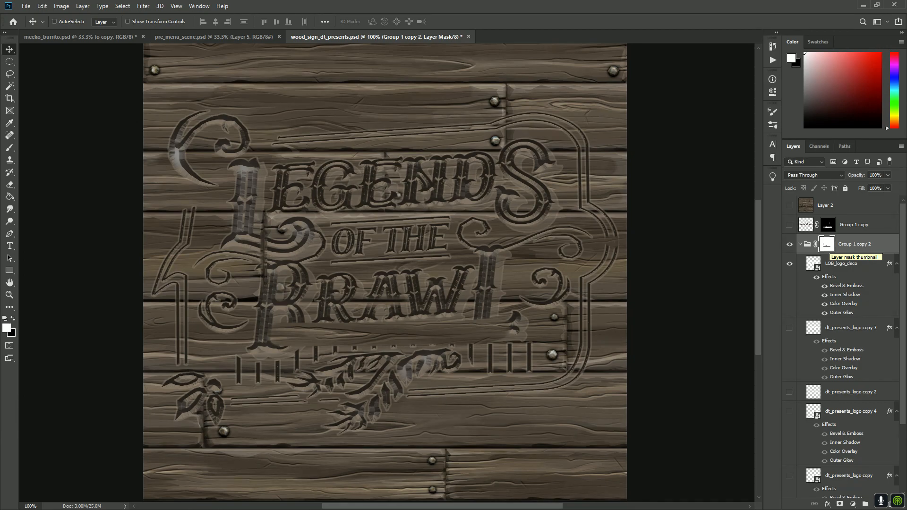
{"action": "key", "text": "x"}
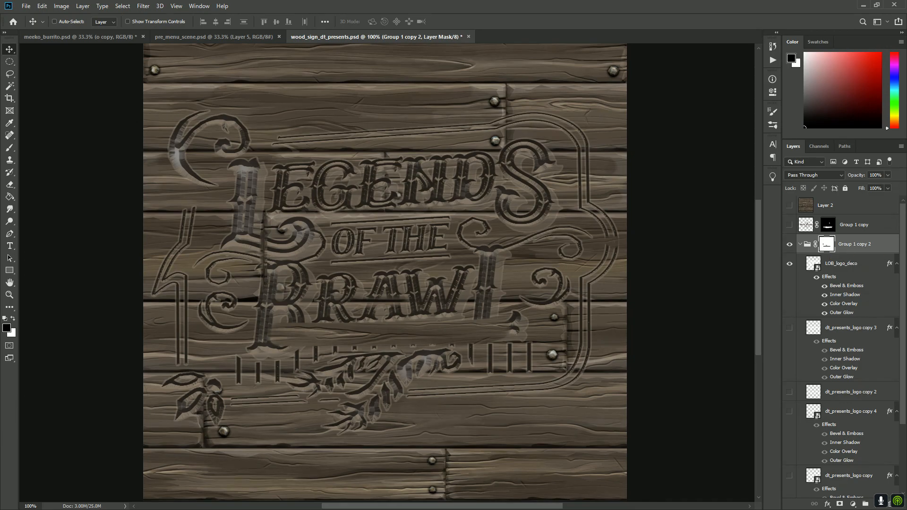
{"action": "key", "text": "b"}
{"action": "mouse_move", "coordinate": [418, 334]}
{"action": "left_mouse_down"}
{"action": "mouse_move", "coordinate": [485, 333]}
{"action": "mouse_move", "coordinate": [270, 335]}
{"action": "left_mouse_up"}
{"action": "key", "text": "x"}
{"action": "left_click", "coordinate": [505, 330]}
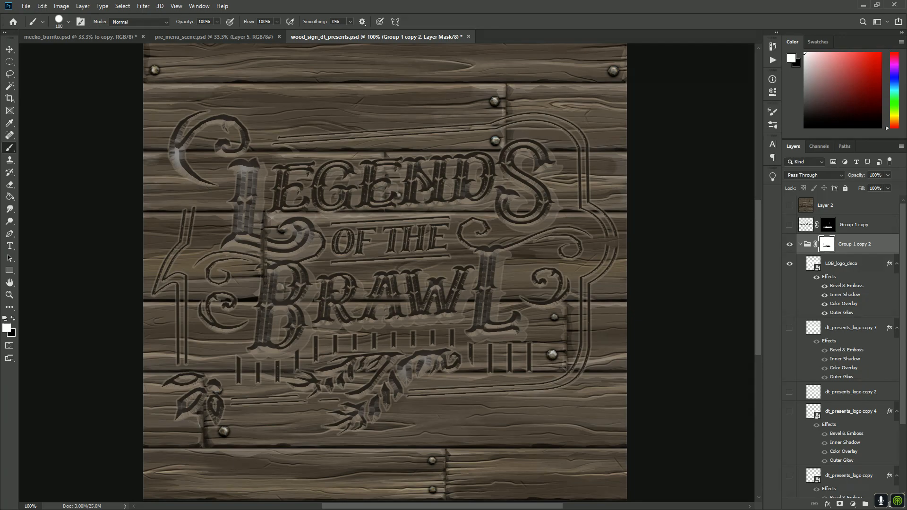
Examine the carved edges of the S in LEGENDS up close, then return to the full sign at 100%.
{"action": "key", "text": "z"}
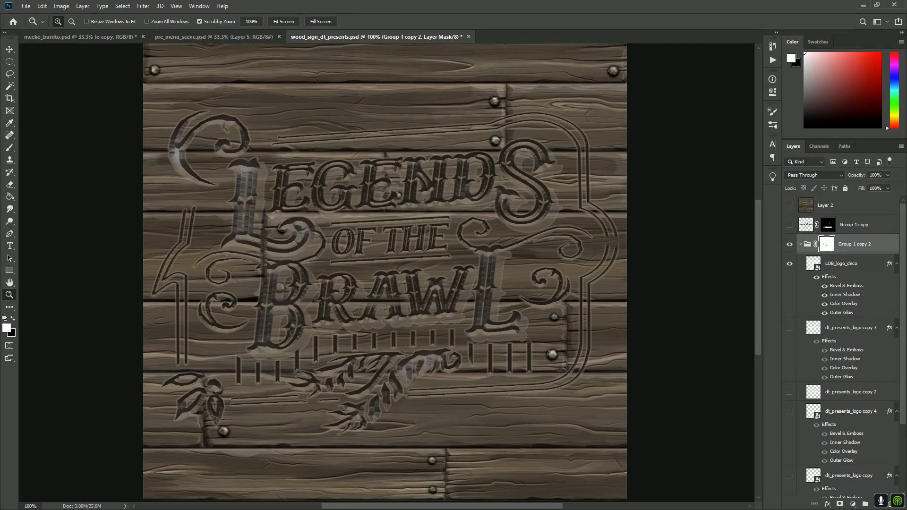
{"action": "left_click", "coordinate": [553, 207]}
{"action": "left_click", "coordinate": [553, 207]}
{"action": "left_click", "coordinate": [552, 207]}
{"action": "left_click", "coordinate": [552, 207]}
{"action": "key", "text": "v"}
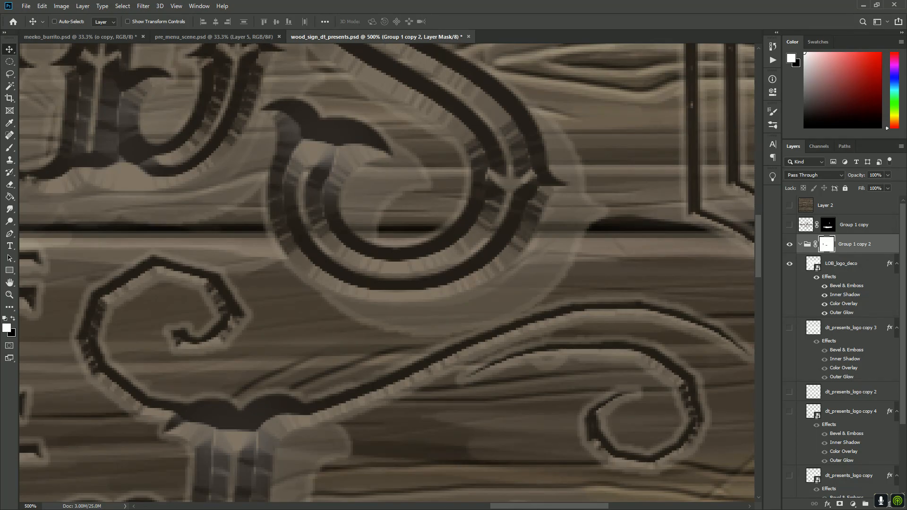
{"action": "key", "text": "z"}
{"action": "key", "text": "ctrl+1"}
{"action": "left_click_drag", "start_coordinate": [330, 283], "coordinate": [507, 225]}
{"action": "key", "text": "v"}
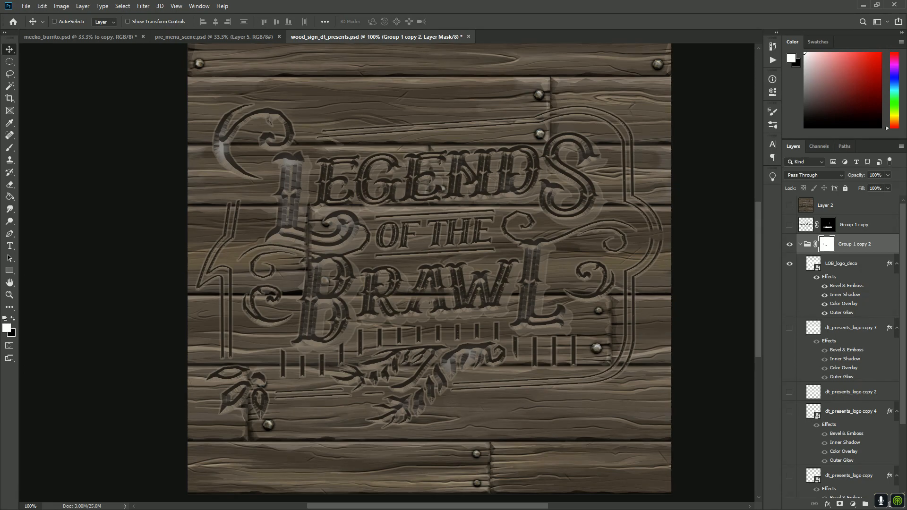
Compare the planks with Group 1 copy 2 hidden and shown.
{"action": "left_click", "coordinate": [789, 244]}
{"action": "left_click", "coordinate": [790, 245]}
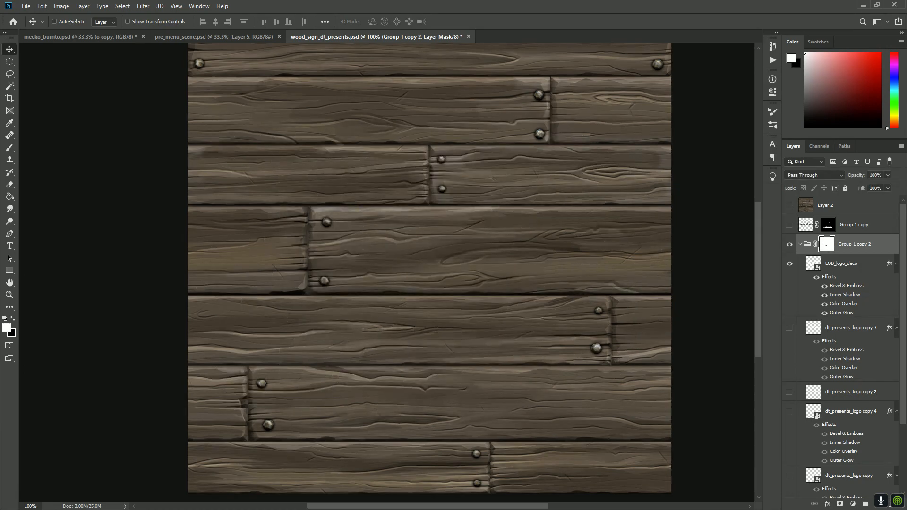
{"action": "key", "text": "ctrl+comma"}
{"action": "key", "text": "ctrl+comma"}
{"action": "key", "text": "ctrl+comma"}
{"action": "key", "text": "ctrl+comma"}
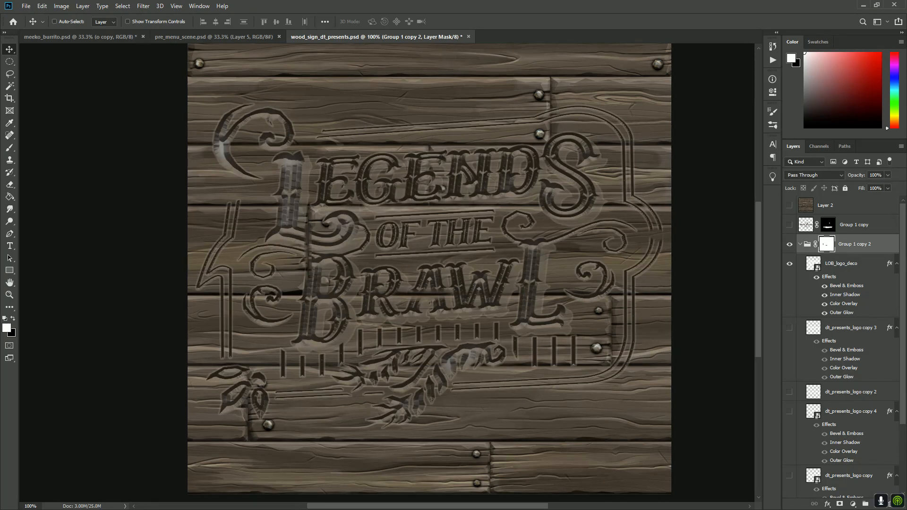
Set the fill of the LOB_logo_deco layer to 0%.
{"action": "left_click", "coordinate": [841, 264]}
{"action": "key", "text": "shift+0"}
{"action": "key", "text": "shift+0"}
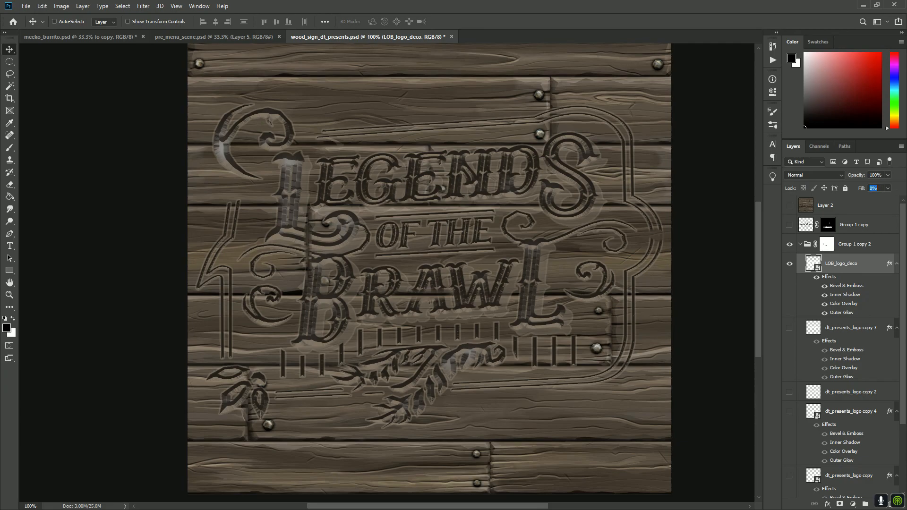
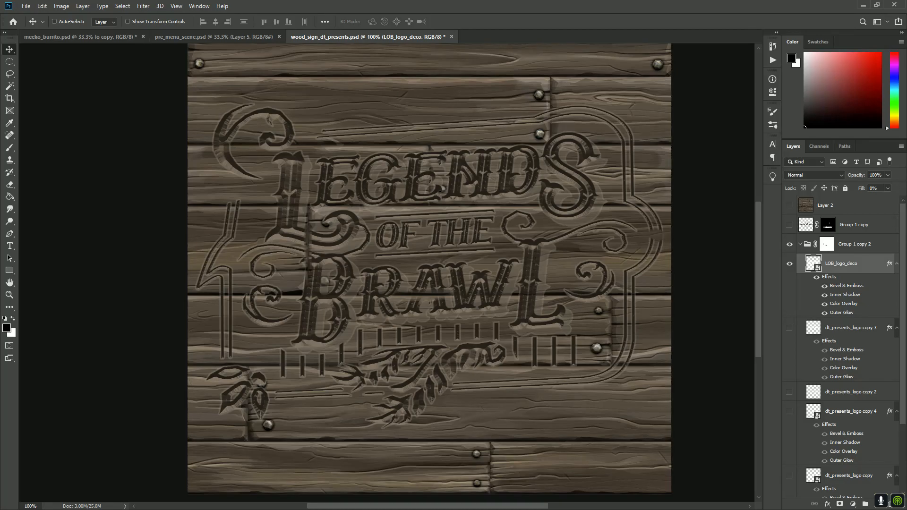
Free Transform the LOB_logo_deco logo to a rotation of about 0.1° and nudge it down several pixels on the planks.
{"action": "key", "text": "ctrl+t"}
{"action": "left_click_drag", "start_coordinate": [705, 237], "coordinate": [706, 248]}
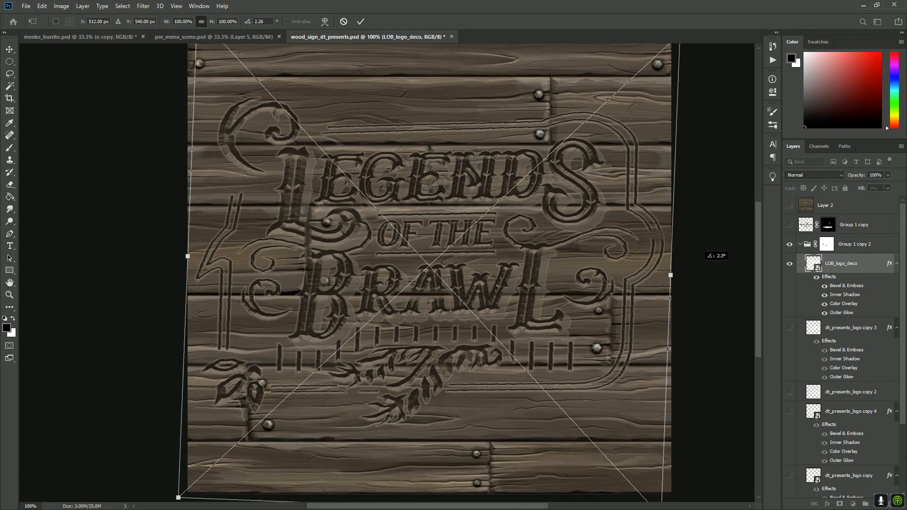
{"action": "left_click_drag", "start_coordinate": [706, 248], "coordinate": [703, 239]}
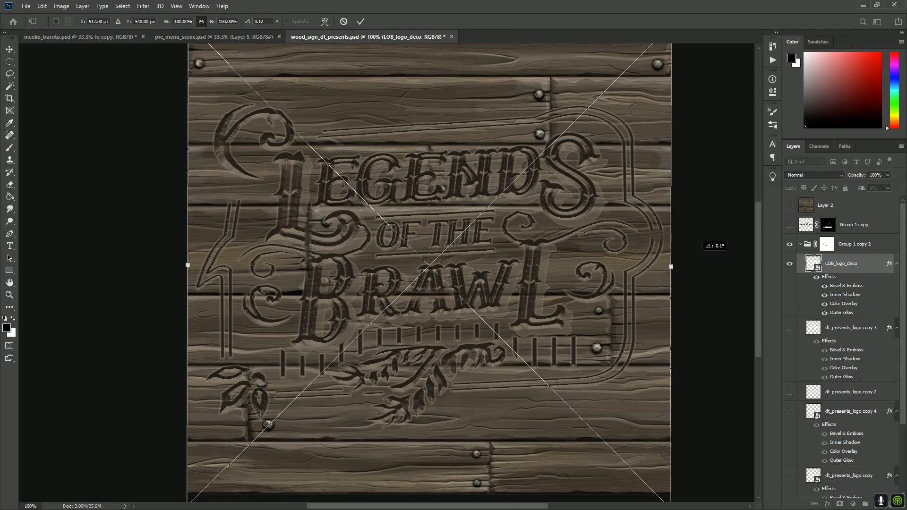
{"action": "key", "text": "Return"}
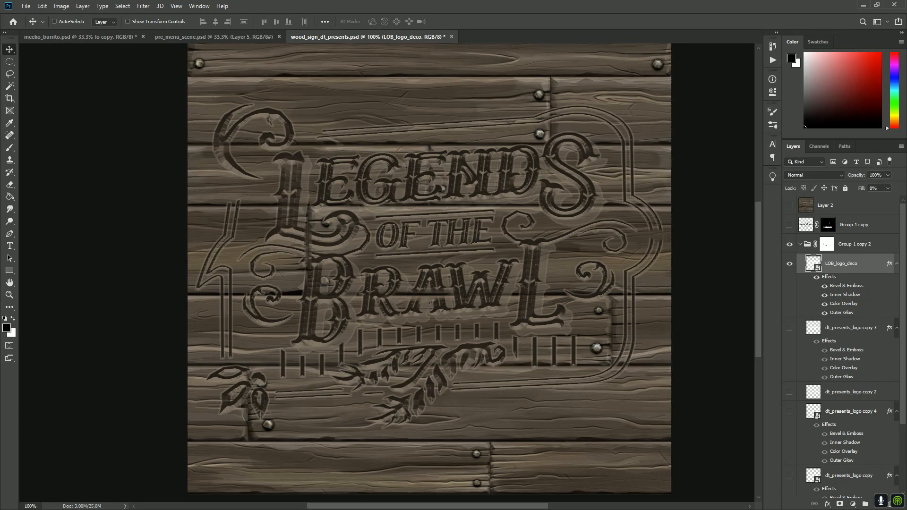
{"action": "key", "text": "Down"}
{"action": "key", "text": "Down"}
{"action": "key", "text": "Down"}
{"action": "key", "text": "Down"}
{"action": "key", "text": "Down"}
{"action": "key", "text": "Down"}
{"action": "key", "text": "Down"}
{"action": "key", "text": "Down"}
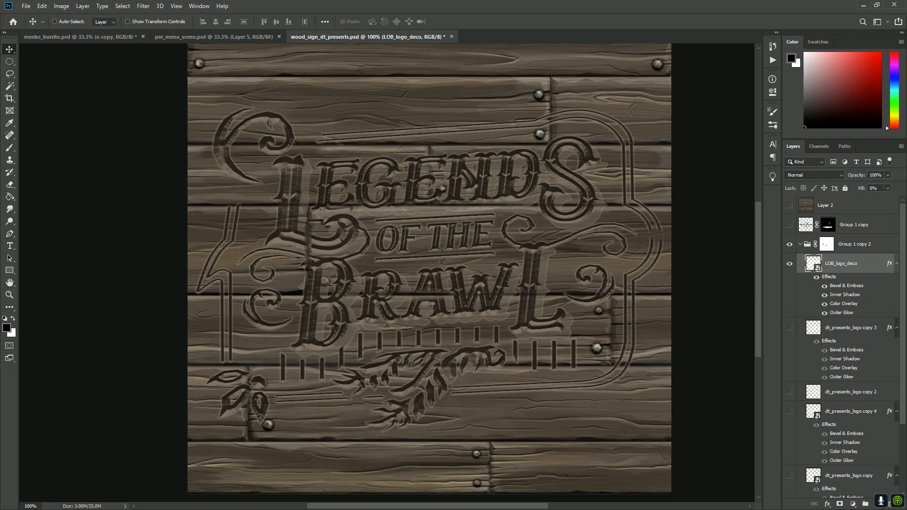
Mask Group 1 copy 2 in black along the plank seam beneath LEGENDS, using a 12 px Round Curve Low Bristle Percent brush.
{"action": "left_click", "coordinate": [827, 244]}
{"action": "key", "text": "b"}
{"action": "right_click", "coordinate": [505, 283]}
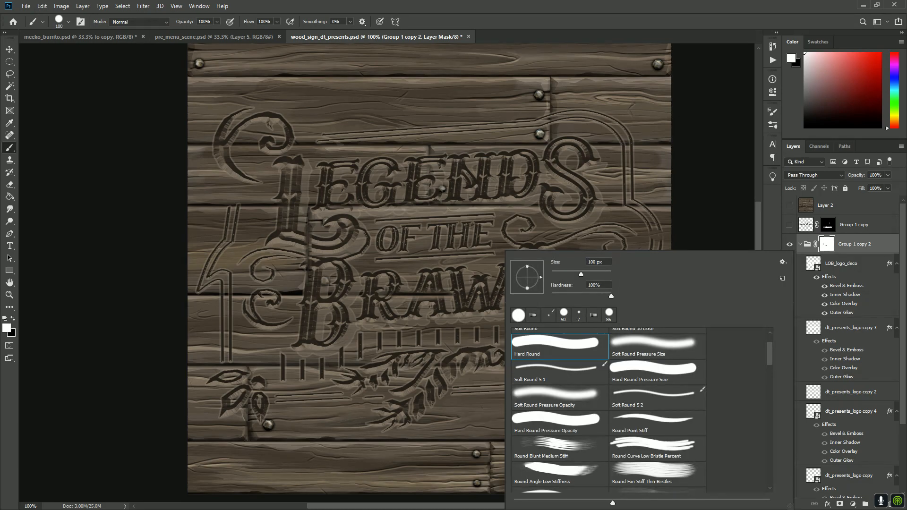
{"action": "left_click", "coordinate": [594, 315]}
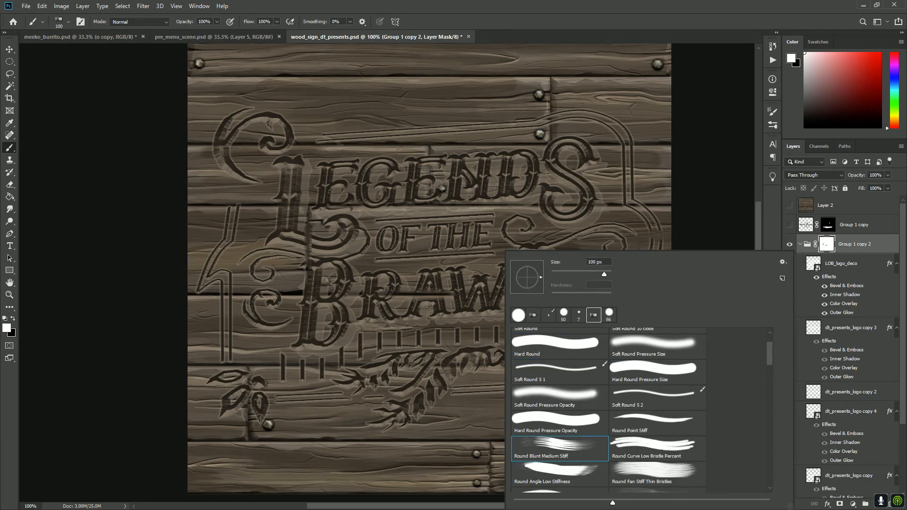
{"action": "left_click", "coordinate": [533, 315]}
{"action": "left_click", "coordinate": [557, 273]}
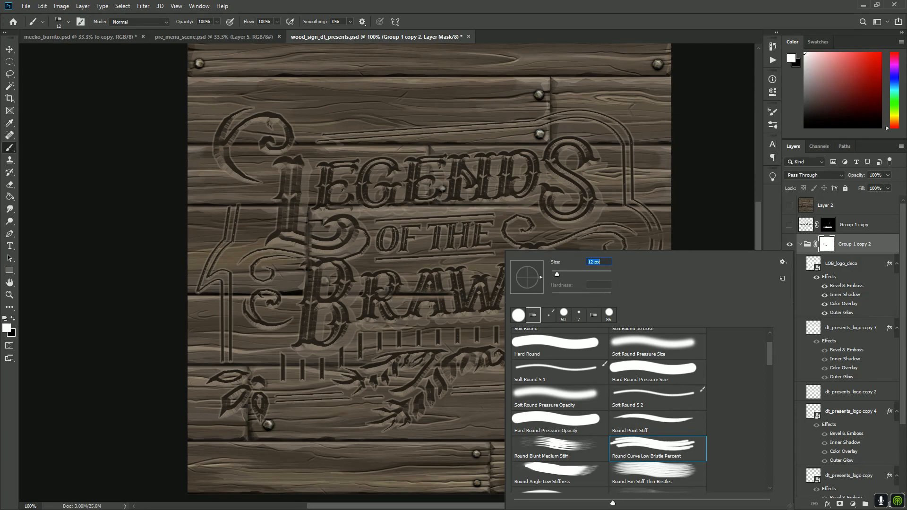
{"action": "left_click_drag", "start_coordinate": [327, 206], "coordinate": [353, 205]}
{"action": "mouse_move", "coordinate": [432, 204]}
{"action": "left_mouse_down"}
{"action": "mouse_move", "coordinate": [459, 204]}
{"action": "mouse_move", "coordinate": [237, 205]}
{"action": "left_mouse_up"}
{"action": "key", "text": "x"}
{"action": "left_click_drag", "start_coordinate": [504, 206], "coordinate": [650, 206]}
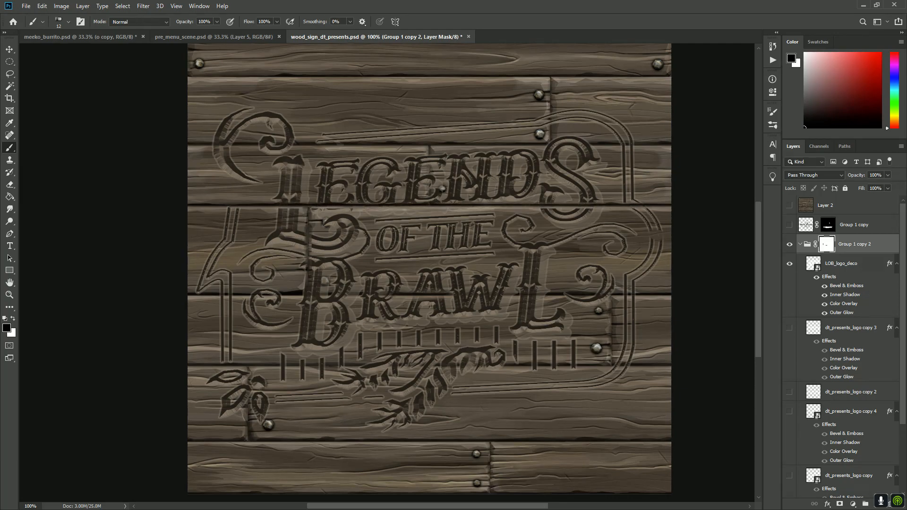
Mask the carving along the plank seams above LEGENDS, through BRAWL and across the leaf branch, plus the vertical joint at the small leaves.
{"action": "left_click_drag", "start_coordinate": [592, 144], "coordinate": [227, 145]}
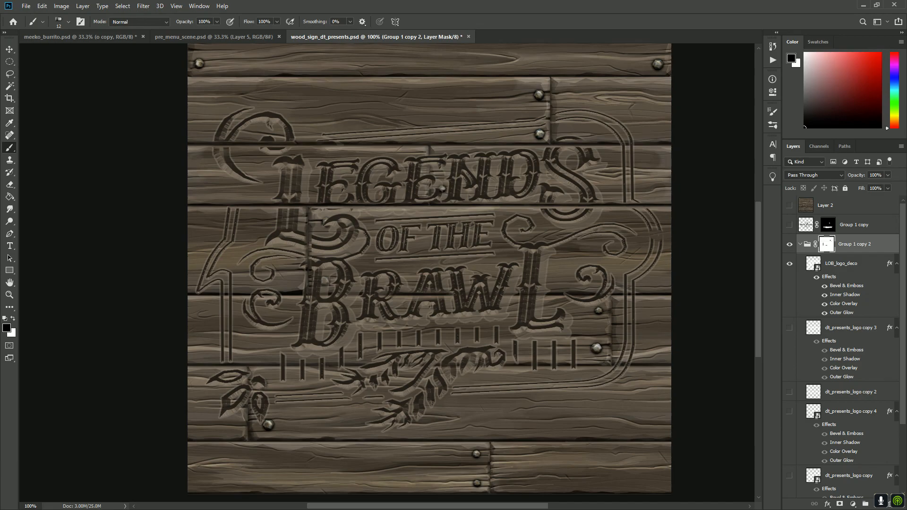
{"action": "left_click_drag", "start_coordinate": [312, 295], "coordinate": [610, 295]}
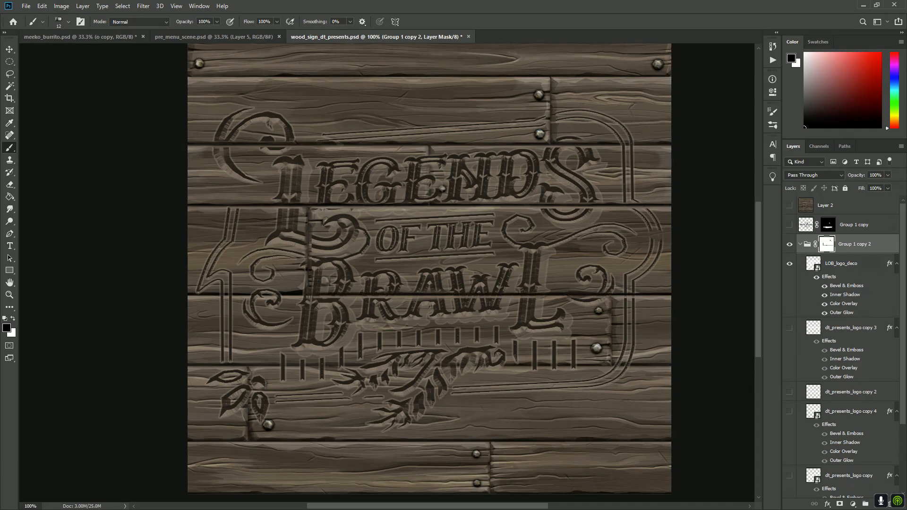
{"action": "left_click_drag", "start_coordinate": [196, 294], "coordinate": [282, 294]}
{"action": "left_click_drag", "start_coordinate": [577, 364], "coordinate": [281, 366]}
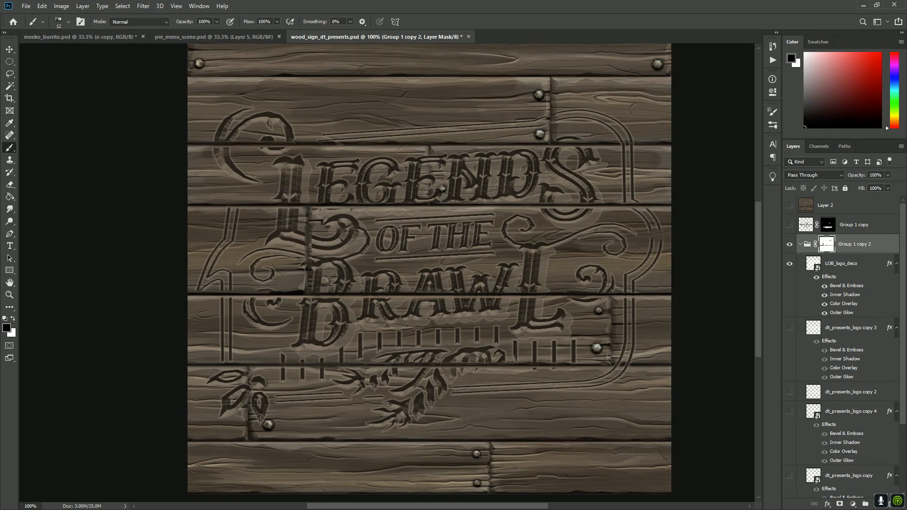
{"action": "left_click_drag", "start_coordinate": [247, 392], "coordinate": [248, 404]}
Resize the brush and paint fine strokes on the group mask over the carved leaf branch at high zoom.
{"action": "key", "text": "z"}
{"action": "left_click", "coordinate": [414, 404]}
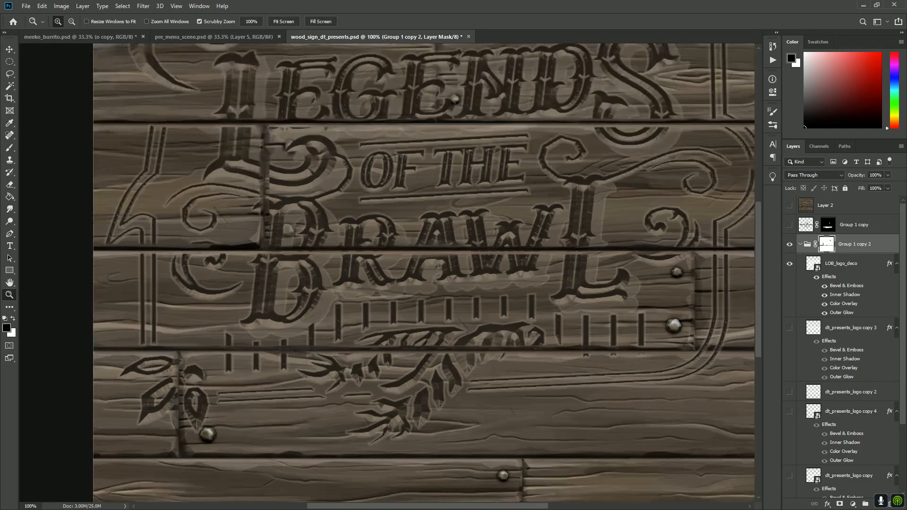
{"action": "left_click", "coordinate": [378, 475]}
{"action": "left_click_drag", "start_coordinate": [399, 418], "coordinate": [408, 357]}
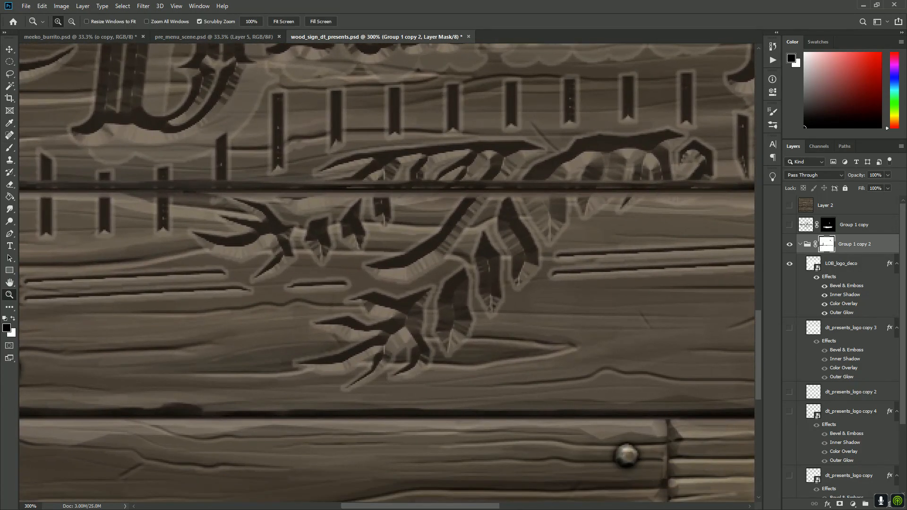
{"action": "left_click", "coordinate": [409, 355]}
{"action": "left_click", "coordinate": [501, 309]}
{"action": "key", "text": "b"}
{"action": "right_click", "coordinate": [499, 303]}
{"action": "left_click_drag", "start_coordinate": [552, 275], "coordinate": [549, 274]}
{"action": "key", "text": "Return"}
{"action": "left_click_drag", "start_coordinate": [492, 330], "coordinate": [345, 337]}
{"action": "mouse_move", "coordinate": [341, 368]}
{"action": "left_mouse_down"}
{"action": "mouse_move", "coordinate": [409, 376]}
{"action": "mouse_move", "coordinate": [288, 364]}
{"action": "mouse_move", "coordinate": [216, 377]}
{"action": "left_mouse_up"}
{"action": "mouse_move", "coordinate": [356, 322]}
{"action": "left_mouse_down"}
{"action": "mouse_move", "coordinate": [270, 327]}
{"action": "mouse_move", "coordinate": [370, 320]}
{"action": "left_mouse_up"}
{"action": "key", "text": "x"}
{"action": "key", "text": "z"}
{"action": "left_click_drag", "start_coordinate": [491, 304], "coordinate": [371, 304]}
{"action": "key", "text": "v"}
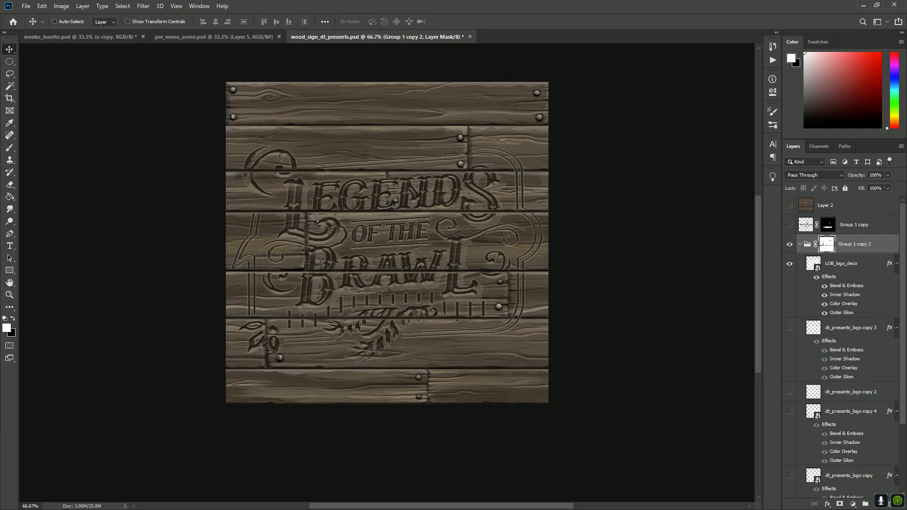
Start saving a copy of the carved sign in the Textures folder with PNG as the file type.
{"action": "key", "text": "ctrl"}
{"action": "key", "text": "ctrl+s"}
{"action": "key", "text": "ctrl"}
{"action": "key", "text": "alt+f"}
{"action": "key", "text": "e"}
{"action": "key", "text": "Return"}
{"action": "key", "text": "ctrl+shift+s"}
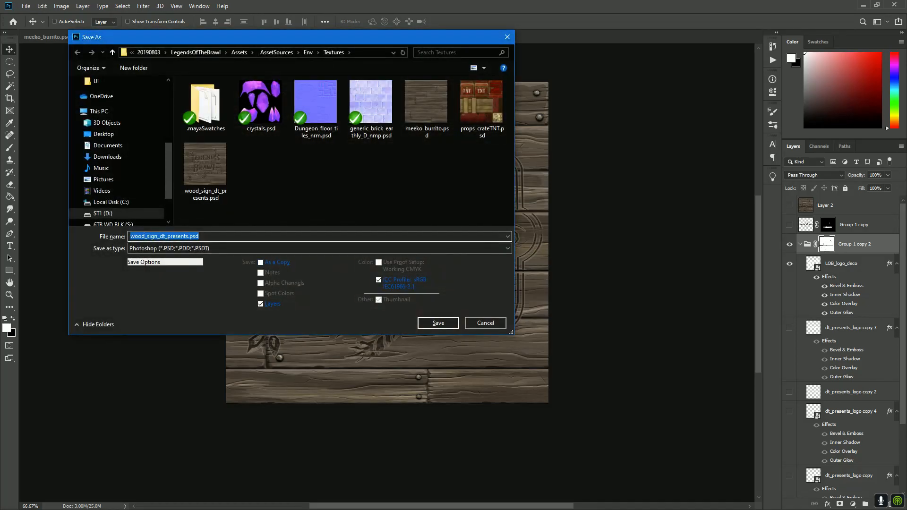
{"action": "left_click", "coordinate": [320, 248]}
{"action": "key", "text": "Return"}
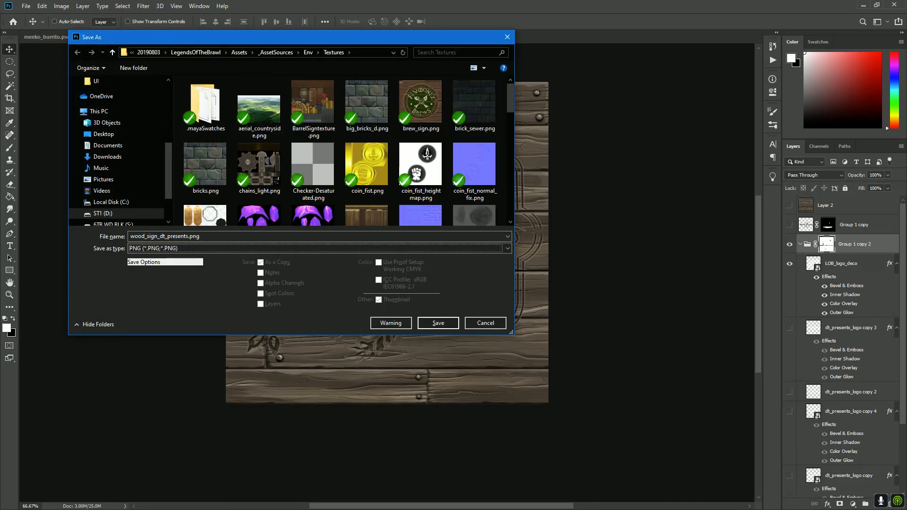
Name the PNG copy wood_sign_lob_logo.png and save it with the smallest file size option.
{"action": "key", "text": "shift+Tab"}
{"action": "left_click", "coordinate": [189, 236]}
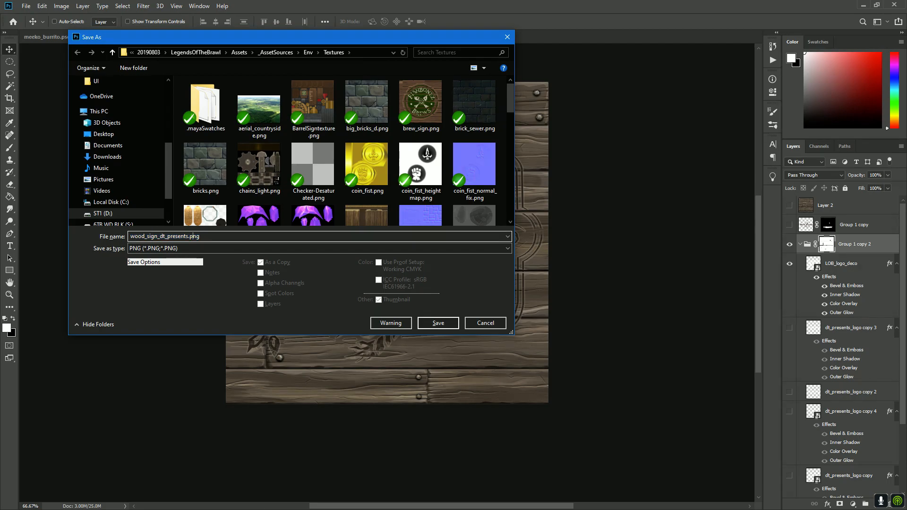
{"action": "left_click_drag", "start_coordinate": [189, 237], "coordinate": [181, 236]}
{"action": "key", "text": "shift+Left"}
{"action": "key", "text": "shift+Left"}
{"action": "key", "text": "shift+Left"}
{"action": "key", "text": "shift+Left"}
{"action": "key", "text": "shift+Left"}
{"action": "key", "text": "shift+Left"}
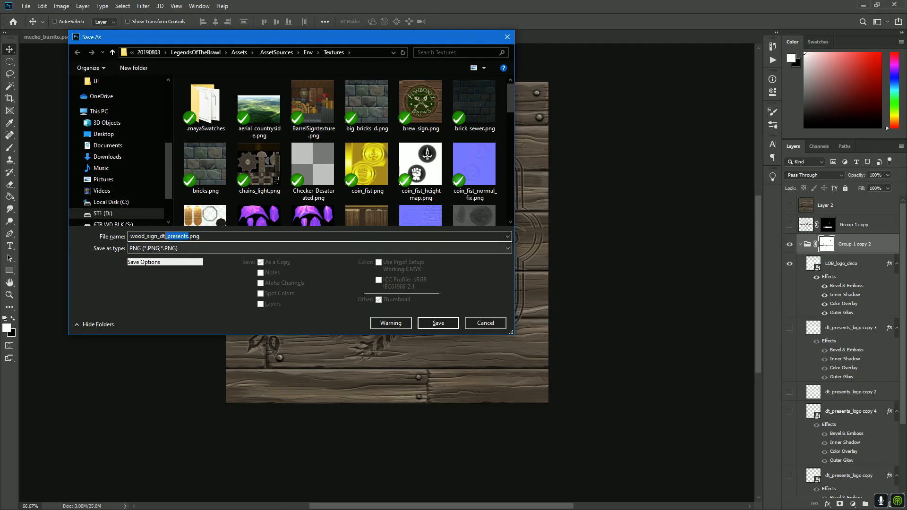
{"action": "key", "text": "shift+Left"}
{"action": "key", "text": "shift+Left"}
{"action": "type", "text": "lob_logo"}
{"action": "key", "text": "Return"}
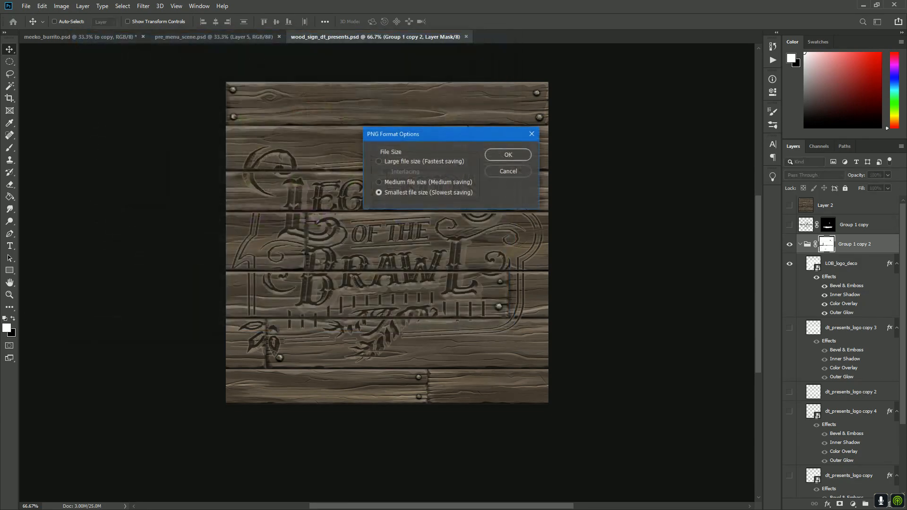
{"action": "key", "text": "Return"}
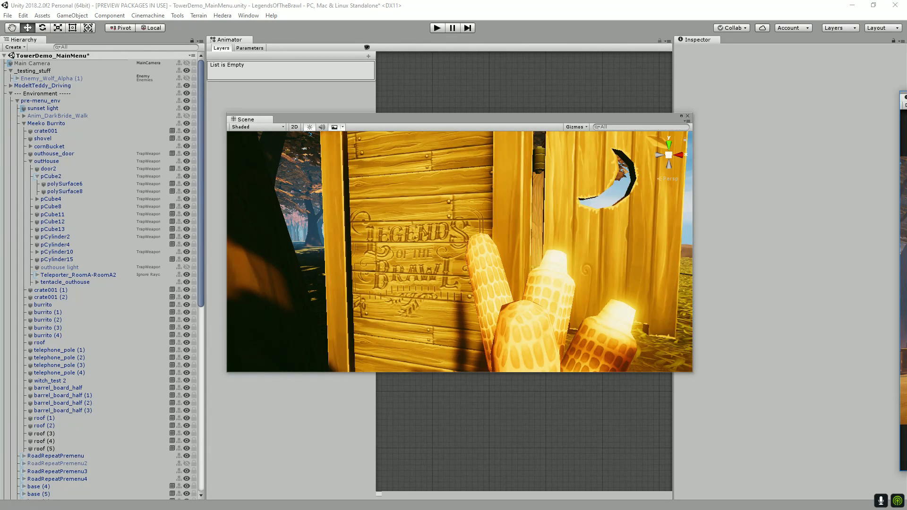
In Unity, create a material named wood_sign_lob_logo alongside the newly imported wood_sign_lob_logo texture.
{"action": "left_click_drag", "start_coordinate": [416, 116], "coordinate": [490, 125]}
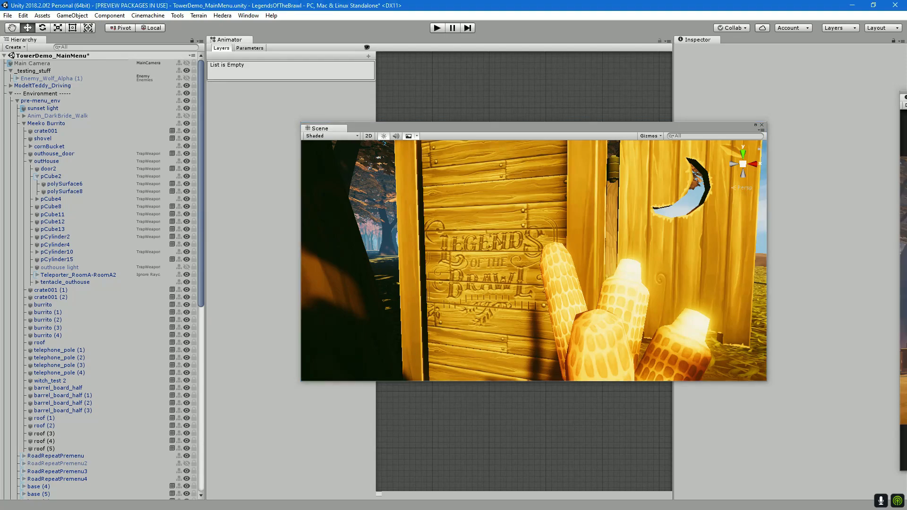
{"action": "left_click_drag", "start_coordinate": [906, 29], "coordinate": [265, 4]}
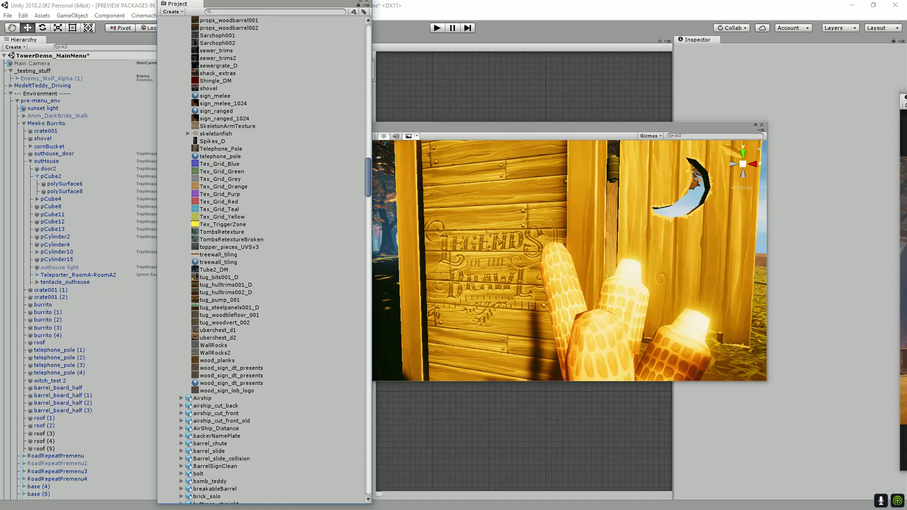
{"action": "left_click", "coordinate": [226, 391]}
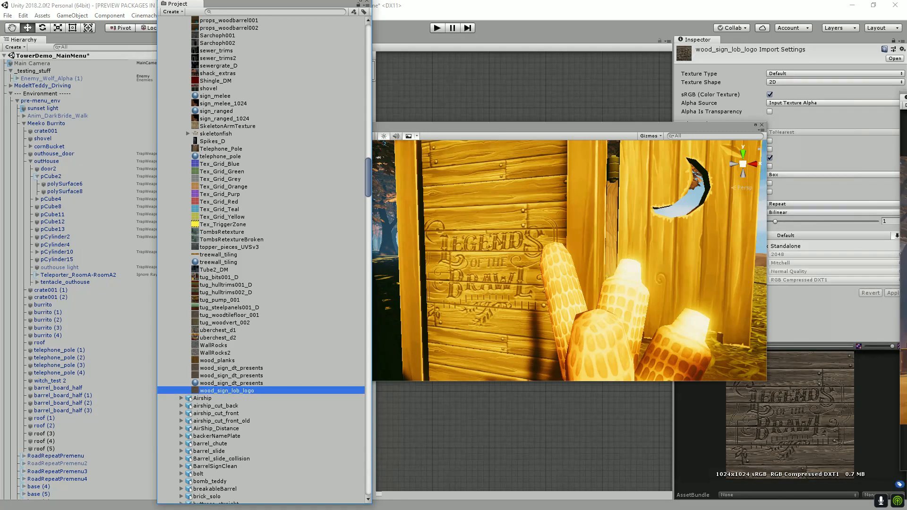
{"action": "right_click", "coordinate": [256, 390]}
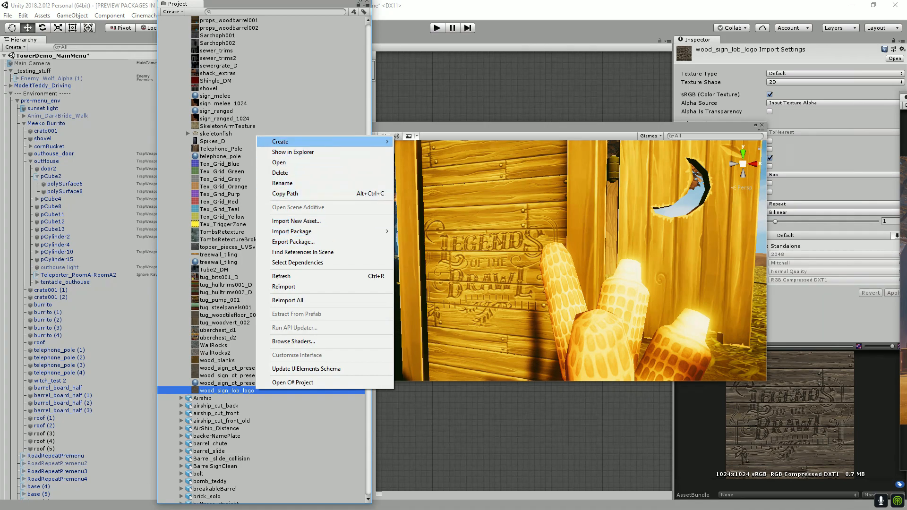
{"action": "mouse_move", "coordinate": [283, 142]}
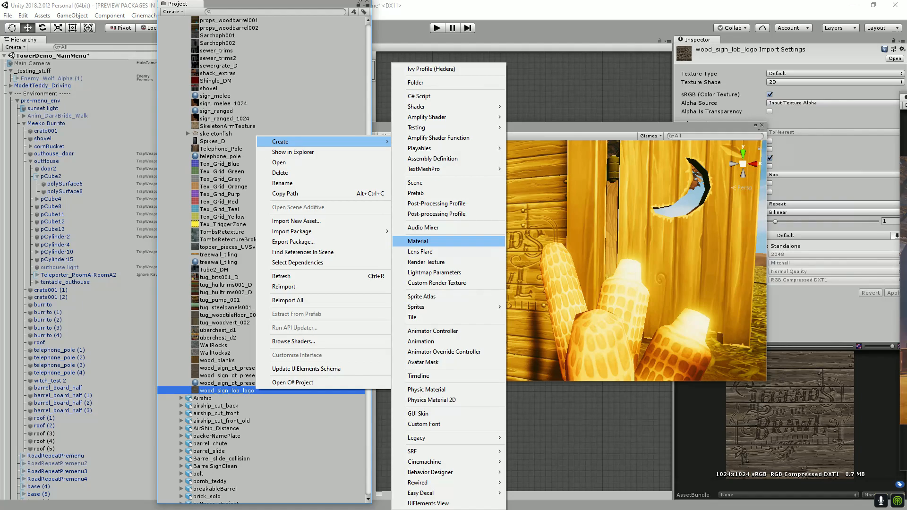
{"action": "left_click", "coordinate": [417, 241]}
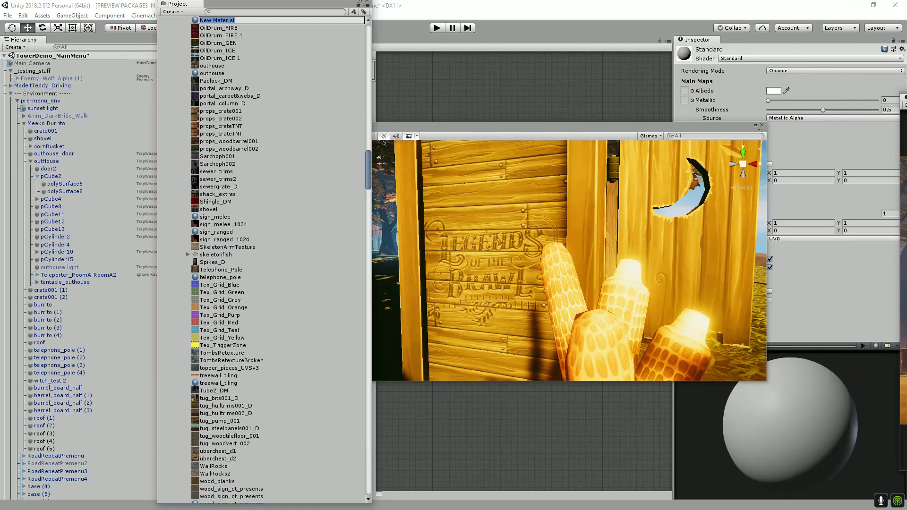
{"action": "type", "text": "wood_sign_lob_logo"}
{"action": "key", "text": "Return"}
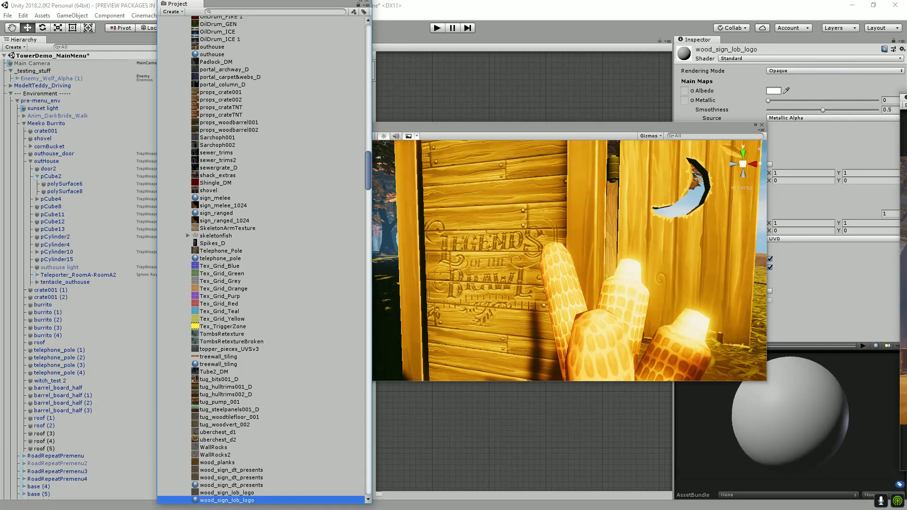
Assign the wood_sign_lob_logo texture as the new material's albedo, set smoothness to 0, and turn off specular highlights and reflections.
{"action": "left_click_drag", "start_coordinate": [226, 295], "coordinate": [684, 91]}
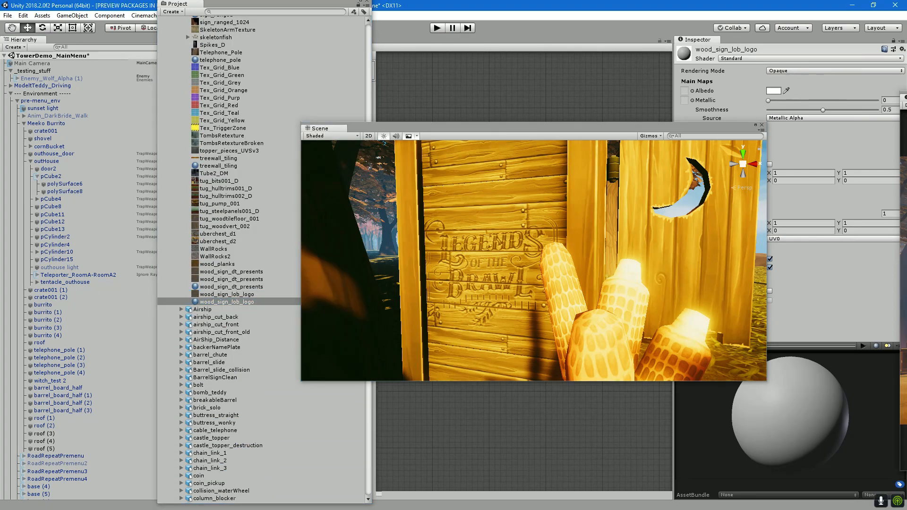
{"action": "left_click_drag", "start_coordinate": [557, 126], "coordinate": [422, 108]}
{"action": "left_click_drag", "start_coordinate": [823, 110], "coordinate": [768, 110]}
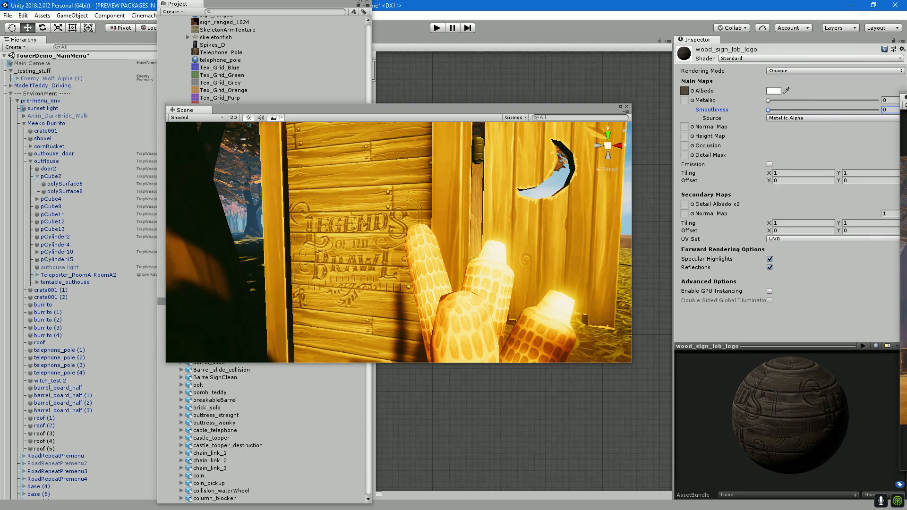
{"action": "left_click", "coordinate": [769, 258]}
{"action": "left_click", "coordinate": [769, 267]}
{"action": "left_click_drag", "start_coordinate": [831, 411], "coordinate": [719, 441]}
Set the albedo of the outhouse wall sign's wood_sign_dt_presents material to the wood_sign_dt_presents.png texture.
{"action": "left_click_drag", "start_coordinate": [212, 110], "coordinate": [333, 111]}
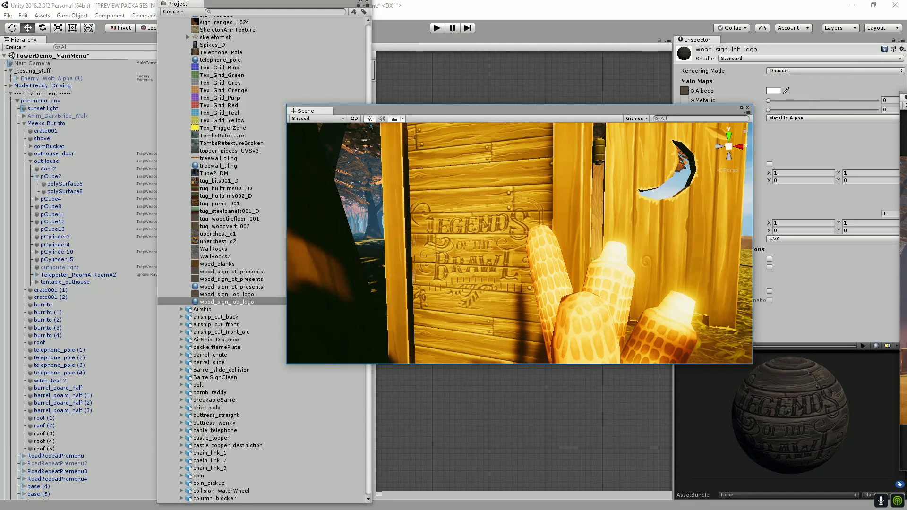
{"action": "left_click", "coordinate": [473, 264]}
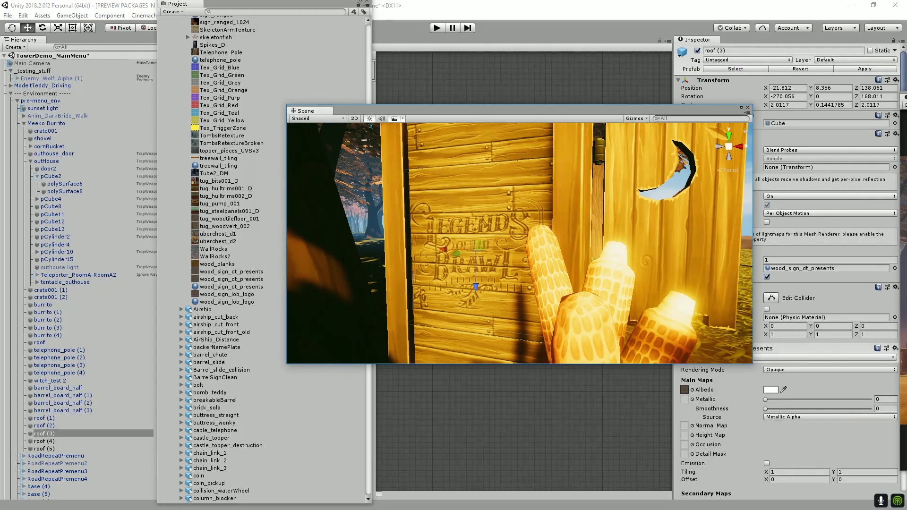
{"action": "left_click", "coordinate": [367, 2]}
{"action": "left_click_drag", "start_coordinate": [520, 109], "coordinate": [410, 37]}
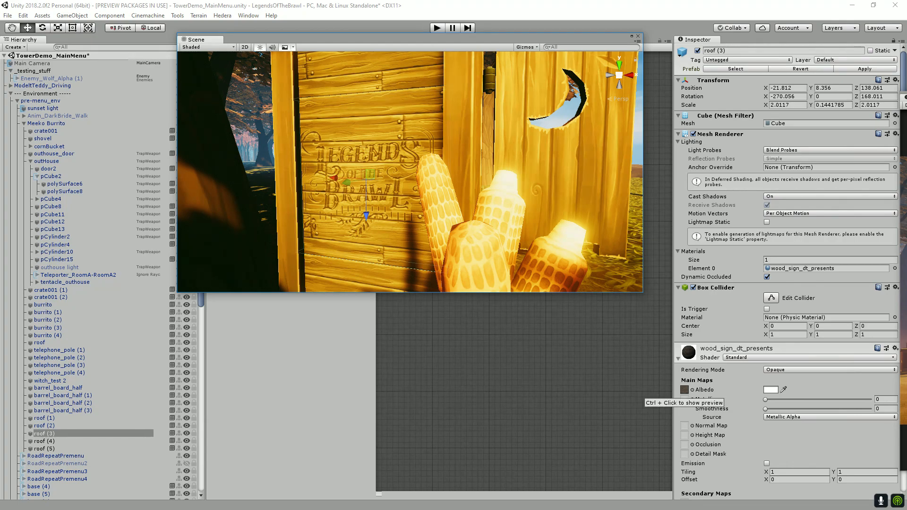
{"action": "left_click", "coordinate": [692, 391]}
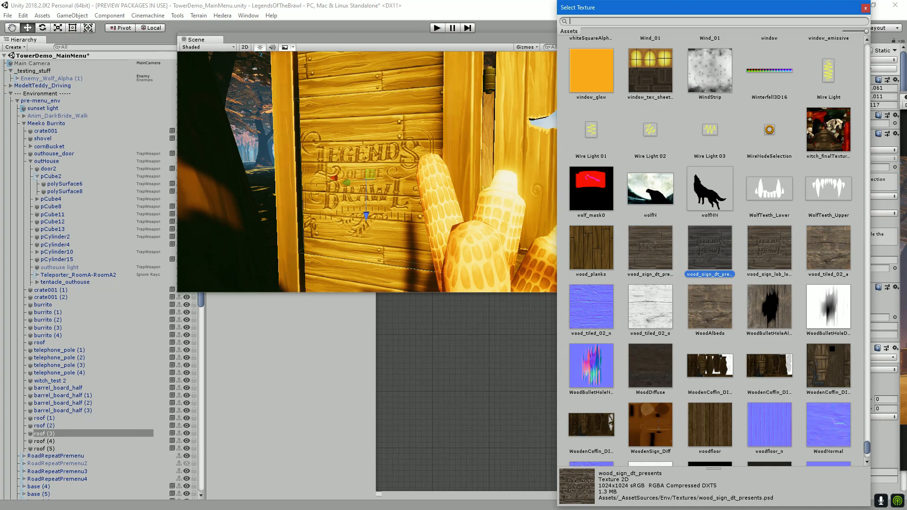
{"action": "left_click", "coordinate": [650, 248]}
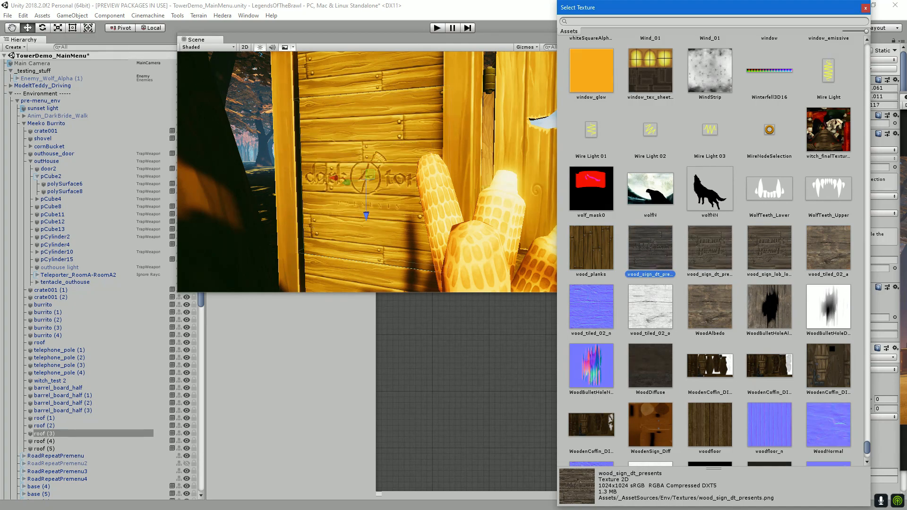
{"action": "left_click", "coordinate": [865, 8]}
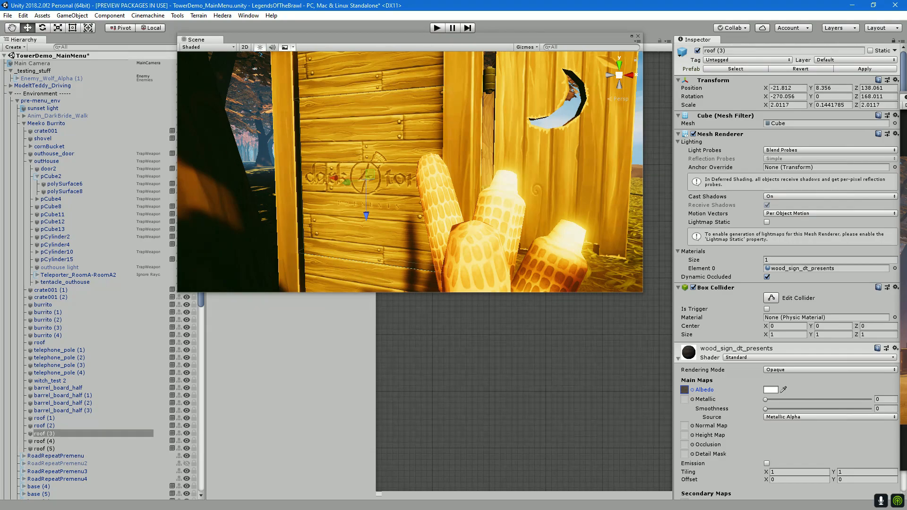
Duplicate the plain plank panel above the outhouse wall sign and move the copy beside the path at X -17.02, Y 10.36, Z 133.46.
{"action": "scroll", "coordinate": [410, 171], "scroll_direction": "down", "scroll_amount": 6}
{"action": "mouse_move", "coordinate": [482, 141]}
{"action": "left_mouse_down"}
{"action": "mouse_move", "coordinate": [283, 137]}
{"action": "mouse_move", "coordinate": [561, 65]}
{"action": "mouse_move", "coordinate": [600, 71]}
{"action": "mouse_move", "coordinate": [331, 118]}
{"action": "mouse_move", "coordinate": [472, 142]}
{"action": "left_mouse_up"}
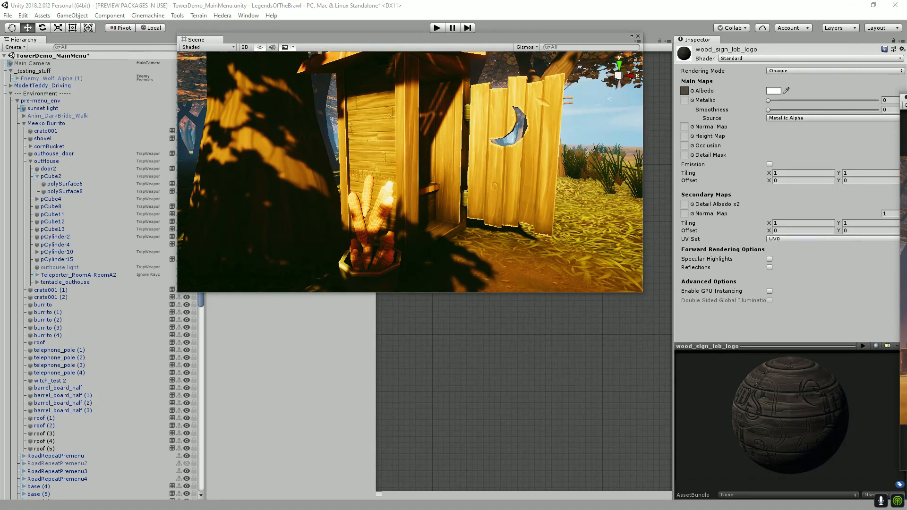
{"action": "left_click_drag", "start_coordinate": [377, 166], "coordinate": [477, 174]}
{"action": "left_click_drag", "start_coordinate": [543, 166], "coordinate": [590, 168]}
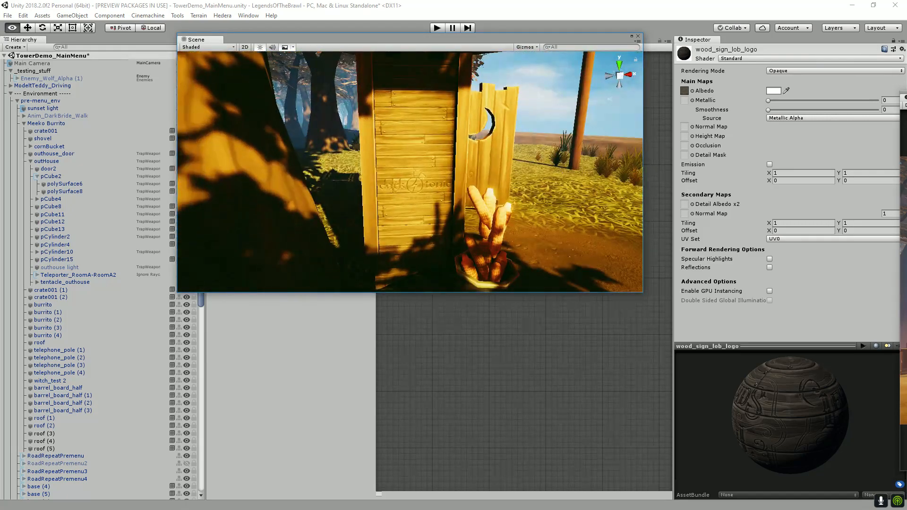
{"action": "left_click", "coordinate": [415, 120]}
{"action": "key", "text": "ctrl+d"}
{"action": "left_click_drag", "start_coordinate": [414, 121], "coordinate": [350, 180]}
{"action": "left_click_drag", "start_coordinate": [354, 123], "coordinate": [198, 161]}
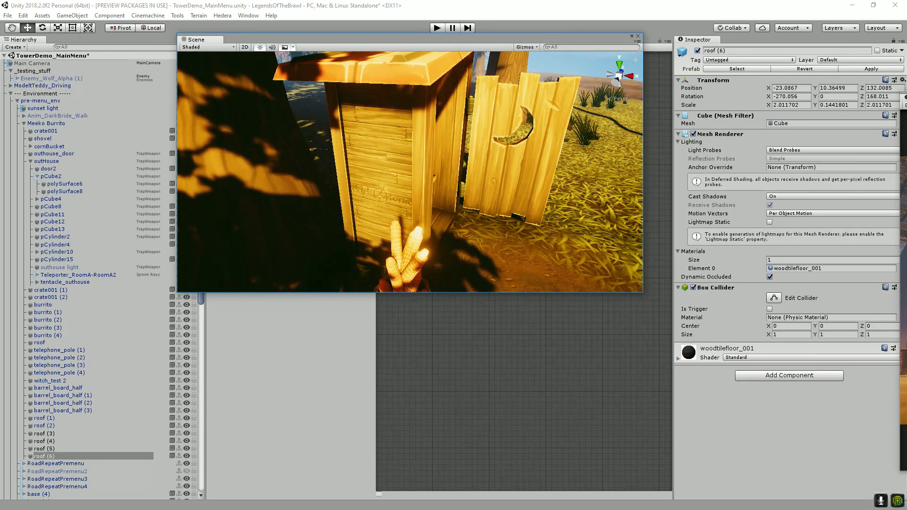
{"action": "scroll", "coordinate": [199, 161], "scroll_direction": "down", "scroll_amount": 10}
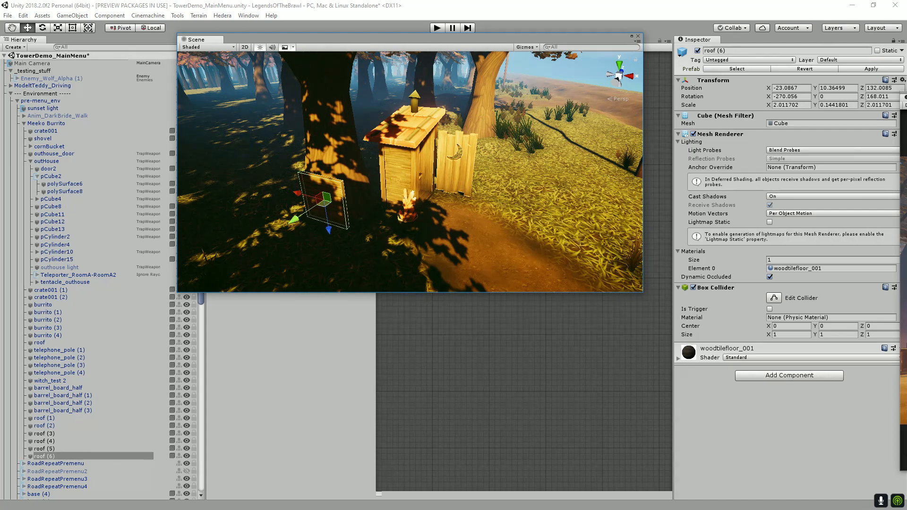
{"action": "left_click_drag", "start_coordinate": [323, 204], "coordinate": [485, 202]}
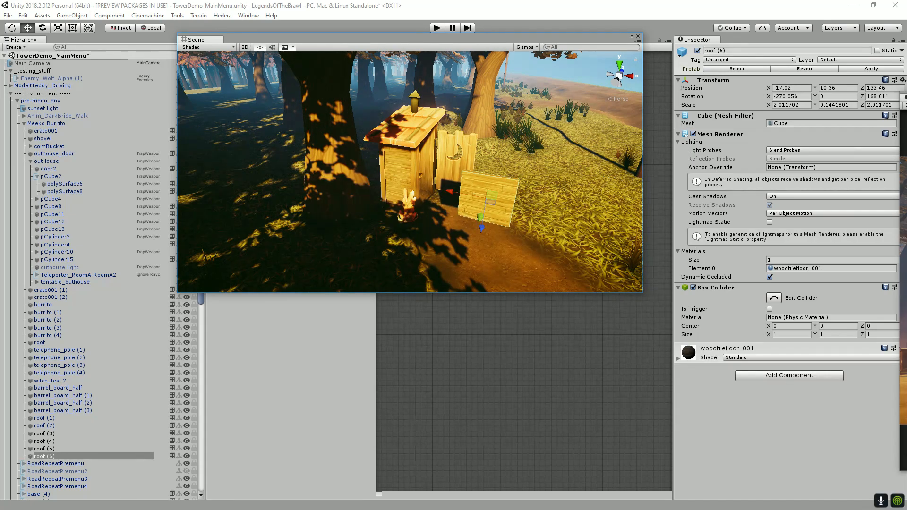
Apply the wood_sign_lob_logo material to the duplicated plank panel's Mesh Renderer.
{"action": "left_click_drag", "start_coordinate": [0, 71], "coordinate": [156, 11]}
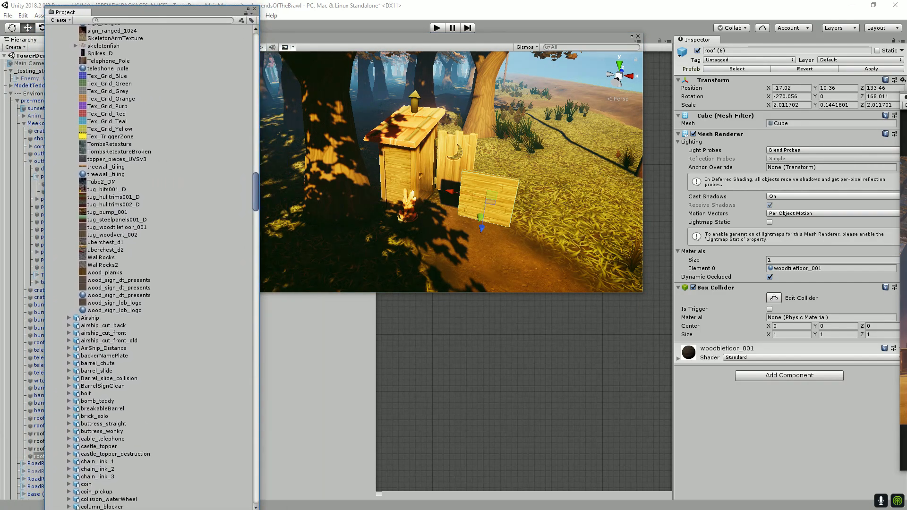
{"action": "left_click_drag", "start_coordinate": [114, 311], "coordinate": [489, 199]}
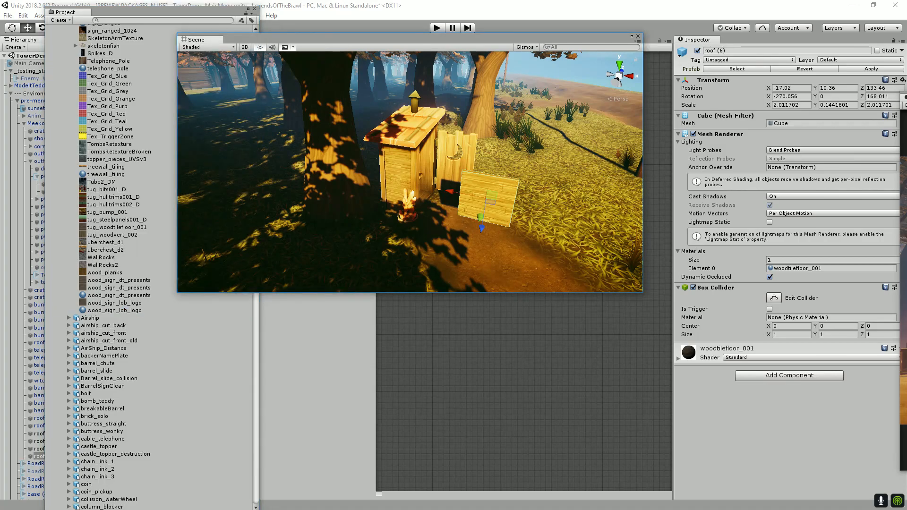
{"action": "left_click", "coordinate": [114, 310]}
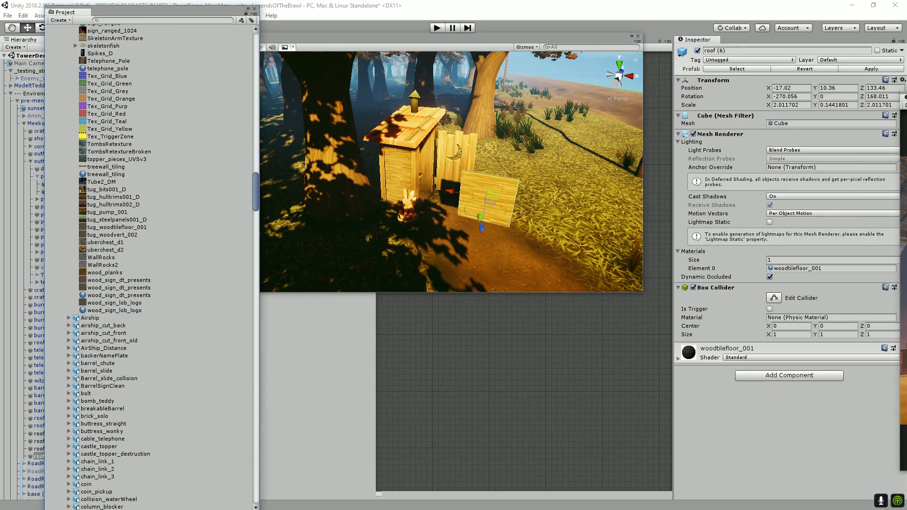
{"action": "scroll", "coordinate": [489, 199], "scroll_direction": "up", "scroll_amount": 5}
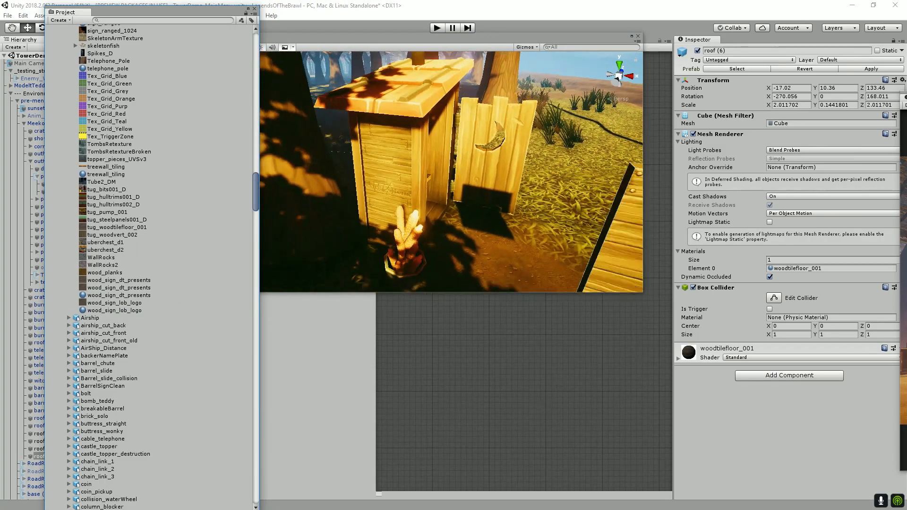
{"action": "scroll", "coordinate": [489, 198], "scroll_direction": "down", "scroll_amount": 1}
{"action": "right_click", "coordinate": [488, 198]}
{"action": "scroll", "coordinate": [489, 198], "scroll_direction": "down", "scroll_amount": 3}
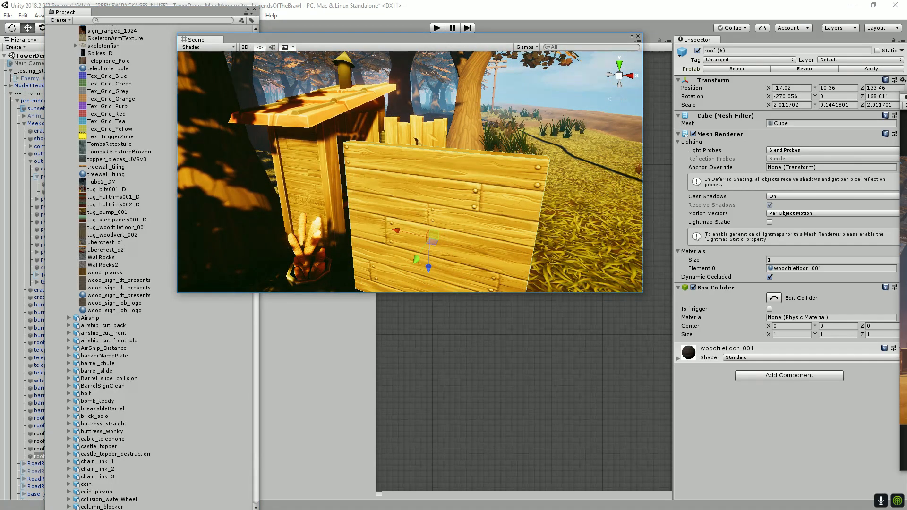
{"action": "left_click_drag", "start_coordinate": [114, 311], "coordinate": [822, 269]}
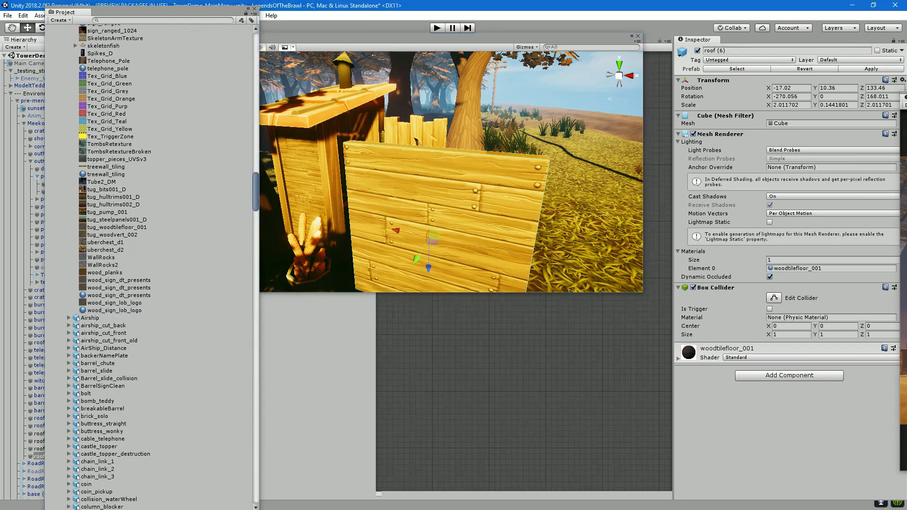
{"action": "left_click_drag", "start_coordinate": [115, 310], "coordinate": [831, 269]}
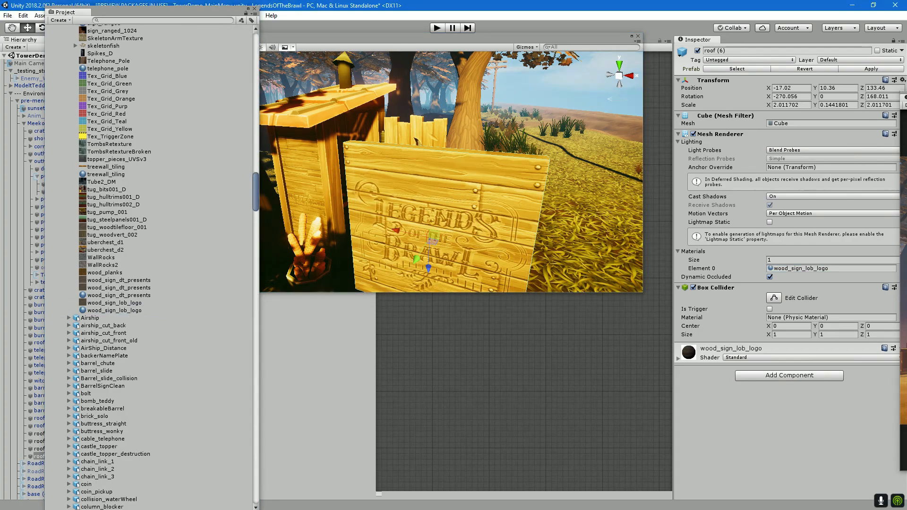
Examine the Legends of the Brawl panel's placement relative to the outhouse and path from several angles.
{"action": "scroll", "coordinate": [410, 172], "scroll_direction": "down", "scroll_amount": 6}
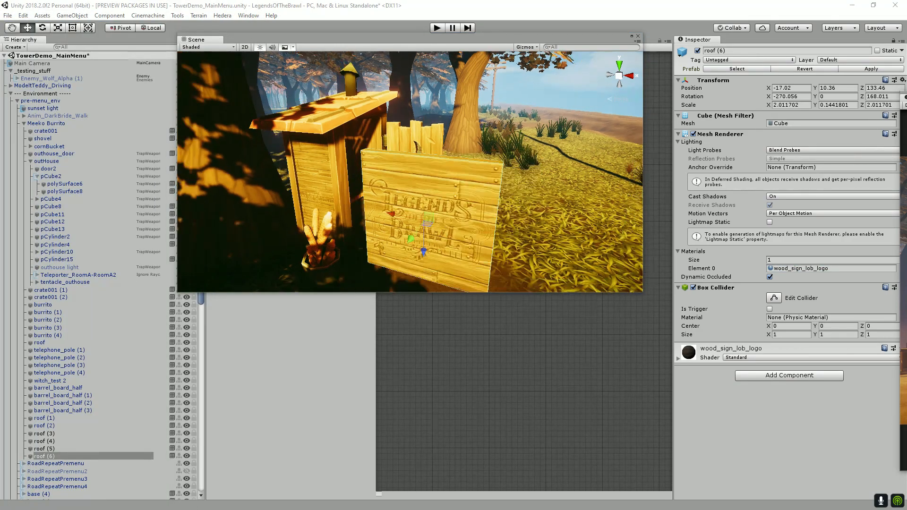
{"action": "left_click_drag", "start_coordinate": [410, 172], "coordinate": [453, 172]}
{"action": "left_click_drag", "start_coordinate": [377, 176], "coordinate": [410, 174]}
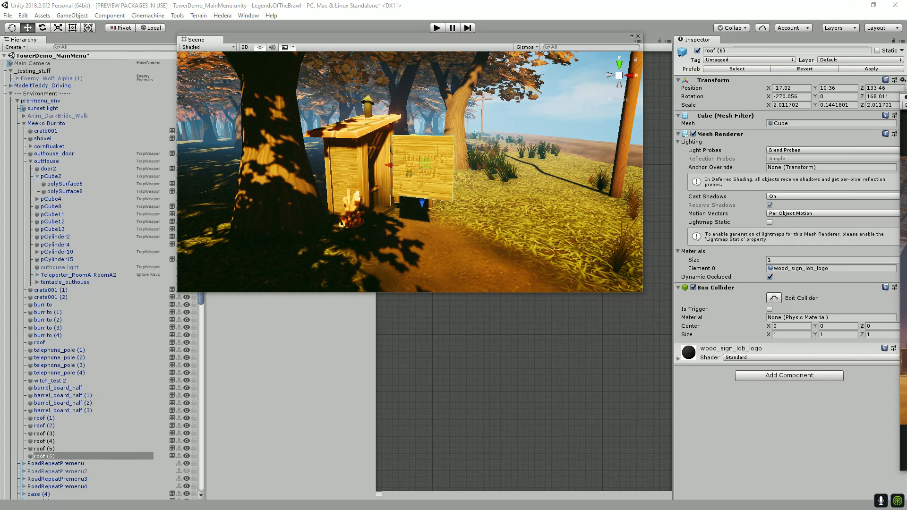
{"action": "left_click_drag", "start_coordinate": [410, 172], "coordinate": [397, 184]}
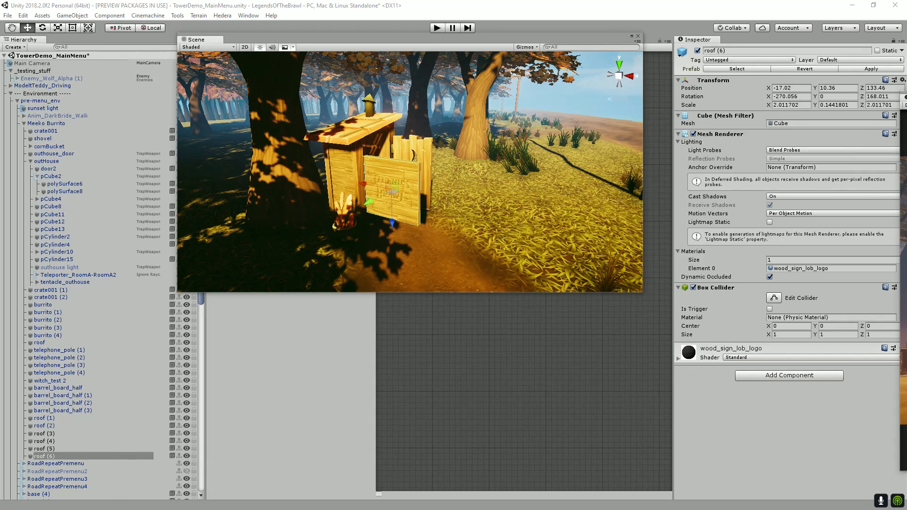
{"action": "left_click_drag", "start_coordinate": [410, 172], "coordinate": [340, 195]}
{"action": "scroll", "coordinate": [402, 176], "scroll_direction": "down", "scroll_amount": 5}
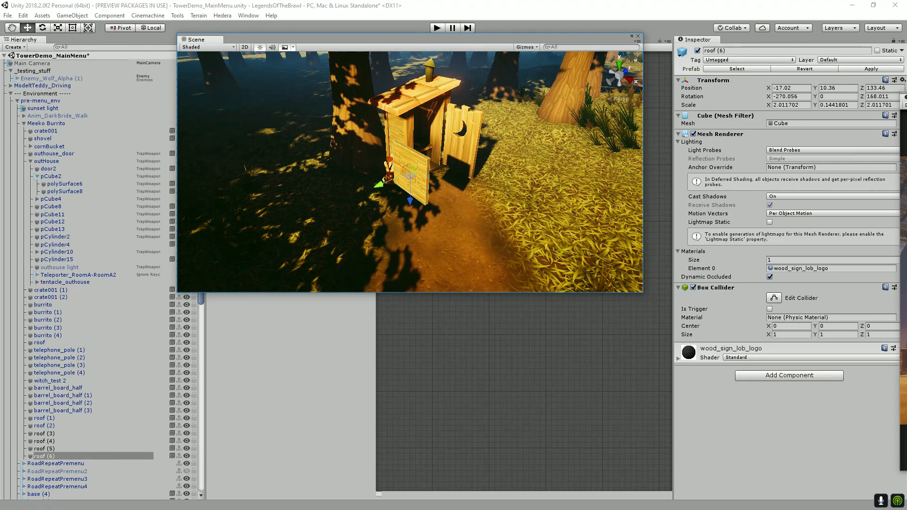
Move the Legends of the Brawl panel from the outhouse to the grass at X 1, Y 7.16, Z 129.66.
{"action": "scroll", "coordinate": [410, 172], "scroll_direction": "down", "scroll_amount": 2}
{"action": "left_click_drag", "start_coordinate": [410, 171], "coordinate": [245, 172]}
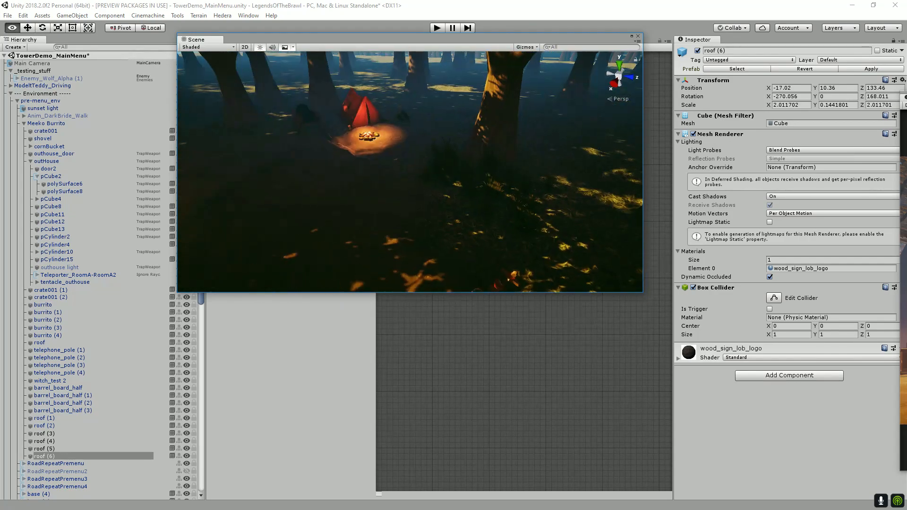
{"action": "key", "text": "s"}
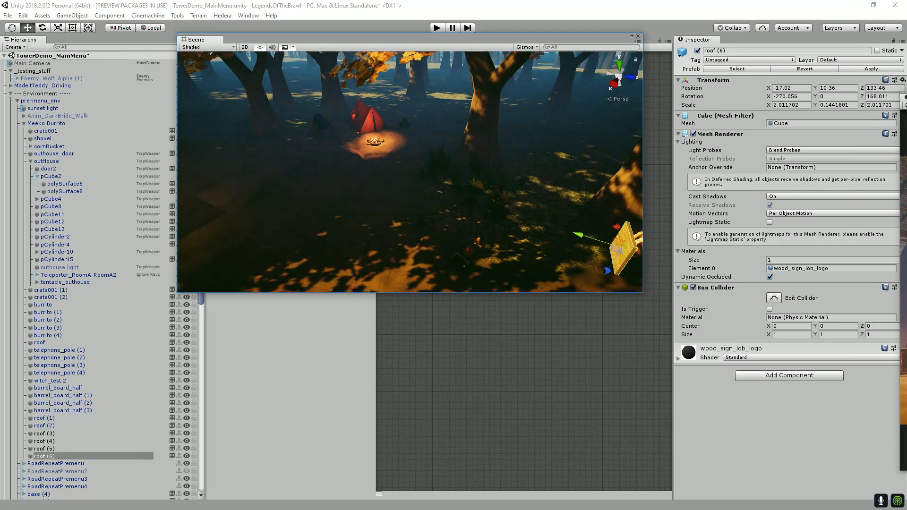
{"action": "key", "text": "s"}
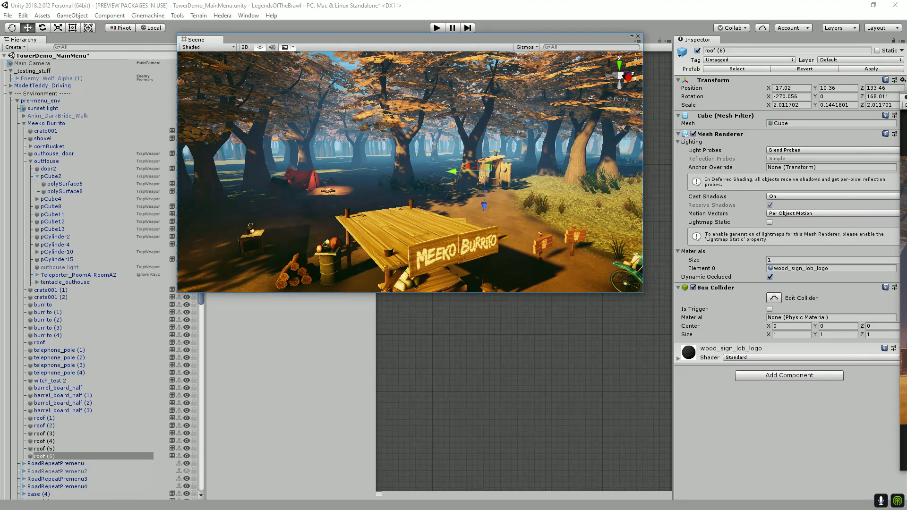
{"action": "left_click_drag", "start_coordinate": [410, 161], "coordinate": [431, 188]}
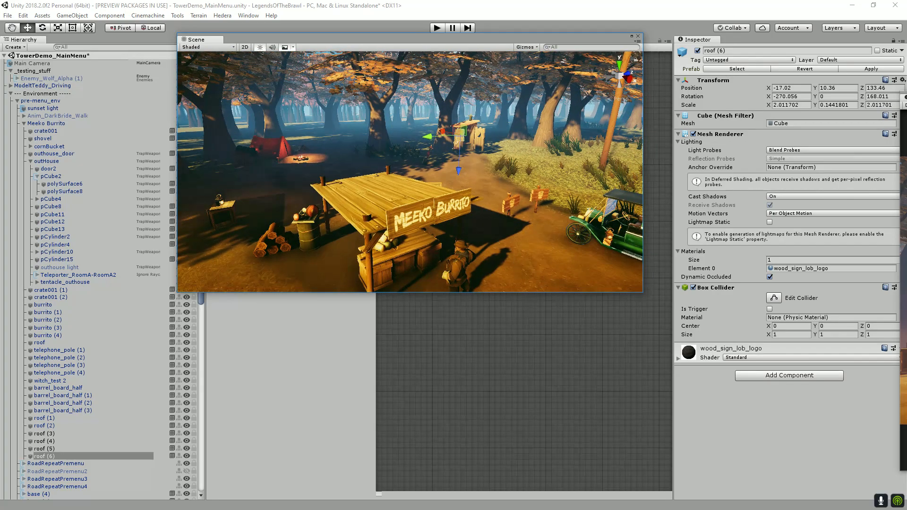
{"action": "left_click_drag", "start_coordinate": [427, 136], "coordinate": [531, 149]}
{"action": "left_click_drag", "start_coordinate": [555, 189], "coordinate": [549, 215]}
{"action": "key", "text": "f"}
{"action": "scroll", "coordinate": [549, 215], "scroll_direction": "down", "scroll_amount": 8}
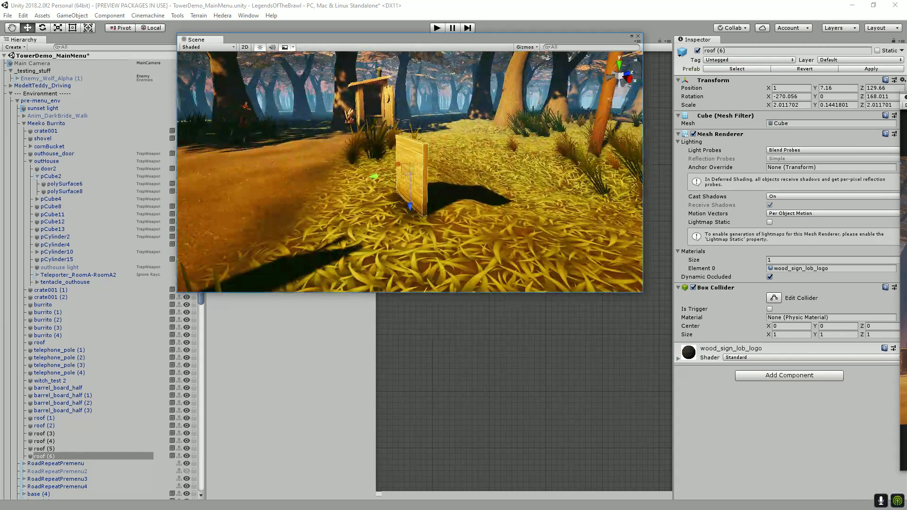
Turn the Legends of the Brawl panel to Z rotation 249.441 and place it on the signpost at X 2.98, Y 7.83, Z 122.51.
{"action": "left_click_drag", "start_coordinate": [404, 172], "coordinate": [362, 224]}
{"action": "key", "text": "e"}
{"action": "key", "text": "w"}
{"action": "left_click_drag", "start_coordinate": [248, 258], "coordinate": [359, 265]}
{"action": "key", "text": "f"}
{"action": "left_click_drag", "start_coordinate": [567, 226], "coordinate": [321, 265]}
{"action": "key", "text": "f"}
{"action": "left_click_drag", "start_coordinate": [426, 175], "coordinate": [399, 111]}
{"action": "left_click", "coordinate": [534, 156]}
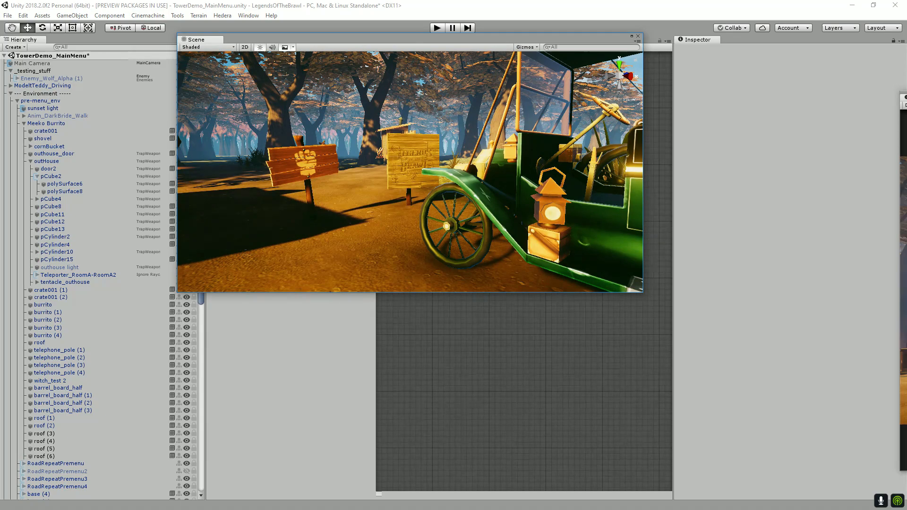
Examine the Legends of the Brawl panel on its post, both close up and from a distance.
{"action": "left_click_drag", "start_coordinate": [400, 142], "coordinate": [453, 170]}
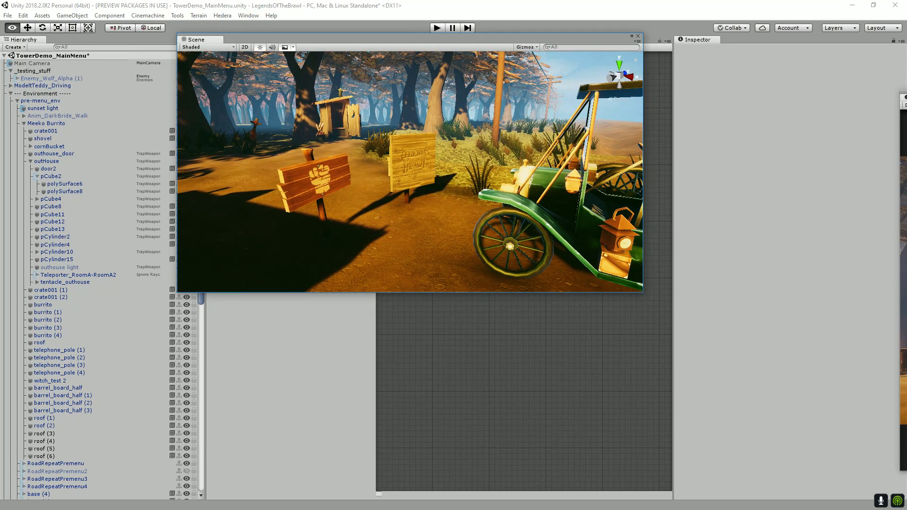
{"action": "left_click_drag", "start_coordinate": [453, 170], "coordinate": [473, 106]}
{"action": "scroll", "coordinate": [472, 106], "scroll_direction": "down", "scroll_amount": 5}
{"action": "scroll", "coordinate": [472, 107], "scroll_direction": "up", "scroll_amount": 4}
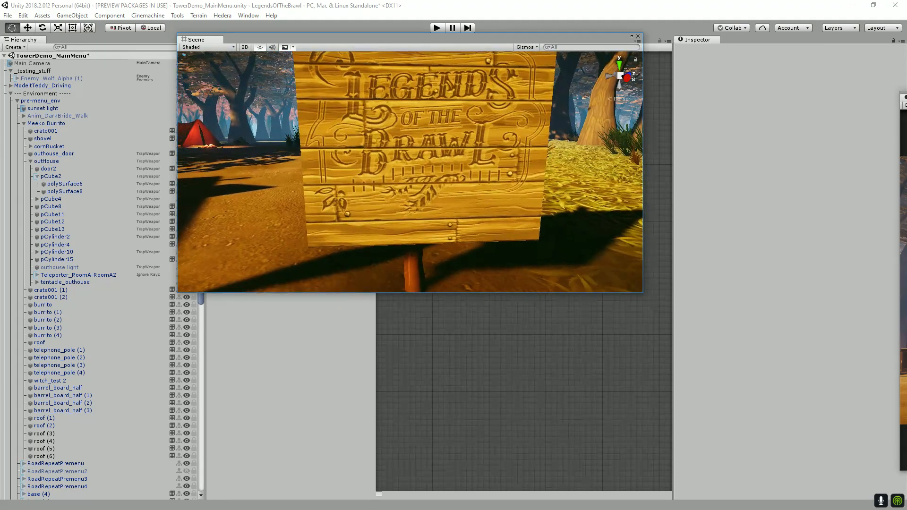
{"action": "scroll", "coordinate": [410, 172], "scroll_direction": "up", "scroll_amount": 3}
{"action": "left_click_drag", "start_coordinate": [410, 189], "coordinate": [410, 153], "text": "alt"}
{"action": "scroll", "coordinate": [410, 156], "scroll_direction": "down", "scroll_amount": 2}
{"action": "scroll", "coordinate": [410, 172], "scroll_direction": "down", "scroll_amount": 4}
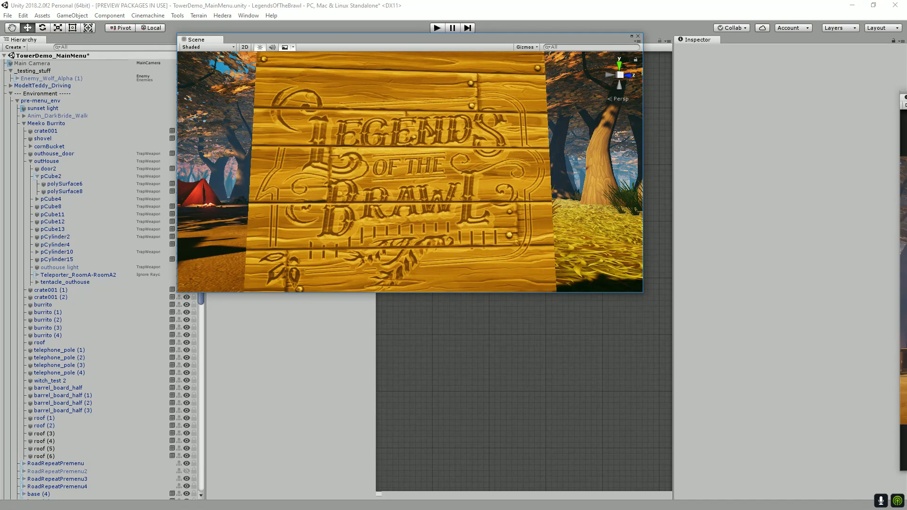
{"action": "left_click_drag", "start_coordinate": [410, 171], "coordinate": [435, 182], "text": "alt"}
{"action": "scroll", "coordinate": [410, 171], "scroll_direction": "down", "scroll_amount": 4}
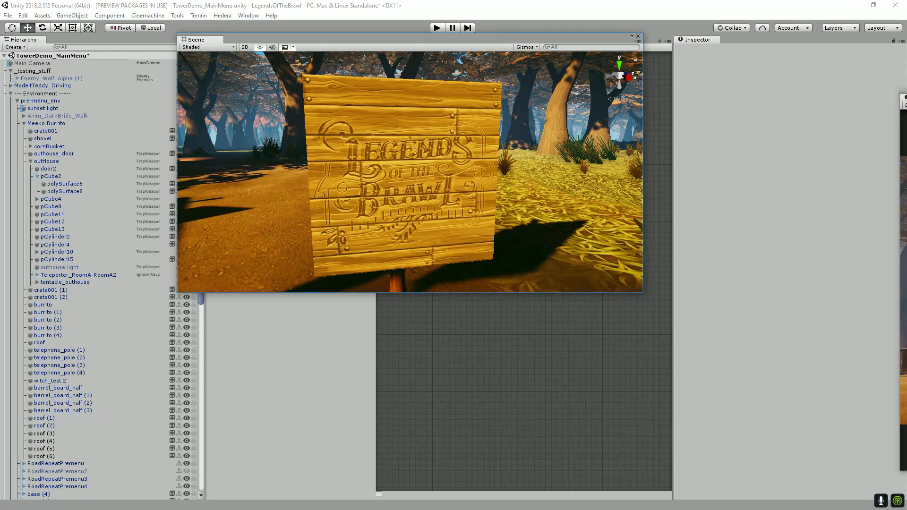
Examine how the Meeko and Burrito boards line up on the stand, from the front and the side.
{"action": "left_click_drag", "start_coordinate": [410, 172], "coordinate": [255, 140]}
{"action": "left_click_drag", "start_coordinate": [410, 189], "coordinate": [382, 163]}
{"action": "left_click", "coordinate": [378, 198]}
{"action": "key", "text": "f"}
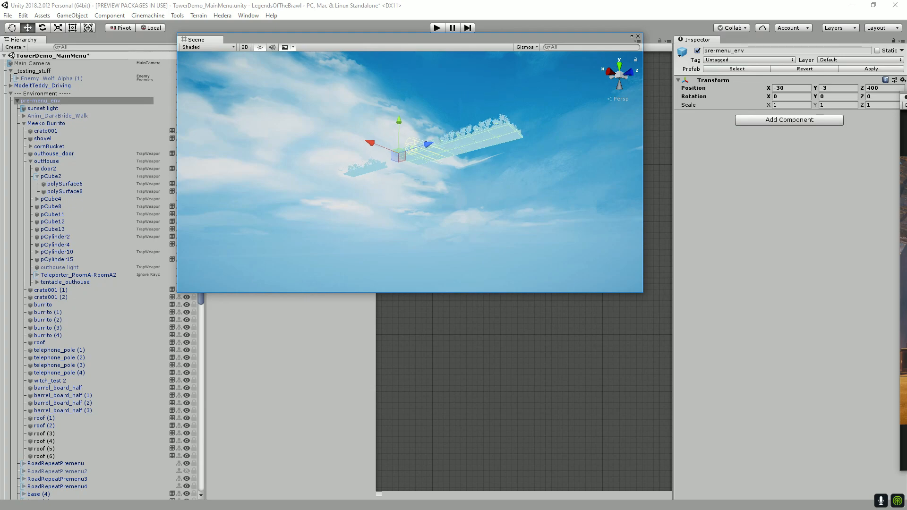
{"action": "scroll", "coordinate": [410, 171], "scroll_direction": "up", "scroll_amount": 8}
{"action": "left_click_drag", "start_coordinate": [387, 137], "coordinate": [473, 198]}
{"action": "scroll", "coordinate": [429, 240], "scroll_direction": "up", "scroll_amount": 4}
{"action": "scroll", "coordinate": [410, 172], "scroll_direction": "up", "scroll_amount": 3}
{"action": "left_click_drag", "start_coordinate": [359, 255], "coordinate": [420, 160]}
{"action": "left_click", "coordinate": [392, 181]}
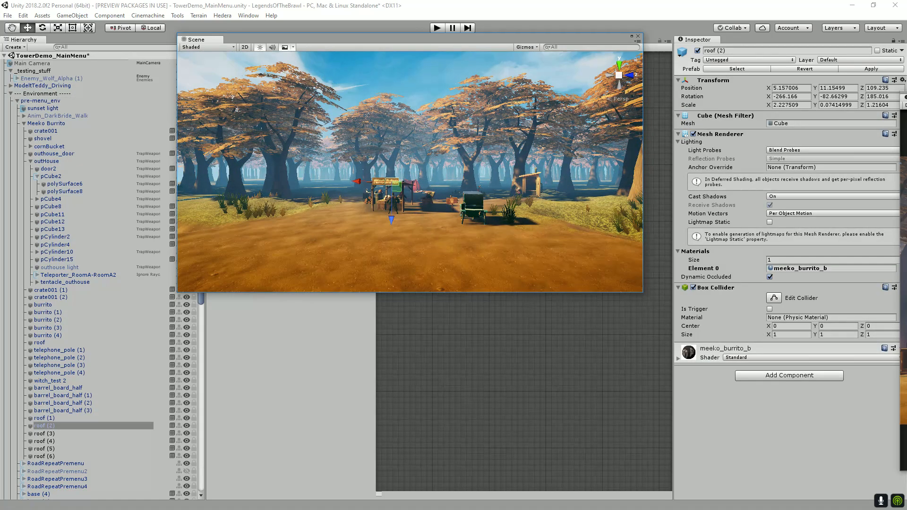
{"action": "key", "text": "f"}
{"action": "left_click_drag", "start_coordinate": [410, 189], "coordinate": [454, 184]}
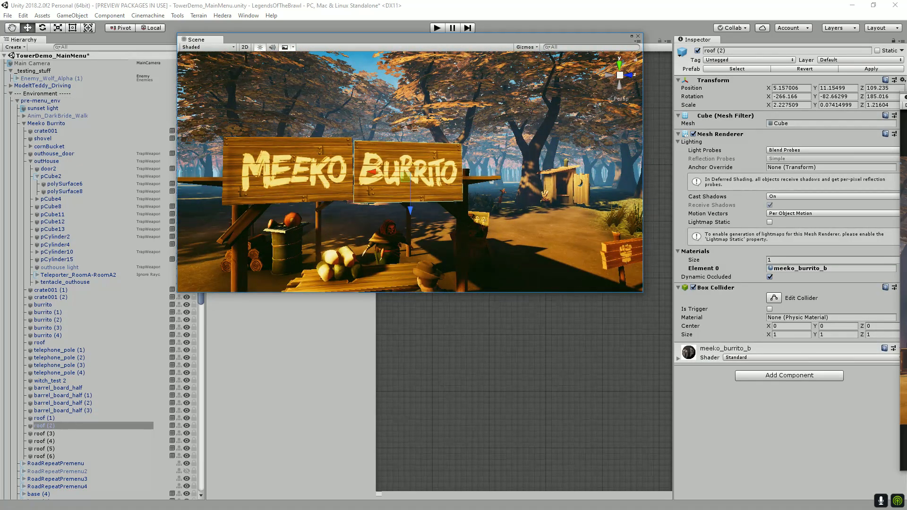
{"action": "left_click_drag", "start_coordinate": [378, 189], "coordinate": [302, 203]}
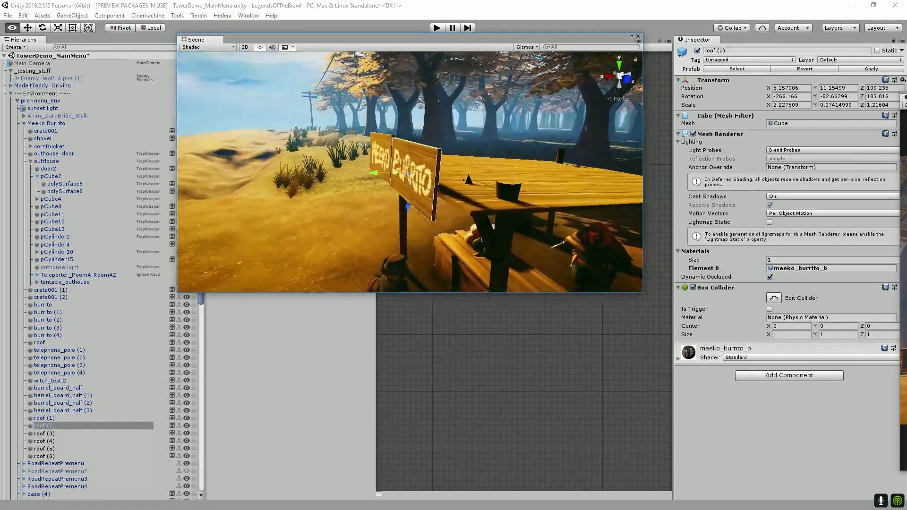
Rotate the stand's Burrito board to X -267.592, Y -79.67798, Z 187.997.
{"action": "left_click", "coordinate": [420, 194]}
{"action": "left_click", "coordinate": [420, 194]}
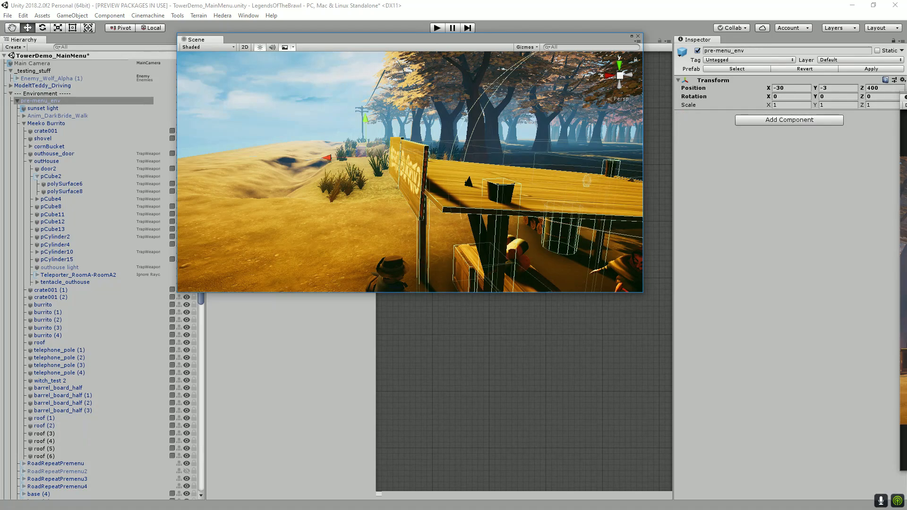
{"action": "left_click", "coordinate": [413, 189]}
{"action": "key", "text": "e"}
{"action": "left_click_drag", "start_coordinate": [419, 189], "coordinate": [614, 192]}
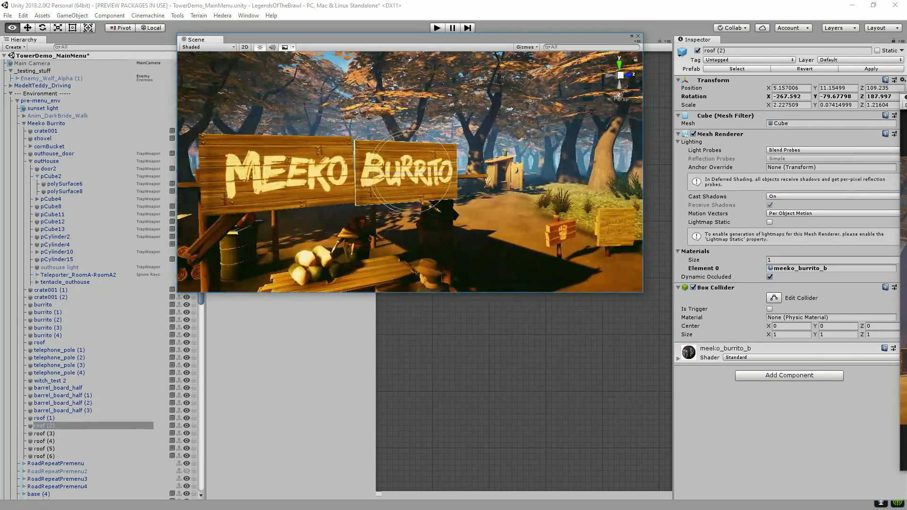
{"action": "mouse_move", "coordinate": [529, 146]}
{"action": "left_mouse_down"}
{"action": "mouse_move", "coordinate": [567, 146]}
{"action": "mouse_move", "coordinate": [532, 146]}
{"action": "left_mouse_up"}
{"action": "left_click", "coordinate": [567, 146]}
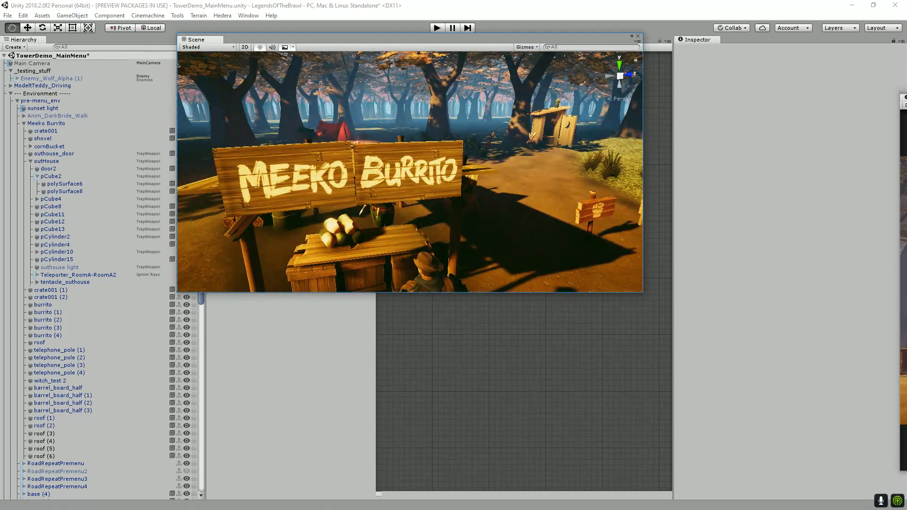
Check the Legends of the Brawl panel's position relative to the parked car and the fist sign.
{"action": "key", "text": "d"}
{"action": "key", "text": "d"}
{"action": "key", "text": "d"}
{"action": "key", "text": "a"}
{"action": "key", "text": "q"}
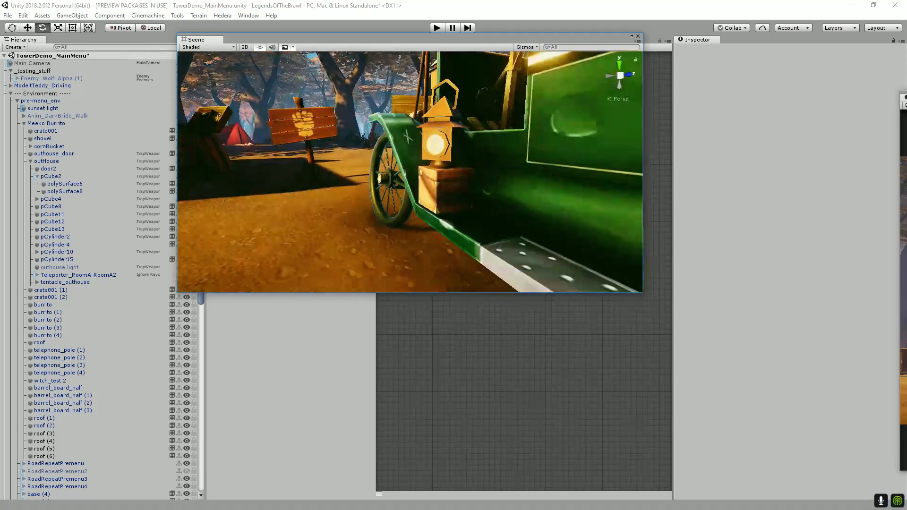
{"action": "left_click", "coordinate": [435, 97]}
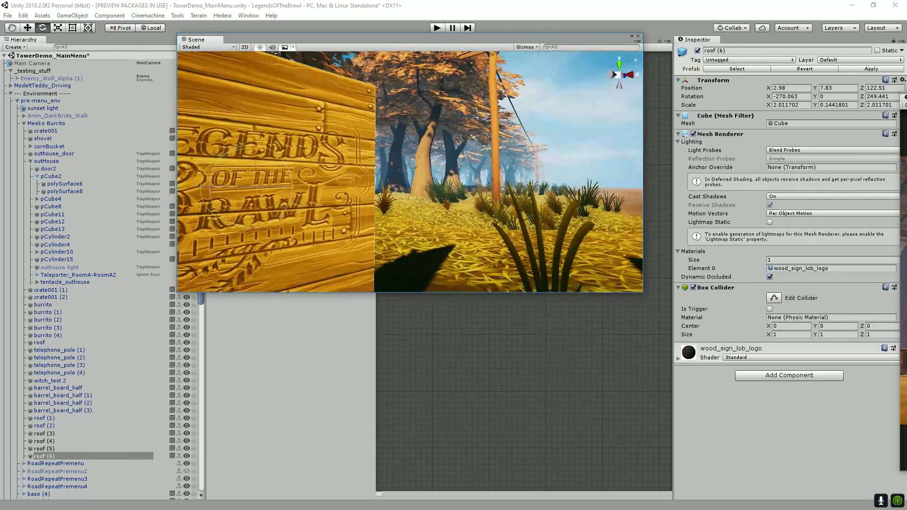
{"action": "left_click", "coordinate": [579, 121]}
Examine the carved Dark Tonic Presents sign on the outhouse wall from several distances and angles.
{"action": "left_click_drag", "start_coordinate": [520, 156], "coordinate": [434, 156]}
{"action": "right_click", "coordinate": [434, 155]}
{"action": "scroll", "coordinate": [411, 172], "scroll_direction": "down", "scroll_amount": 5}
{"action": "left_click_drag", "start_coordinate": [435, 160], "coordinate": [350, 160]}
{"action": "mouse_move", "coordinate": [519, 170]}
{"action": "left_mouse_down"}
{"action": "mouse_move", "coordinate": [293, 170]}
{"action": "mouse_move", "coordinate": [519, 170]}
{"action": "left_mouse_up"}
{"action": "left_click_drag", "start_coordinate": [397, 170], "coordinate": [444, 172]}
{"action": "scroll", "coordinate": [410, 172], "scroll_direction": "up", "scroll_amount": 3}
{"action": "left_click_drag", "start_coordinate": [410, 204], "coordinate": [468, 140]}
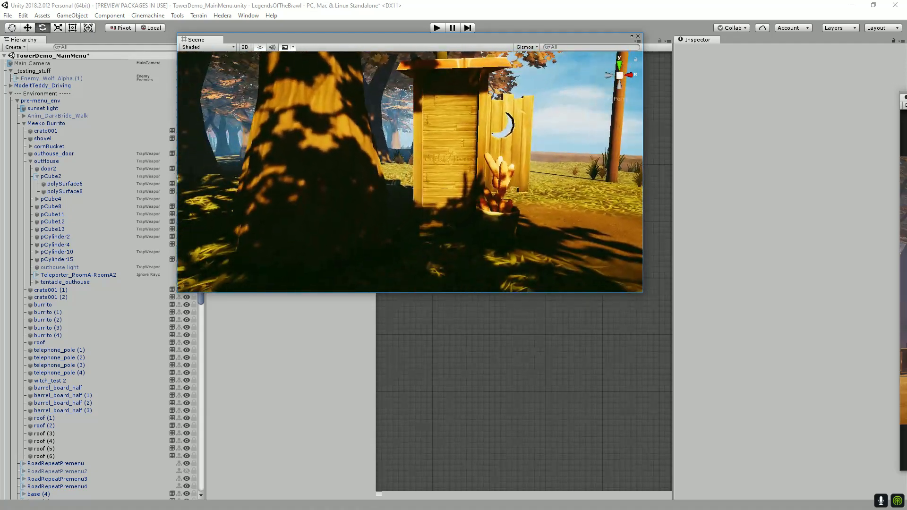
{"action": "key", "text": "w"}
{"action": "left_click_drag", "start_coordinate": [425, 170], "coordinate": [405, 169]}
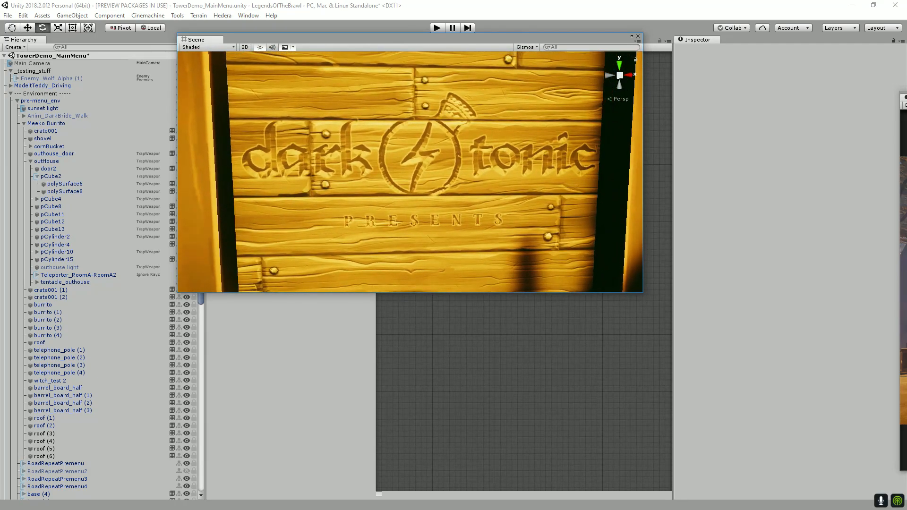
{"action": "key", "text": "a"}
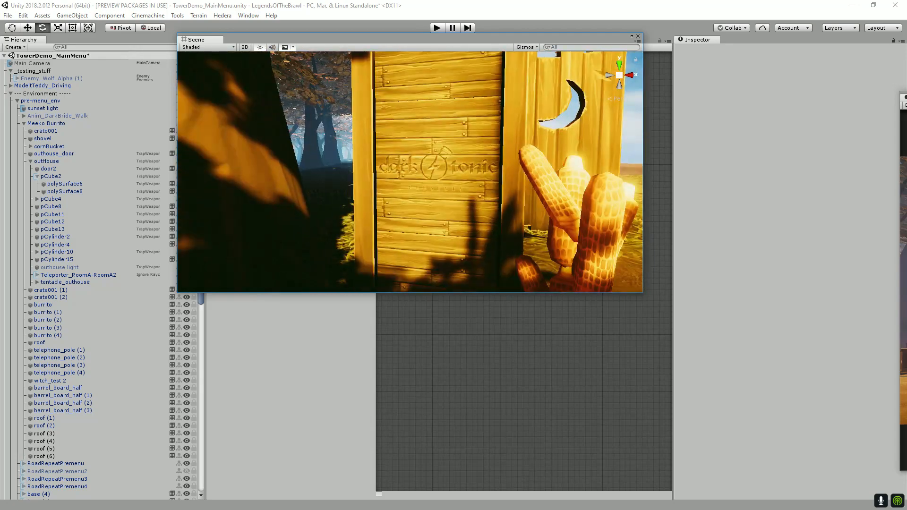
{"action": "key", "text": "s"}
{"action": "key", "text": "d"}
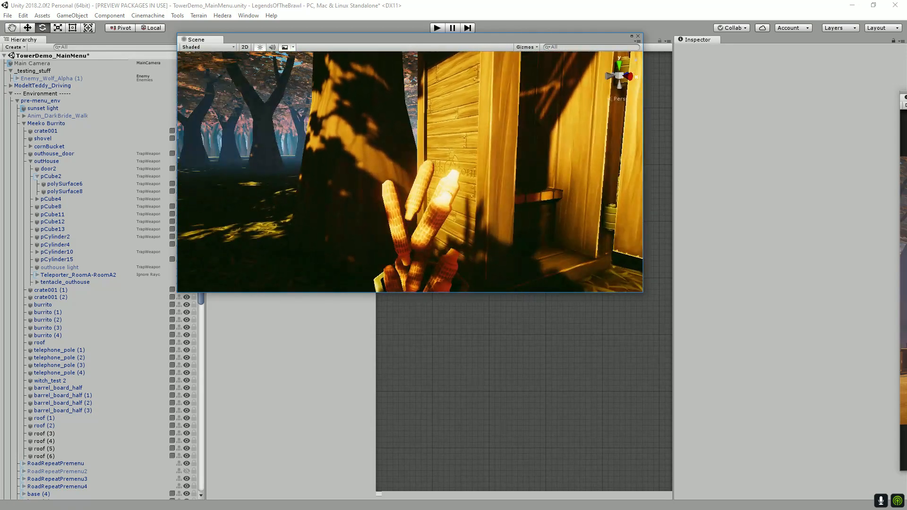
{"action": "scroll", "coordinate": [410, 172], "scroll_direction": "down", "scroll_amount": 5}
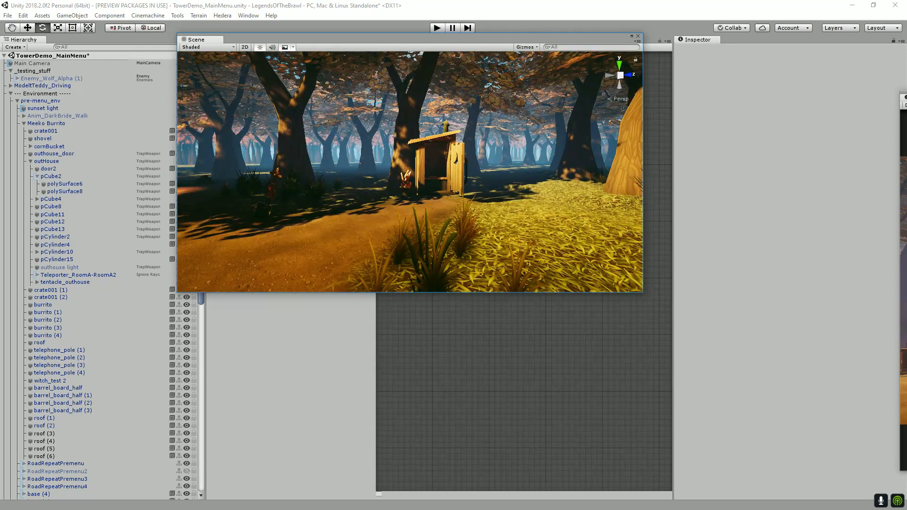
Examine the visibility of the Legends of the Brawl panel through the car's windshield and from behind the car.
{"action": "key", "text": "s"}
{"action": "key", "text": "a"}
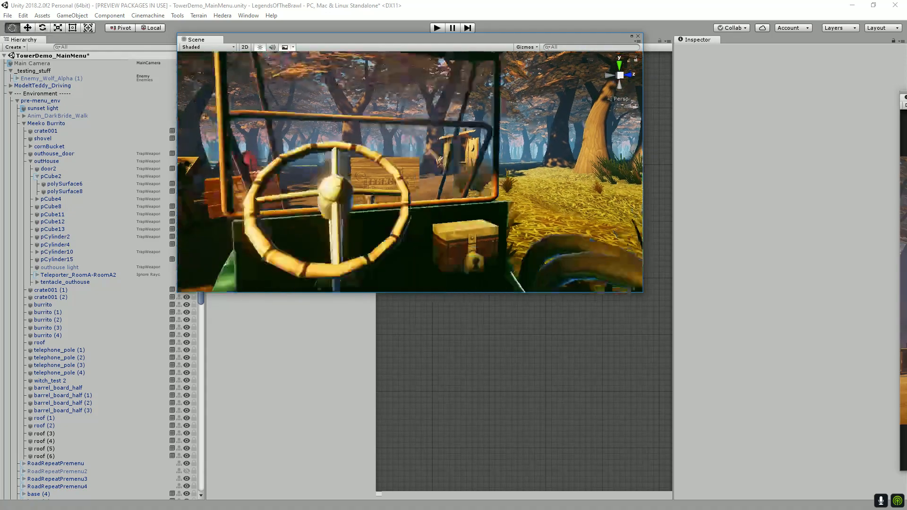
{"action": "scroll", "coordinate": [410, 172], "scroll_direction": "up", "scroll_amount": 4}
{"action": "key", "text": "s"}
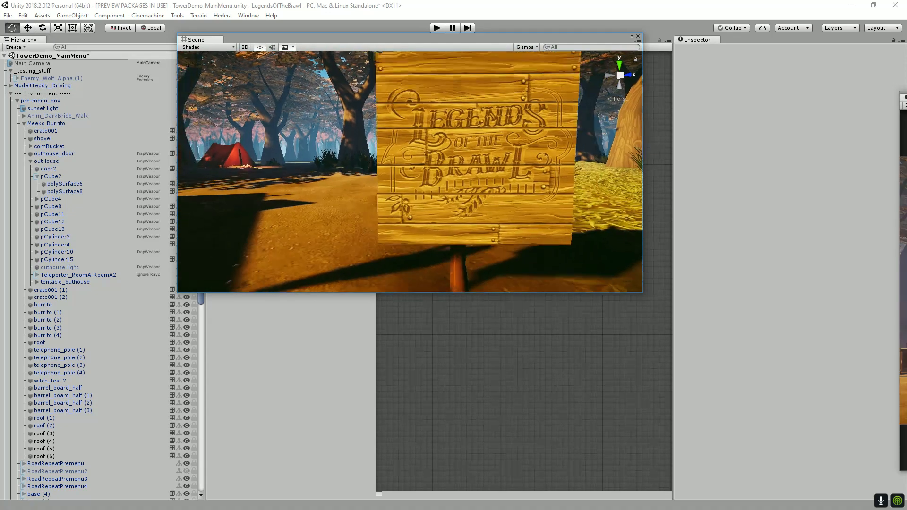
{"action": "key", "text": "s"}
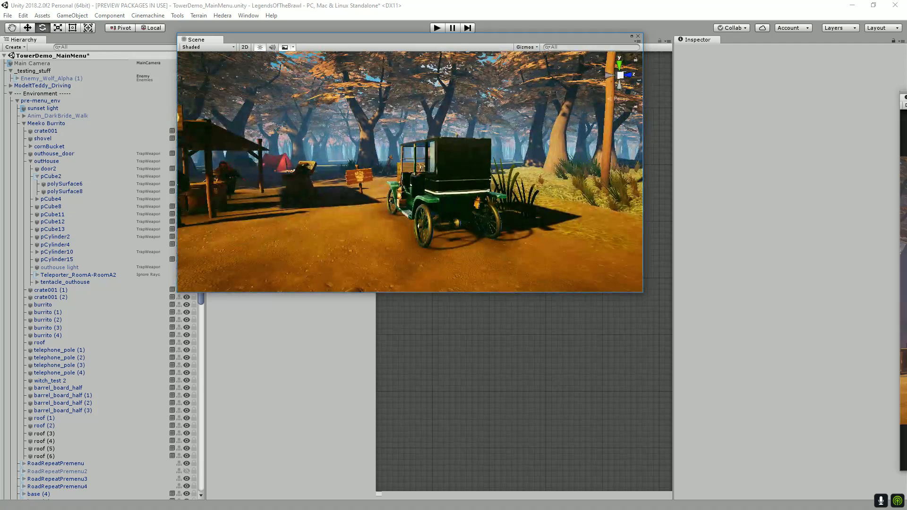
{"action": "key", "text": "w"}
{"action": "key", "text": "w"}
{"action": "key", "text": "s"}
{"action": "key", "text": "w"}
{"action": "key", "text": "w"}
{"action": "key", "text": "s"}
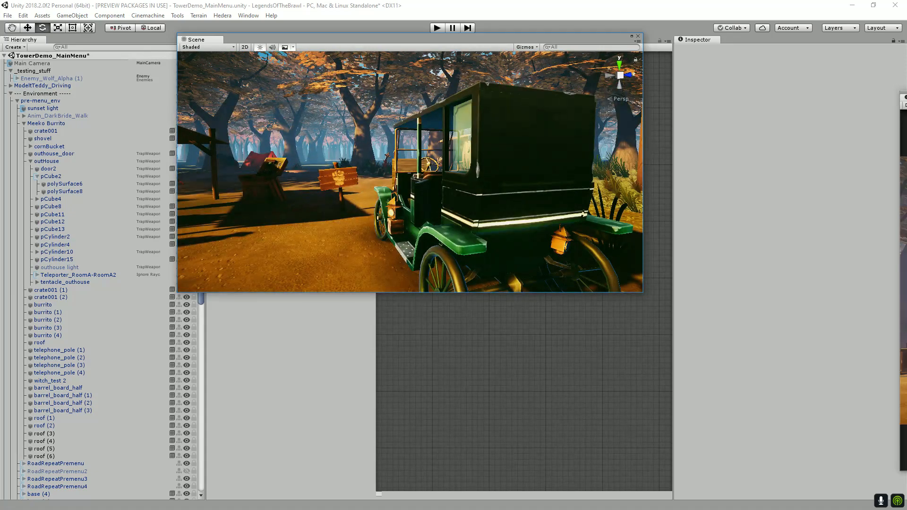
{"action": "key", "text": "s"}
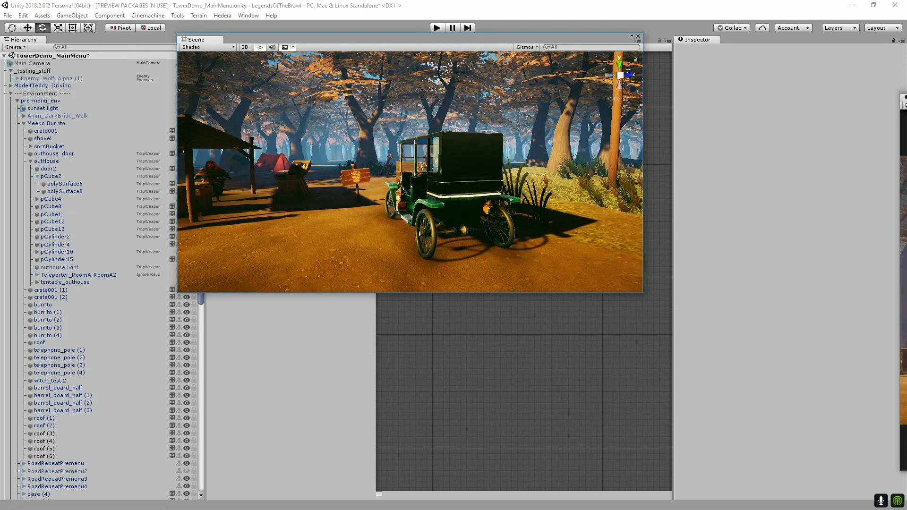
Inspect the carved Legends of the Brawl lettering along the approach from the car up to the panel.
{"action": "key", "text": "w"}
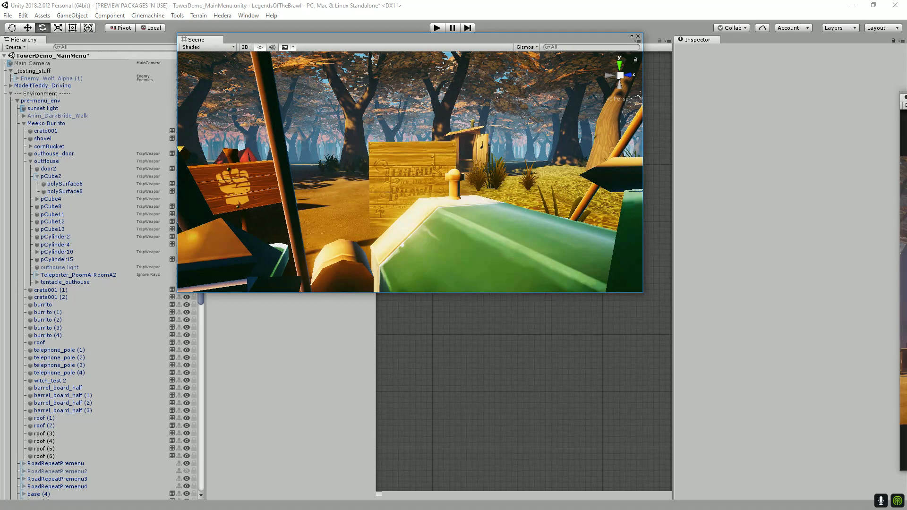
{"action": "key", "text": "w"}
{"action": "key", "text": "w"}
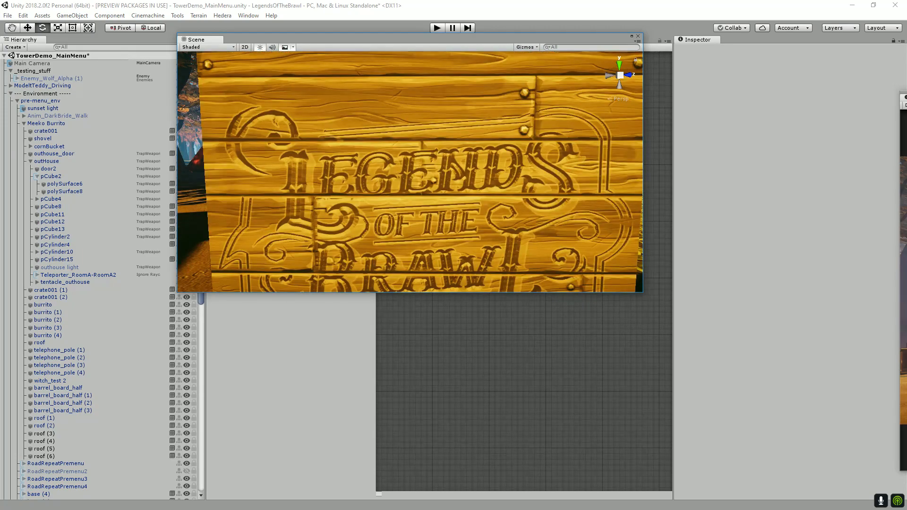
{"action": "key", "text": "s"}
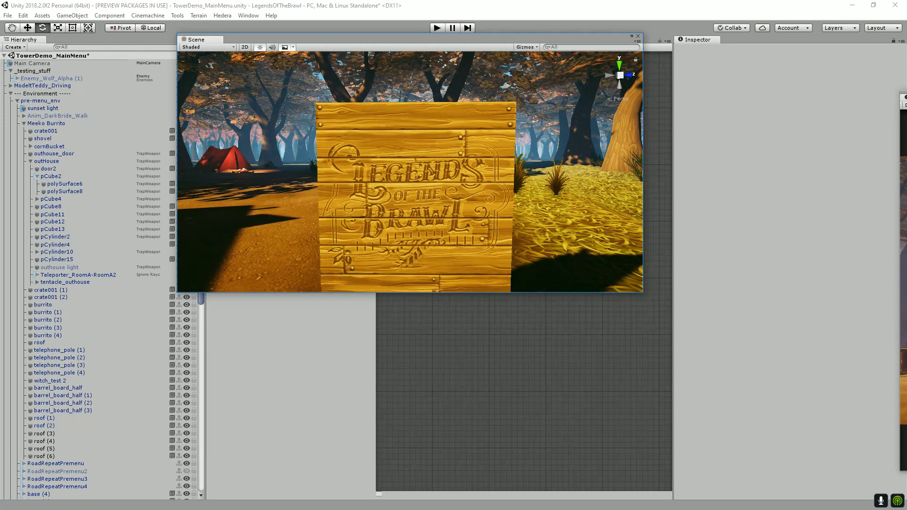
{"action": "scroll", "coordinate": [410, 172], "scroll_direction": "down", "scroll_amount": 6}
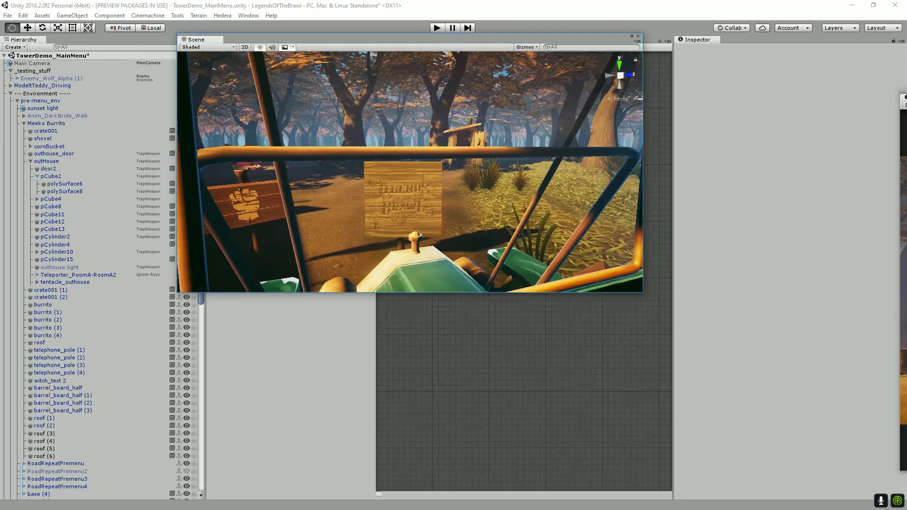
{"action": "key", "text": "w"}
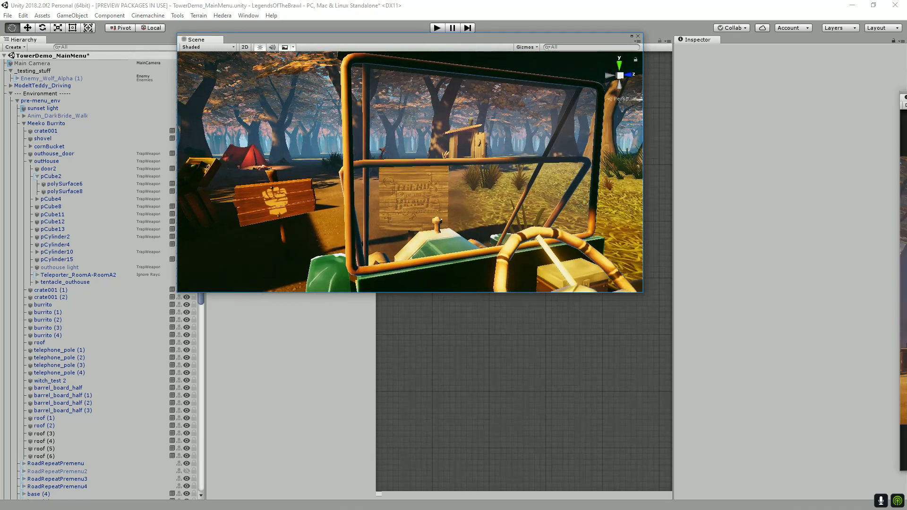
{"action": "scroll", "coordinate": [410, 171], "scroll_direction": "up", "scroll_amount": 8}
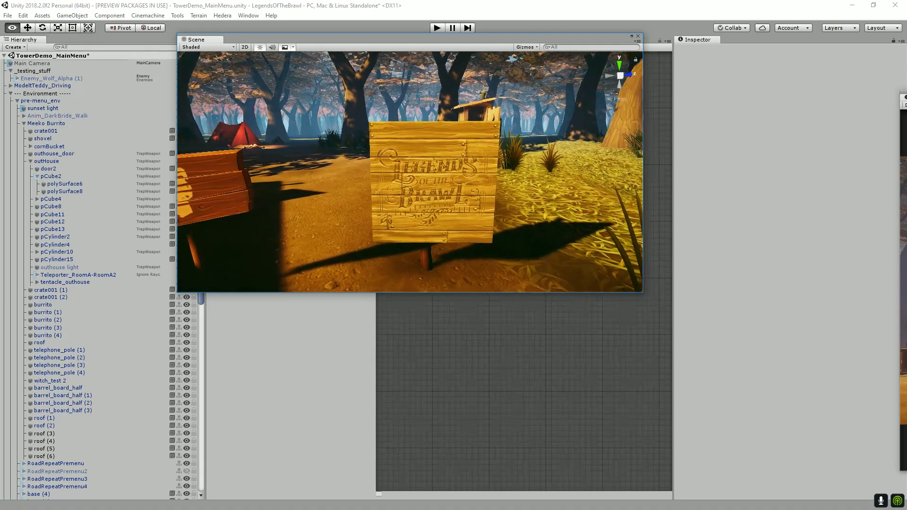
Inspect the carved Legends of the Brawl lettering up close, from a distance and from above.
{"action": "mouse_move", "coordinate": [418, 184]}
{"action": "left_mouse_down"}
{"action": "mouse_move", "coordinate": [446, 184]}
{"action": "mouse_move", "coordinate": [419, 185]}
{"action": "left_mouse_up"}
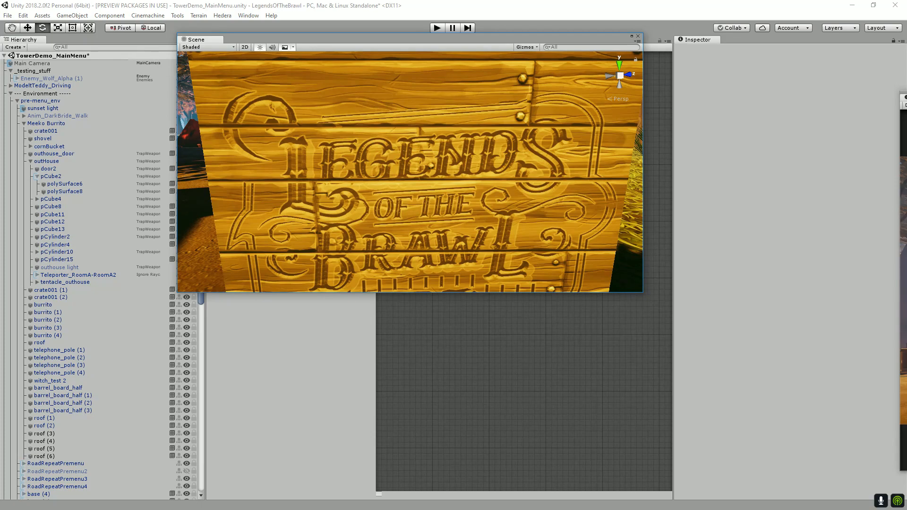
{"action": "scroll", "coordinate": [431, 165], "scroll_direction": "up", "scroll_amount": 2}
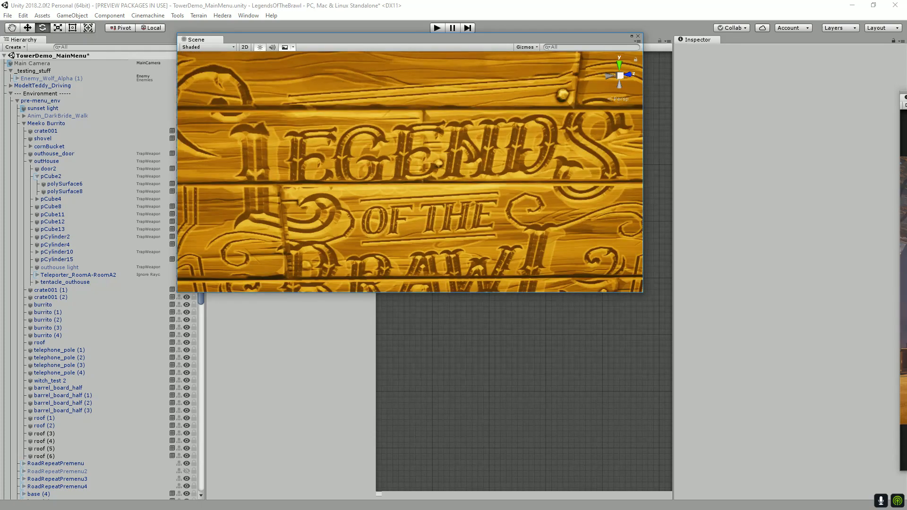
{"action": "scroll", "coordinate": [431, 165], "scroll_direction": "down", "scroll_amount": 3}
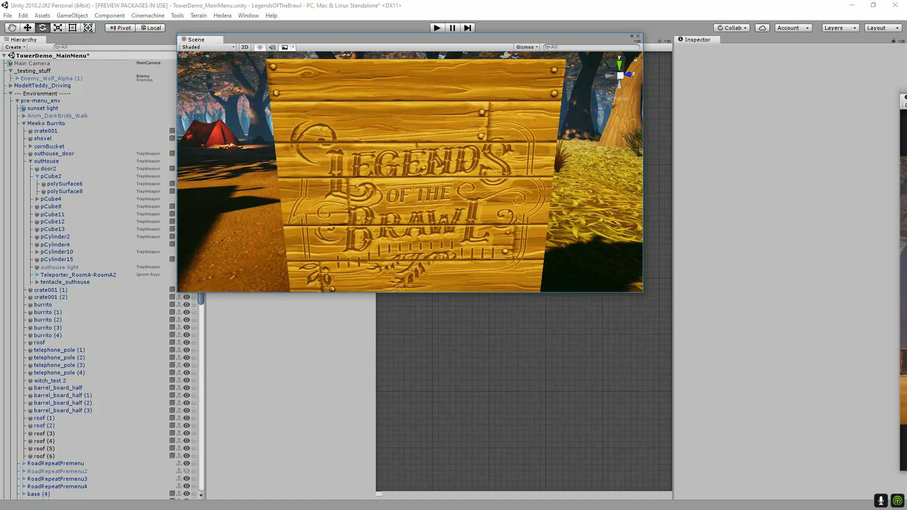
{"action": "scroll", "coordinate": [410, 172], "scroll_direction": "down", "scroll_amount": 5}
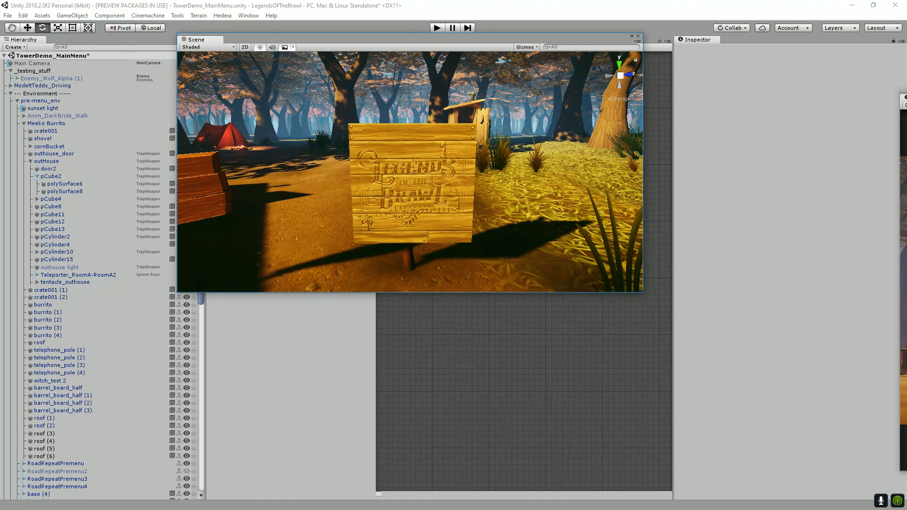
{"action": "left_click_drag", "start_coordinate": [410, 172], "coordinate": [439, 220]}
{"action": "key", "text": "e"}
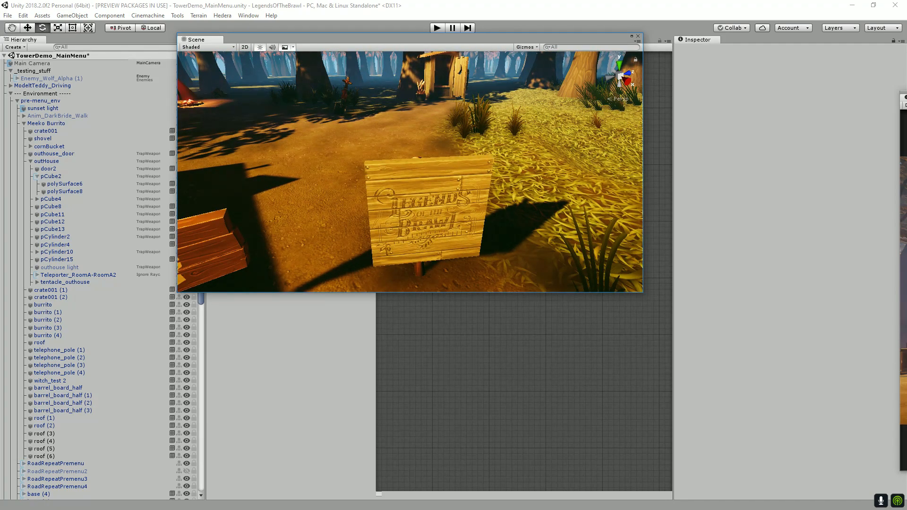
Duplicate the Dark Tonic Presents sign and move the copy to about 3.26, 8.32, 121.58 next to the Legends of the Brawl panel.
{"action": "left_click", "coordinate": [424, 82]}
{"action": "key", "text": "ctrl+d"}
{"action": "key", "text": "w"}
{"action": "key", "text": "s"}
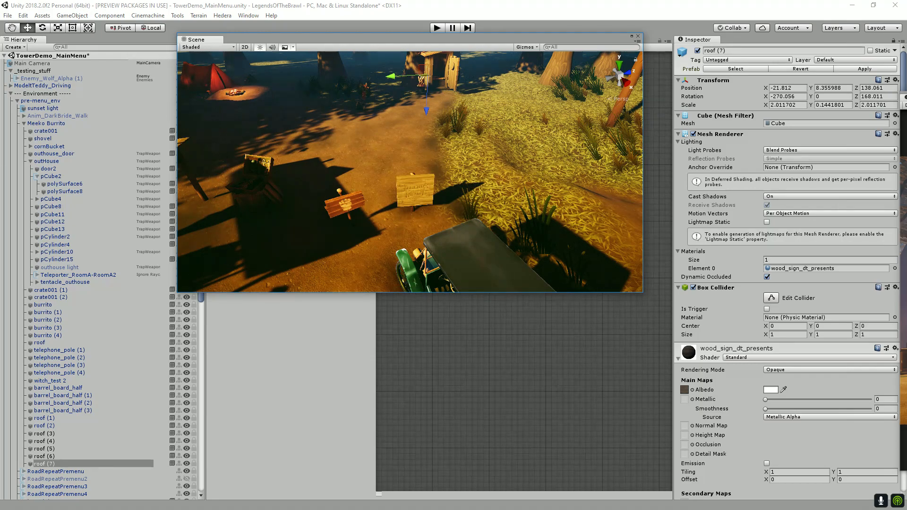
{"action": "left_click_drag", "start_coordinate": [424, 76], "coordinate": [419, 154]}
{"action": "key", "text": "f"}
{"action": "scroll", "coordinate": [410, 172], "scroll_direction": "up", "scroll_amount": 3}
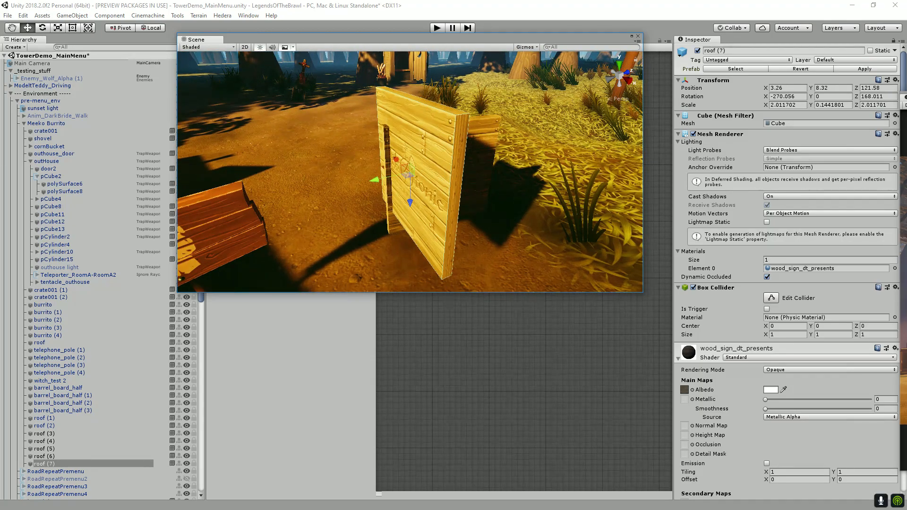
Copy the Legends of the Brawl panel's transform values onto the duplicated Dark Tonic sign.
{"action": "key", "text": "e"}
{"action": "left_click_drag", "start_coordinate": [379, 185], "coordinate": [356, 279]}
{"action": "left_click", "coordinate": [525, 181]}
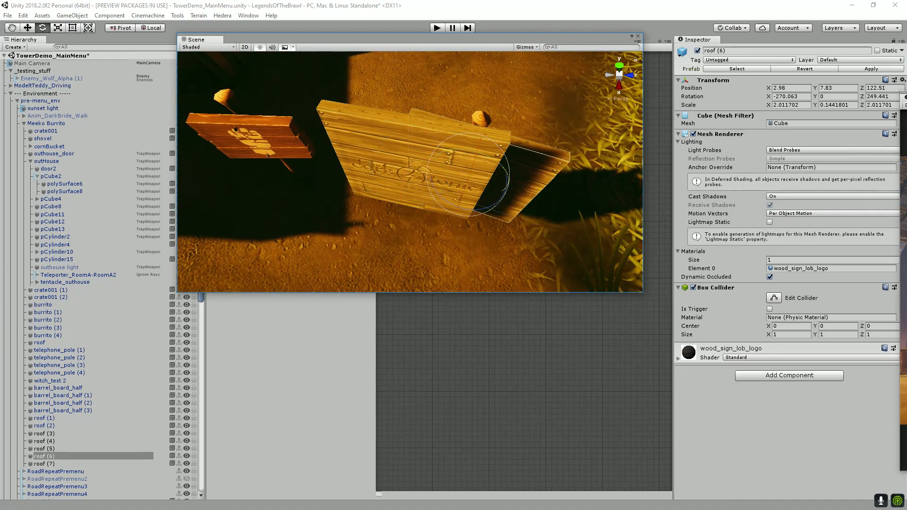
{"action": "right_click", "coordinate": [712, 80]}
{"action": "left_click", "coordinate": [747, 120]}
{"action": "left_click", "coordinate": [472, 163]}
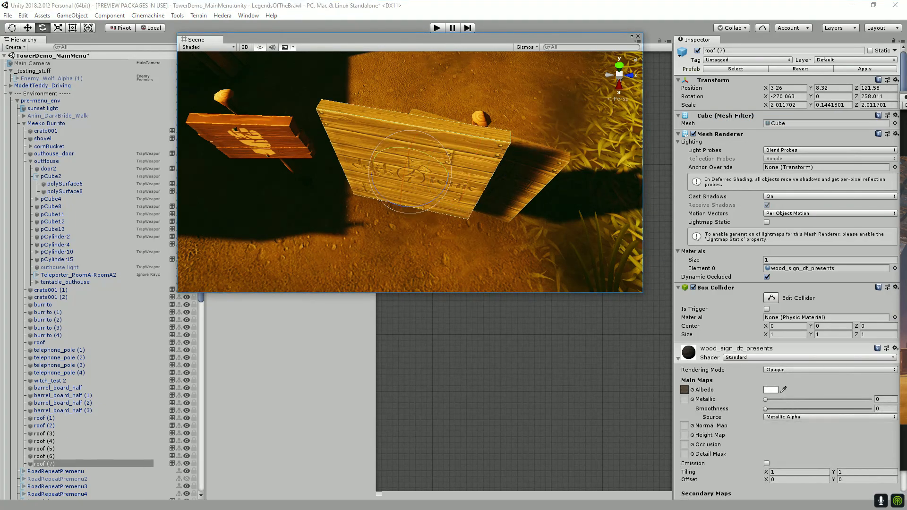
{"action": "right_click", "coordinate": [723, 80]}
{"action": "left_click", "coordinate": [756, 141]}
Move the duplicated Dark Tonic sign flush alongside the Legends of the Brawl panel, to about X 2.272, Z 120.615.
{"action": "key", "text": "w"}
{"action": "left_click_drag", "start_coordinate": [436, 166], "coordinate": [446, 54]}
{"action": "left_click_drag", "start_coordinate": [411, 161], "coordinate": [358, 158]}
{"action": "scroll", "coordinate": [411, 172], "scroll_direction": "up", "scroll_amount": 3}
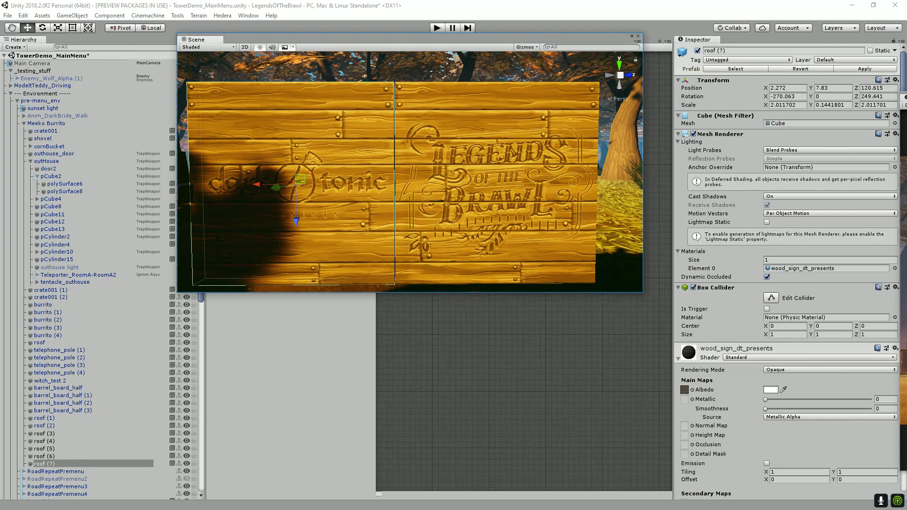
Replace the duplicated sign's wood_sign_dt_presents material with the plain tug_woodtilefloor_001 material.
{"action": "left_click", "coordinate": [895, 268]}
{"action": "type", "text": "r"}
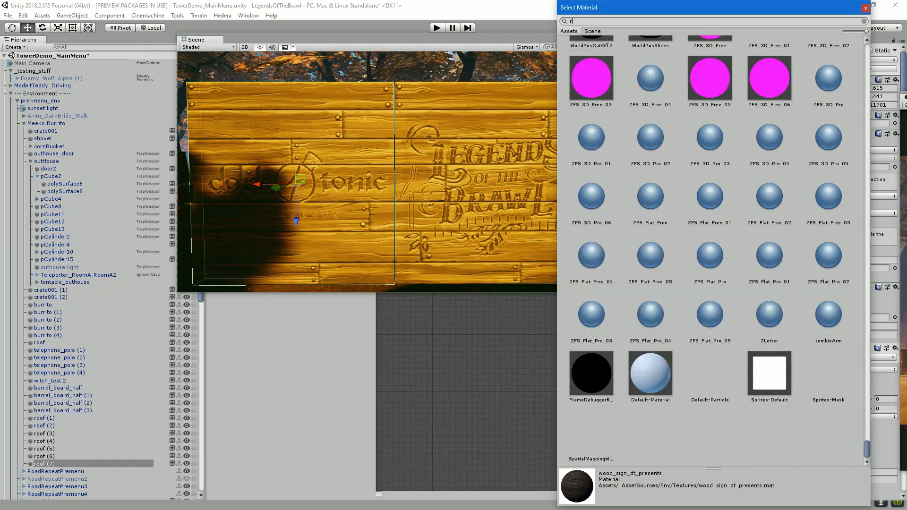
{"action": "type", "text": "oof"}
{"action": "key", "text": "ctrl+a"}
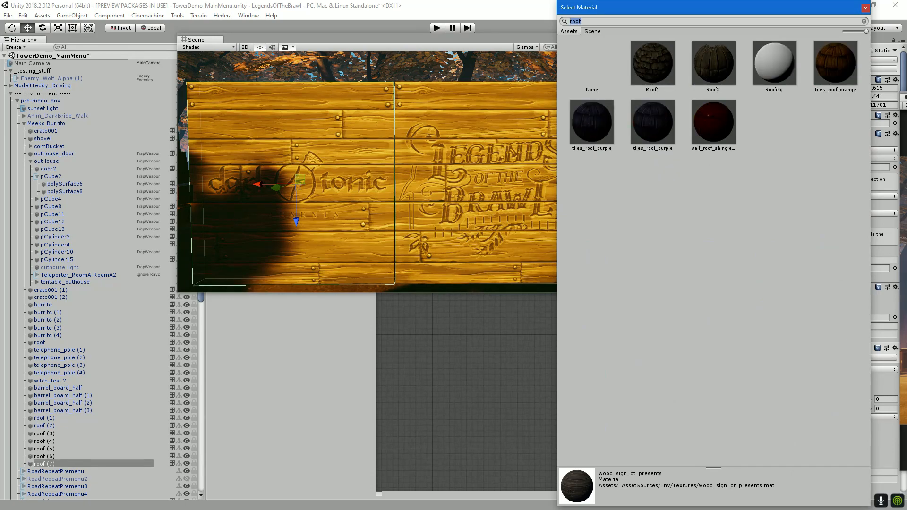
{"action": "type", "text": "tug"}
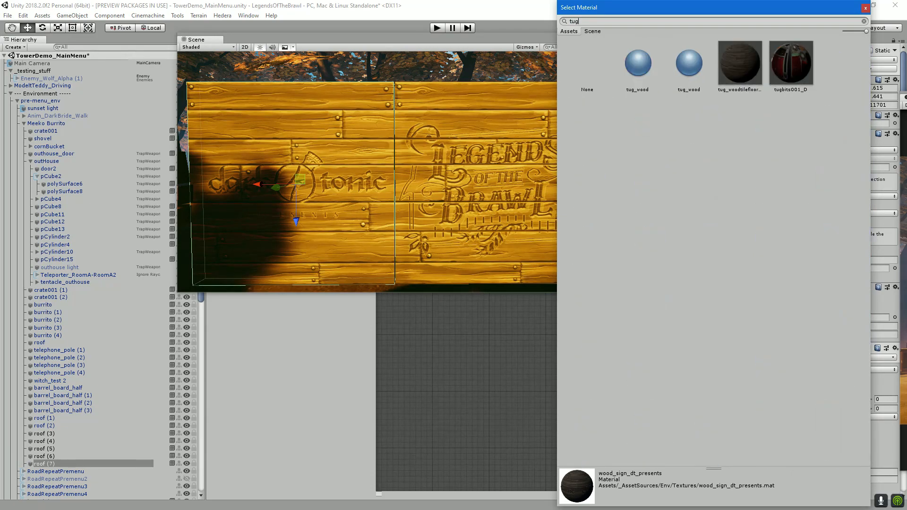
{"action": "left_click", "coordinate": [688, 64]}
{"action": "left_click", "coordinate": [739, 63]}
{"action": "left_click", "coordinate": [689, 63]}
{"action": "left_click", "coordinate": [740, 63]}
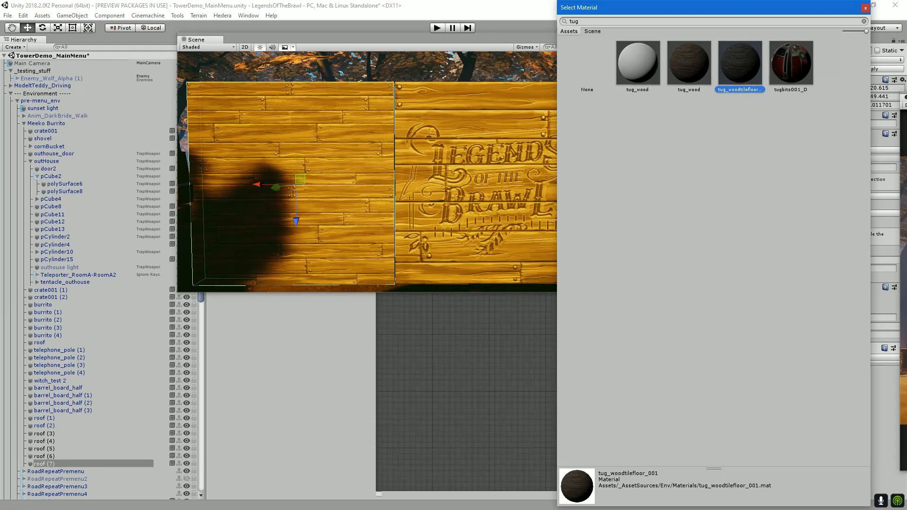
{"action": "left_click", "coordinate": [574, 22]}
Compare the materials assigned to roof (1) through roof (4) with the one on the duplicated panel.
{"action": "left_click", "coordinate": [44, 418]}
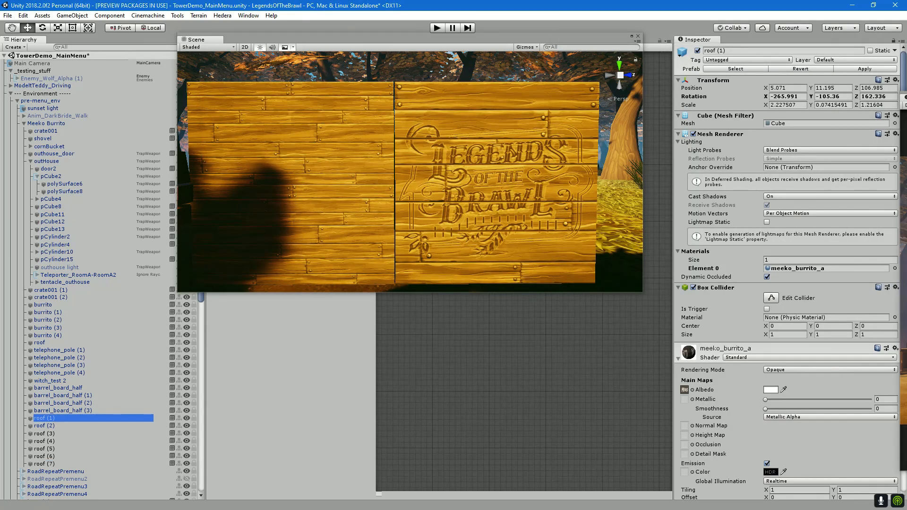
{"action": "key", "text": "Down"}
{"action": "key", "text": "Down"}
{"action": "key", "text": "Down"}
{"action": "key", "text": "Up"}
{"action": "key", "text": "Down"}
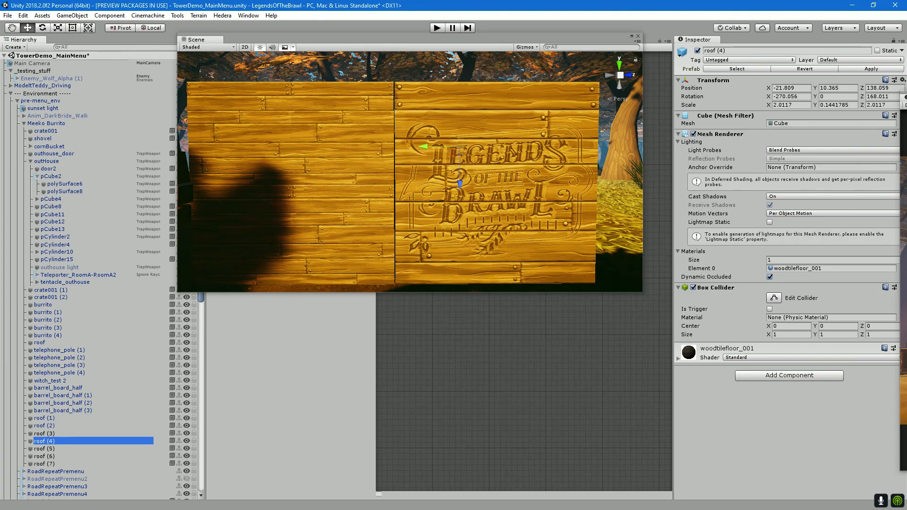
{"action": "left_click", "coordinate": [301, 180]}
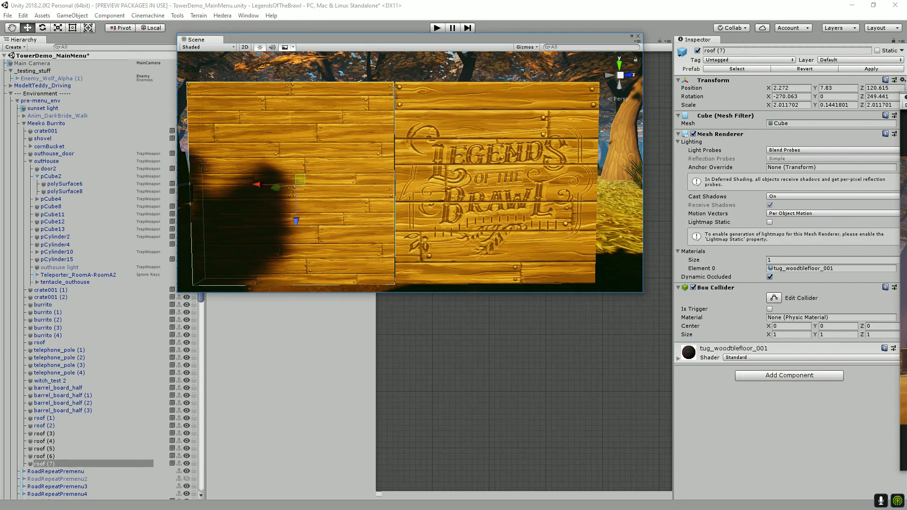
{"action": "left_click", "coordinate": [804, 268]}
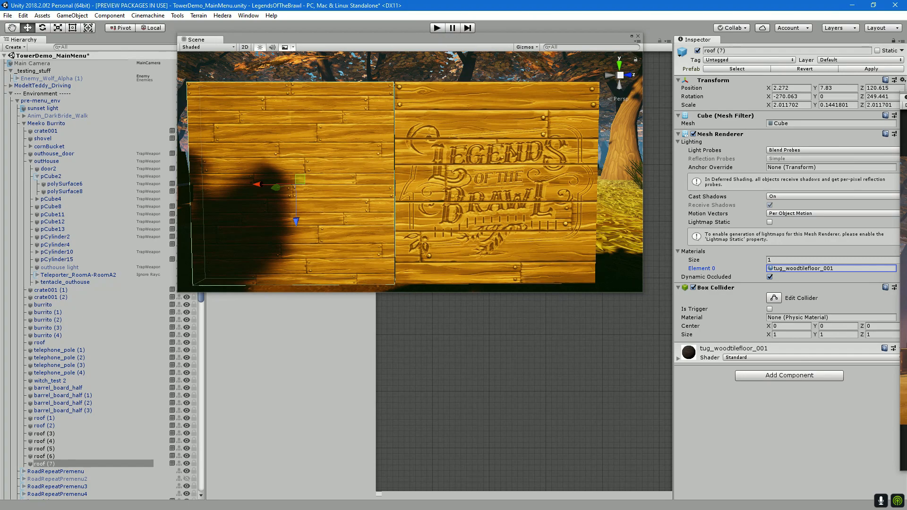
Assign the woodtilefloor_001 material to the roof (7) panel and nudge it sideways flush against the Legends of the Brawl logo panel.
{"action": "double_click", "coordinate": [831, 267]}
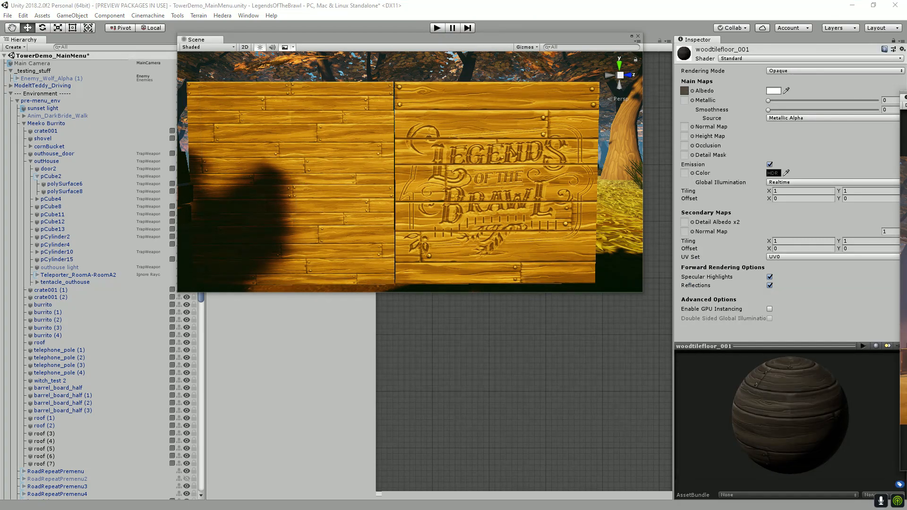
{"action": "left_click", "coordinate": [312, 182]}
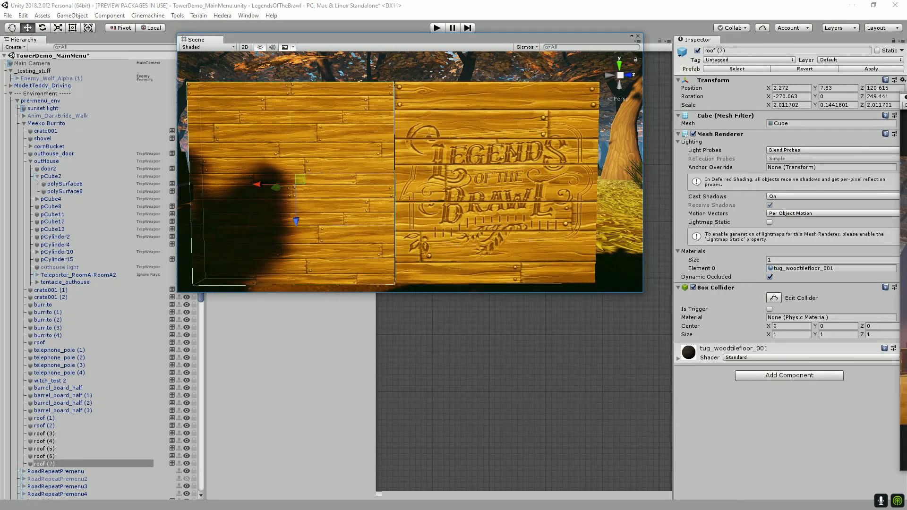
{"action": "left_click", "coordinate": [804, 268]}
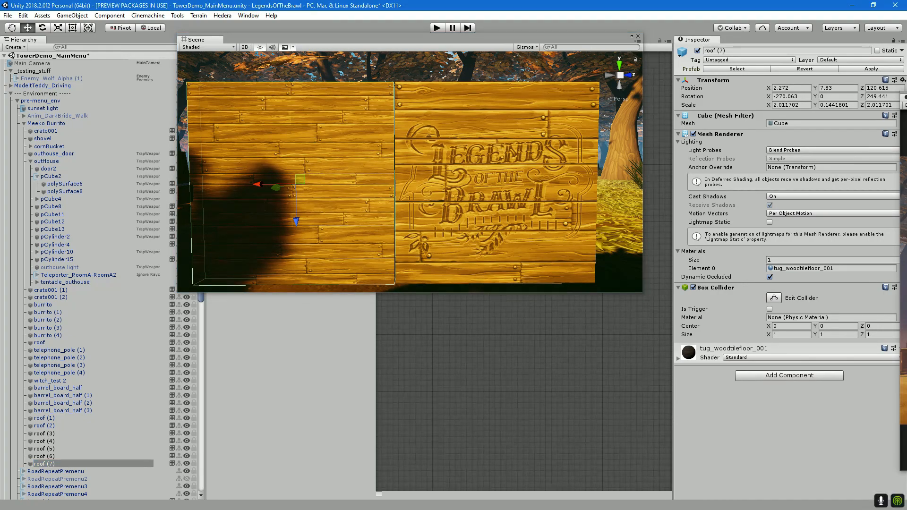
{"action": "left_click_drag", "start_coordinate": [906, 283], "coordinate": [822, 269]}
{"action": "scroll", "coordinate": [410, 172], "scroll_direction": "down", "scroll_amount": 8}
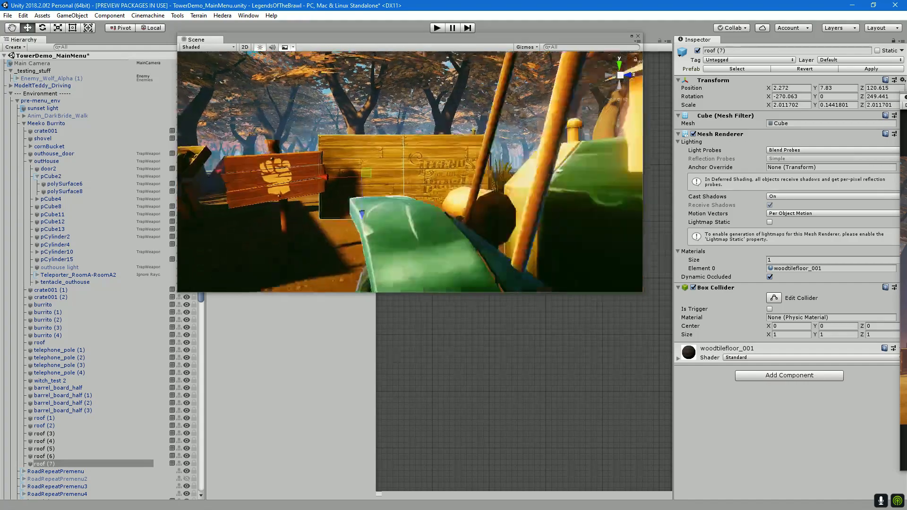
{"action": "scroll", "coordinate": [410, 171], "scroll_direction": "up", "scroll_amount": 6}
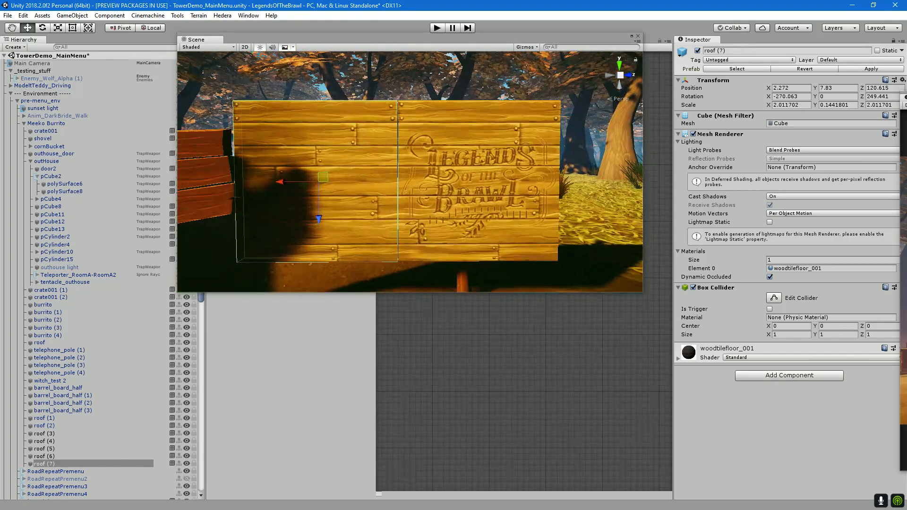
{"action": "left_click_drag", "start_coordinate": [281, 182], "coordinate": [282, 182]}
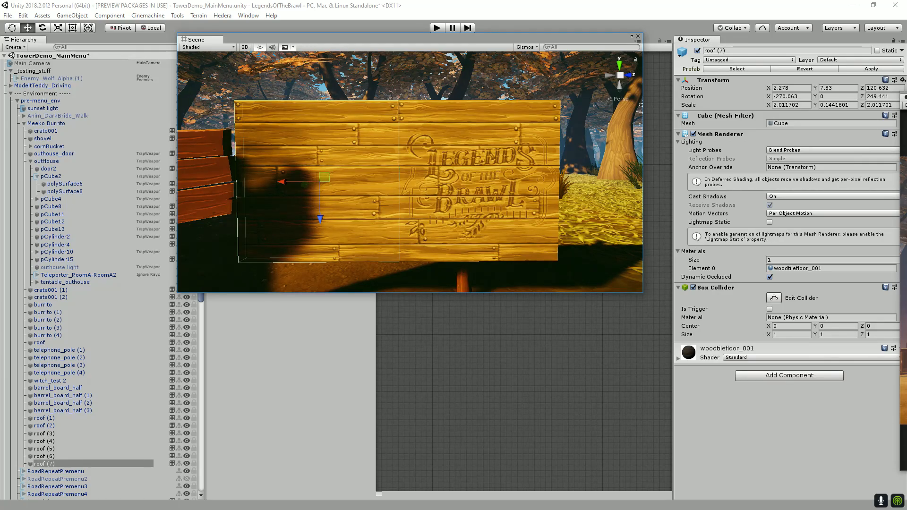
Duplicate the plain roof (7) panel and place the copy on the opposite side of the logo panel.
{"action": "key", "text": "ctrl+d"}
{"action": "left_click_drag", "start_coordinate": [297, 182], "coordinate": [626, 211]}
{"action": "scroll", "coordinate": [596, 180], "scroll_direction": "down", "scroll_amount": 10}
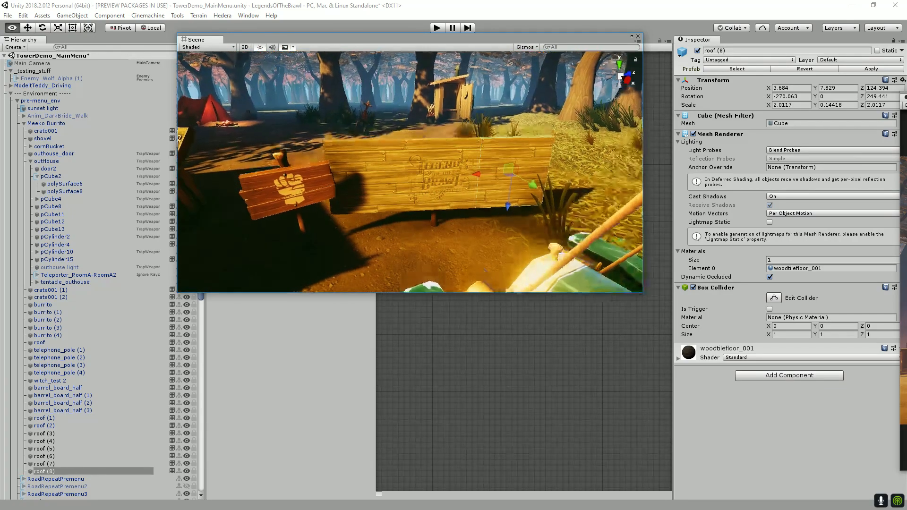
{"action": "scroll", "coordinate": [626, 210], "scroll_direction": "up", "scroll_amount": 4}
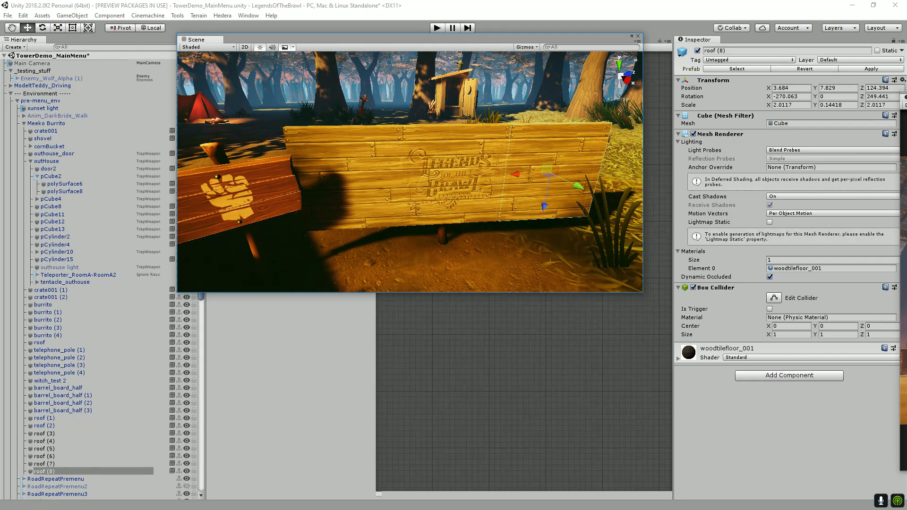
Select the three sign panels, roof (6), roof (7) and roof (8), together.
{"action": "left_click", "coordinate": [460, 182], "text": "shift"}
{"action": "left_click", "coordinate": [366, 174], "text": "shift"}
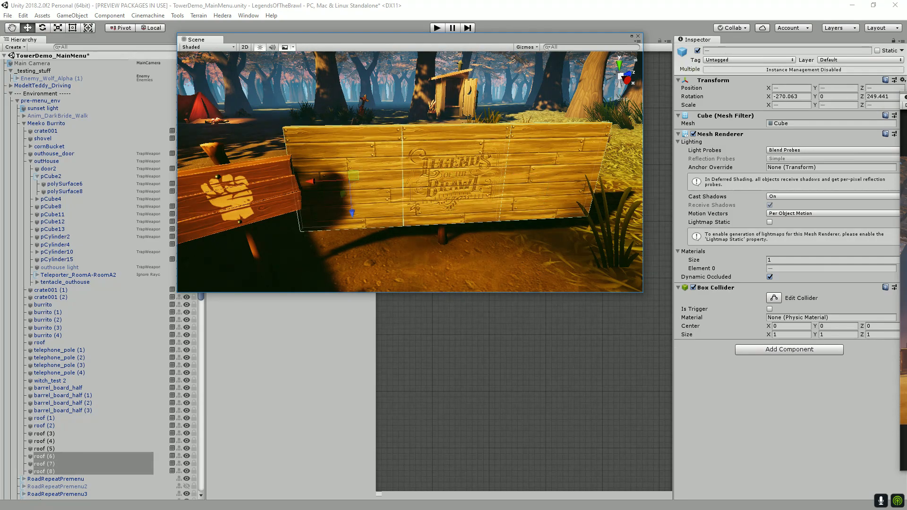
{"action": "key", "text": "r"}
{"action": "mouse_move", "coordinate": [348, 180]}
{"action": "left_mouse_down"}
{"action": "mouse_move", "coordinate": [279, 250]}
{"action": "mouse_move", "coordinate": [341, 236]}
{"action": "mouse_move", "coordinate": [352, 189]}
{"action": "left_mouse_up"}
{"action": "key", "text": "ctrl+z"}
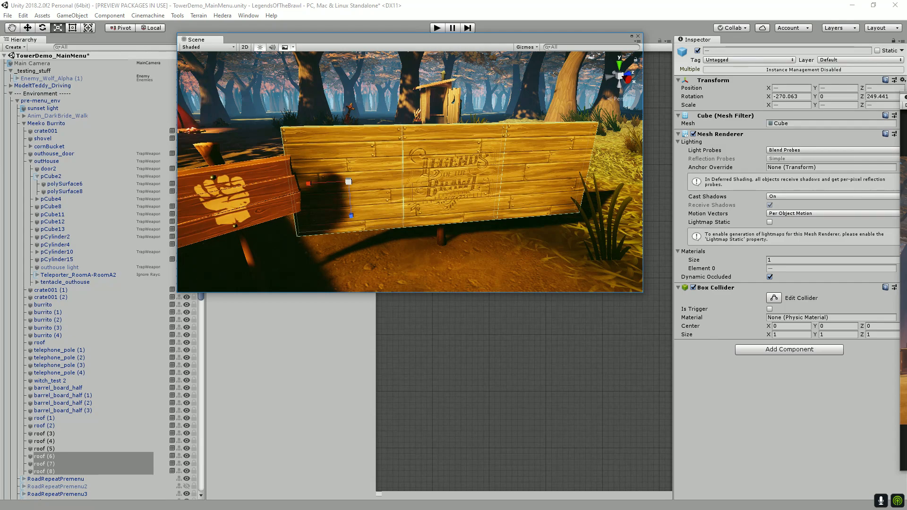
Set the transform handle to Center and scale the three selected sign panels down uniformly to about half size.
{"action": "left_click", "coordinate": [121, 27]}
{"action": "left_click_drag", "start_coordinate": [453, 176], "coordinate": [444, 158]}
{"action": "key", "text": "f"}
{"action": "scroll", "coordinate": [410, 172], "scroll_direction": "up", "scroll_amount": 8}
{"action": "scroll", "coordinate": [410, 173], "scroll_direction": "down", "scroll_amount": 5}
{"action": "left_click_drag", "start_coordinate": [377, 165], "coordinate": [609, 175]}
Move the three sign panels in front of the wooden signpost and lower them slightly so the post's tip shows above.
{"action": "key", "text": "w"}
{"action": "left_click_drag", "start_coordinate": [481, 168], "coordinate": [203, 175]}
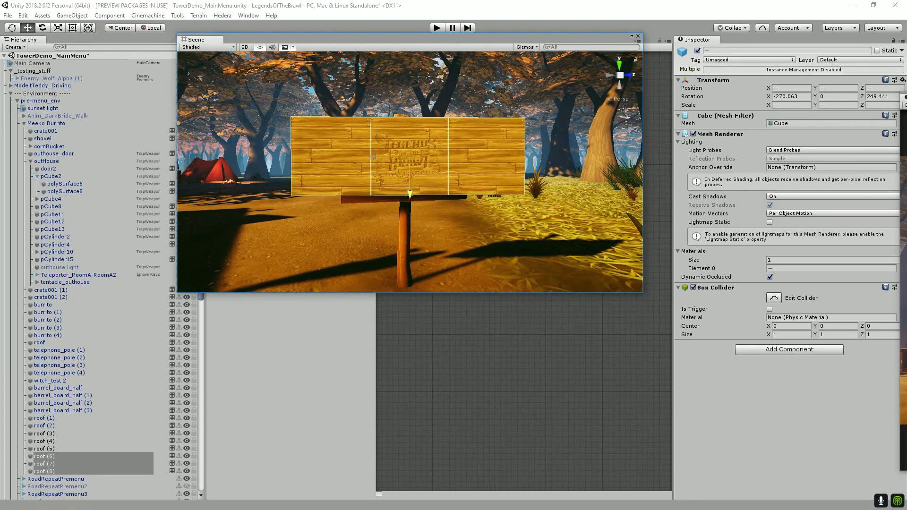
{"action": "left_click_drag", "start_coordinate": [410, 194], "coordinate": [410, 201]}
Tilt the three sign panels slightly on the post so the board hangs a little crooked.
{"action": "key", "text": "e"}
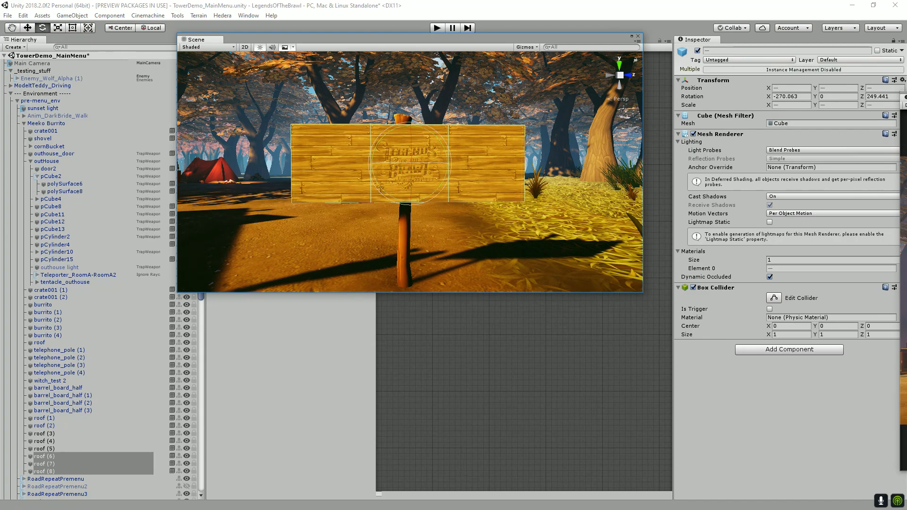
{"action": "left_click_drag", "start_coordinate": [445, 149], "coordinate": [445, 147]}
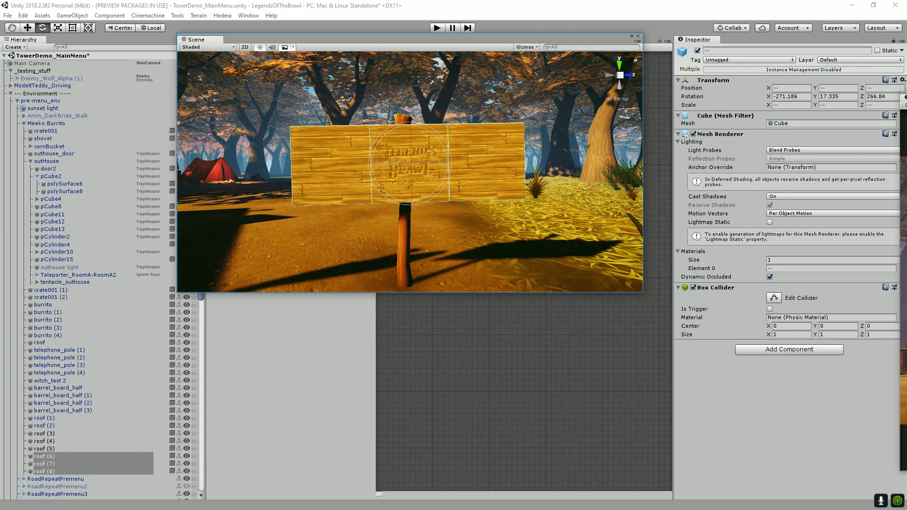
{"action": "scroll", "coordinate": [410, 171], "scroll_direction": "up", "scroll_amount": 10}
{"action": "scroll", "coordinate": [411, 171], "scroll_direction": "down", "scroll_amount": 8}
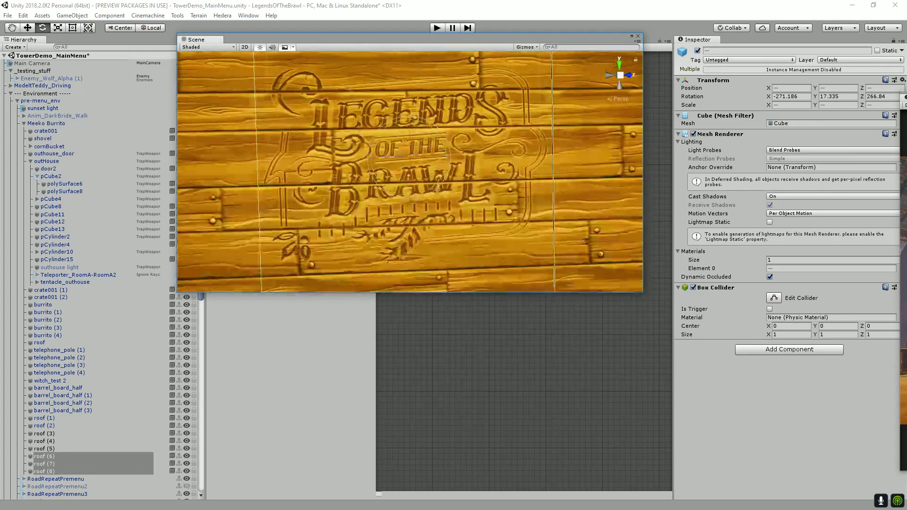
Nudge the plain roof (8) panel sideways to fit closely against the logo panel's edge.
{"action": "left_click_drag", "start_coordinate": [410, 171], "coordinate": [515, 145]}
{"action": "left_click", "coordinate": [571, 141]}
{"action": "left_click_drag", "start_coordinate": [410, 172], "coordinate": [378, 170]}
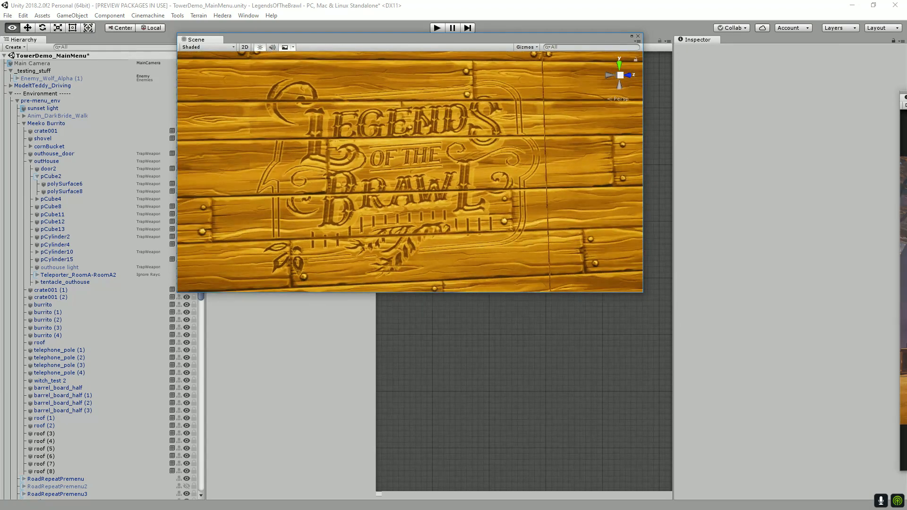
{"action": "left_click", "coordinate": [403, 167]}
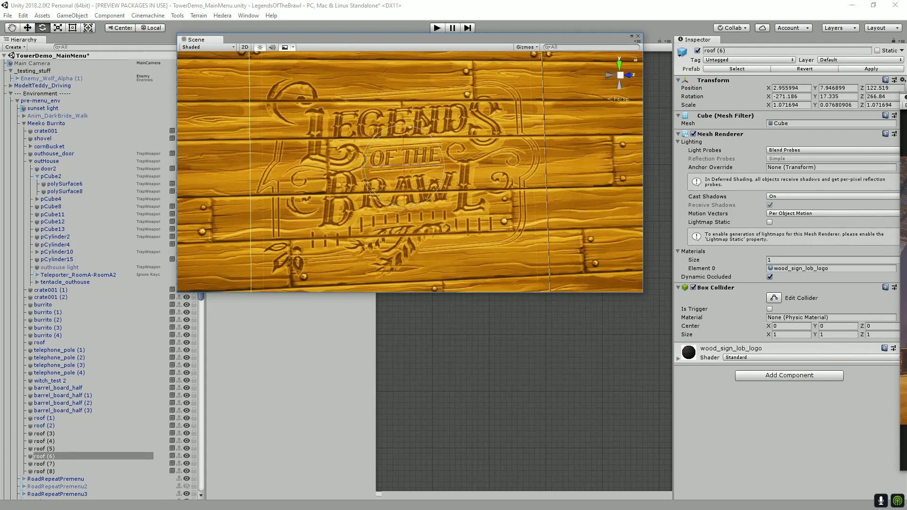
{"action": "left_click", "coordinate": [584, 168]}
{"action": "key", "text": "f"}
{"action": "key", "text": "w"}
{"action": "left_click_drag", "start_coordinate": [568, 164], "coordinate": [570, 165]}
Align the roof (8) panel's depth with the logo panel, placing it at about X 3.33, Y 7.969, Z 123.52.
{"action": "left_click_drag", "start_coordinate": [594, 232], "coordinate": [378, 229]}
{"action": "scroll", "coordinate": [559, 205], "scroll_direction": "up", "scroll_amount": 5}
{"action": "left_click_drag", "start_coordinate": [527, 198], "coordinate": [465, 190]}
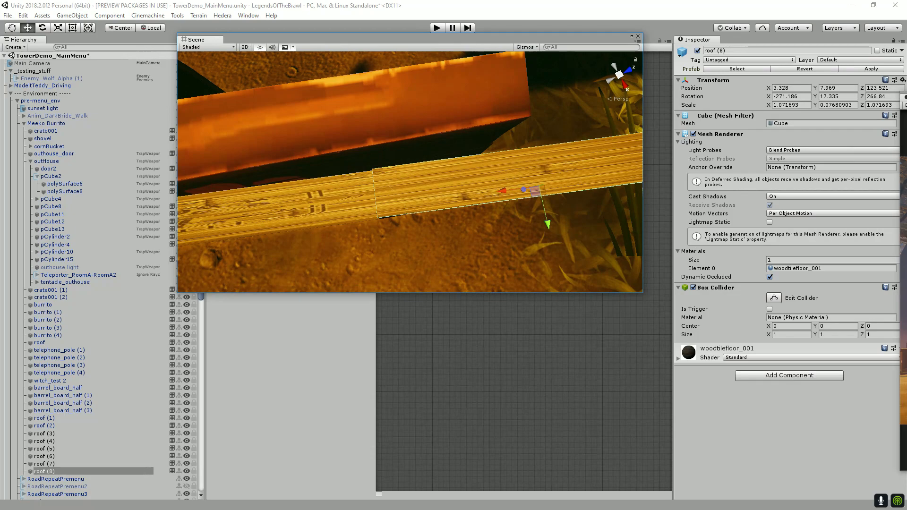
{"action": "left_click_drag", "start_coordinate": [547, 224], "coordinate": [543, 142]}
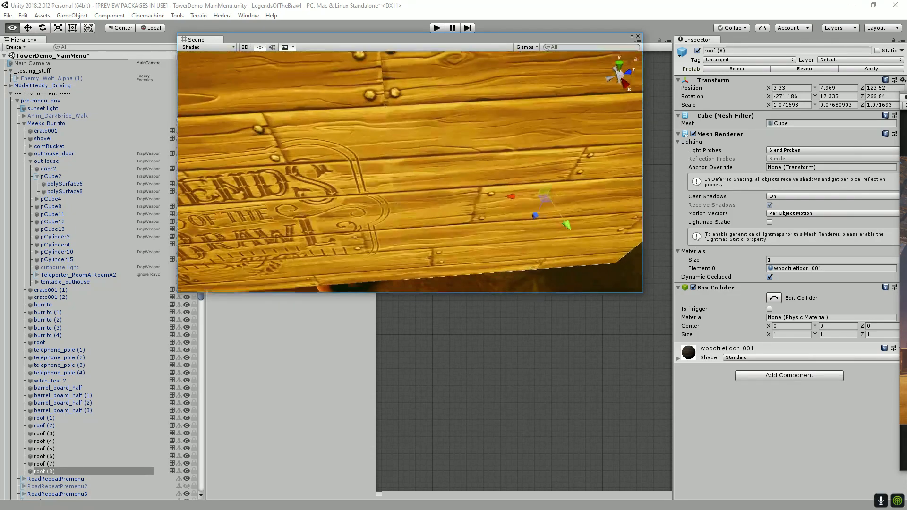
{"action": "scroll", "coordinate": [410, 172], "scroll_direction": "down", "scroll_amount": 6}
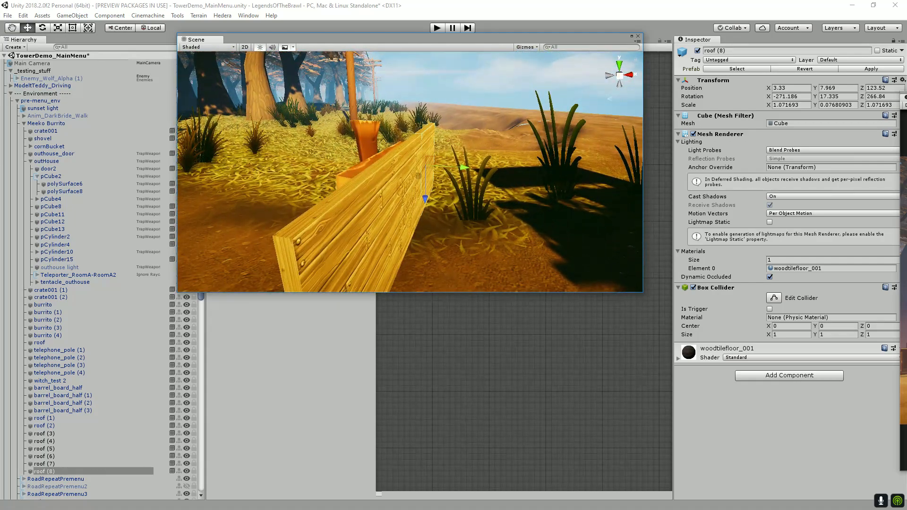
Deselect the panel and examine the three-panel sign on its post from the front, the side and a distance.
{"action": "left_click", "coordinate": [501, 83]}
{"action": "left_click_drag", "start_coordinate": [492, 237], "coordinate": [463, 163]}
{"action": "scroll", "coordinate": [378, 142], "scroll_direction": "down", "scroll_amount": 5}
{"action": "scroll", "coordinate": [392, 180], "scroll_direction": "up", "scroll_amount": 8}
{"action": "left_click_drag", "start_coordinate": [392, 180], "coordinate": [421, 142]}
{"action": "scroll", "coordinate": [407, 189], "scroll_direction": "down", "scroll_amount": 3}
{"action": "scroll", "coordinate": [410, 170], "scroll_direction": "up", "scroll_amount": 4}
{"action": "key", "text": "a"}
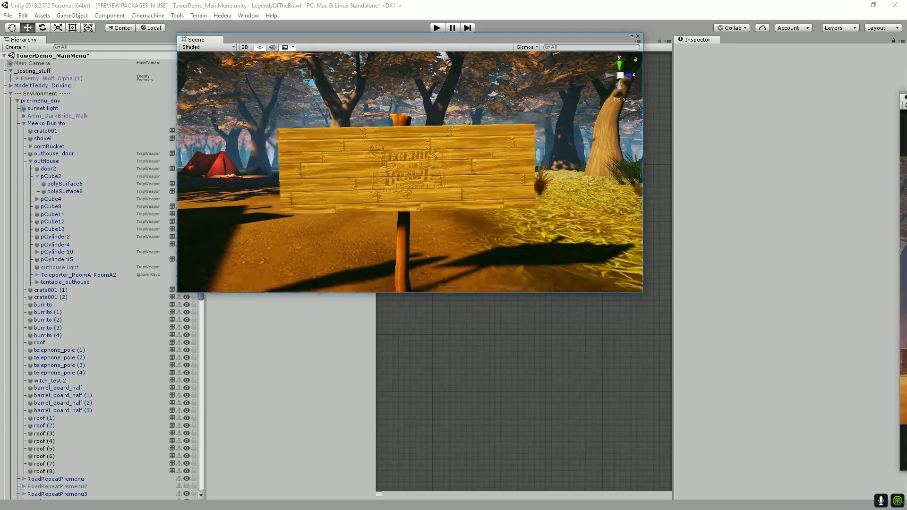
{"action": "scroll", "coordinate": [410, 172], "scroll_direction": "down", "scroll_amount": 8}
{"action": "left_click_drag", "start_coordinate": [340, 141], "coordinate": [640, 237]}
{"action": "scroll", "coordinate": [410, 172], "scroll_direction": "up", "scroll_amount": 10}
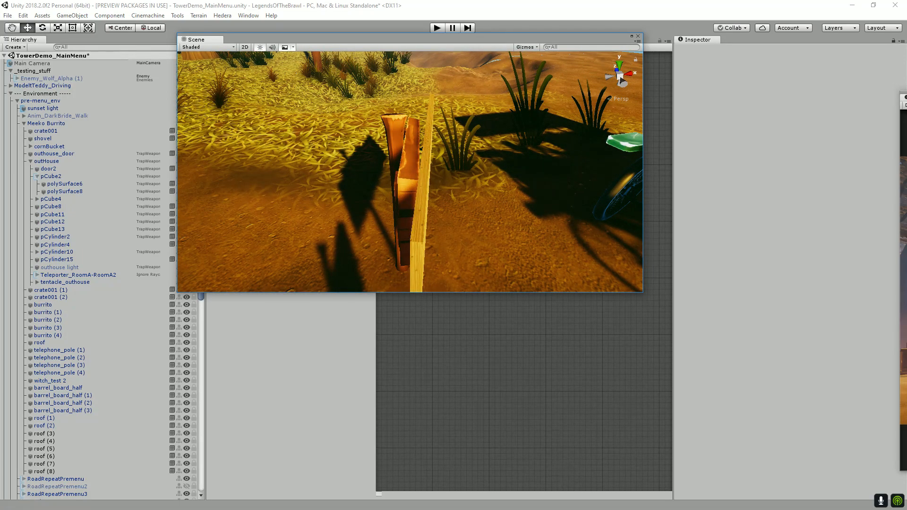
Select roof (6), roof (7) and roof (8) together and scale the panels along their thickness.
{"action": "left_click", "coordinate": [422, 198]}
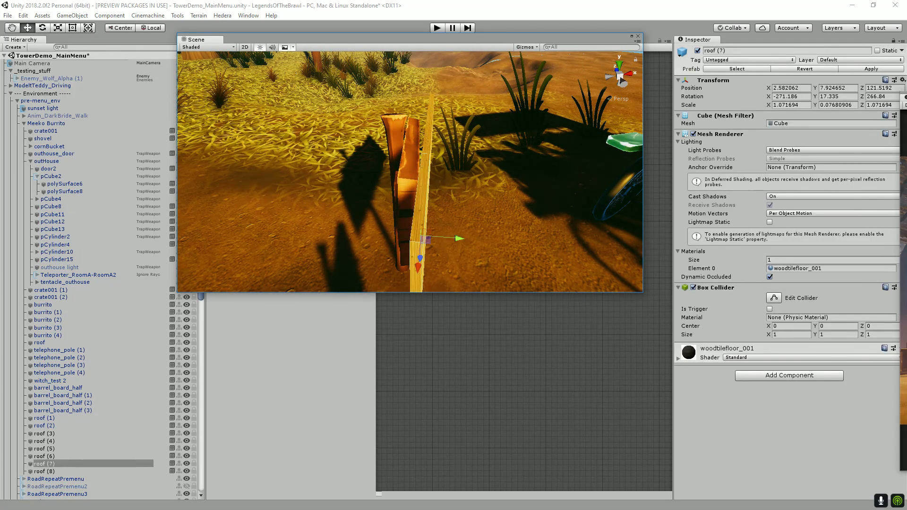
{"action": "left_click", "coordinate": [44, 457]}
{"action": "left_click", "coordinate": [44, 472], "text": "shift"}
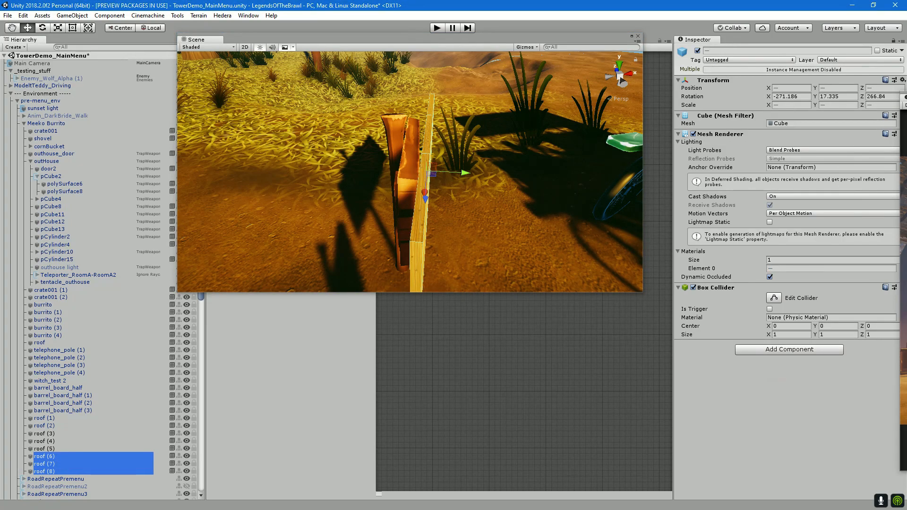
{"action": "key", "text": "r"}
{"action": "left_click_drag", "start_coordinate": [476, 173], "coordinate": [356, 173]}
{"action": "key", "text": "w"}
Rotate the three panels to about 270.6° in Z to parallel the post's crossboards, and shift them against the post.
{"action": "left_click_drag", "start_coordinate": [548, 208], "coordinate": [409, 324], "text": "alt"}
{"action": "key", "text": "e"}
{"action": "left_click_drag", "start_coordinate": [444, 183], "coordinate": [443, 177]}
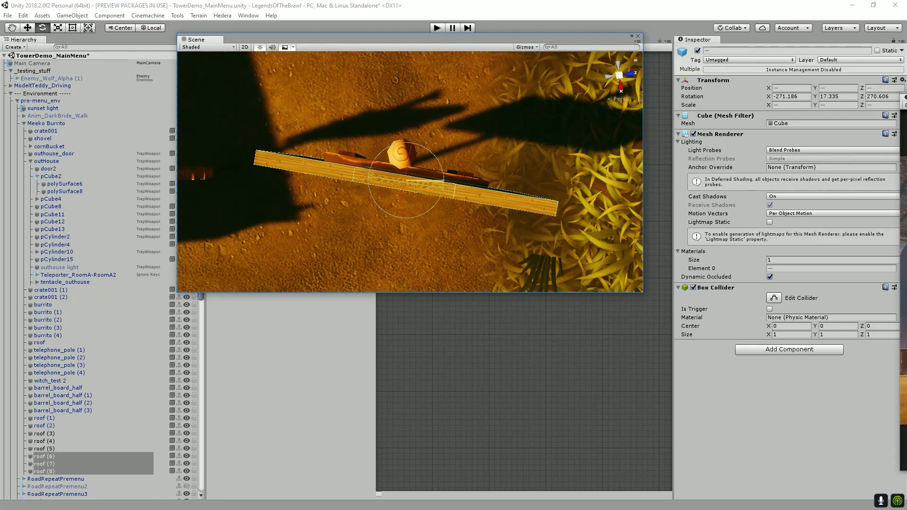
{"action": "key", "text": "w"}
{"action": "left_click_drag", "start_coordinate": [400, 218], "coordinate": [419, 145]}
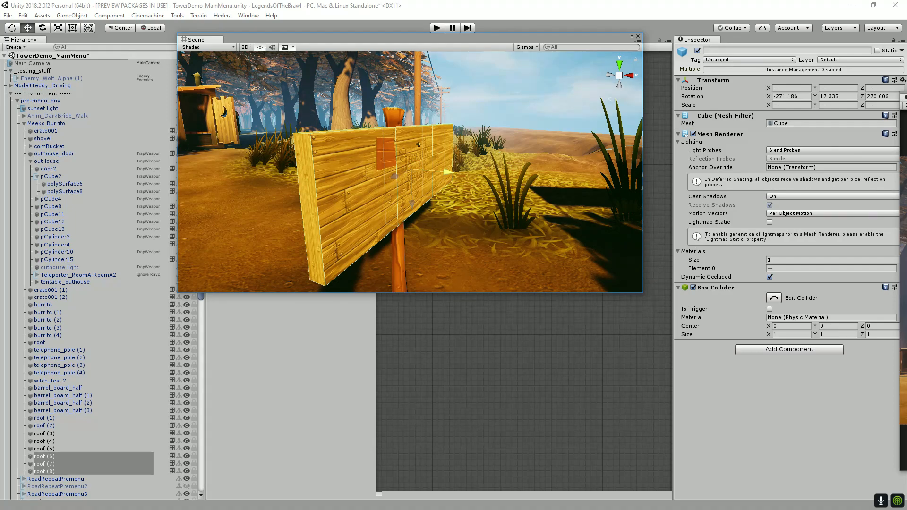
{"action": "left_click_drag", "start_coordinate": [418, 145], "coordinate": [350, 189], "text": "alt"}
{"action": "left_click", "coordinate": [465, 95]}
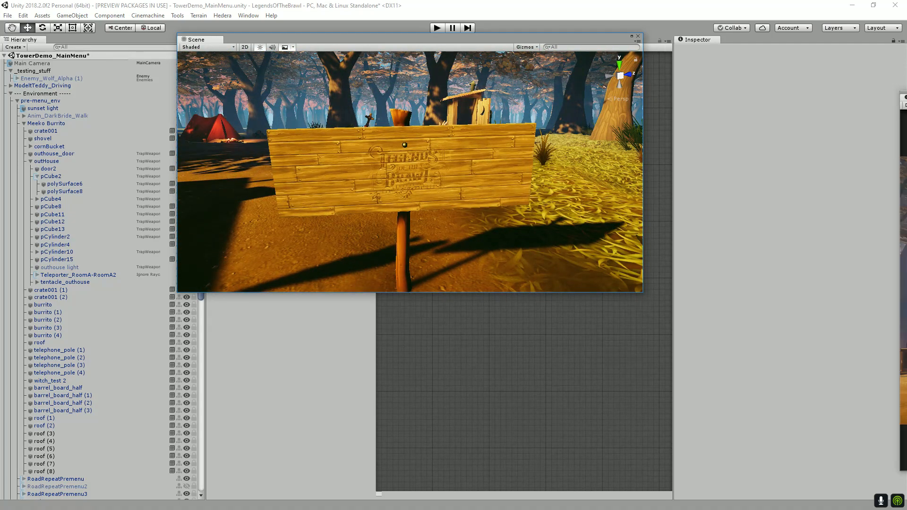
Reselect roof (6) through roof (8) and slightly adjust the sign's height on the post.
{"action": "left_click", "coordinate": [45, 456]}
{"action": "left_click", "coordinate": [44, 471], "text": "shift"}
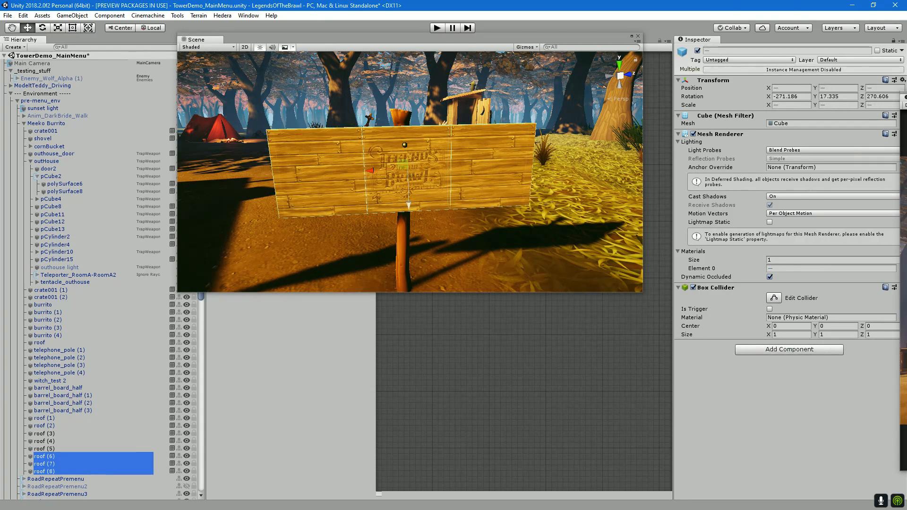
{"action": "left_click_drag", "start_coordinate": [408, 205], "coordinate": [408, 205]}
{"action": "key", "text": "alt"}
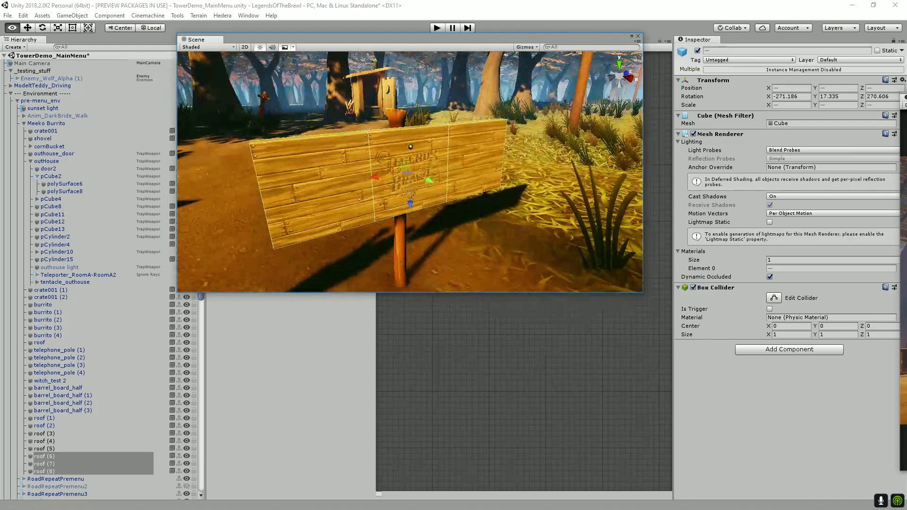
{"action": "left_click_drag", "start_coordinate": [414, 145], "coordinate": [420, 142]}
{"action": "left_click", "coordinate": [418, 95]}
Examine the logo sign from behind, up close and from afar beside the fist sign, burrito stand and car.
{"action": "left_click_drag", "start_coordinate": [419, 95], "coordinate": [411, 155]}
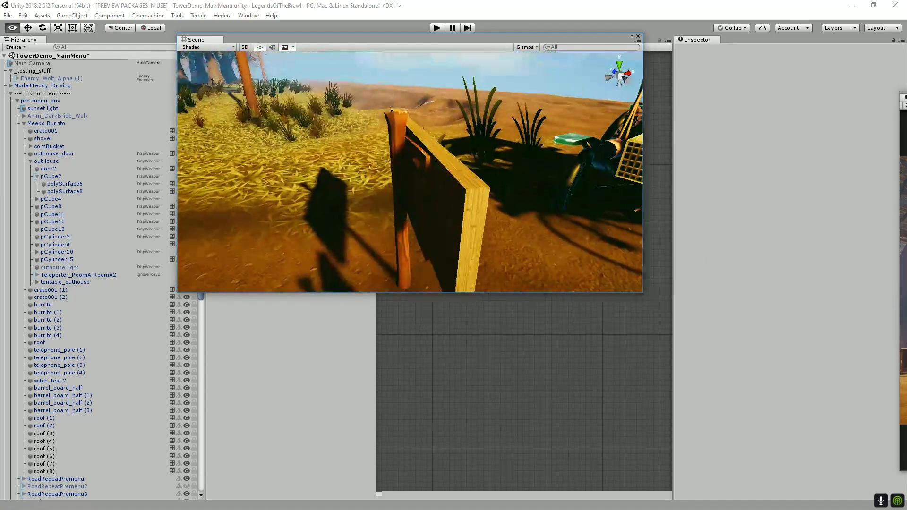
{"action": "left_click_drag", "start_coordinate": [557, 150], "coordinate": [405, 147]}
{"action": "scroll", "coordinate": [404, 146], "scroll_direction": "down", "scroll_amount": 12}
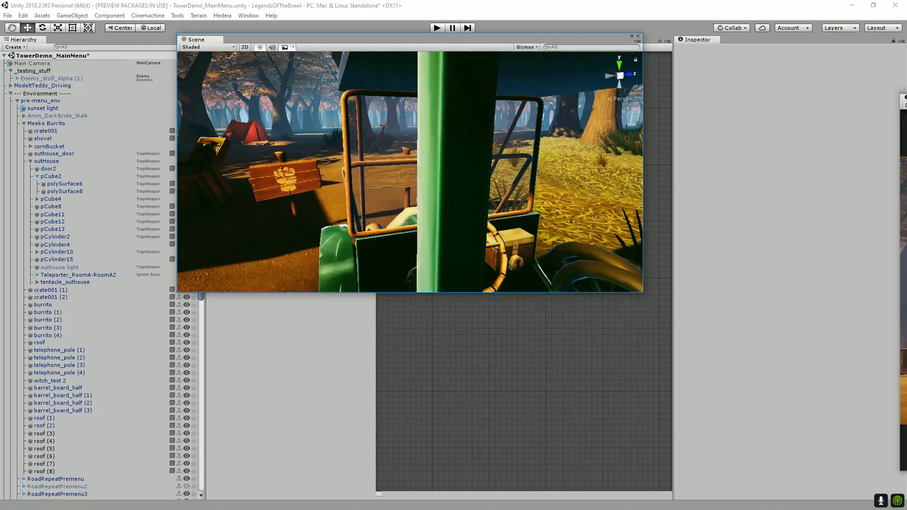
{"action": "scroll", "coordinate": [404, 146], "scroll_direction": "up", "scroll_amount": 14}
{"action": "scroll", "coordinate": [405, 147], "scroll_direction": "up", "scroll_amount": 6}
{"action": "scroll", "coordinate": [404, 146], "scroll_direction": "down", "scroll_amount": 14}
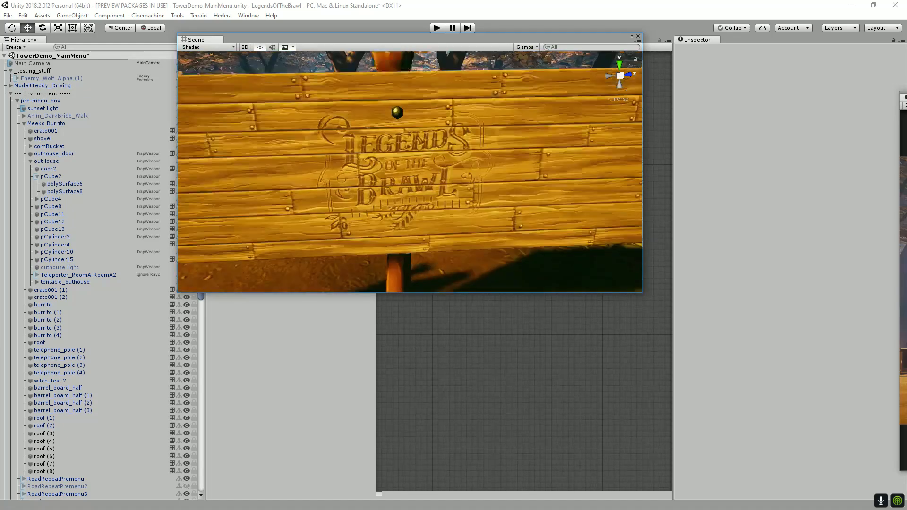
{"action": "scroll", "coordinate": [405, 146], "scroll_direction": "down", "scroll_amount": 5}
{"action": "left_click_drag", "start_coordinate": [404, 147], "coordinate": [548, 149]}
{"action": "scroll", "coordinate": [478, 147], "scroll_direction": "down", "scroll_amount": 5}
{"action": "scroll", "coordinate": [410, 163], "scroll_direction": "down", "scroll_amount": 4}
{"action": "left_click_drag", "start_coordinate": [410, 163], "coordinate": [364, 192]}
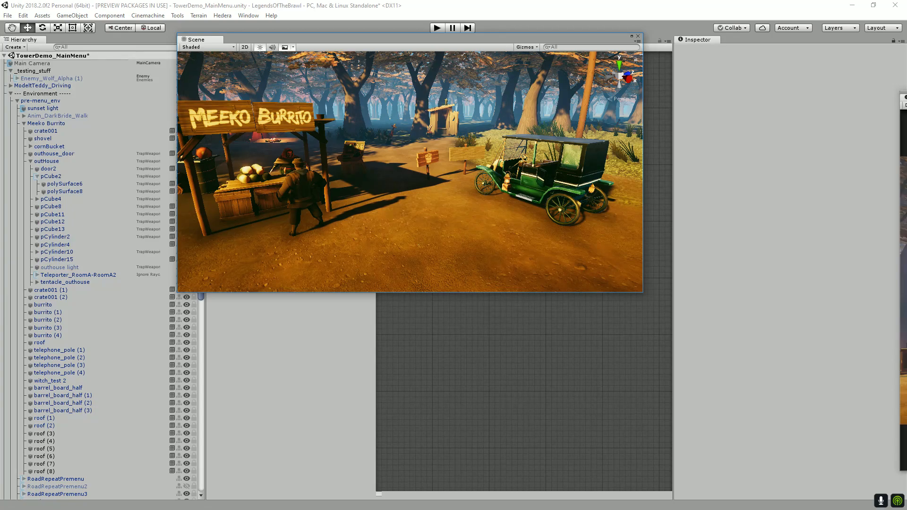
{"action": "left_click_drag", "start_coordinate": [410, 163], "coordinate": [378, 227]}
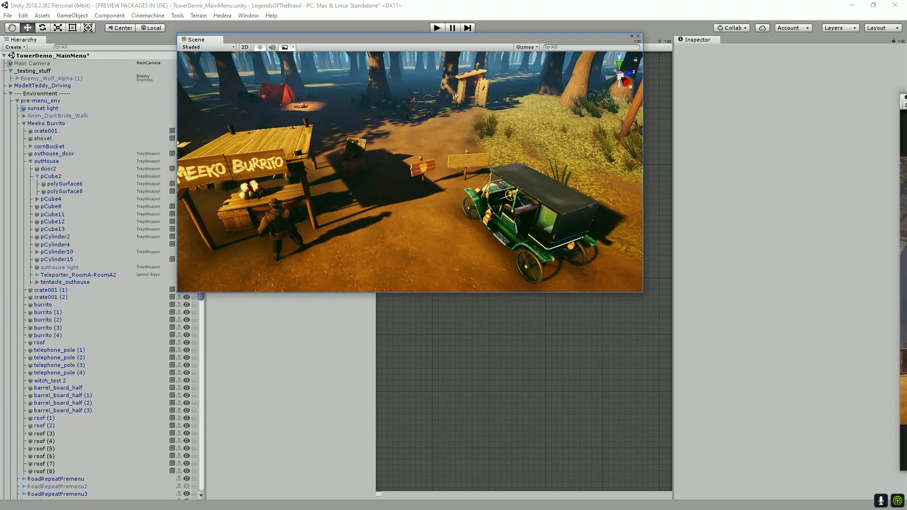
{"action": "scroll", "coordinate": [410, 172], "scroll_direction": "up", "scroll_amount": 10}
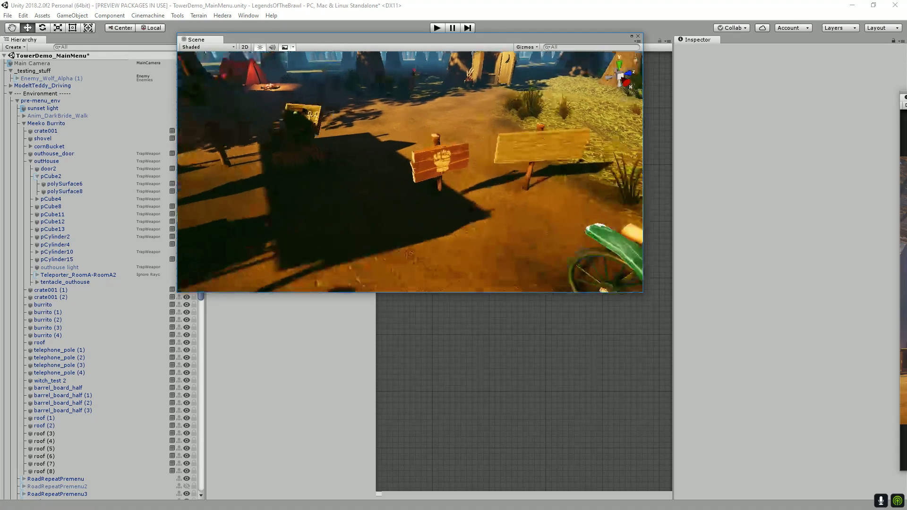
{"action": "left_click_drag", "start_coordinate": [410, 172], "coordinate": [390, 151]}
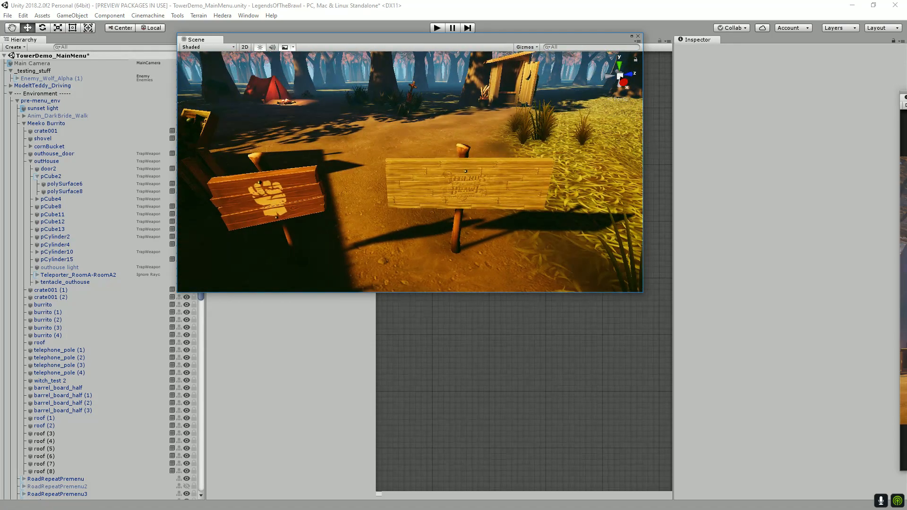
Duplicate the three panels roof (6), roof (7) and roof (8) and move the copies over to the fist sign's post.
{"action": "left_click", "coordinate": [517, 185]}
{"action": "left_click", "coordinate": [44, 456], "text": "shift"}
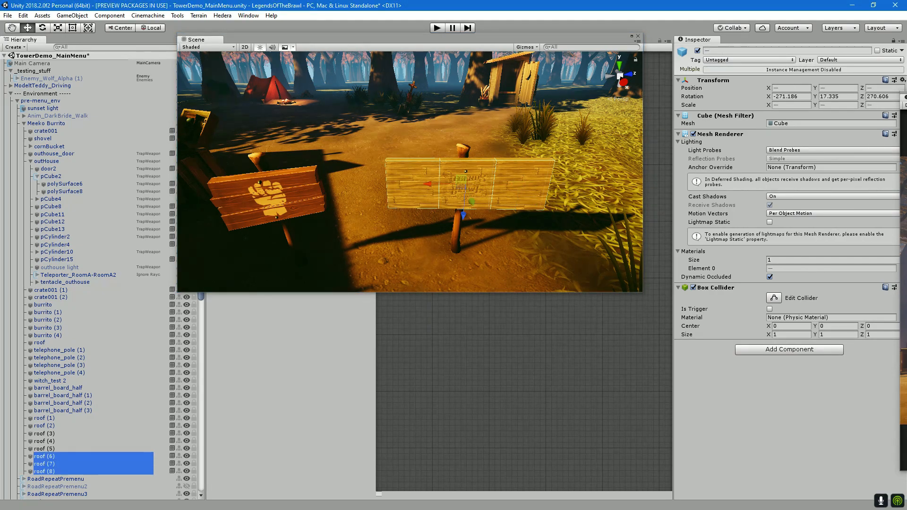
{"action": "key", "text": "ctrl+d"}
{"action": "scroll", "coordinate": [457, 189], "scroll_direction": "down", "scroll_amount": 4}
{"action": "left_click_drag", "start_coordinate": [454, 175], "coordinate": [588, 199]}
Rotate the copied panels roof (9) through roof (11) to about 282.6° in Z and shift them against the fist sign.
{"action": "key", "text": "e"}
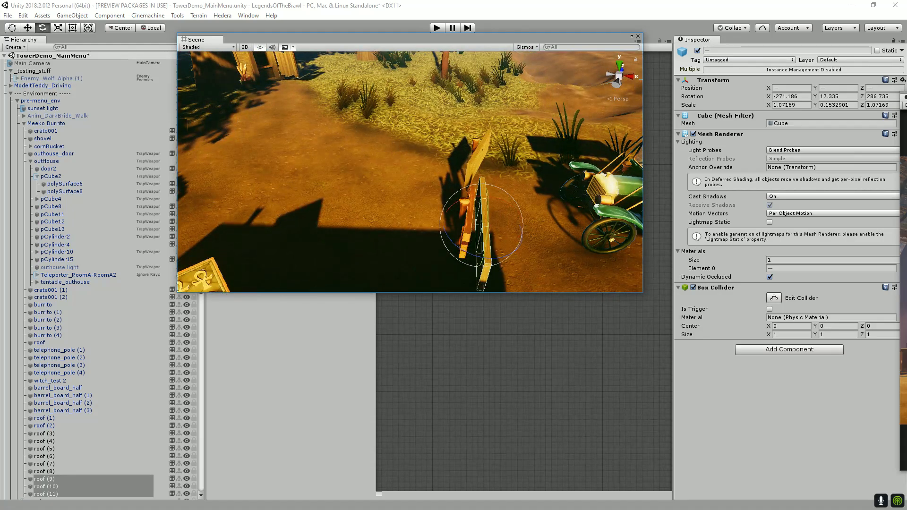
{"action": "left_click_drag", "start_coordinate": [494, 258], "coordinate": [491, 258]}
{"action": "key", "text": "w"}
{"action": "left_click_drag", "start_coordinate": [521, 232], "coordinate": [423, 212]}
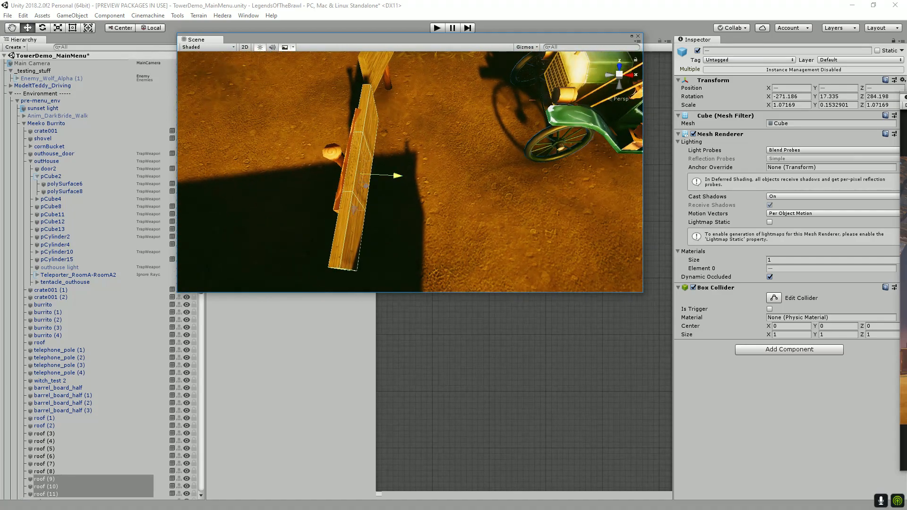
{"action": "left_click_drag", "start_coordinate": [398, 176], "coordinate": [374, 128]}
{"action": "key", "text": "e"}
{"action": "left_click_drag", "start_coordinate": [372, 86], "coordinate": [278, 57], "text": "alt"}
{"action": "key", "text": "w"}
{"action": "left_click_drag", "start_coordinate": [302, 187], "coordinate": [301, 179]}
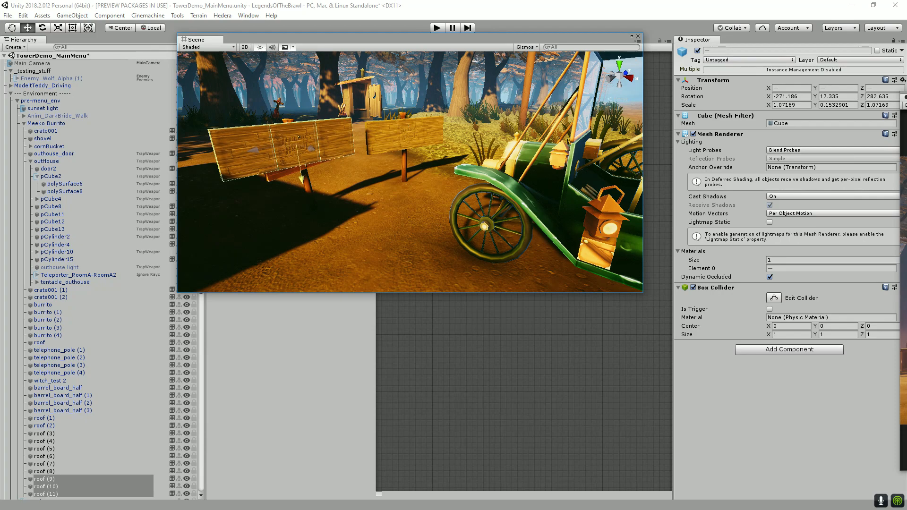
Tilt the copied panels to follow the fist sign's slant, with rotation about -277, 6.8, 272.1, and position them over its boards.
{"action": "key", "text": "e"}
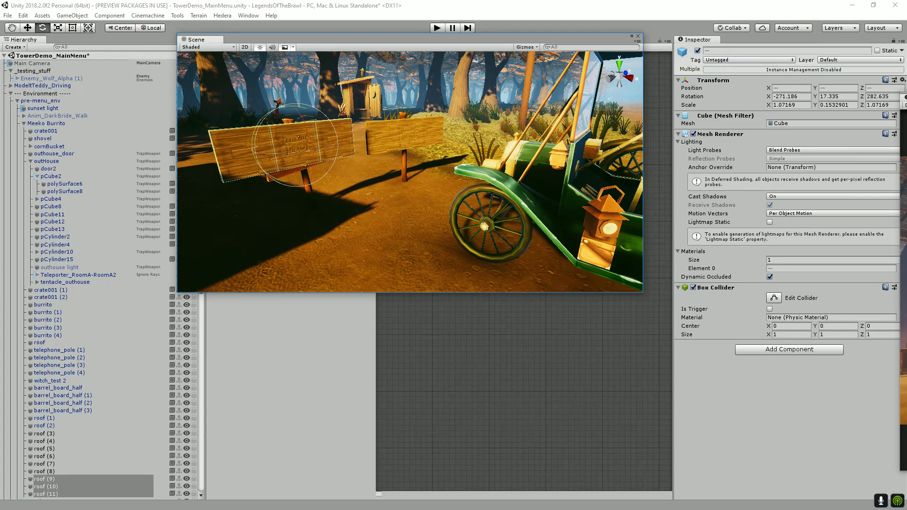
{"action": "scroll", "coordinate": [410, 172], "scroll_direction": "up", "scroll_amount": 3}
{"action": "left_click_drag", "start_coordinate": [303, 152], "coordinate": [394, 186]}
{"action": "left_click_drag", "start_coordinate": [337, 159], "coordinate": [279, 151]}
{"action": "key", "text": "w"}
{"action": "left_click_drag", "start_coordinate": [337, 190], "coordinate": [628, 166]}
{"action": "left_click_drag", "start_coordinate": [479, 194], "coordinate": [377, 198]}
Replace the logo material on the copied middle panel, roof (9), with the plain woodtilefloor_001 material.
{"action": "scroll", "coordinate": [410, 171], "scroll_direction": "down", "scroll_amount": 3}
{"action": "scroll", "coordinate": [410, 172], "scroll_direction": "up", "scroll_amount": 4}
{"action": "scroll", "coordinate": [410, 172], "scroll_direction": "up", "scroll_amount": 3}
{"action": "left_click", "coordinate": [373, 189]}
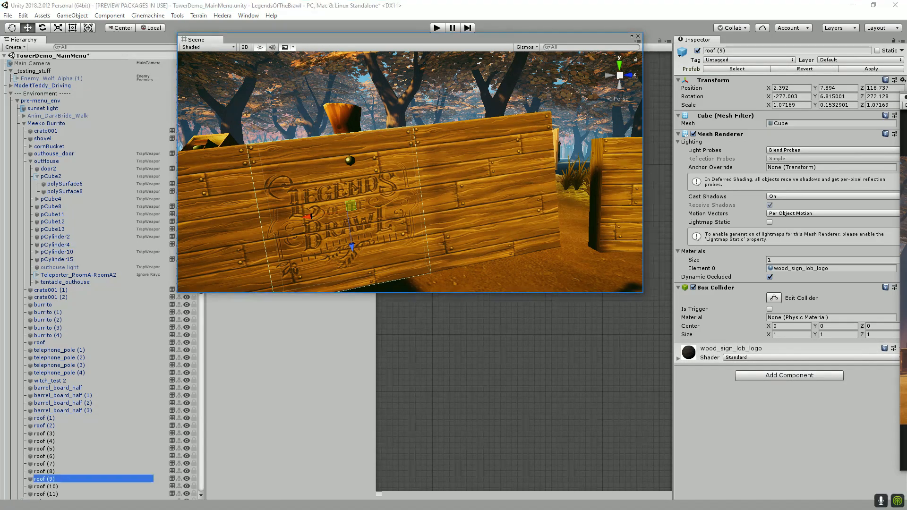
{"action": "left_click_drag", "start_coordinate": [1, 283], "coordinate": [830, 268]}
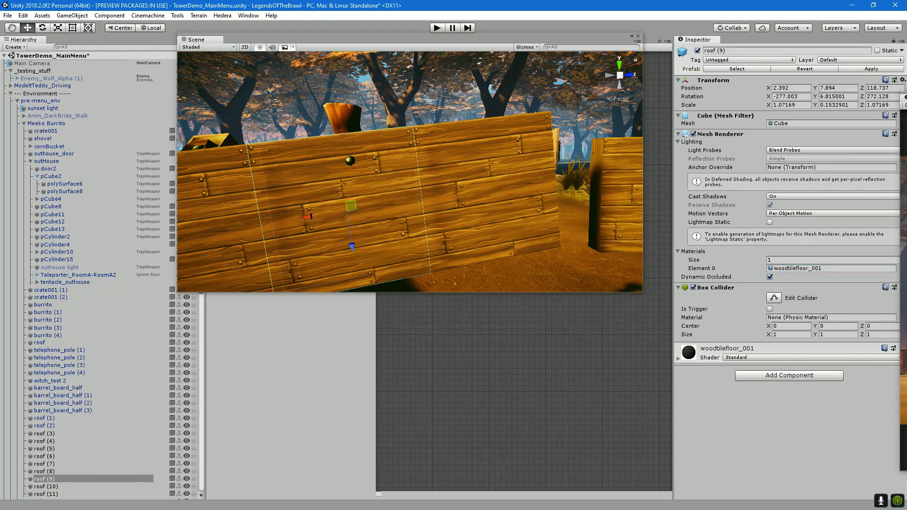
Examine the plain slanted sign and the logo sign from several distances around the burrito stand and the car.
{"action": "scroll", "coordinate": [410, 172], "scroll_direction": "down", "scroll_amount": 8}
{"action": "left_click_drag", "start_coordinate": [359, 180], "coordinate": [562, 185]}
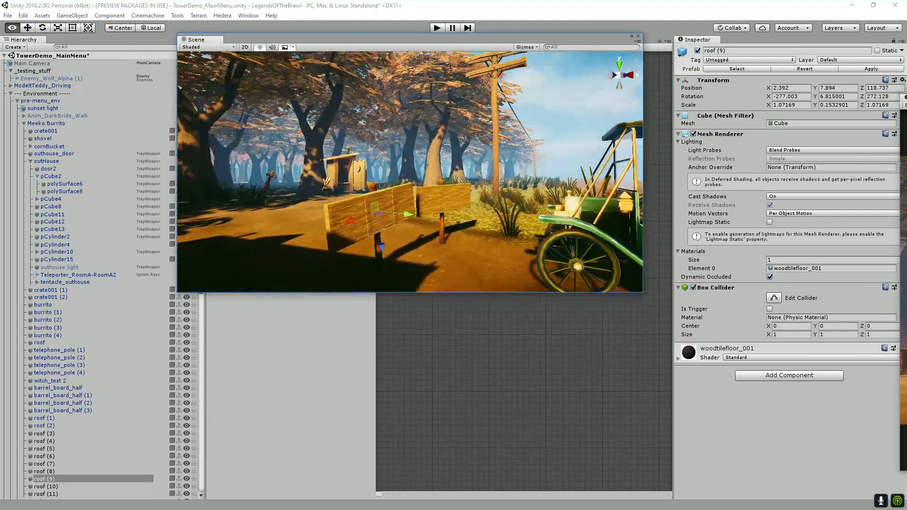
{"action": "left_click", "coordinate": [572, 107]}
{"action": "left_click_drag", "start_coordinate": [520, 141], "coordinate": [473, 196]}
{"action": "scroll", "coordinate": [410, 172], "scroll_direction": "down", "scroll_amount": 4}
{"action": "scroll", "coordinate": [425, 172], "scroll_direction": "down", "scroll_amount": 3}
{"action": "scroll", "coordinate": [410, 172], "scroll_direction": "down", "scroll_amount": 3}
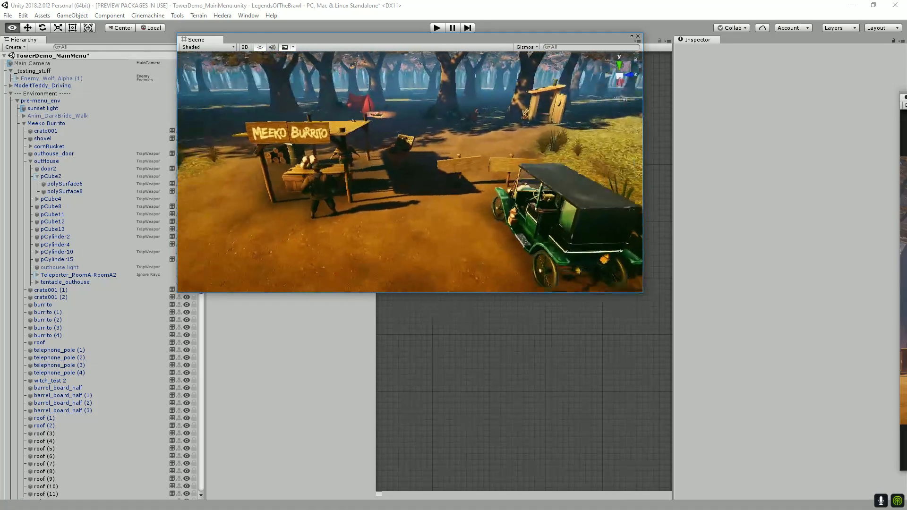
{"action": "left_click_drag", "start_coordinate": [410, 172], "coordinate": [380, 127]}
{"action": "scroll", "coordinate": [410, 172], "scroll_direction": "up", "scroll_amount": 3}
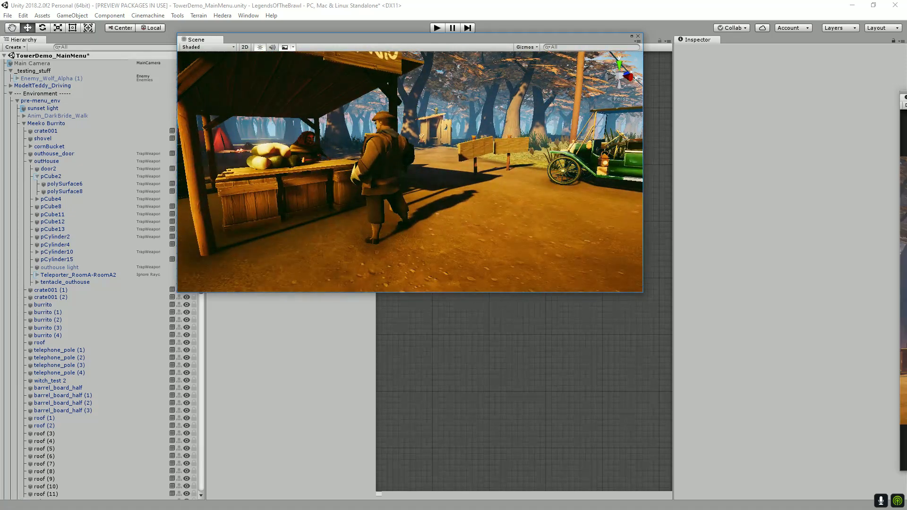
{"action": "left_click_drag", "start_coordinate": [410, 172], "coordinate": [449, 194]}
{"action": "left_click_drag", "start_coordinate": [410, 172], "coordinate": [420, 137]}
{"action": "scroll", "coordinate": [410, 172], "scroll_direction": "down", "scroll_amount": 3}
{"action": "left_click_drag", "start_coordinate": [410, 172], "coordinate": [430, 119]}
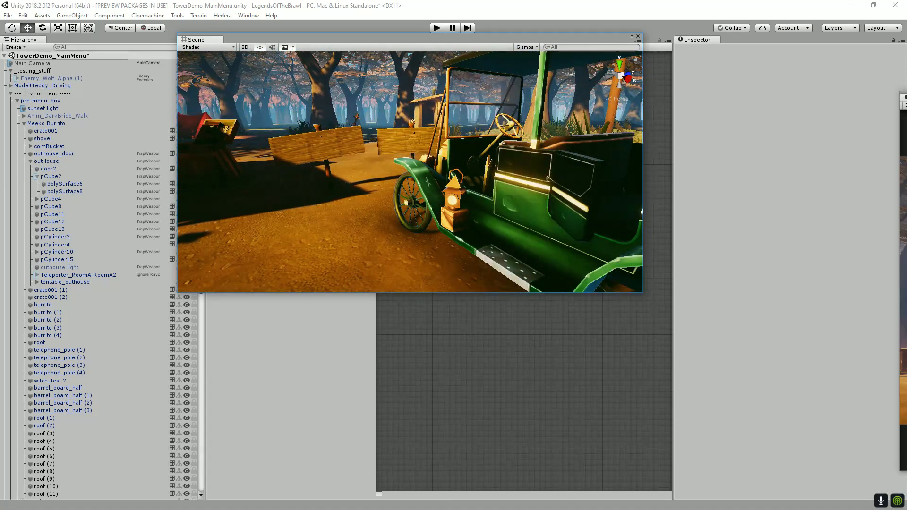
Inspect the Legends of the Brawl carving up close, and view the whole camp from afar.
{"action": "left_click_drag", "start_coordinate": [410, 172], "coordinate": [435, 208]}
{"action": "scroll", "coordinate": [410, 172], "scroll_direction": "up", "scroll_amount": 3}
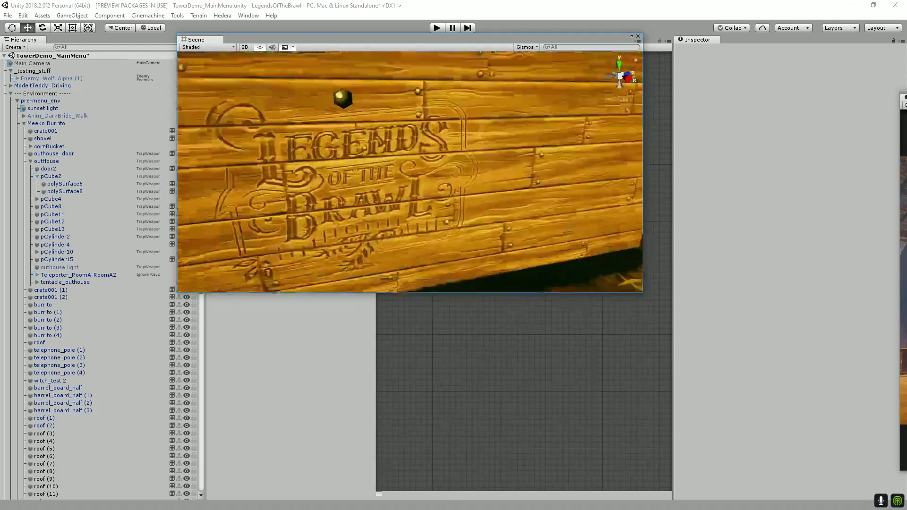
{"action": "left_click_drag", "start_coordinate": [410, 172], "coordinate": [401, 203]}
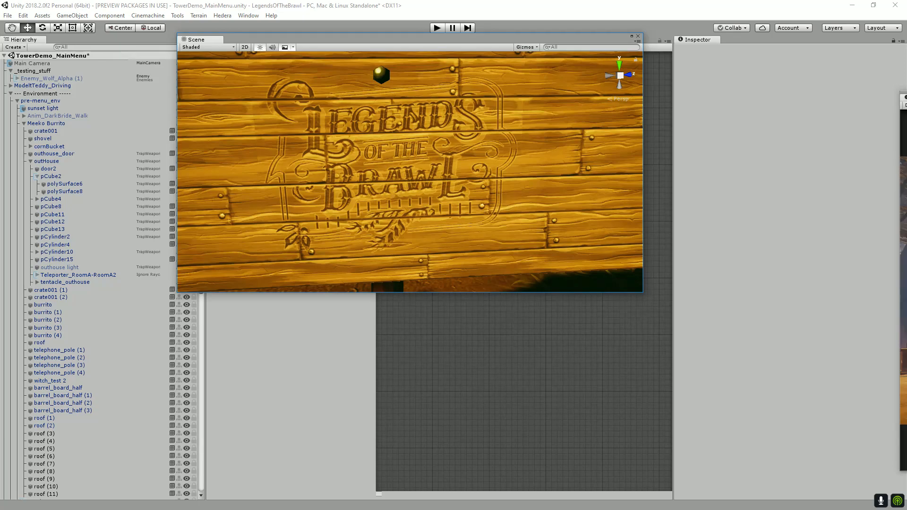
{"action": "scroll", "coordinate": [410, 172], "scroll_direction": "down", "scroll_amount": 15}
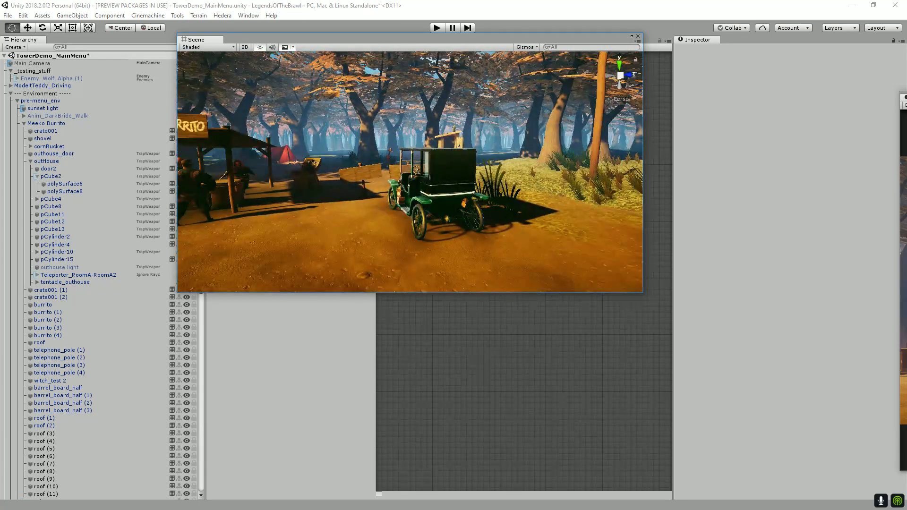
{"action": "left_click_drag", "start_coordinate": [410, 172], "coordinate": [558, 177]}
{"action": "left_click_drag", "start_coordinate": [410, 172], "coordinate": [455, 189]}
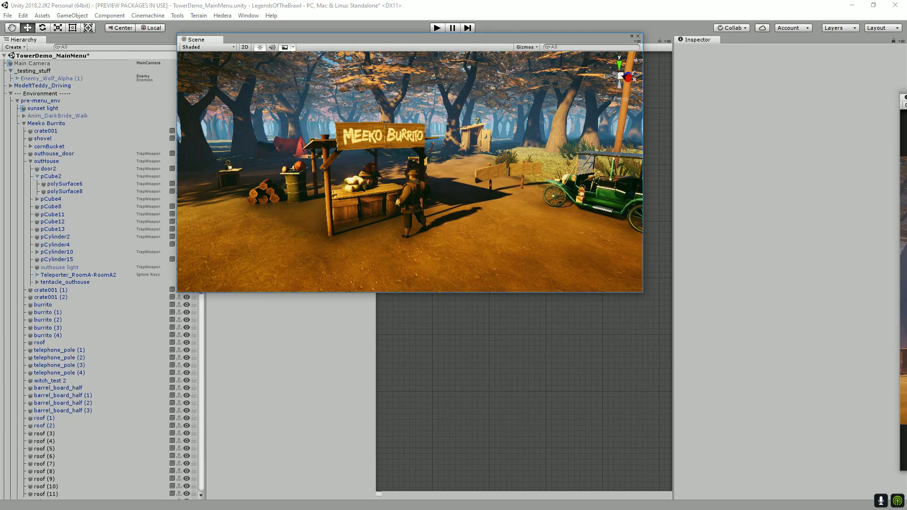
{"action": "left_click_drag", "start_coordinate": [410, 172], "coordinate": [418, 196]}
{"action": "left_click_drag", "start_coordinate": [470, 140], "coordinate": [548, 103]}
Bring the Game view into the workspace, collapse pre-menu_env, and rename Main Camera (1) as pre-menu camera.
{"action": "left_click_drag", "start_coordinate": [905, 94], "coordinate": [247, 107]}
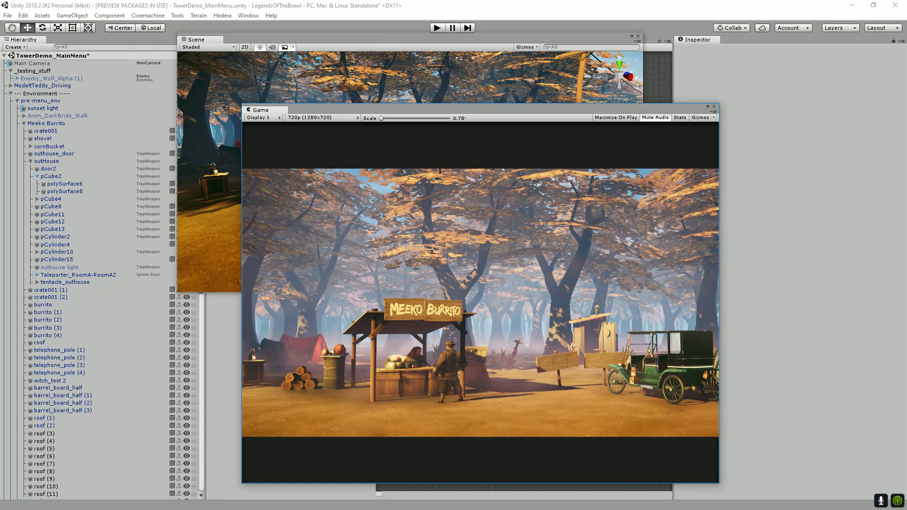
{"action": "left_click_drag", "start_coordinate": [295, 108], "coordinate": [484, 92]}
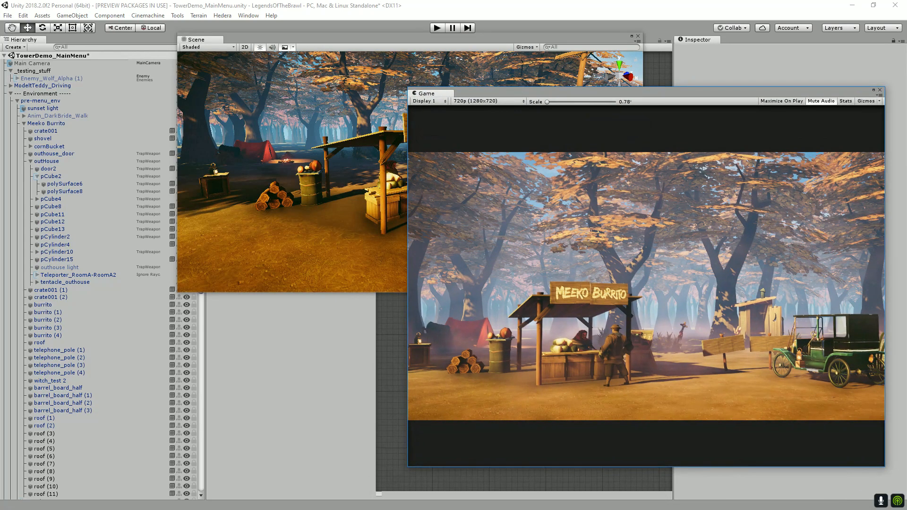
{"action": "left_click", "coordinate": [17, 100]}
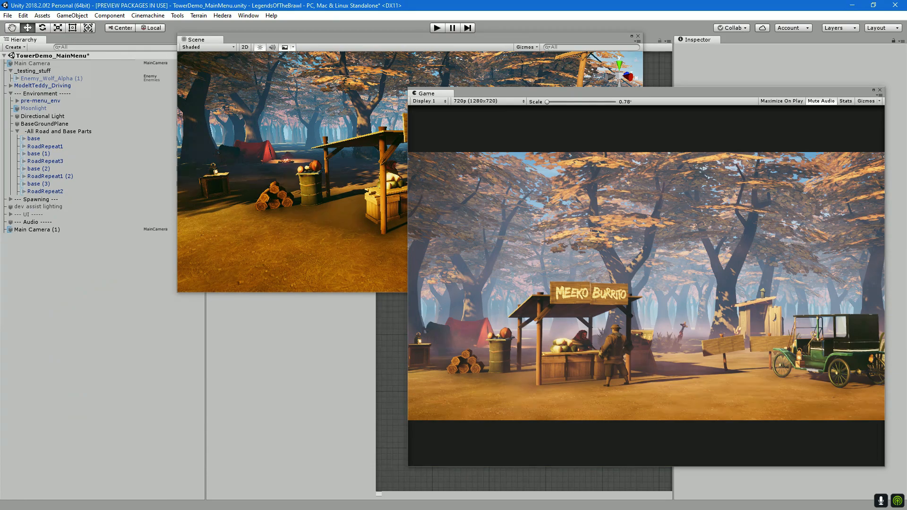
{"action": "left_click", "coordinate": [37, 229]}
{"action": "key", "text": "F2"}
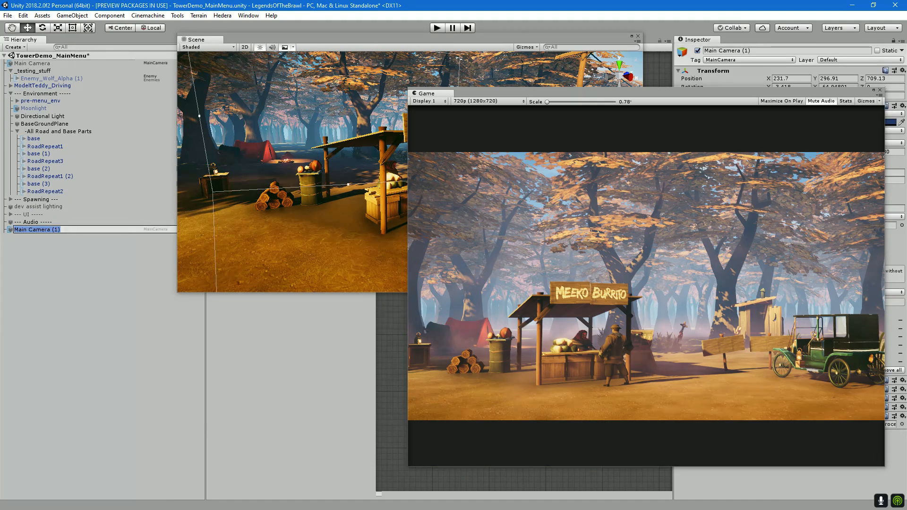
{"action": "type", "text": "pre-menu camera"}
{"action": "key", "text": "Return"}
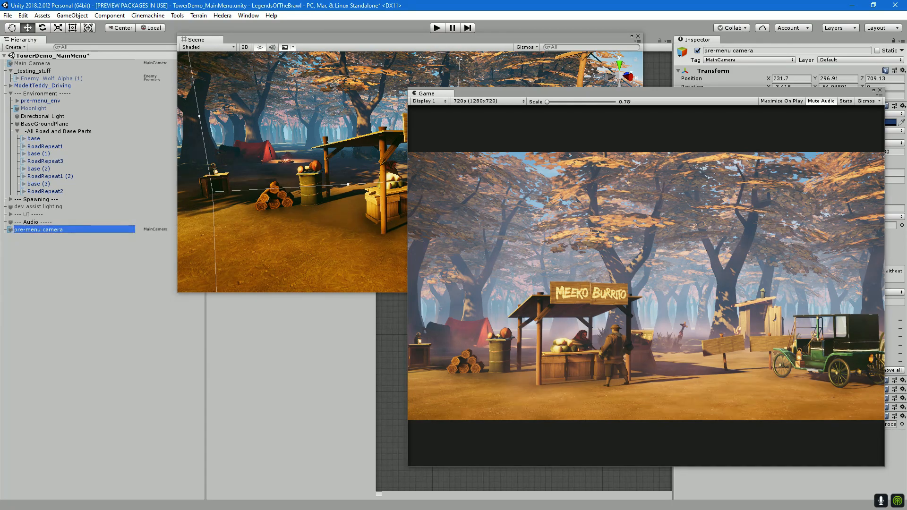
Reposition the Game view to expose the camera's settings, and copy the pre-menu camera's Transform component.
{"action": "left_click_drag", "start_coordinate": [543, 92], "coordinate": [612, 93]}
{"action": "scroll", "coordinate": [330, 180], "scroll_direction": "down", "scroll_amount": 12}
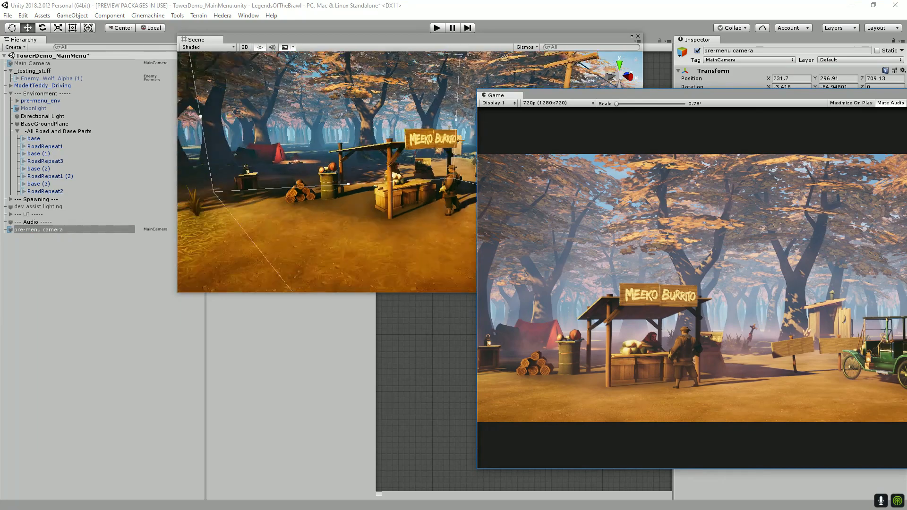
{"action": "left_click_drag", "start_coordinate": [406, 173], "coordinate": [198, 223]}
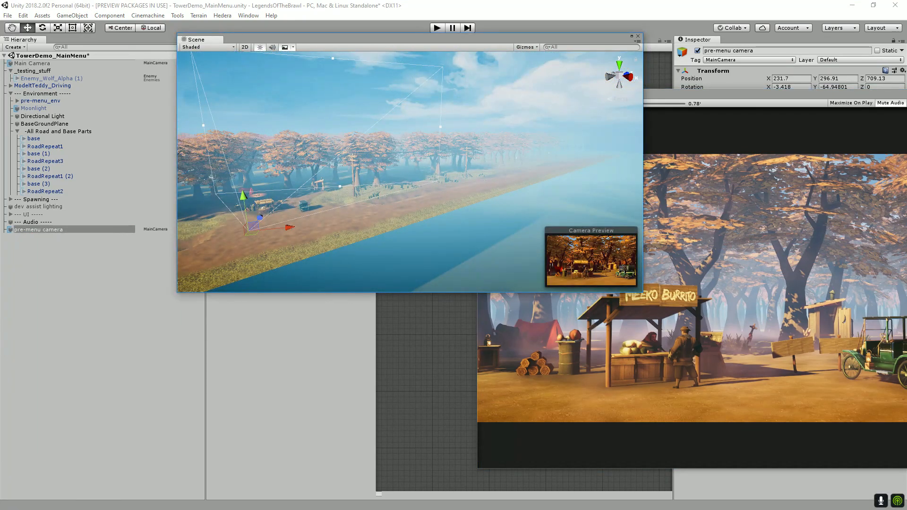
{"action": "left_click_drag", "start_coordinate": [704, 95], "coordinate": [520, 145]}
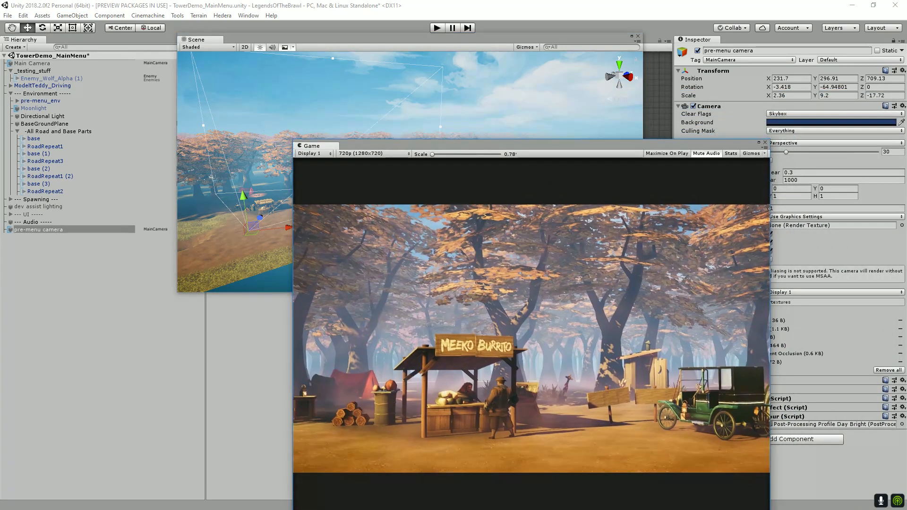
{"action": "left_click", "coordinate": [678, 71]}
{"action": "left_click", "coordinate": [678, 71]}
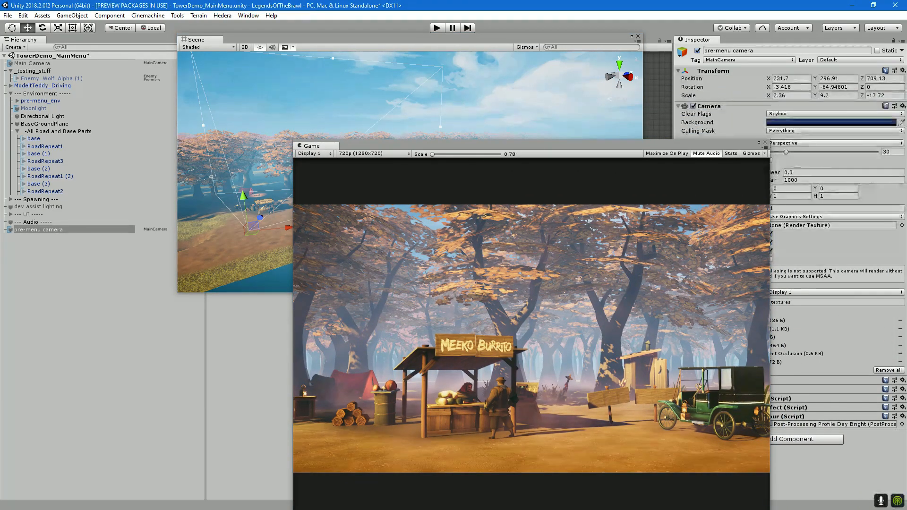
{"action": "right_click", "coordinate": [713, 71]}
{"action": "left_click", "coordinate": [751, 112]}
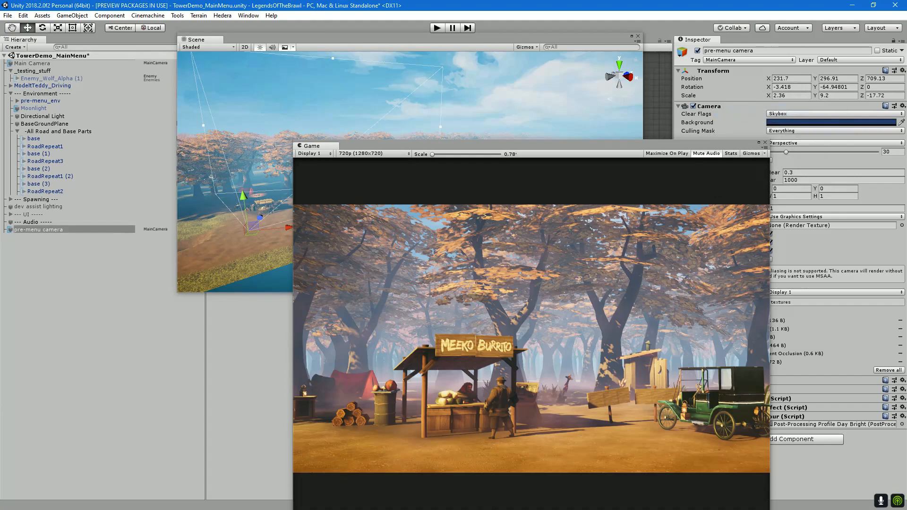
Move and turn the pre-menu camera to face the outhouse door, near position 178.2, 295.1, 745.9.
{"action": "left_click", "coordinate": [500, 39]}
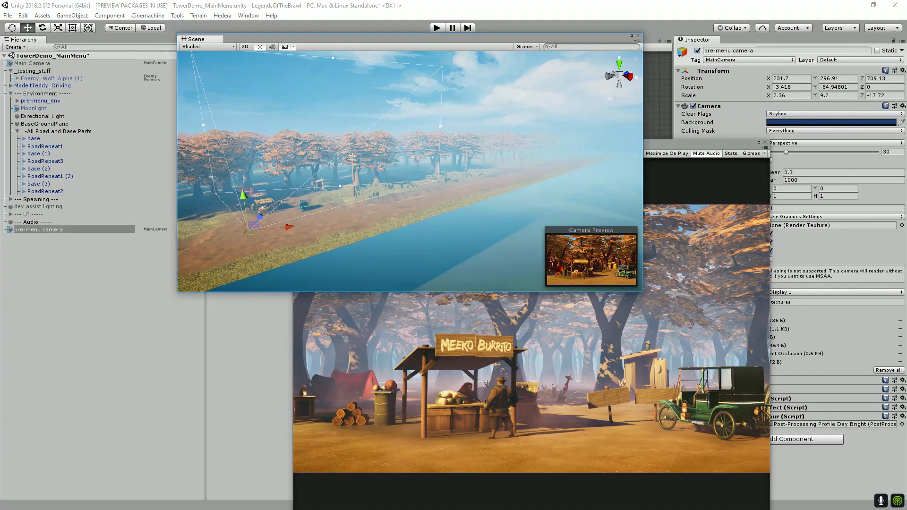
{"action": "left_click_drag", "start_coordinate": [251, 232], "coordinate": [246, 197]}
{"action": "key", "text": "e"}
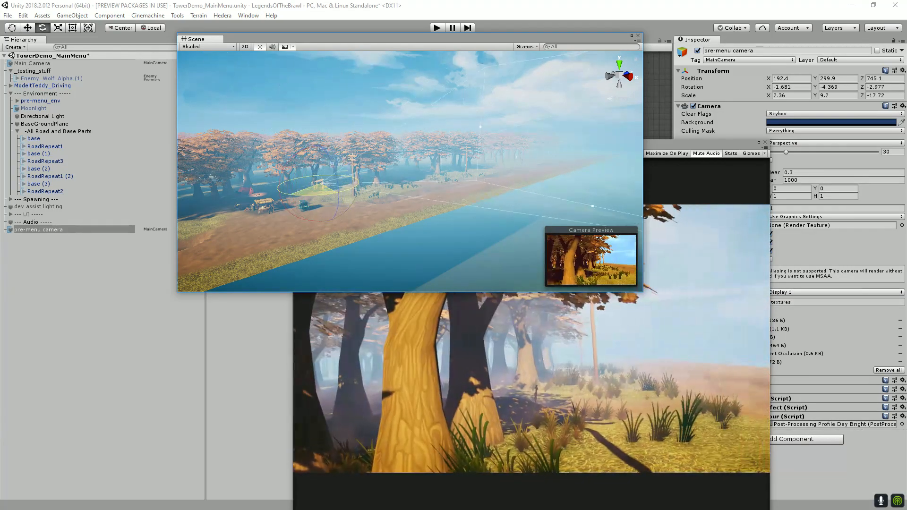
{"action": "key", "text": "w"}
{"action": "mouse_move", "coordinate": [336, 191]}
{"action": "left_mouse_down"}
{"action": "mouse_move", "coordinate": [323, 196]}
{"action": "mouse_move", "coordinate": [310, 183]}
{"action": "mouse_move", "coordinate": [337, 181]}
{"action": "mouse_move", "coordinate": [324, 194]}
{"action": "left_mouse_up"}
{"action": "left_click_drag", "start_coordinate": [306, 150], "coordinate": [306, 151]}
{"action": "left_click_drag", "start_coordinate": [342, 182], "coordinate": [345, 181]}
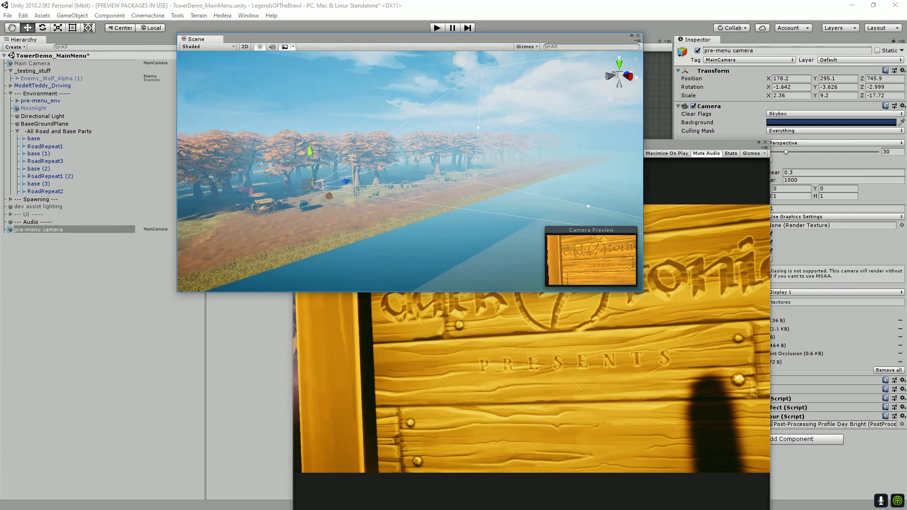
Spread the Scene and Game views apart and shift the pre-menu camera to about 178.36 in X to frame the dark tonic logo.
{"action": "left_click", "coordinate": [531, 378]}
{"action": "left_click_drag", "start_coordinate": [330, 145], "coordinate": [450, 139]}
{"action": "left_click_drag", "start_coordinate": [401, 38], "coordinate": [324, 30]}
{"action": "double_click", "coordinate": [38, 230]}
{"action": "left_click_drag", "start_coordinate": [330, 165], "coordinate": [397, 166]}
{"action": "scroll", "coordinate": [333, 163], "scroll_direction": "up", "scroll_amount": 4}
{"action": "scroll", "coordinate": [333, 163], "scroll_direction": "up", "scroll_amount": 5}
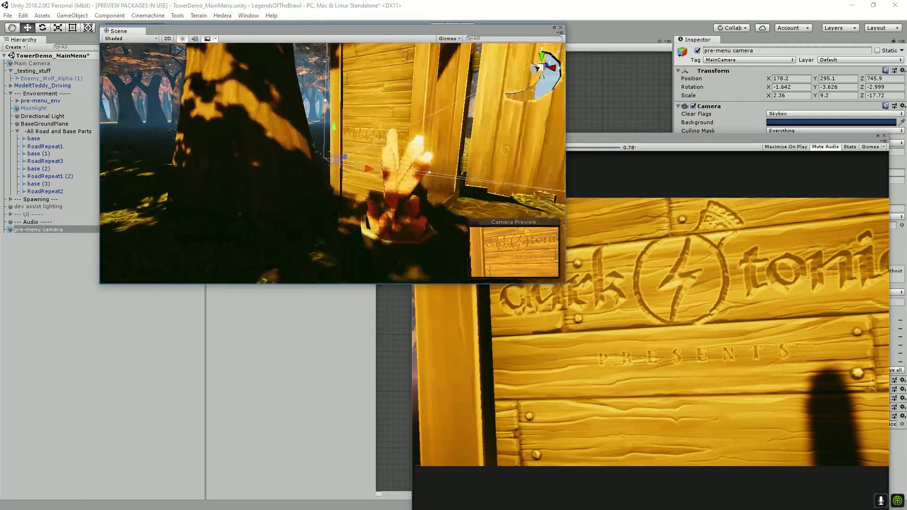
{"action": "left_click_drag", "start_coordinate": [332, 163], "coordinate": [397, 164]}
{"action": "scroll", "coordinate": [359, 163], "scroll_direction": "up", "scroll_amount": 3}
{"action": "left_click_drag", "start_coordinate": [333, 163], "coordinate": [399, 164]}
{"action": "scroll", "coordinate": [350, 164], "scroll_direction": "down", "scroll_amount": 5}
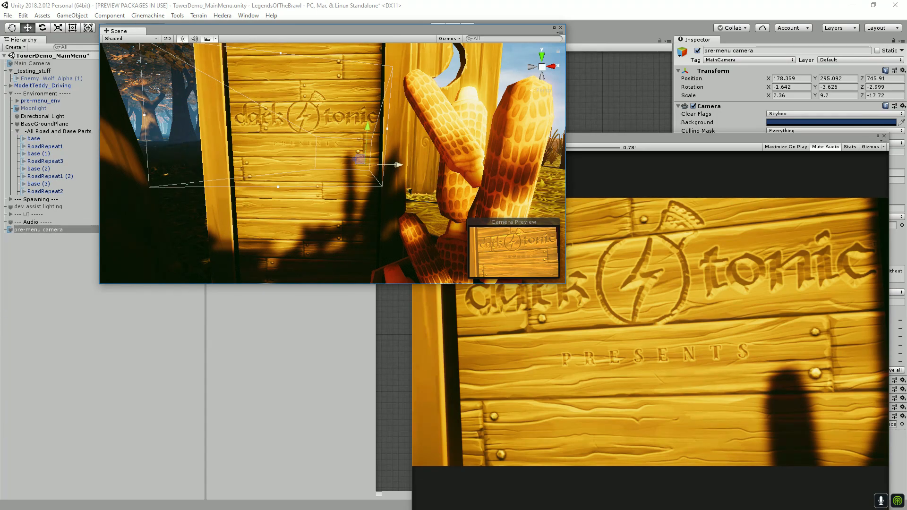
Bring the whole Game view on screen and raise the pre-menu camera to about 295.31 in Y.
{"action": "left_click_drag", "start_coordinate": [638, 137], "coordinate": [645, 101]}
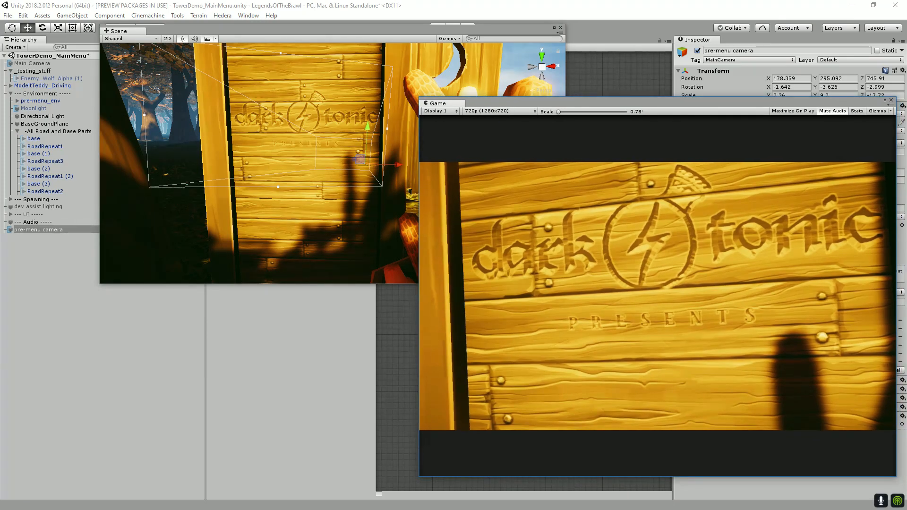
{"action": "left_click_drag", "start_coordinate": [367, 126], "coordinate": [372, 66]}
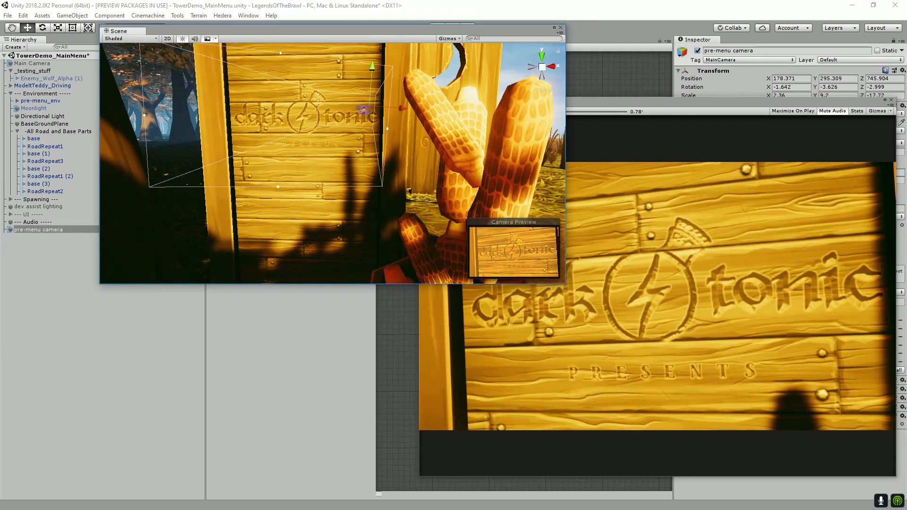
{"action": "left_click", "coordinate": [661, 101]}
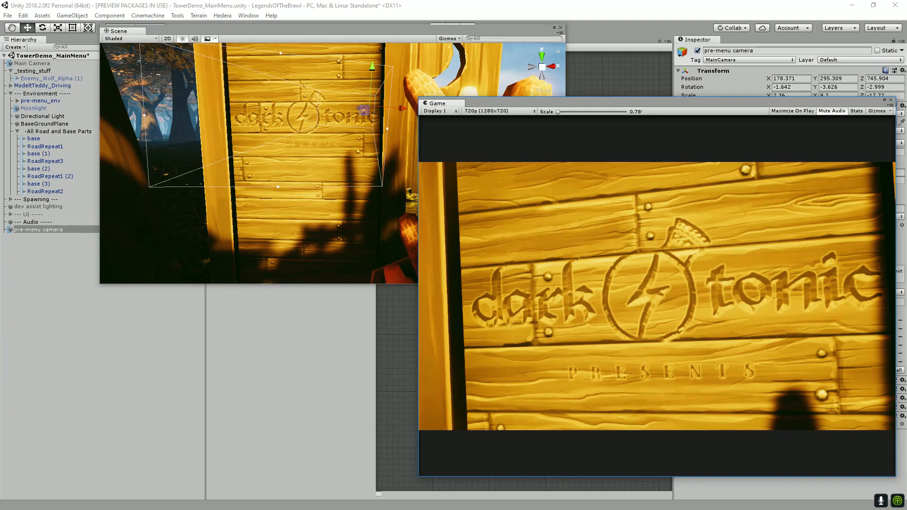
Turn the pre-menu camera to rotation about -1.1, 6.3, -0.4 and shift it to about 178.04, 295.33, 745.95 to level the logo.
{"action": "left_click_drag", "start_coordinate": [402, 108], "coordinate": [311, 96]}
{"action": "key", "text": "e"}
{"action": "key", "text": "w"}
{"action": "key", "text": "e"}
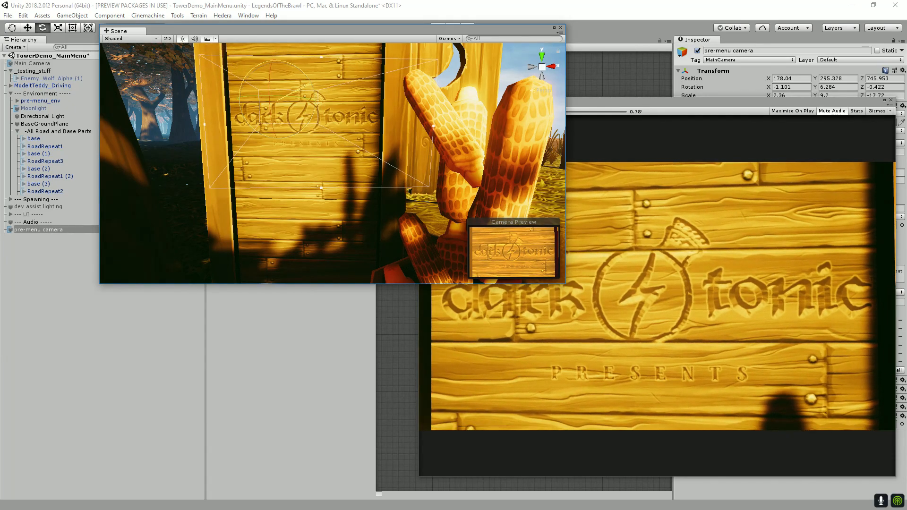
{"action": "key", "text": "w"}
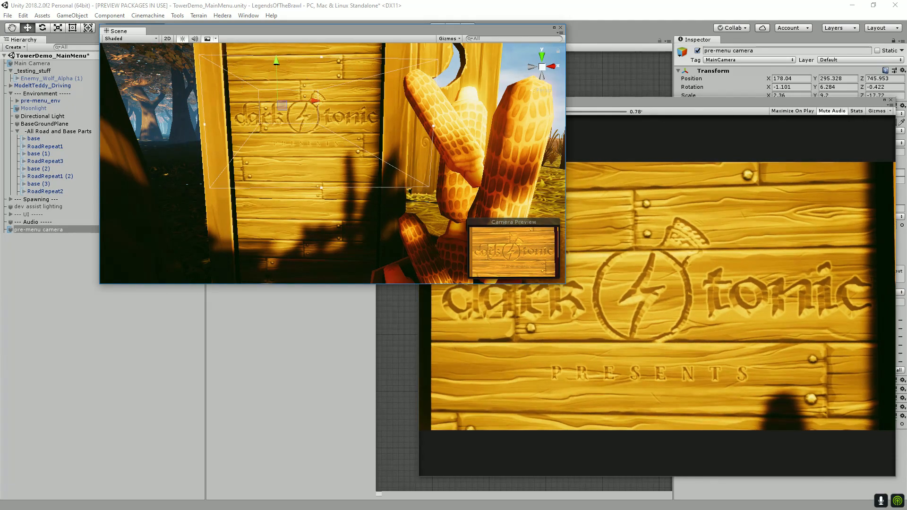
Shift the pre-menu camera to about 178.06, 295.33, 746.12 and maximize the Game view to check the dark tonic logo.
{"action": "key", "text": "f"}
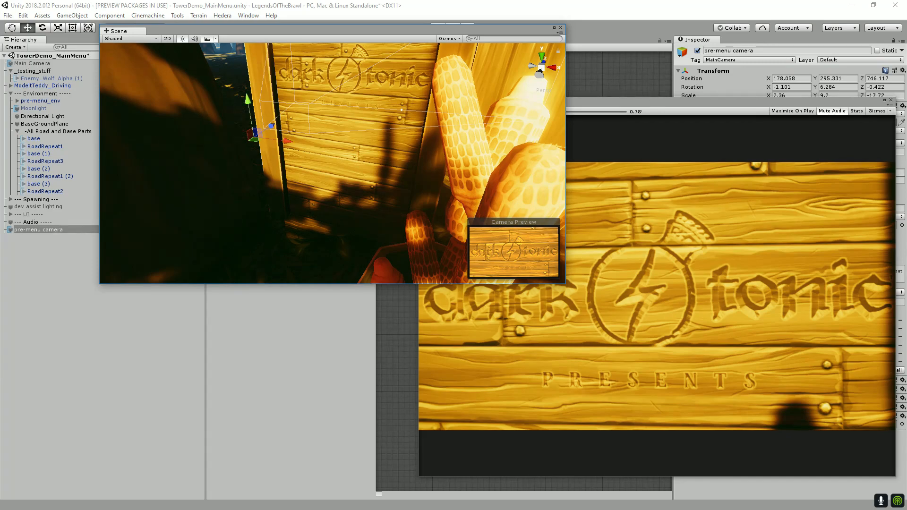
{"action": "left_click_drag", "start_coordinate": [118, 31], "coordinate": [54, 10]}
{"action": "left_click_drag", "start_coordinate": [567, 101], "coordinate": [409, 73]}
{"action": "left_click", "coordinate": [726, 72]}
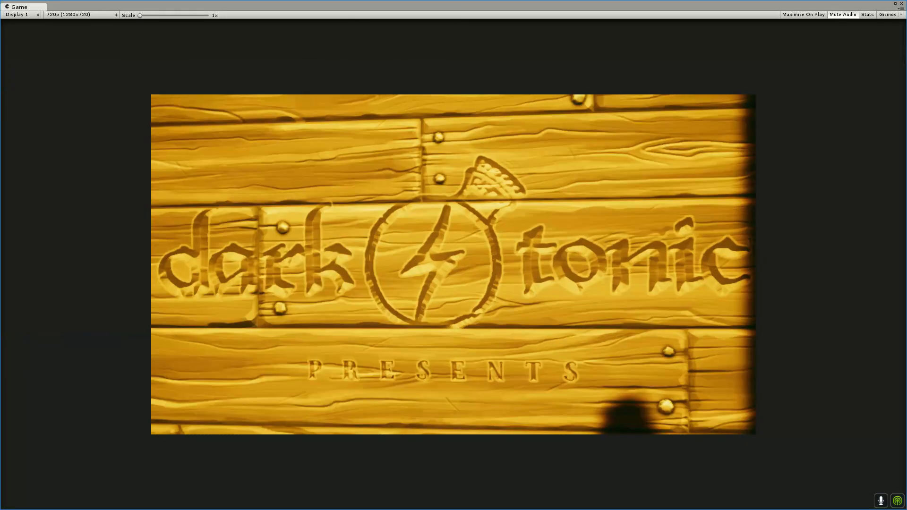
Preview the logo shot at 4k (3840x2160), return to 720p (1280x720), and restore the Game view's size.
{"action": "left_click", "coordinate": [80, 15]}
{"action": "left_click", "coordinate": [71, 118]}
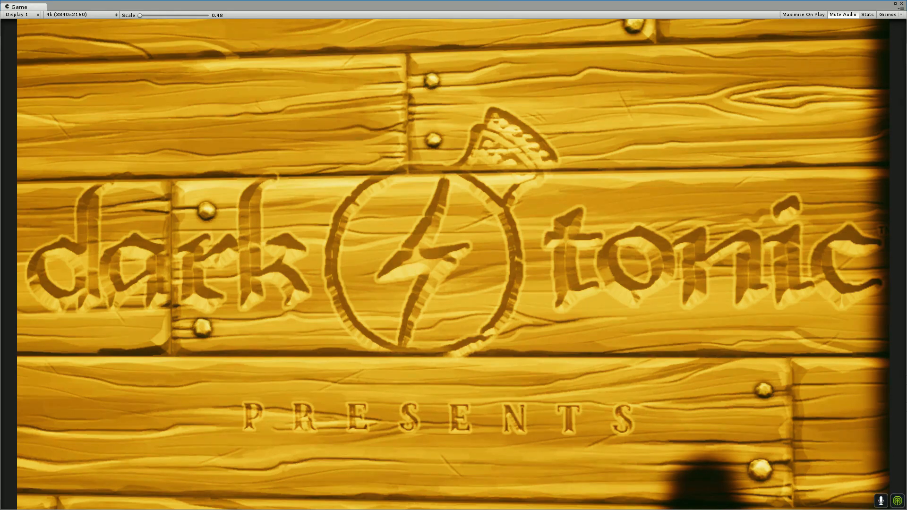
{"action": "left_click", "coordinate": [81, 14]}
{"action": "left_click", "coordinate": [70, 101]}
{"action": "left_click", "coordinate": [81, 14]}
{"action": "left_click", "coordinate": [71, 87]}
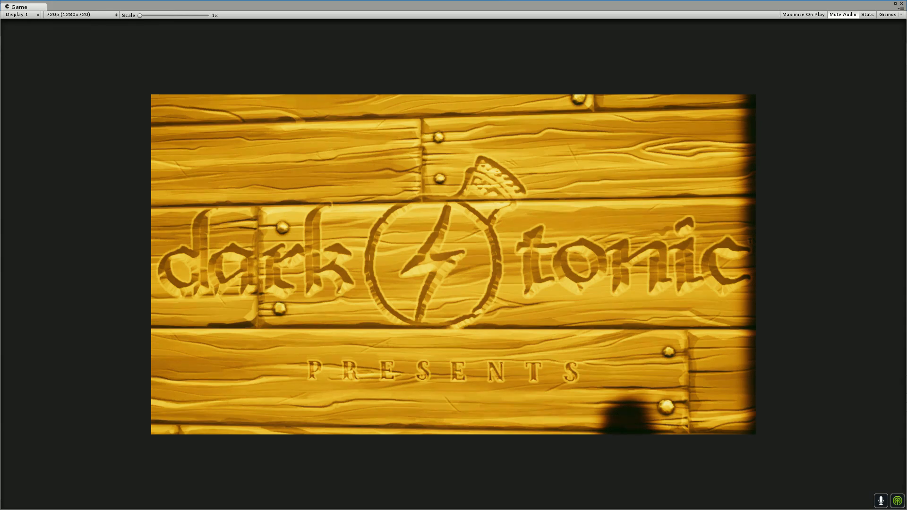
{"action": "left_click", "coordinate": [895, 3]}
Place the Game view beside the Scene view and pull the pre-menu camera back to about 178.0, 295.32, 745.56.
{"action": "left_click_drag", "start_coordinate": [279, 75], "coordinate": [399, 90]}
{"action": "scroll", "coordinate": [268, 143], "scroll_direction": "down", "scroll_amount": 3}
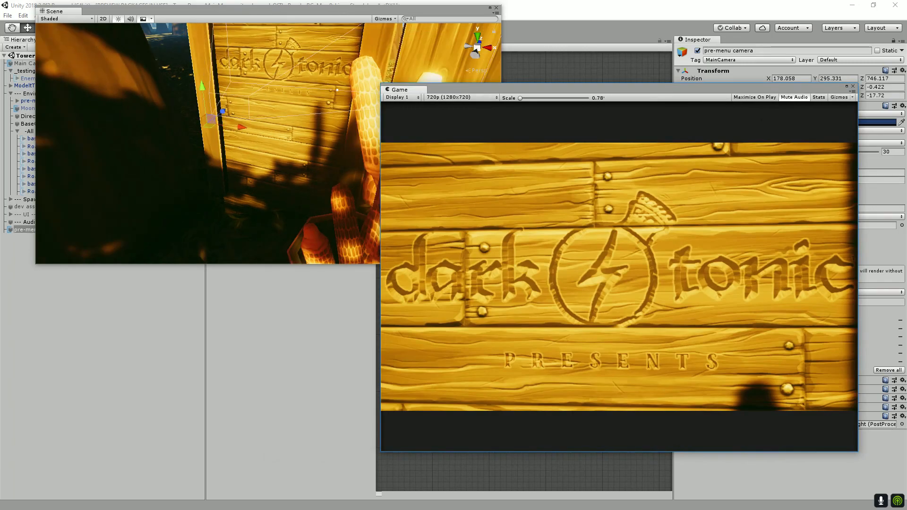
{"action": "scroll", "coordinate": [269, 143], "scroll_direction": "down", "scroll_amount": 2}
{"action": "left_click_drag", "start_coordinate": [233, 115], "coordinate": [186, 154]}
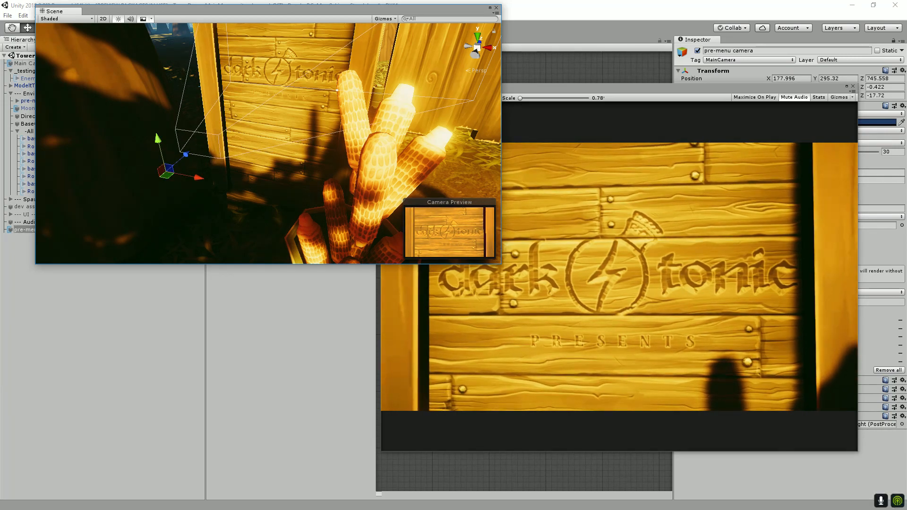
Turn the pre-menu camera to rotation about -1.17, -8.09, -0.14 and shift it to about 178.62, 295.32, 745.88.
{"action": "key", "text": "e"}
{"action": "left_click_drag", "start_coordinate": [190, 186], "coordinate": [106, 116]}
{"action": "key", "text": "w"}
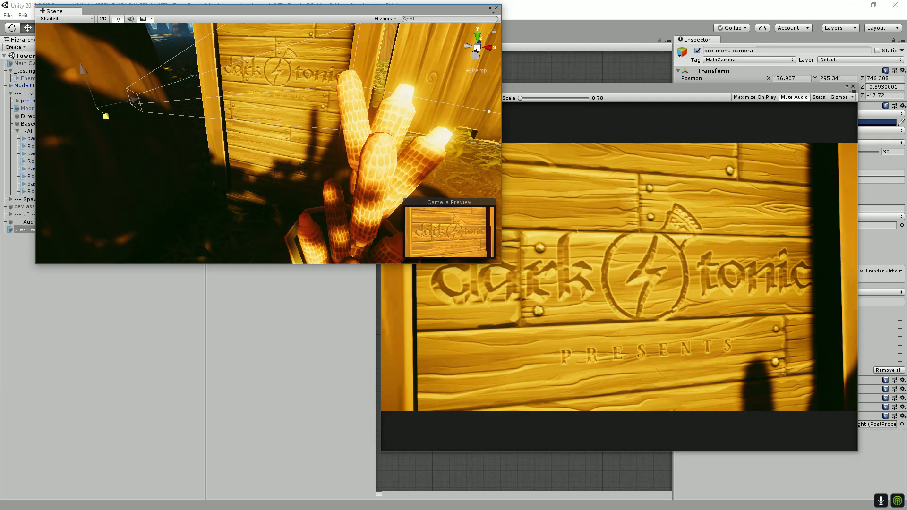
{"action": "left_click_drag", "start_coordinate": [106, 117], "coordinate": [335, 152]}
{"action": "key", "text": "e"}
{"action": "key", "text": "w"}
{"action": "left_click_drag", "start_coordinate": [647, 86], "coordinate": [660, 93]}
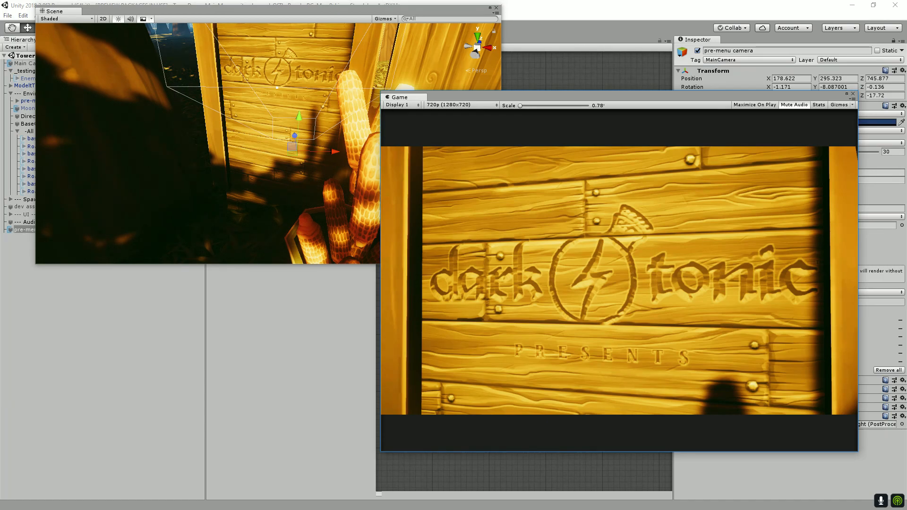
Roll the pre-menu camera to about -3.35 in Z rotation and nudge it to about 178.619 in X.
{"action": "left_click", "coordinate": [303, 12]}
{"action": "key", "text": "e"}
{"action": "left_click_drag", "start_coordinate": [313, 119], "coordinate": [313, 122]}
{"action": "key", "text": "w"}
{"action": "left_click_drag", "start_coordinate": [334, 153], "coordinate": [331, 153]}
{"action": "left_click_drag", "start_coordinate": [586, 94], "coordinate": [585, 85]}
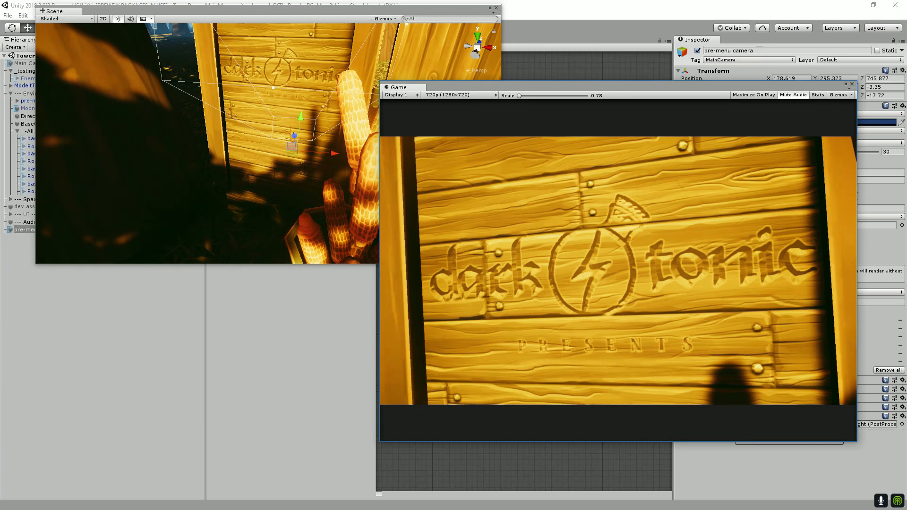
Enlarge the Game view to show the 720p frame at 1x scale and capture its window to the clipboard.
{"action": "left_click_drag", "start_coordinate": [381, 128], "coordinate": [221, 131]}
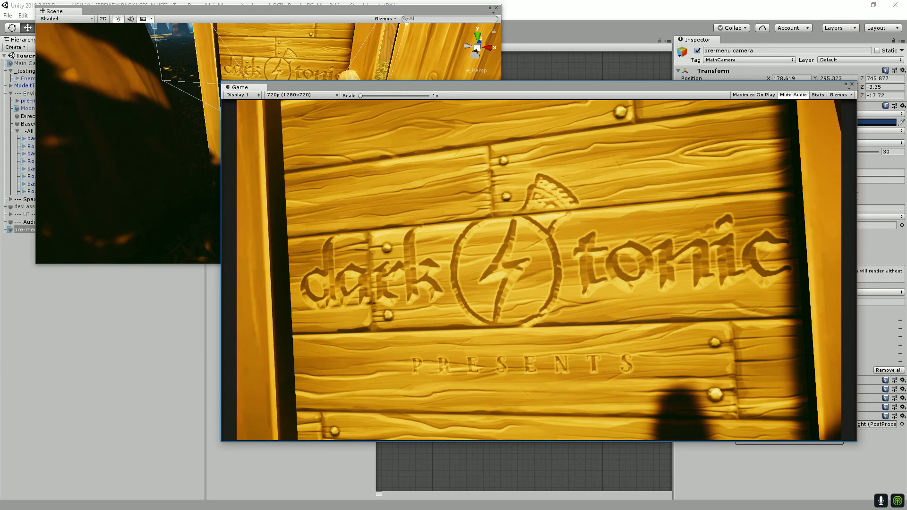
{"action": "left_click_drag", "start_coordinate": [221, 81], "coordinate": [202, 58]}
{"action": "left_click_drag", "start_coordinate": [331, 64], "coordinate": [331, 64]}
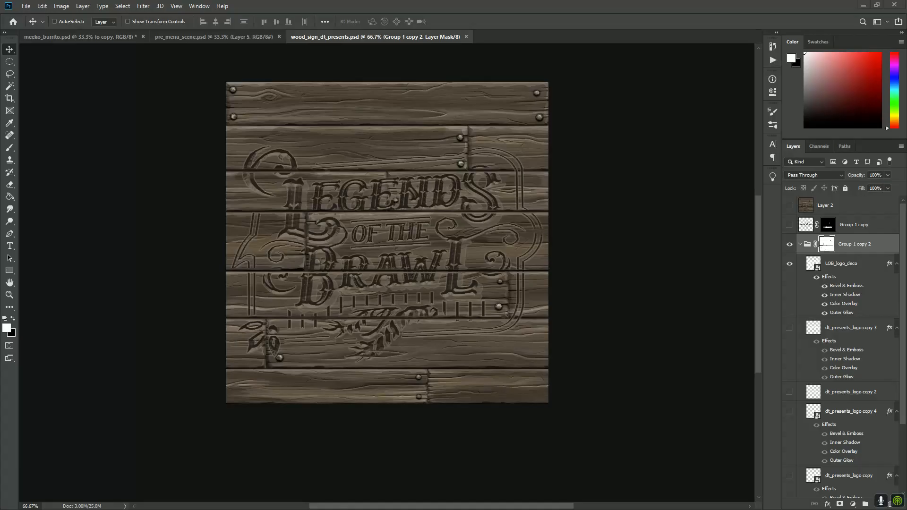
Switch to Photoshop and create a new document 1280 pixels wide and 720 pixels high.
{"action": "key", "text": "ctrl+n"}
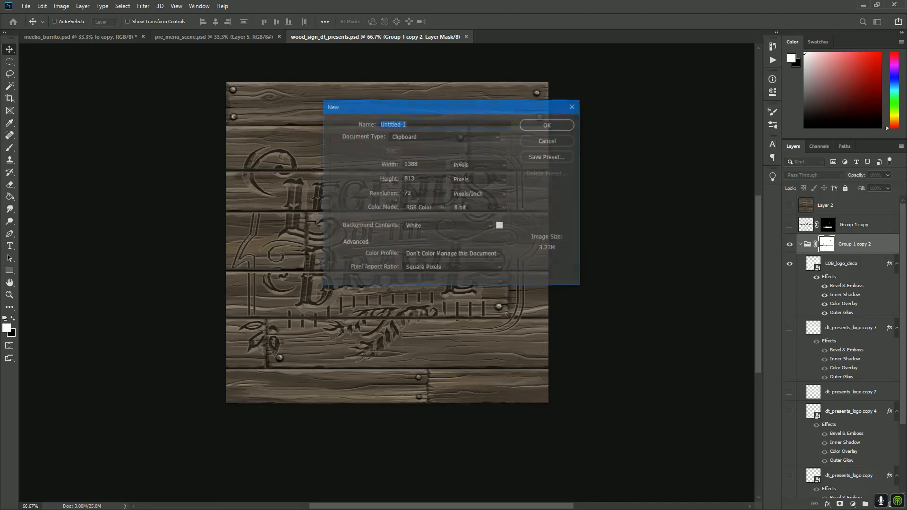
{"action": "key", "text": "Tab"}
{"action": "key", "text": "Tab"}
{"action": "type", "text": "12"}
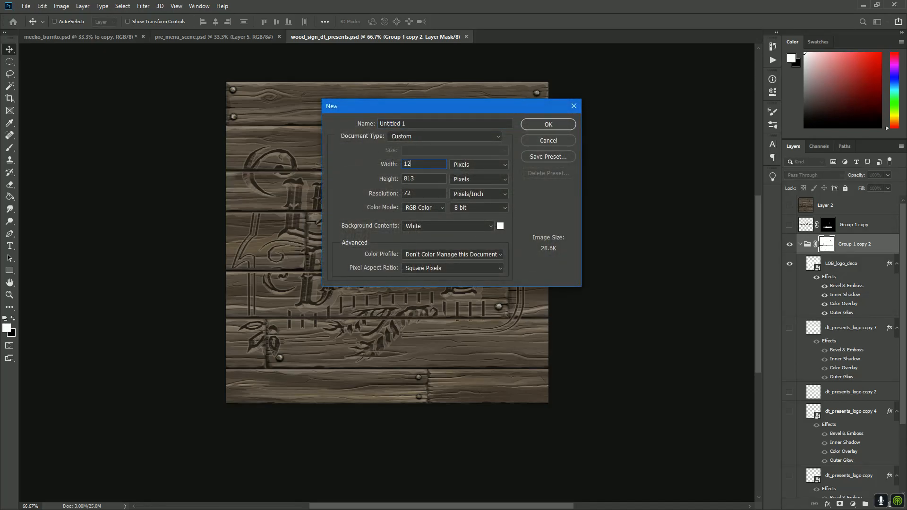
{"action": "type", "text": "720"}
{"action": "key", "text": "Return"}
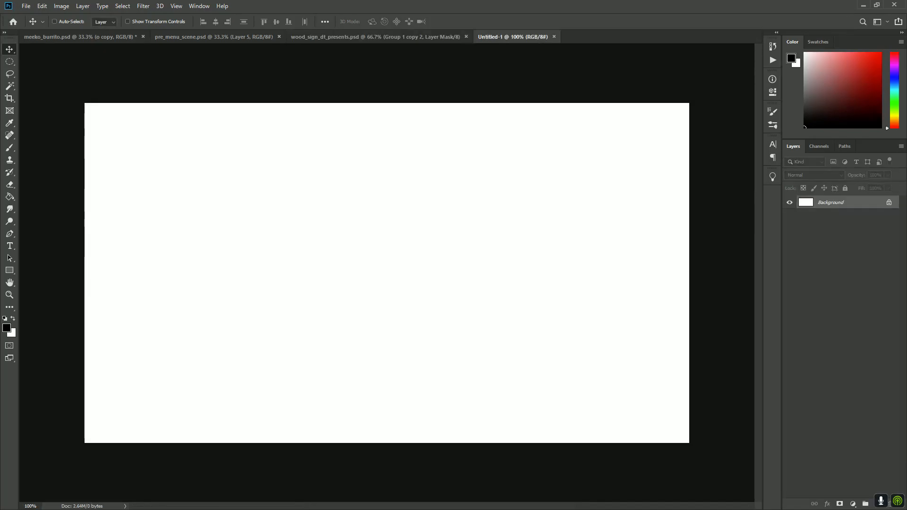
Paste the dark tonic capture, align its rendered frame with the canvas, and return to Unity.
{"action": "key", "text": "ctrl+v"}
{"action": "left_click_drag", "start_coordinate": [479, 248], "coordinate": [453, 217]}
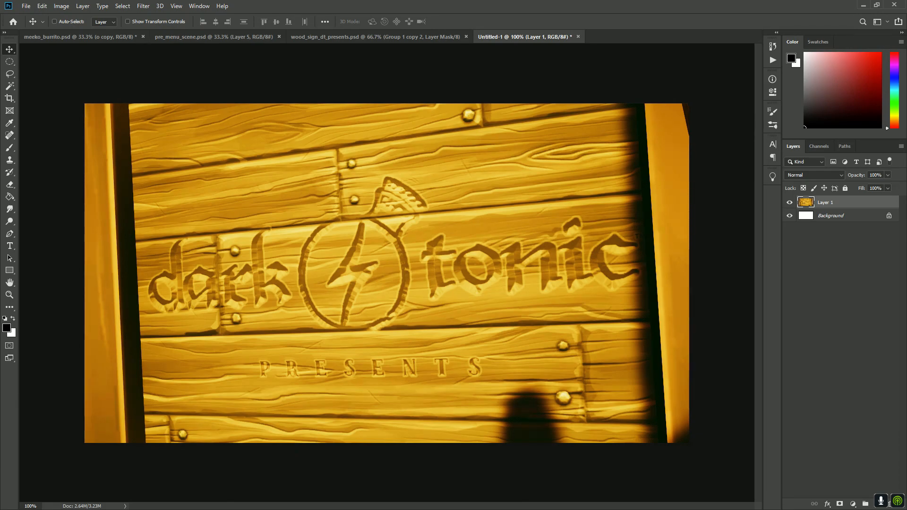
{"action": "key", "text": "alt+Tab"}
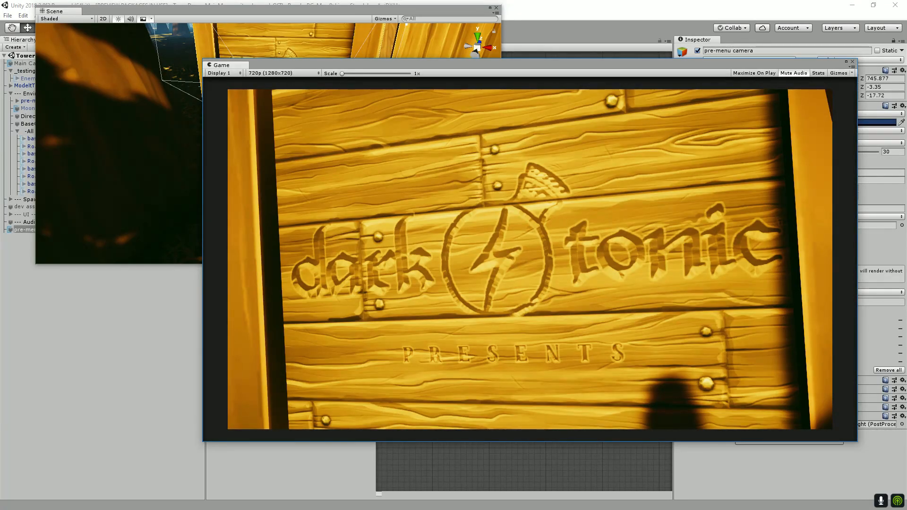
Move the pre-menu camera to the Legends of the Brawl sign, near 206.19, 294.8, 731.91, with rotation about -3.5, -77.1, -0.1.
{"action": "left_click_drag", "start_coordinate": [222, 64], "coordinate": [225, 108]}
{"action": "scroll", "coordinate": [226, 107], "scroll_direction": "down", "scroll_amount": 5}
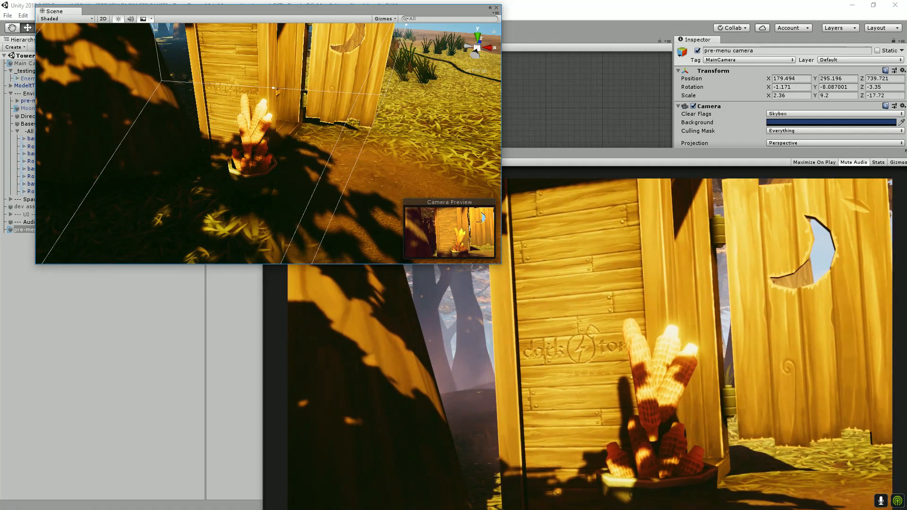
{"action": "scroll", "coordinate": [268, 144], "scroll_direction": "down", "scroll_amount": 5}
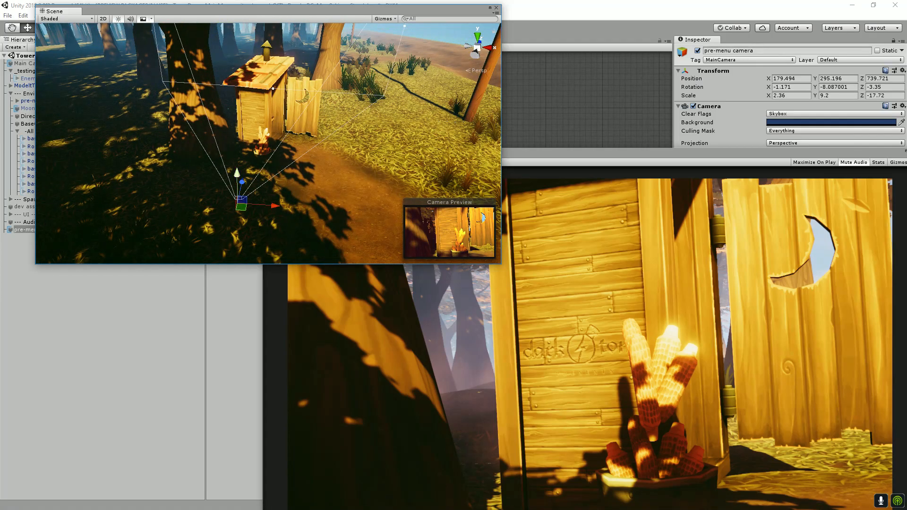
{"action": "scroll", "coordinate": [269, 144], "scroll_direction": "down", "scroll_amount": 8}
{"action": "left_click_drag", "start_coordinate": [303, 142], "coordinate": [283, 227]}
{"action": "left_click_drag", "start_coordinate": [265, 258], "coordinate": [343, 278]}
{"action": "key", "text": "w"}
{"action": "left_click_drag", "start_coordinate": [289, 206], "coordinate": [296, 238]}
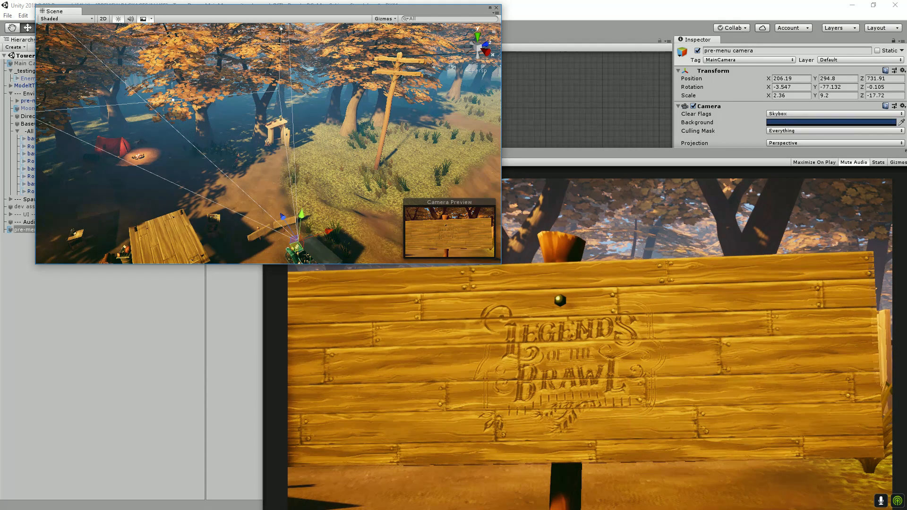
Move the pre-menu camera closer to the Legends of the Brawl logo, to about 204.62, 294.83, 732.26.
{"action": "mouse_move", "coordinate": [283, 217]}
{"action": "left_mouse_down"}
{"action": "mouse_move", "coordinate": [290, 234]}
{"action": "mouse_move", "coordinate": [297, 207]}
{"action": "mouse_move", "coordinate": [280, 213]}
{"action": "left_mouse_up"}
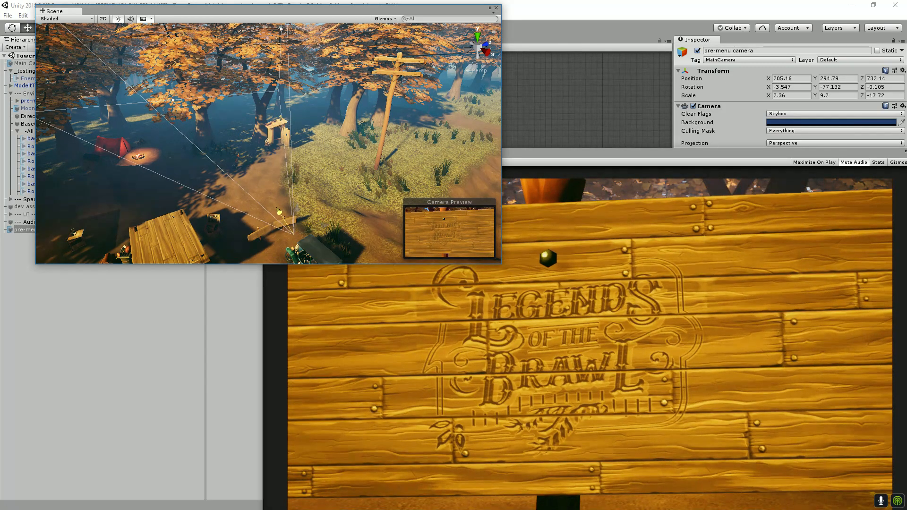
{"action": "left_click_drag", "start_coordinate": [586, 153], "coordinate": [594, 102]}
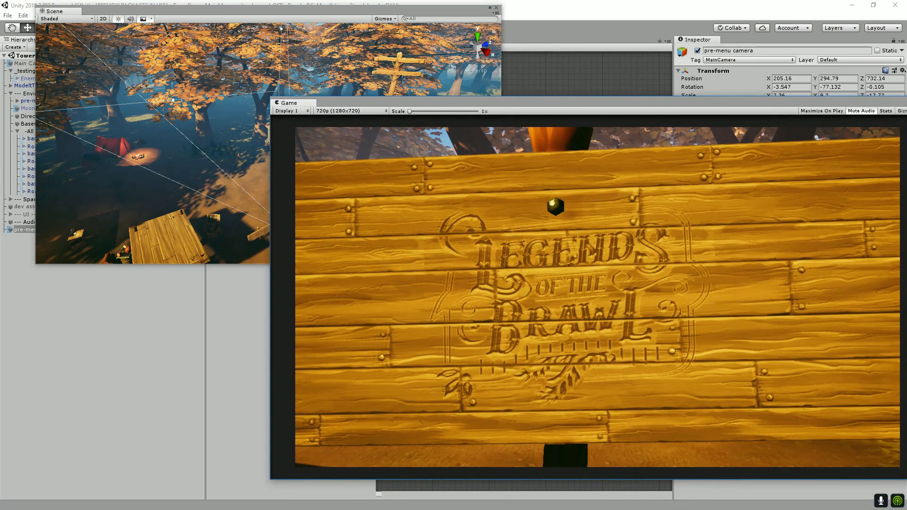
{"action": "left_click_drag", "start_coordinate": [302, 9], "coordinate": [284, 8]}
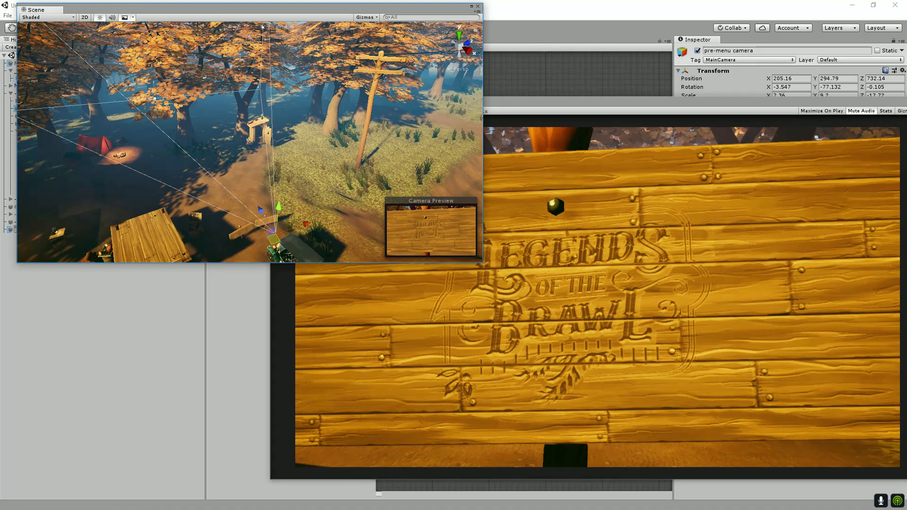
{"action": "left_click_drag", "start_coordinate": [279, 207], "coordinate": [279, 208]}
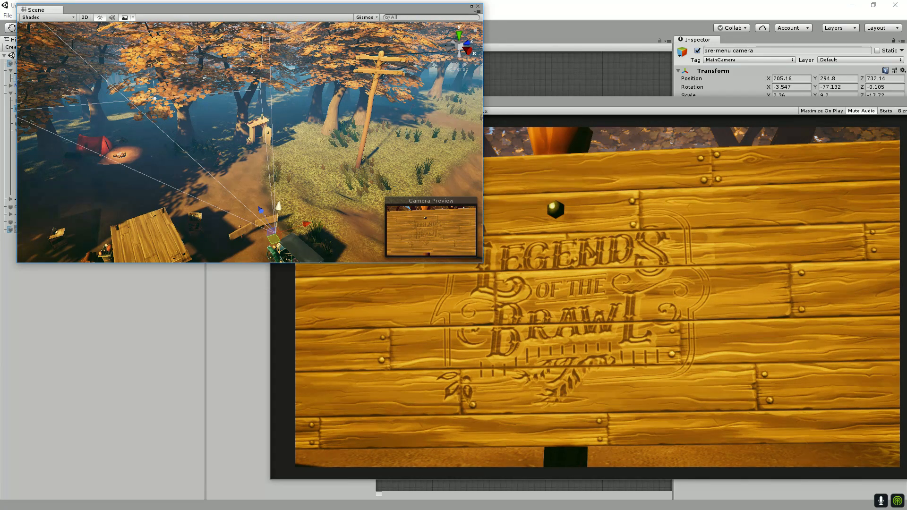
{"action": "mouse_move", "coordinate": [261, 210]}
{"action": "left_mouse_down"}
{"action": "mouse_move", "coordinate": [268, 222]}
{"action": "mouse_move", "coordinate": [259, 208]}
{"action": "left_mouse_up"}
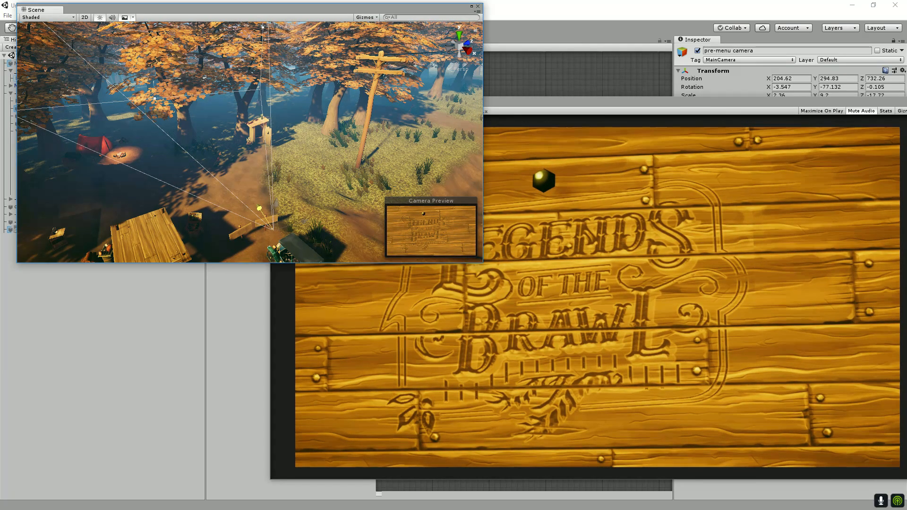
Roll the pre-menu camera to about 5.86 in Z rotation, raise it to 294.84 in Y, and bring the whole Game view on screen.
{"action": "key", "text": "w"}
{"action": "left_click_drag", "start_coordinate": [590, 101], "coordinate": [635, 89]}
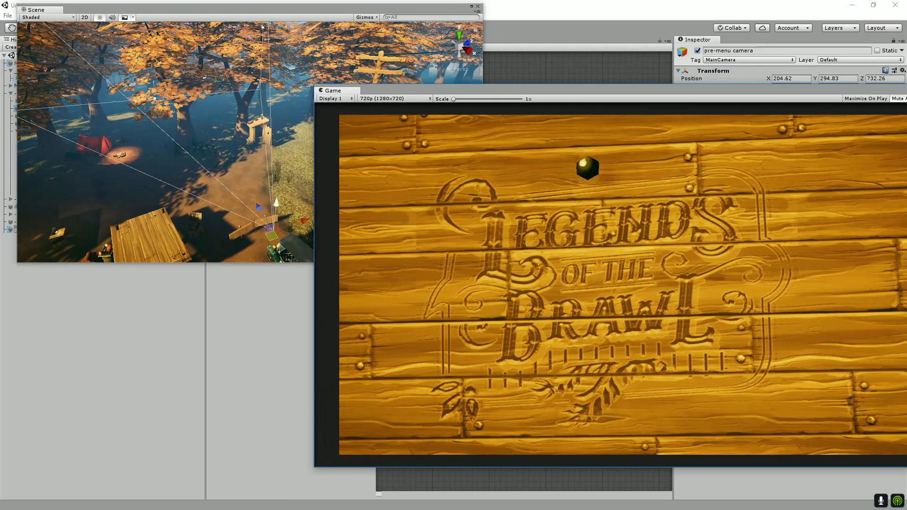
{"action": "left_click", "coordinate": [237, 9]}
{"action": "key", "text": "e"}
{"action": "left_click_drag", "start_coordinate": [270, 204], "coordinate": [269, 204]}
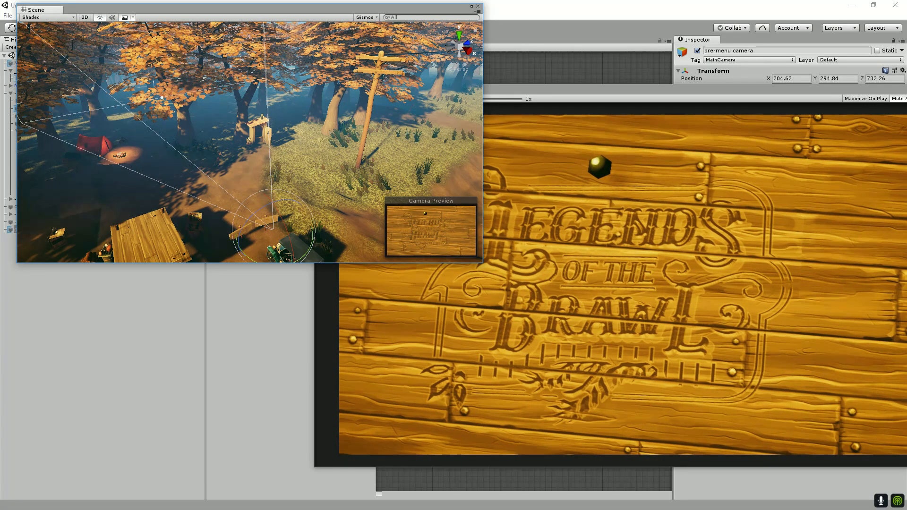
{"action": "left_click_drag", "start_coordinate": [614, 88], "coordinate": [450, 89]}
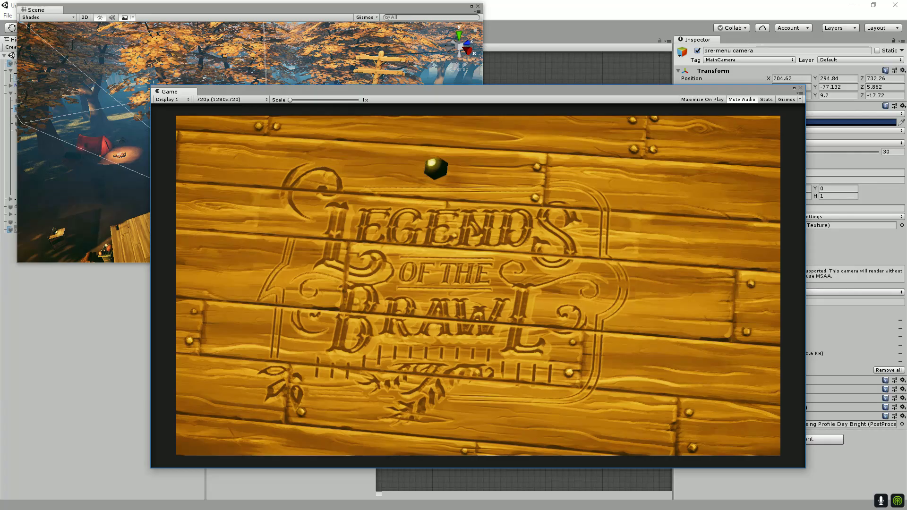
Paste the Legends of the Brawl capture as a new layer in the Photoshop document, align it with the canvas, and return to Unity.
{"action": "key", "text": "alt+Tab"}
{"action": "key", "text": "ctrl+v"}
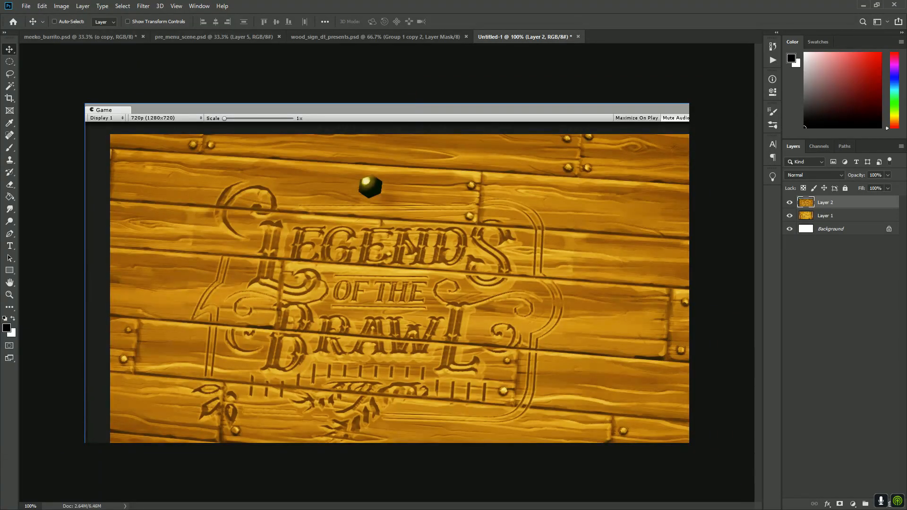
{"action": "left_click_drag", "start_coordinate": [551, 247], "coordinate": [526, 216]}
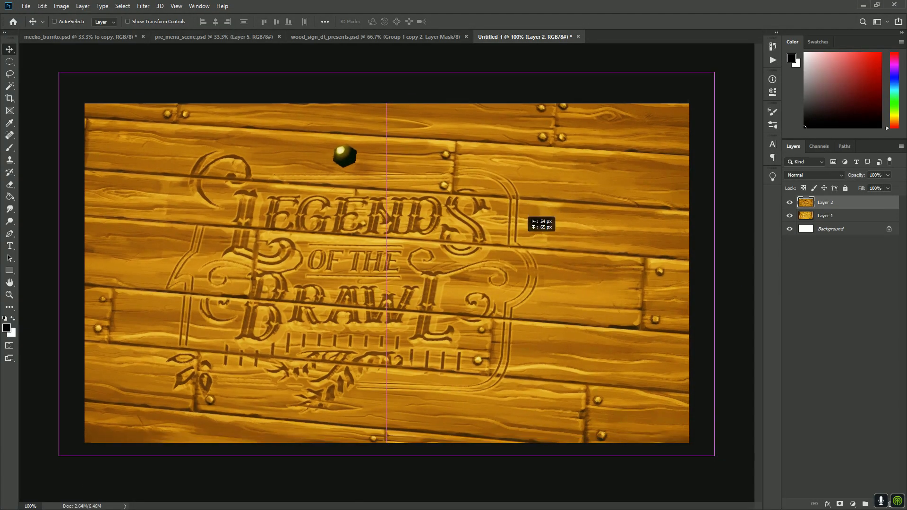
{"action": "key", "text": "alt+Tab"}
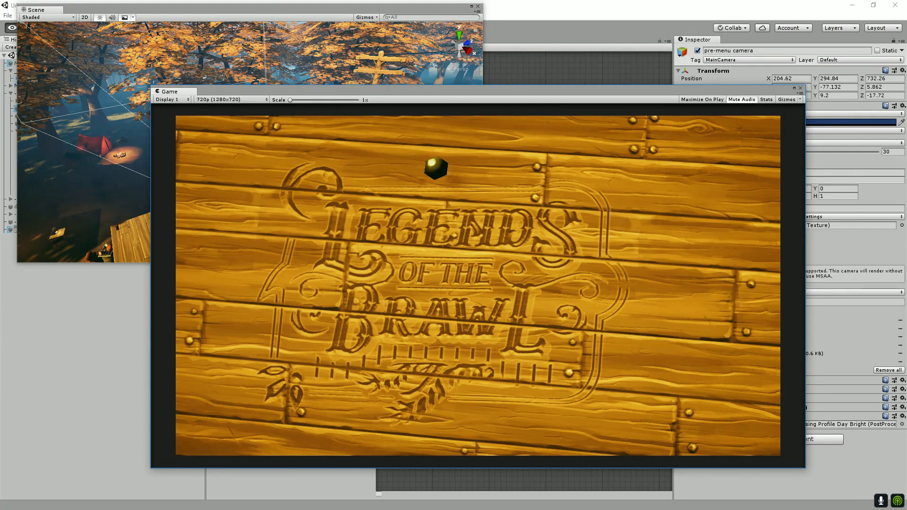
Uncover the Scene view and pull the pre-menu camera back behind the green car, to about 218.17, 296.29, 728.93.
{"action": "left_click_drag", "start_coordinate": [425, 89], "coordinate": [550, 102]}
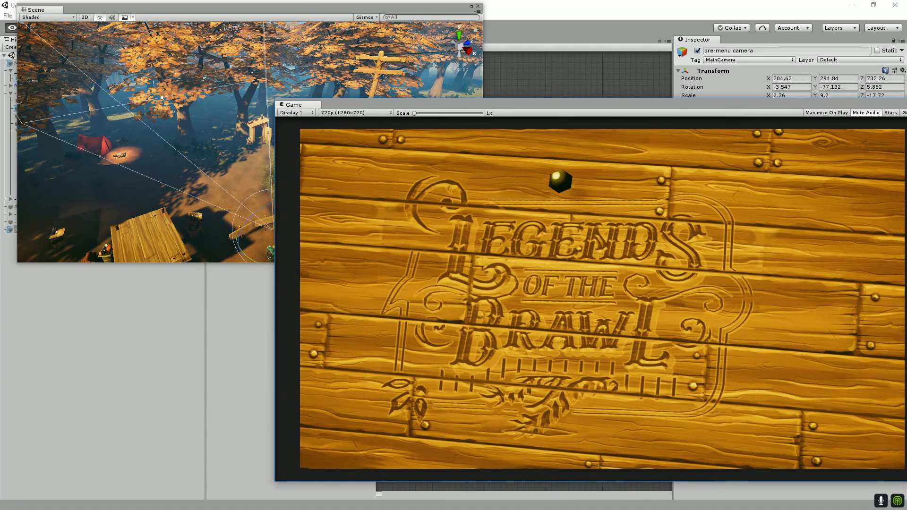
{"action": "left_click_drag", "start_coordinate": [472, 102], "coordinate": [515, 111]}
{"action": "scroll", "coordinate": [236, 151], "scroll_direction": "down", "scroll_amount": 4}
{"action": "left_click_drag", "start_coordinate": [236, 151], "coordinate": [253, 111]}
{"action": "scroll", "coordinate": [253, 111], "scroll_direction": "up", "scroll_amount": 5}
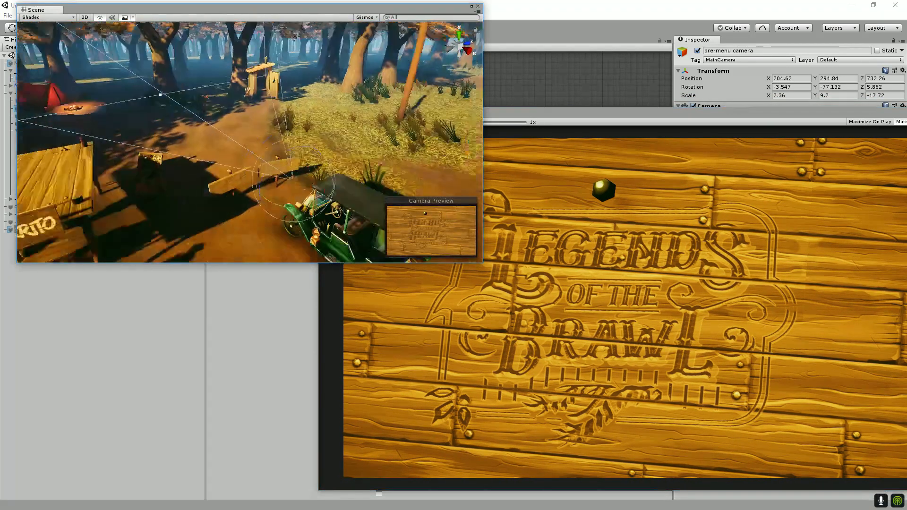
{"action": "scroll", "coordinate": [253, 142], "scroll_direction": "up", "scroll_amount": 3}
{"action": "left_click_drag", "start_coordinate": [252, 156], "coordinate": [375, 307]}
{"action": "key", "text": "w"}
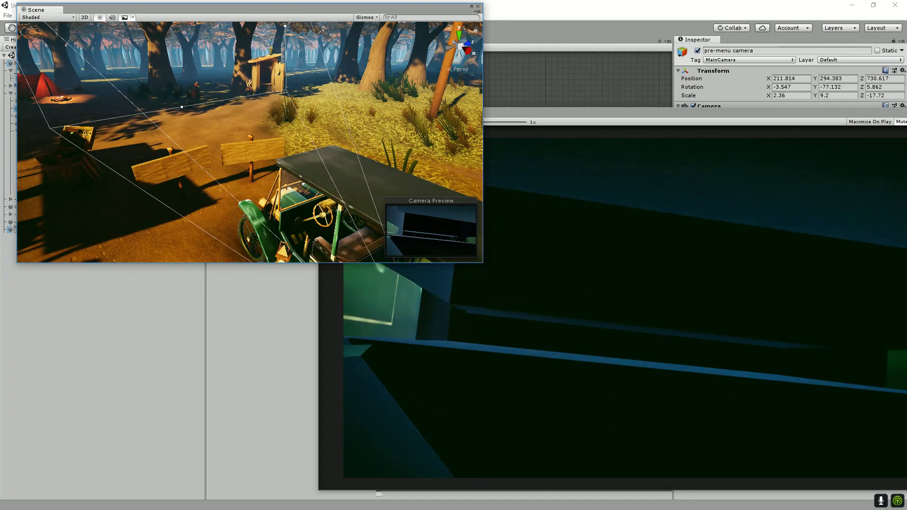
{"action": "scroll", "coordinate": [249, 142], "scroll_direction": "down", "scroll_amount": 5}
{"action": "left_click_drag", "start_coordinate": [262, 160], "coordinate": [301, 157]}
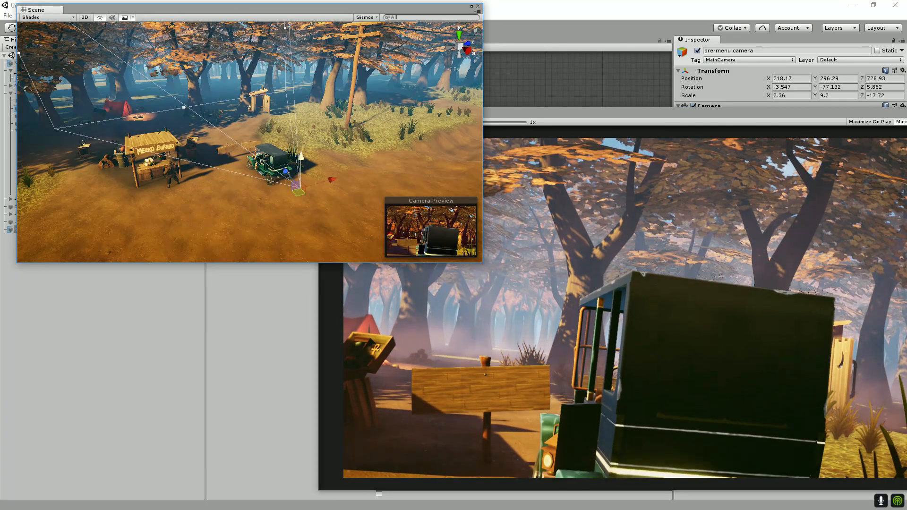
{"action": "scroll", "coordinate": [301, 156], "scroll_direction": "down", "scroll_amount": 6}
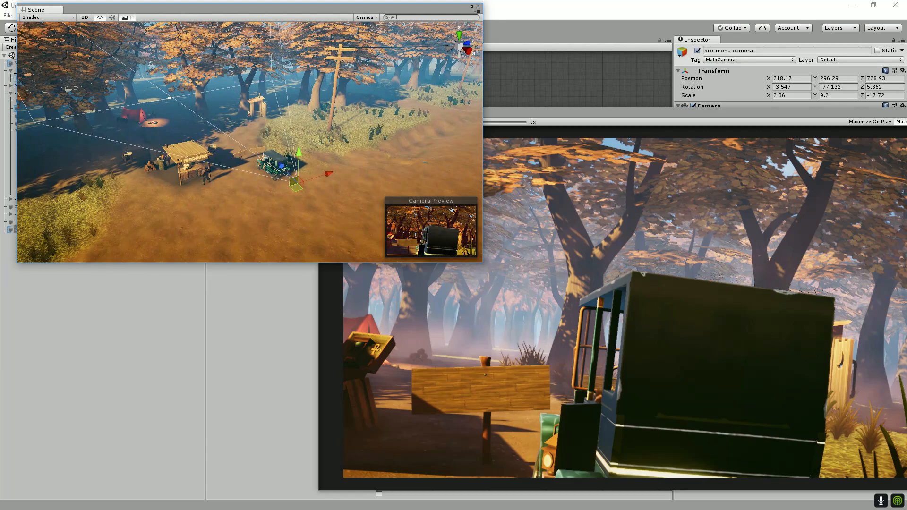
Rotate the pre-menu camera to about 6.98, -76.05, 5.9 and move it to about 220.48, 296.42, 727.41.
{"action": "left_click_drag", "start_coordinate": [327, 174], "coordinate": [301, 162]}
{"action": "key", "text": "e"}
{"action": "left_click_drag", "start_coordinate": [314, 221], "coordinate": [314, 223]}
{"action": "key", "text": "w"}
{"action": "left_click_drag", "start_coordinate": [289, 151], "coordinate": [285, 179]}
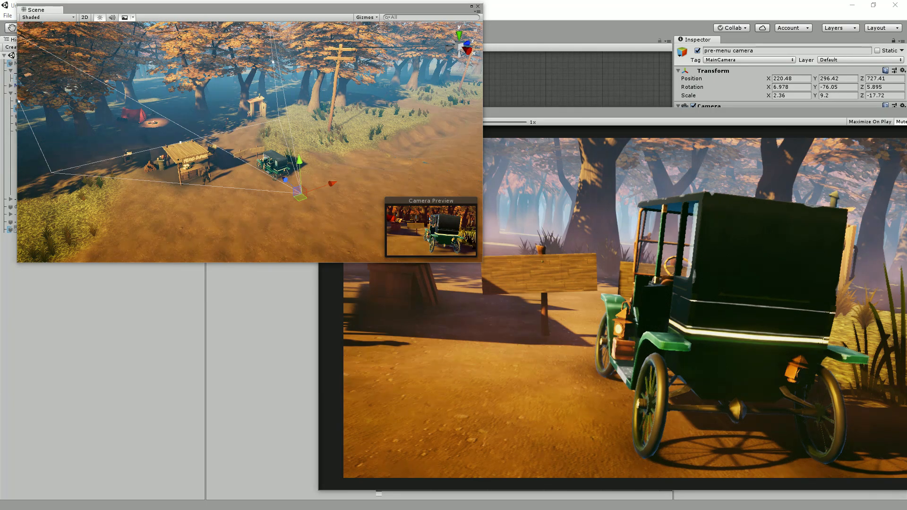
Fine-tune the pre-menu camera's position behind the car to about 220.27, 296.33, 726.5, checking the full Game view.
{"action": "left_click_drag", "start_coordinate": [251, 6], "coordinate": [279, 13]}
{"action": "left_click", "coordinate": [610, 113]}
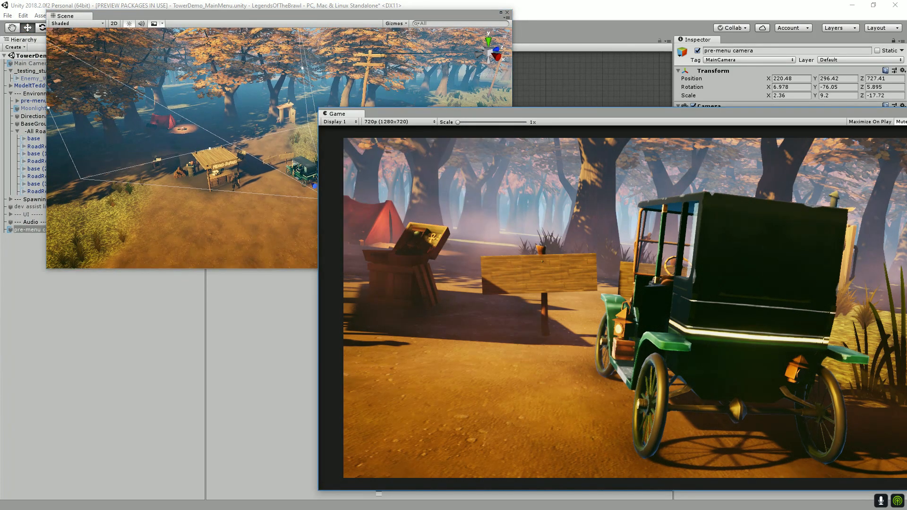
{"action": "left_click_drag", "start_coordinate": [519, 113], "coordinate": [594, 99]}
{"action": "left_click_drag", "start_coordinate": [363, 189], "coordinate": [352, 192]}
{"action": "left_click_drag", "start_coordinate": [572, 99], "coordinate": [438, 95]}
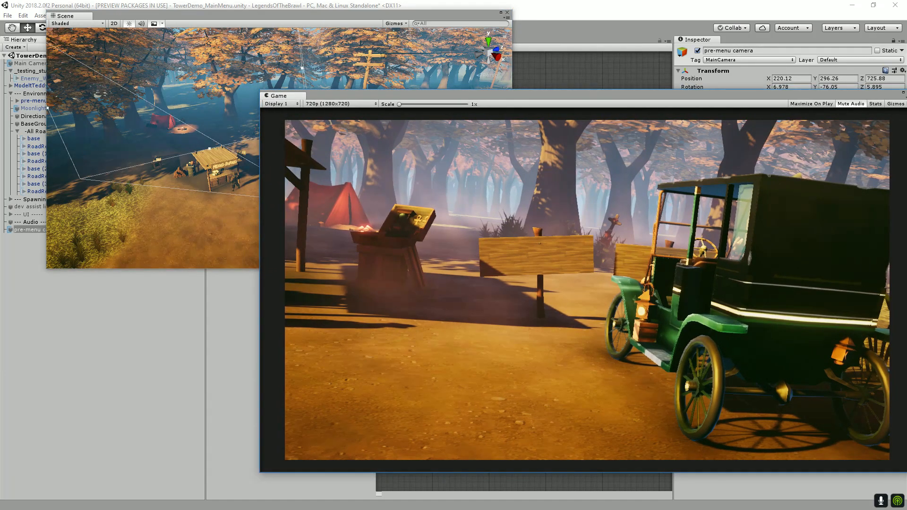
{"action": "left_click_drag", "start_coordinate": [278, 96], "coordinate": [433, 89]}
{"action": "mouse_move", "coordinate": [353, 192]}
{"action": "left_mouse_down"}
{"action": "mouse_move", "coordinate": [367, 189]}
{"action": "mouse_move", "coordinate": [355, 192]}
{"action": "left_mouse_up"}
{"action": "left_click_drag", "start_coordinate": [576, 88], "coordinate": [353, 82]}
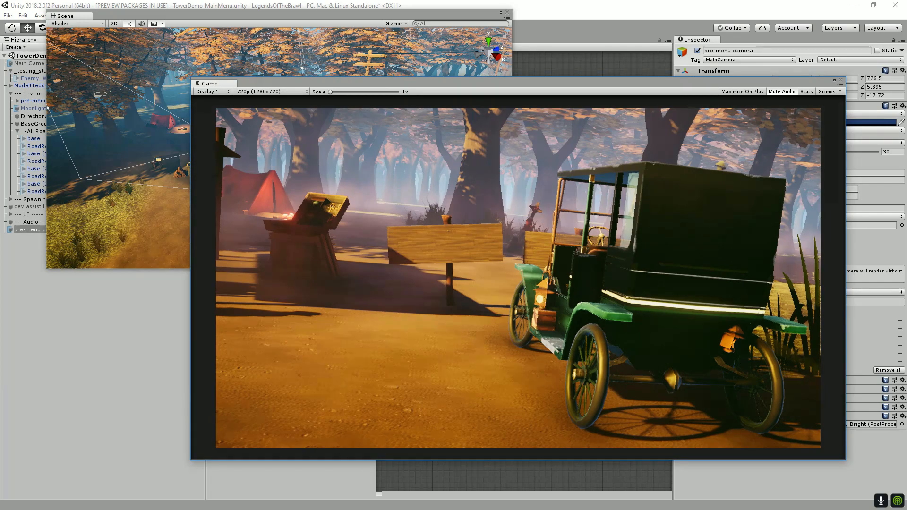
{"action": "left_click", "coordinate": [279, 16]}
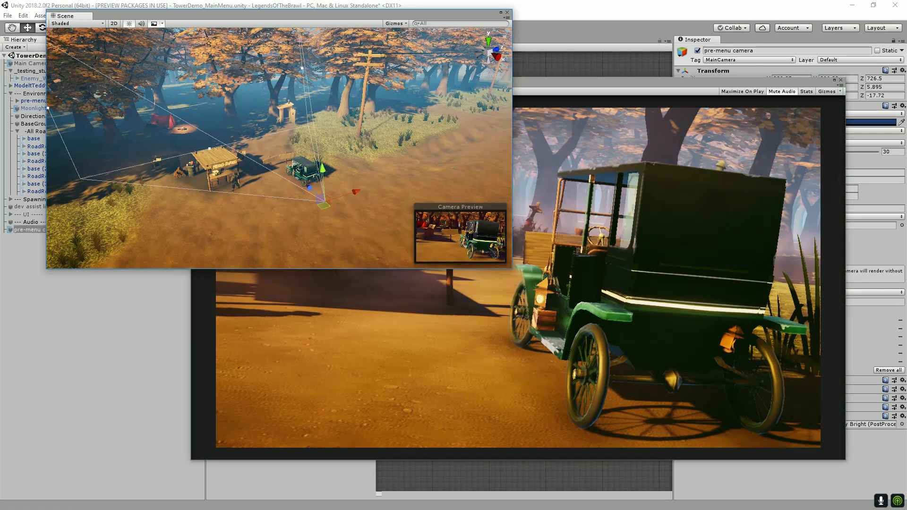
{"action": "left_click_drag", "start_coordinate": [309, 188], "coordinate": [310, 188]}
Capture the car shot, paste it as a new layer in the Photoshop document, align it with the canvas, and return to Unity.
{"action": "left_click", "coordinate": [359, 331]}
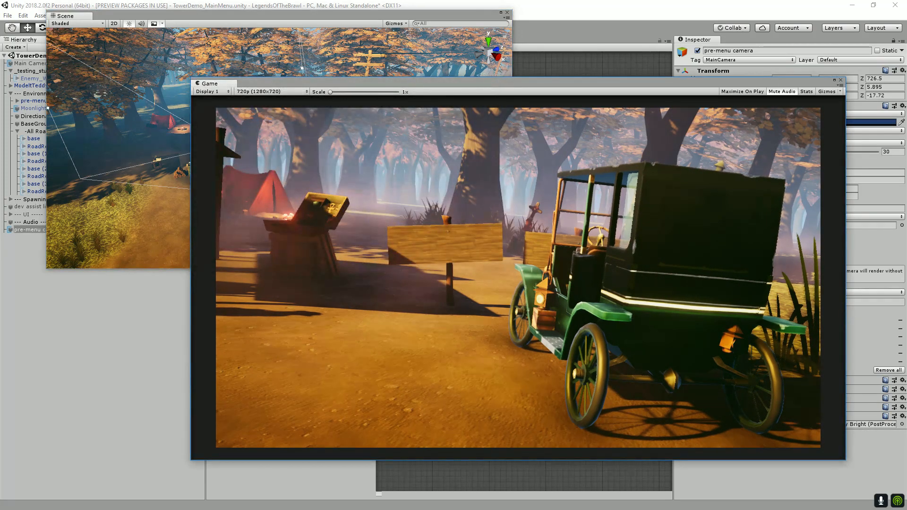
{"action": "key", "text": "alt"}
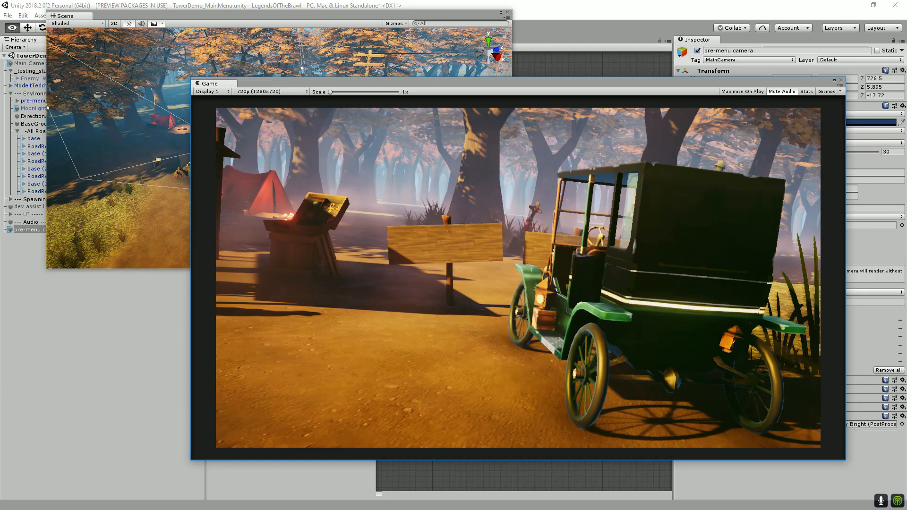
{"action": "key", "text": "alt+Tab"}
{"action": "key", "text": "ctrl+v"}
{"action": "left_click_drag", "start_coordinate": [554, 237], "coordinate": [528, 207]}
{"action": "key", "text": "alt+Tab"}
{"action": "left_click_drag", "start_coordinate": [473, 81], "coordinate": [520, 127]}
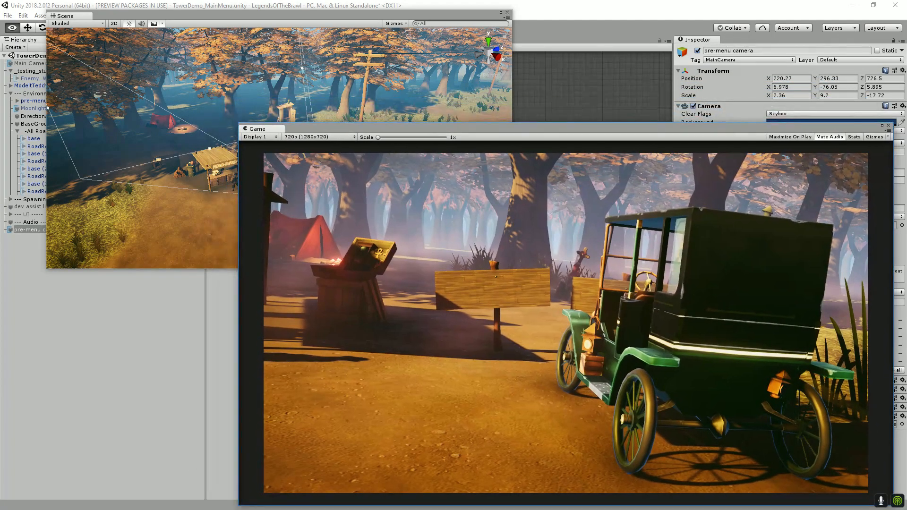
Select the pre-menu camera and move it back from the burrito stand, to about 229.74, 296.95, 716.15.
{"action": "left_click", "coordinate": [378, 90]}
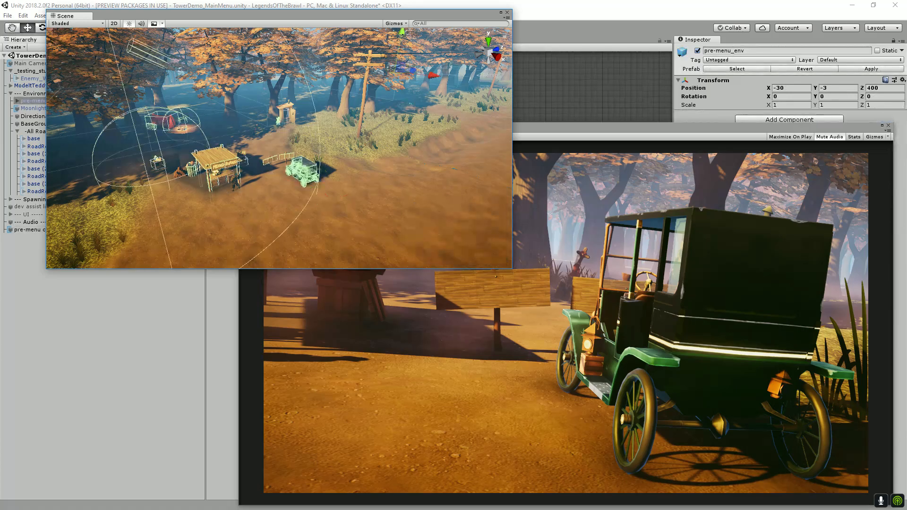
{"action": "left_click", "coordinate": [29, 230]}
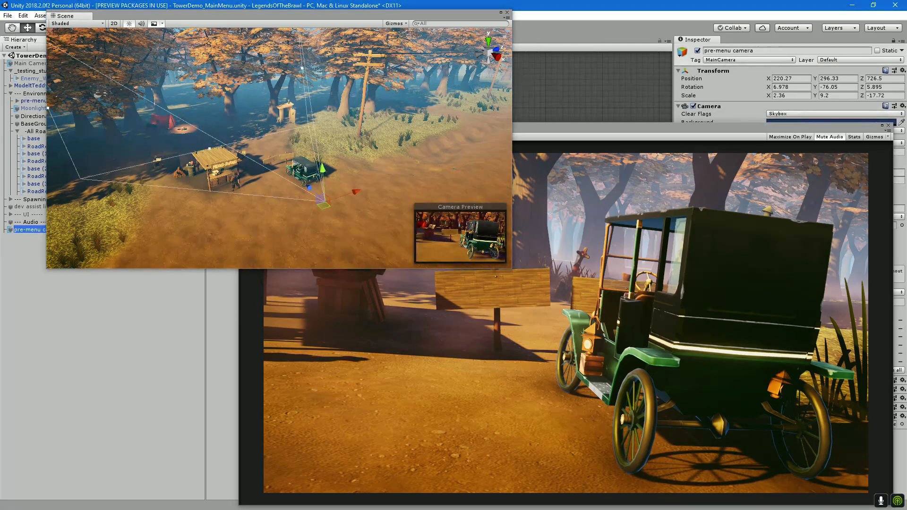
{"action": "left_click_drag", "start_coordinate": [323, 206], "coordinate": [236, 223]}
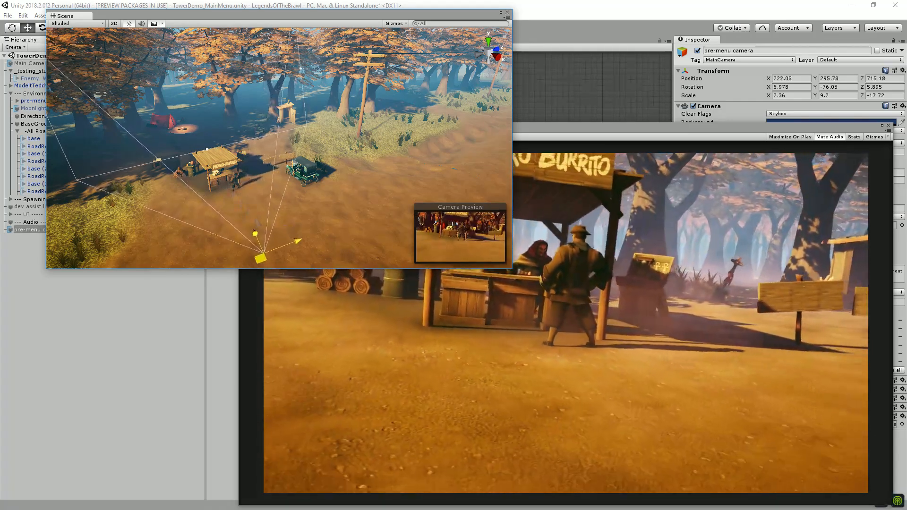
{"action": "left_click_drag", "start_coordinate": [301, 267], "coordinate": [302, 269]}
{"action": "scroll", "coordinate": [279, 148], "scroll_direction": "down", "scroll_amount": 6}
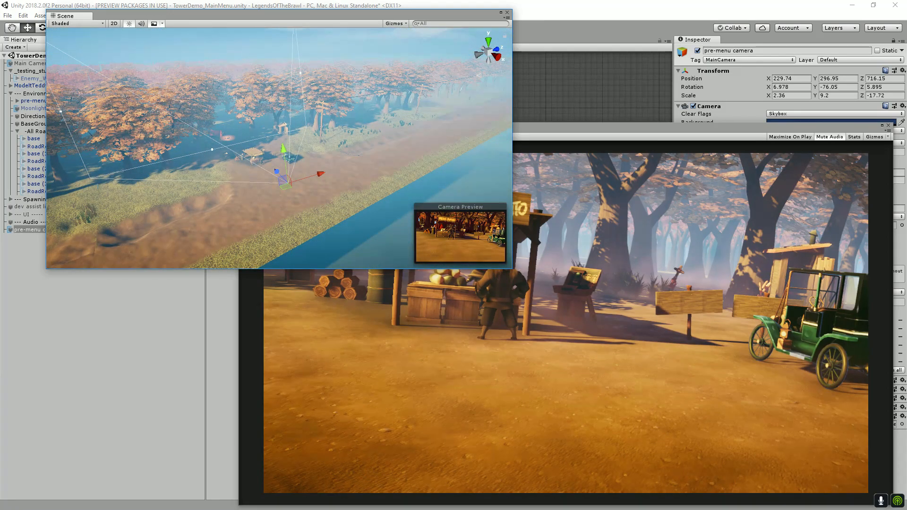
Turn the pre-menu camera to about 5.75, -65.21 with Z rotation 0, and move it to about 227.7, 296.3, 711.7.
{"action": "key", "text": "e"}
{"action": "left_click_drag", "start_coordinate": [293, 204], "coordinate": [280, 205]}
{"action": "key", "text": "w"}
{"action": "left_click_drag", "start_coordinate": [324, 177], "coordinate": [310, 179]}
{"action": "left_click", "coordinate": [882, 87]}
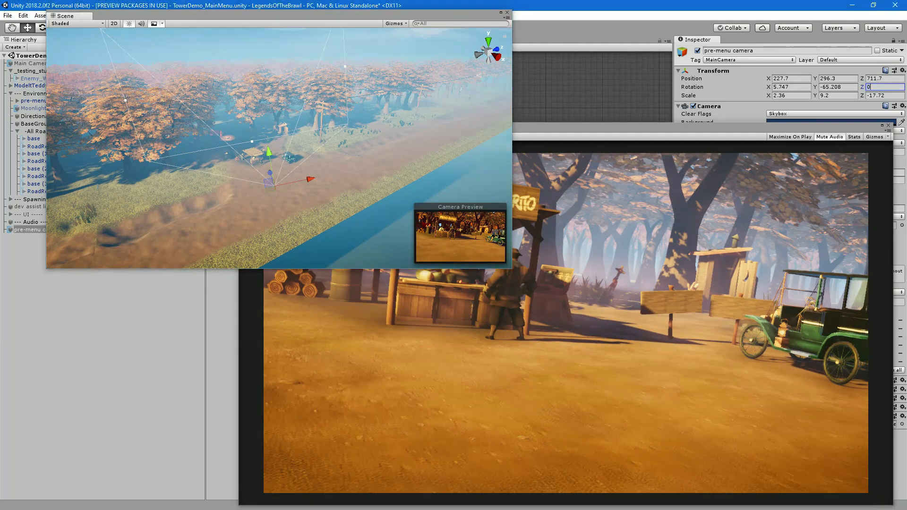
{"action": "type", "text": "0"}
Pull the pre-menu camera back for a wide shot at about 238.7, 297.4, 709.2 and tilt it to about -1.14 in X.
{"action": "left_click_drag", "start_coordinate": [310, 183], "coordinate": [287, 159]}
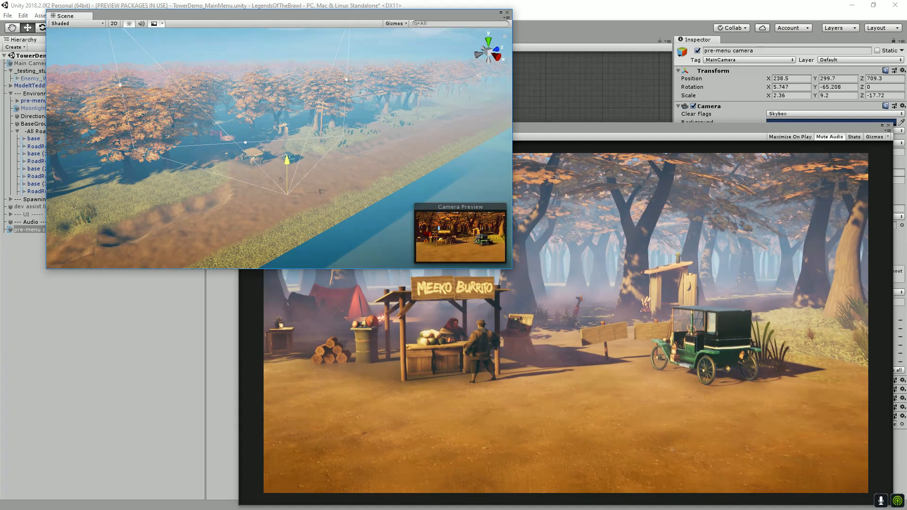
{"action": "left_click_drag", "start_coordinate": [286, 160], "coordinate": [288, 184]}
{"action": "key", "text": "e"}
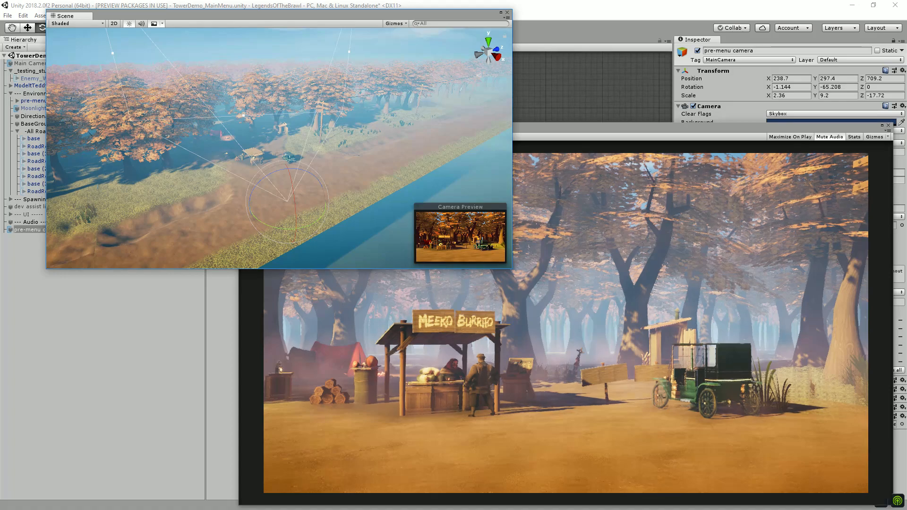
{"action": "left_click", "coordinate": [566, 323]}
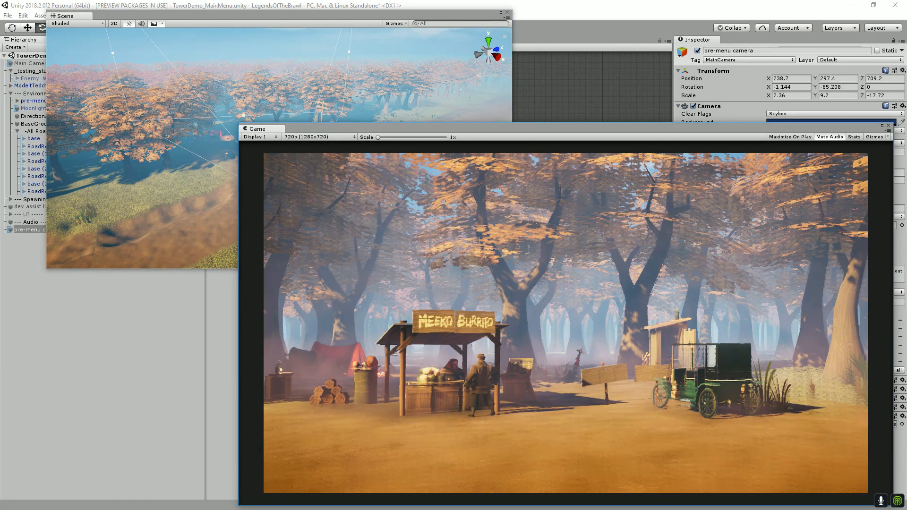
Shift the pre-menu camera sideways to about 237.6, 297.4, 706.7 and bring the whole Game view on screen.
{"action": "key", "text": "ctrl+1"}
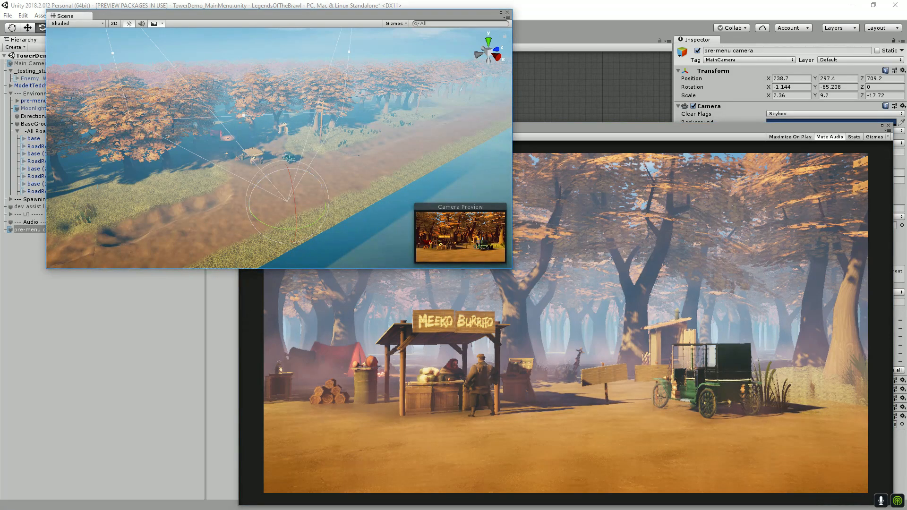
{"action": "key", "text": "w"}
{"action": "mouse_move", "coordinate": [324, 198]}
{"action": "left_mouse_down"}
{"action": "mouse_move", "coordinate": [306, 200]}
{"action": "mouse_move", "coordinate": [315, 199]}
{"action": "left_mouse_up"}
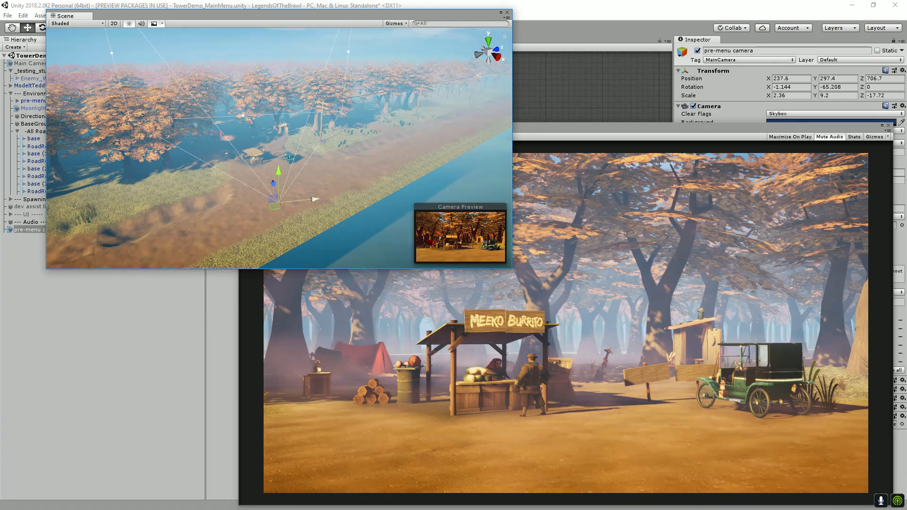
{"action": "left_click", "coordinate": [543, 302]}
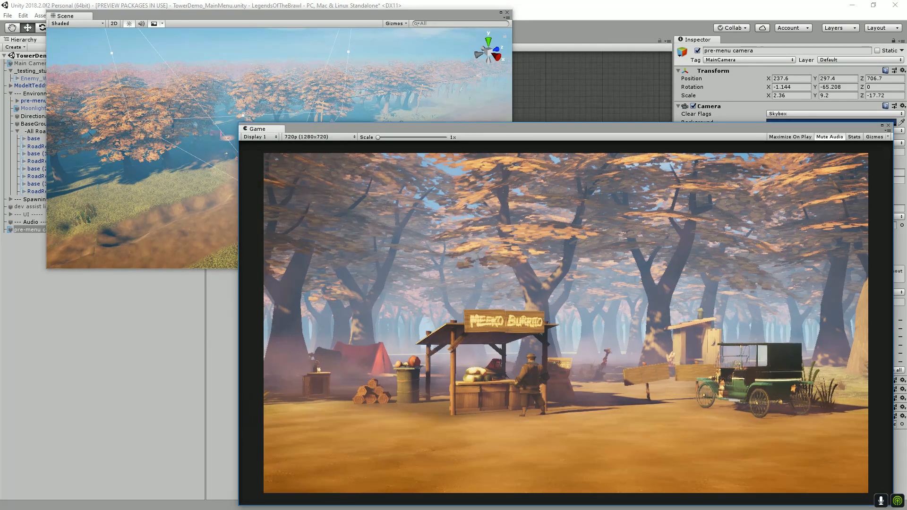
{"action": "mouse_move", "coordinate": [557, 128]}
{"action": "left_mouse_down"}
{"action": "mouse_move", "coordinate": [567, 129]}
{"action": "mouse_move", "coordinate": [561, 125]}
{"action": "left_mouse_up"}
{"action": "left_click", "coordinate": [863, 87]}
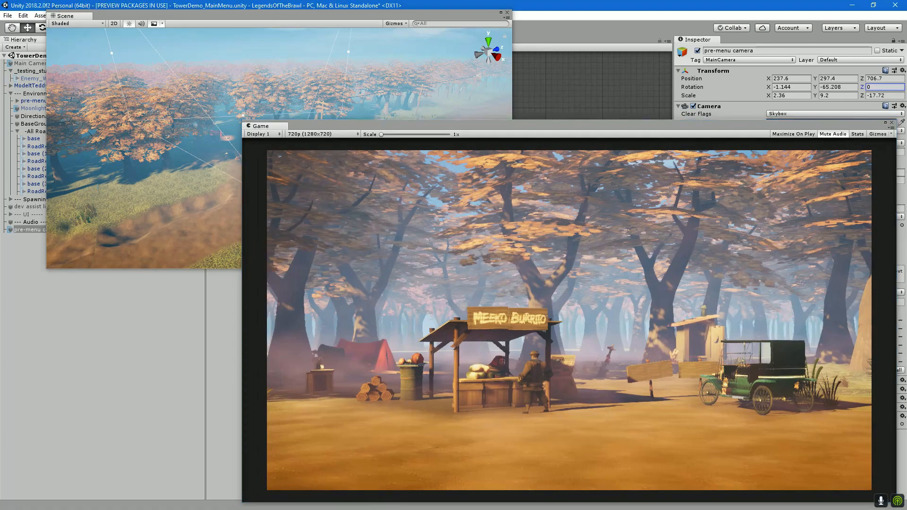
{"action": "left_click", "coordinate": [303, 16]}
{"action": "left_click", "coordinate": [590, 126]}
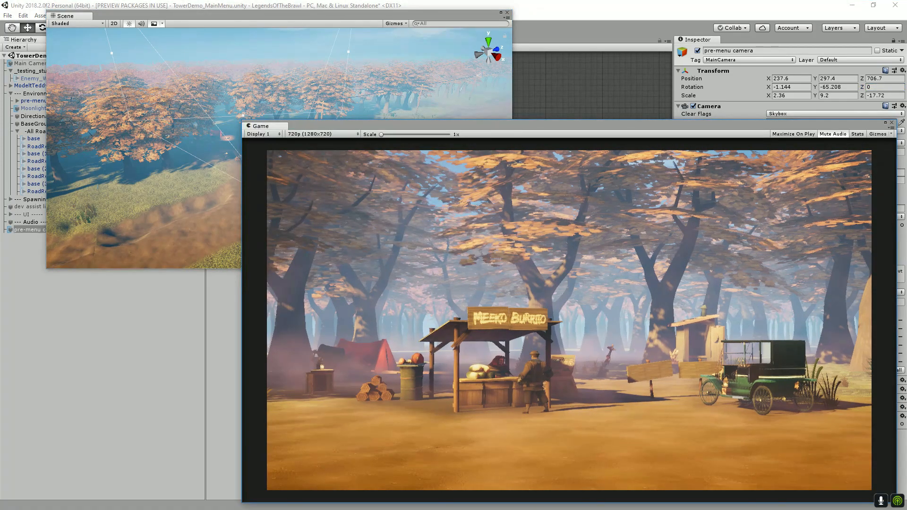
{"action": "left_click", "coordinate": [127, 349]}
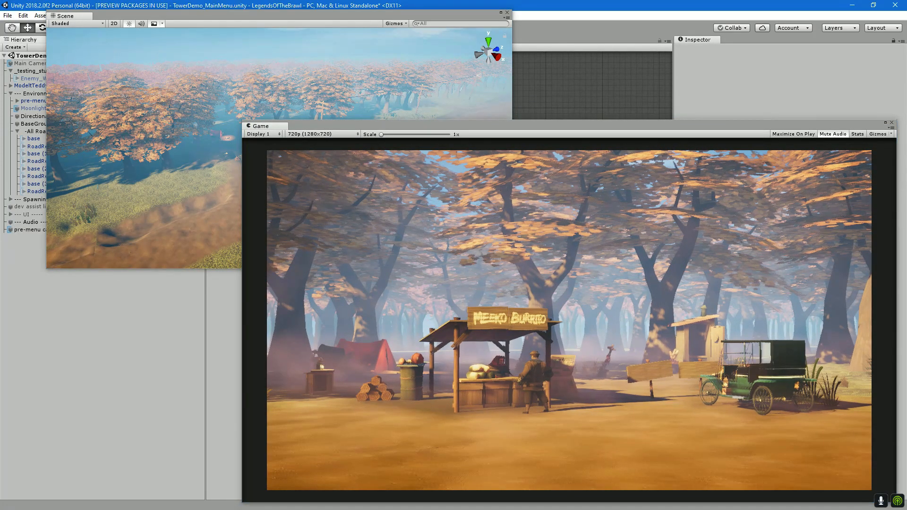
{"action": "left_click", "coordinate": [590, 126]}
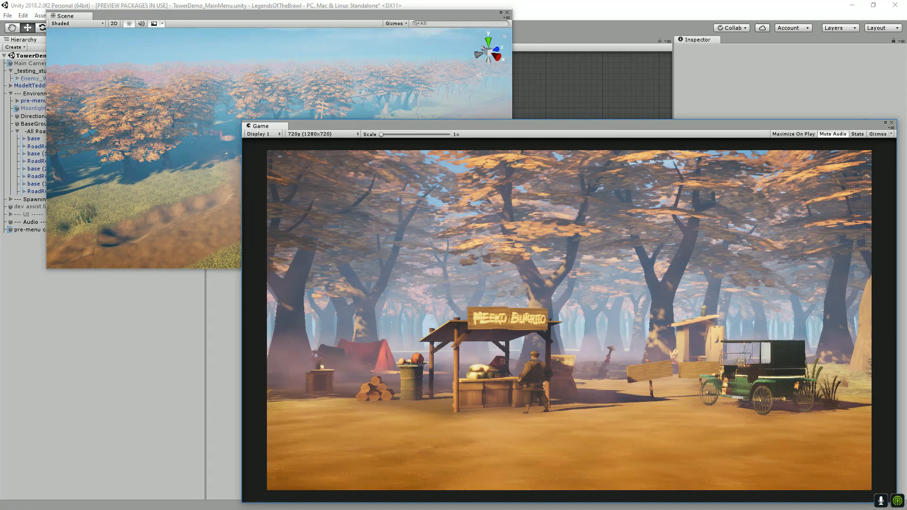
{"action": "key", "text": "ctrl+1"}
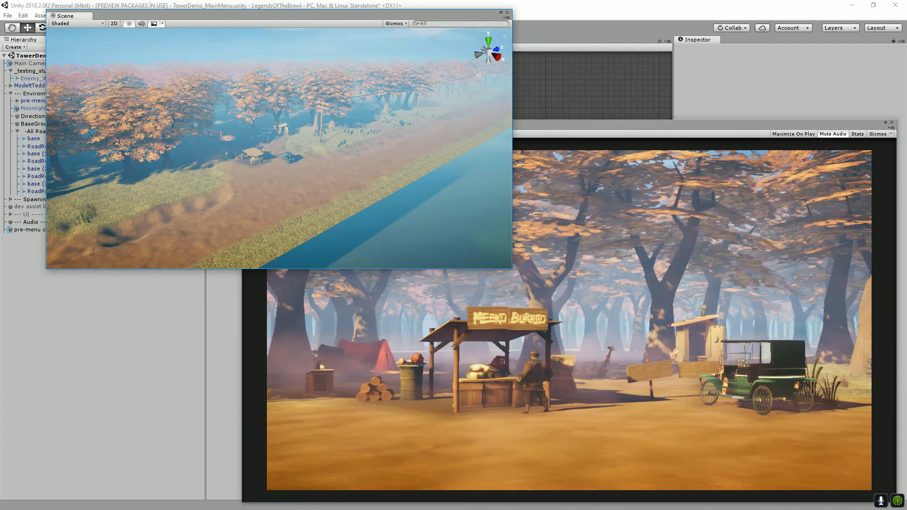
{"action": "left_click", "coordinate": [31, 222]}
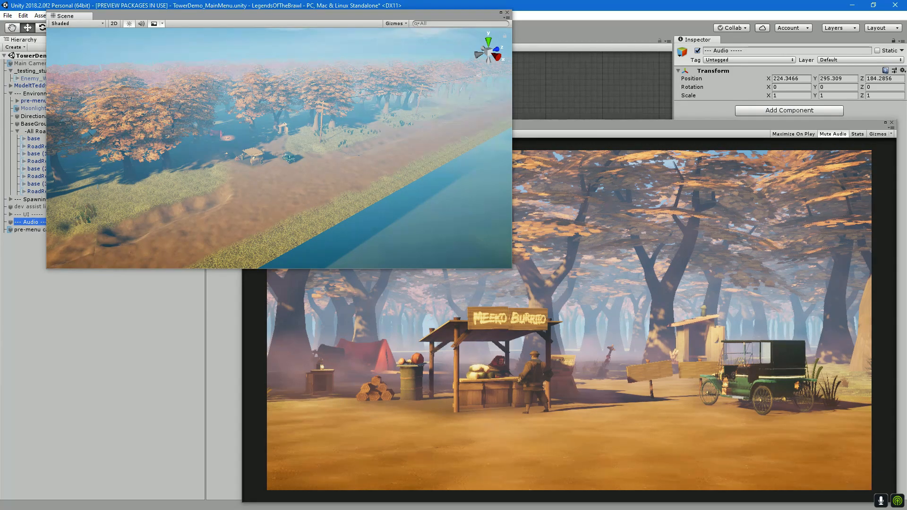
{"action": "left_click", "coordinate": [791, 95]}
{"action": "type", "text": "2"}
{"action": "double_click", "coordinate": [775, 96]}
{"action": "type", "text": "1"}
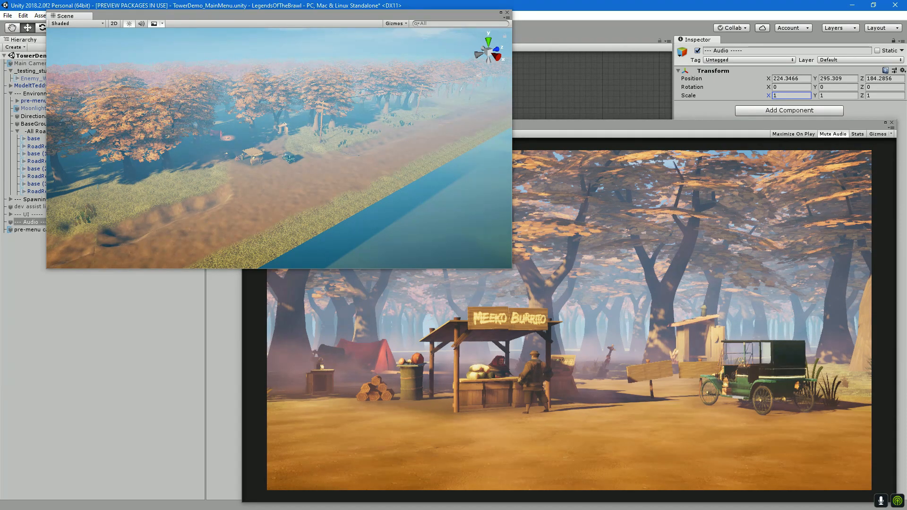
{"action": "left_click", "coordinate": [30, 229]}
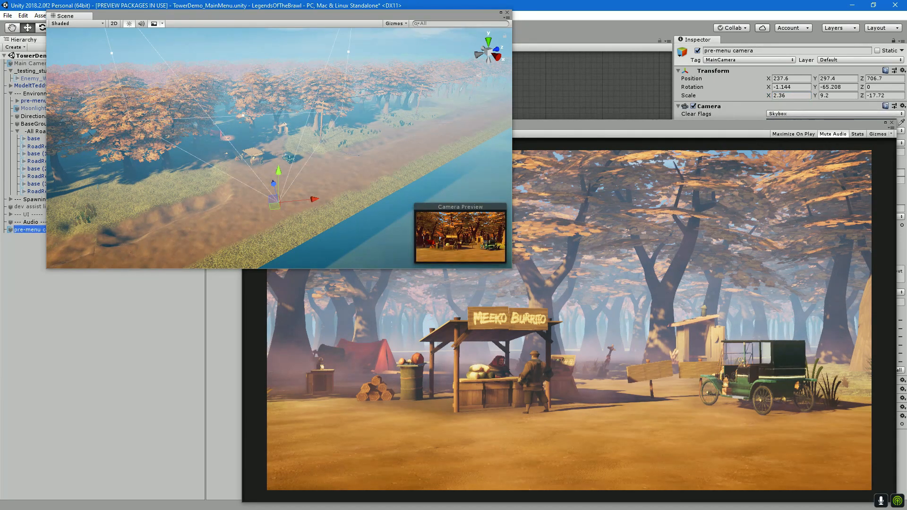
{"action": "left_click", "coordinate": [838, 96]}
{"action": "key", "text": "BackSpace"}
{"action": "type", "text": "17.72"}
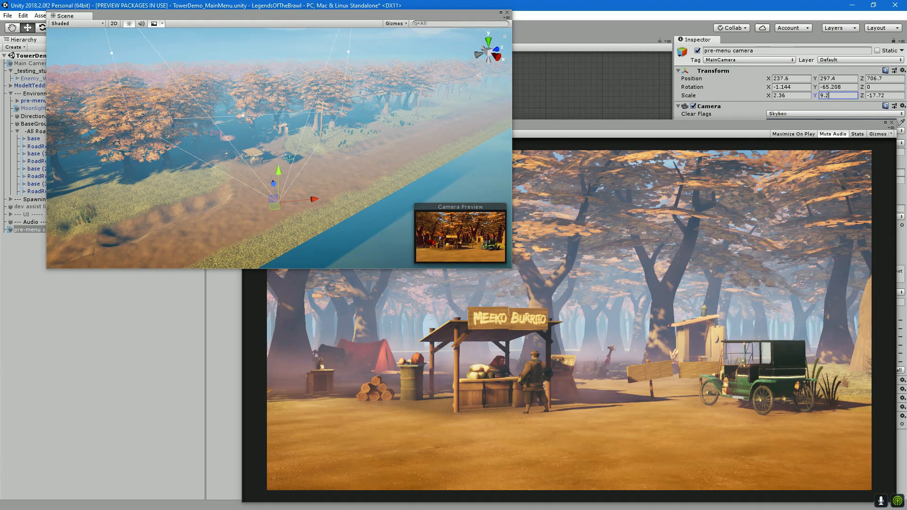
Paste the wide Meeko Burrito camp capture as a new layer in the Photoshop document, align it with the canvas, and return to Unity.
{"action": "left_click", "coordinate": [662, 124]}
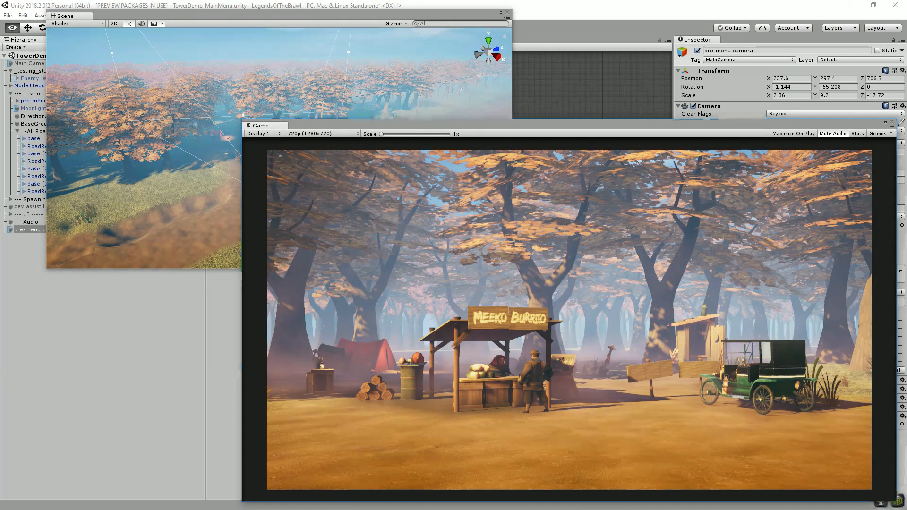
{"action": "key", "text": "alt+Tab"}
{"action": "key", "text": "ctrl+v"}
{"action": "left_click_drag", "start_coordinate": [561, 254], "coordinate": [535, 223]}
{"action": "key", "text": "alt+Tab"}
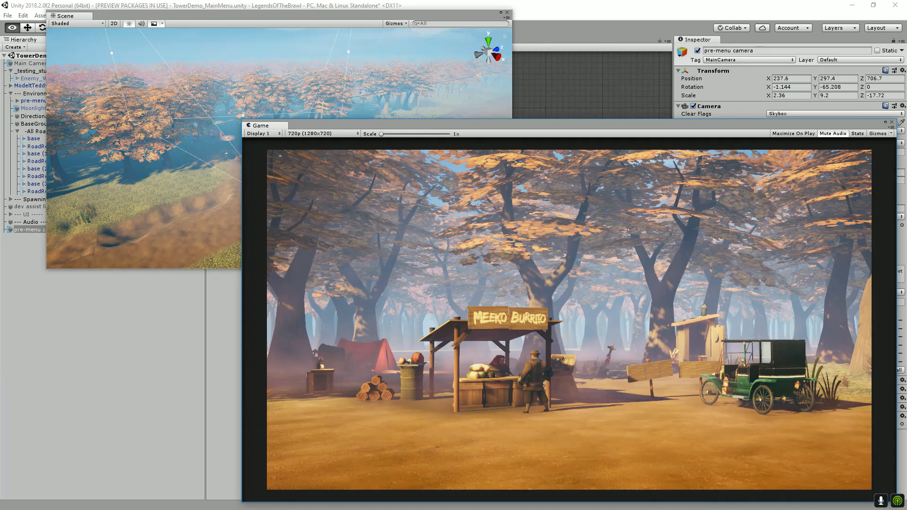
Move the pre-menu camera close to the Meeko Burrito counter, at about 211.3, 294.9, 713.6.
{"action": "left_click", "coordinate": [66, 16]}
{"action": "left_click_drag", "start_coordinate": [275, 202], "coordinate": [252, 163]}
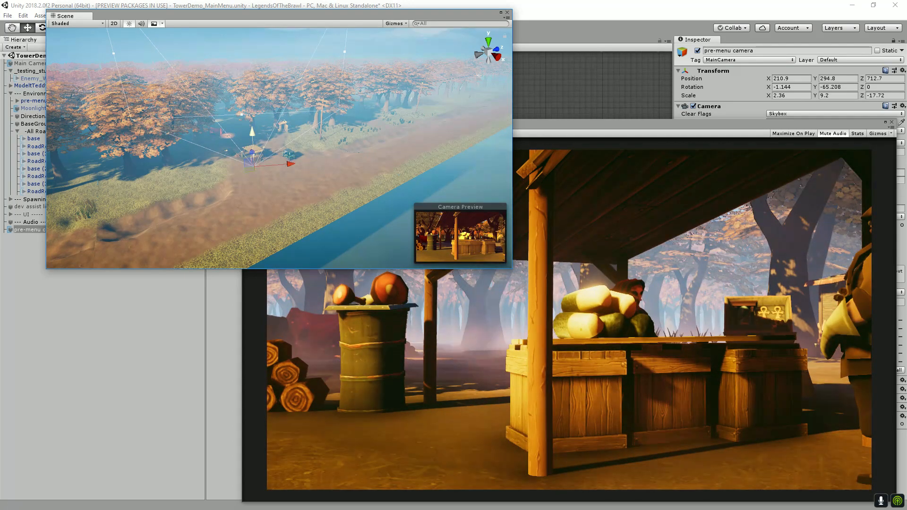
{"action": "left_click_drag", "start_coordinate": [291, 164], "coordinate": [293, 164]}
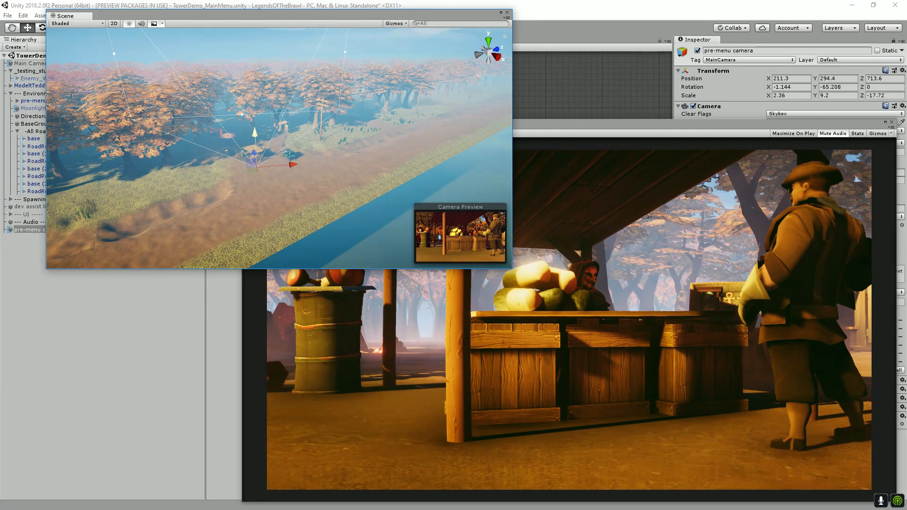
{"action": "left_click_drag", "start_coordinate": [255, 132], "coordinate": [255, 131]}
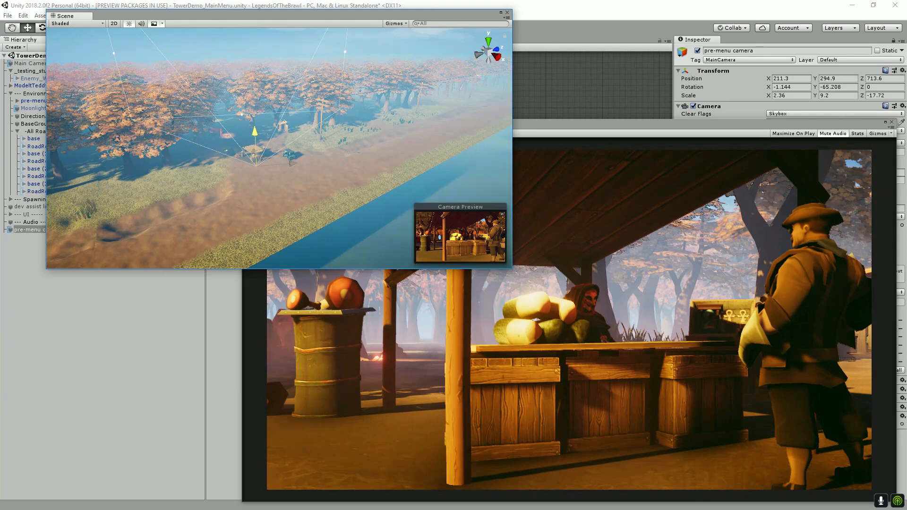
Tilt the pre-menu camera to about -10.78 in X for a low-angle view of the Meeko Burrito sign and slightly adjust its height.
{"action": "key", "text": "e"}
{"action": "left_click_drag", "start_coordinate": [256, 152], "coordinate": [256, 164]}
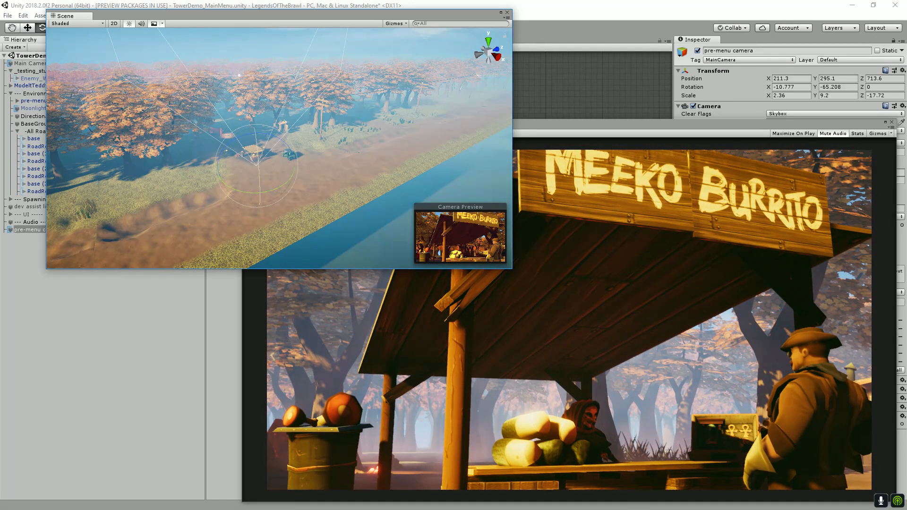
{"action": "left_click_drag", "start_coordinate": [638, 123], "coordinate": [629, 82]}
{"action": "left_click", "coordinate": [303, 16]}
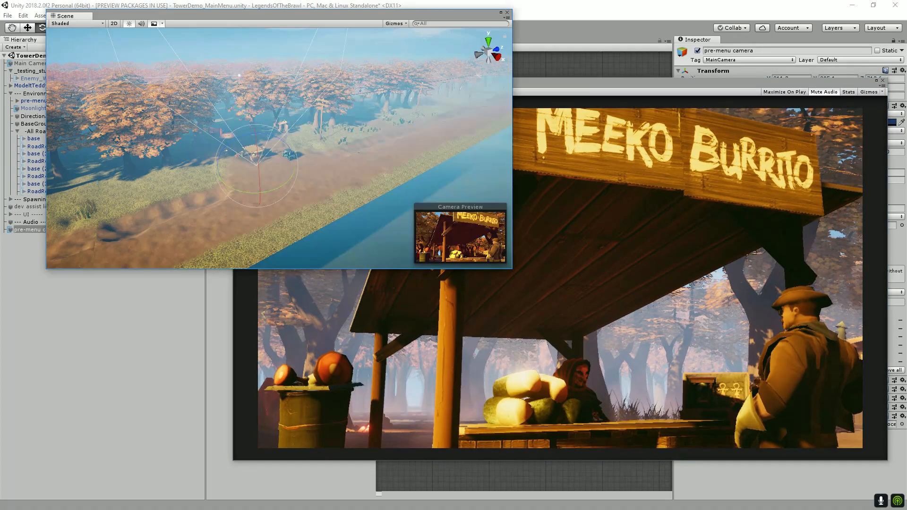
{"action": "key", "text": "w"}
{"action": "left_click_drag", "start_coordinate": [255, 135], "coordinate": [255, 135]}
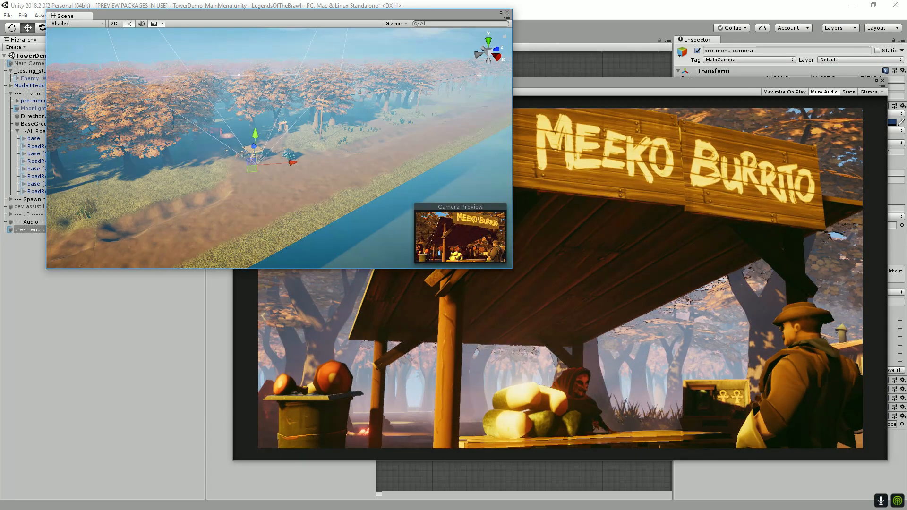
{"action": "left_click", "coordinate": [560, 303]}
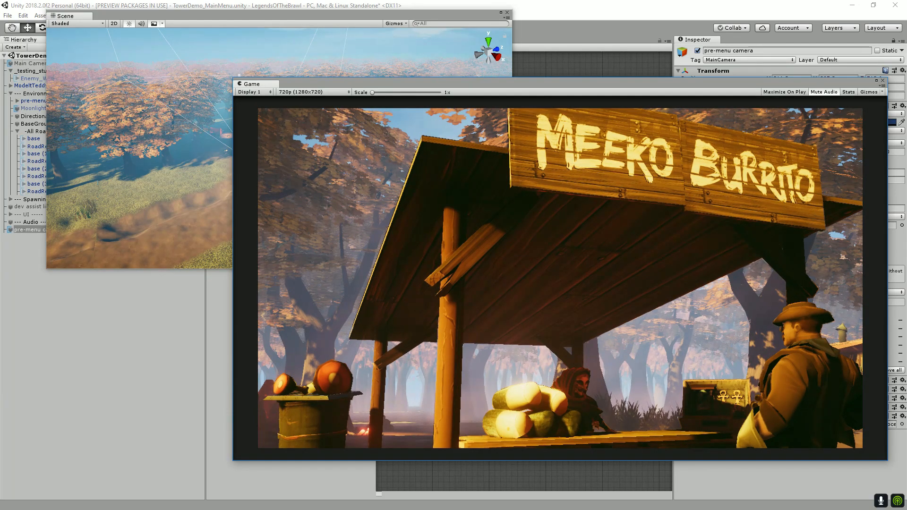
Tilt the pre-menu camera to about 5.77 in X and move it to about 206.9, 294.8, 715.6 for a counter close-up.
{"action": "left_click", "coordinate": [246, 16]}
{"action": "key", "text": "e"}
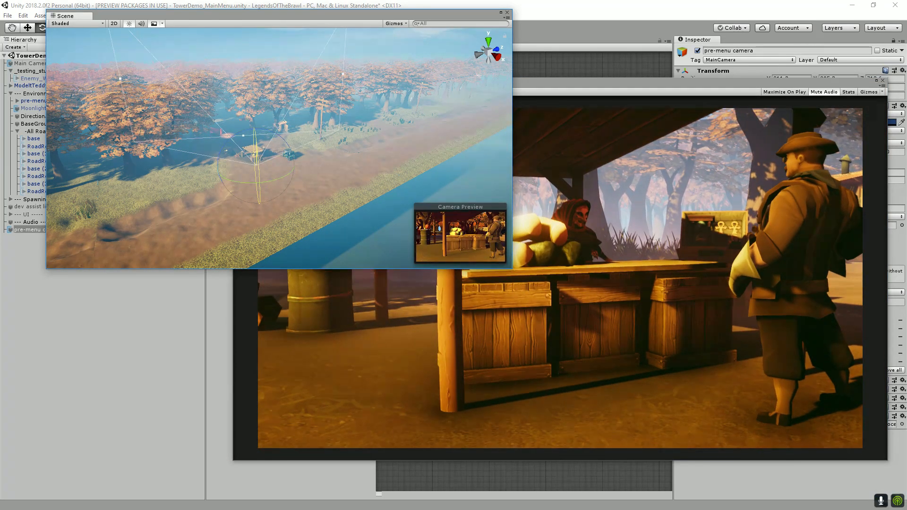
{"action": "key", "text": "w"}
{"action": "key", "text": "alt"}
{"action": "left_click_drag", "start_coordinate": [222, 135], "coordinate": [277, 160], "text": "alt"}
{"action": "mouse_move", "coordinate": [283, 15]}
{"action": "left_mouse_down"}
{"action": "mouse_move", "coordinate": [221, 4]}
{"action": "mouse_move", "coordinate": [278, 8]}
{"action": "left_mouse_up"}
{"action": "left_click_drag", "start_coordinate": [558, 82], "coordinate": [569, 102]}
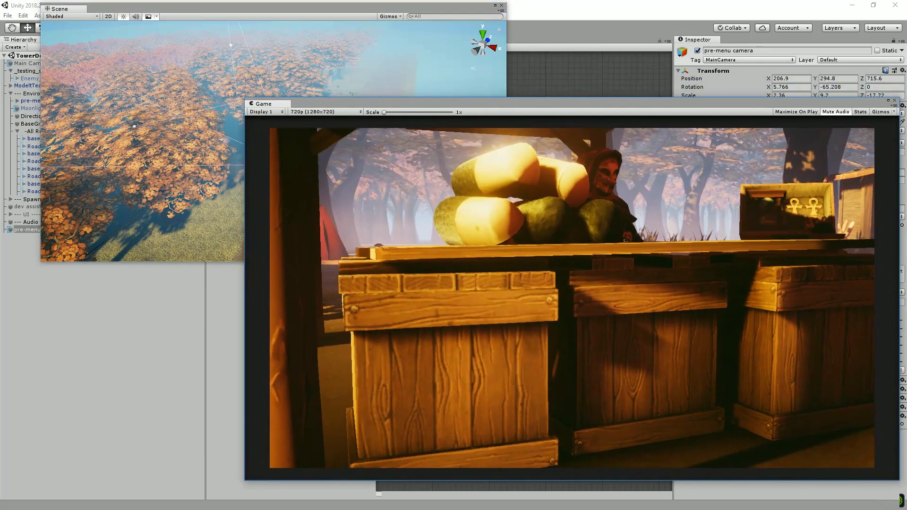
{"action": "left_click_drag", "start_coordinate": [263, 104], "coordinate": [266, 107]}
{"action": "left_click_drag", "start_coordinate": [283, 7], "coordinate": [284, 6]}
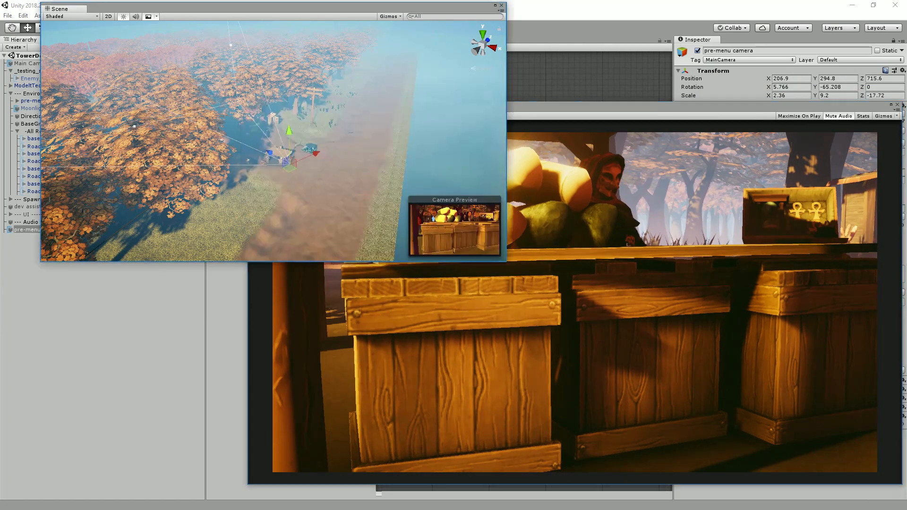
Turn the pre-menu camera to a rotation of about 5.66, -76.12, -1.09 and bring the whole Game view on screen.
{"action": "key", "text": "e"}
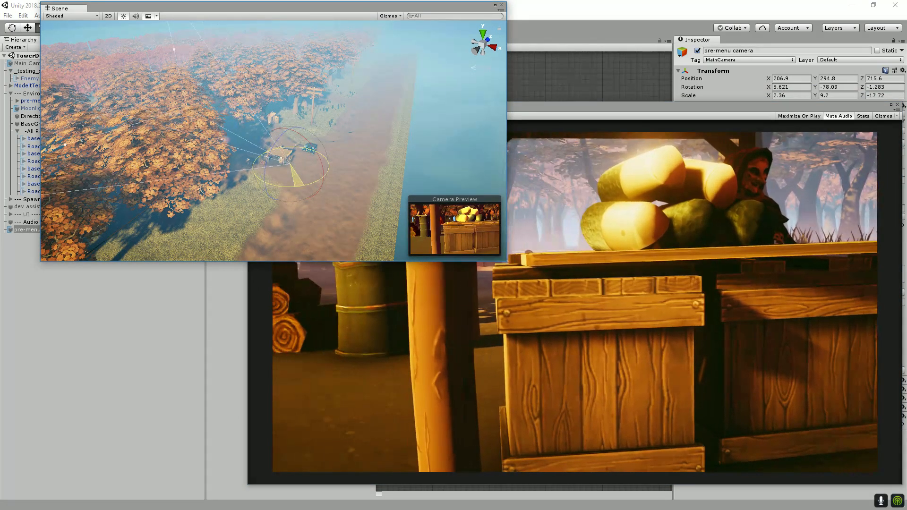
{"action": "left_click_drag", "start_coordinate": [283, 187], "coordinate": [281, 187]}
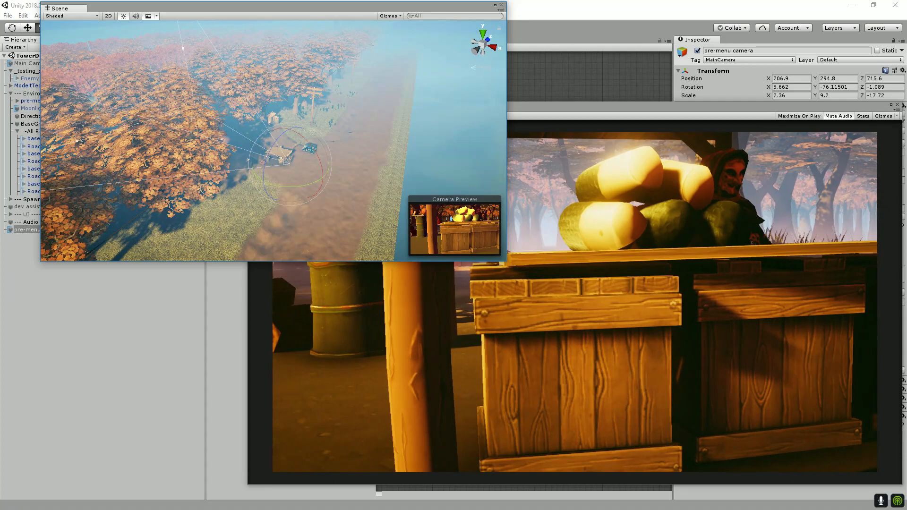
{"action": "left_click", "coordinate": [359, 302]}
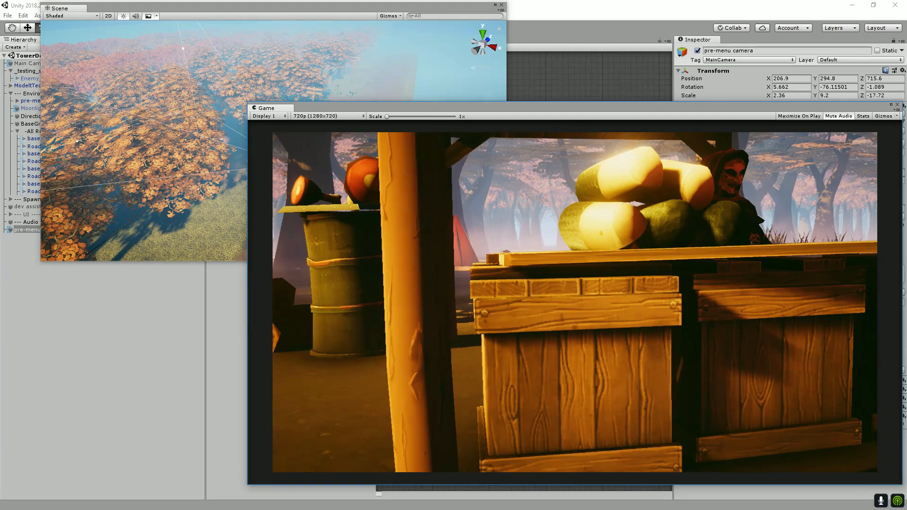
{"action": "left_click_drag", "start_coordinate": [274, 6], "coordinate": [261, 7]}
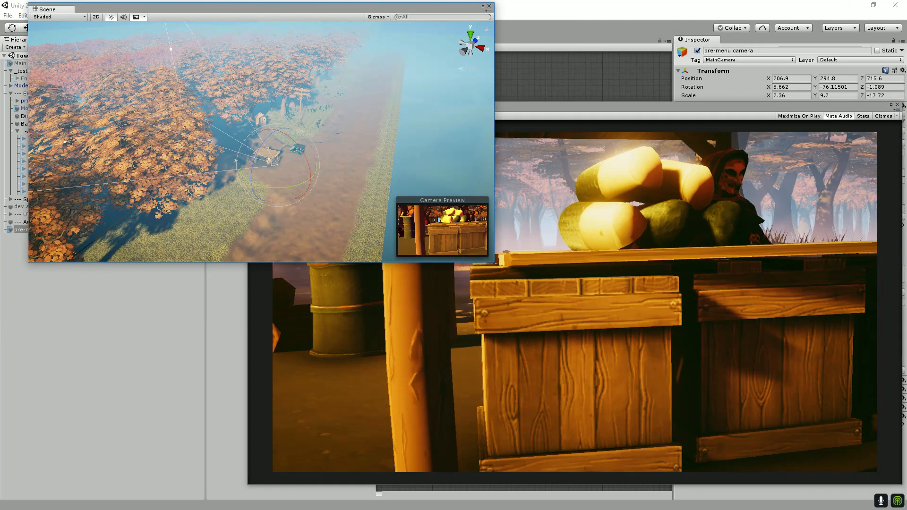
{"action": "left_click", "coordinate": [567, 109]}
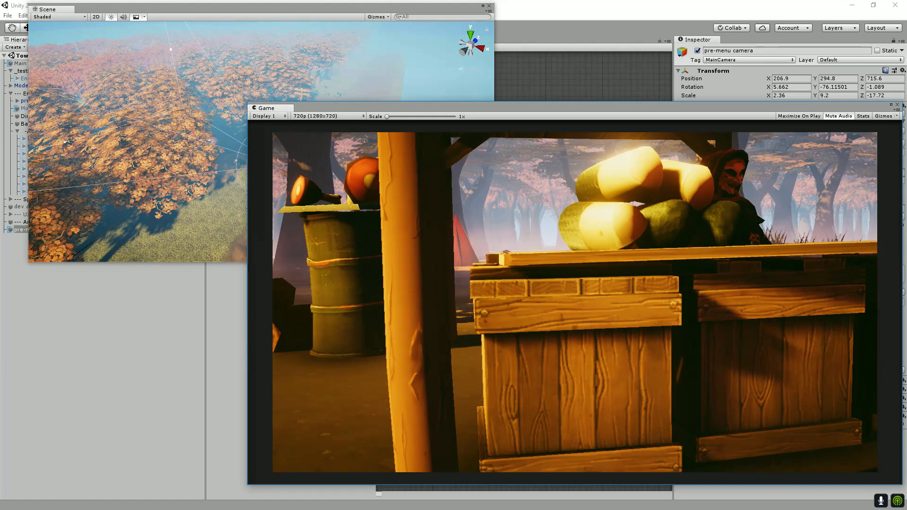
{"action": "left_click_drag", "start_coordinate": [566, 106], "coordinate": [567, 118]}
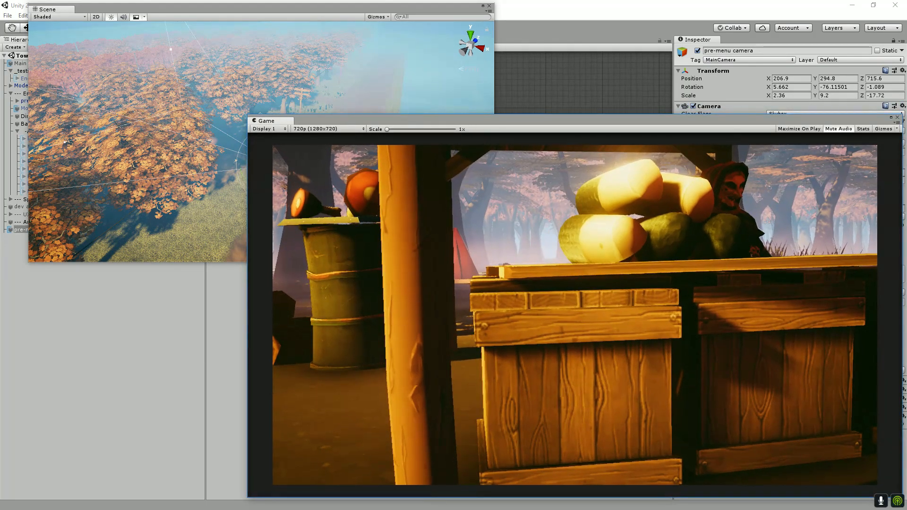
{"action": "left_click", "coordinate": [302, 9]}
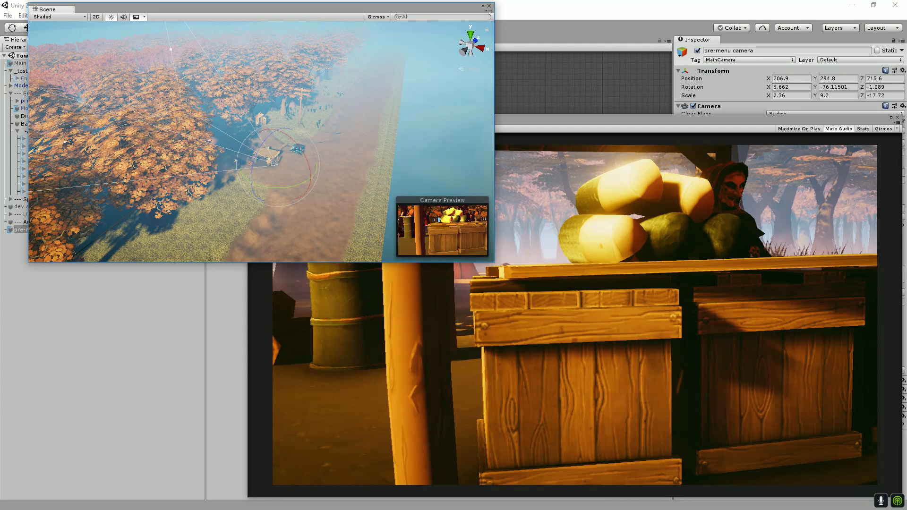
{"action": "key", "text": "ctrl+2"}
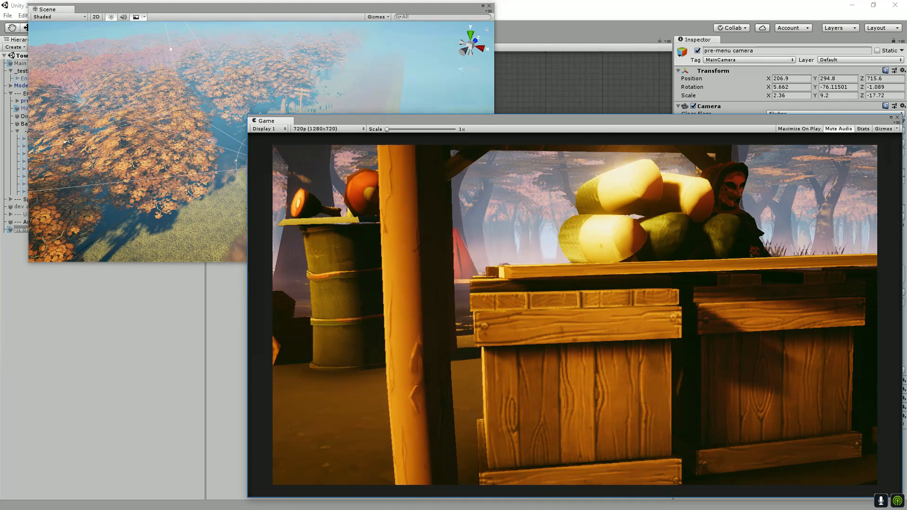
Examine the pre-menu camera's placement beside the Meeko Burrito stall up close in the Scene view.
{"action": "right_click", "coordinate": [189, 142]}
{"action": "scroll", "coordinate": [261, 141], "scroll_direction": "up", "scroll_amount": 10}
{"action": "left_click_drag", "start_coordinate": [262, 142], "coordinate": [265, 71]}
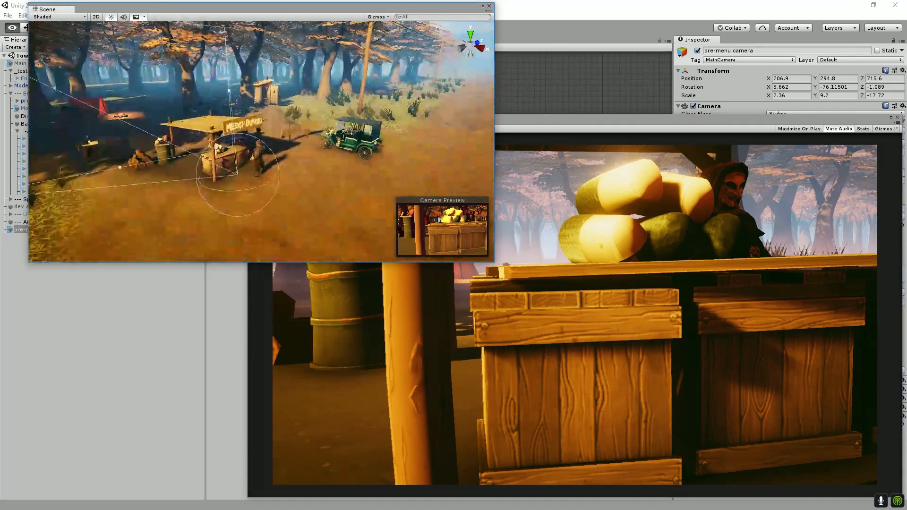
{"action": "scroll", "coordinate": [262, 142], "scroll_direction": "up", "scroll_amount": 8}
{"action": "left_click_drag", "start_coordinate": [246, 160], "coordinate": [302, 177]}
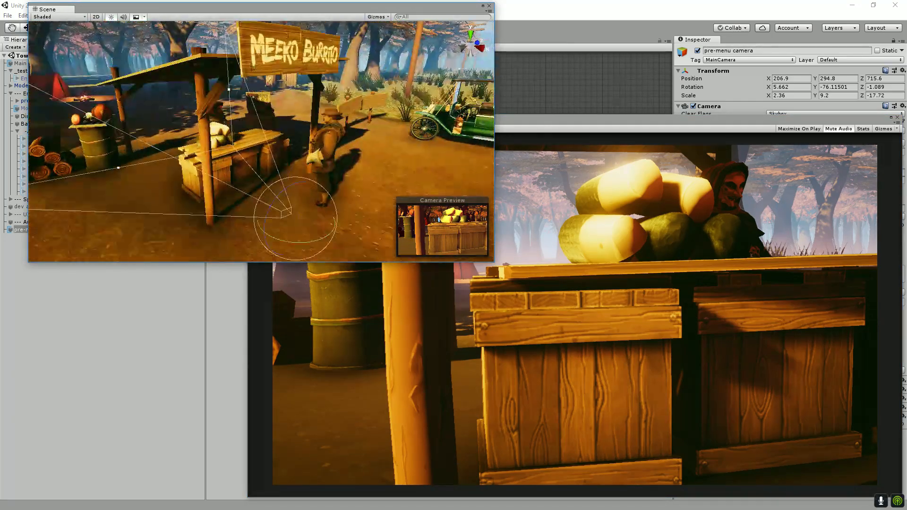
{"action": "left_click", "coordinate": [116, 321]}
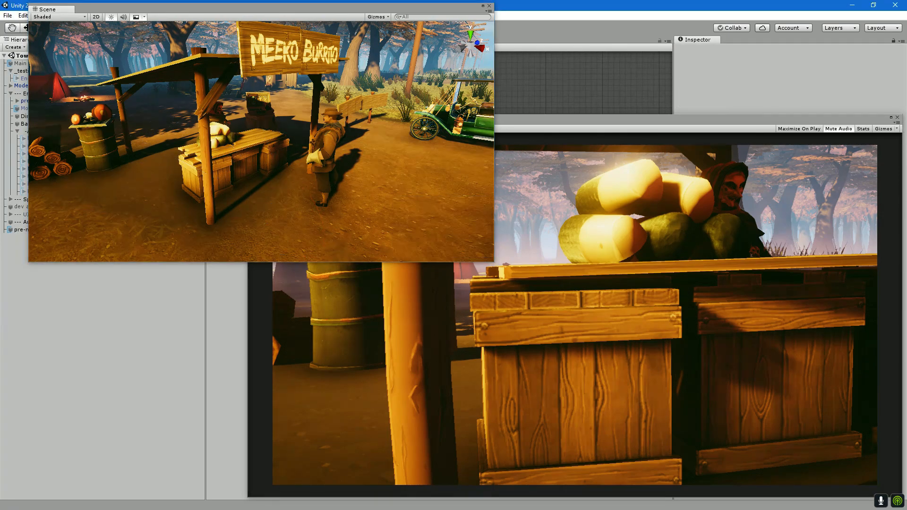
{"action": "left_click", "coordinate": [21, 229]}
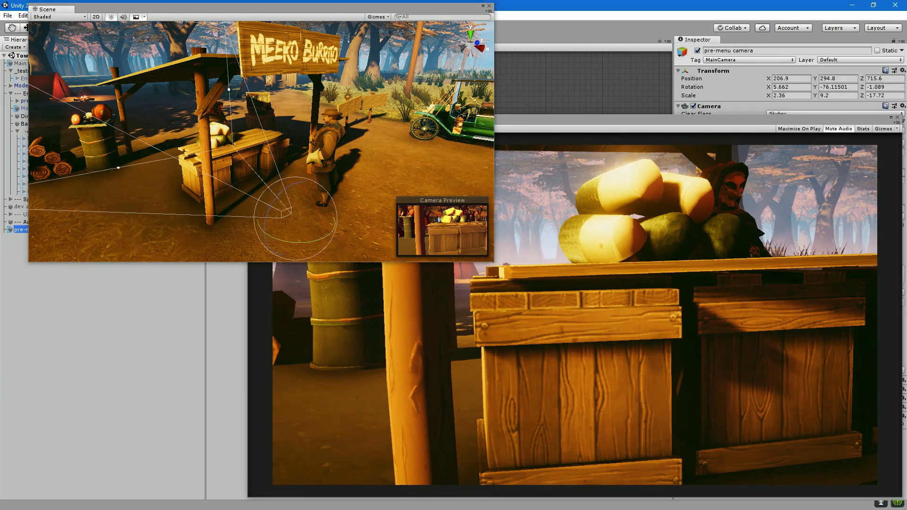
{"action": "key", "text": "w"}
{"action": "left_click", "coordinate": [295, 222]}
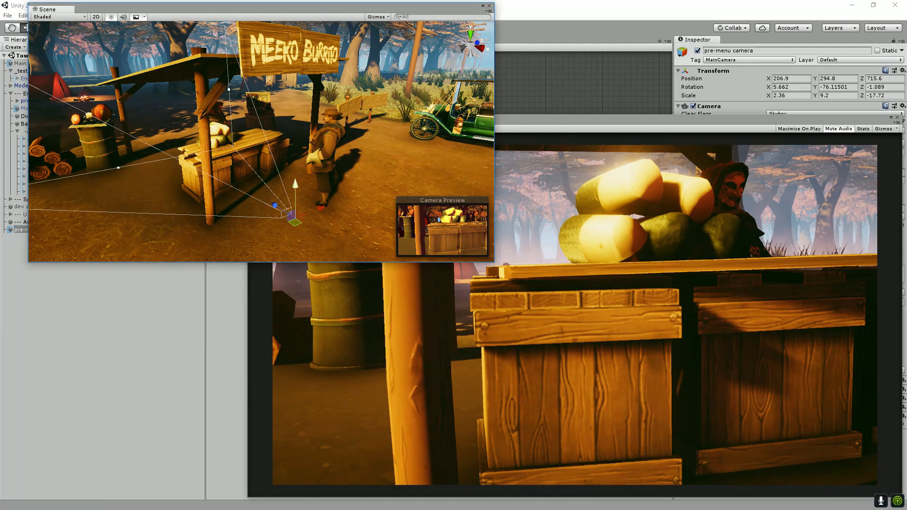
Paste the counter close-up capture as a new layer in the Photoshop document, align it with the canvas, and return to Unity.
{"action": "left_click", "coordinate": [558, 321]}
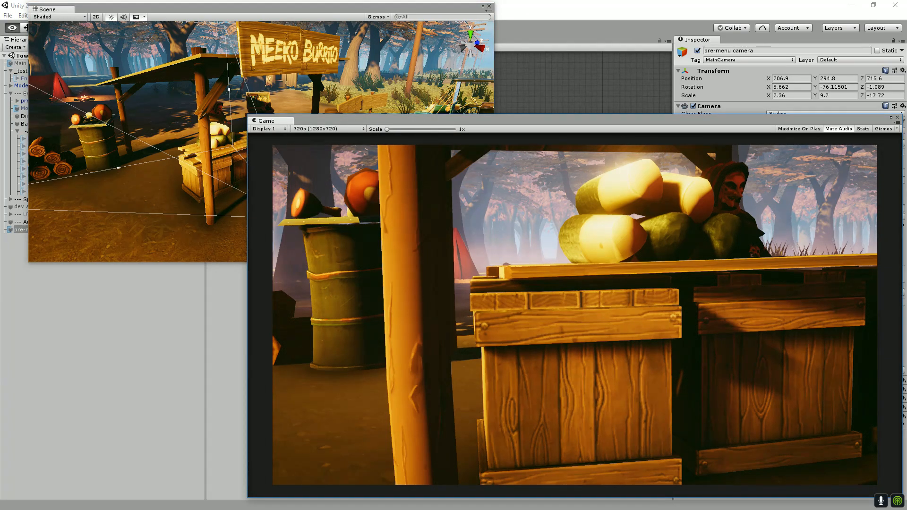
{"action": "key", "text": "alt+Tab"}
{"action": "key", "text": "ctrl+v"}
{"action": "left_click_drag", "start_coordinate": [569, 278], "coordinate": [544, 248]}
{"action": "key", "text": "alt+Tab"}
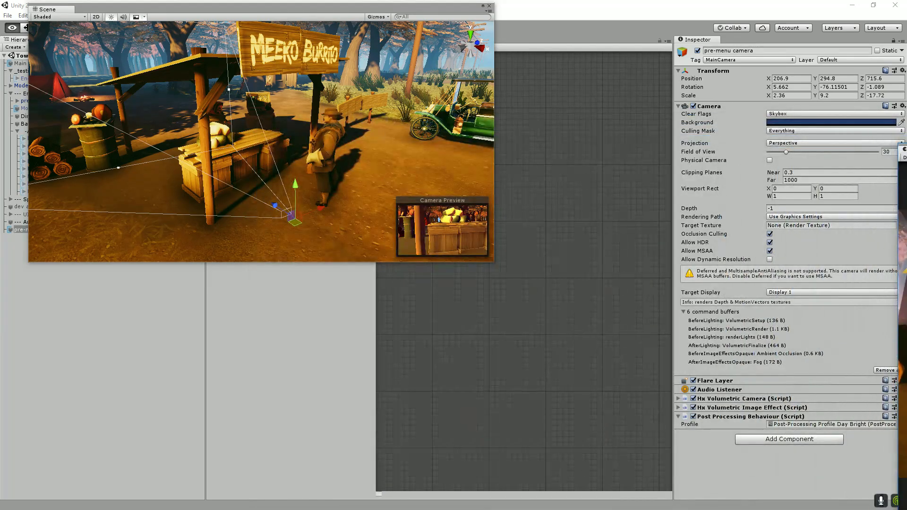
Try a wide shot with the pre-menu camera at about 228.6, 297.6, 696.3, rotated to about 5.52, -48.25, 1.68.
{"action": "key", "text": "s"}
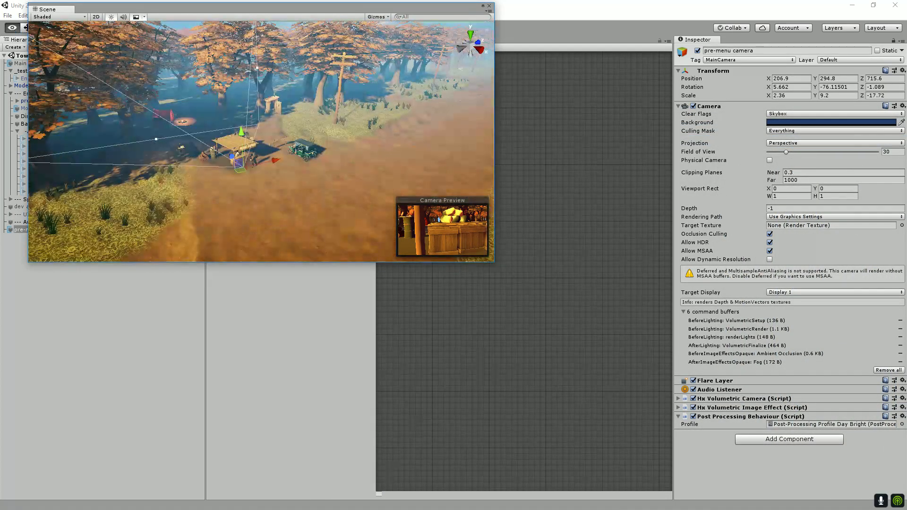
{"action": "scroll", "coordinate": [261, 141], "scroll_direction": "up", "scroll_amount": 3}
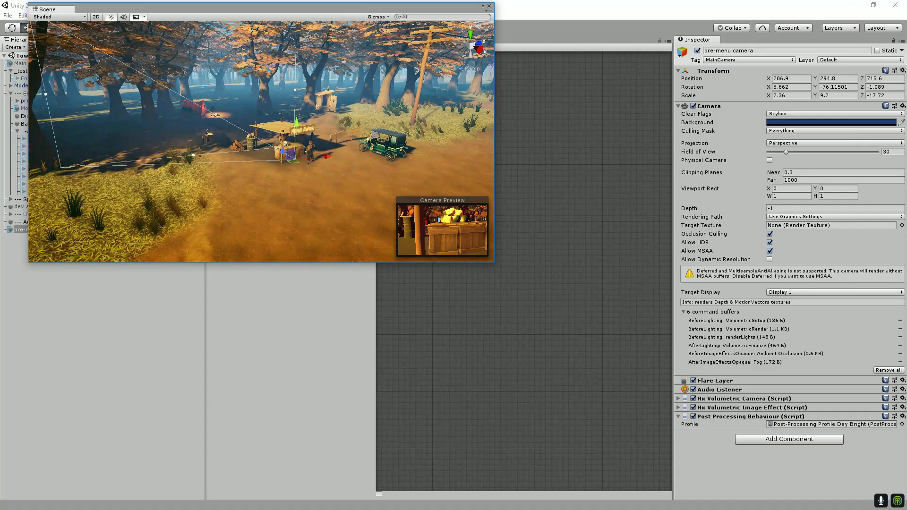
{"action": "key", "text": "e"}
{"action": "left_click_drag", "start_coordinate": [307, 171], "coordinate": [273, 340]}
{"action": "key", "text": "w"}
{"action": "scroll", "coordinate": [261, 142], "scroll_direction": "down", "scroll_amount": 5}
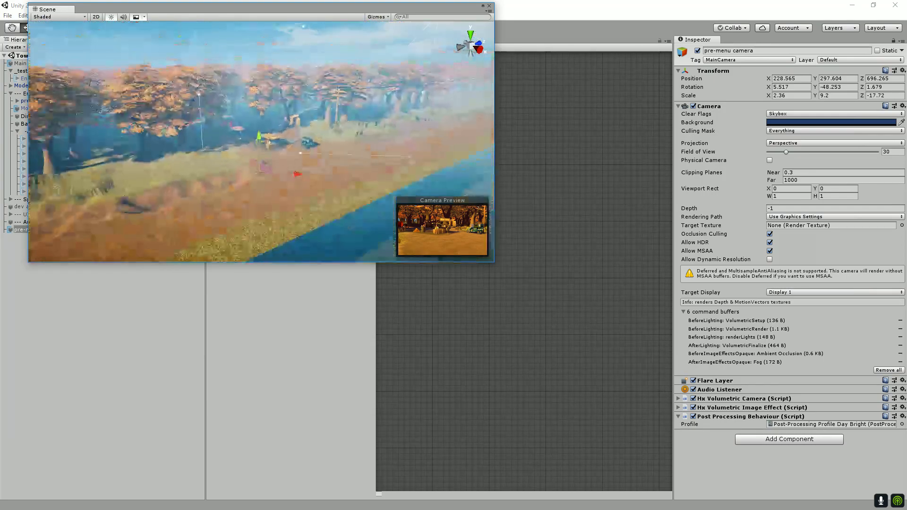
Try shifting the pre-menu camera to about 232.4, 297.7, 702.8 and rotating it to about 1.63, -59.9, 0.53.
{"action": "scroll", "coordinate": [261, 142], "scroll_direction": "up", "scroll_amount": 4}
{"action": "key", "text": "e"}
{"action": "left_click_drag", "start_coordinate": [277, 203], "coordinate": [334, 186]}
{"action": "key", "text": "w"}
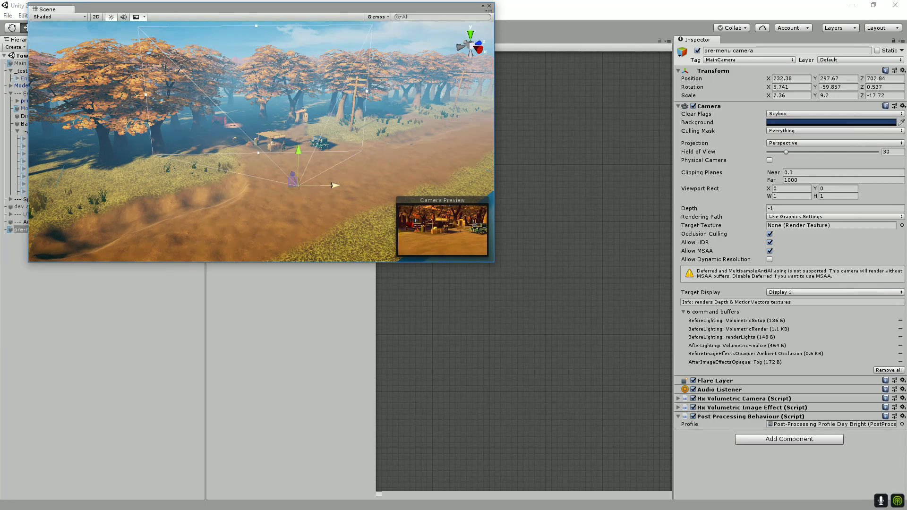
{"action": "key", "text": "e"}
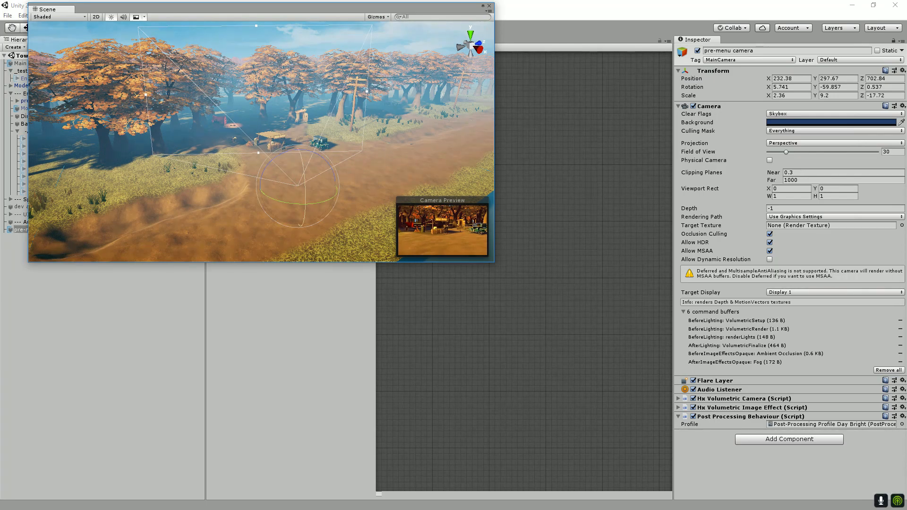
{"action": "left_click_drag", "start_coordinate": [305, 177], "coordinate": [305, 171]}
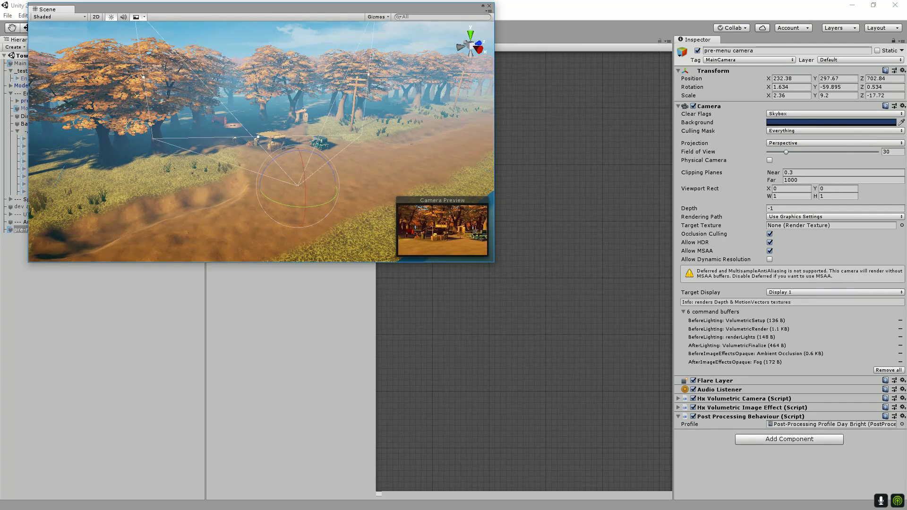
Paste the copied Transform values onto the pre-menu camera and bring the whole Game view on screen.
{"action": "right_click", "coordinate": [721, 70]}
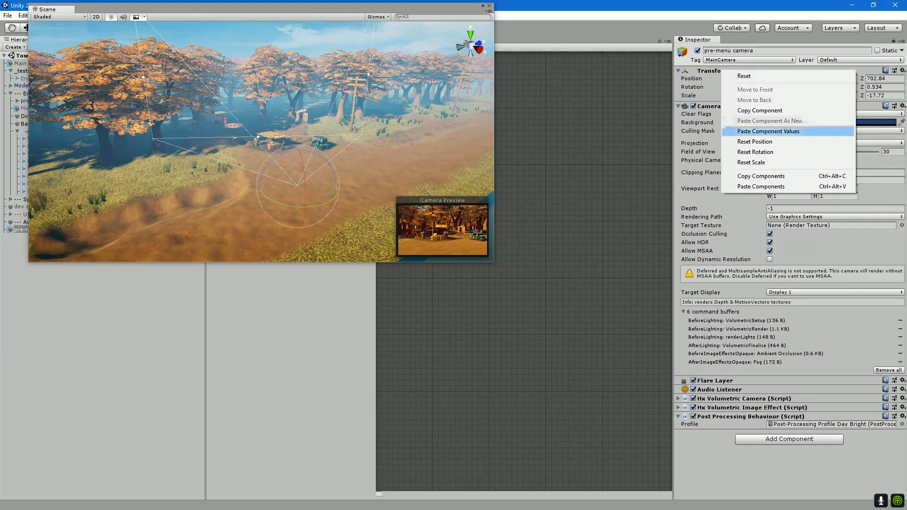
{"action": "left_click", "coordinate": [765, 131]}
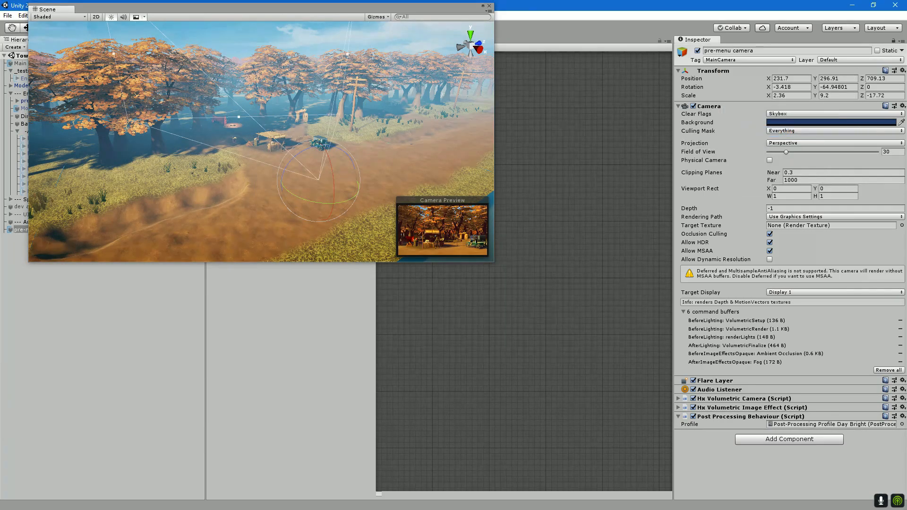
{"action": "left_click_drag", "start_coordinate": [906, 152], "coordinate": [577, 87]}
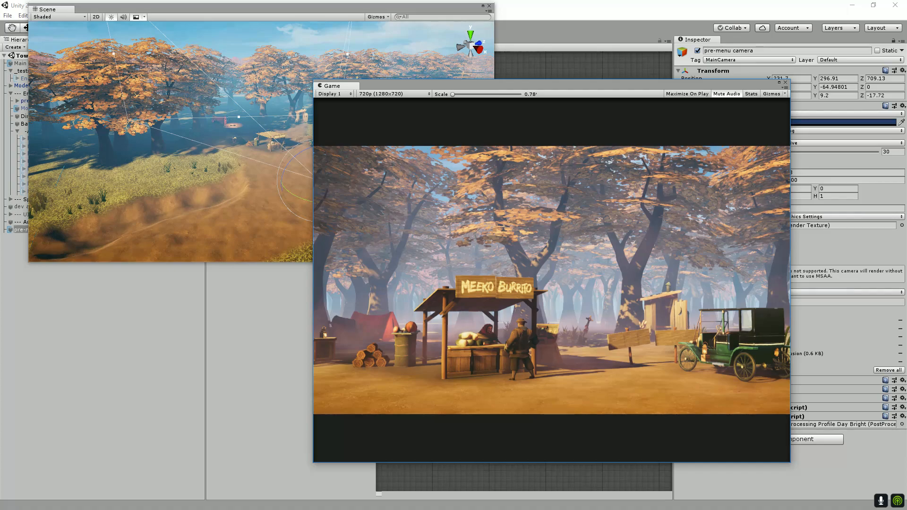
{"action": "left_click_drag", "start_coordinate": [551, 83], "coordinate": [612, 101]}
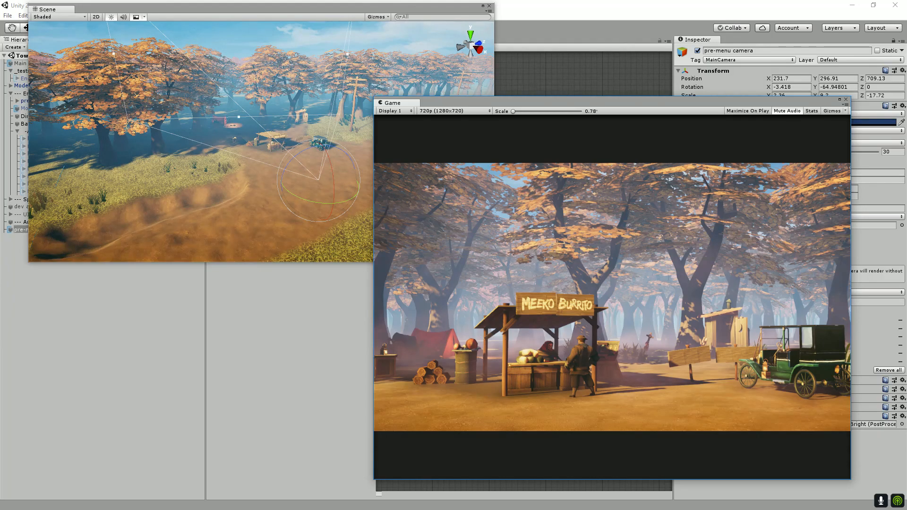
Move the Game window off to the side so the Inspector and the Scene's camera preview are uncovered.
{"action": "left_click_drag", "start_coordinate": [612, 100], "coordinate": [612, 100]}
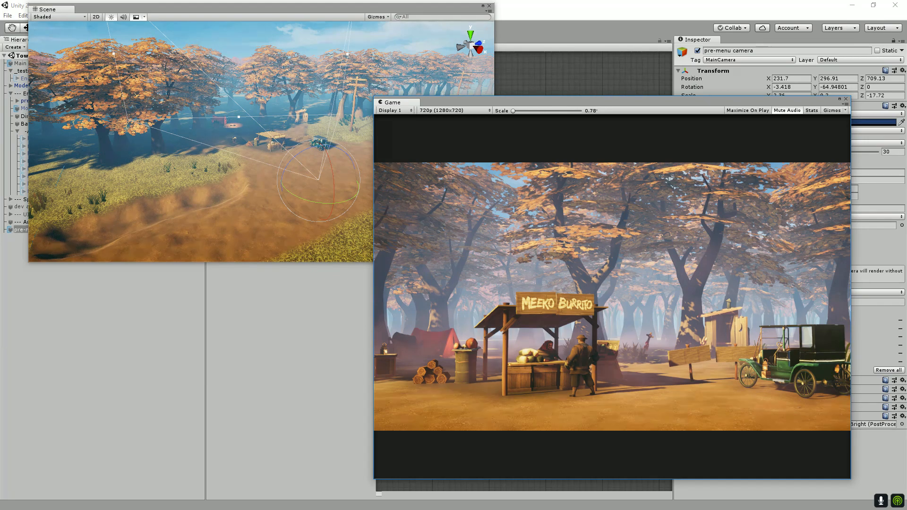
{"action": "left_click_drag", "start_coordinate": [614, 99], "coordinate": [906, 92]}
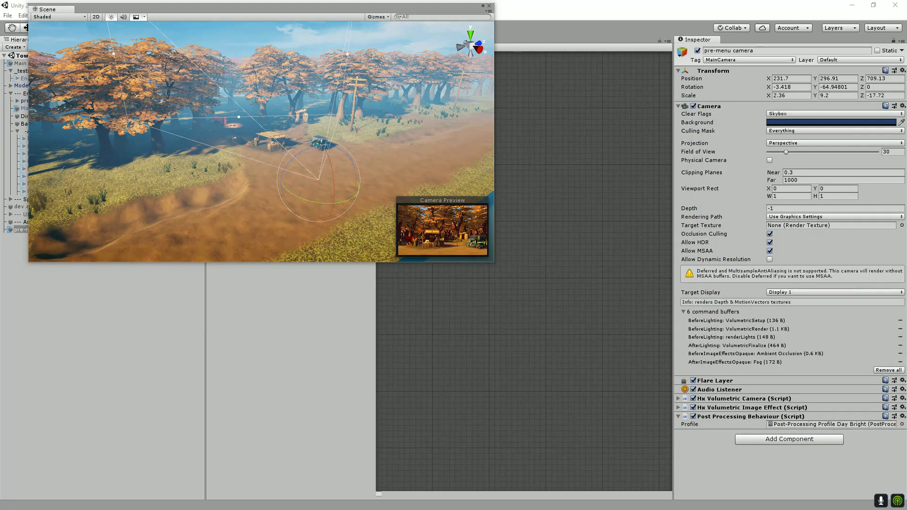
{"action": "scroll", "coordinate": [261, 141], "scroll_direction": "down", "scroll_amount": 5}
{"action": "scroll", "coordinate": [261, 141], "scroll_direction": "up", "scroll_amount": 5}
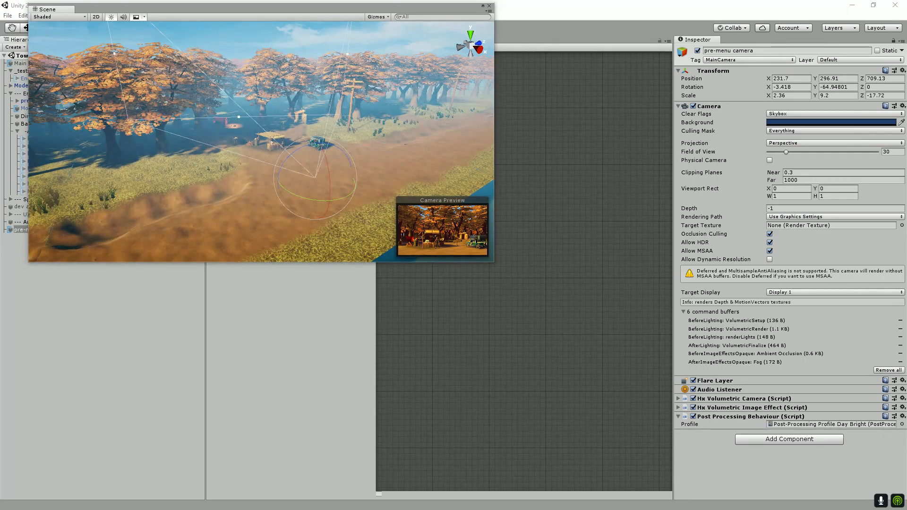
Deselect the camera and survey the Scene around the burrito stall, the road and the open area opposite the trees.
{"action": "left_click", "coordinate": [118, 341]}
{"action": "scroll", "coordinate": [262, 141], "scroll_direction": "up", "scroll_amount": 6}
{"action": "left_click_drag", "start_coordinate": [261, 141], "coordinate": [330, 95]}
{"action": "key", "text": "w"}
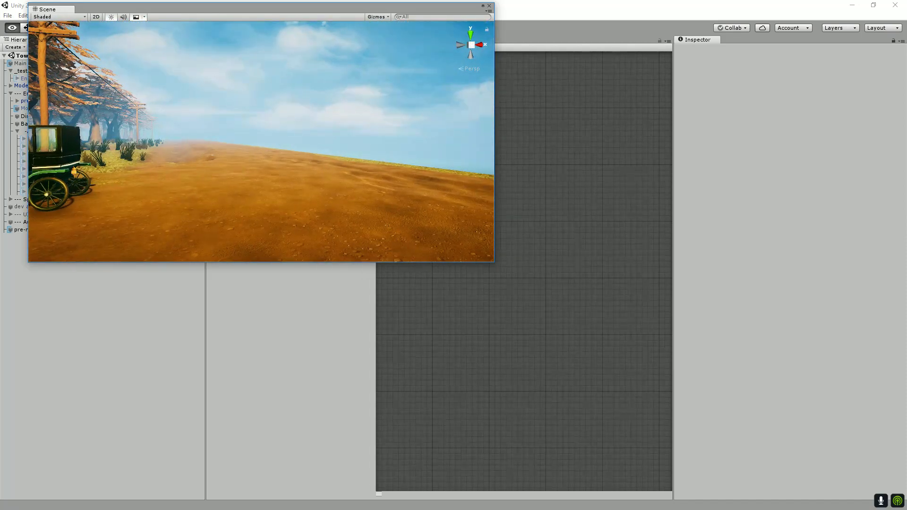
{"action": "key", "text": "w"}
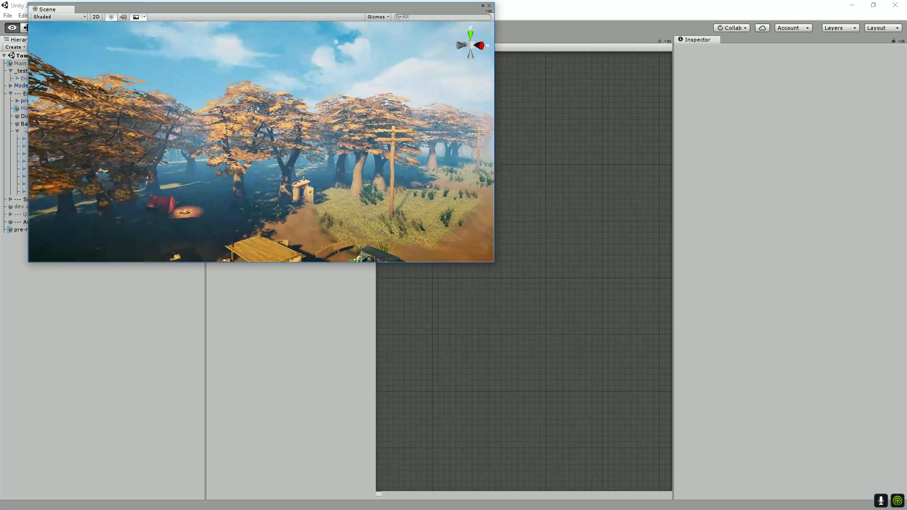
{"action": "key", "text": "s"}
{"action": "key", "text": "w"}
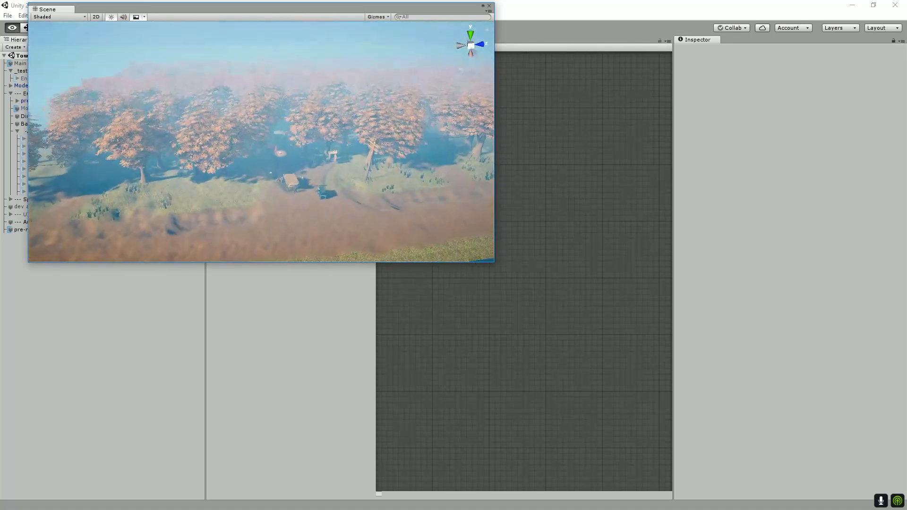
{"action": "key", "text": "s"}
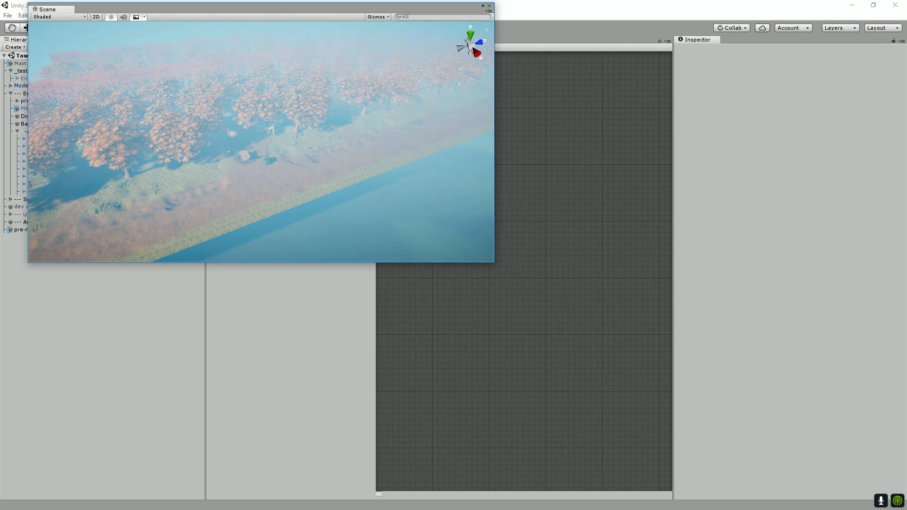
Move the Scene window clear of the Hierarchy and show only the direct children of pre-menu_env, with Meeko Burrito and All Road and Base Parts collapsed.
{"action": "left_click_drag", "start_coordinate": [236, 7], "coordinate": [458, 74]}
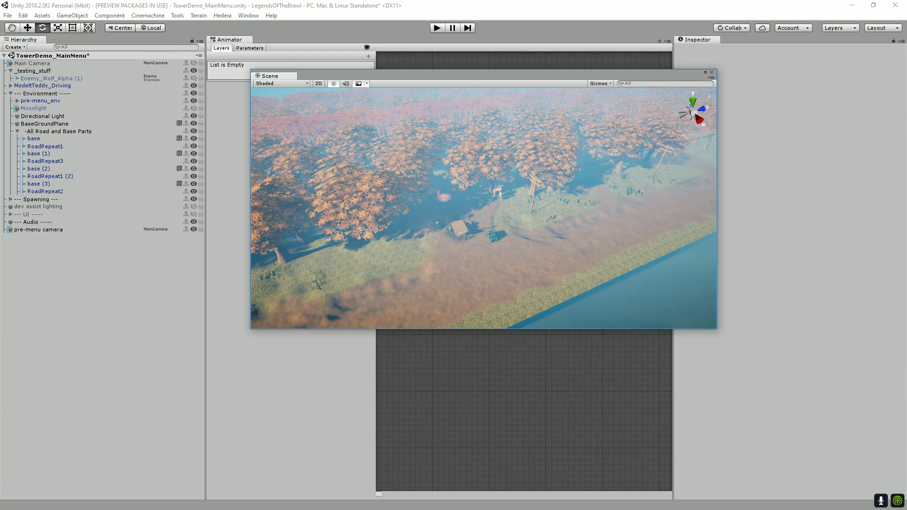
{"action": "left_click", "coordinate": [17, 131]}
{"action": "left_click", "coordinate": [17, 101]}
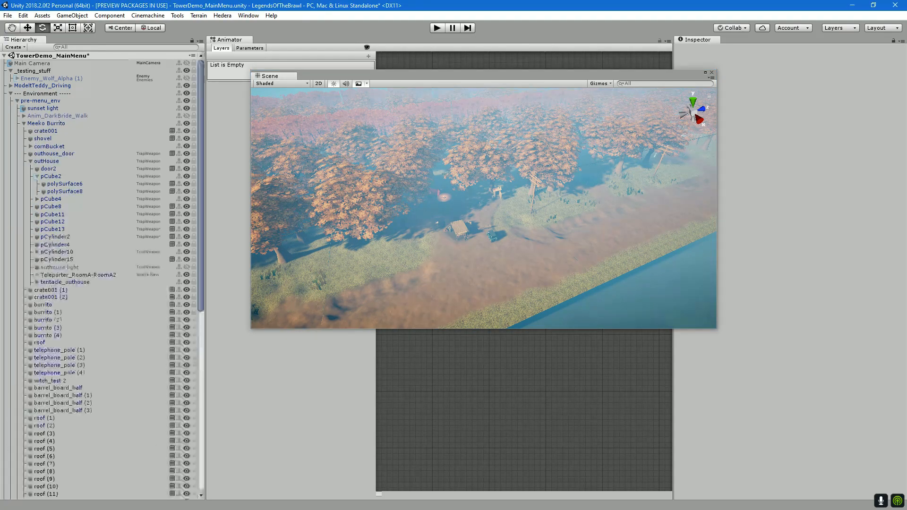
{"action": "left_click", "coordinate": [24, 123]}
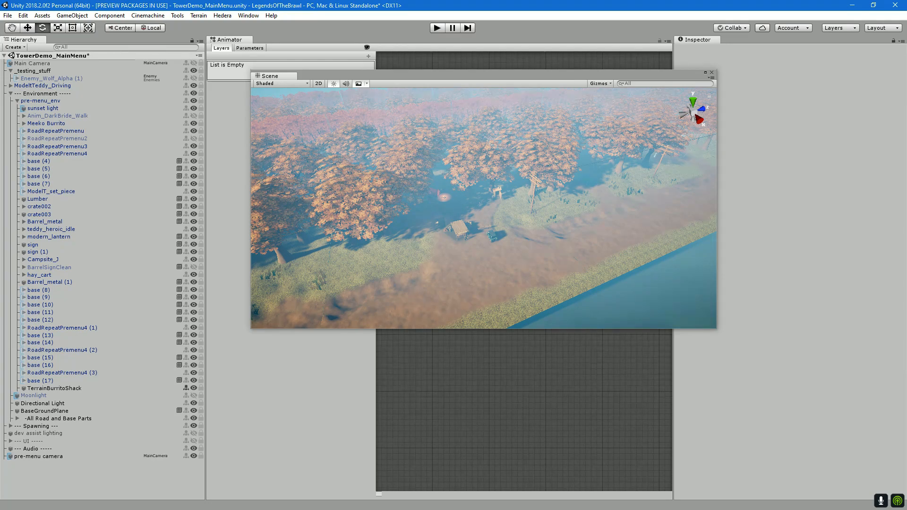
Select base (8) and switch it off and on again to see which part of the forest it covers.
{"action": "left_click", "coordinate": [39, 290]}
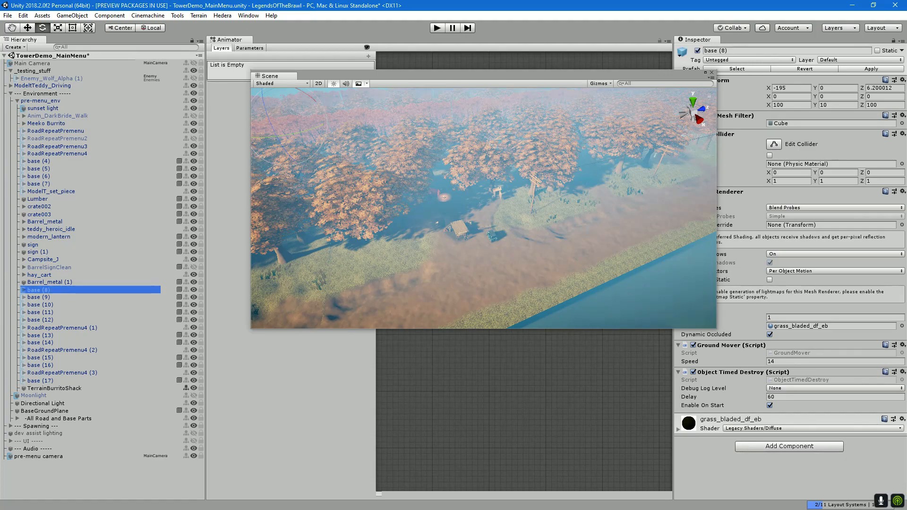
{"action": "scroll", "coordinate": [484, 207], "scroll_direction": "down", "scroll_amount": 4}
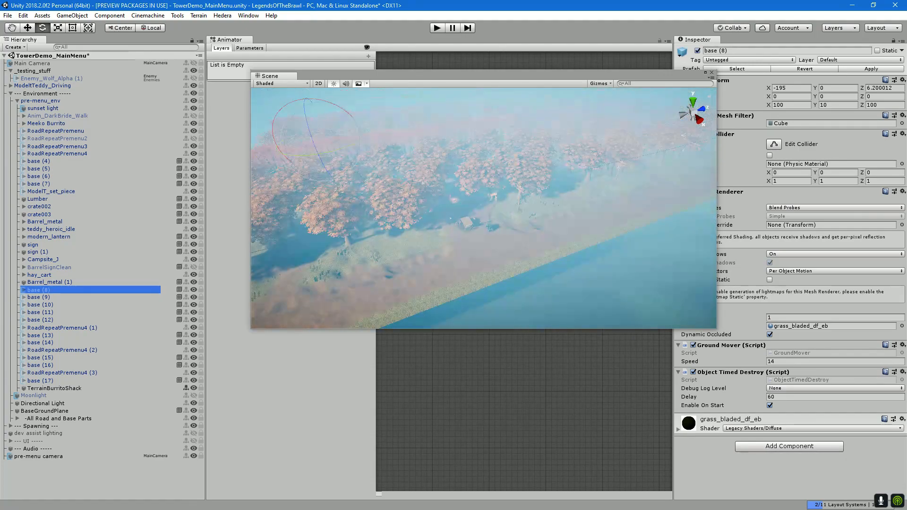
{"action": "scroll", "coordinate": [484, 208], "scroll_direction": "up", "scroll_amount": 4}
{"action": "left_click_drag", "start_coordinate": [515, 207], "coordinate": [440, 208]}
{"action": "scroll", "coordinate": [483, 208], "scroll_direction": "down", "scroll_amount": 3}
{"action": "left_click_drag", "start_coordinate": [484, 189], "coordinate": [554, 207], "text": "alt"}
{"action": "scroll", "coordinate": [484, 208], "scroll_direction": "down", "scroll_amount": 3}
{"action": "scroll", "coordinate": [484, 208], "scroll_direction": "up", "scroll_amount": 3}
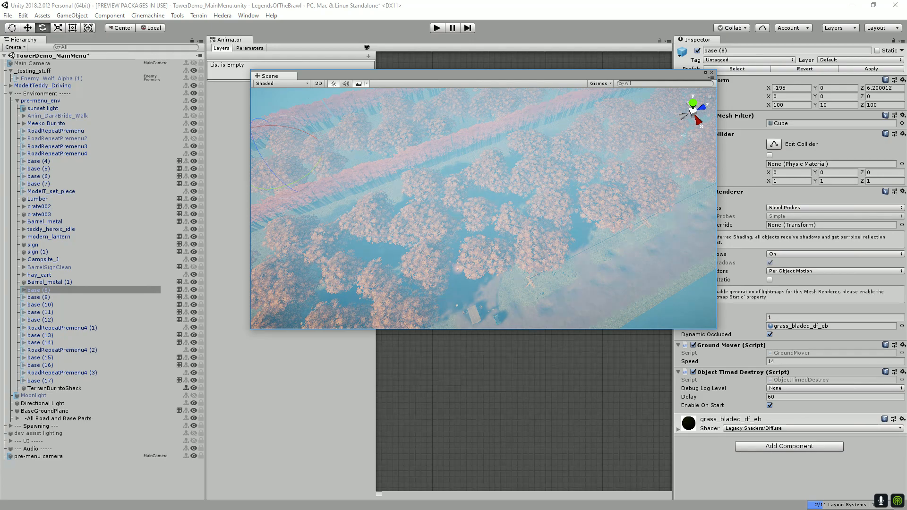
{"action": "left_click", "coordinate": [194, 290]}
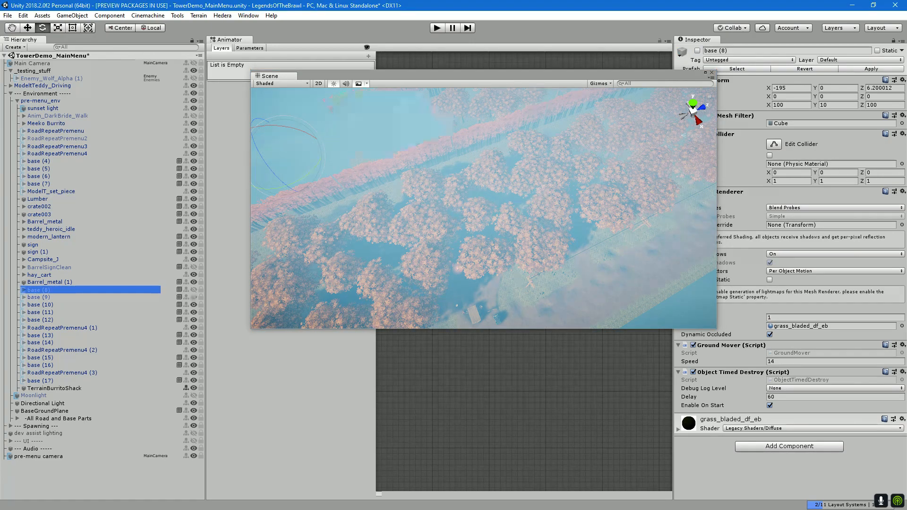
{"action": "key", "text": "alt+shift+a"}
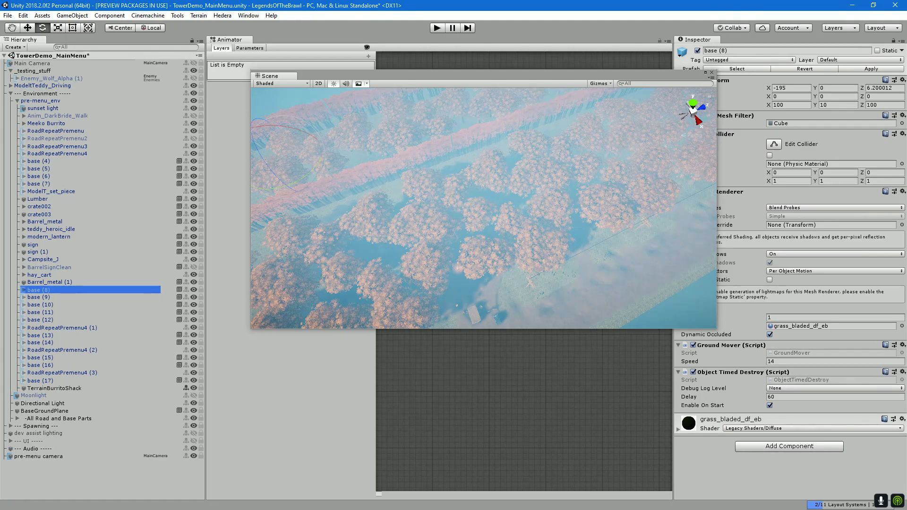
Pick the forest terrain behind the stall in the Scene and toggle the Terrain under base (5) off and on.
{"action": "left_click", "coordinate": [491, 213]}
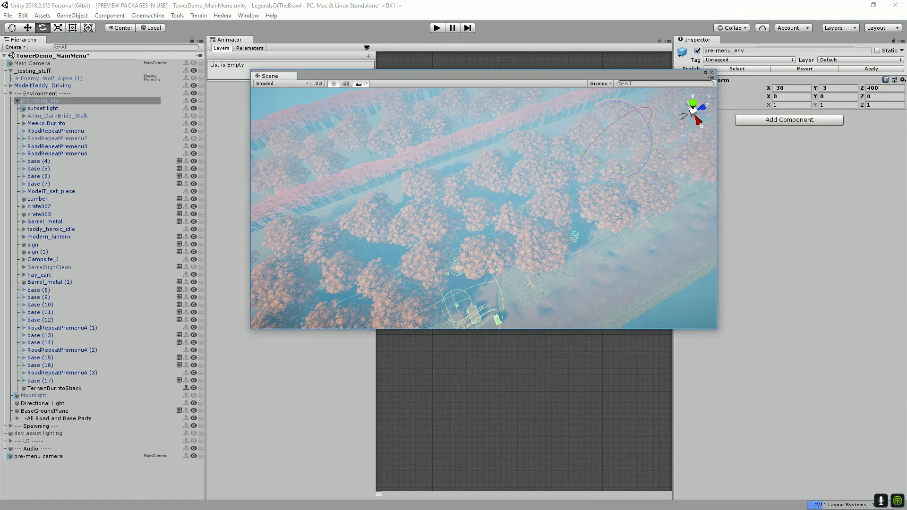
{"action": "left_click", "coordinate": [491, 213]}
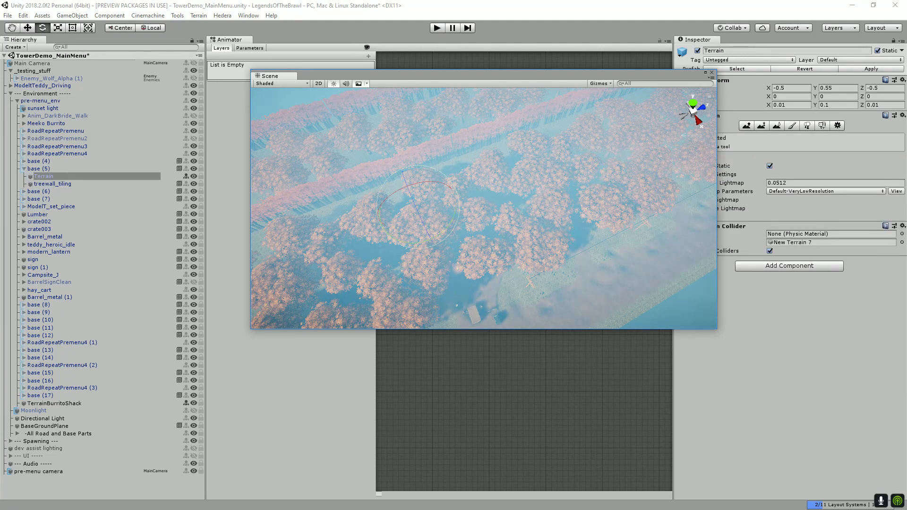
{"action": "left_click", "coordinate": [194, 176]}
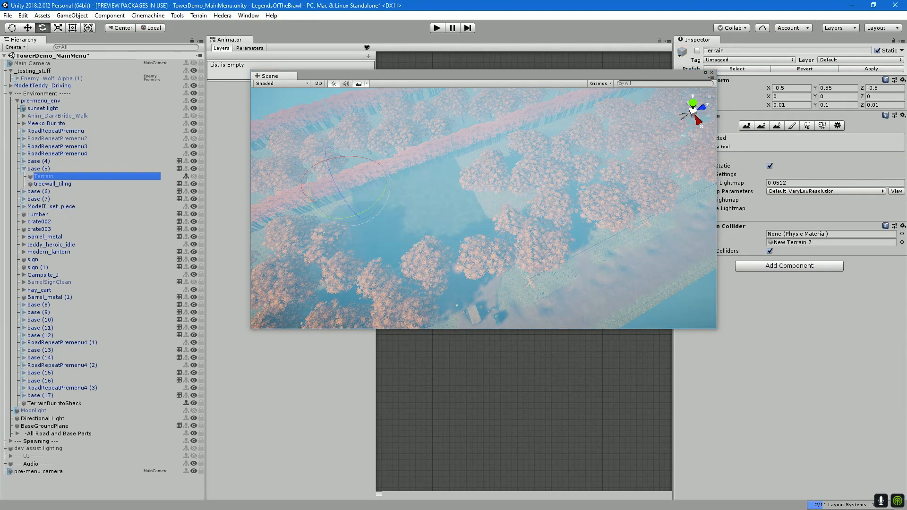
{"action": "key", "text": "alt+shift+a"}
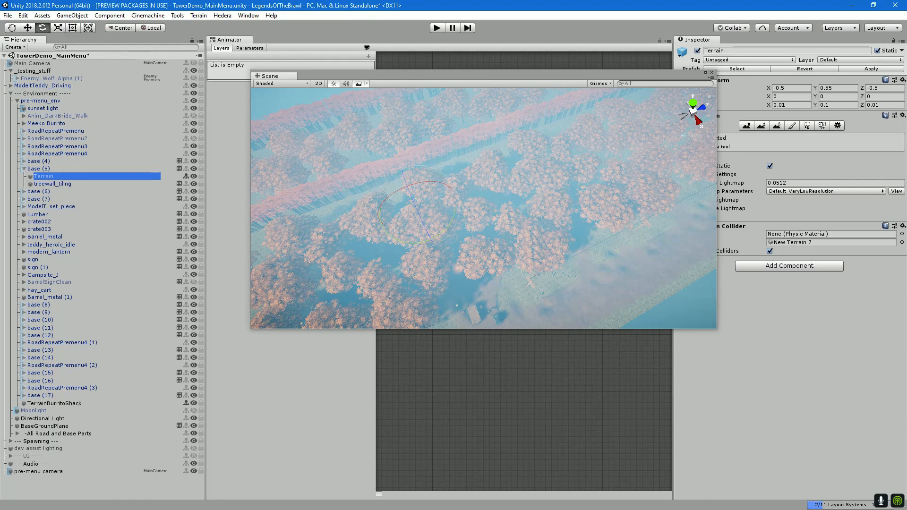
{"action": "left_click", "coordinate": [24, 169]}
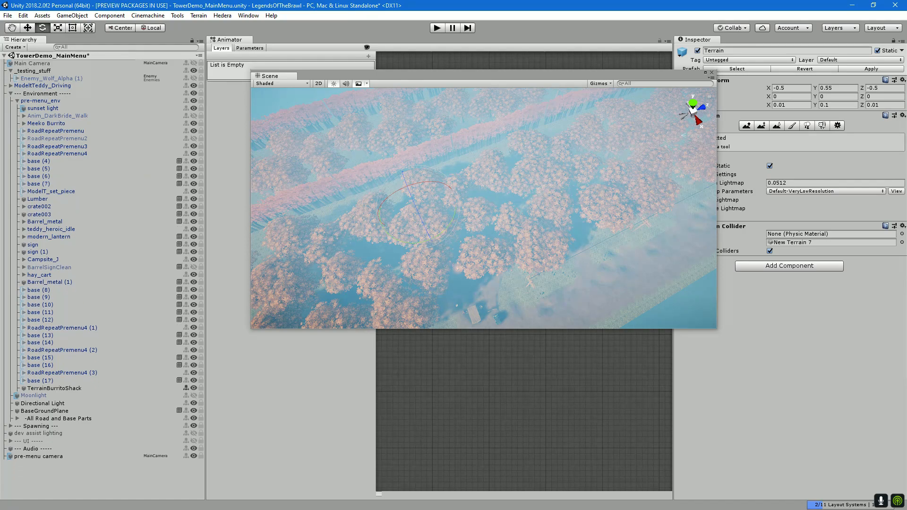
Toggle base (4) and base (5) to see which forest tiles they are.
{"action": "left_click", "coordinate": [39, 161]}
{"action": "key", "text": "alt+shift+a"}
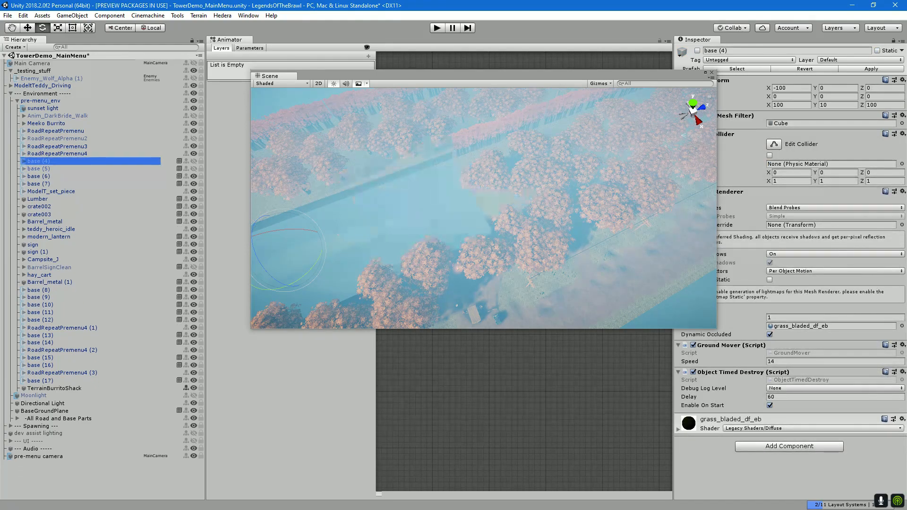
{"action": "key", "text": "alt+shift+a"}
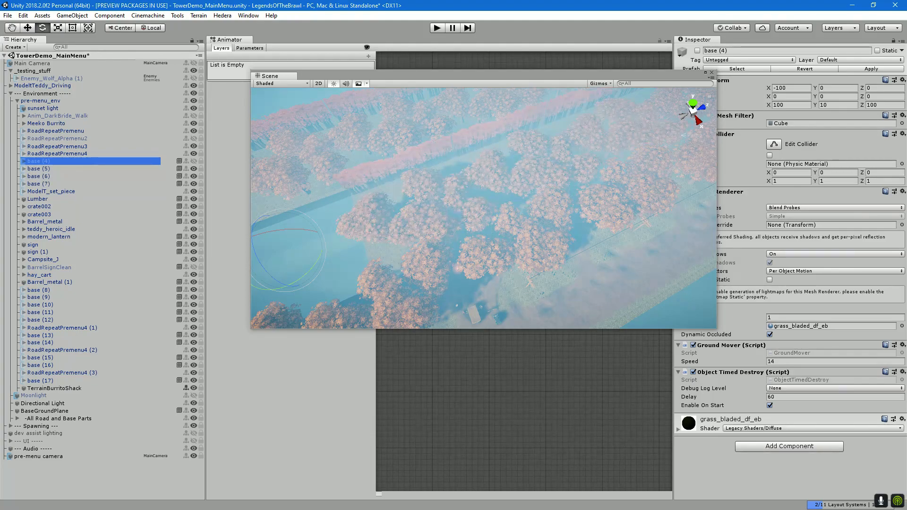
Duplicate the forest tiles base (4) through base (7) inside pre-menu_env.
{"action": "key", "text": "shift+Down"}
{"action": "key", "text": "shift+Down"}
{"action": "key", "text": "shift+Down"}
{"action": "key", "text": "ctrl+d"}
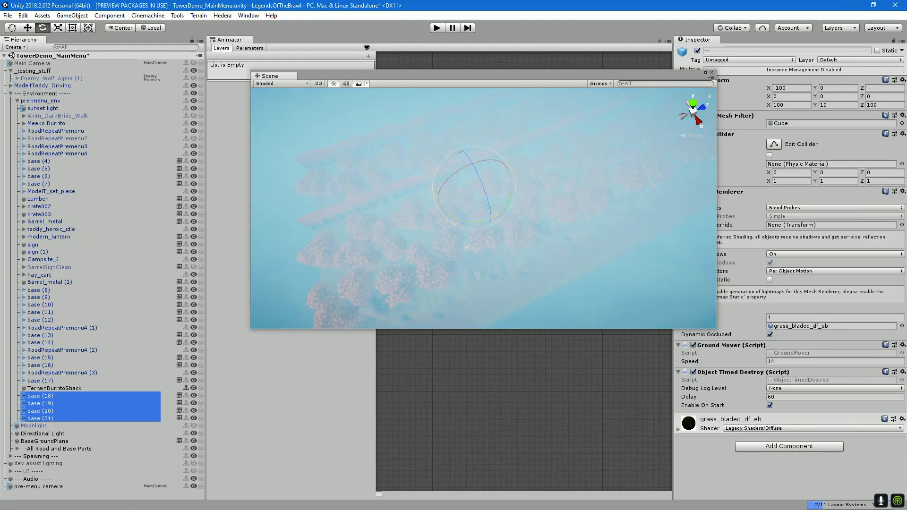
Try moving the four duplicated tiles to X 50.3 and rotating them 180 degrees about Y.
{"action": "key", "text": "w"}
{"action": "left_click_drag", "start_coordinate": [489, 217], "coordinate": [441, 292]}
{"action": "key", "text": "e"}
{"action": "left_click_drag", "start_coordinate": [476, 267], "coordinate": [510, 223]}
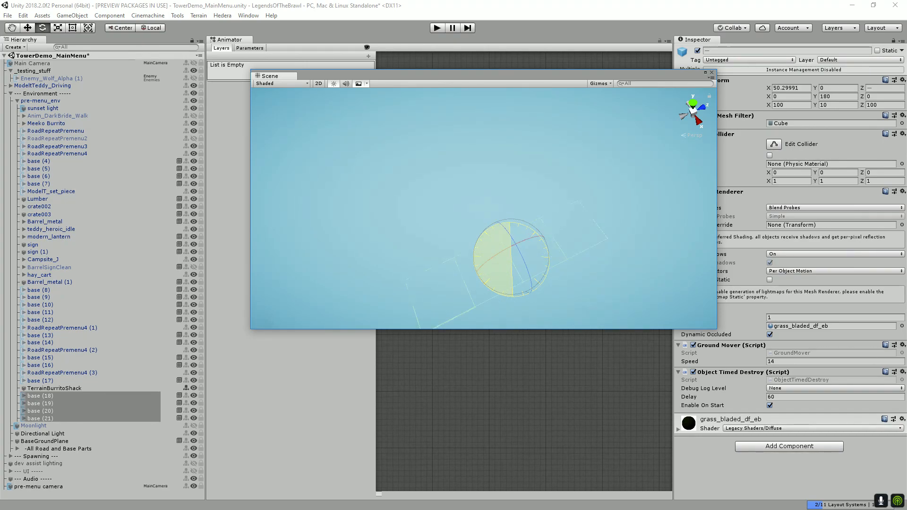
Try shifting the rotated tiles to X 99.3 and inspect how they meet the far edge of the road.
{"action": "key", "text": "w"}
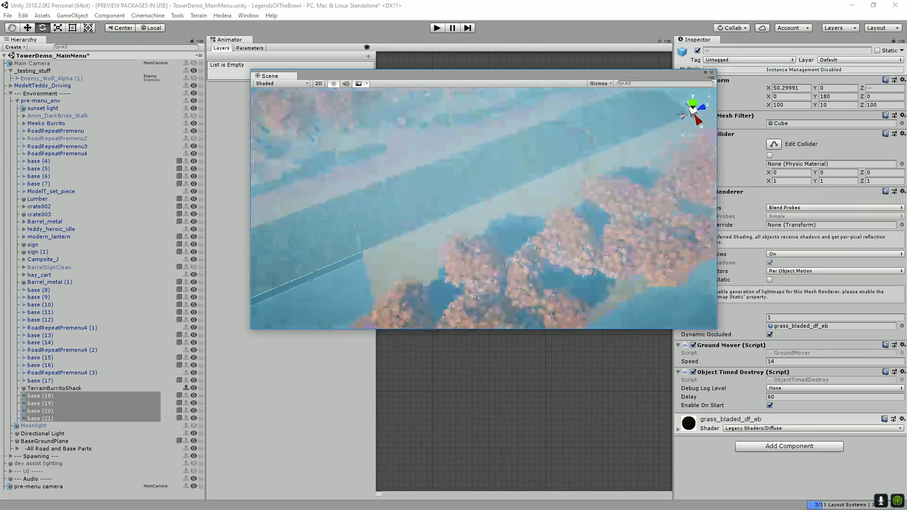
{"action": "key", "text": "w"}
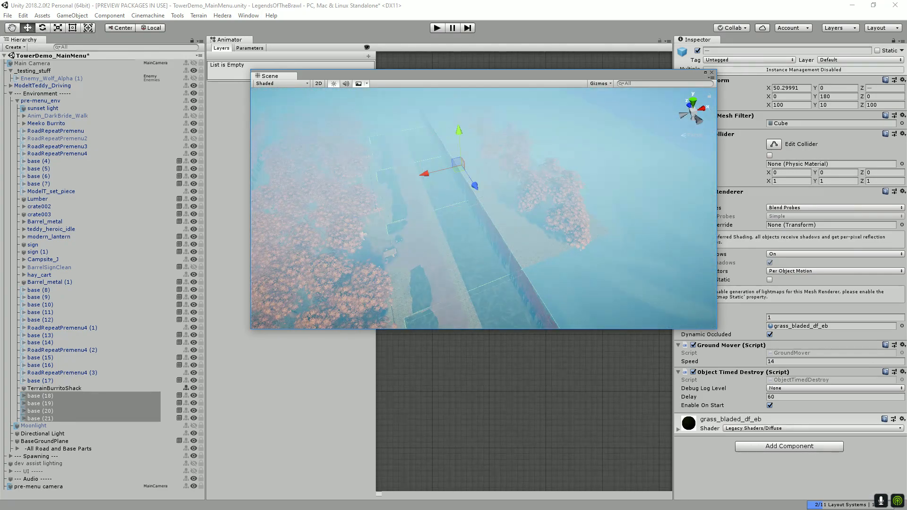
{"action": "left_click_drag", "start_coordinate": [425, 174], "coordinate": [463, 165]}
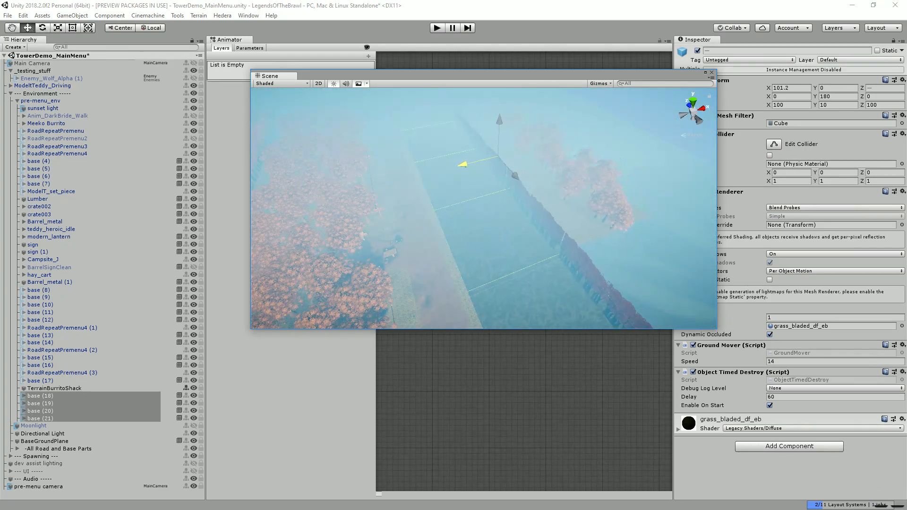
{"action": "key", "text": "f"}
{"action": "scroll", "coordinate": [483, 208], "scroll_direction": "up", "scroll_amount": 10}
{"action": "left_click_drag", "start_coordinate": [463, 199], "coordinate": [423, 166]}
{"action": "scroll", "coordinate": [505, 137], "scroll_direction": "up", "scroll_amount": 5}
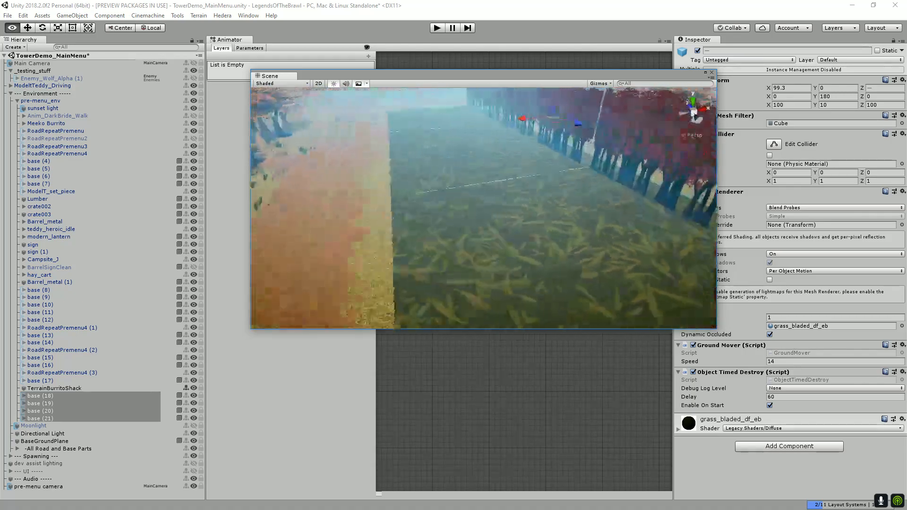
{"action": "scroll", "coordinate": [459, 166], "scroll_direction": "down", "scroll_amount": 3}
Undo the last shift and the 180-degree rotation of the duplicated tiles, and move them across the road to X 149.6.
{"action": "key", "text": "ctrl+z"}
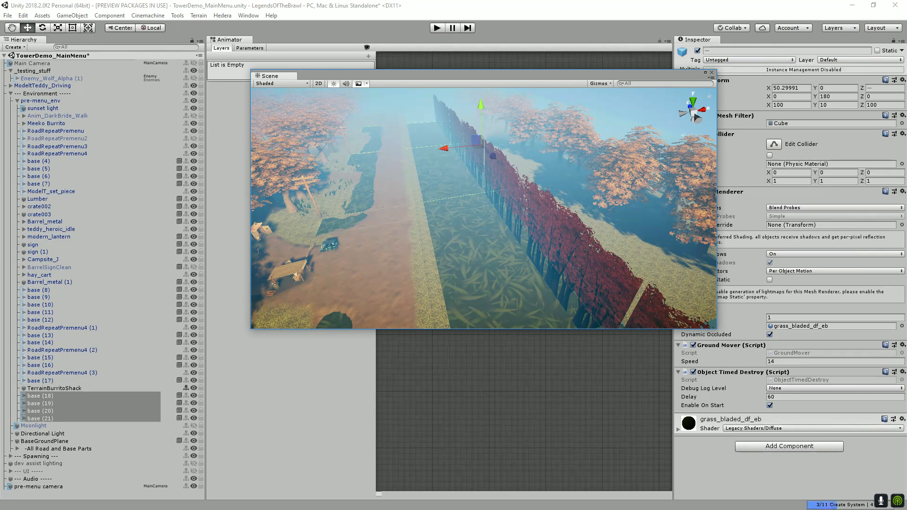
{"action": "key", "text": "ctrl+z"}
{"action": "scroll", "coordinate": [483, 208], "scroll_direction": "down", "scroll_amount": 4}
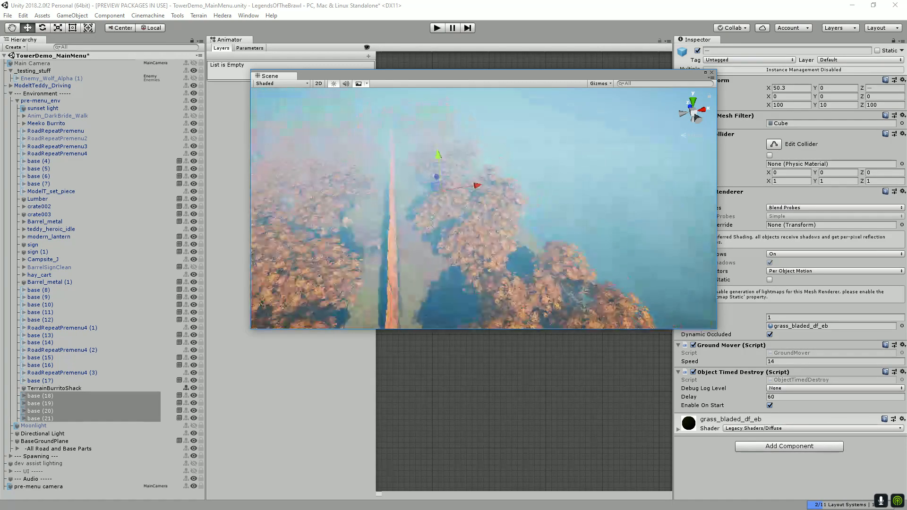
{"action": "mouse_move", "coordinate": [477, 186]}
{"action": "left_mouse_down"}
{"action": "mouse_move", "coordinate": [528, 178]}
{"action": "mouse_move", "coordinate": [488, 184]}
{"action": "left_mouse_up"}
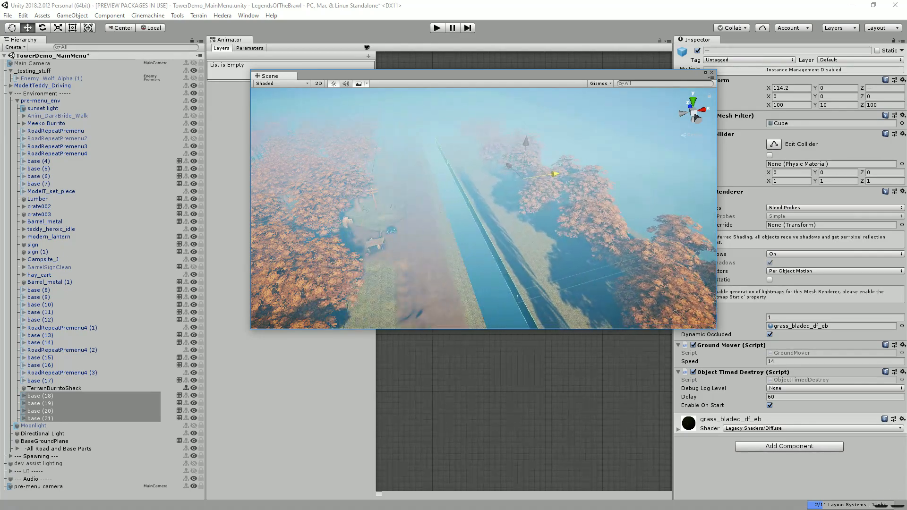
Try rotating the duplicated tiles about Y around their individual pivots, and undo the rotation.
{"action": "key", "text": "e"}
{"action": "left_click_drag", "start_coordinate": [575, 194], "coordinate": [760, 198]}
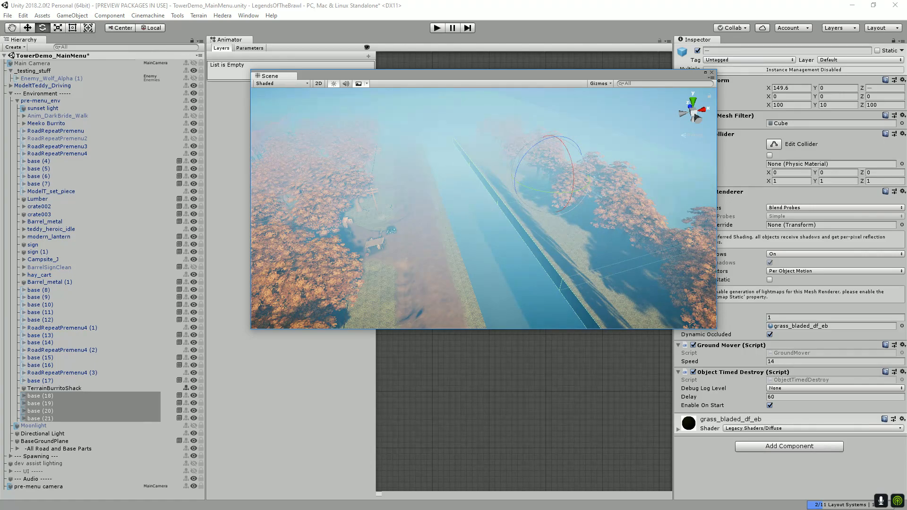
{"action": "left_click", "coordinate": [121, 28]}
{"action": "left_click_drag", "start_coordinate": [580, 245], "coordinate": [779, 252]}
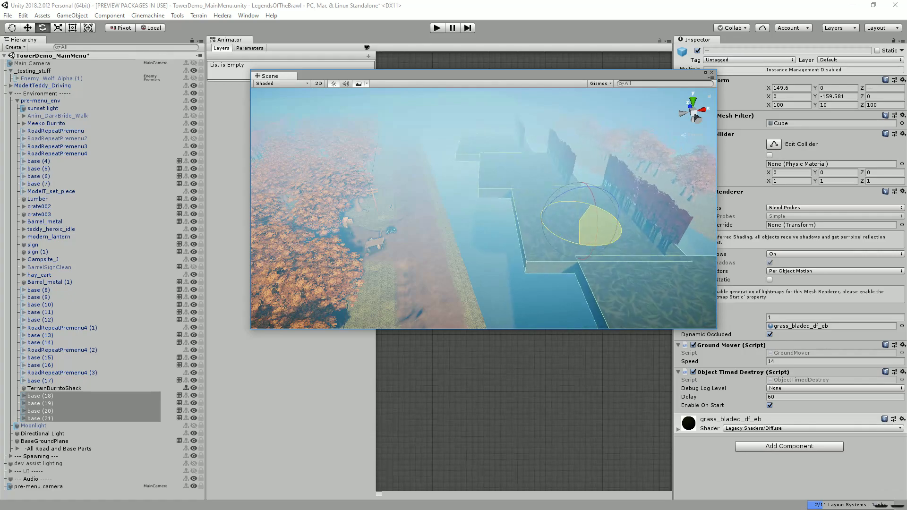
{"action": "left_click_drag", "start_coordinate": [524, 241], "coordinate": [513, 240]}
{"action": "key", "text": "ctrl+z"}
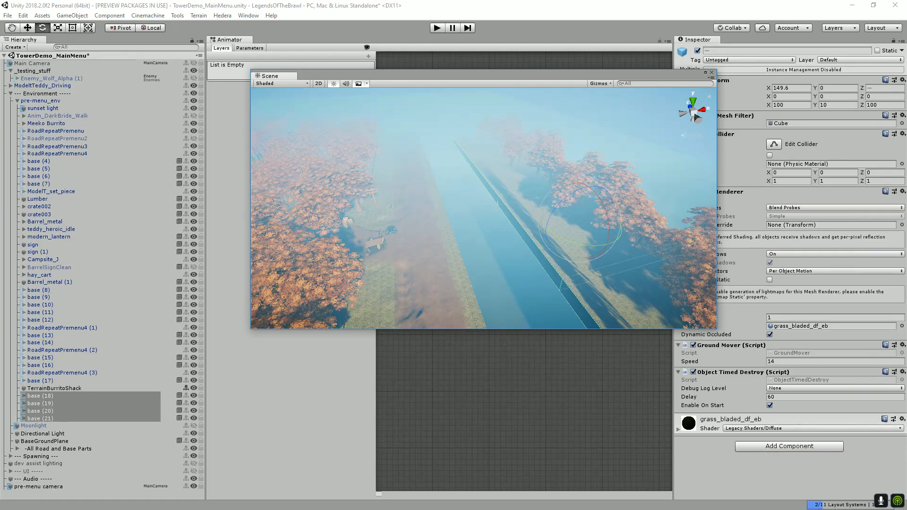
Try rotating the duplicated tiles around their common center with global handle orientation, and undo the rotation.
{"action": "key", "text": "x"}
{"action": "left_click_drag", "start_coordinate": [543, 191], "coordinate": [775, 195]}
{"action": "key", "text": "ctrl+z"}
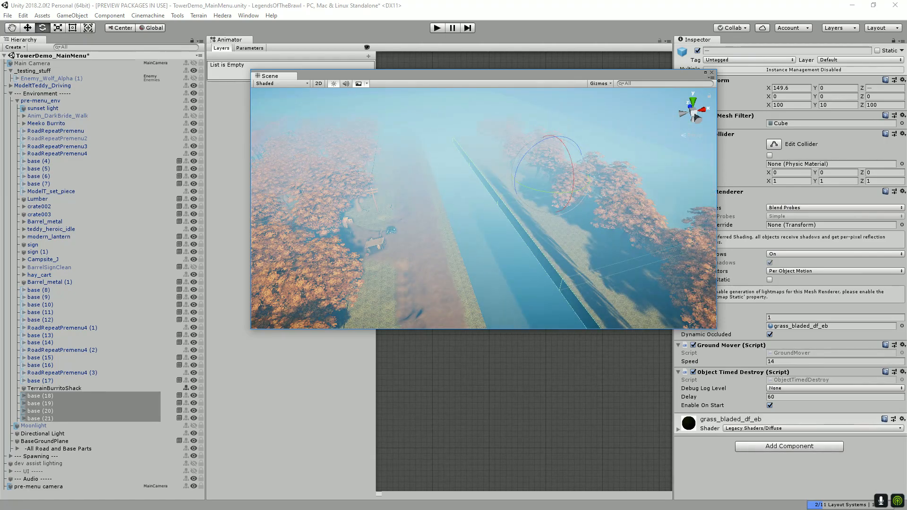
Expand the duplicated tiles base (18) through base (21) to show their terrain and tree wall children.
{"action": "left_click_drag", "start_coordinate": [548, 208], "coordinate": [525, 214], "text": "alt"}
{"action": "left_click_drag", "start_coordinate": [416, 189], "coordinate": [373, 208]}
{"action": "scroll", "coordinate": [484, 207], "scroll_direction": "up", "scroll_amount": 3}
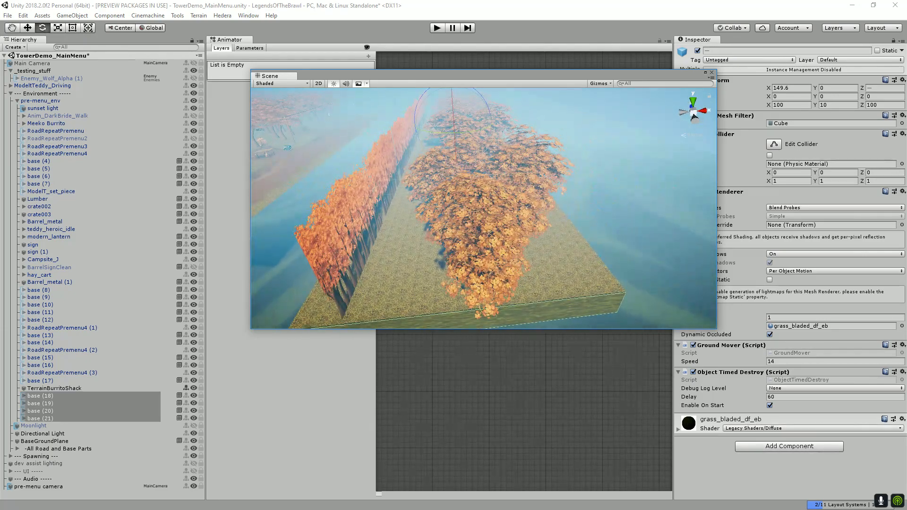
{"action": "left_click", "coordinate": [352, 211]}
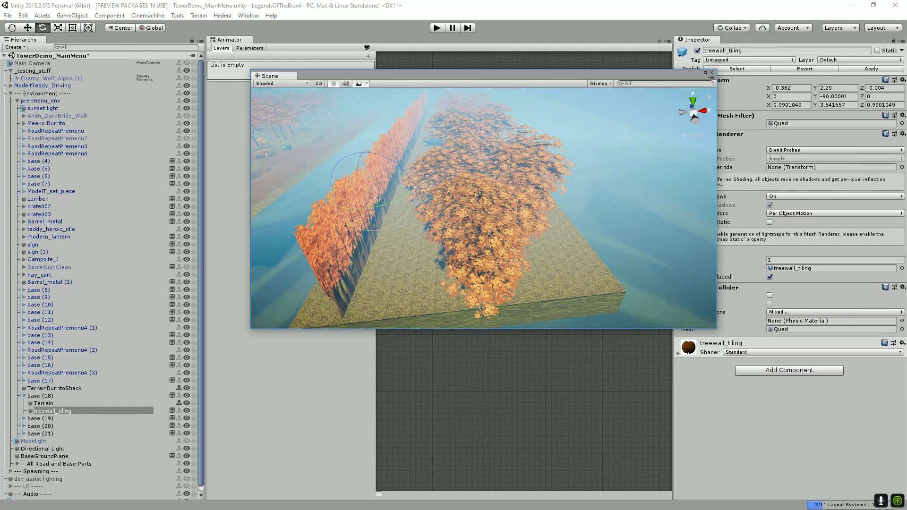
{"action": "left_click", "coordinate": [24, 440]}
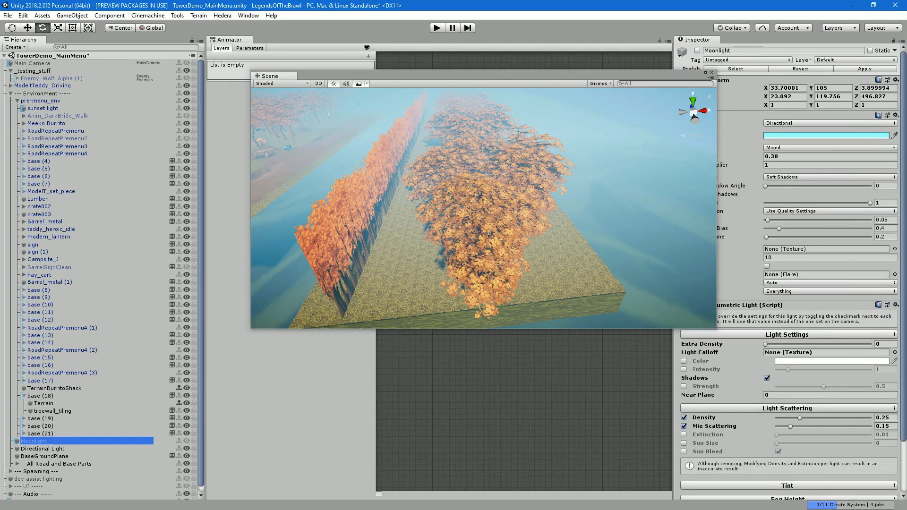
{"action": "left_click", "coordinate": [23, 433]}
{"action": "left_click", "coordinate": [24, 426]}
{"action": "left_click", "coordinate": [24, 418]}
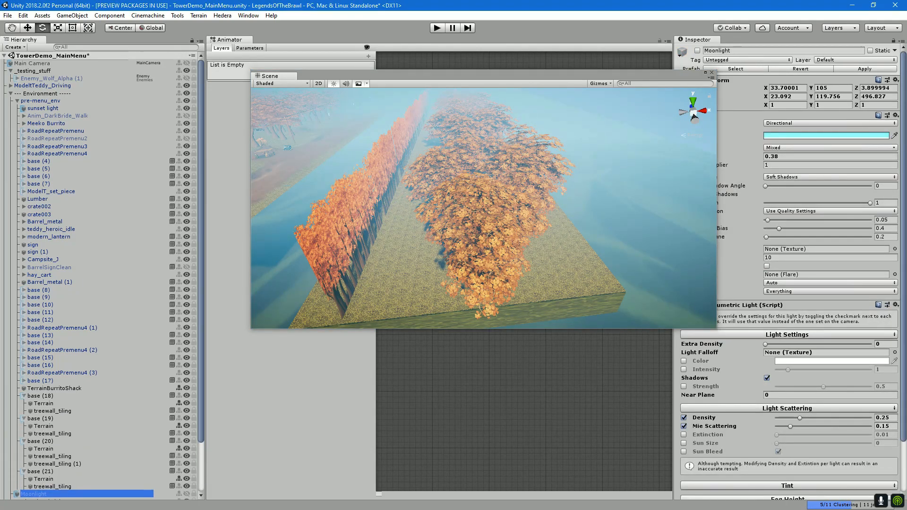
Select one treewall_tiling in each tile, using treewall_tiling (1) for base (20), and move them to the tiles' outer edge away from the road.
{"action": "scroll", "coordinate": [23, 418], "scroll_direction": "down", "scroll_amount": 3}
{"action": "left_click", "coordinate": [52, 429]}
{"action": "left_click", "coordinate": [57, 406], "text": "ctrl"}
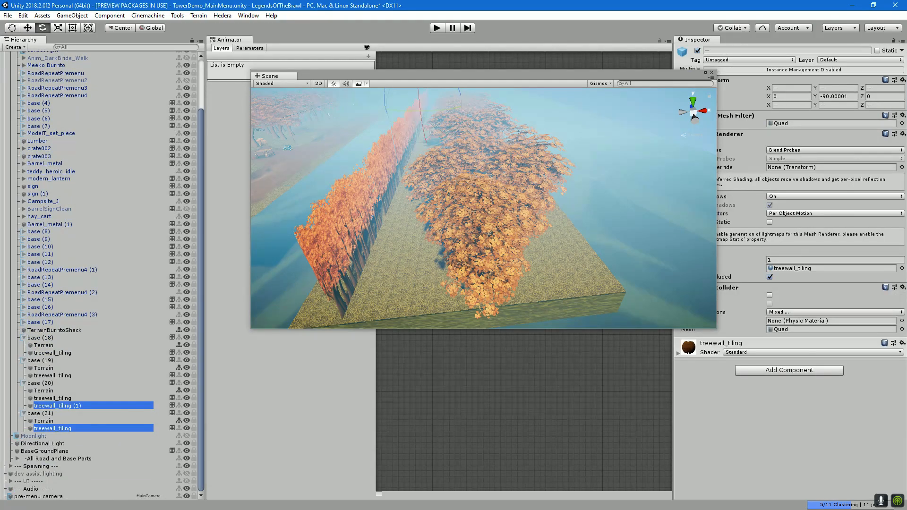
{"action": "left_click", "coordinate": [53, 376], "text": "ctrl"}
{"action": "left_click", "coordinate": [53, 352], "text": "ctrl"}
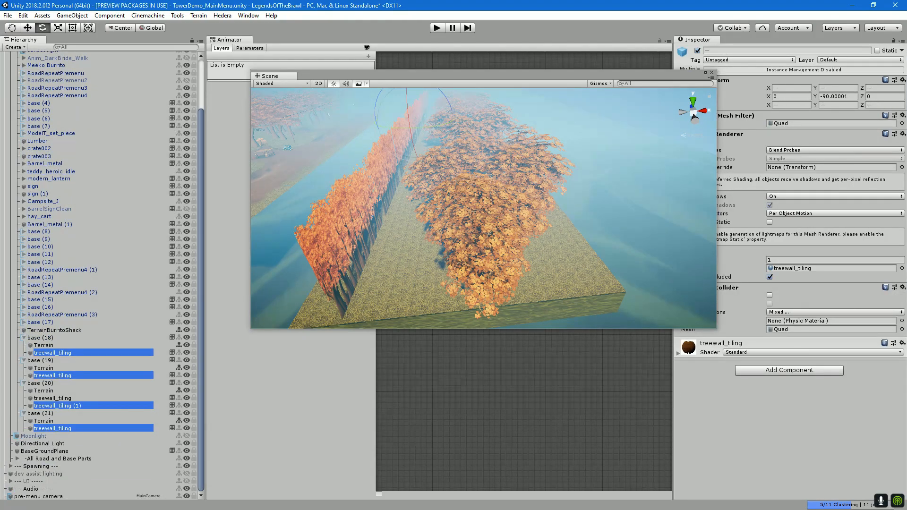
{"action": "key", "text": "f"}
{"action": "key", "text": "w"}
{"action": "left_click_drag", "start_coordinate": [478, 168], "coordinate": [549, 164]}
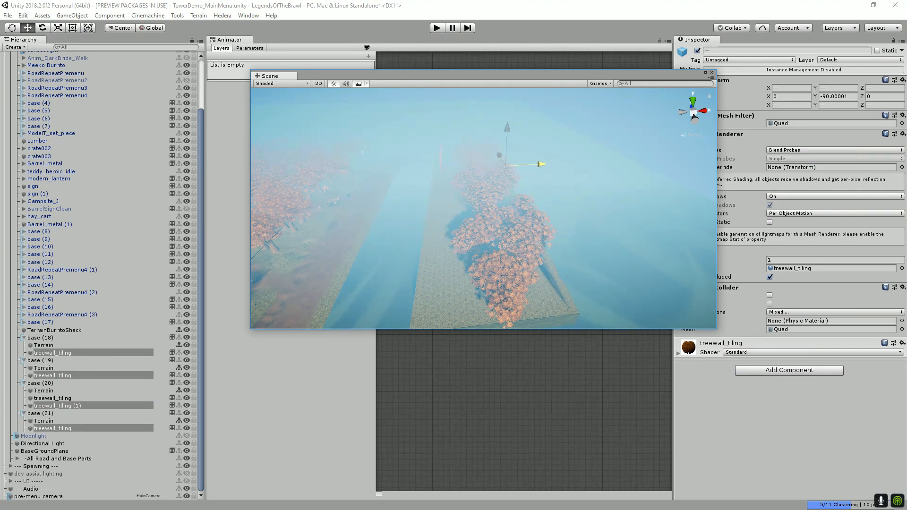
Rotate the selected tree walls about the vertical axis to Y 90 so they face the road.
{"action": "key", "text": "e"}
{"action": "left_click_drag", "start_coordinate": [526, 181], "coordinate": [359, 186]}
{"action": "key", "text": "ctrl+z"}
{"action": "left_click_drag", "start_coordinate": [425, 213], "coordinate": [468, 225]}
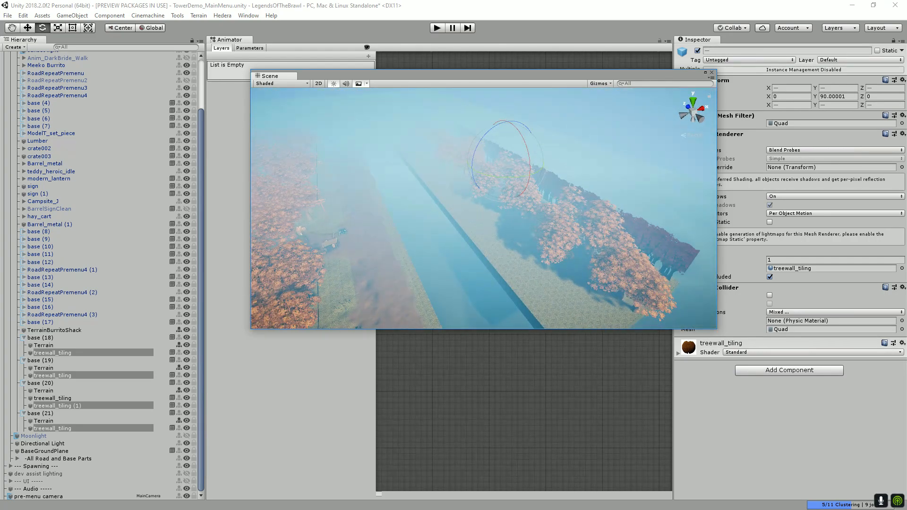
Select base (18) through base (21) and move them toward the road to X 101.9.
{"action": "left_click", "coordinate": [40, 338]}
{"action": "left_click", "coordinate": [41, 361], "text": "ctrl"}
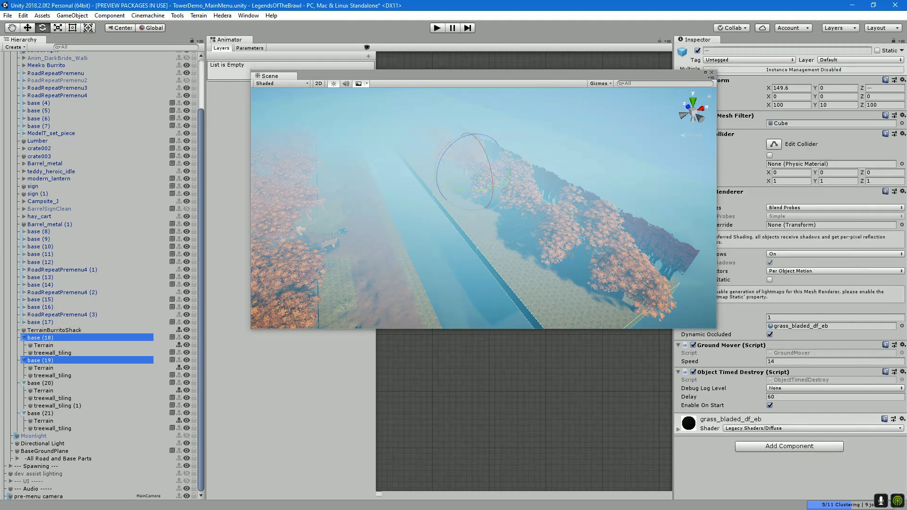
{"action": "left_click", "coordinate": [40, 383], "text": "ctrl"}
{"action": "left_click", "coordinate": [40, 414], "text": "ctrl"}
{"action": "key", "text": "w"}
{"action": "left_click_drag", "start_coordinate": [502, 165], "coordinate": [466, 174]}
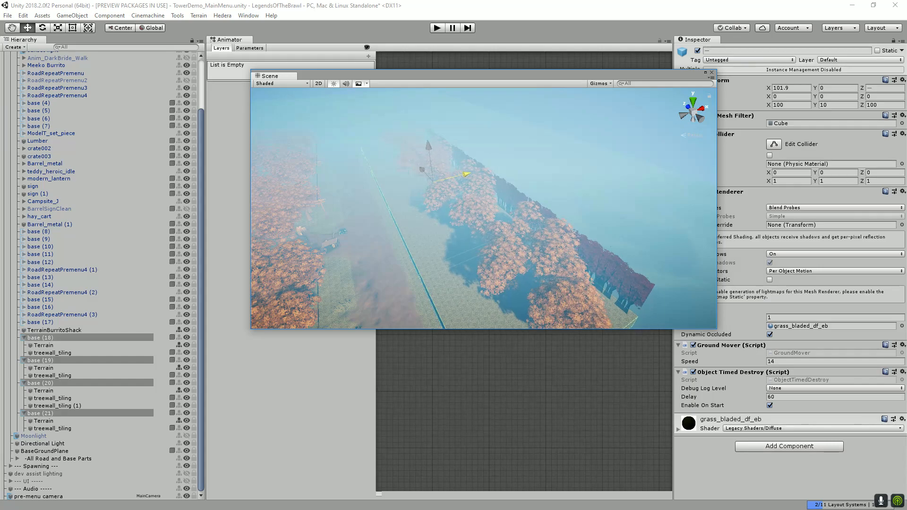
Set the X position of the four duplicated tiles to 100 to close the gap beside the road.
{"action": "scroll", "coordinate": [484, 208], "scroll_direction": "up", "scroll_amount": 5}
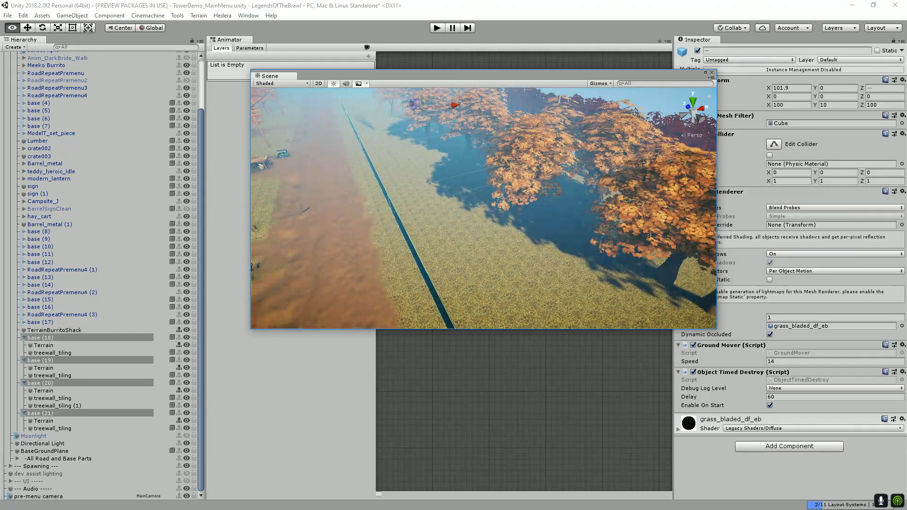
{"action": "key", "text": "d"}
{"action": "key", "text": "s"}
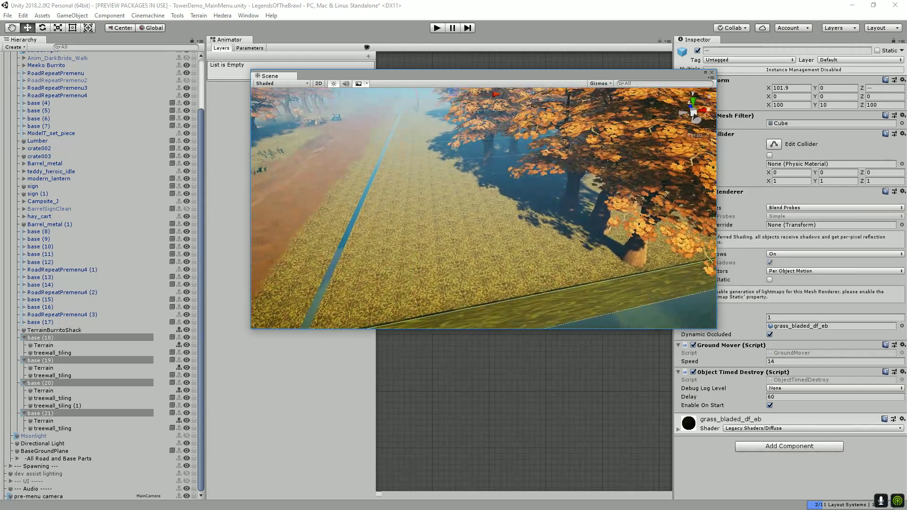
{"action": "key", "text": "a"}
{"action": "left_click", "coordinate": [789, 89]}
{"action": "type", "text": "1"}
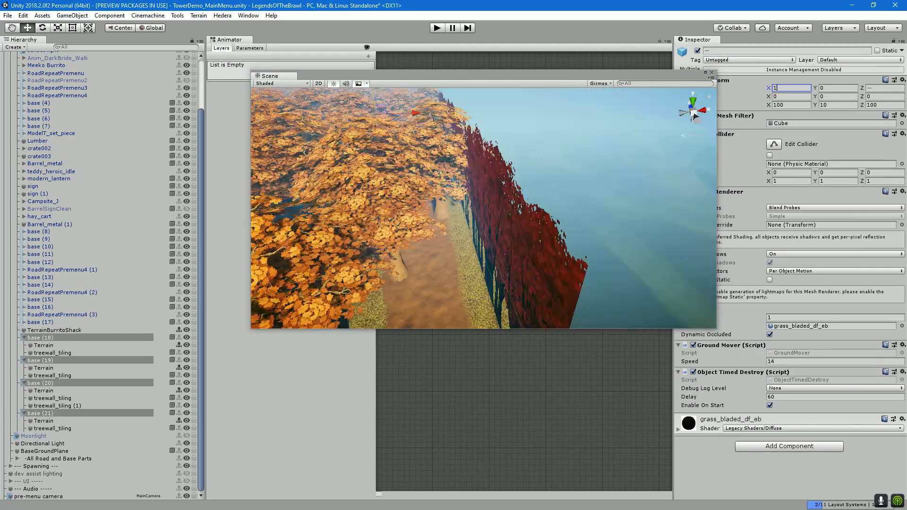
{"action": "type", "text": "00"}
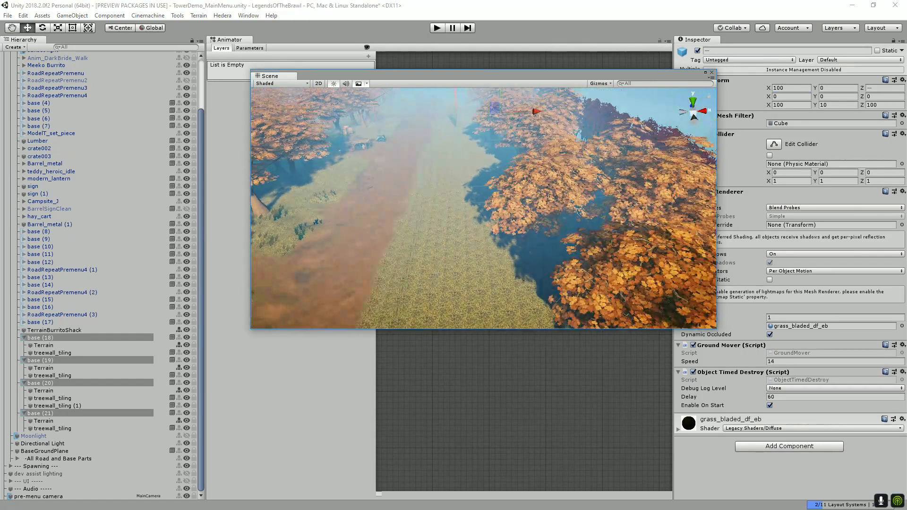
Check the tiles' seam from the road and burrito stall, and lower the four tiles to Y -0.5.
{"action": "type", "text": "wswds"}
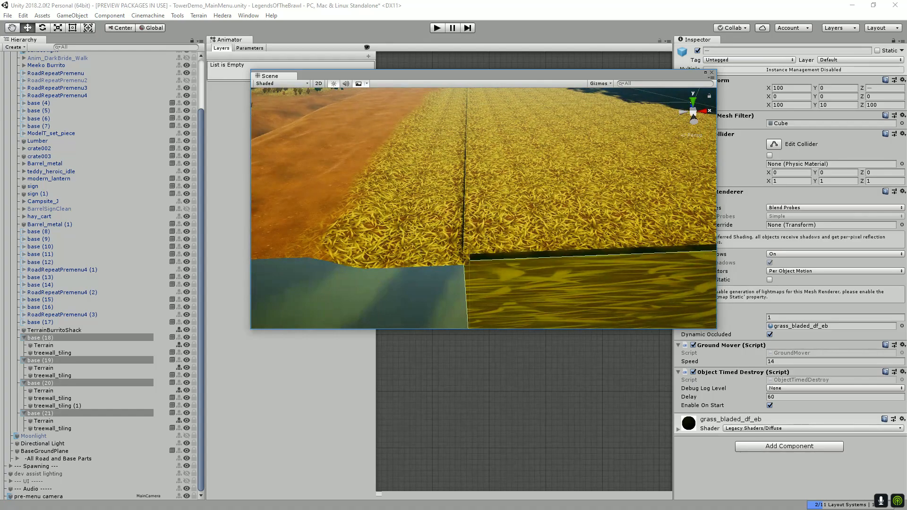
{"action": "type", "text": "a"}
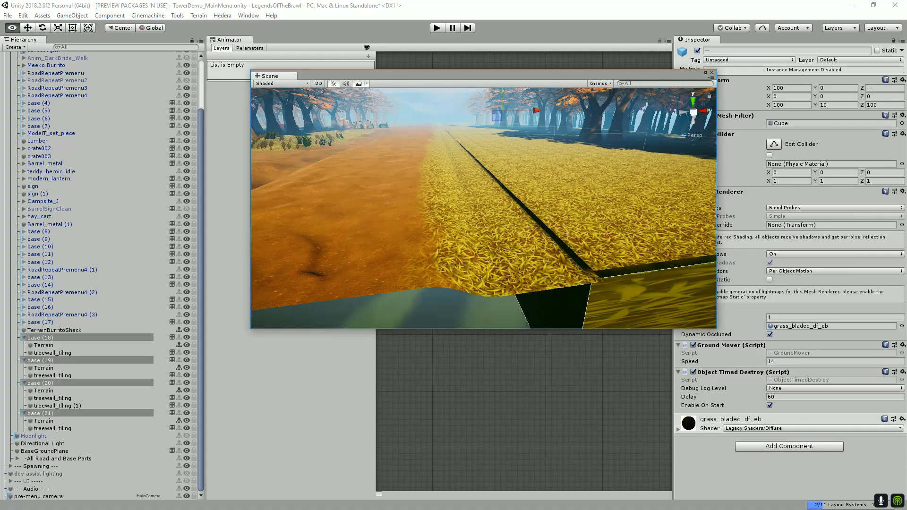
{"action": "type", "text": "ew"}
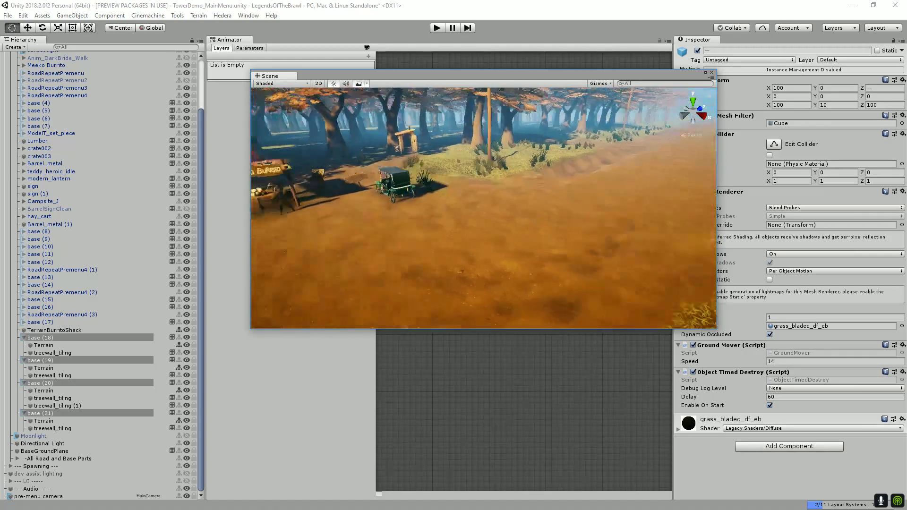
{"action": "type", "text": "ww"}
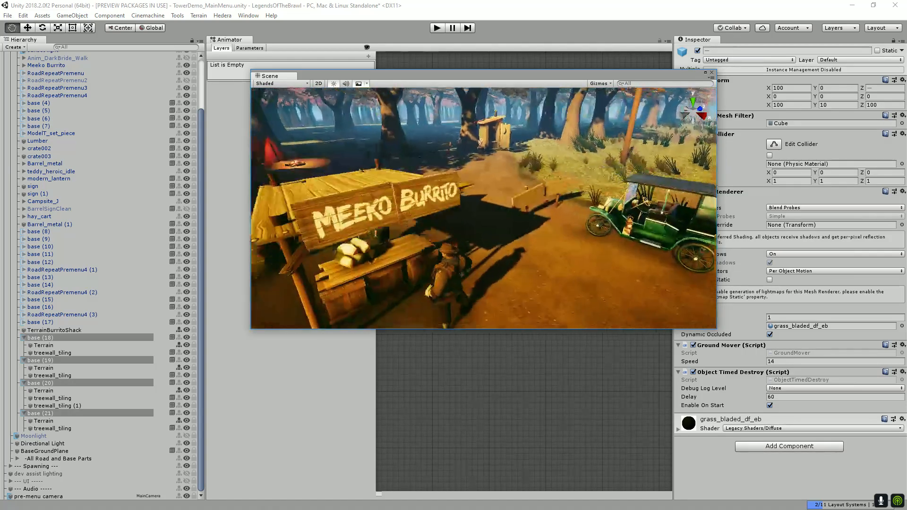
{"action": "left_click_drag", "start_coordinate": [588, 131], "coordinate": [520, 149]}
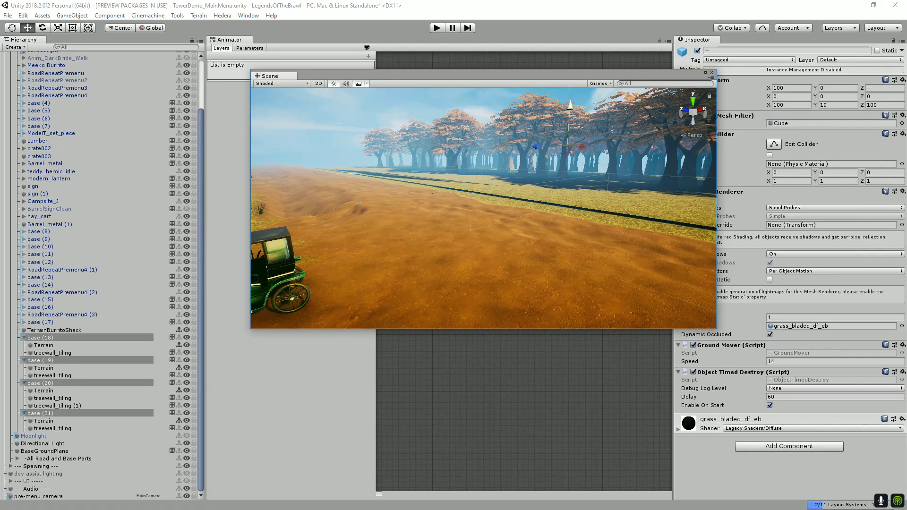
{"action": "left_click_drag", "start_coordinate": [570, 106], "coordinate": [570, 108]}
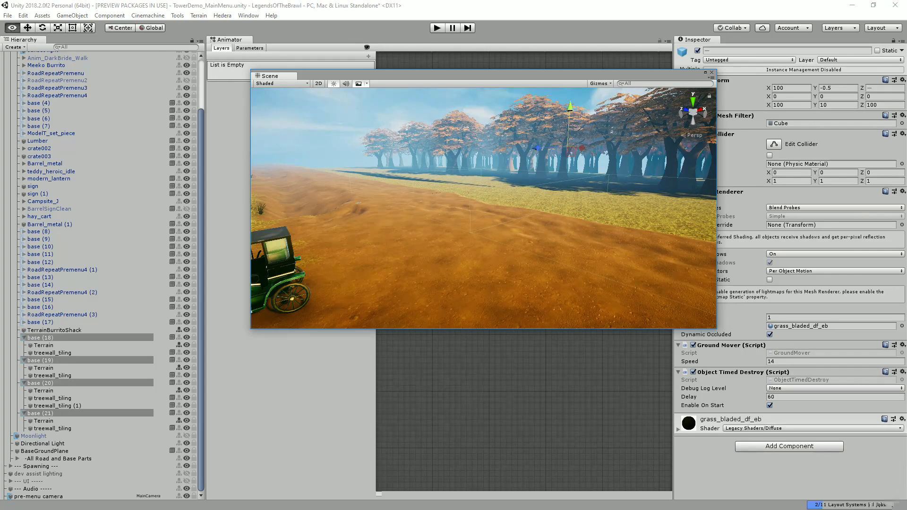
Inspect the lowered tiles along the road edge and the forest layout from ground level and from above.
{"action": "left_click_drag", "start_coordinate": [435, 208], "coordinate": [529, 208]}
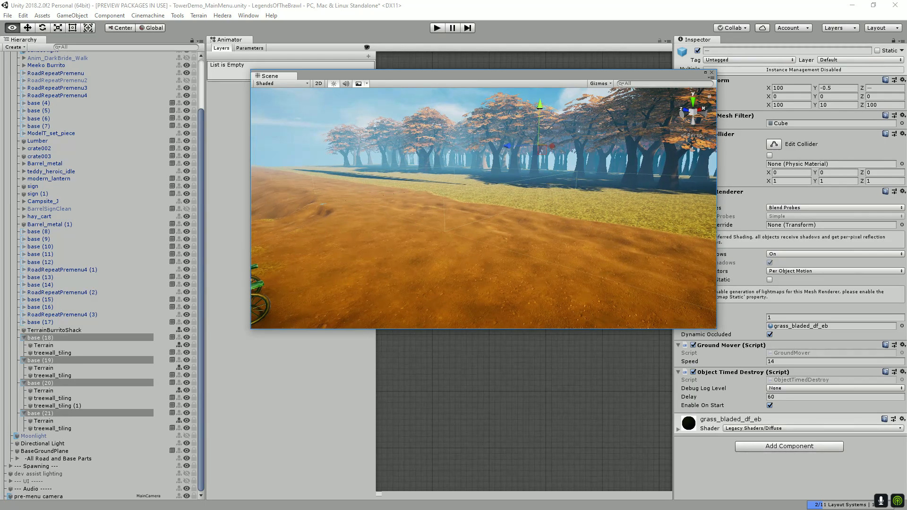
{"action": "left_click_drag", "start_coordinate": [484, 208], "coordinate": [388, 208]}
{"action": "key", "text": "w"}
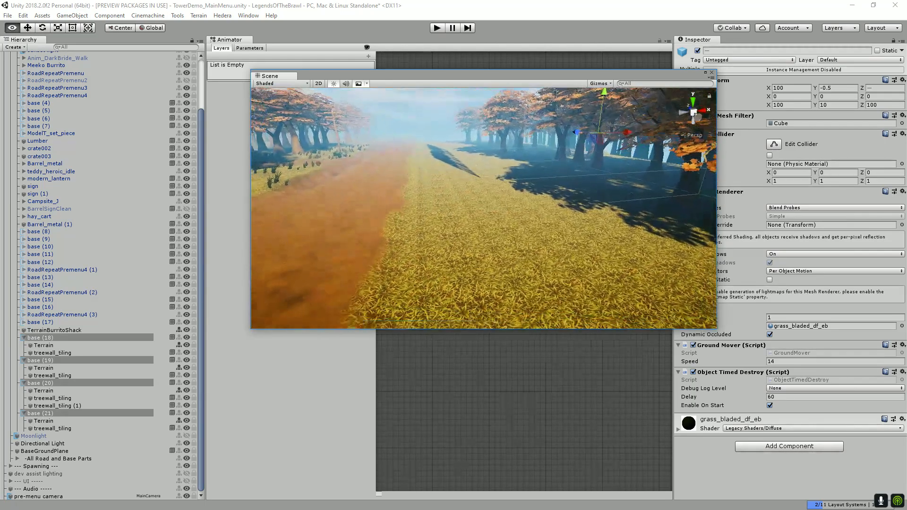
{"action": "key", "text": "q"}
{"action": "key", "text": "e"}
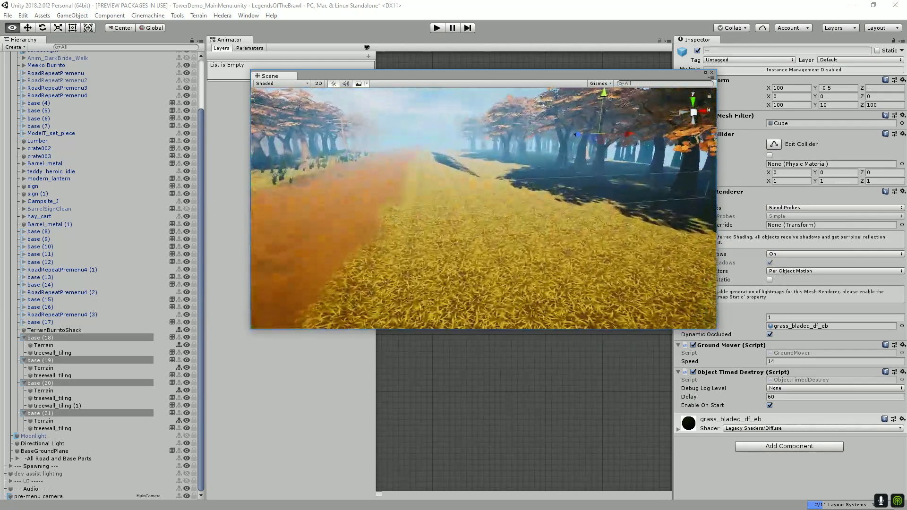
{"action": "left_click_drag", "start_coordinate": [483, 207], "coordinate": [473, 216]}
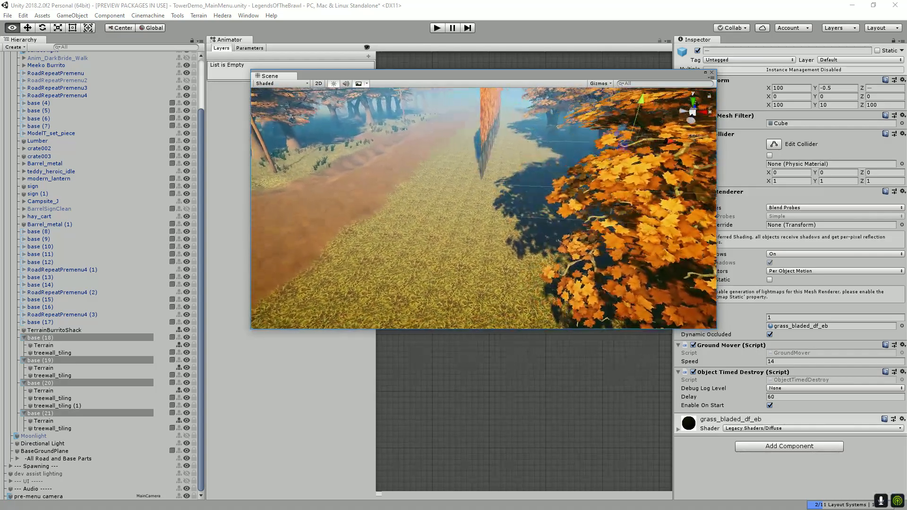
{"action": "key", "text": "s"}
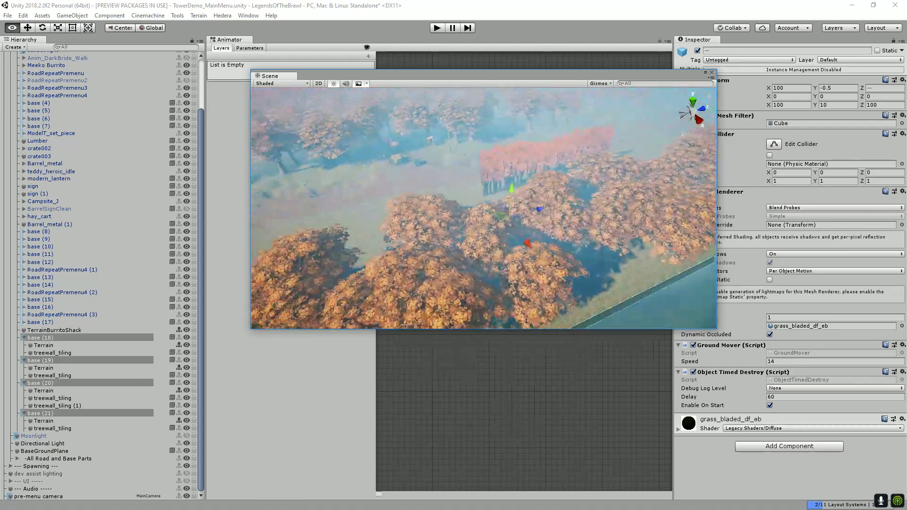
{"action": "left_click_drag", "start_coordinate": [484, 208], "coordinate": [521, 208]}
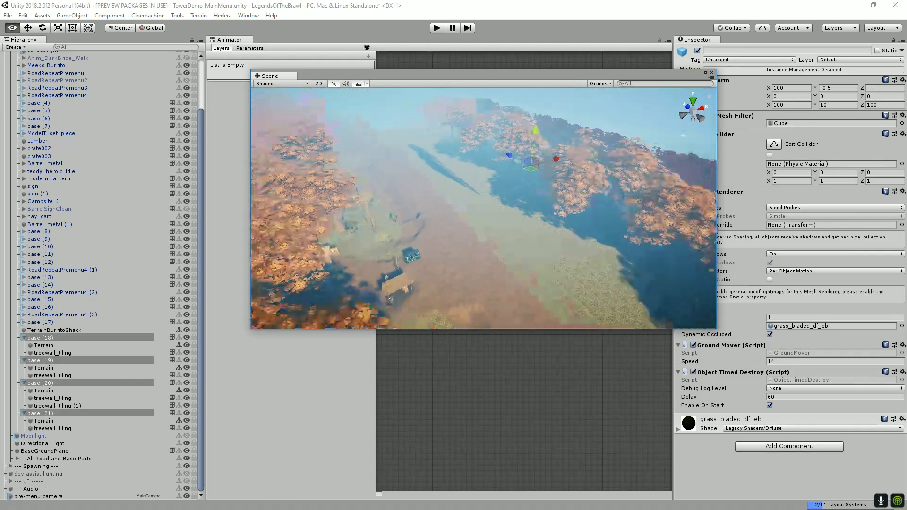
Try rotating the leftover tree wall of base (20) beside the road about Y to face the other way.
{"action": "left_click", "coordinate": [497, 150]}
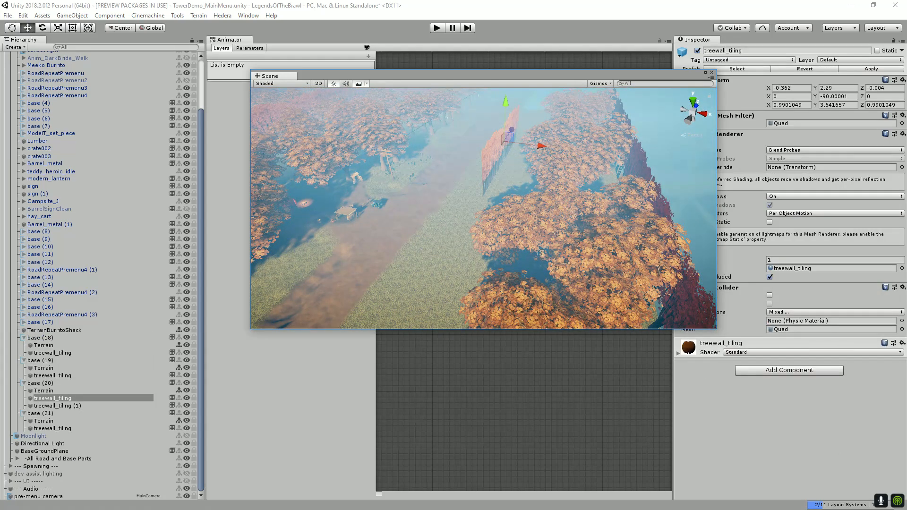
{"action": "scroll", "coordinate": [484, 208], "scroll_direction": "down", "scroll_amount": 4}
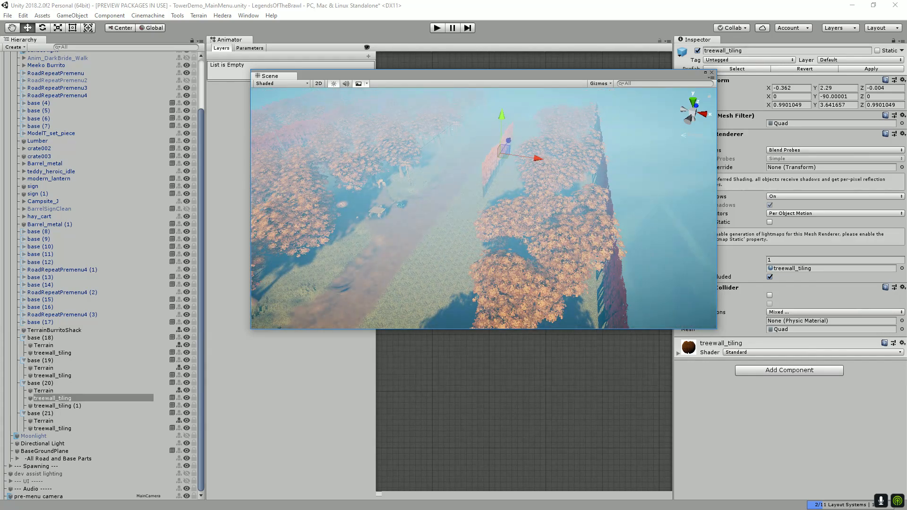
{"action": "scroll", "coordinate": [483, 208], "scroll_direction": "up", "scroll_amount": 2}
{"action": "left_click_drag", "start_coordinate": [484, 207], "coordinate": [463, 217]}
{"action": "key", "text": "e"}
{"action": "left_click_drag", "start_coordinate": [505, 141], "coordinate": [409, 150]}
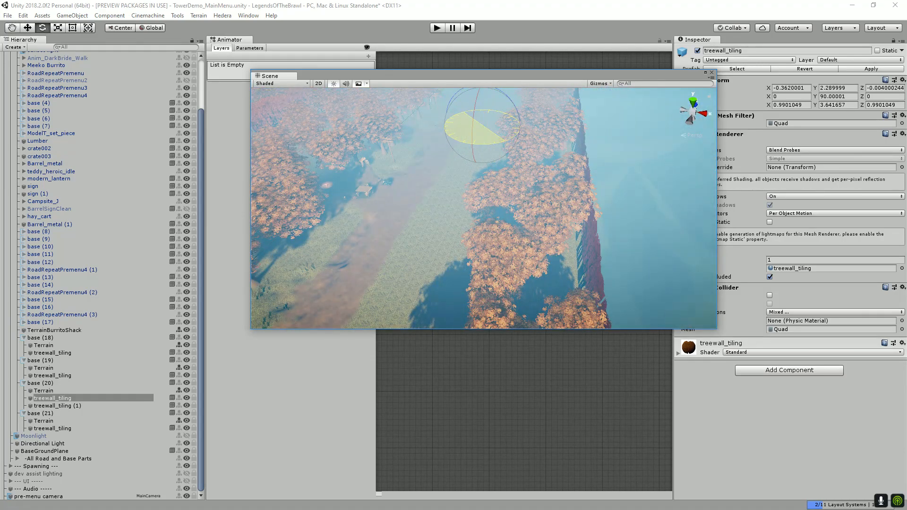
{"action": "left_click_drag", "start_coordinate": [302, 158], "coordinate": [348, 155]}
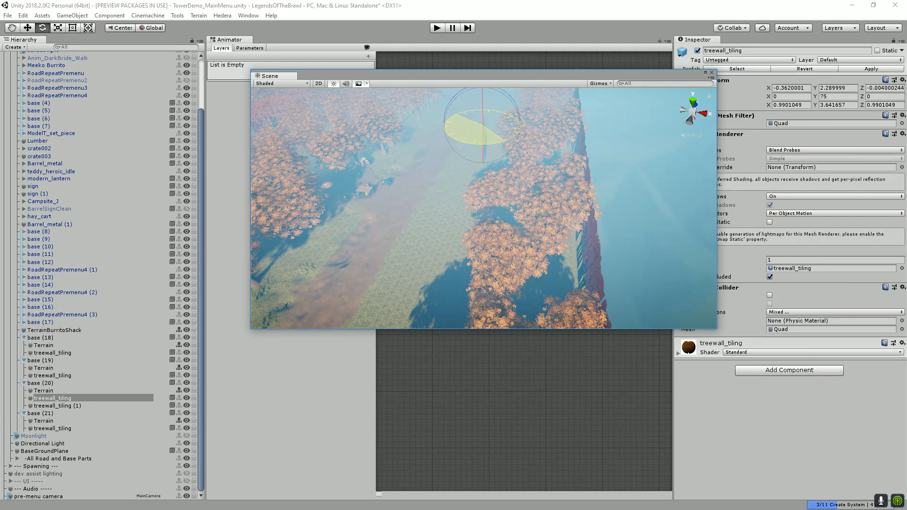
Try moving the leftover tree wall behind the forest to X 0.636 and Z -0.627.
{"action": "key", "text": "w"}
{"action": "left_click_drag", "start_coordinate": [453, 203], "coordinate": [494, 217]}
{"action": "left_click_drag", "start_coordinate": [609, 128], "coordinate": [632, 128]}
{"action": "left_click_drag", "start_coordinate": [496, 185], "coordinate": [416, 222]}
{"action": "key", "text": "w"}
{"action": "scroll", "coordinate": [484, 208], "scroll_direction": "down", "scroll_amount": 5}
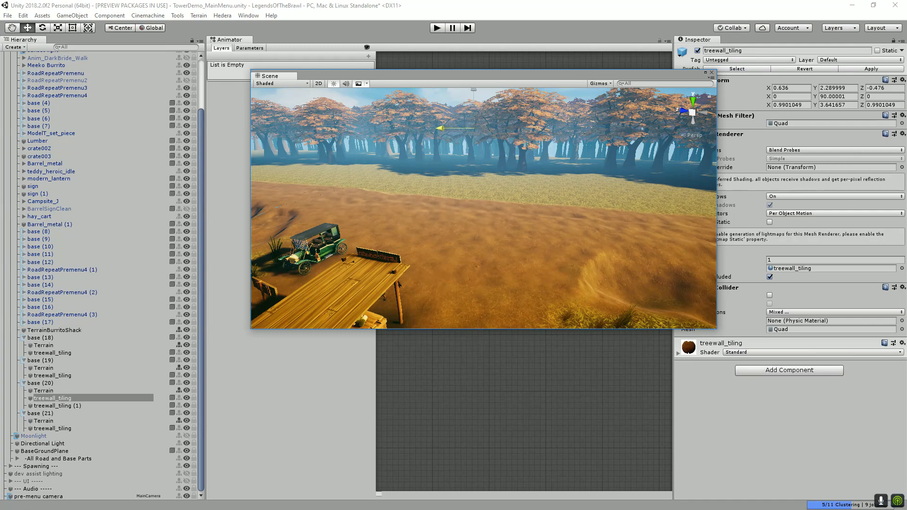
{"action": "left_click_drag", "start_coordinate": [560, 127], "coordinate": [463, 89]}
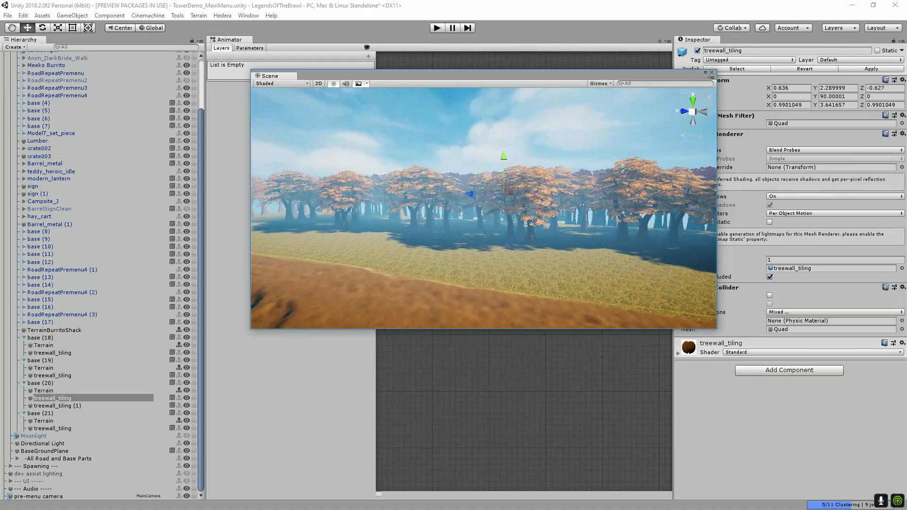
Check the leftover tree wall behind the forest from above and delete it from base (20).
{"action": "left_click", "coordinate": [473, 128]}
{"action": "left_click_drag", "start_coordinate": [472, 127], "coordinate": [317, 168]}
{"action": "mouse_move", "coordinate": [472, 189]}
{"action": "left_mouse_down"}
{"action": "mouse_move", "coordinate": [548, 208]}
{"action": "mouse_move", "coordinate": [486, 217]}
{"action": "mouse_move", "coordinate": [425, 198]}
{"action": "mouse_move", "coordinate": [468, 202]}
{"action": "left_mouse_up"}
{"action": "left_click", "coordinate": [573, 206]}
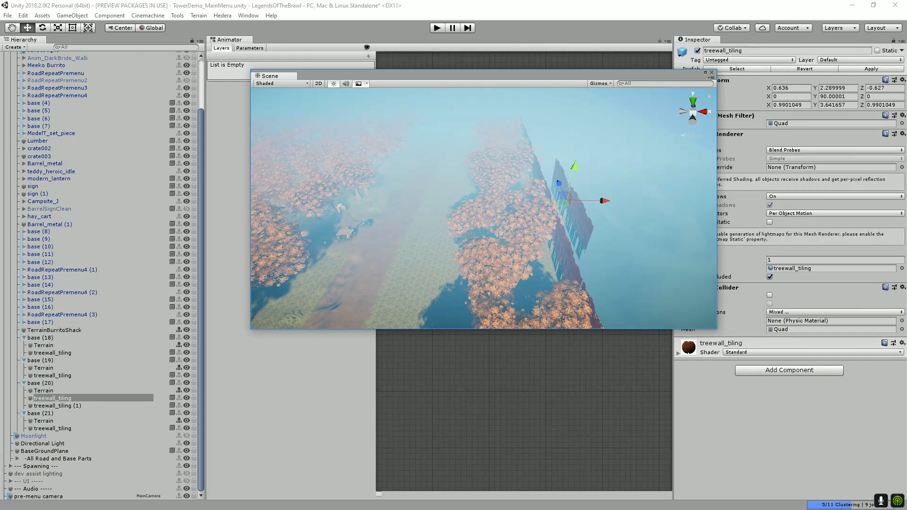
{"action": "key", "text": "Delete"}
Duplicate the tree walls of base (18), (19), (20) and (21) together and offset the copies behind the originals.
{"action": "left_click", "coordinate": [53, 361]}
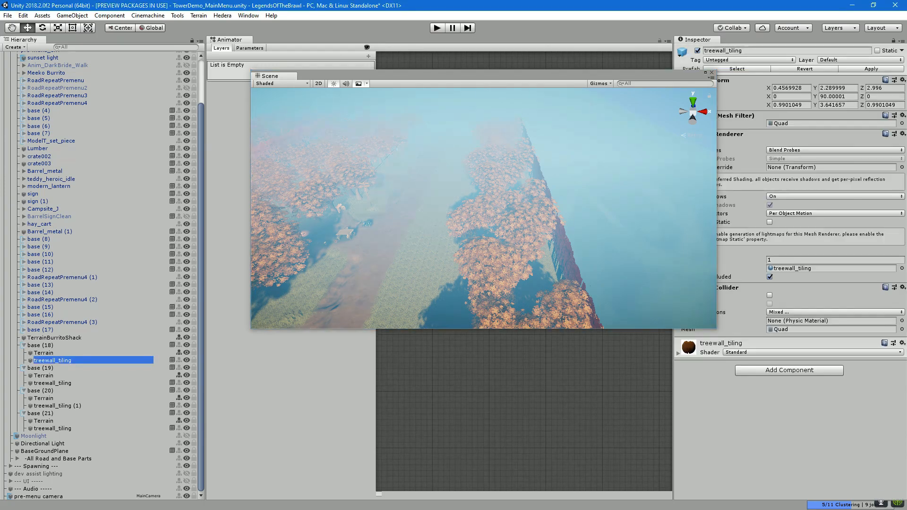
{"action": "left_click", "coordinate": [52, 382], "text": "ctrl"}
{"action": "left_click", "coordinate": [57, 405], "text": "ctrl"}
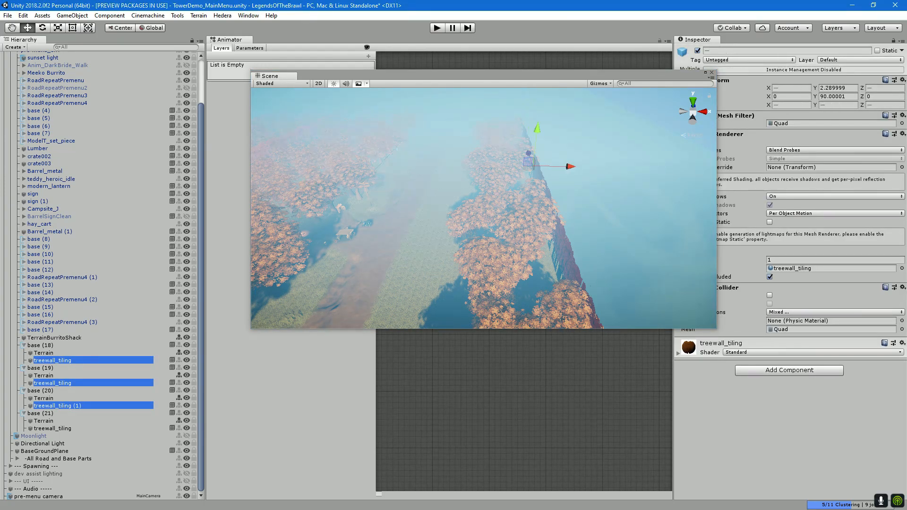
{"action": "left_click", "coordinate": [52, 427], "text": "ctrl"}
{"action": "key", "text": "ctrl+d"}
{"action": "left_click_drag", "start_coordinate": [580, 192], "coordinate": [650, 183]}
Reposition the duplicated tree walls behind the forest at Y 2.19 and enlarge them to a Y scale of 3.969406.
{"action": "left_click_drag", "start_coordinate": [496, 208], "coordinate": [669, 151]}
{"action": "scroll", "coordinate": [484, 208], "scroll_direction": "up", "scroll_amount": 5}
{"action": "left_click_drag", "start_coordinate": [522, 181], "coordinate": [502, 181]}
{"action": "left_click_drag", "start_coordinate": [533, 144], "coordinate": [533, 143]}
{"action": "key", "text": "r"}
{"action": "left_click_drag", "start_coordinate": [532, 185], "coordinate": [541, 184]}
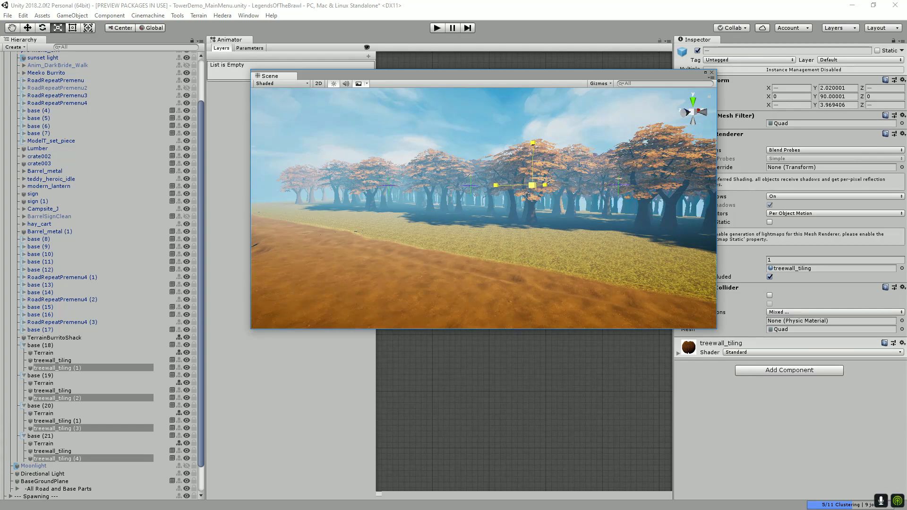
{"action": "key", "text": "w"}
{"action": "left_click_drag", "start_coordinate": [533, 141], "coordinate": [533, 143]}
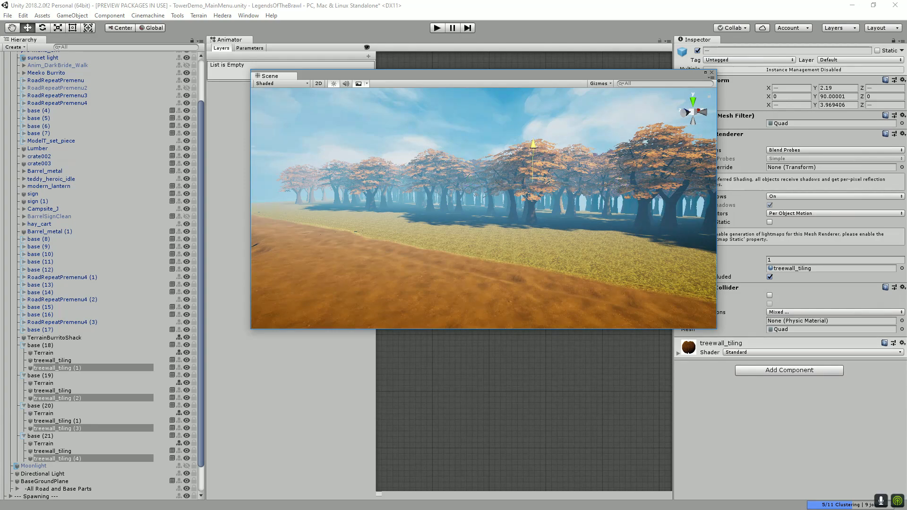
Shift the duplicated tree walls sideways along the forest to stagger their trunks against the first row.
{"action": "left_click_drag", "start_coordinate": [520, 189], "coordinate": [591, 191]}
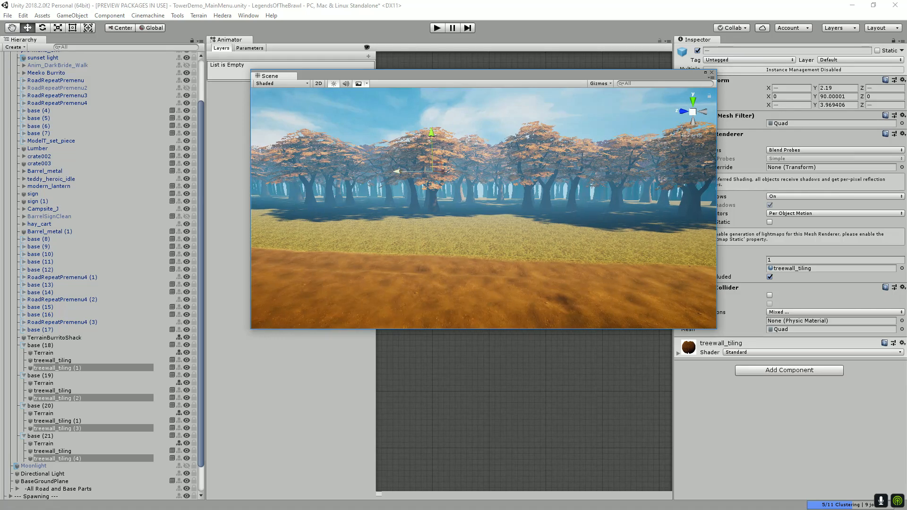
{"action": "mouse_move", "coordinate": [398, 172]}
{"action": "left_mouse_down"}
{"action": "mouse_move", "coordinate": [422, 172]}
{"action": "mouse_move", "coordinate": [413, 172]}
{"action": "left_mouse_up"}
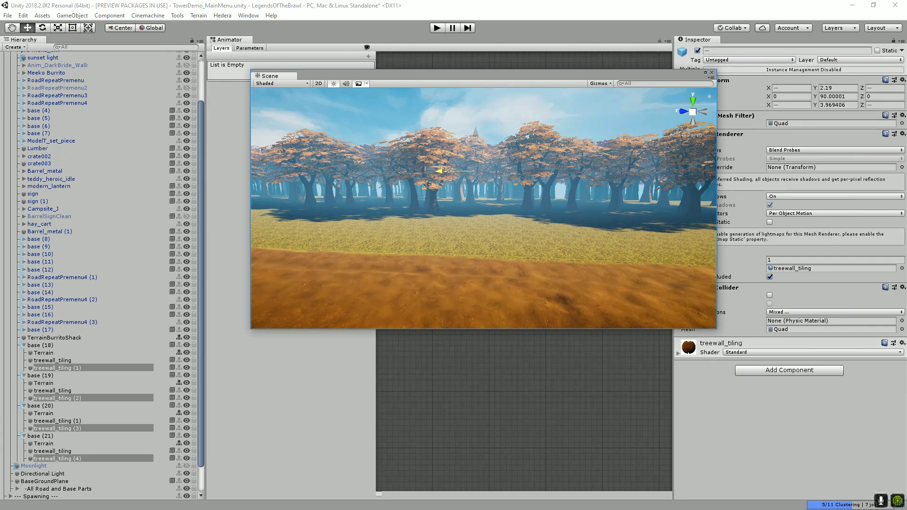
{"action": "left_click_drag", "start_coordinate": [440, 171], "coordinate": [456, 171]}
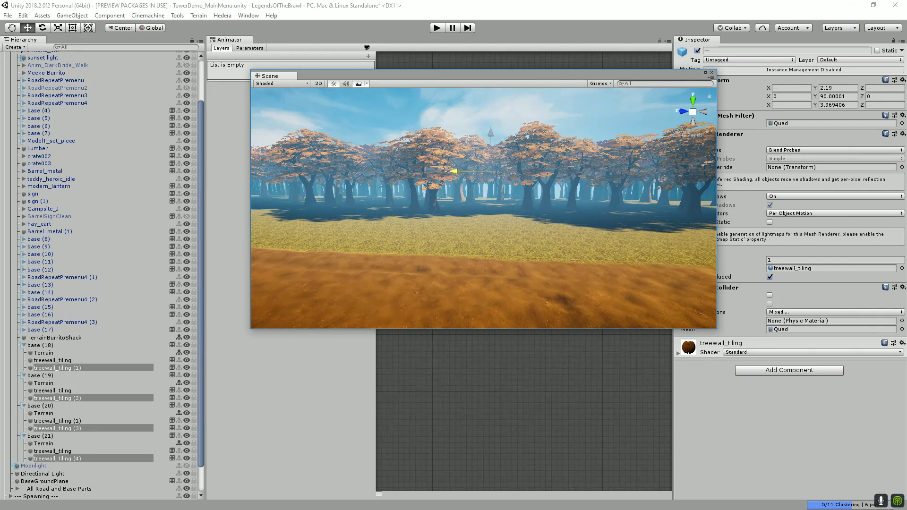
Inspect the doubled tree walls and the forest edges from the road and from above.
{"action": "scroll", "coordinate": [690, 266], "scroll_direction": "down", "scroll_amount": 4}
{"action": "scroll", "coordinate": [689, 266], "scroll_direction": "up", "scroll_amount": 3}
{"action": "left_click_drag", "start_coordinate": [689, 266], "coordinate": [756, 206]}
{"action": "scroll", "coordinate": [514, 250], "scroll_direction": "up", "scroll_amount": 4}
{"action": "scroll", "coordinate": [468, 222], "scroll_direction": "up", "scroll_amount": 2}
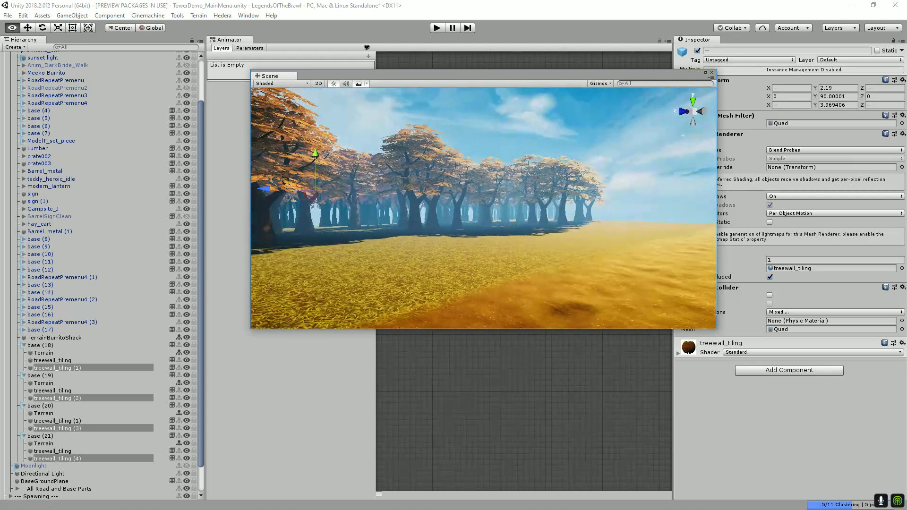
{"action": "left_click_drag", "start_coordinate": [648, 222], "coordinate": [331, 251]}
{"action": "left_click_drag", "start_coordinate": [591, 208], "coordinate": [359, 260]}
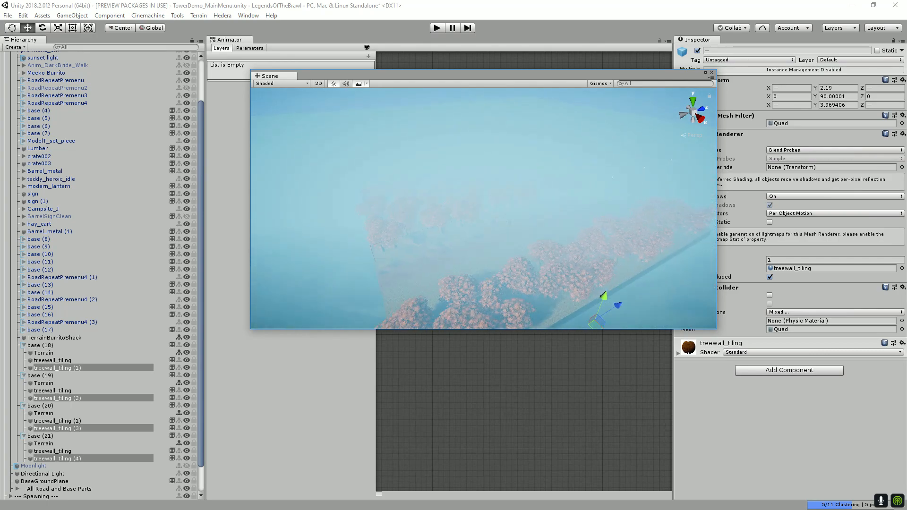
{"action": "left_click_drag", "start_coordinate": [566, 270], "coordinate": [453, 254]}
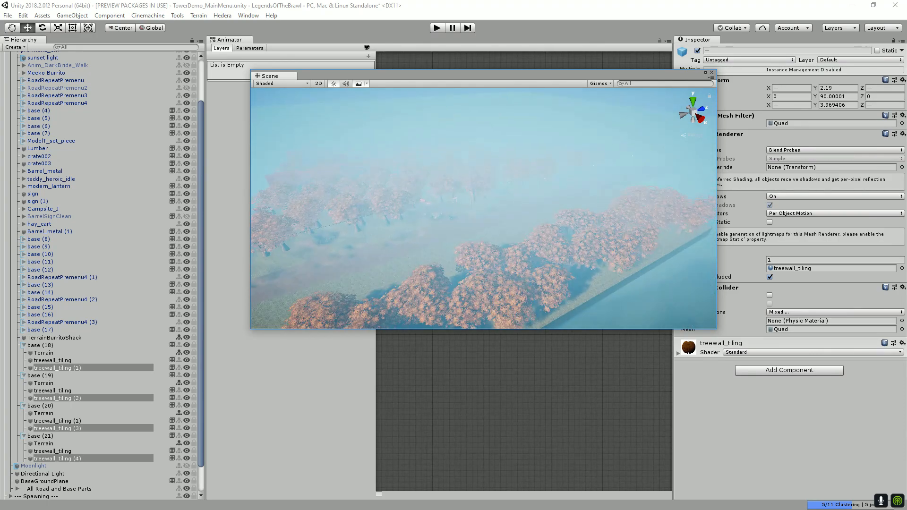
{"action": "scroll", "coordinate": [484, 208], "scroll_direction": "up", "scroll_amount": 3}
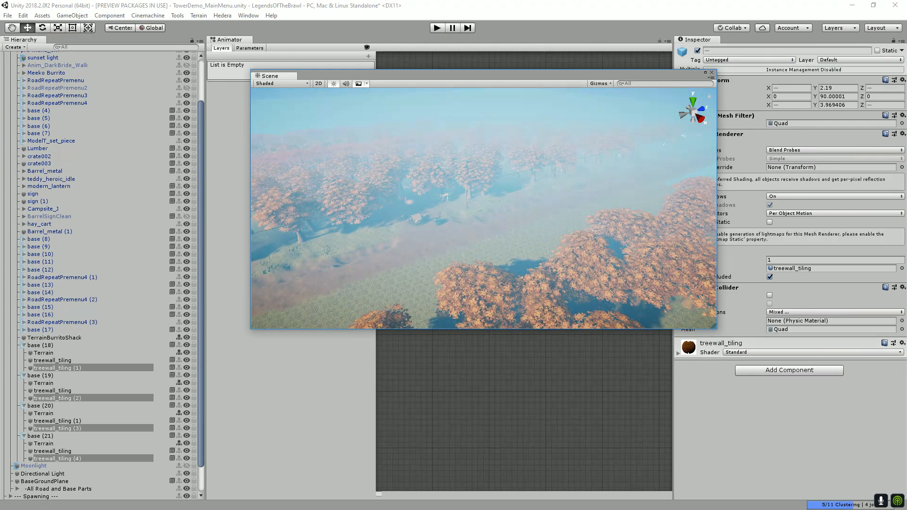
Frame the roof of the Meeko Burrito stall and examine the roadside from across the road.
{"action": "left_click", "coordinate": [416, 217]}
{"action": "left_click", "coordinate": [416, 217]}
{"action": "key", "text": "f"}
{"action": "left_click_drag", "start_coordinate": [416, 218], "coordinate": [426, 142]}
{"action": "scroll", "coordinate": [484, 208], "scroll_direction": "up", "scroll_amount": 2}
{"action": "scroll", "coordinate": [484, 207], "scroll_direction": "down", "scroll_amount": 4}
{"action": "left_click_drag", "start_coordinate": [483, 208], "coordinate": [430, 192]}
{"action": "scroll", "coordinate": [430, 191], "scroll_direction": "up", "scroll_amount": 2}
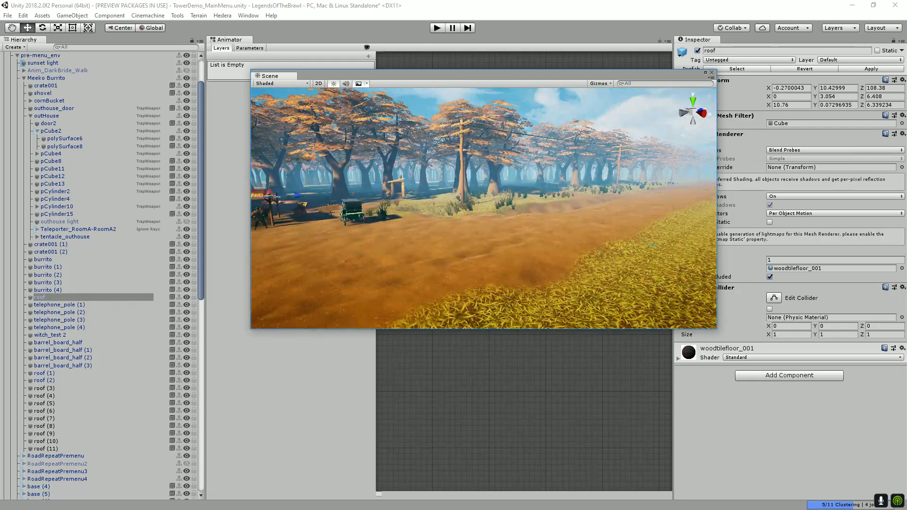
Collapse the pre-menu_env group, clear the selection and save the scene.
{"action": "scroll", "coordinate": [101, 274], "scroll_direction": "up", "scroll_amount": 2}
{"action": "left_click", "coordinate": [17, 101]}
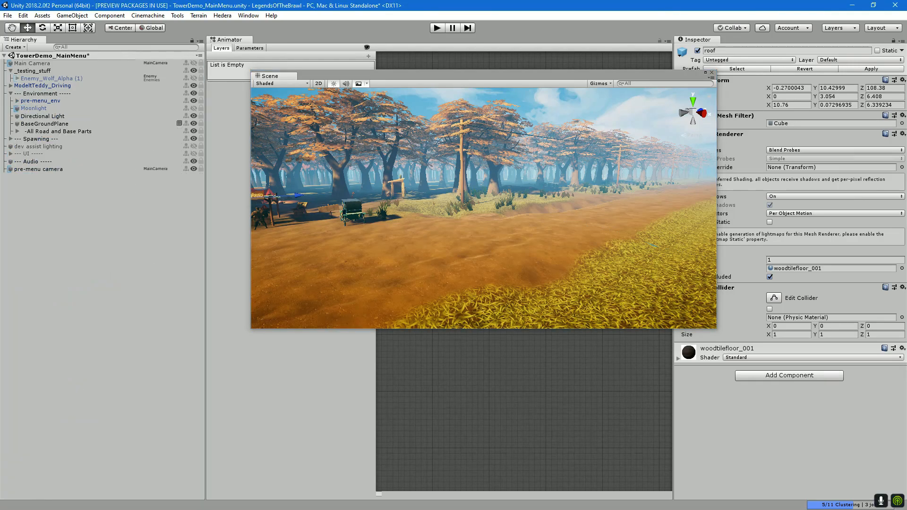
{"action": "left_click", "coordinate": [94, 265]}
{"action": "left_click", "coordinate": [7, 16]}
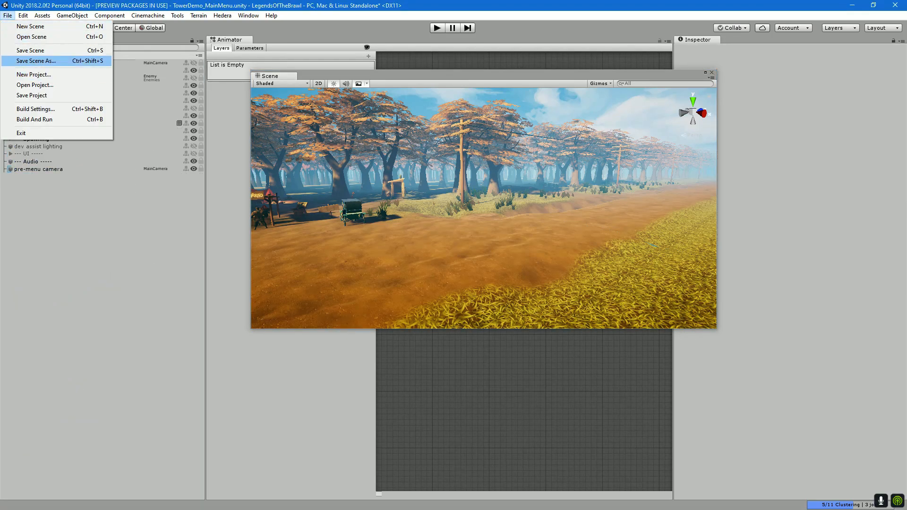
{"action": "left_click", "coordinate": [31, 51]}
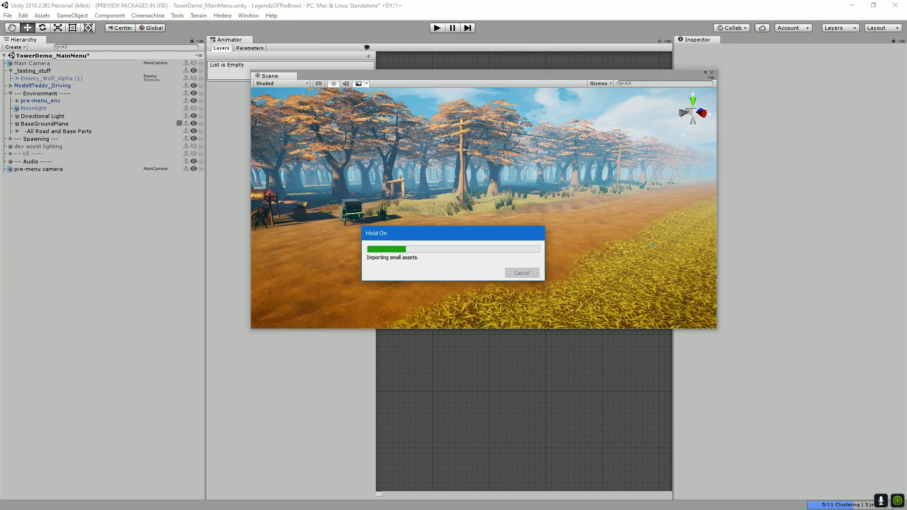
Examine the Meeko Burrito stall, the parked car and the surrounding road from close up and from above.
{"action": "left_click_drag", "start_coordinate": [407, 189], "coordinate": [609, 189]}
{"action": "left_click_drag", "start_coordinate": [454, 184], "coordinate": [491, 180]}
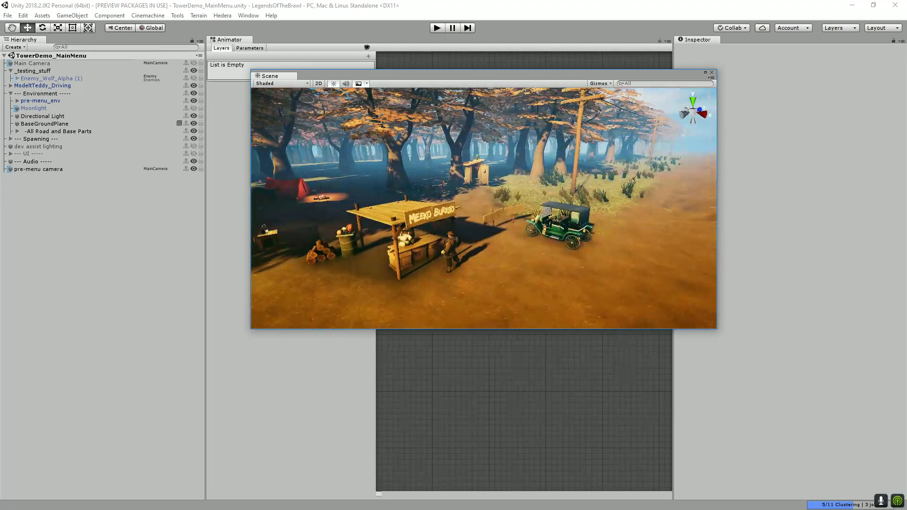
{"action": "key", "text": "w"}
{"action": "left_click_drag", "start_coordinate": [484, 208], "coordinate": [570, 173]}
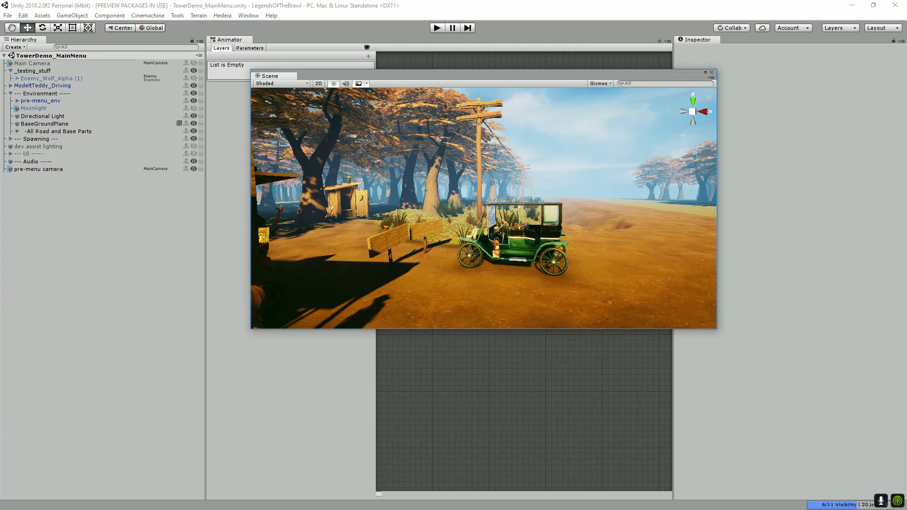
{"action": "left_click_drag", "start_coordinate": [569, 173], "coordinate": [472, 231]}
{"action": "scroll", "coordinate": [472, 217], "scroll_direction": "down", "scroll_amount": 15}
{"action": "scroll", "coordinate": [473, 217], "scroll_direction": "up", "scroll_amount": 10}
{"action": "key", "text": "w"}
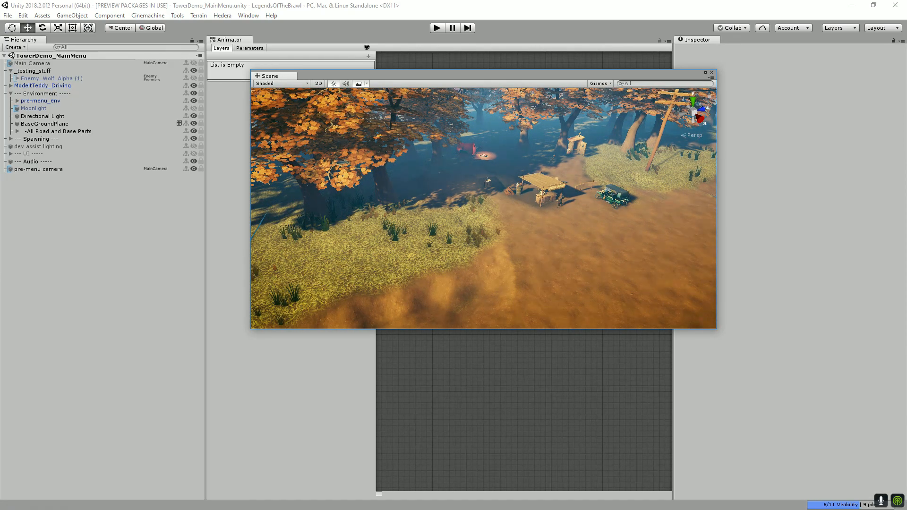
Expand the -All Road and Base Parts group, frame its first base and view the driving car and fenced road.
{"action": "left_click", "coordinate": [17, 131]}
{"action": "double_click", "coordinate": [33, 138]}
{"action": "scroll", "coordinate": [473, 217], "scroll_direction": "up", "scroll_amount": 5}
{"action": "left_click_drag", "start_coordinate": [473, 227], "coordinate": [453, 213]}
{"action": "scroll", "coordinate": [456, 252], "scroll_direction": "up", "scroll_amount": 5}
{"action": "left_click_drag", "start_coordinate": [439, 303], "coordinate": [550, 130]}
{"action": "scroll", "coordinate": [520, 189], "scroll_direction": "up", "scroll_amount": 3}
{"action": "scroll", "coordinate": [519, 189], "scroll_direction": "down", "scroll_amount": 5}
{"action": "left_click_drag", "start_coordinate": [520, 184], "coordinate": [513, 229]}
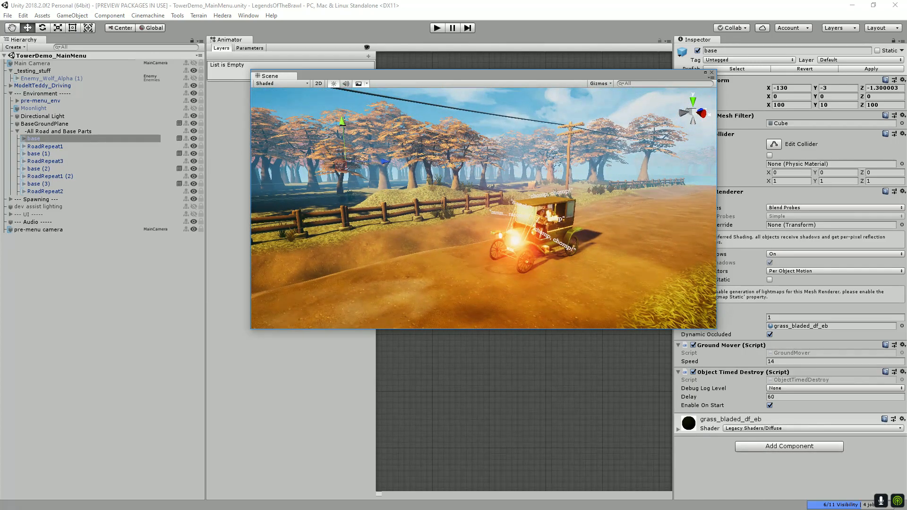
{"action": "key", "text": "w"}
{"action": "left_click_drag", "start_coordinate": [472, 208], "coordinate": [466, 159]}
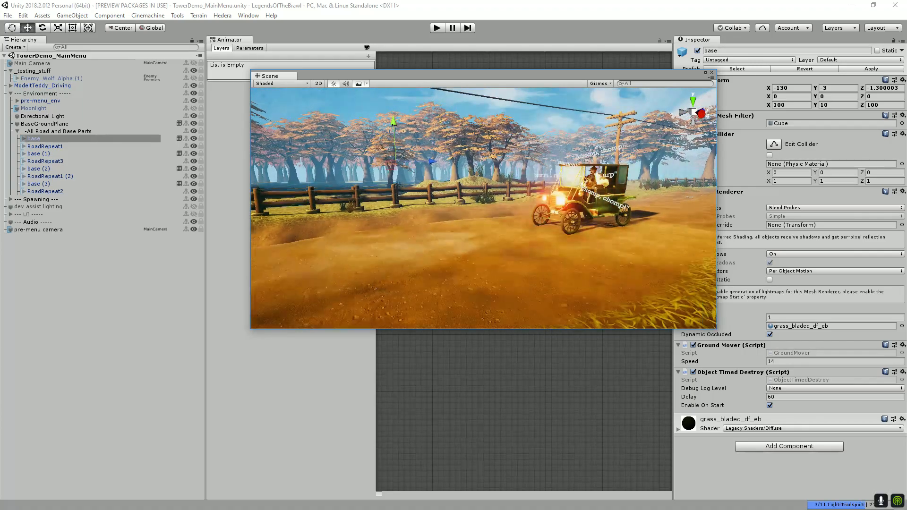
Run the scene in play mode, expand pre-menu_env and frame Anim_DarkBride_Walk near the stall.
{"action": "key", "text": "ctrl+p"}
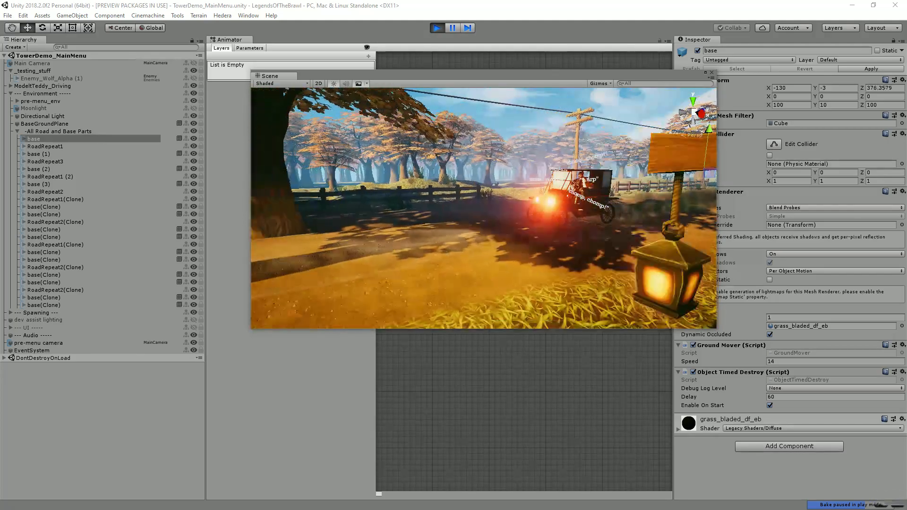
{"action": "left_click", "coordinate": [18, 101]}
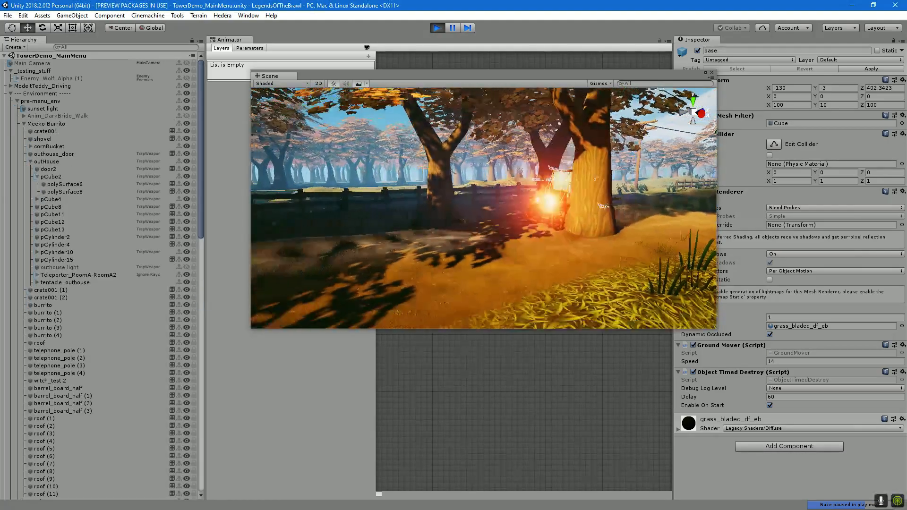
{"action": "double_click", "coordinate": [57, 115]}
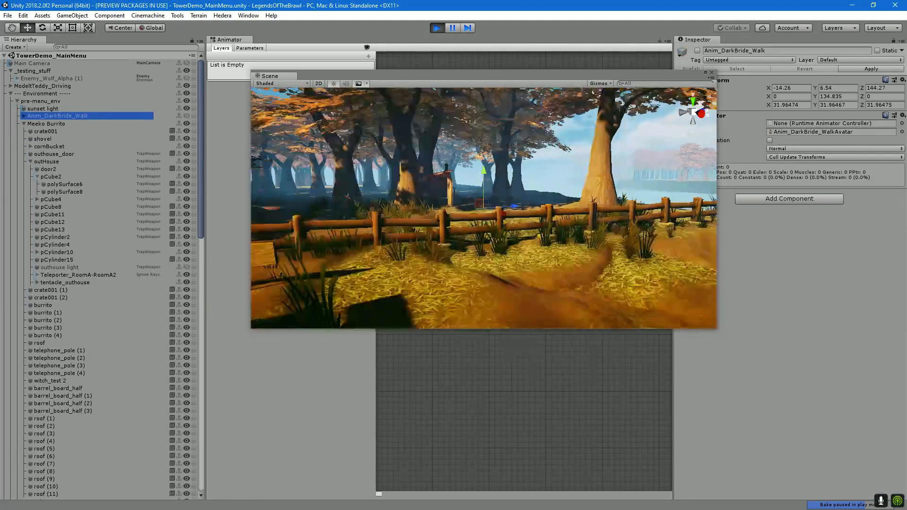
{"action": "left_click_drag", "start_coordinate": [425, 208], "coordinate": [549, 200]}
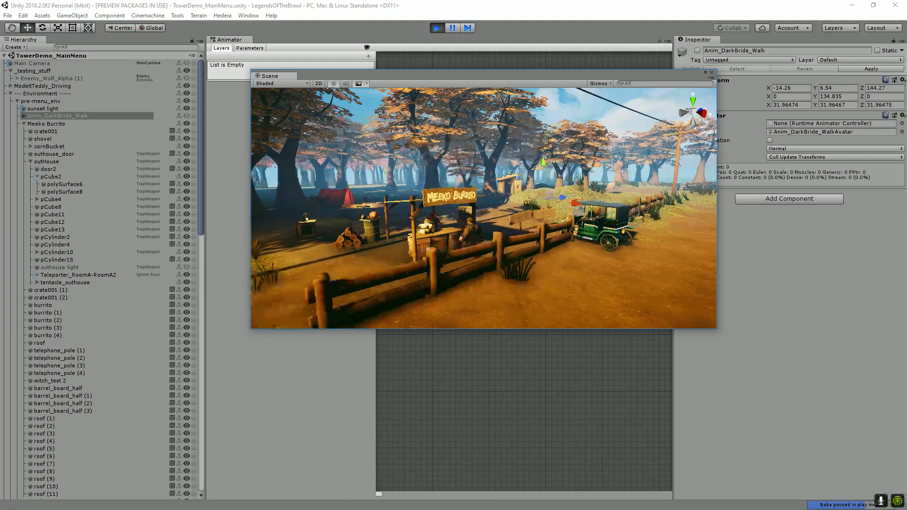
Watch the moving road pieces pass the Meeko Burrito stall from several angles, and exit play mode.
{"action": "left_click_drag", "start_coordinate": [550, 200], "coordinate": [574, 226]}
{"action": "scroll", "coordinate": [548, 250], "scroll_direction": "up", "scroll_amount": 5}
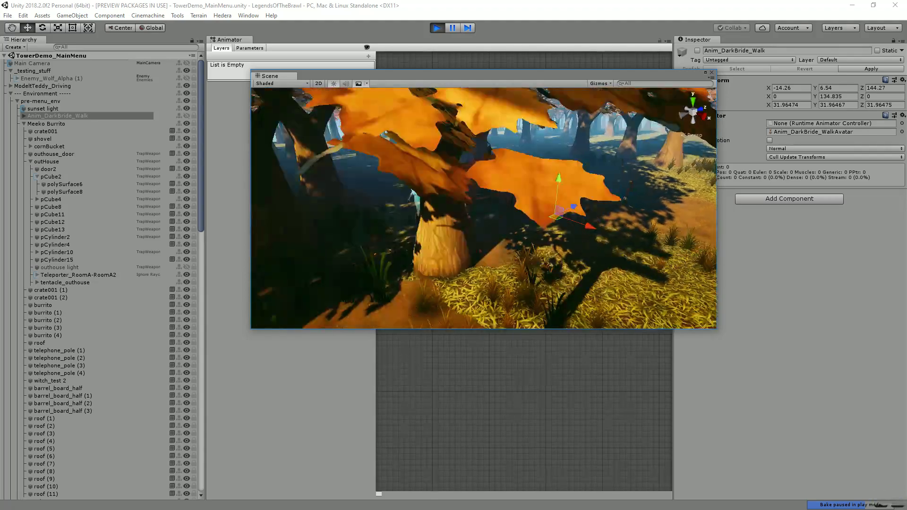
{"action": "left_click_drag", "start_coordinate": [479, 251], "coordinate": [529, 215]}
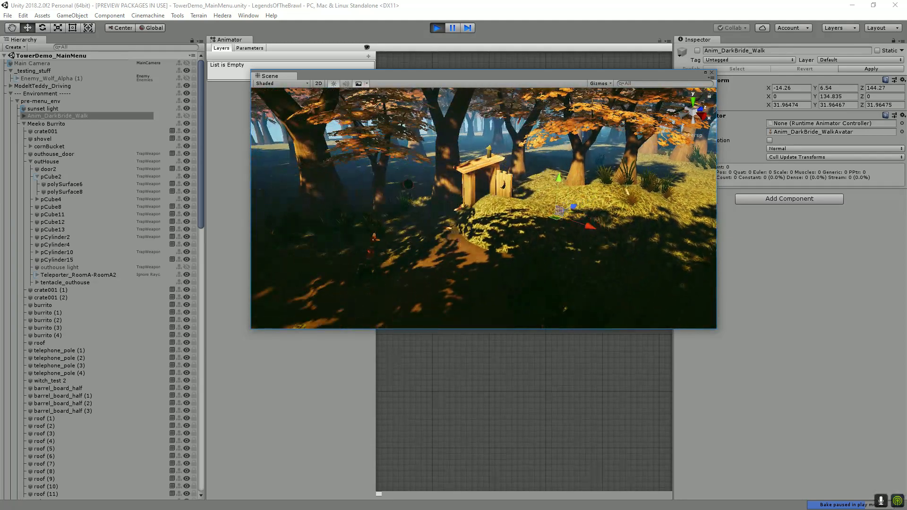
{"action": "mouse_move", "coordinate": [482, 237]}
{"action": "left_mouse_down"}
{"action": "mouse_move", "coordinate": [508, 189]}
{"action": "mouse_move", "coordinate": [483, 213]}
{"action": "mouse_move", "coordinate": [482, 237]}
{"action": "mouse_move", "coordinate": [488, 220]}
{"action": "left_mouse_up"}
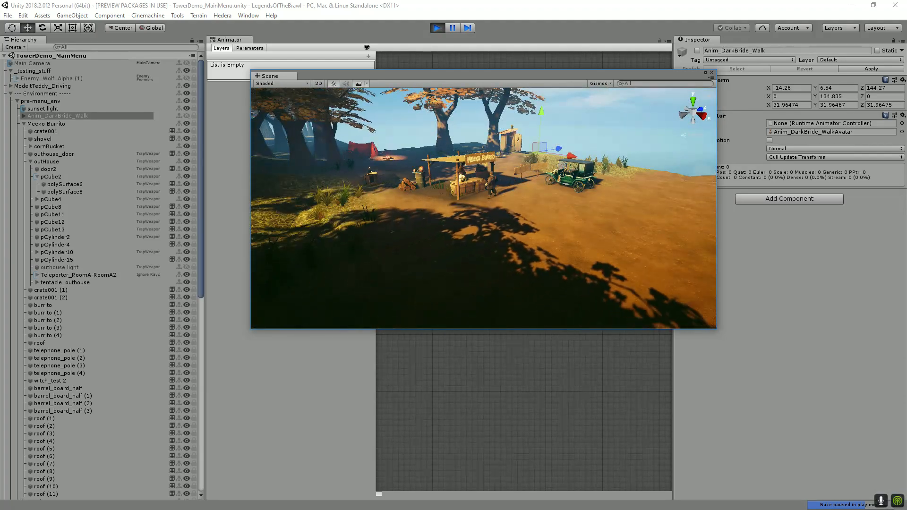
{"action": "left_click_drag", "start_coordinate": [484, 208], "coordinate": [525, 210]}
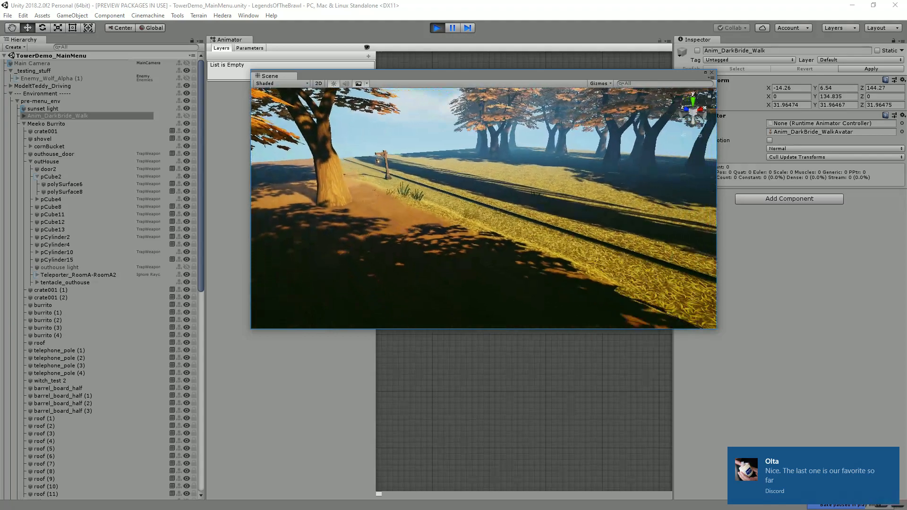
{"action": "left_click_drag", "start_coordinate": [483, 208], "coordinate": [378, 204]}
{"action": "key", "text": "a"}
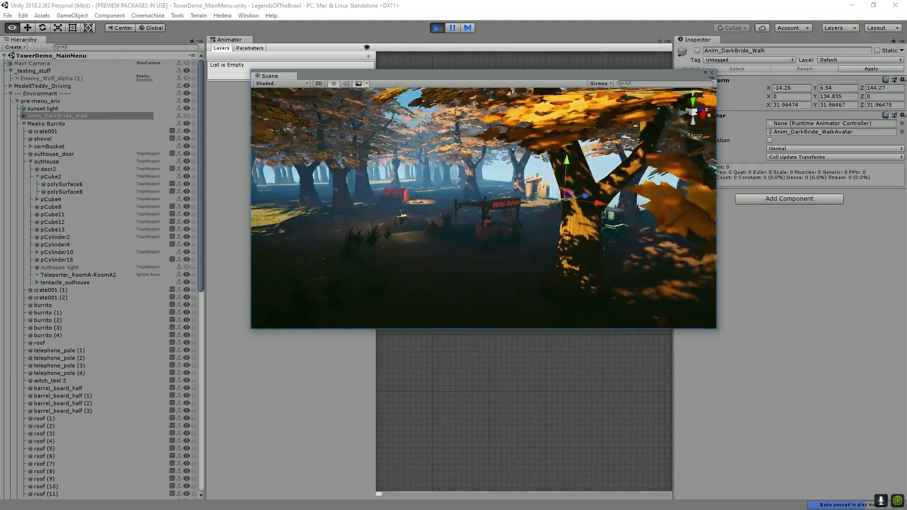
{"action": "key", "text": "s"}
{"action": "scroll", "coordinate": [483, 208], "scroll_direction": "down", "scroll_amount": 3}
{"action": "scroll", "coordinate": [484, 208], "scroll_direction": "down", "scroll_amount": 3}
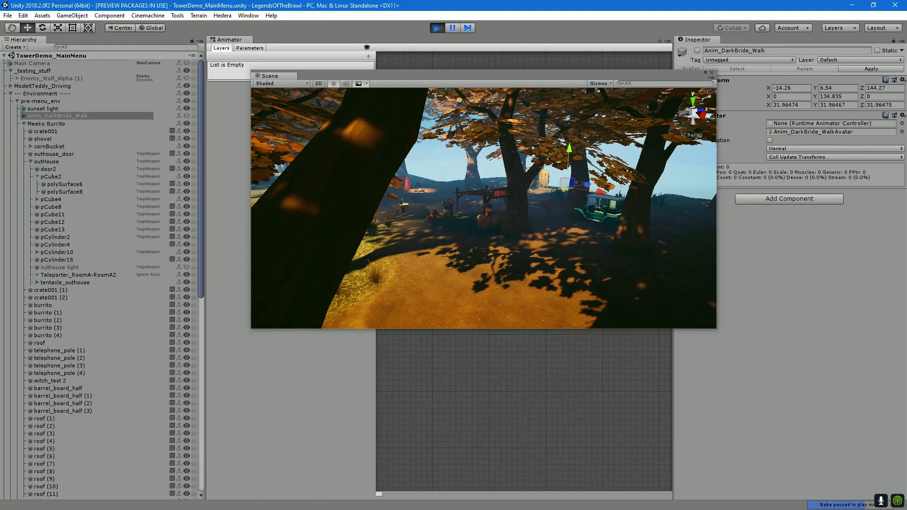
{"action": "key", "text": "ctrl+p"}
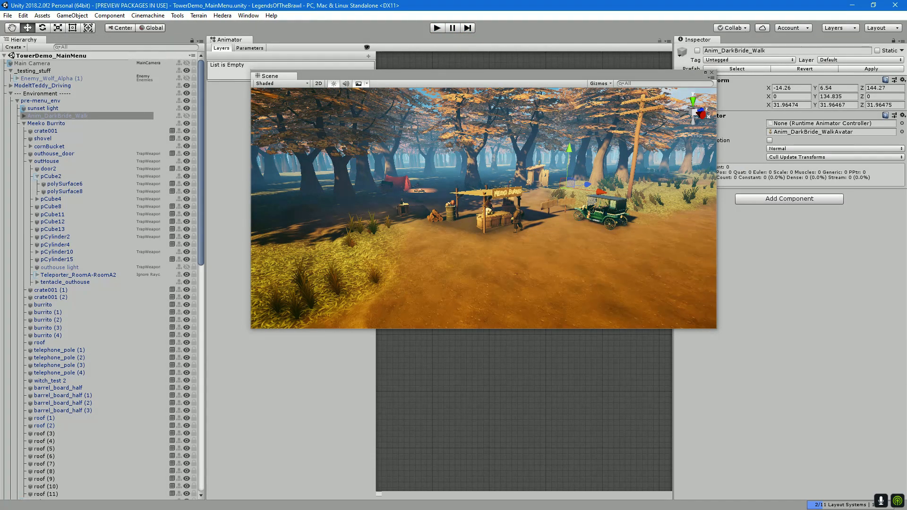
Review the stall and the new forest across the road as possible camera shots.
{"action": "scroll", "coordinate": [484, 208], "scroll_direction": "up", "scroll_amount": 5}
{"action": "left_click_drag", "start_coordinate": [543, 208], "coordinate": [392, 210]}
{"action": "scroll", "coordinate": [483, 208], "scroll_direction": "down", "scroll_amount": 2}
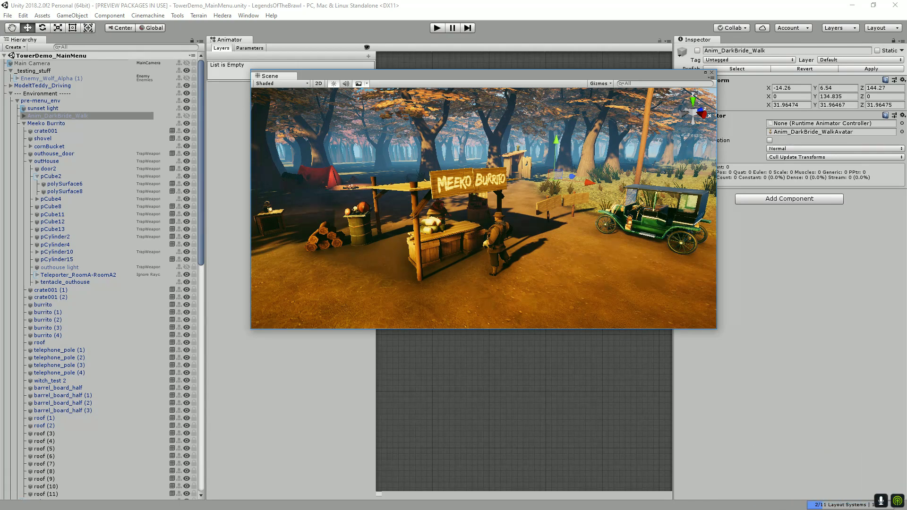
{"action": "left_click_drag", "start_coordinate": [378, 208], "coordinate": [684, 187]}
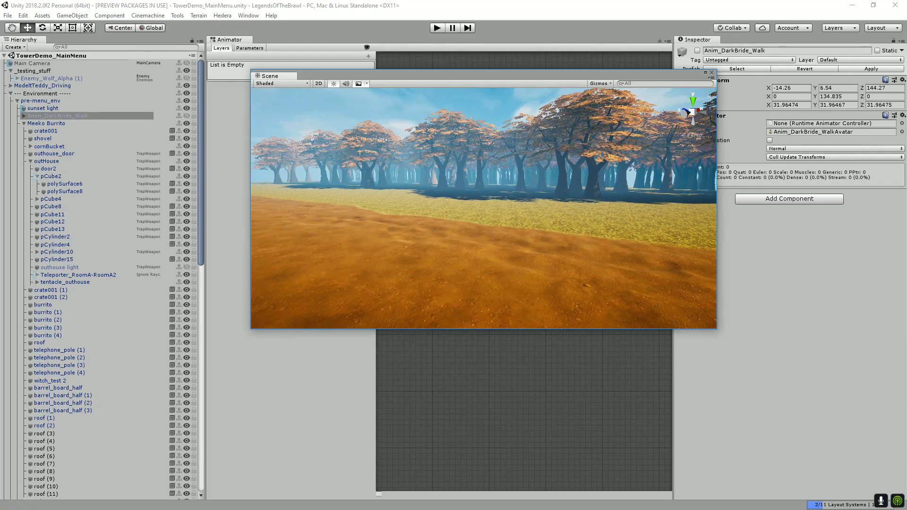
{"action": "left_click_drag", "start_coordinate": [484, 208], "coordinate": [390, 208]}
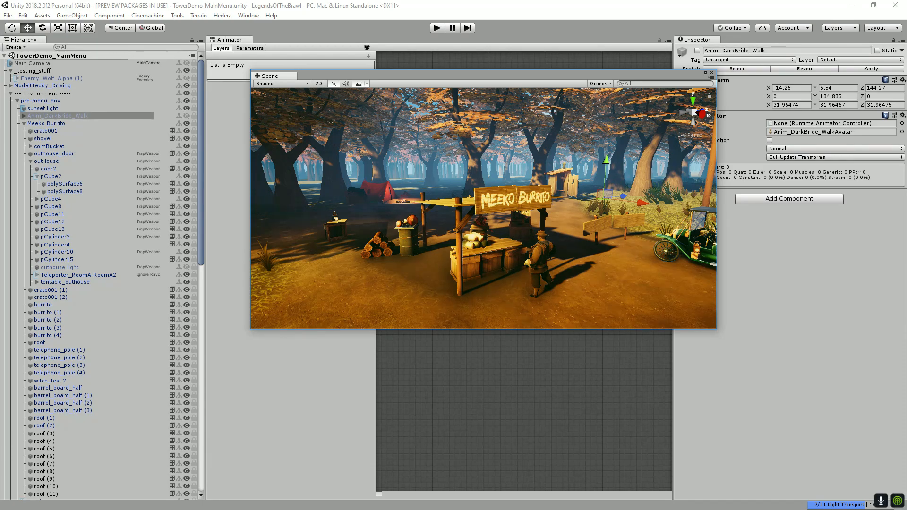
{"action": "scroll", "coordinate": [418, 170], "scroll_direction": "down", "scroll_amount": 3}
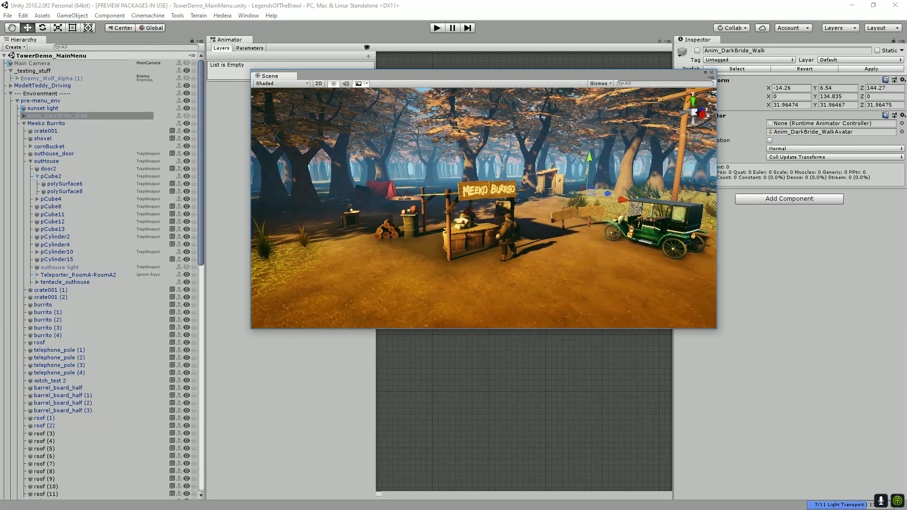
Examine the Meeko Burrito stall and its customer up close, and reposition the floating Scene window.
{"action": "scroll", "coordinate": [484, 208], "scroll_direction": "up", "scroll_amount": 4}
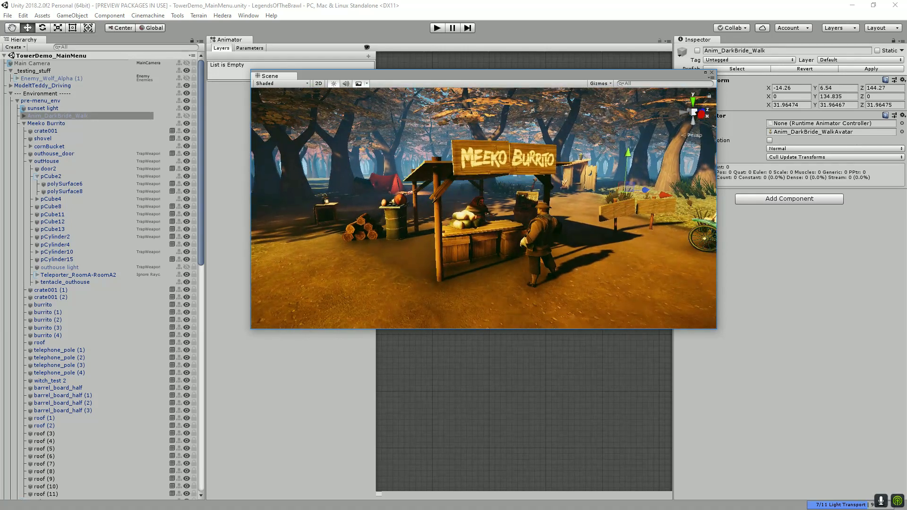
{"action": "scroll", "coordinate": [484, 208], "scroll_direction": "up", "scroll_amount": 3}
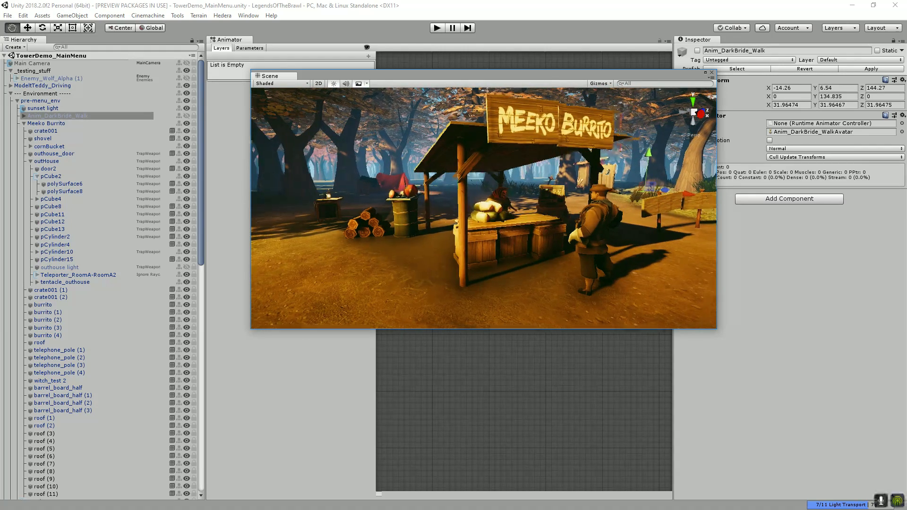
{"action": "left_click_drag", "start_coordinate": [484, 208], "coordinate": [474, 196]}
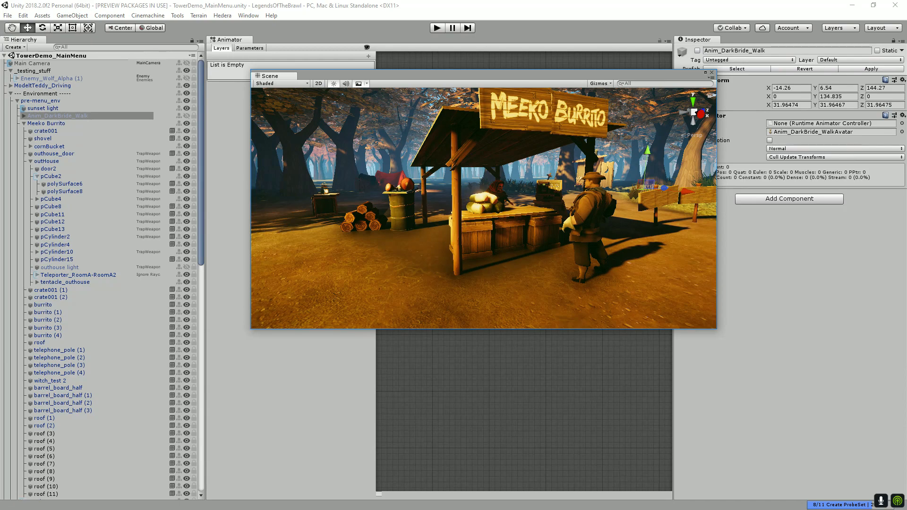
{"action": "left_click_drag", "start_coordinate": [472, 74], "coordinate": [471, 116]}
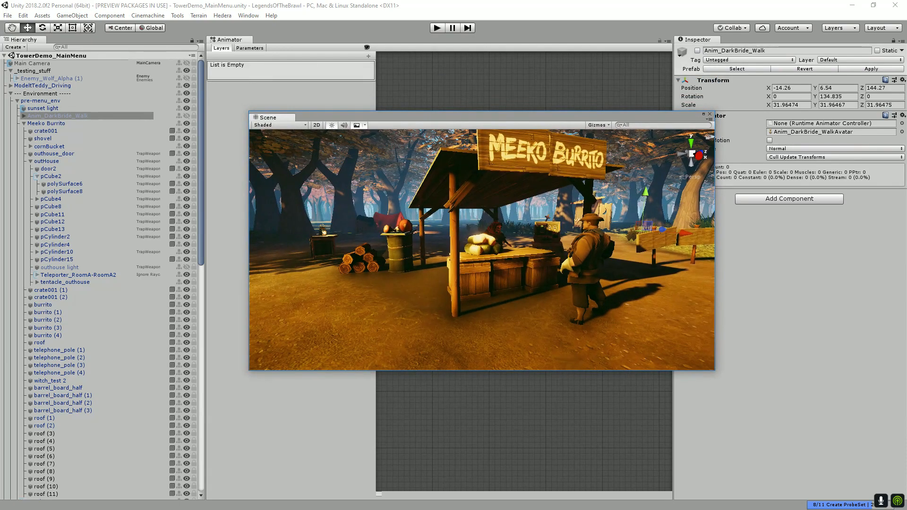
Examine the road, the green car and the stall from ground level and raised viewpoints as possible camera shots.
{"action": "left_click_drag", "start_coordinate": [472, 236], "coordinate": [667, 222]}
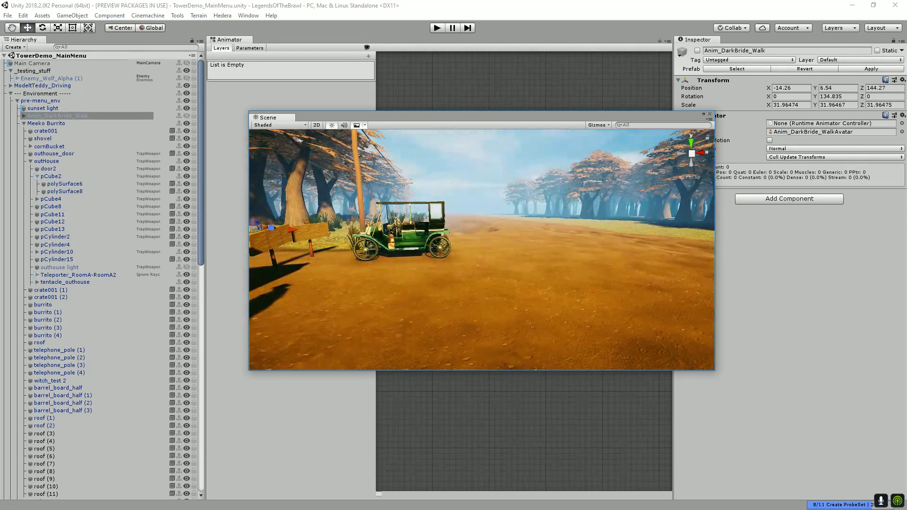
{"action": "key", "text": "s"}
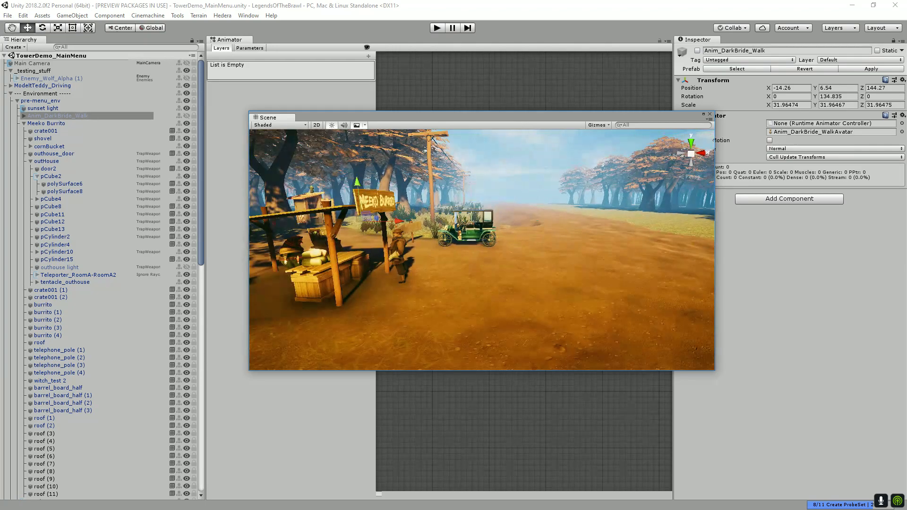
{"action": "key", "text": "s"}
{"action": "left_click_drag", "start_coordinate": [481, 250], "coordinate": [425, 238]}
{"action": "key", "text": "w"}
{"action": "key", "text": "a"}
{"action": "key", "text": "e"}
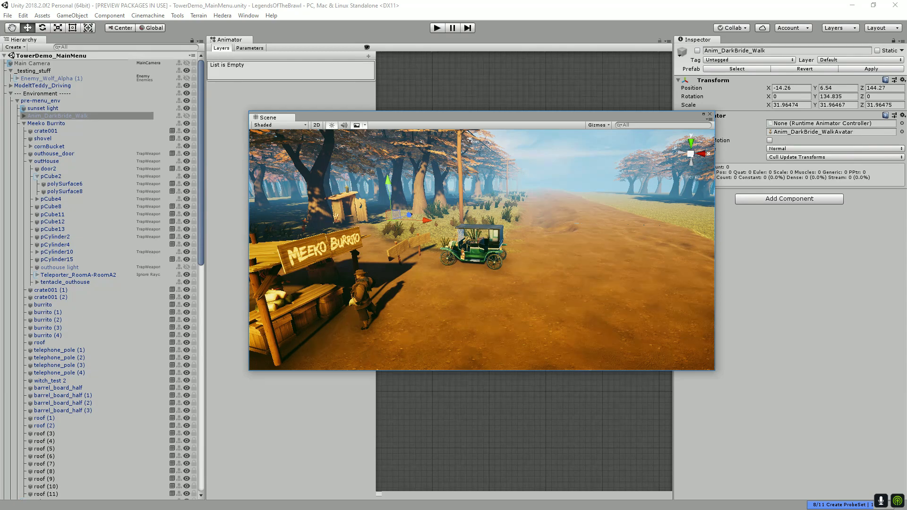
{"action": "key", "text": "d"}
{"action": "key", "text": "e"}
{"action": "key", "text": "d"}
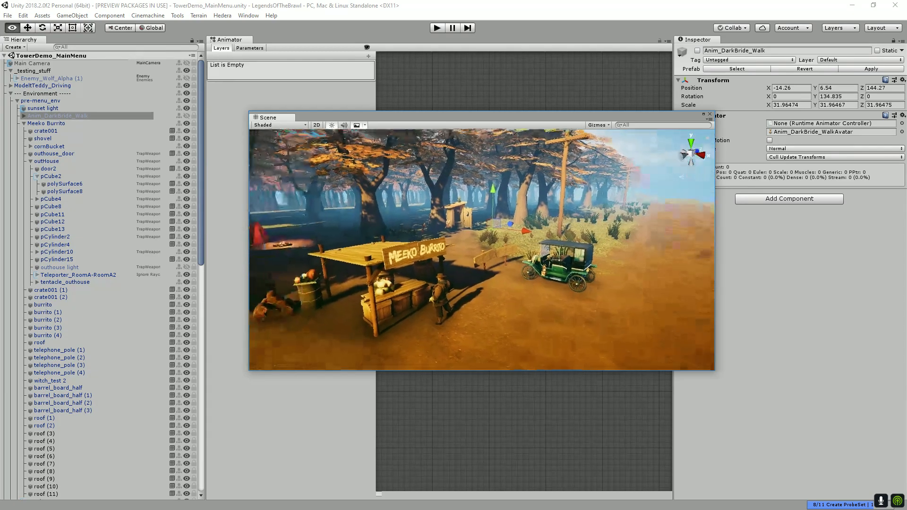
{"action": "key", "text": "d"}
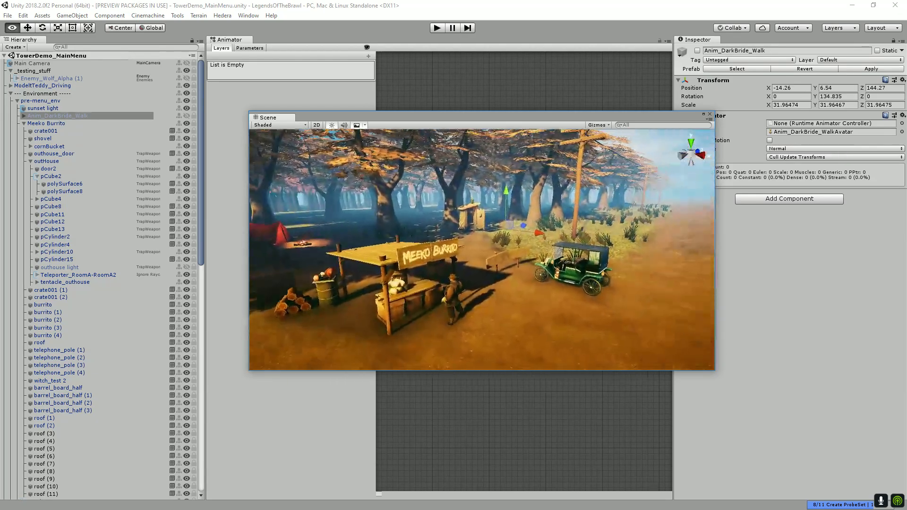
{"action": "left_click_drag", "start_coordinate": [481, 250], "coordinate": [525, 245]}
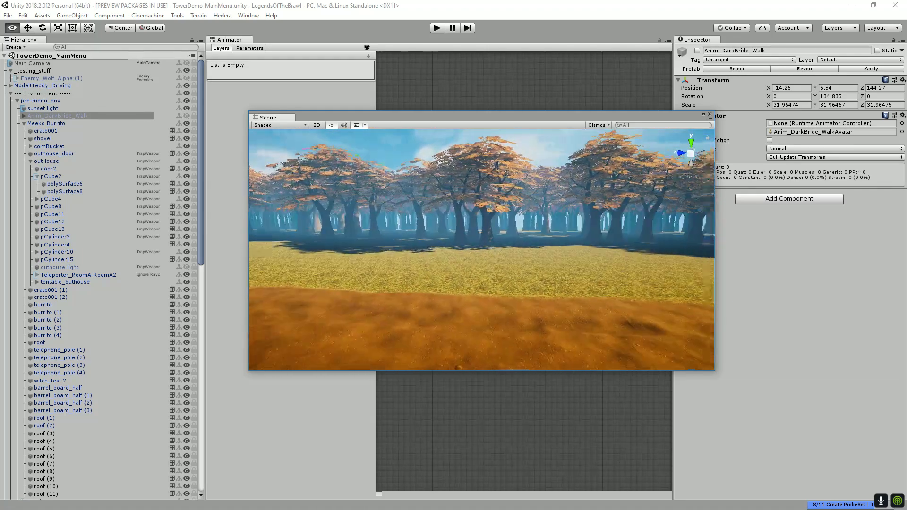
Examine the scene from behind the stall, looking past the cook and barrel towards the car and far forest.
{"action": "left_click_drag", "start_coordinate": [482, 246], "coordinate": [366, 247]}
{"action": "key", "text": "s"}
{"action": "left_click_drag", "start_coordinate": [482, 246], "coordinate": [614, 245]}
{"action": "key", "text": "w"}
{"action": "key", "text": "w"}
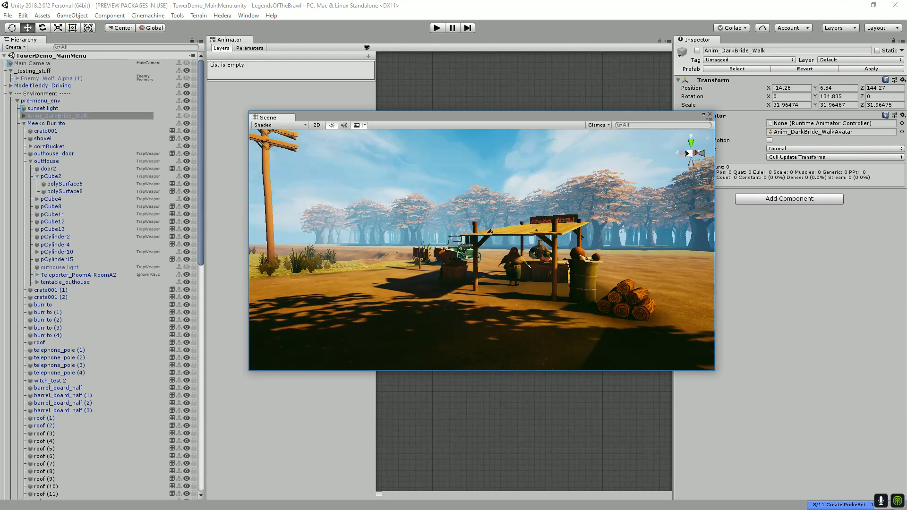
{"action": "left_click_drag", "start_coordinate": [482, 249], "coordinate": [432, 246]}
{"action": "scroll", "coordinate": [482, 249], "scroll_direction": "up", "scroll_amount": 4}
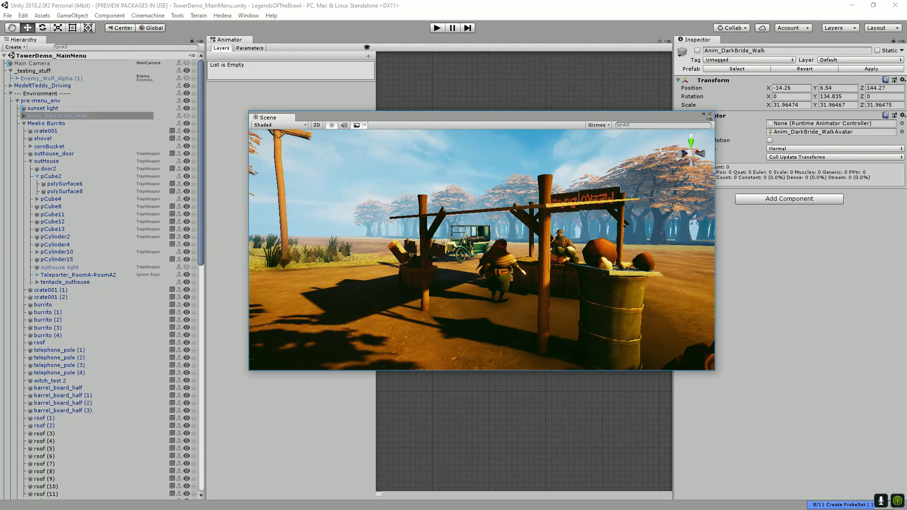
{"action": "scroll", "coordinate": [482, 249], "scroll_direction": "up", "scroll_amount": 4}
{"action": "scroll", "coordinate": [482, 250], "scroll_direction": "down", "scroll_amount": 4}
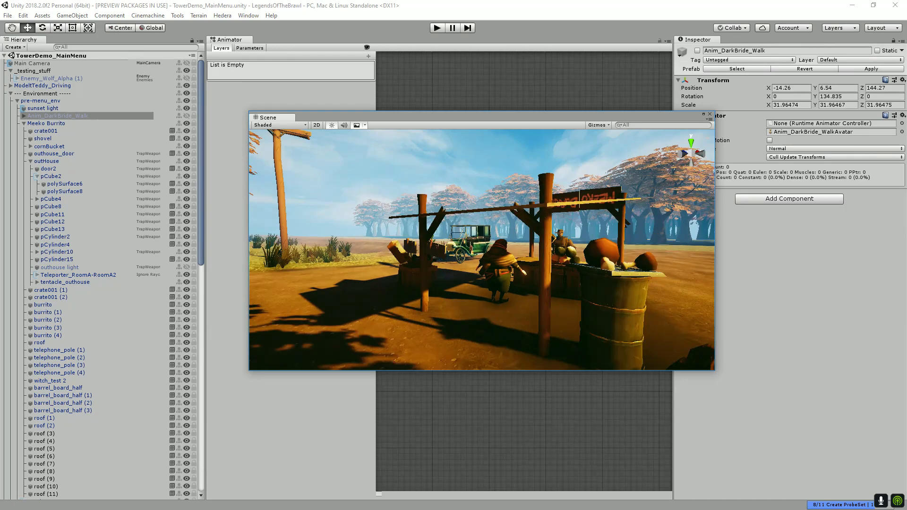
{"action": "left_click_drag", "start_coordinate": [482, 250], "coordinate": [466, 264]}
Select and frame the stall's sign board roof (2), and view the stall and car from the front.
{"action": "left_click", "coordinate": [541, 218]}
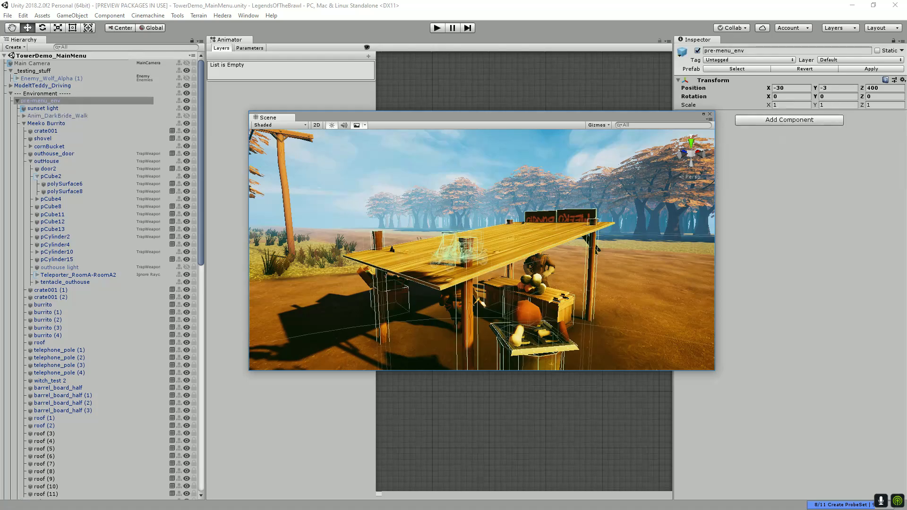
{"action": "left_click", "coordinate": [540, 217]}
{"action": "key", "text": "f"}
{"action": "scroll", "coordinate": [541, 218], "scroll_direction": "down", "scroll_amount": 4}
{"action": "scroll", "coordinate": [541, 246], "scroll_direction": "down", "scroll_amount": 5}
{"action": "scroll", "coordinate": [541, 245], "scroll_direction": "up", "scroll_amount": 1}
{"action": "left_click_drag", "start_coordinate": [541, 245], "coordinate": [298, 244], "text": "alt"}
{"action": "scroll", "coordinate": [481, 250], "scroll_direction": "up", "scroll_amount": 3}
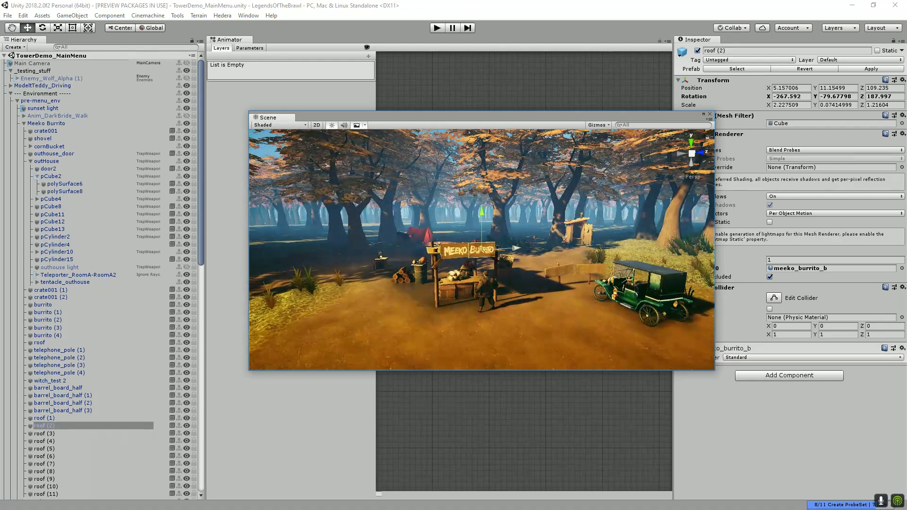
{"action": "left_click_drag", "start_coordinate": [482, 249], "coordinate": [502, 227], "text": "alt"}
{"action": "scroll", "coordinate": [481, 250], "scroll_direction": "up", "scroll_amount": 2}
{"action": "left_click_drag", "start_coordinate": [576, 250], "coordinate": [435, 250], "text": "ctrl+alt"}
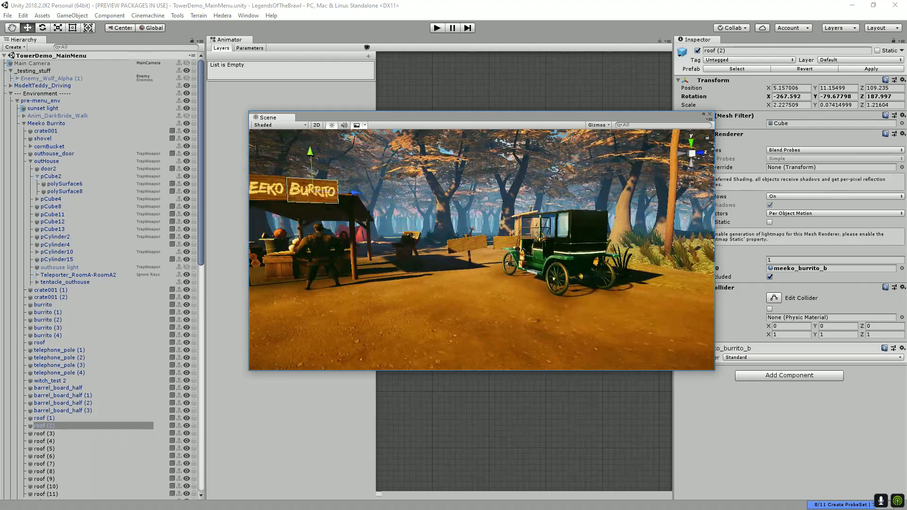
Examine the Legends of the Brawl logo carved into the wooden fence board behind the car up close.
{"action": "scroll", "coordinate": [482, 250], "scroll_direction": "up", "scroll_amount": 6}
{"action": "scroll", "coordinate": [482, 250], "scroll_direction": "up", "scroll_amount": 4}
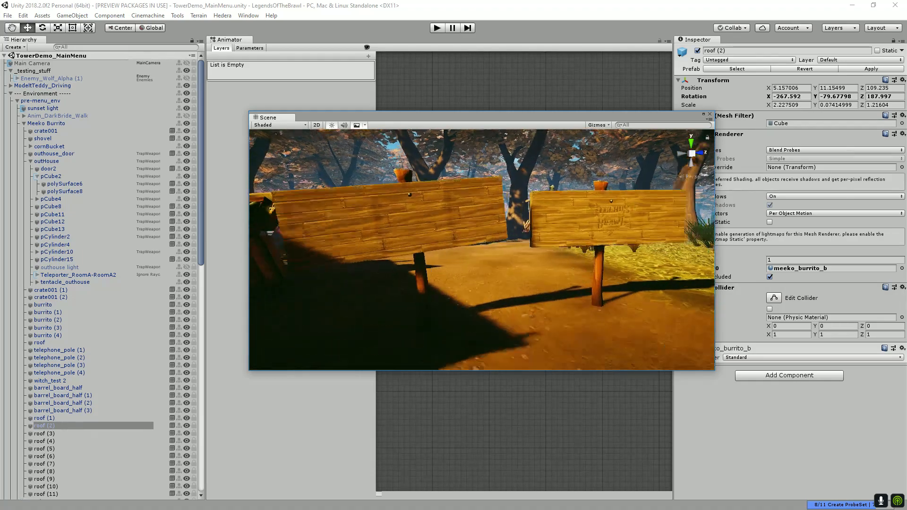
{"action": "left_click_drag", "start_coordinate": [576, 227], "coordinate": [388, 264], "text": "ctrl+alt"}
{"action": "scroll", "coordinate": [482, 250], "scroll_direction": "up", "scroll_amount": 3}
{"action": "left_click_drag", "start_coordinate": [482, 249], "coordinate": [557, 234], "text": "ctrl+alt"}
{"action": "scroll", "coordinate": [481, 250], "scroll_direction": "up", "scroll_amount": 6}
{"action": "left_click_drag", "start_coordinate": [481, 250], "coordinate": [614, 258], "text": "ctrl+alt"}
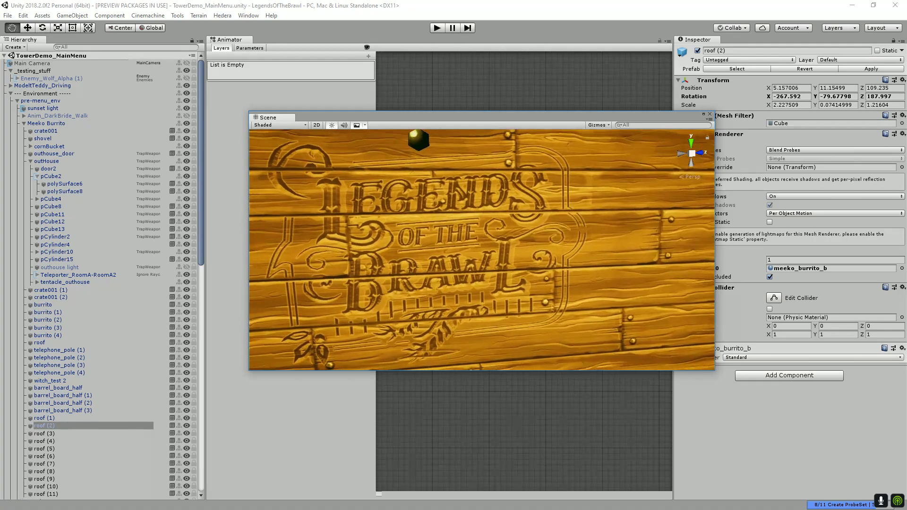
{"action": "scroll", "coordinate": [482, 250], "scroll_direction": "down", "scroll_amount": 3}
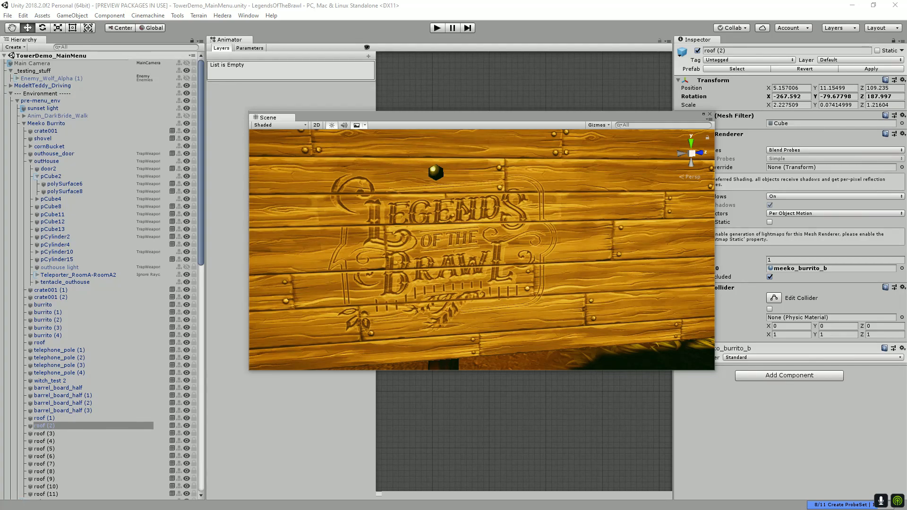
{"action": "key", "text": "alt+z"}
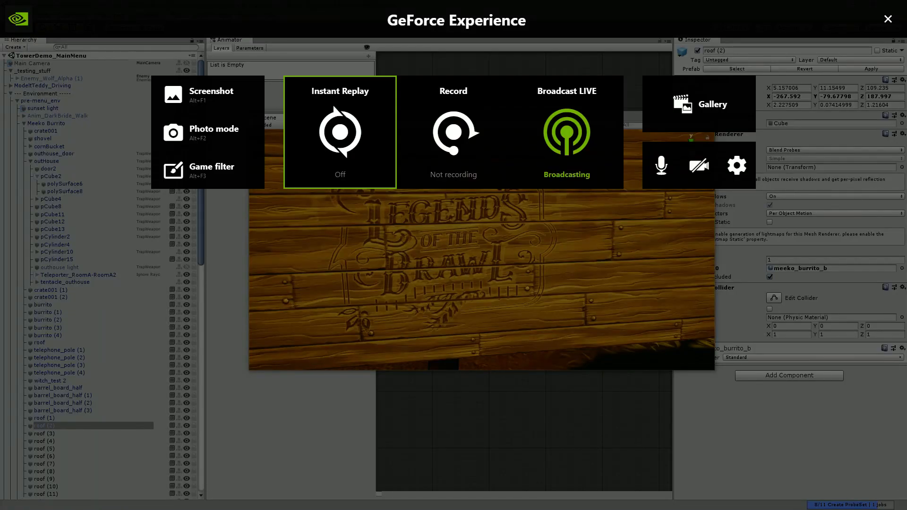